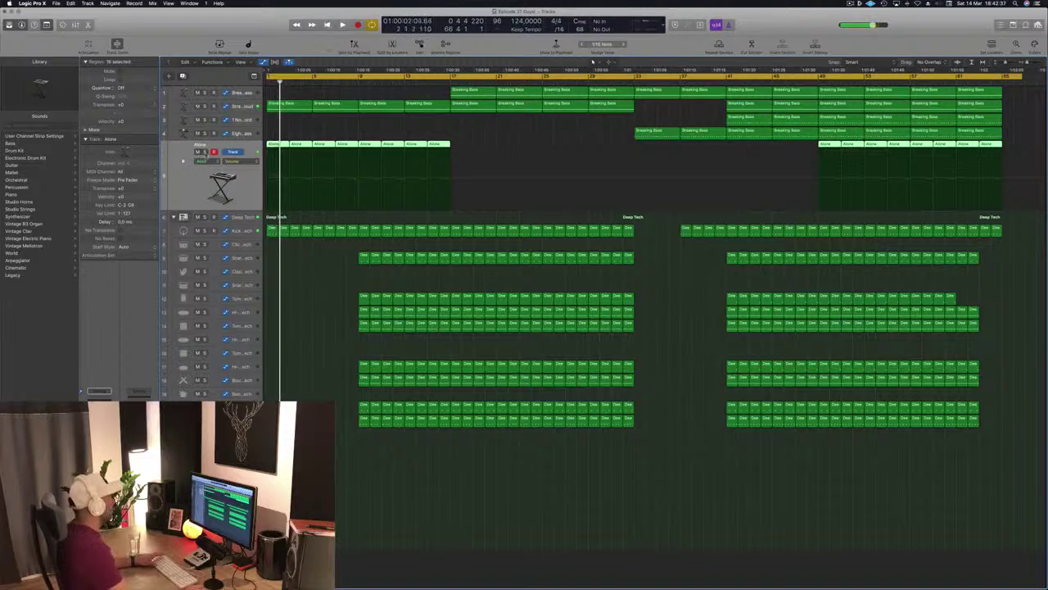
- Audition the Alone track in solo, clear it, and solo and select the Strange Voice Cloud track
{"action": "key", "text": "Return"}
{"action": "left_click", "coordinate": [205, 151]}
{"action": "left_click", "coordinate": [205, 152]}
{"action": "key", "text": "Return"}
{"action": "left_click", "coordinate": [204, 106]}
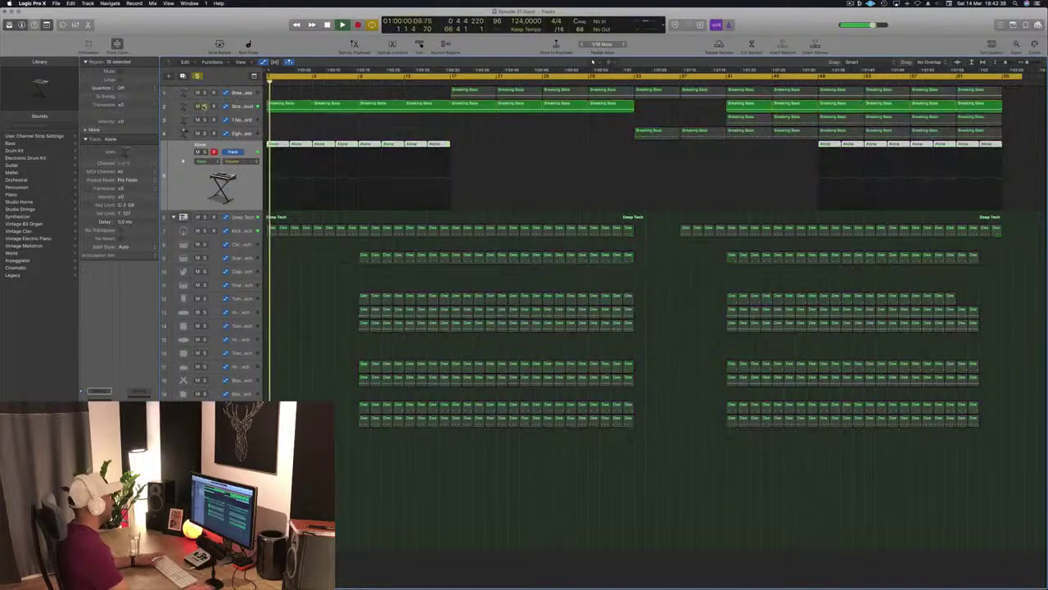
{"action": "left_click", "coordinate": [232, 111]}
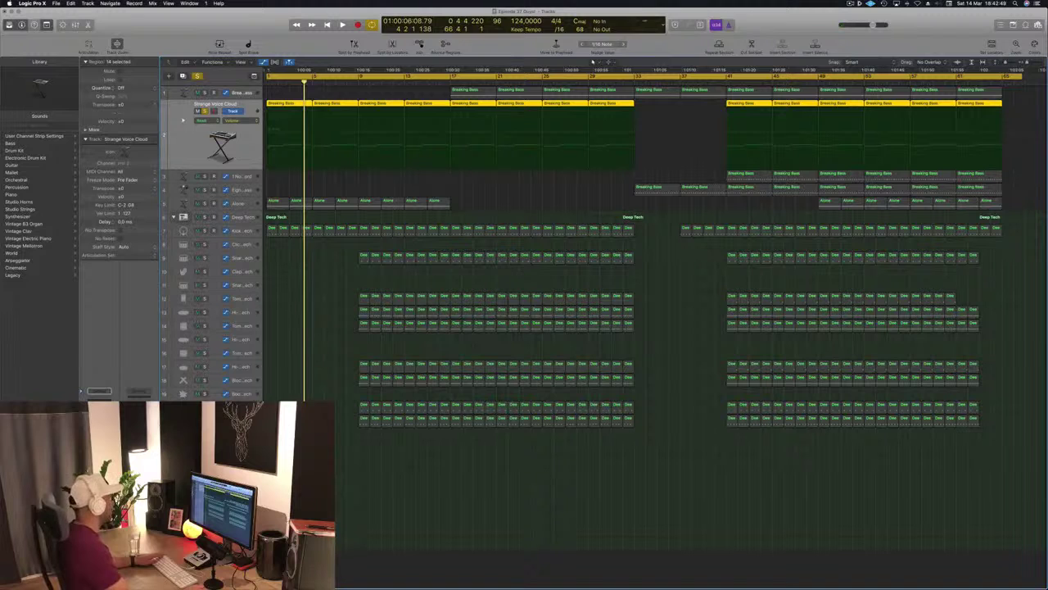
- Open the Alchemy instrument window of Strange Voice Cloud, reposition it to show the preset, and close it
{"action": "key", "text": "v"}
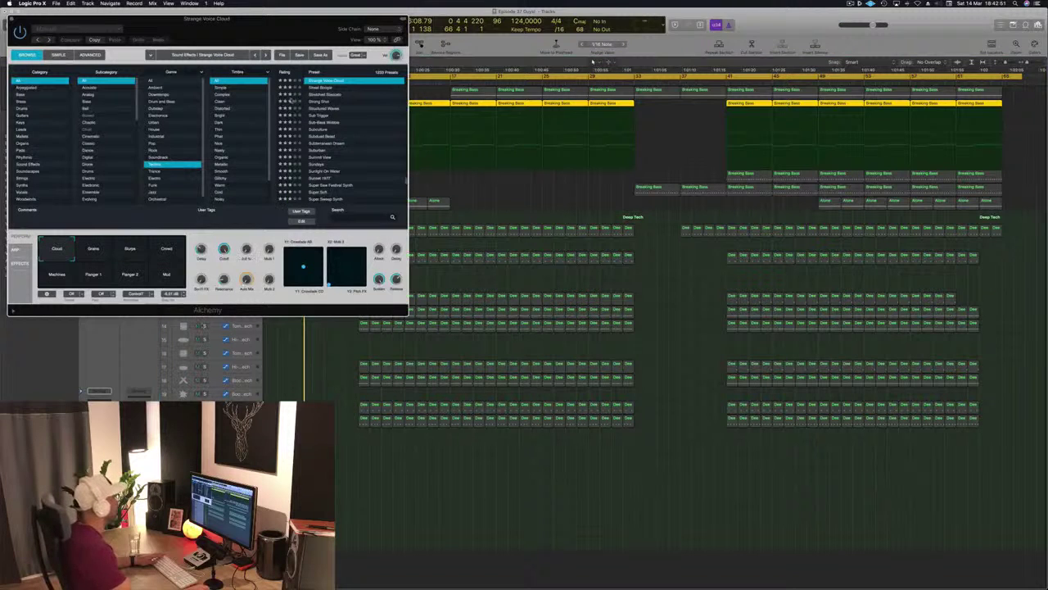
{"action": "left_click_drag", "start_coordinate": [280, 30], "coordinate": [560, 61]}
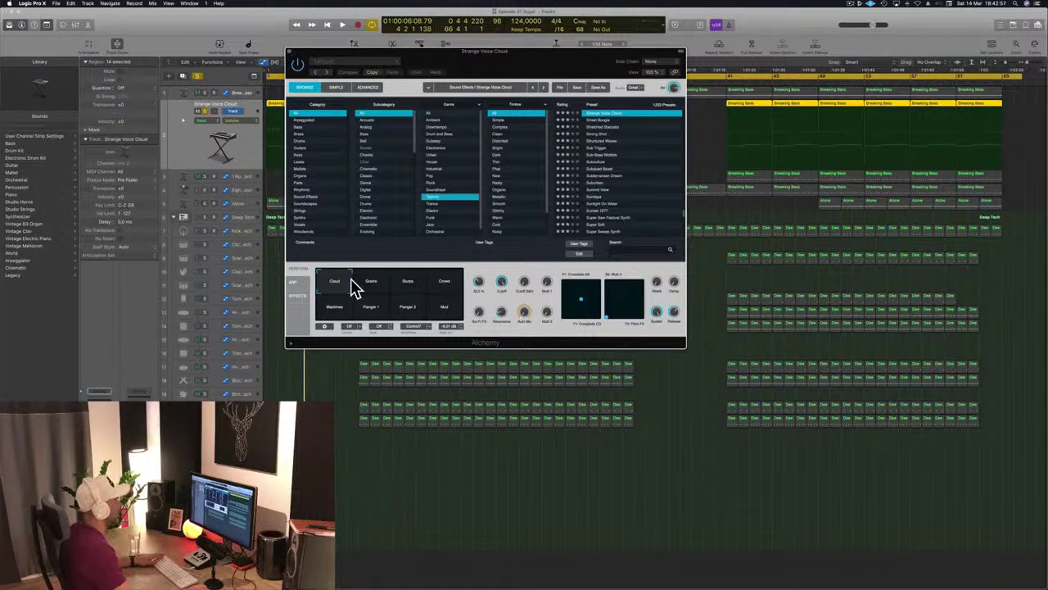
{"action": "left_click_drag", "start_coordinate": [498, 58], "coordinate": [584, 84]}
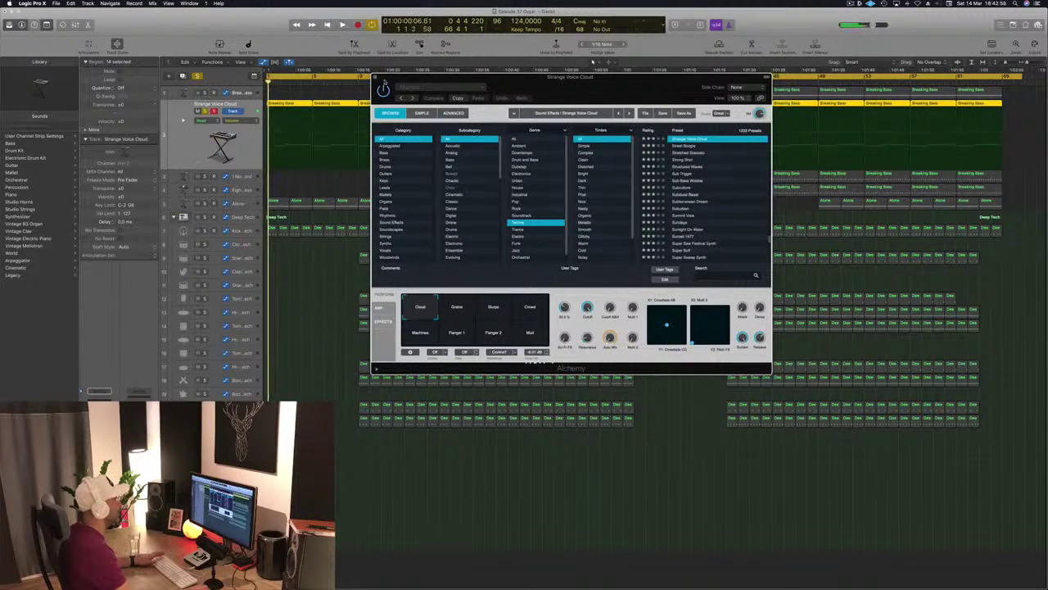
{"action": "key", "text": "super+w"}
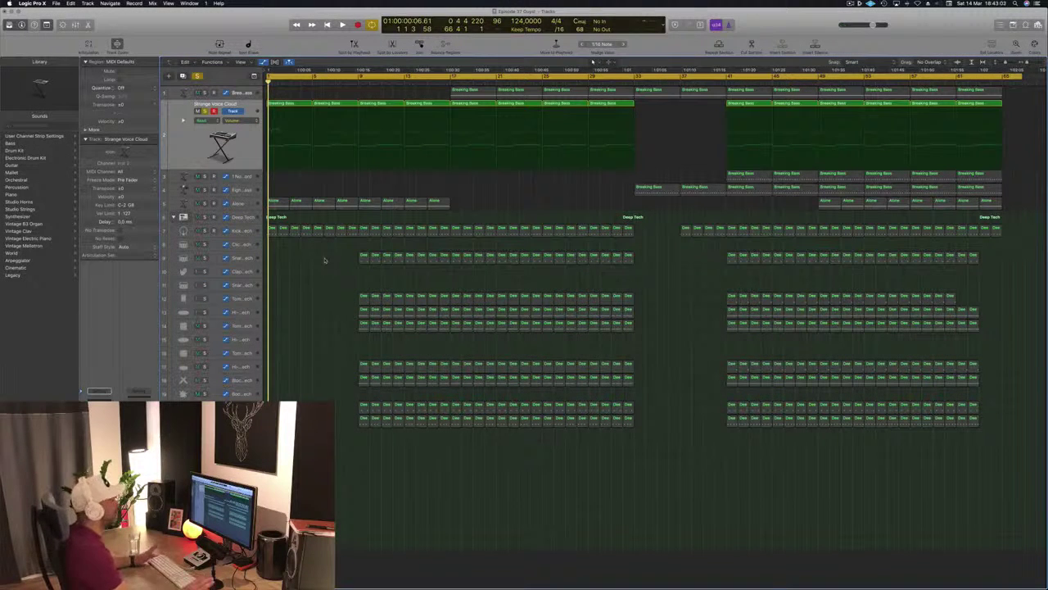
- Set the cycle range to bars 17 to 33 and listen to that section with all tracks unsoloed
{"action": "key", "text": "space"}
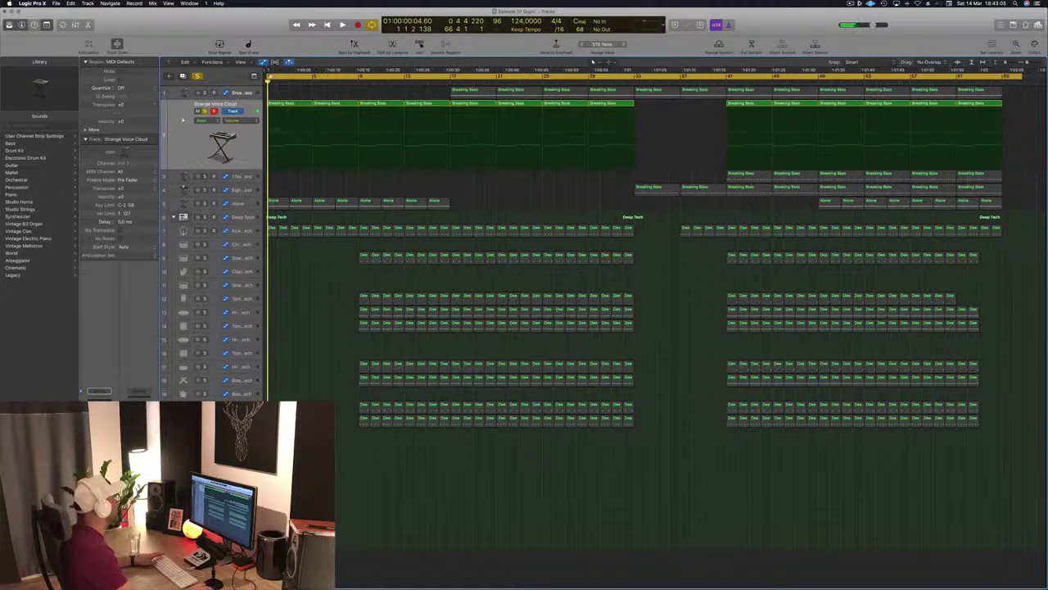
{"action": "key", "text": "super+a"}
{"action": "left_click", "coordinate": [454, 76]}
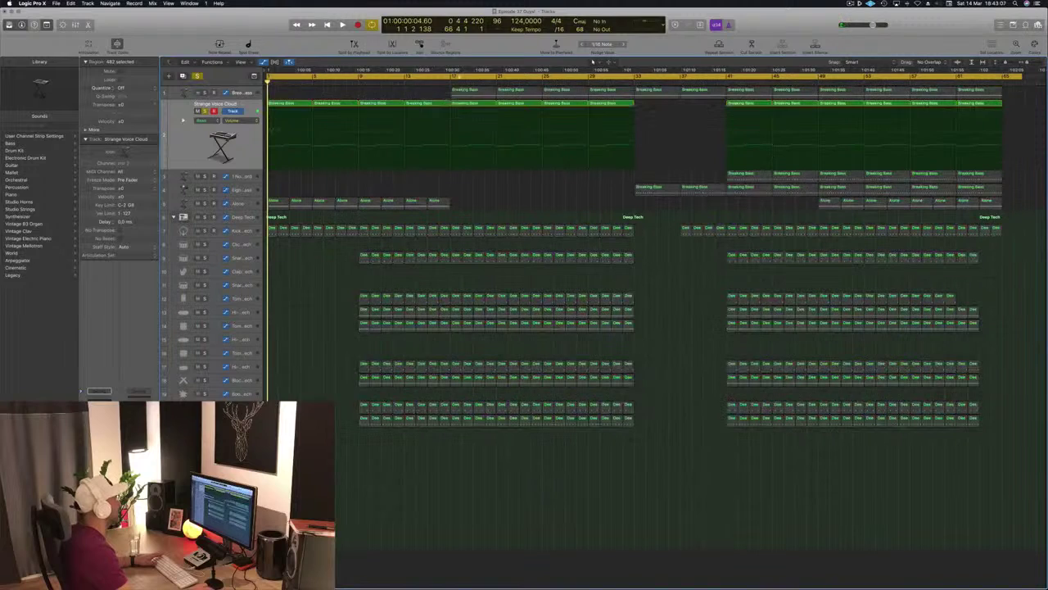
{"action": "left_click", "coordinate": [455, 76]}
{"action": "left_click_drag", "start_coordinate": [453, 77], "coordinate": [634, 76]}
{"action": "key", "text": "space"}
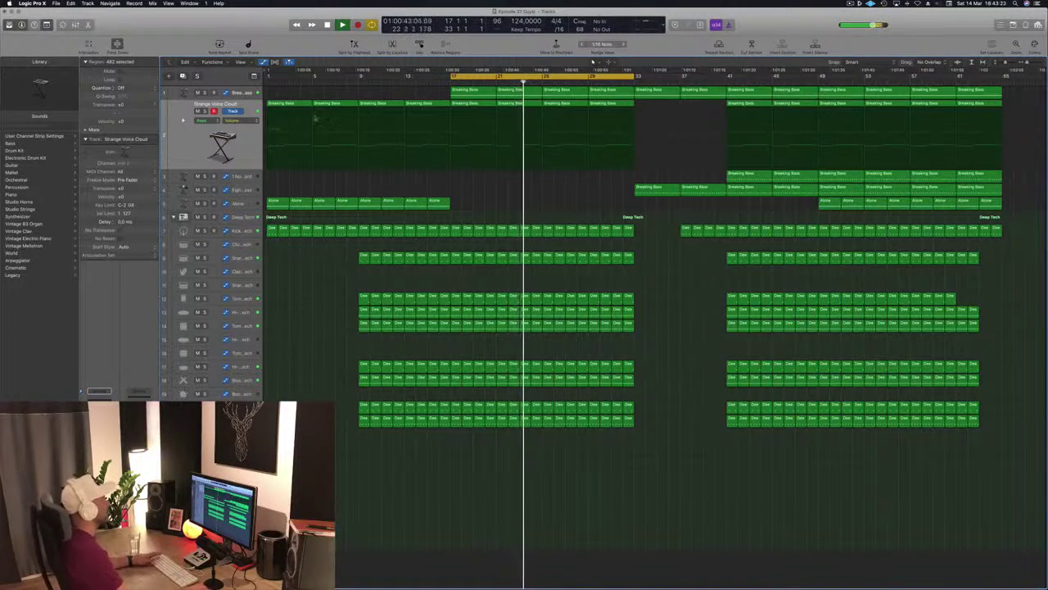
{"action": "key", "text": "space"}
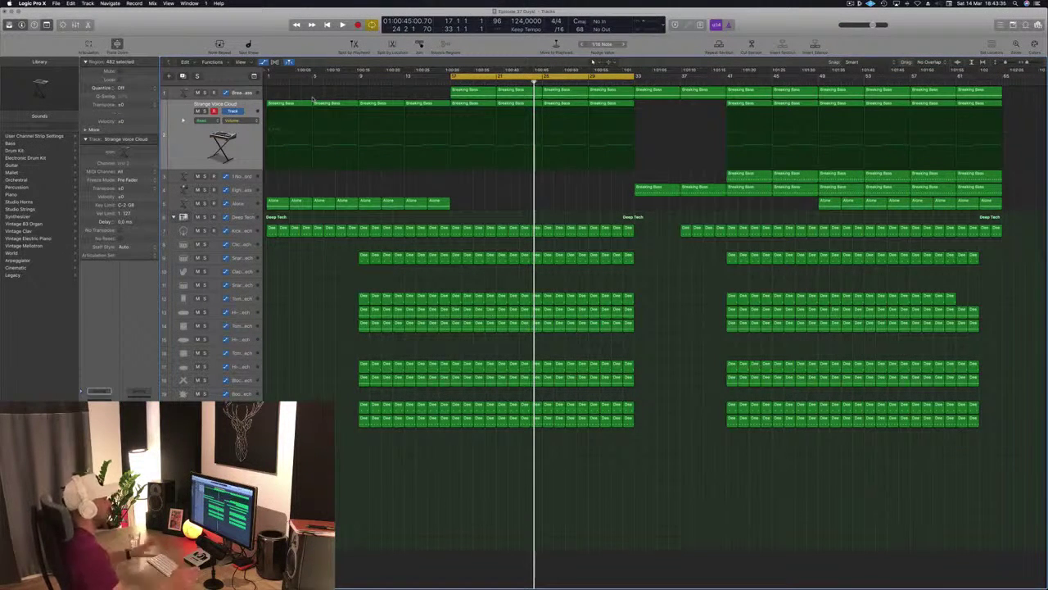
{"action": "key", "text": "space"}
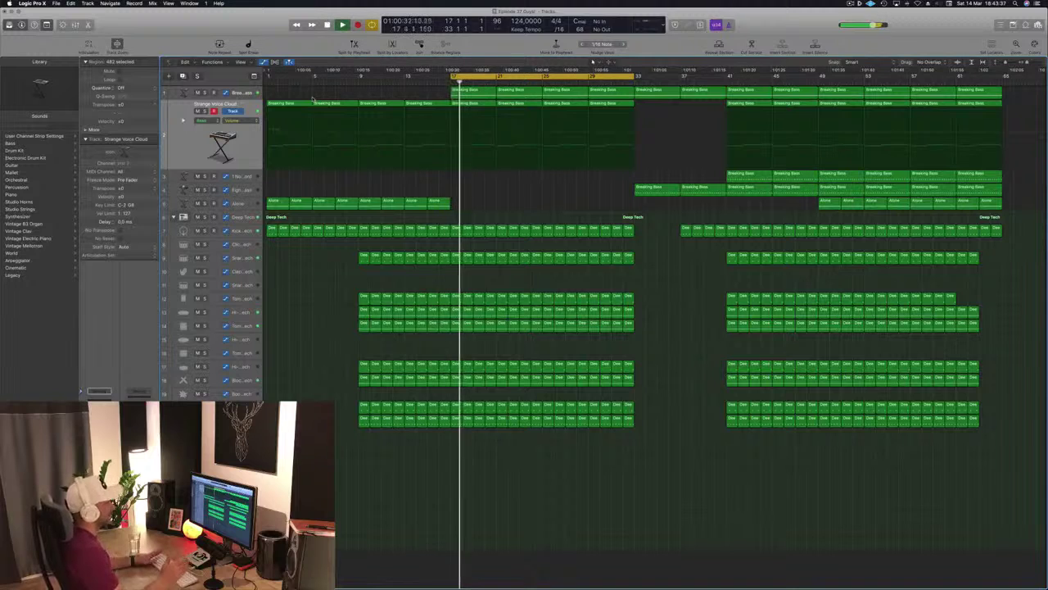
{"action": "key", "text": "space"}
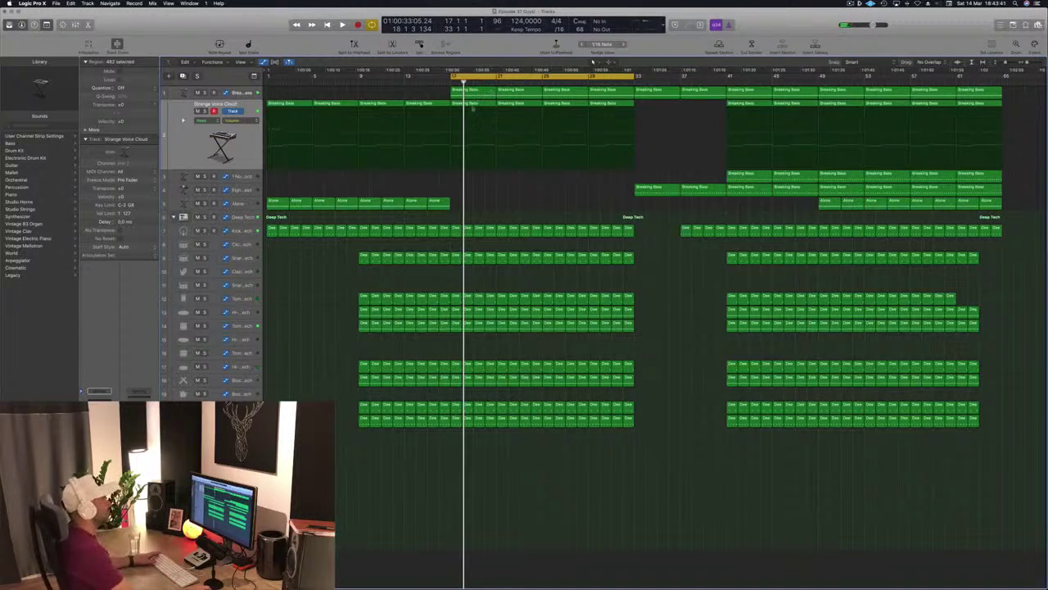
{"action": "key", "text": "space"}
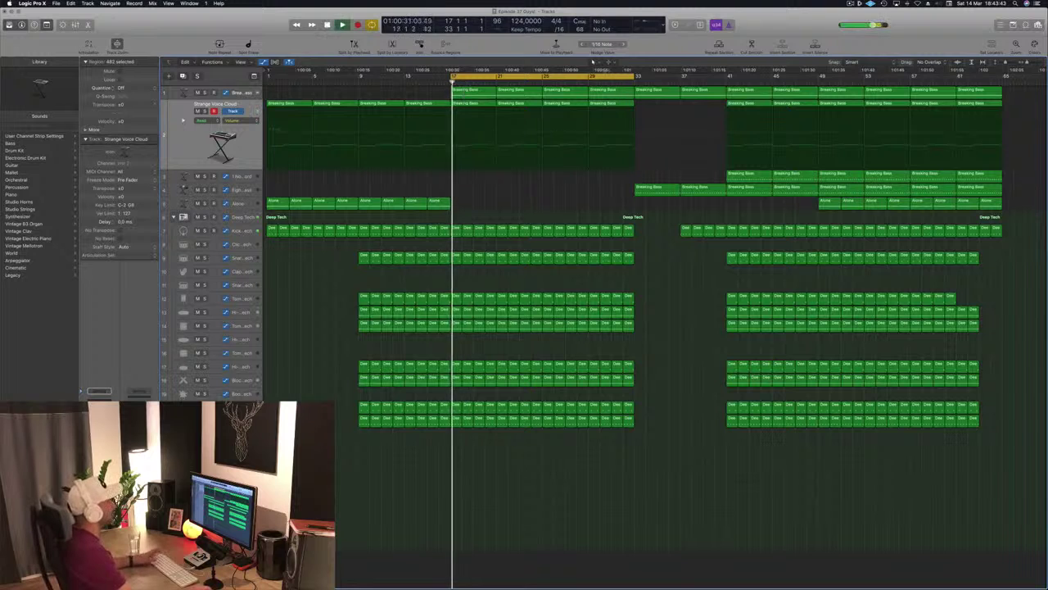
- Move the cycle range to bars 41 to 57 and audition tracks 3, 4 and 5 there by soloing them briefly
{"action": "left_click_drag", "start_coordinate": [600, 75], "coordinate": [859, 76]}
{"action": "key", "text": "space"}
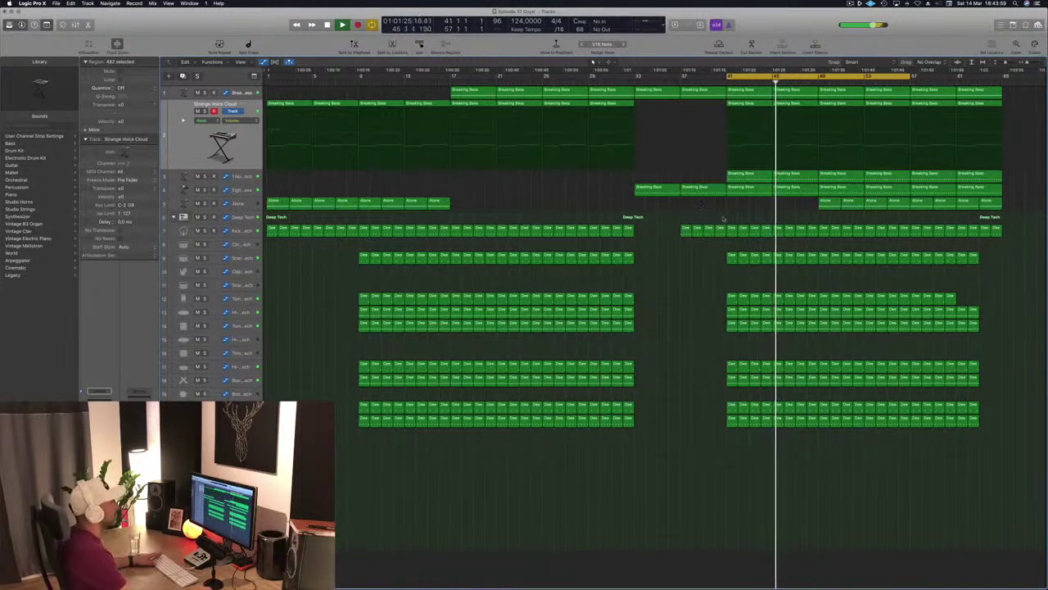
{"action": "left_click", "coordinate": [205, 176]}
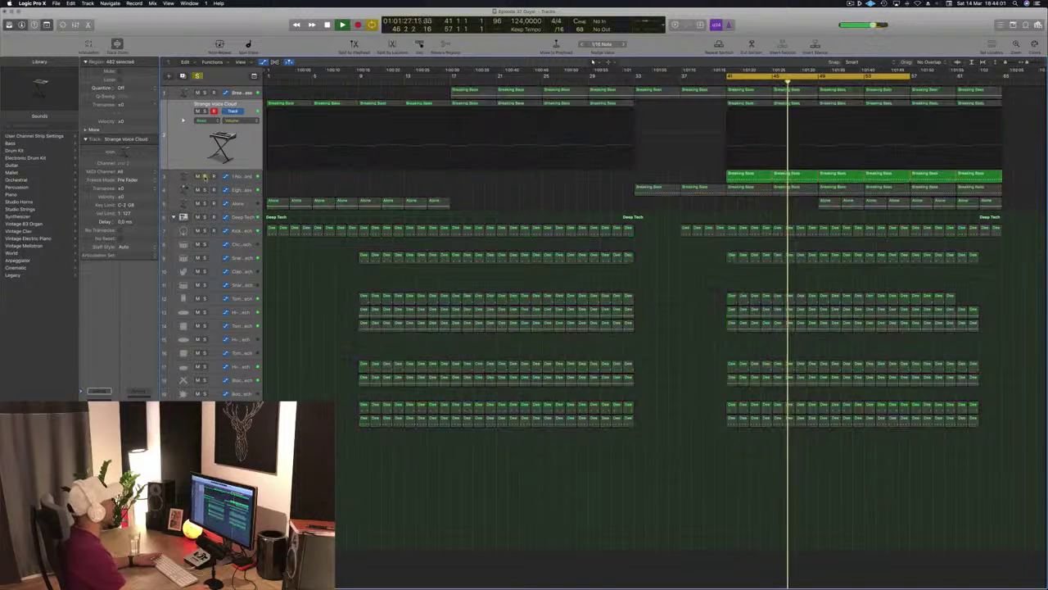
{"action": "left_click", "coordinate": [205, 190]}
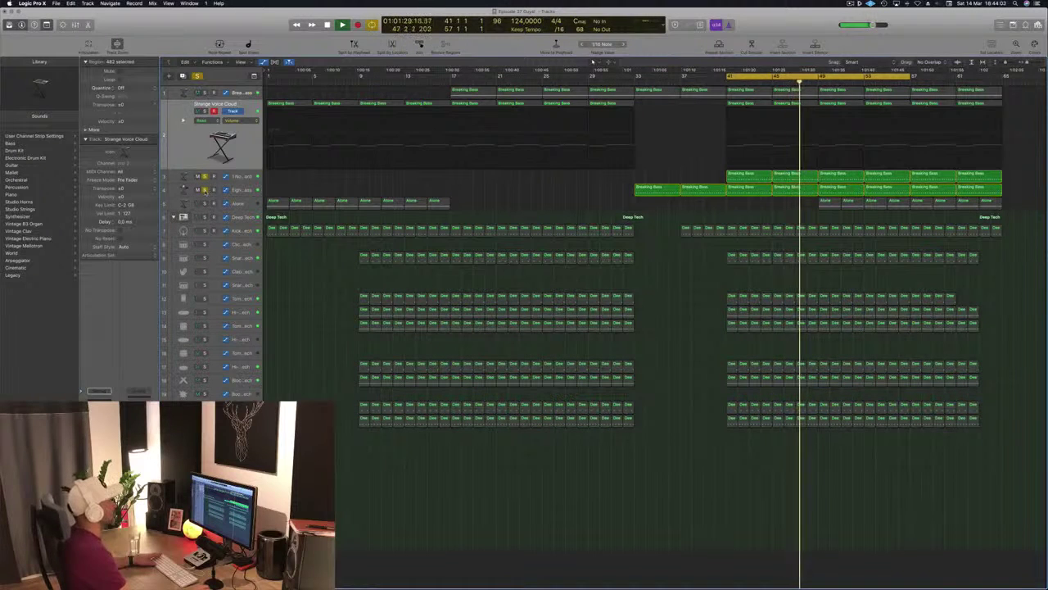
{"action": "left_click", "coordinate": [204, 189]}
{"action": "left_click", "coordinate": [204, 176]}
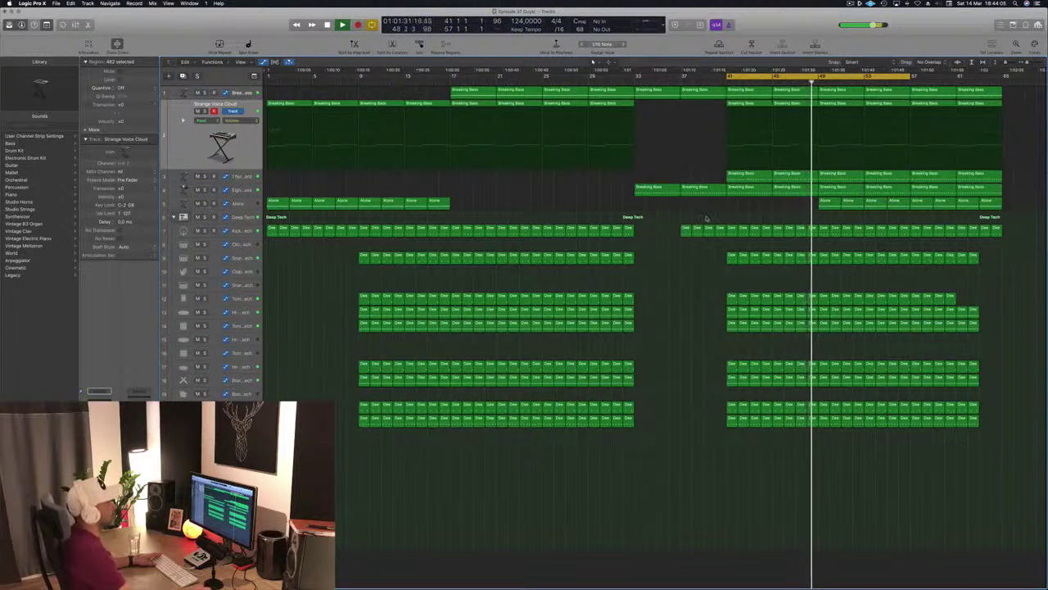
{"action": "left_click", "coordinate": [204, 202]}
{"action": "left_click", "coordinate": [205, 202]}
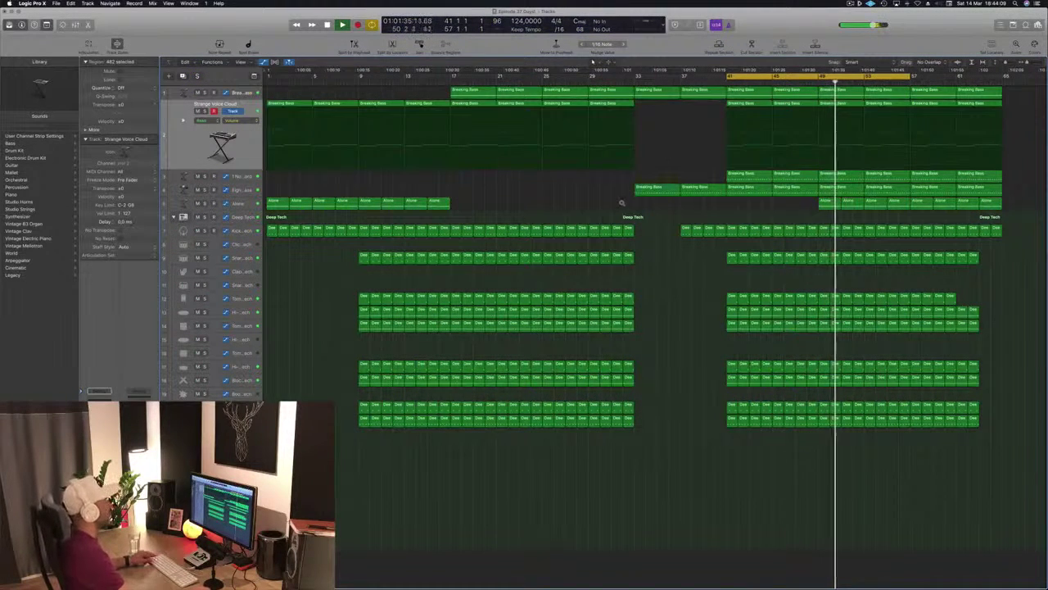
{"action": "key", "text": "space"}
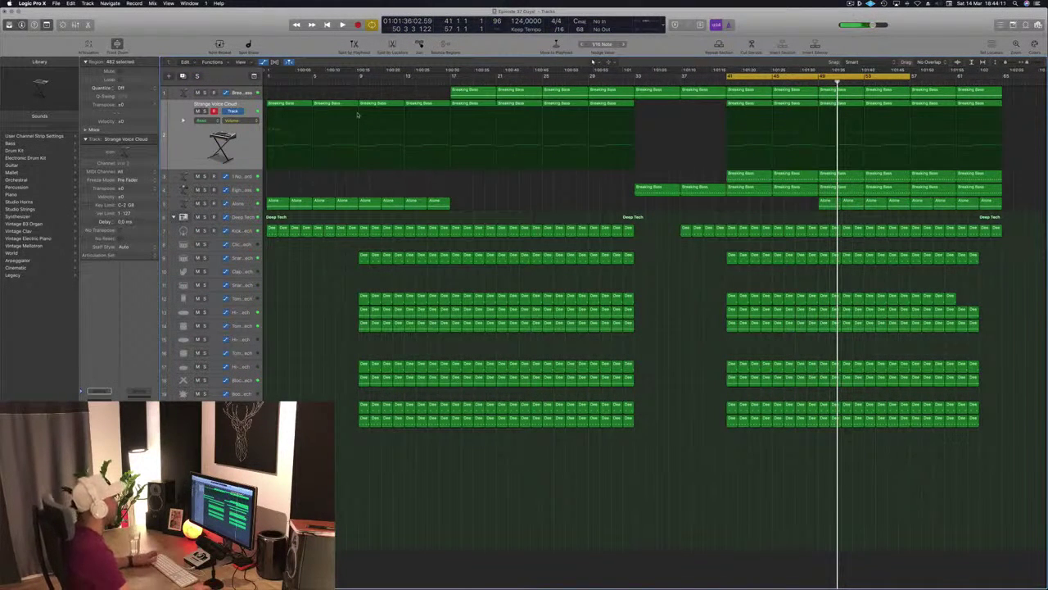
- Set the cycle range to bars 1 to 17 and delete the Alone regions before bar 9
{"action": "left_click_drag", "start_coordinate": [748, 74], "coordinate": [286, 93]}
{"action": "key", "text": "space"}
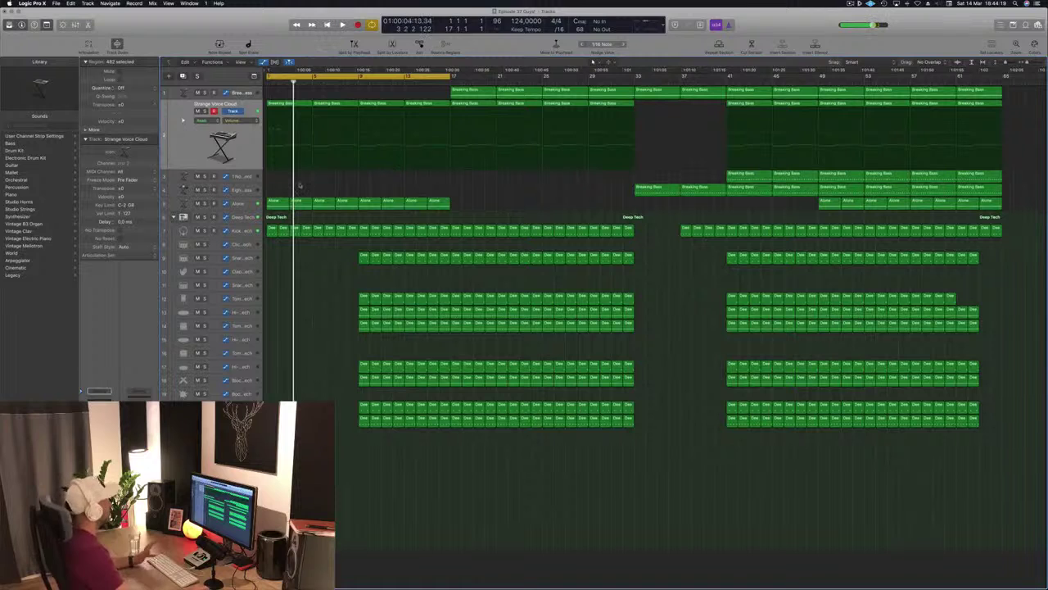
{"action": "left_click_drag", "start_coordinate": [270, 188], "coordinate": [344, 213]}
{"action": "key", "text": "Delete"}
{"action": "key", "text": "Return"}
{"action": "key", "text": "space"}
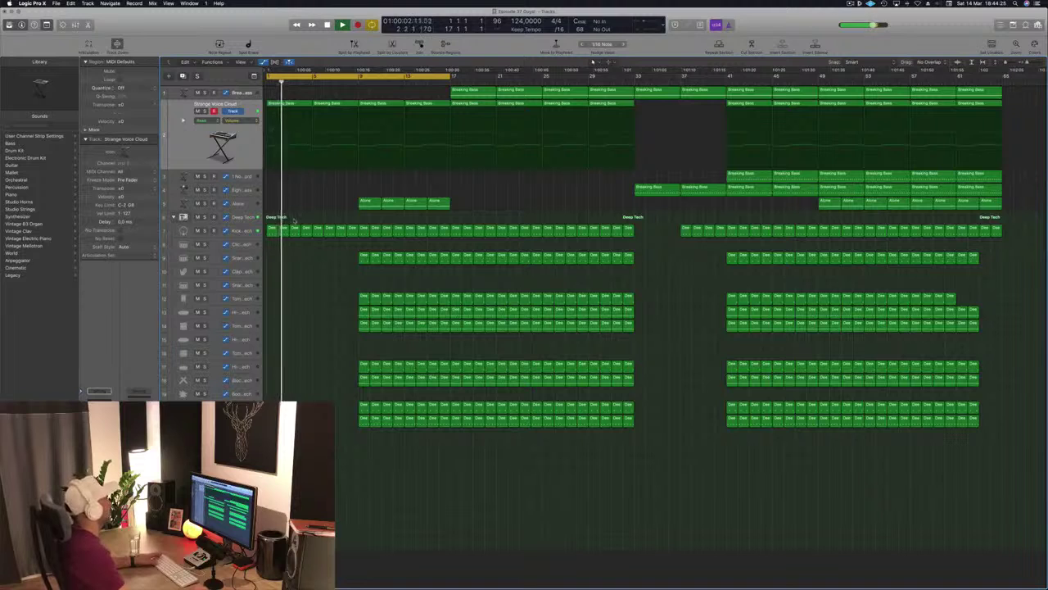
- Move the Breaking Bass region at bar 17 on track 1 into the intro, filling bars 1 to 9
{"action": "left_click", "coordinate": [469, 91]}
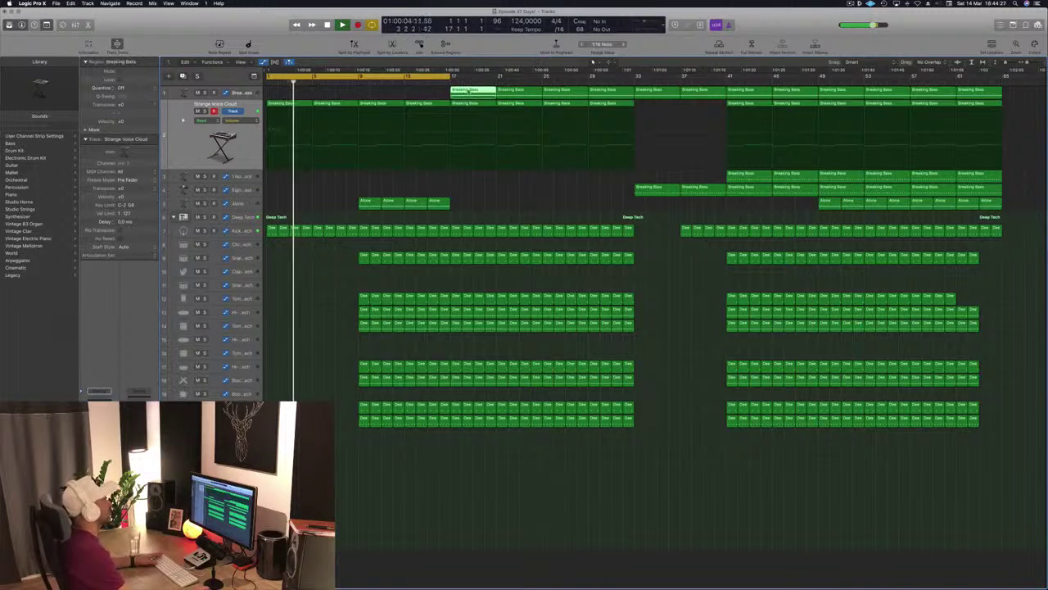
{"action": "key", "text": "Return"}
{"action": "left_click_drag", "start_coordinate": [469, 91], "coordinate": [334, 96]}
{"action": "key", "text": "space"}
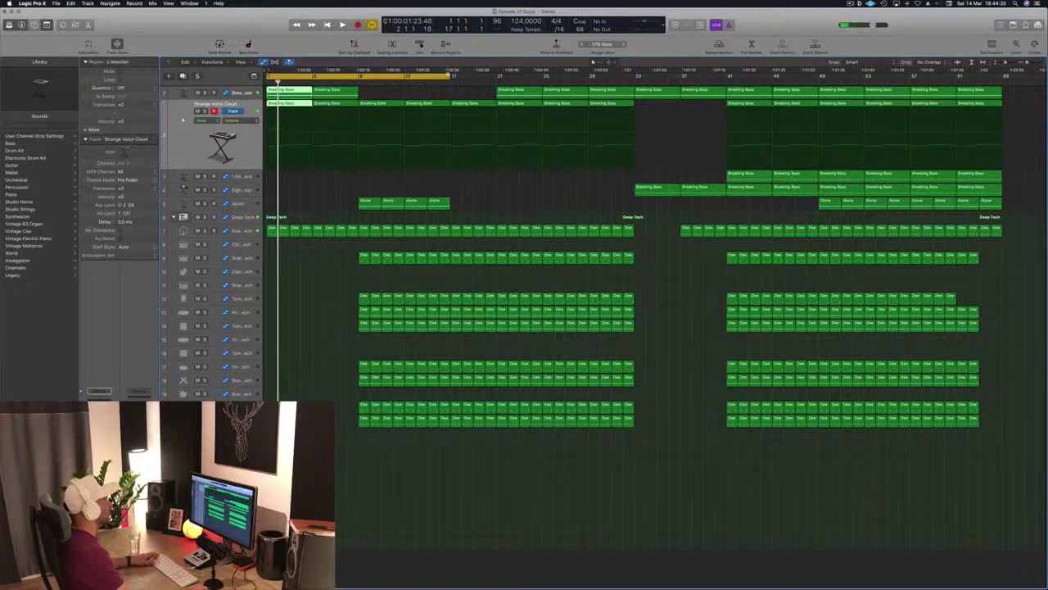
- Repeat the section from bar 1 to bar 9 across all tracks, and extend the cycle range to bars 1 to 17
{"action": "left_click_drag", "start_coordinate": [453, 75], "coordinate": [359, 82]}
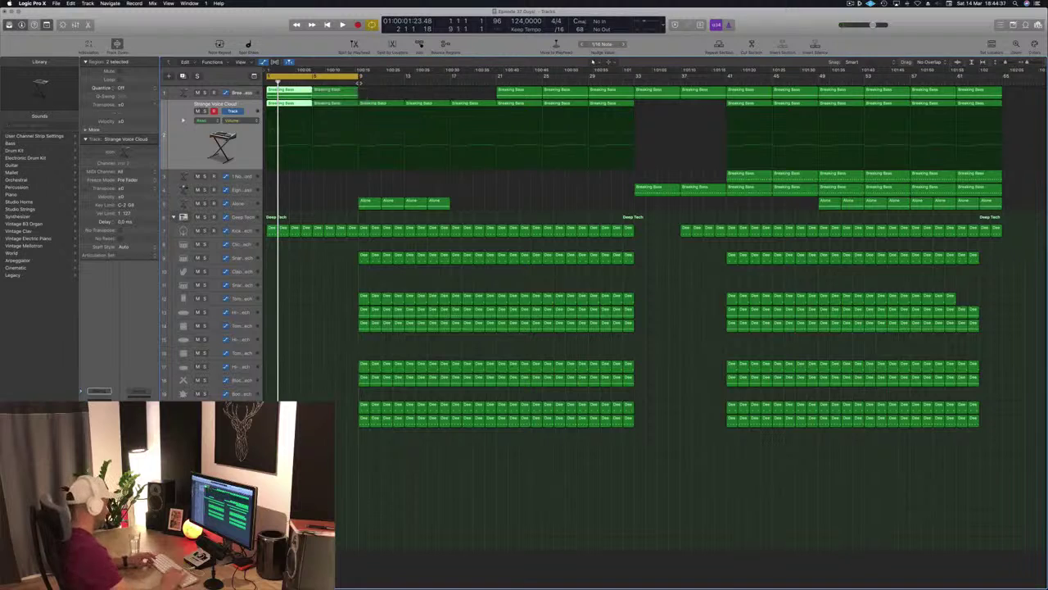
{"action": "key", "text": "super+r"}
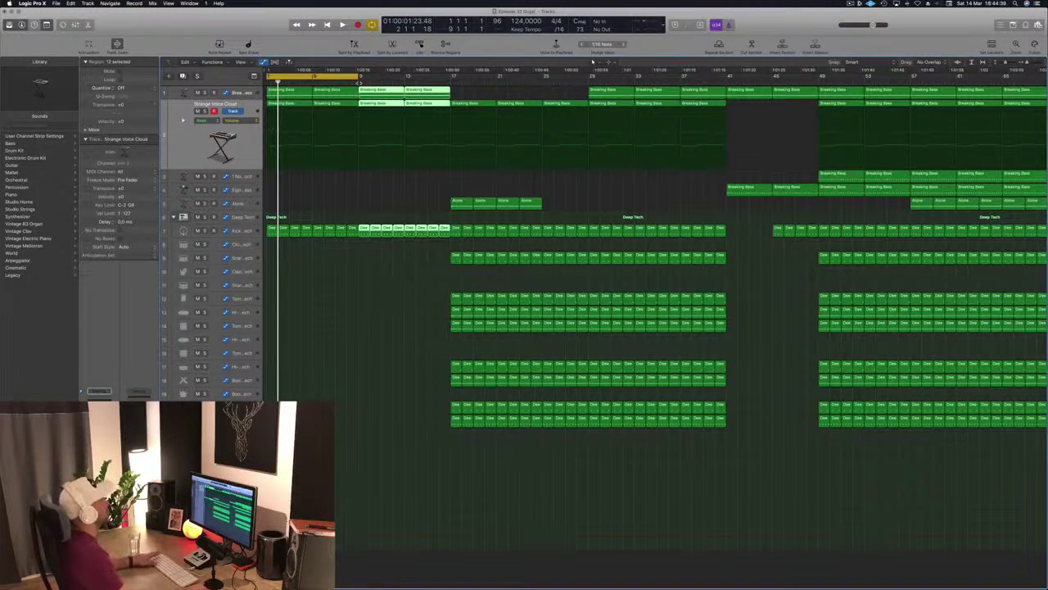
{"action": "key", "text": "space"}
{"action": "left_click_drag", "start_coordinate": [359, 79], "coordinate": [449, 82]}
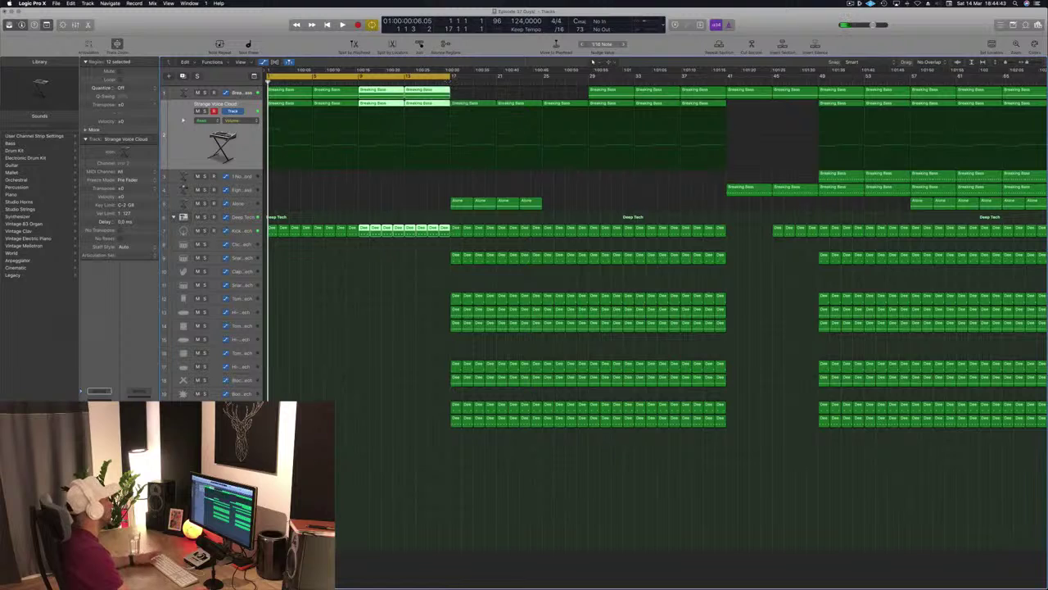
{"action": "left_click", "coordinate": [325, 207]}
{"action": "left_click", "coordinate": [248, 148]}
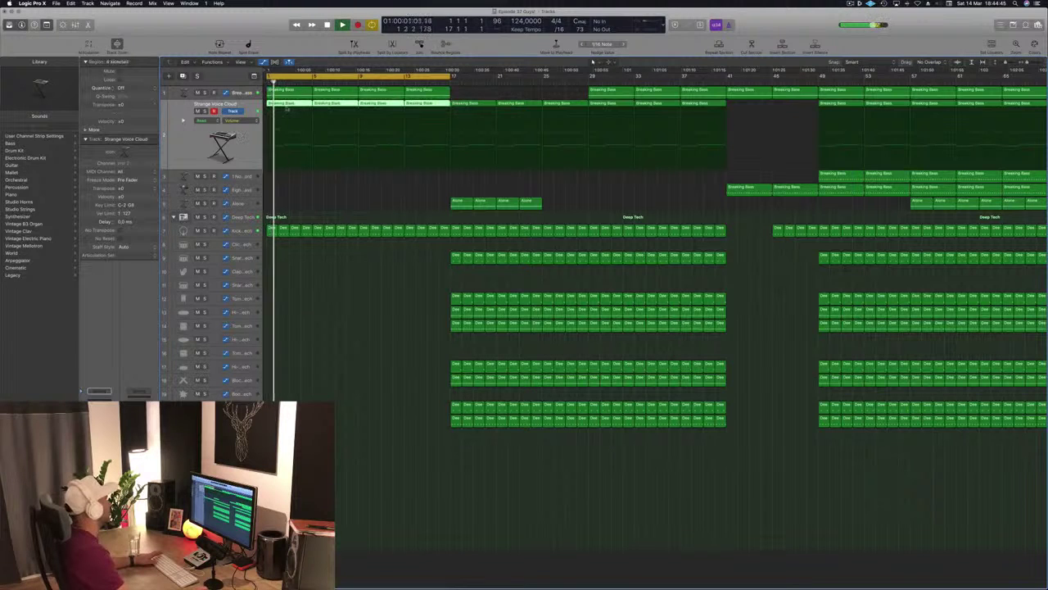
{"action": "key", "text": "space"}
{"action": "left_click", "coordinate": [282, 174]}
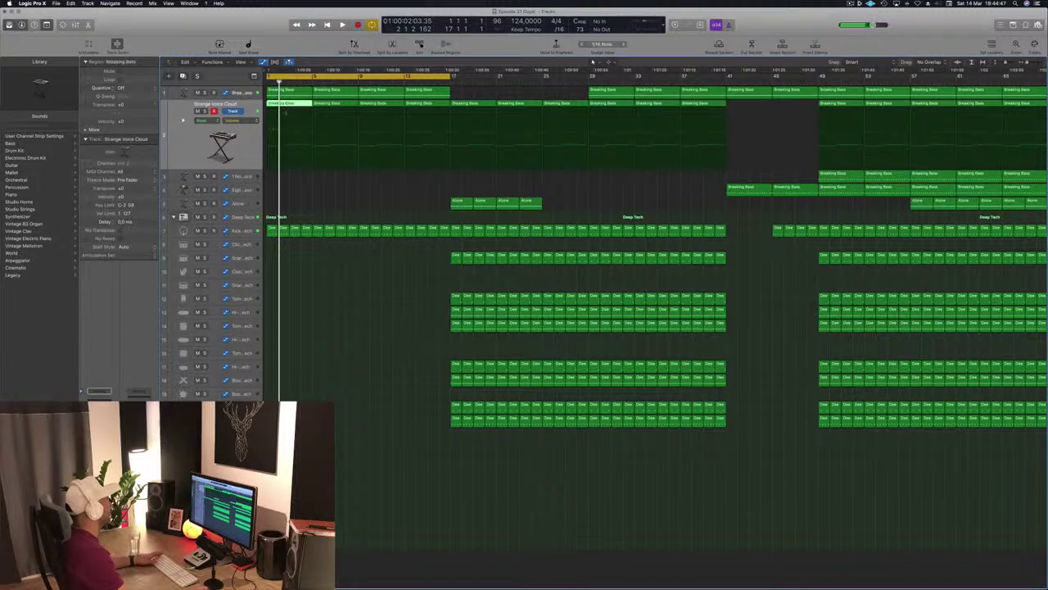
{"action": "left_click", "coordinate": [272, 108]}
{"action": "key", "text": "super+z"}
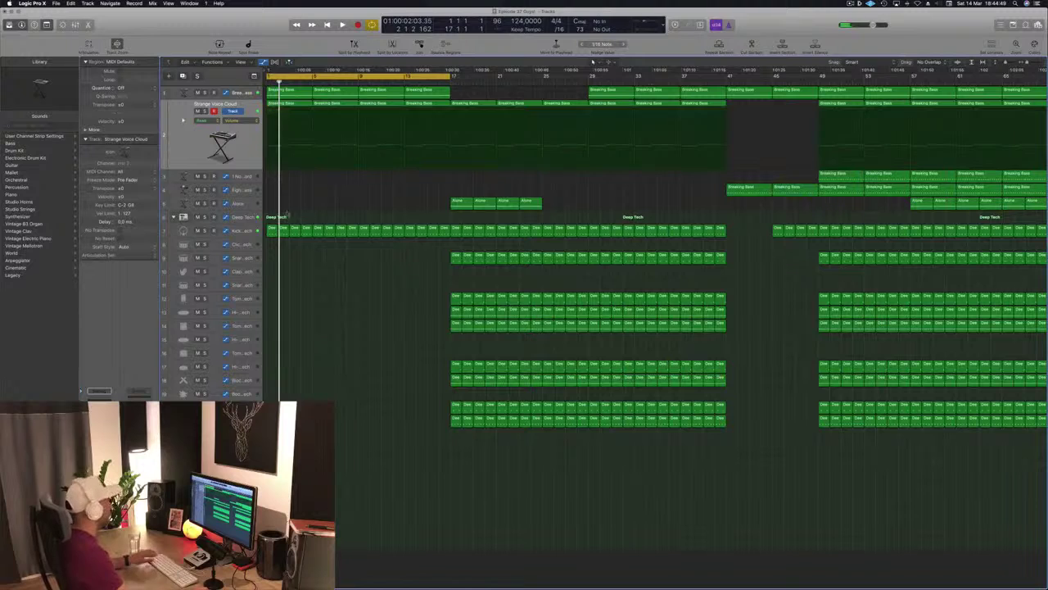
- Open the first Breaking Bass regions of tracks 1 and 2 in the Piano Roll and delete every note after each first note
{"action": "left_click_drag", "start_coordinate": [291, 200], "coordinate": [283, 92]}
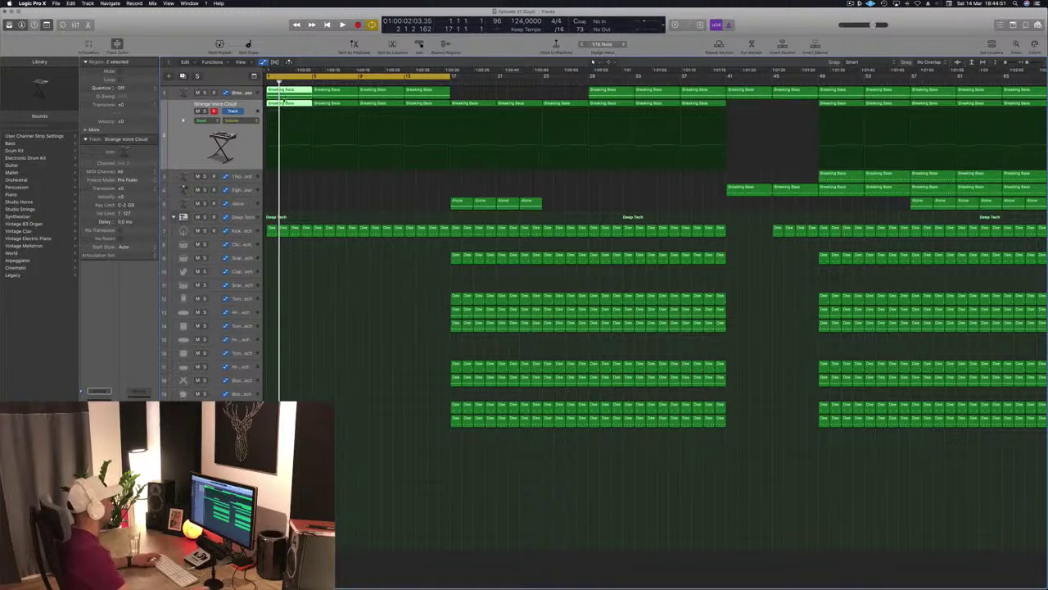
{"action": "key", "text": "p"}
{"action": "scroll", "coordinate": [402, 494], "scroll_direction": "down", "scroll_amount": 5}
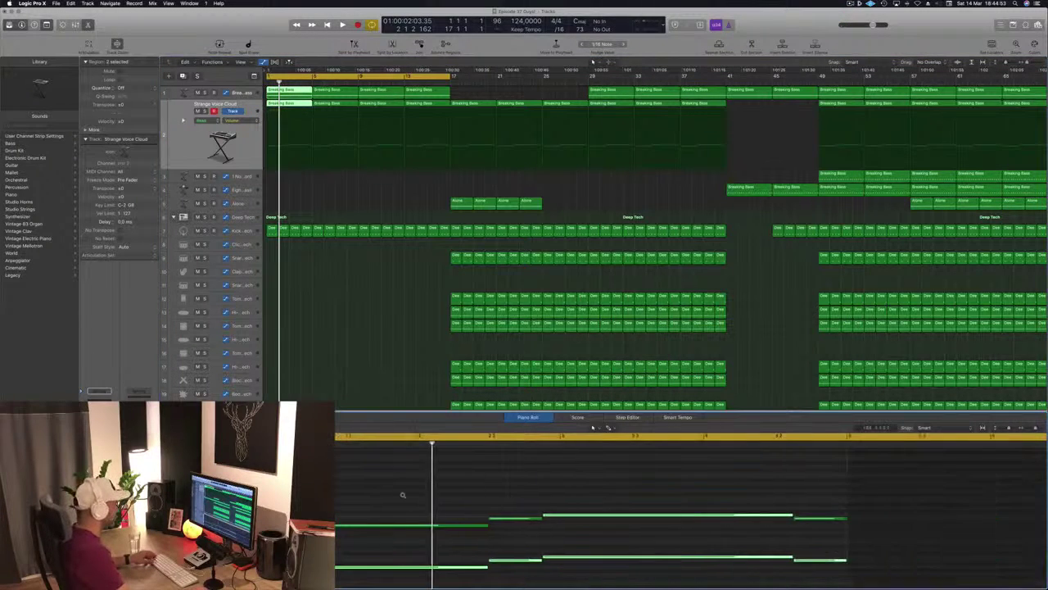
{"action": "left_click_drag", "start_coordinate": [433, 482], "coordinate": [620, 580]}
{"action": "key", "text": "Delete"}
- Lengthen the two remaining notes so that they end at bar 5
{"action": "left_click_drag", "start_coordinate": [479, 480], "coordinate": [328, 583]}
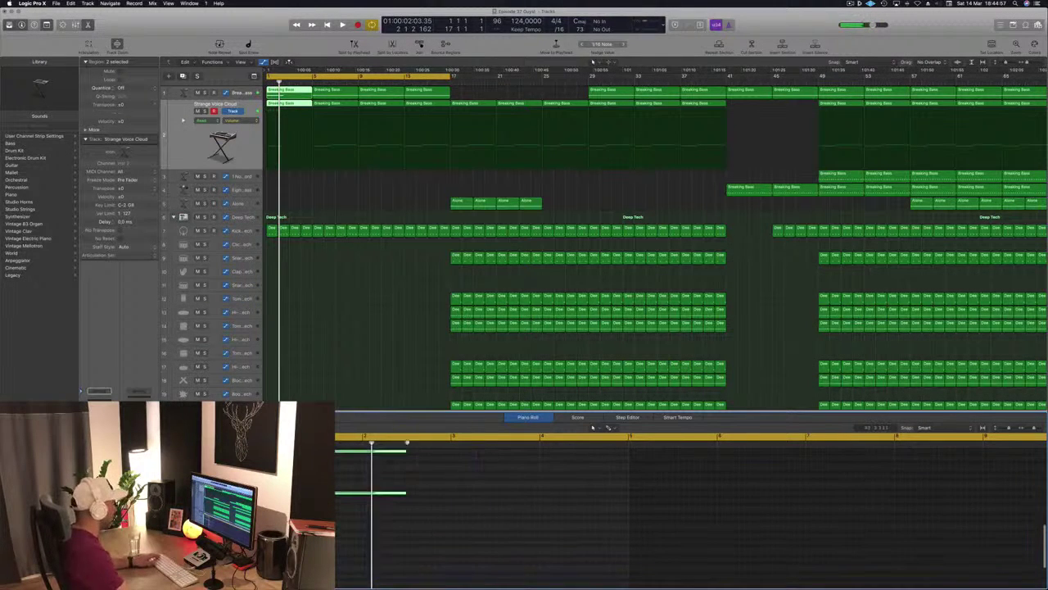
{"action": "scroll", "coordinate": [433, 477], "scroll_direction": "up", "scroll_amount": 2}
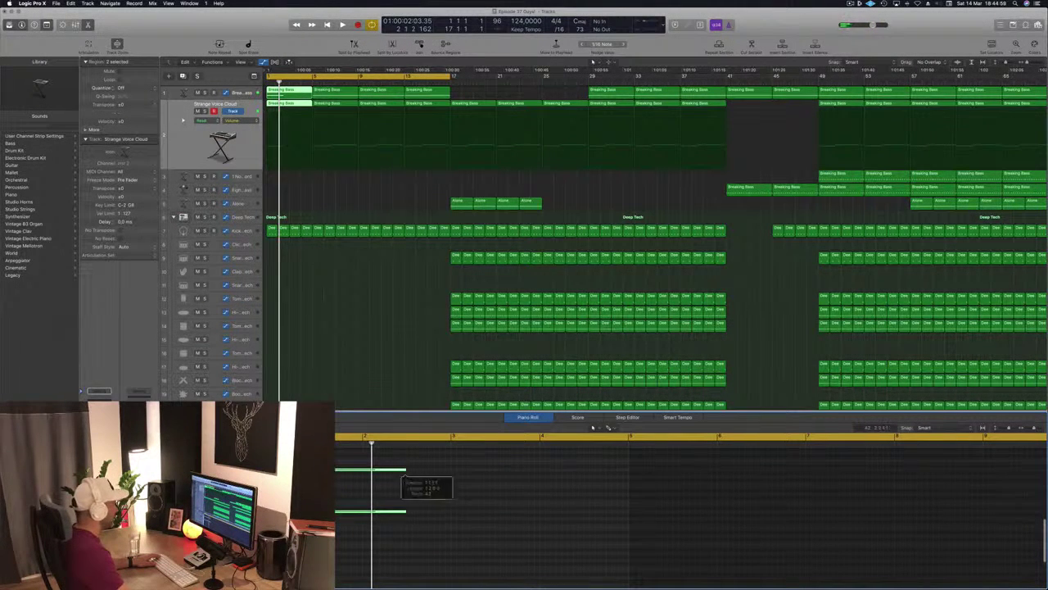
{"action": "left_click_drag", "start_coordinate": [404, 471], "coordinate": [625, 472]}
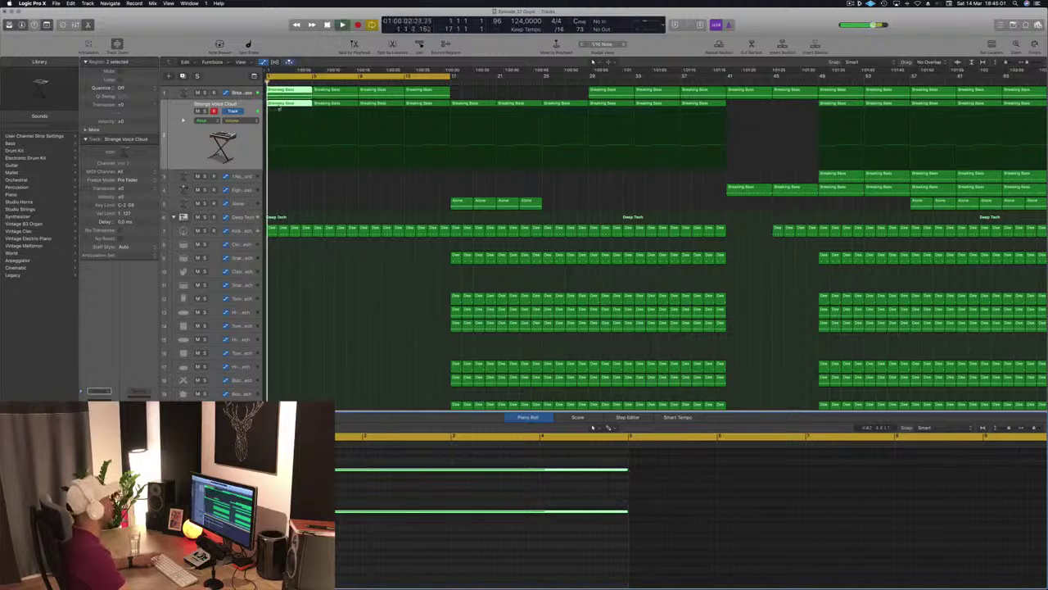
- Delete the Breaking Bass regions between bars 5 and 17 on tracks 1 and 2
{"action": "left_click", "coordinate": [332, 105]}
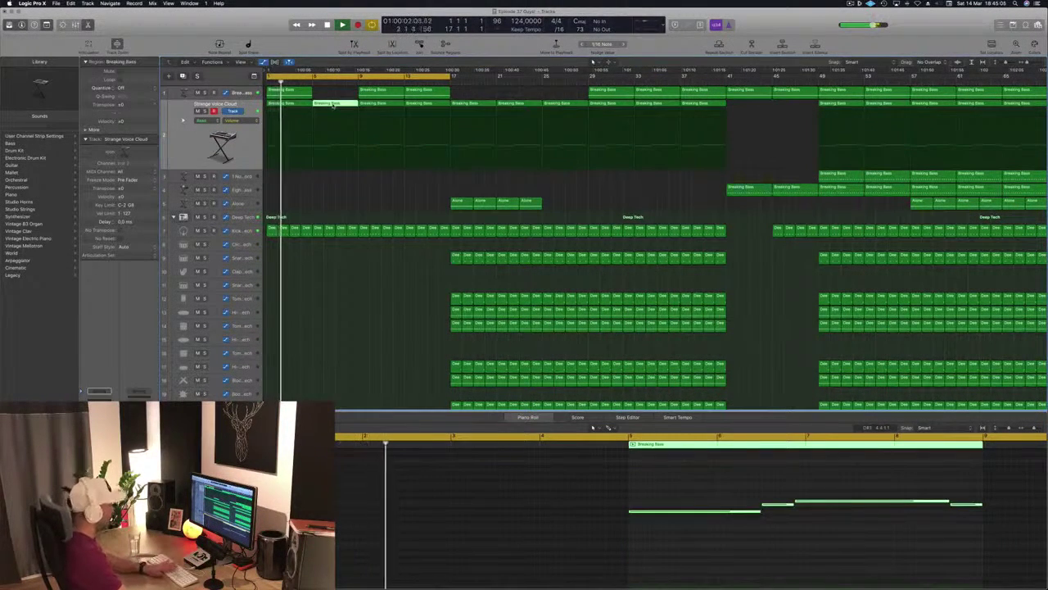
{"action": "key", "text": "Delete"}
{"action": "left_click_drag", "start_coordinate": [345, 89], "coordinate": [444, 105]}
{"action": "key", "text": "Delete"}
{"action": "key", "text": "space"}
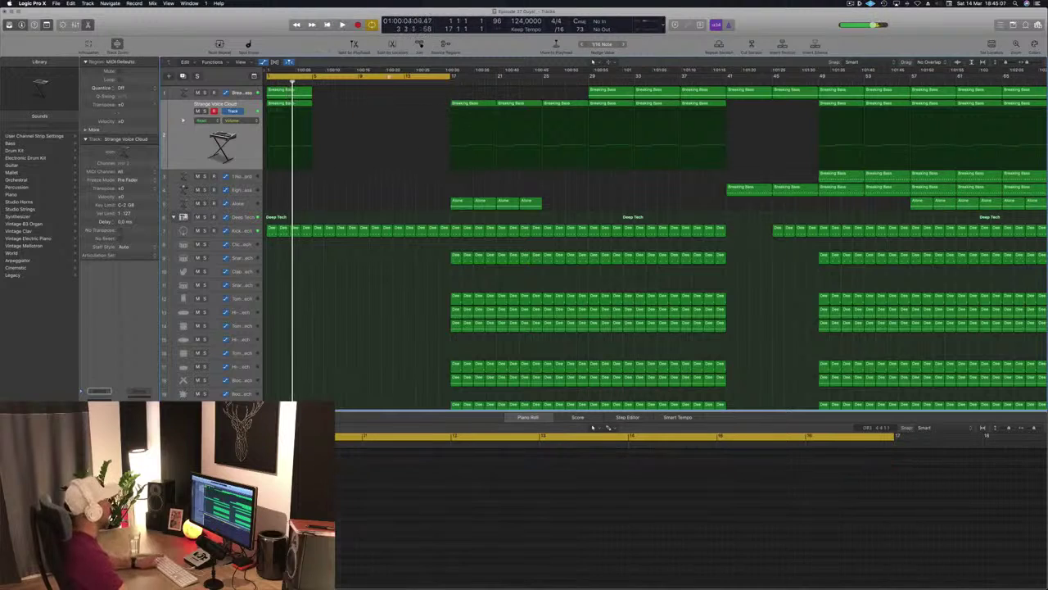
- Repeat the simplified first Breaking Bass regions of tracks 1 and 2 up to bar 17 and play the intro from the start
{"action": "left_click_drag", "start_coordinate": [315, 113], "coordinate": [439, 99]}
{"action": "key", "text": "space"}
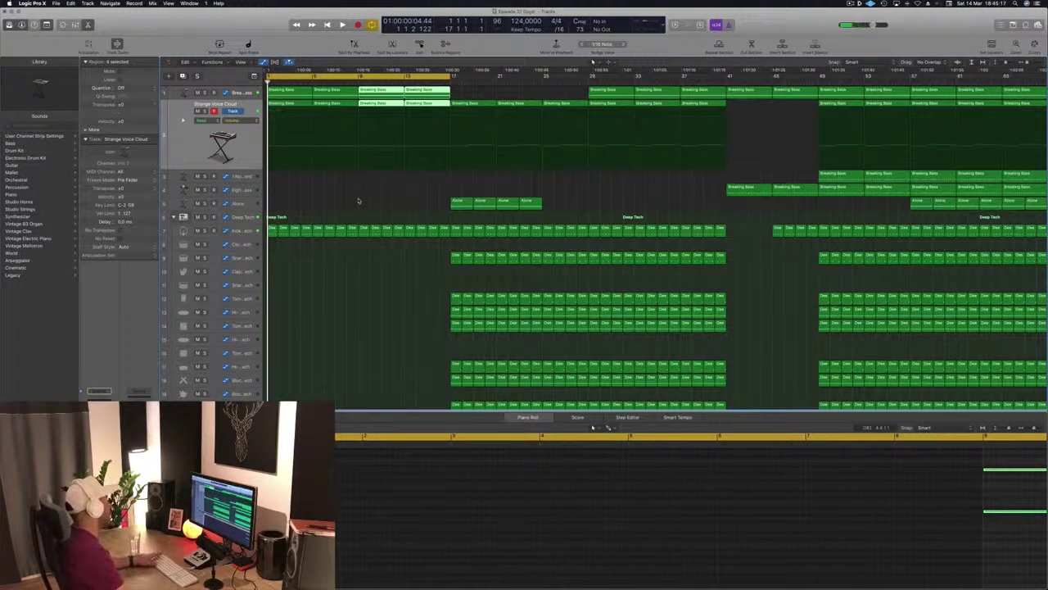
{"action": "key", "text": "space"}
{"action": "left_click", "coordinate": [358, 201]}
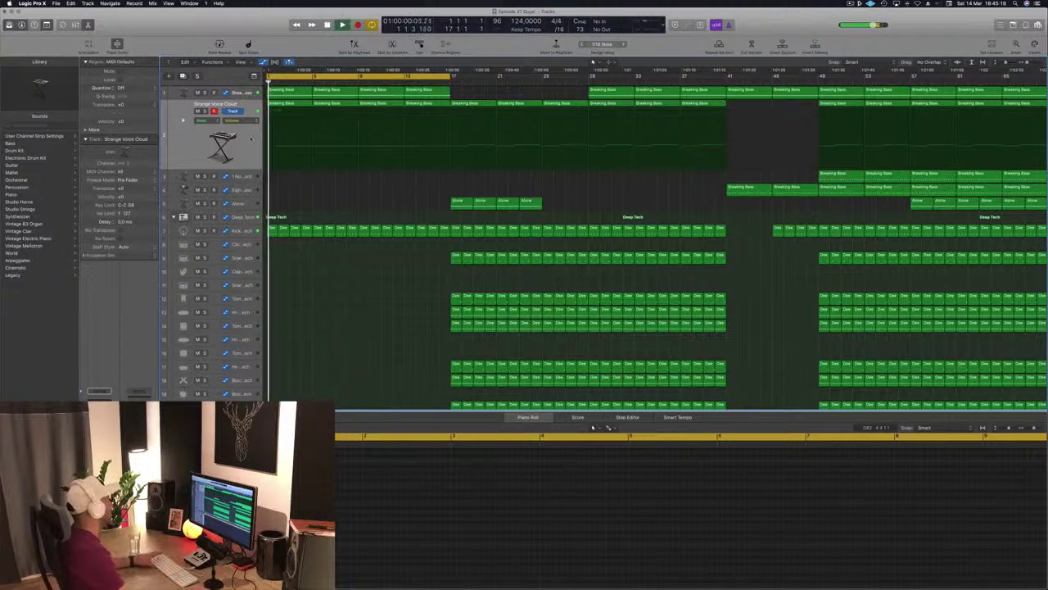
- Open the Alchemy instrument of the Breaking Bass track and adjust its Cutoff while auditioning the intro
{"action": "left_click", "coordinate": [242, 92]}
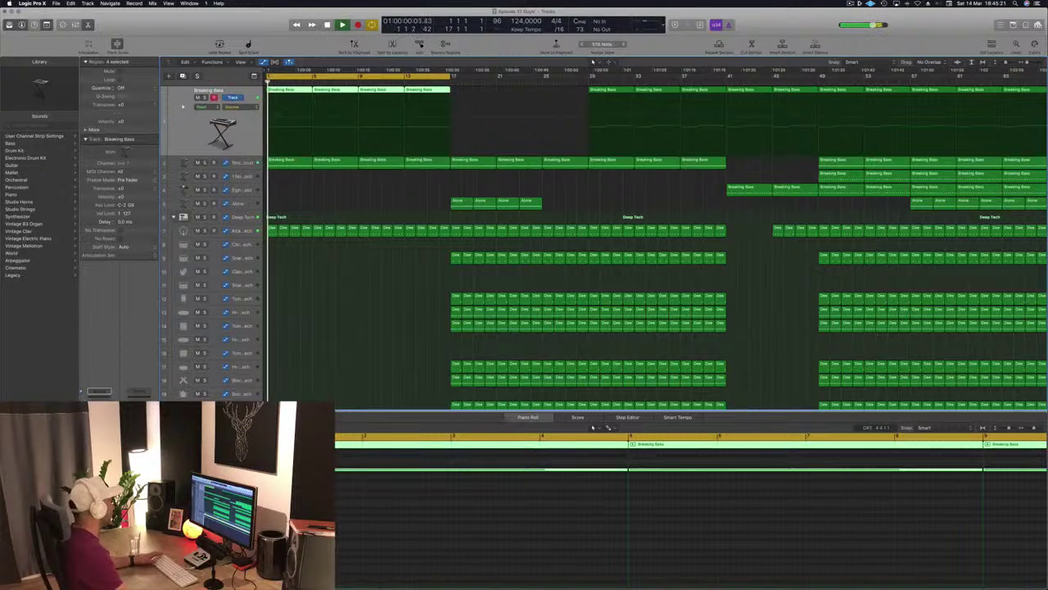
{"action": "key", "text": "v"}
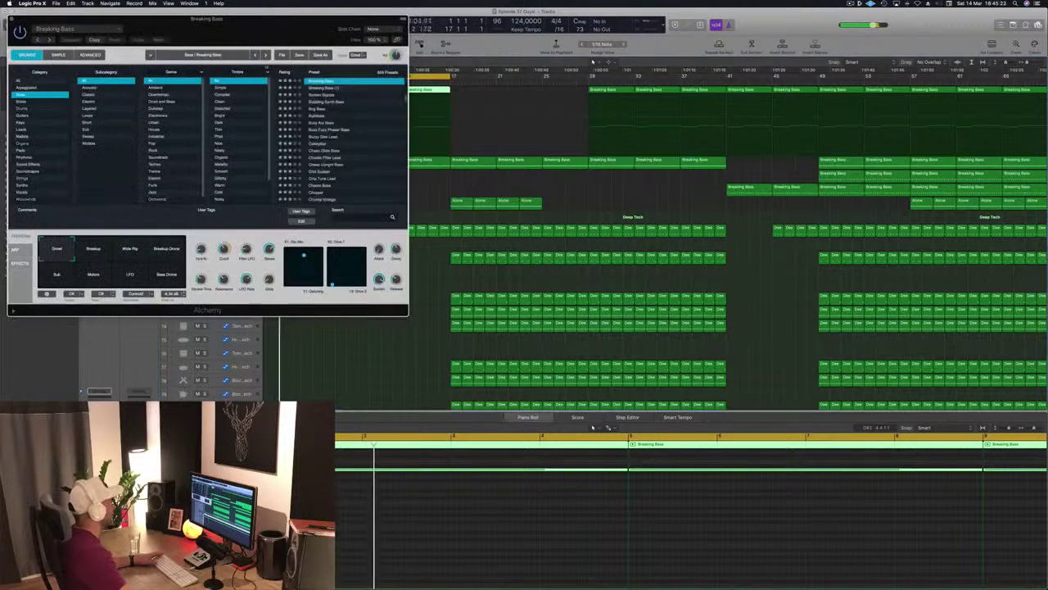
{"action": "left_click_drag", "start_coordinate": [314, 22], "coordinate": [817, 104]}
{"action": "key", "text": "space"}
{"action": "key", "text": "space"}
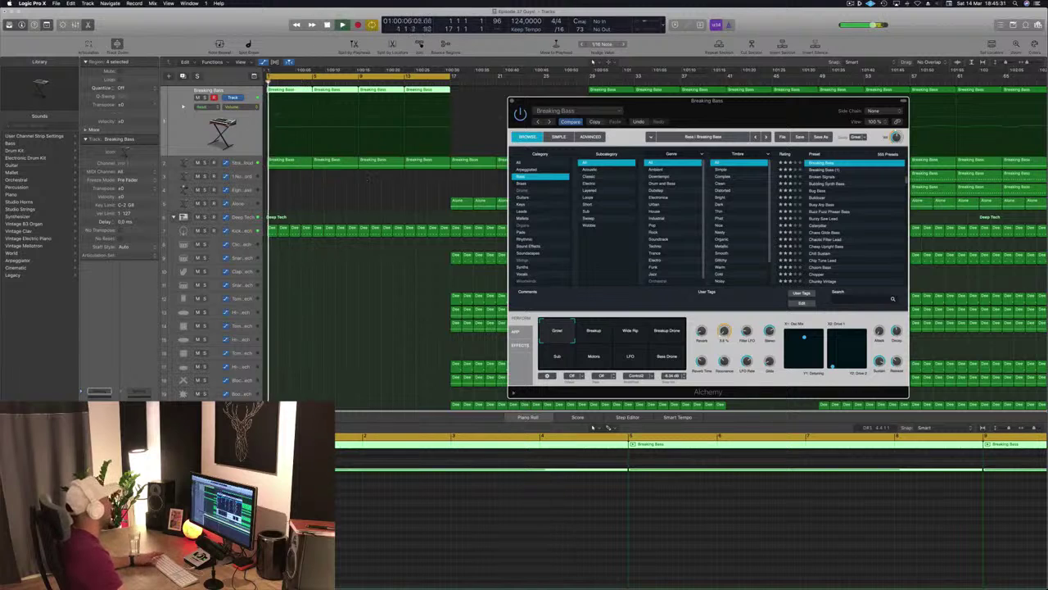
{"action": "left_click", "coordinate": [177, 127]}
{"action": "key", "text": "space"}
{"action": "key", "text": "space"}
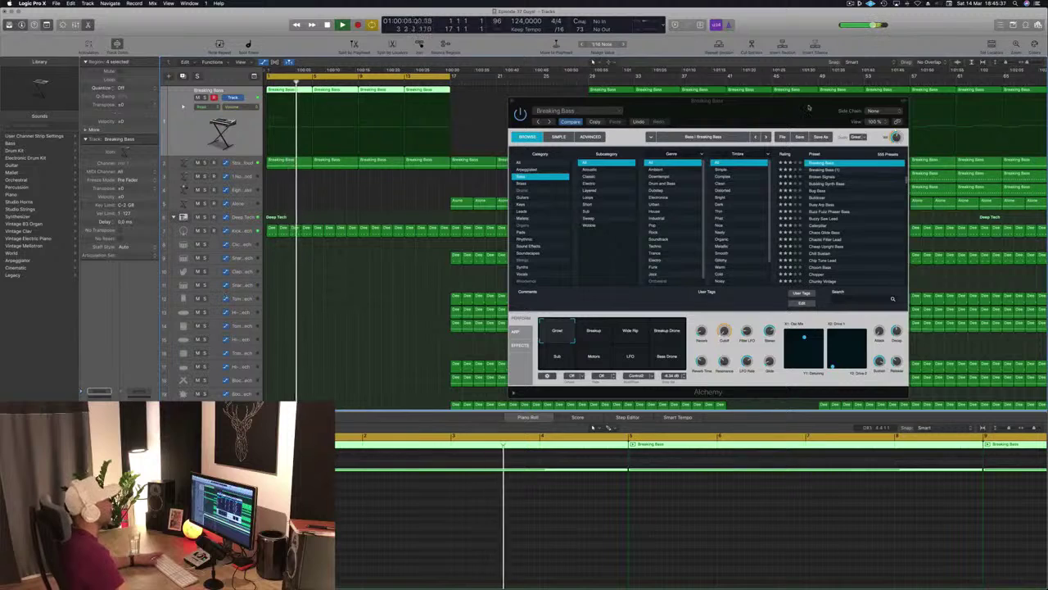
- Select the Strange Voice Cloud track, move the Breaking Bass plug-in window aside and replay the intro from bar 1
{"action": "left_click_drag", "start_coordinate": [783, 112], "coordinate": [777, 154]}
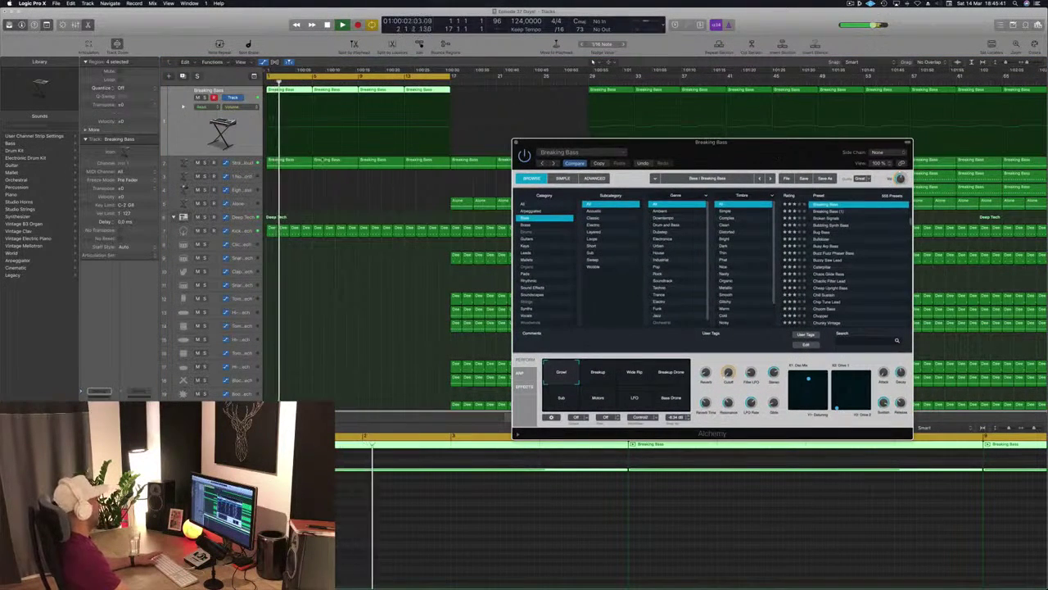
{"action": "left_click", "coordinate": [239, 165]}
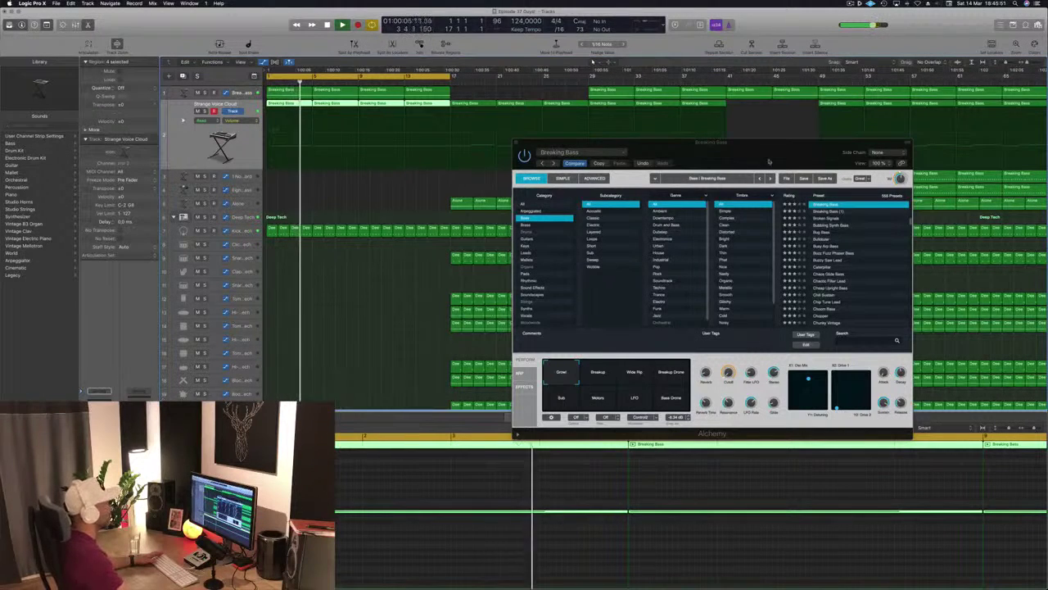
{"action": "left_click_drag", "start_coordinate": [794, 151], "coordinate": [710, 247]}
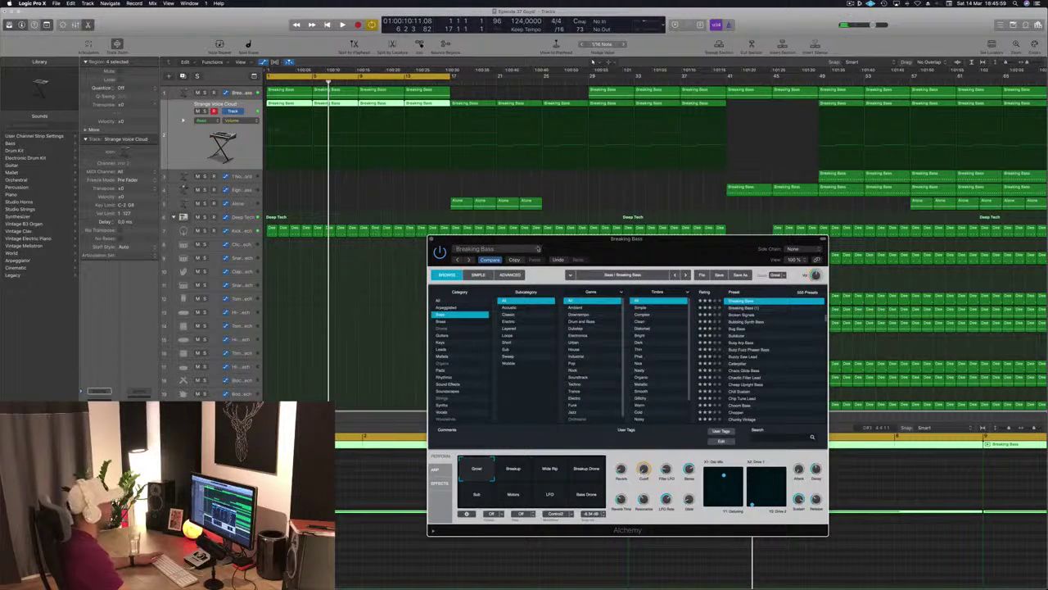
{"action": "left_click_drag", "start_coordinate": [538, 248], "coordinate": [806, 231]}
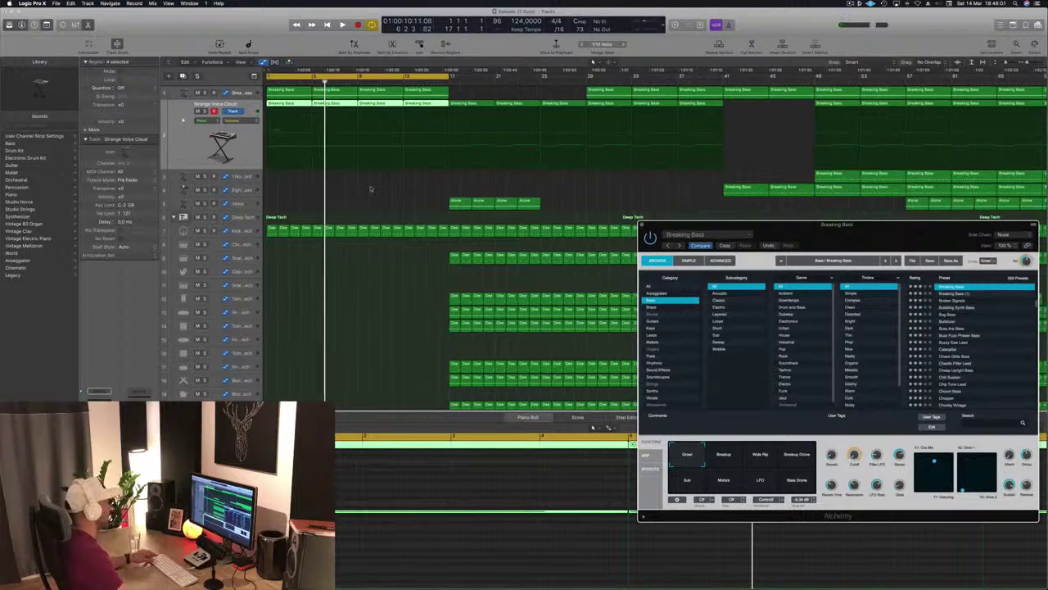
{"action": "key", "text": "Return"}
{"action": "key", "text": "space"}
- Duplicate the Strange Voice Cloud track and copy its first Breaking Bass region to bar 1 of the new track
{"action": "left_click", "coordinate": [241, 147]}
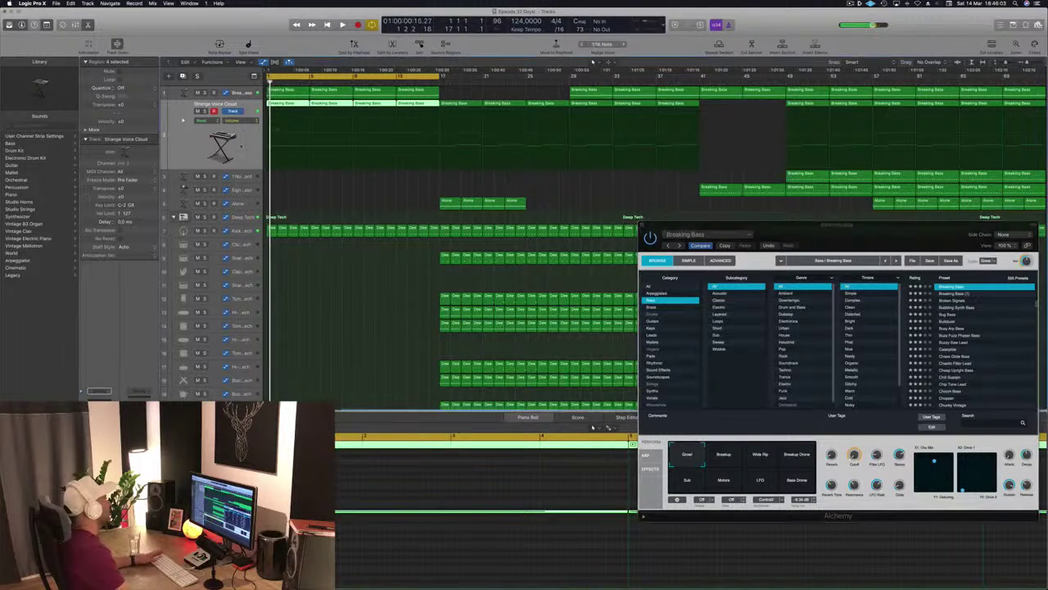
{"action": "key", "text": "super+d"}
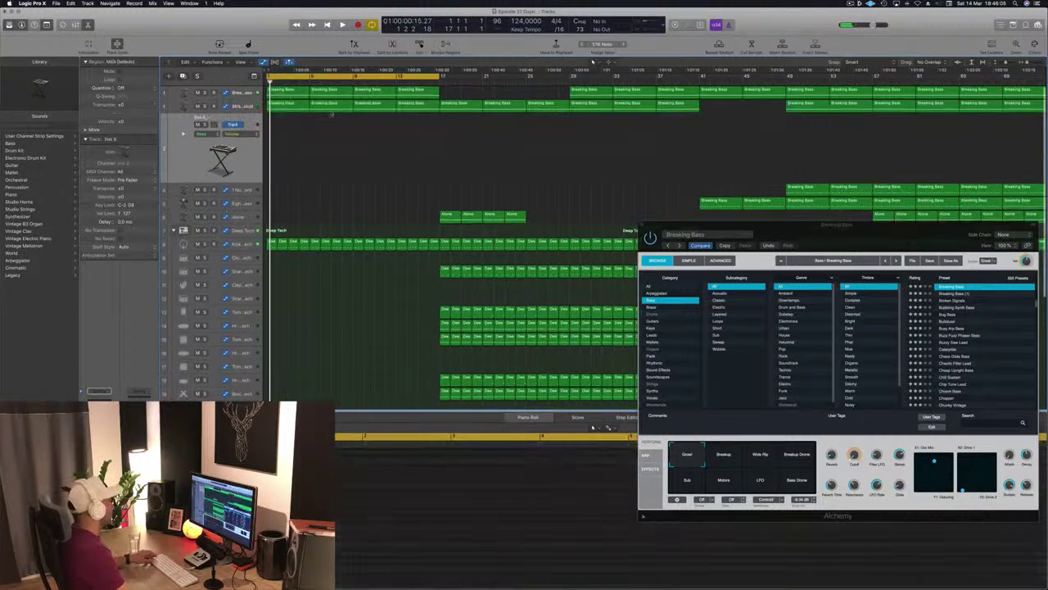
{"action": "left_click_drag", "start_coordinate": [286, 109], "coordinate": [280, 157]}
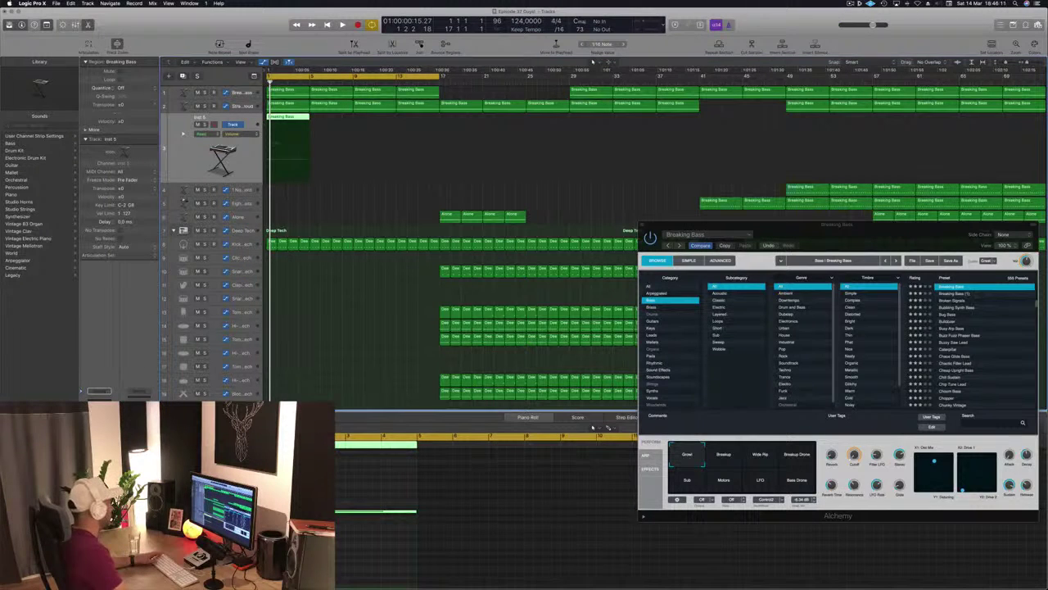
- Load the Old Time Radio preset from the Keys category in the new track's Alchemy instrument
{"action": "left_click_drag", "start_coordinate": [242, 34], "coordinate": [629, 47]}
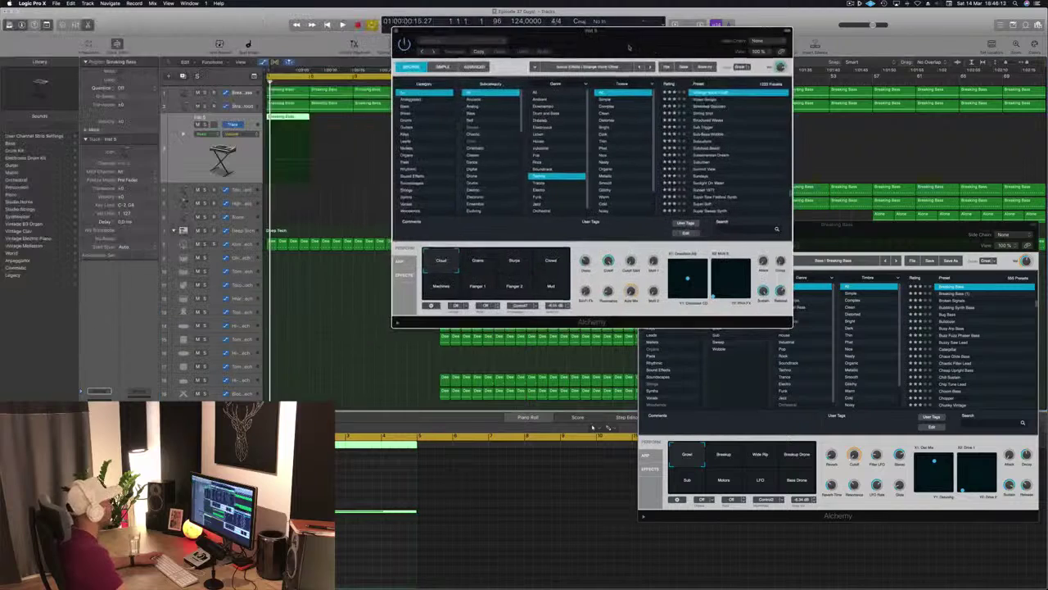
{"action": "left_click", "coordinate": [405, 134]}
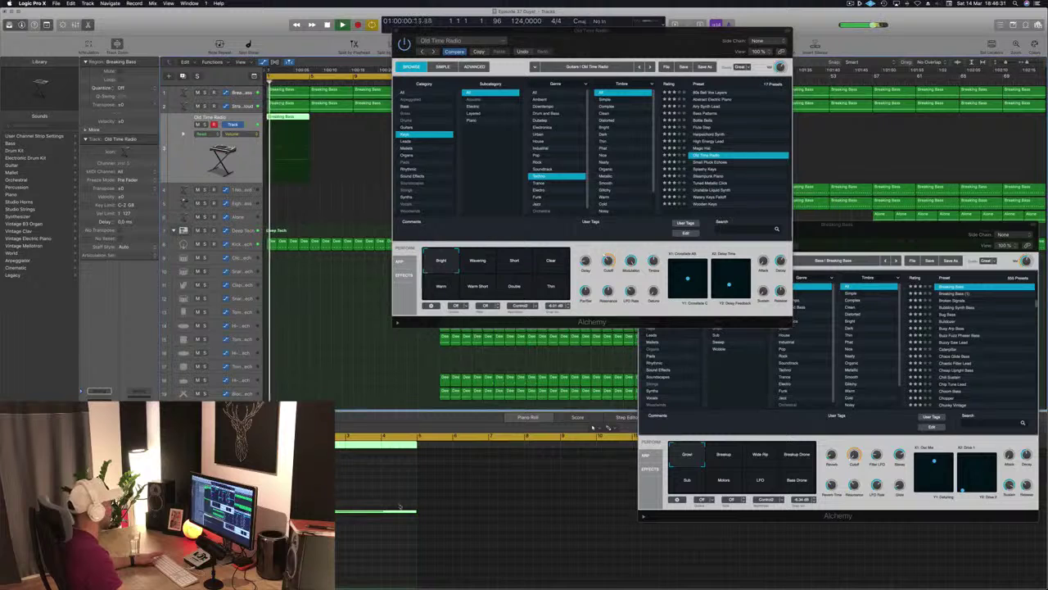
- Replace the long note in the Old Time Radio region with repeated one-bar notes up to bar 5
{"action": "left_click_drag", "start_coordinate": [416, 514], "coordinate": [343, 511]}
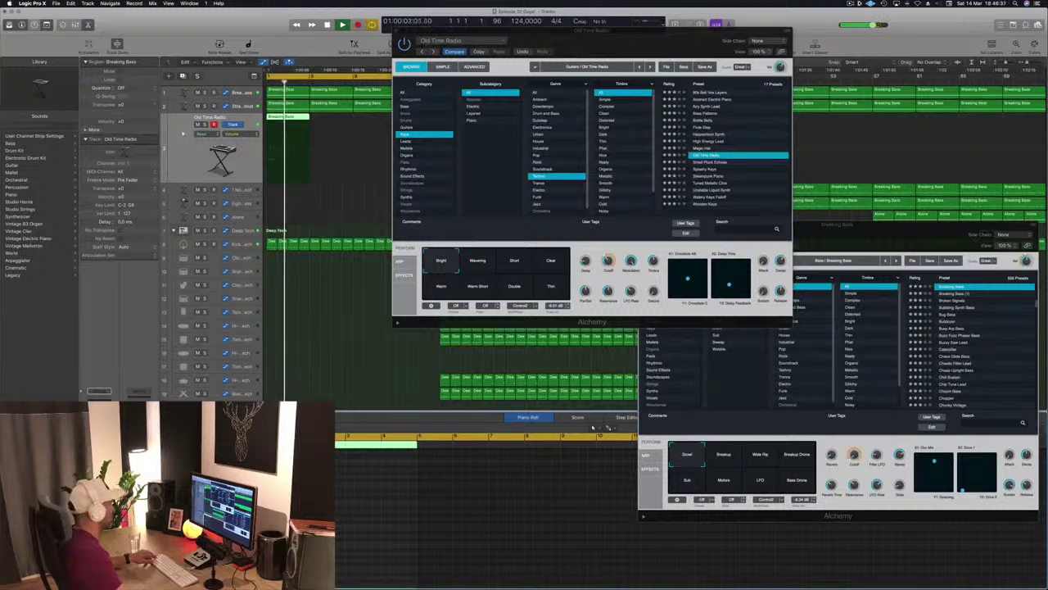
{"action": "left_click_drag", "start_coordinate": [298, 514], "coordinate": [367, 514]}
{"action": "key", "text": "space"}
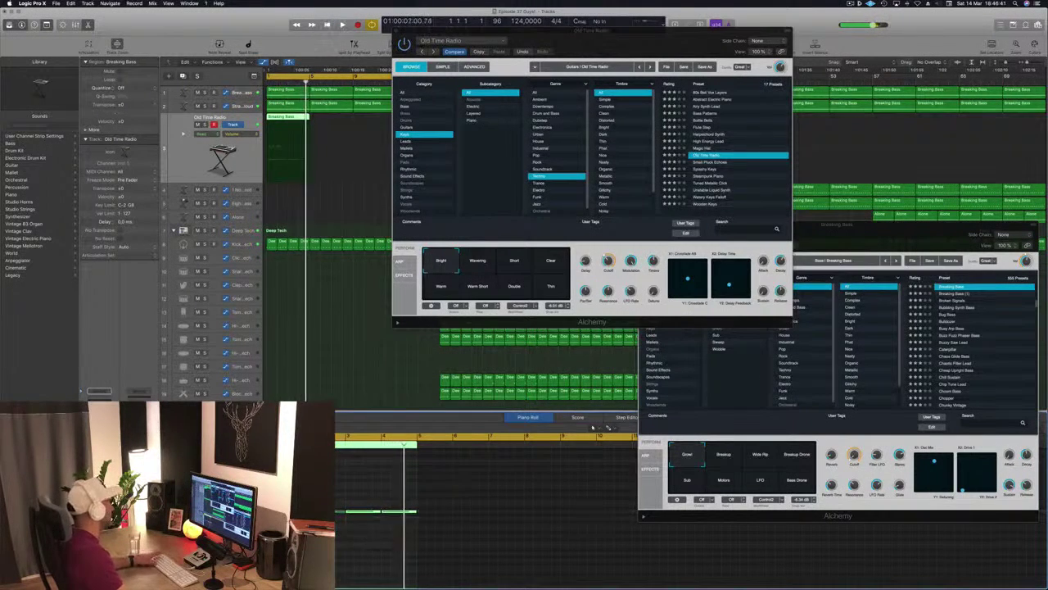
- Copy the Old Time Radio region along its track to fill bars 1 to 17
{"action": "left_click_drag", "start_coordinate": [282, 118], "coordinate": [326, 124]}
{"action": "left_click_drag", "start_coordinate": [434, 31], "coordinate": [745, 41]}
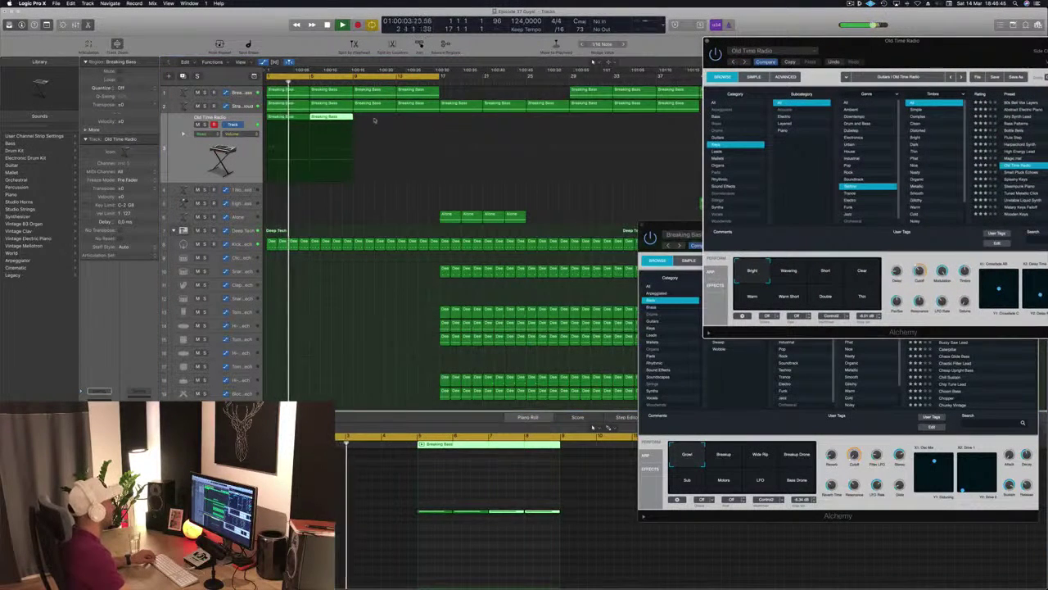
{"action": "mouse_move", "coordinate": [375, 120]}
{"action": "left_mouse_down"}
{"action": "mouse_move", "coordinate": [300, 123]}
{"action": "mouse_move", "coordinate": [385, 129]}
{"action": "left_mouse_up"}
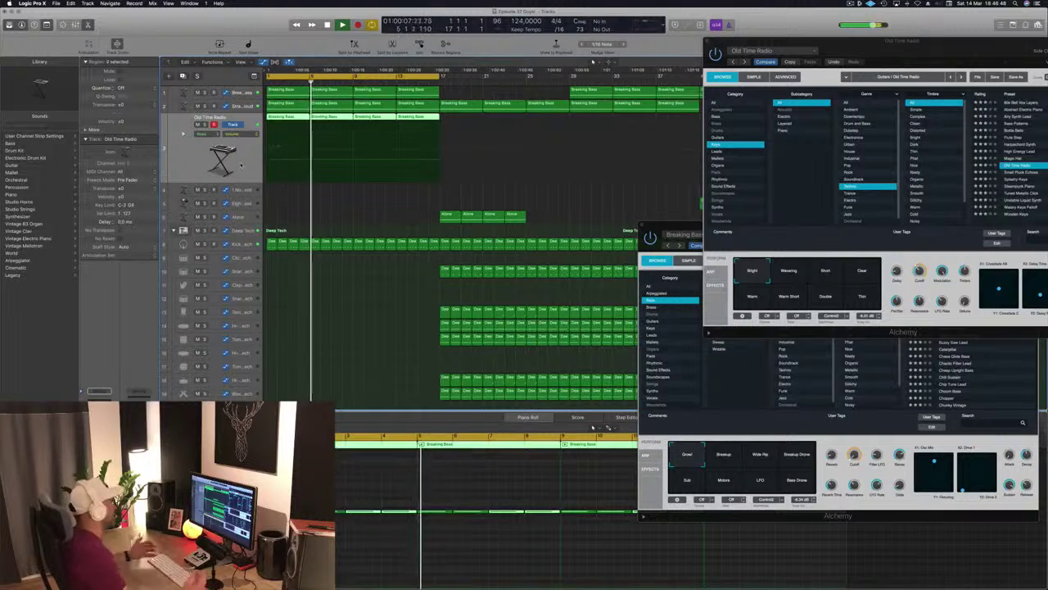
{"action": "left_click", "coordinate": [304, 216]}
{"action": "scroll", "coordinate": [305, 213], "scroll_direction": "down", "scroll_amount": 3}
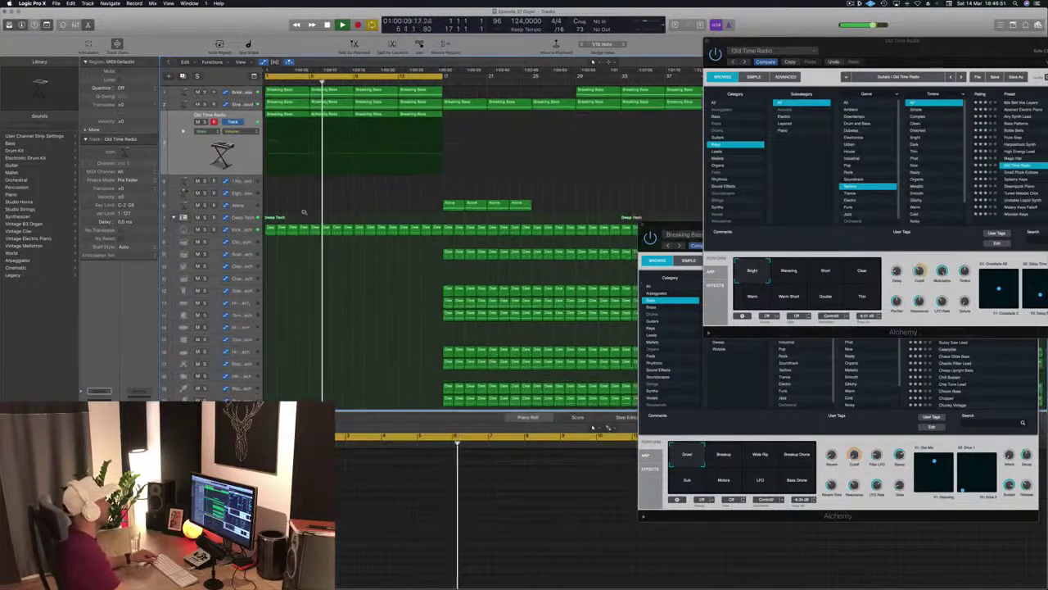
- On the Kick 1 track, delete the low-cut frequency automation points that form the dip at bar 9
{"action": "scroll", "coordinate": [316, 197], "scroll_direction": "down", "scroll_amount": 1}
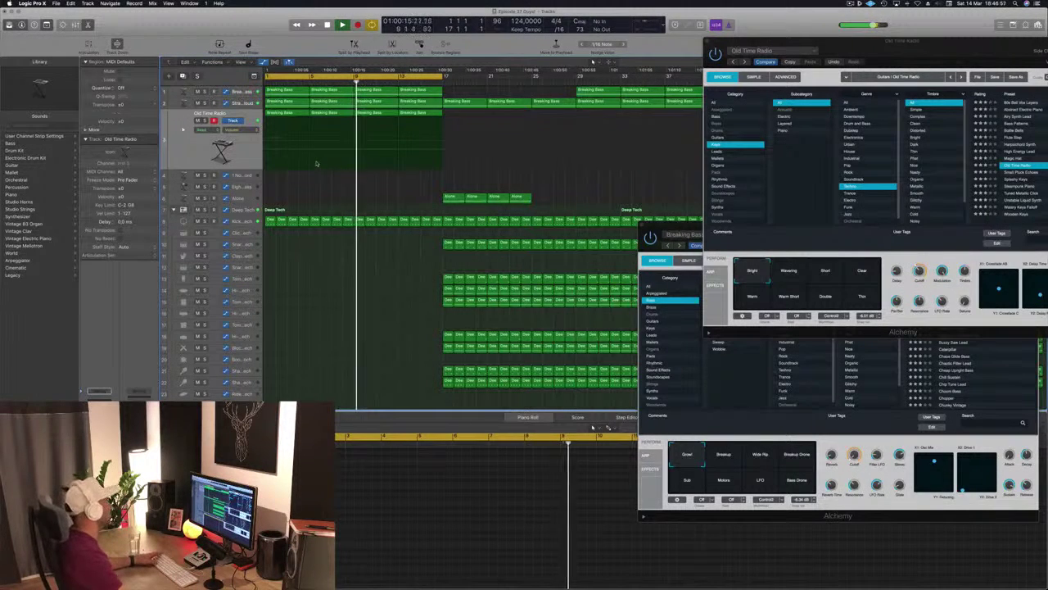
{"action": "left_click", "coordinate": [244, 221]}
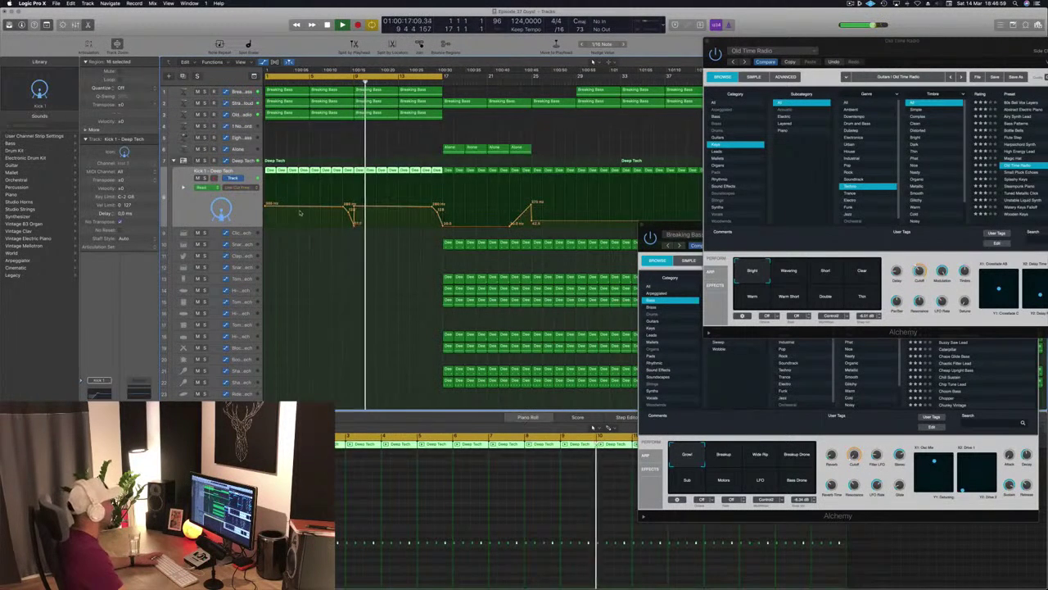
{"action": "key", "text": "space"}
{"action": "key", "text": "space"}
{"action": "left_click", "coordinate": [352, 226]}
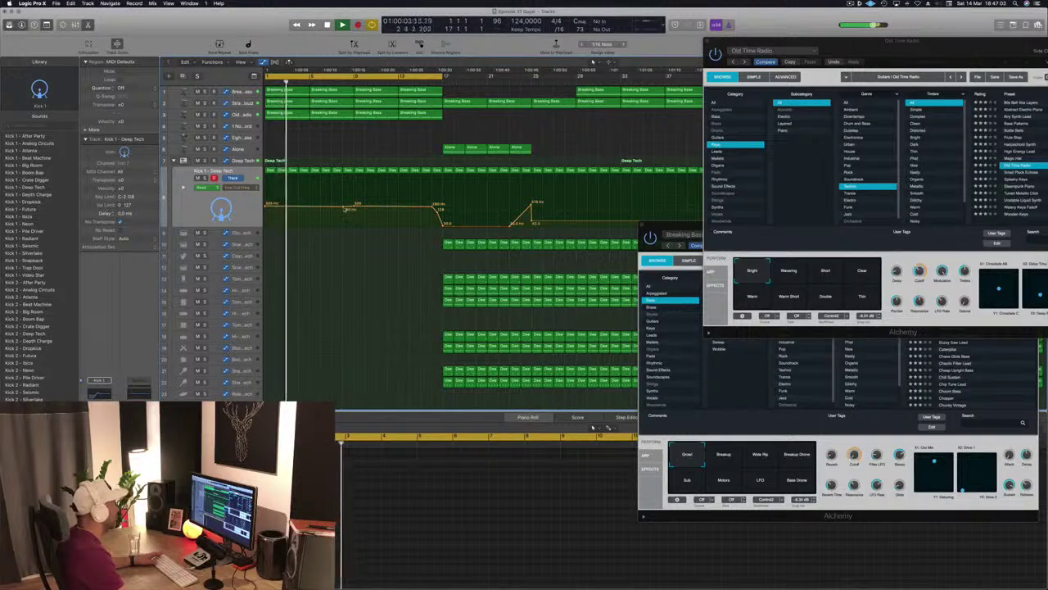
{"action": "left_click", "coordinate": [344, 210]}
{"action": "scroll", "coordinate": [312, 148], "scroll_direction": "left", "scroll_amount": 1}
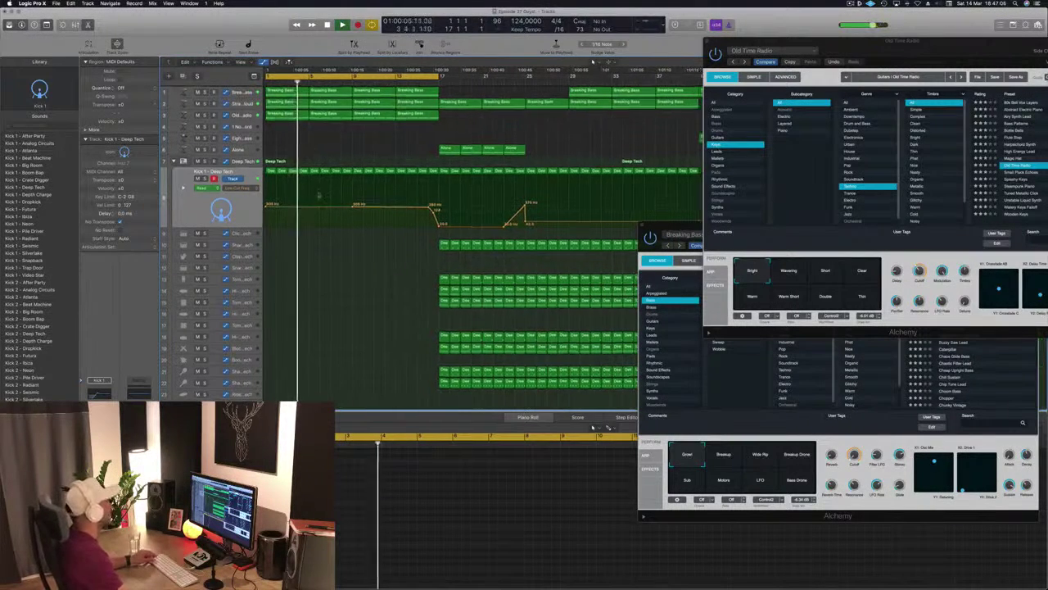
- Audition the Double, Wavering, Clear and Warm performance snapshots of Old Time Radio in Alchemy and settle on Wavering
{"action": "left_click", "coordinate": [240, 115]}
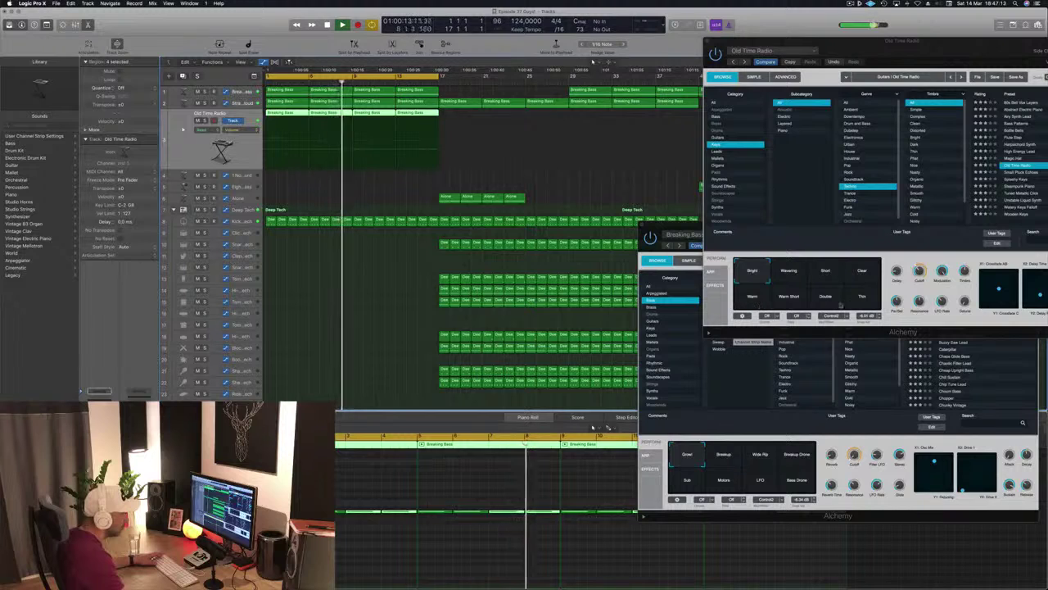
{"action": "left_click", "coordinate": [825, 300]}
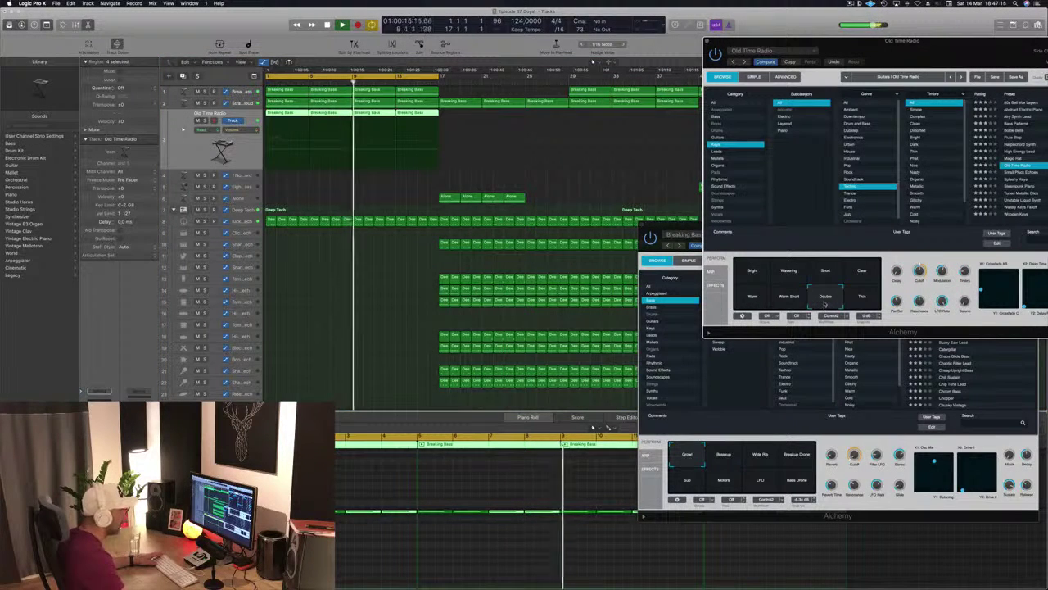
{"action": "left_click", "coordinate": [788, 271]}
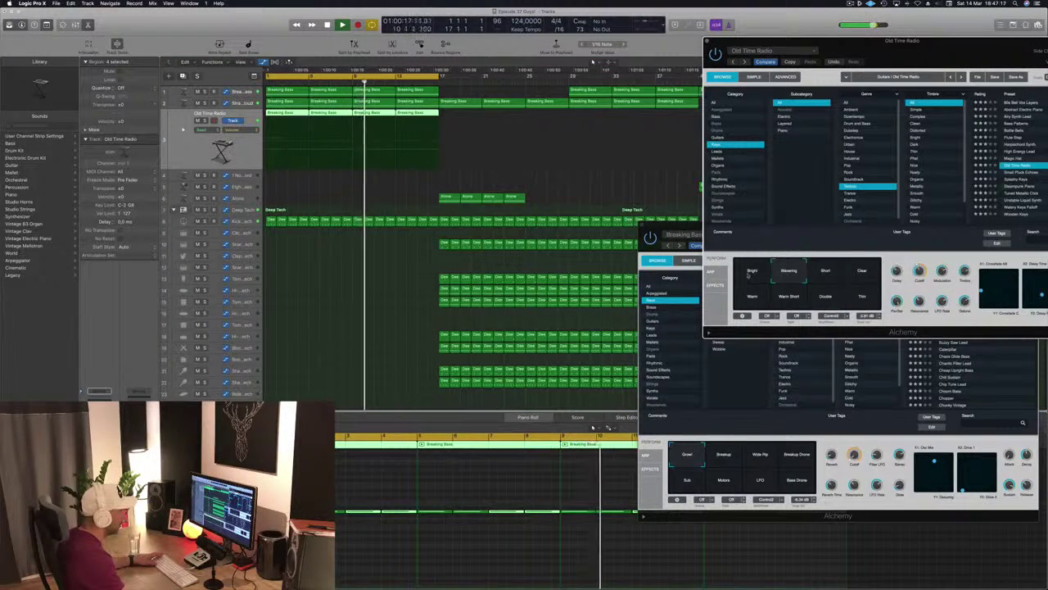
{"action": "left_click_drag", "start_coordinate": [918, 51], "coordinate": [730, 95]}
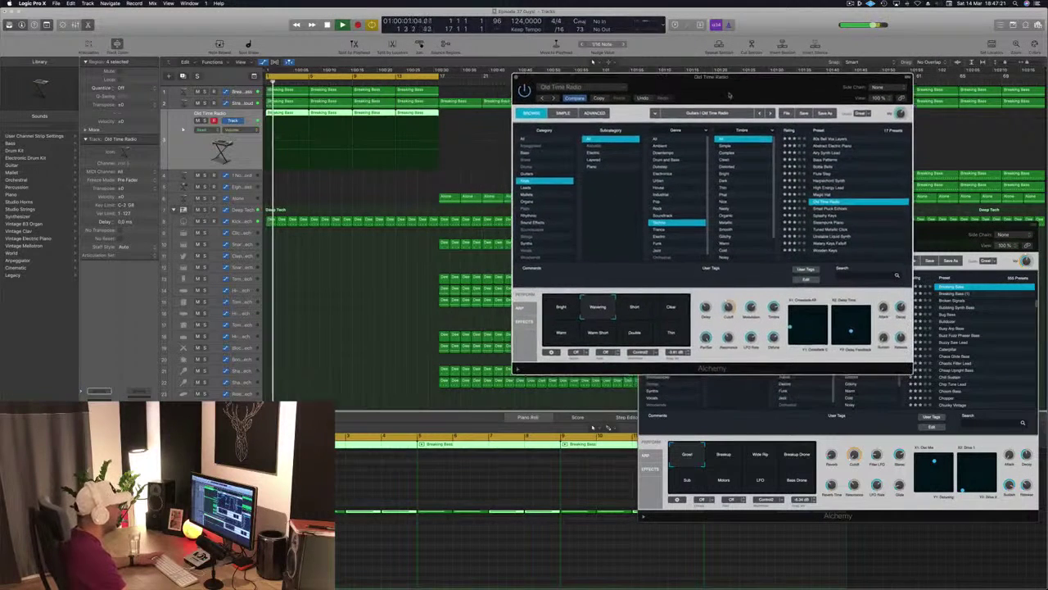
{"action": "left_click", "coordinate": [679, 307]}
{"action": "left_click", "coordinate": [559, 333]}
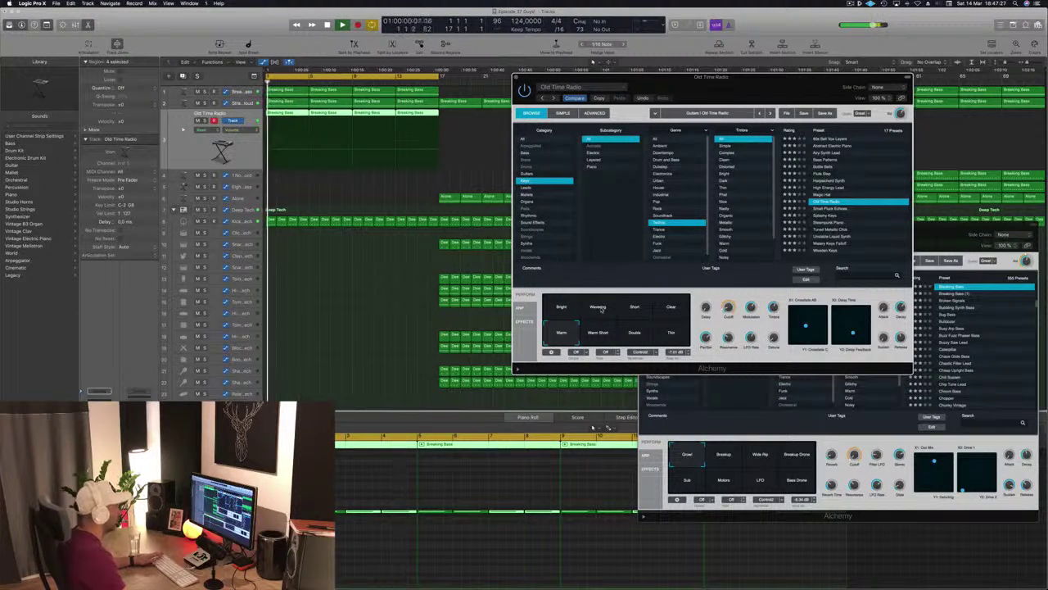
{"action": "left_click", "coordinate": [601, 310]}
{"action": "left_click_drag", "start_coordinate": [714, 85], "coordinate": [757, 79]}
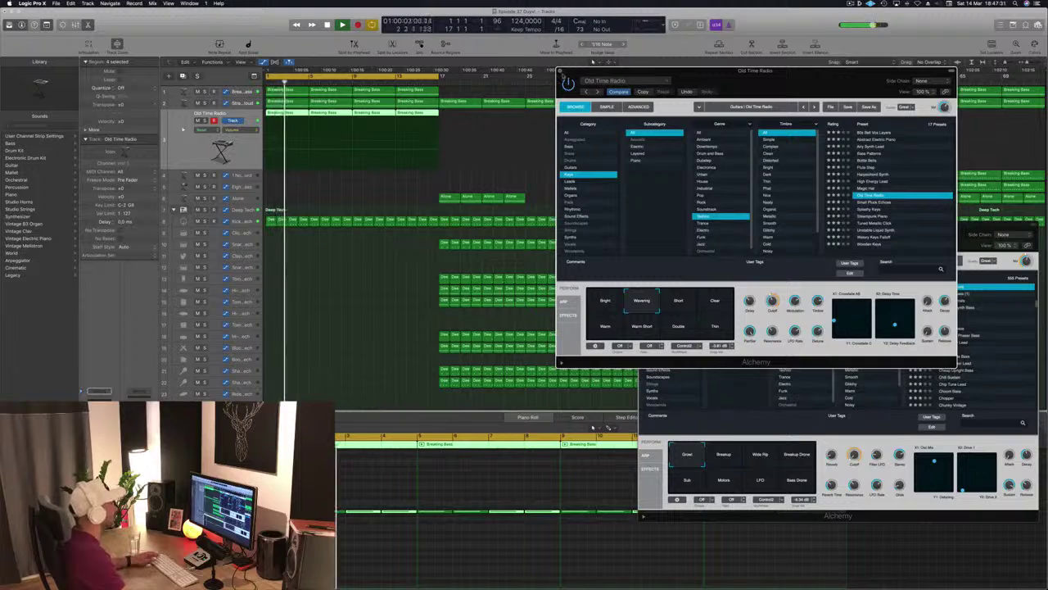
- Clear the plug-in windows from the arrangement and copy the snare track's first Deep Tech region from bar 17 to the clap track at bar 3
{"action": "key", "text": "super+w"}
{"action": "scroll", "coordinate": [421, 298], "scroll_direction": "down", "scroll_amount": 1}
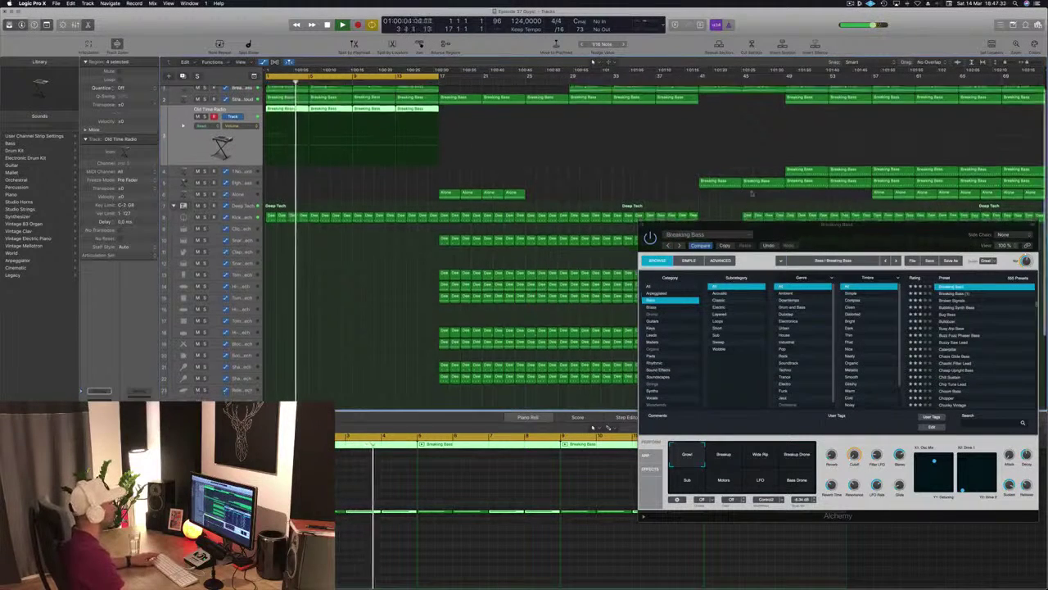
{"action": "left_click_drag", "start_coordinate": [776, 230], "coordinate": [987, 378]}
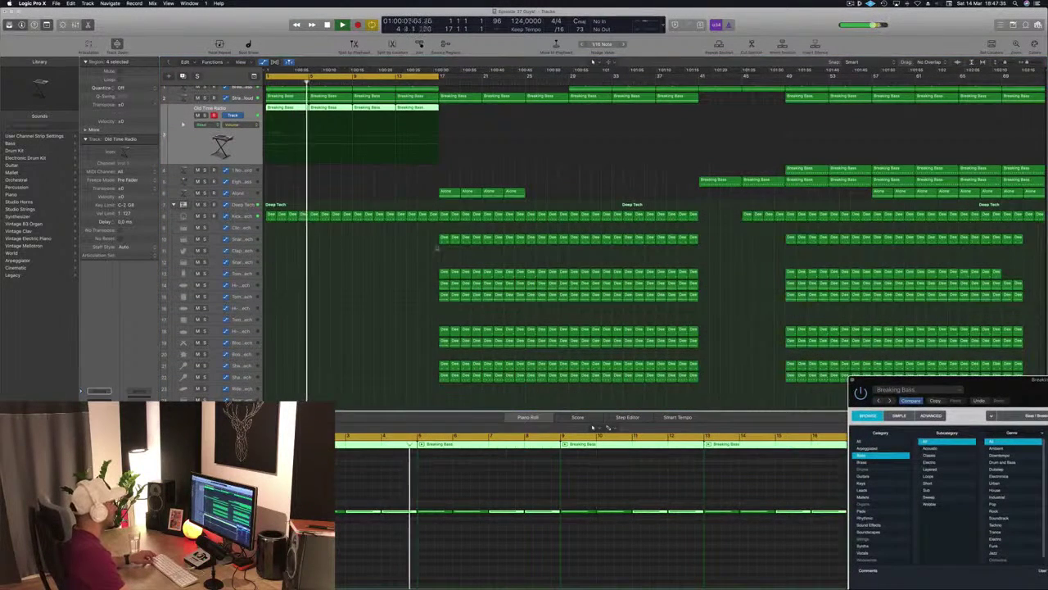
{"action": "left_click_drag", "start_coordinate": [440, 239], "coordinate": [293, 261]}
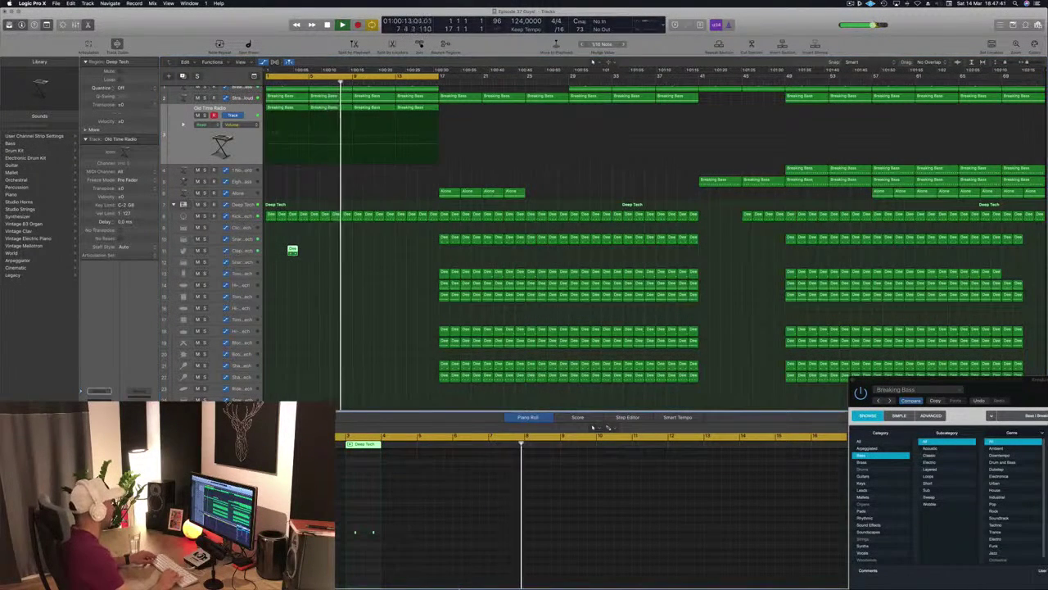
- Repeat the Deep Tech region on the clap track so that it fills bars 1 to 17
{"action": "key", "text": "Return"}
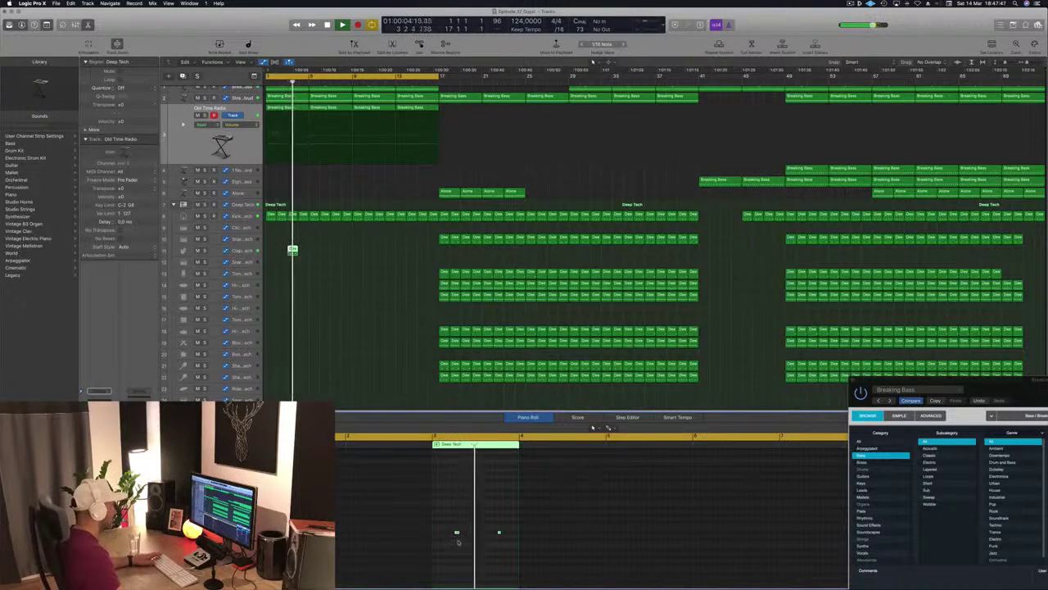
{"action": "key", "text": "Return"}
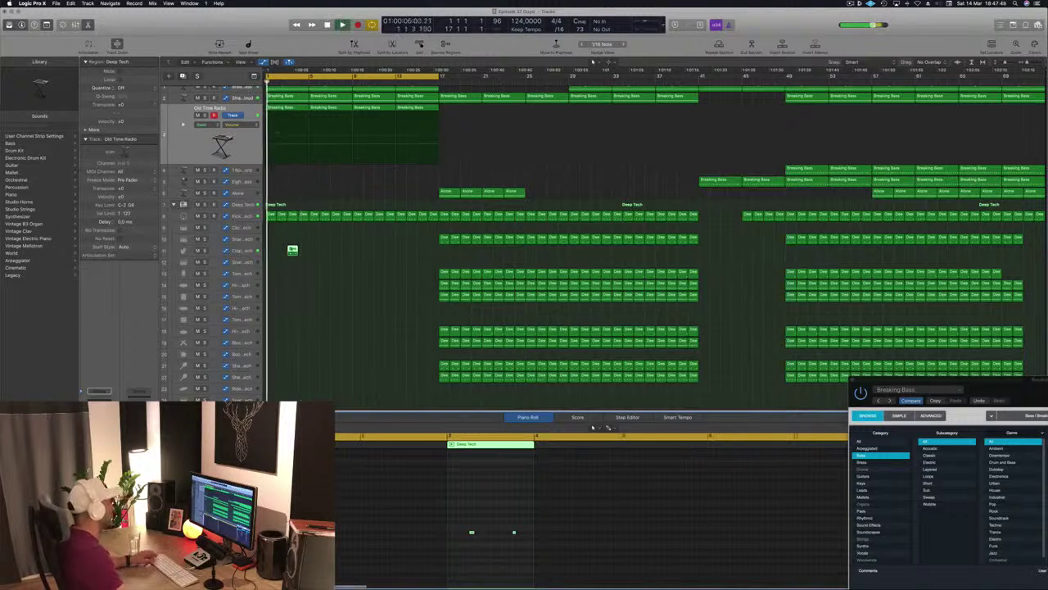
{"action": "left_click_drag", "start_coordinate": [292, 249], "coordinate": [403, 250]}
- Audition replacement sounds for the Clap 1 track starting at Clap - Beat Machine, settle on Clap - Snapback and save the project
{"action": "left_click", "coordinate": [248, 251]}
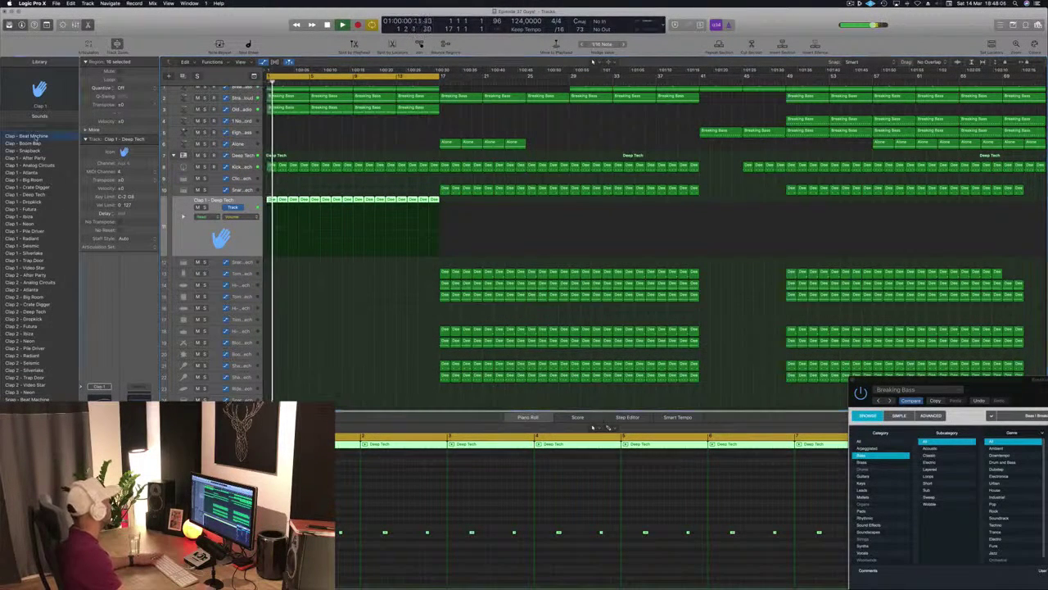
{"action": "left_click", "coordinate": [32, 136]}
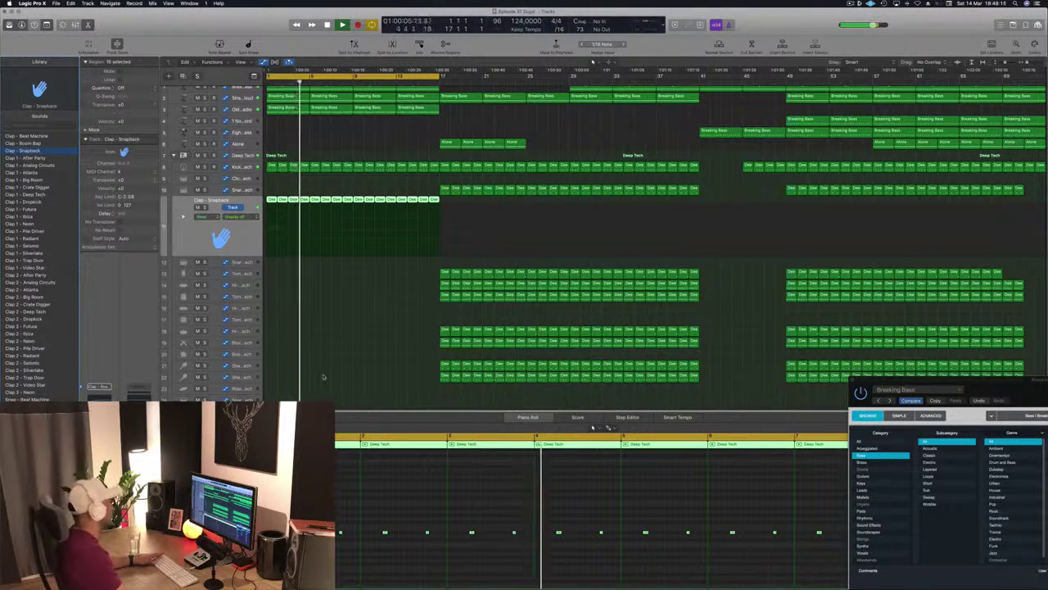
{"action": "scroll", "coordinate": [328, 352], "scroll_direction": "up", "scroll_amount": 1}
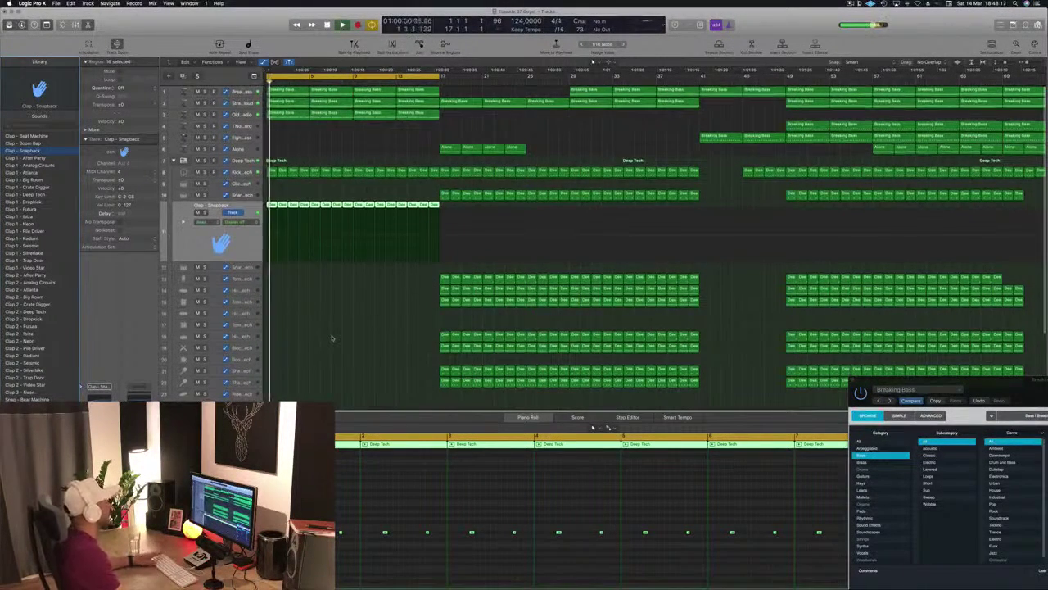
{"action": "key", "text": "super+s"}
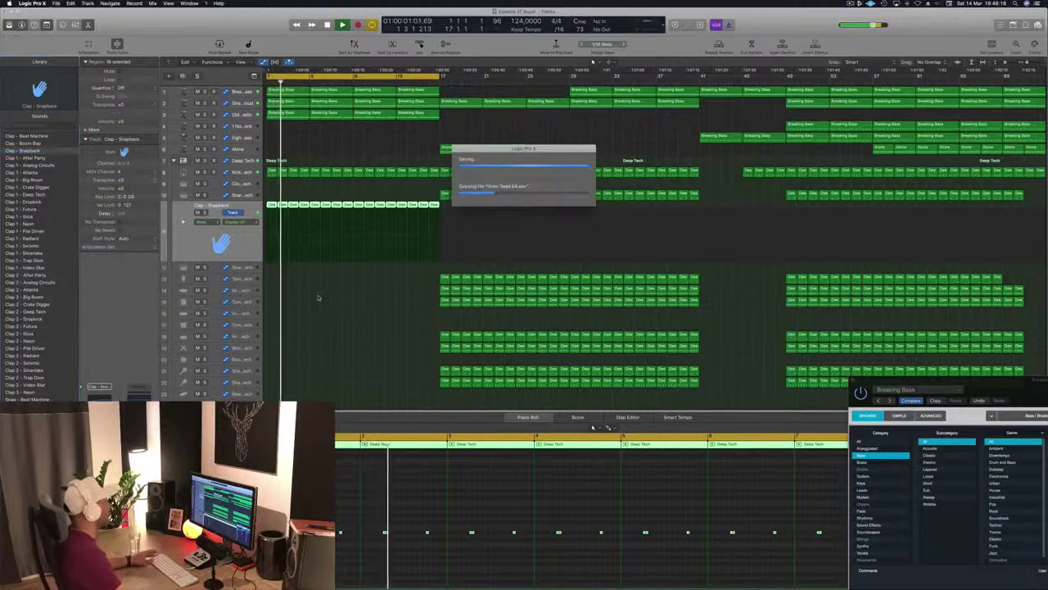
{"action": "left_click", "coordinate": [318, 303]}
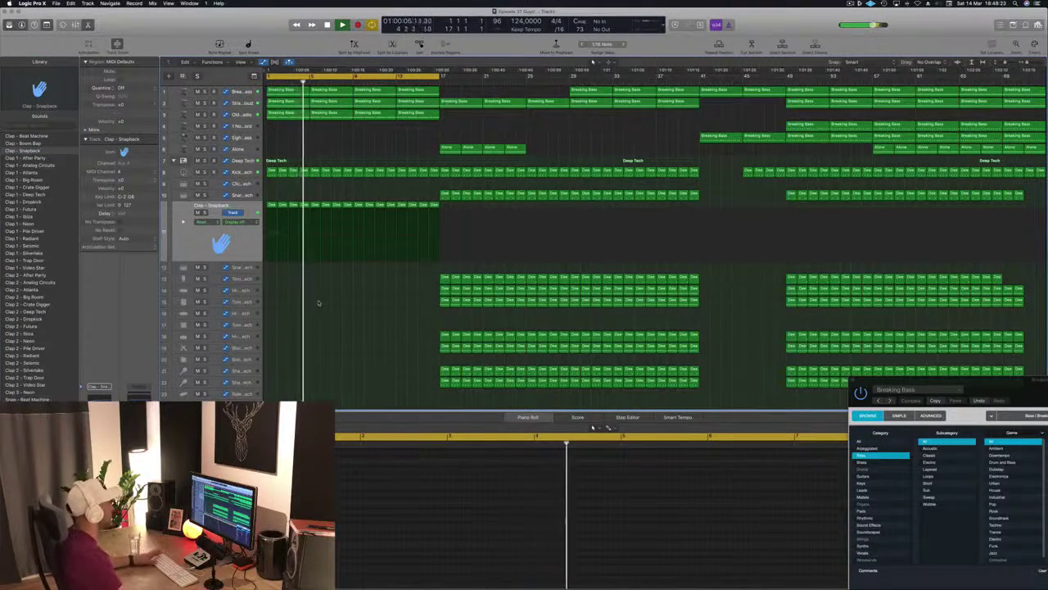
- Copy the first Deep Tech region of the hi-hat track 18 from bar 17 to the Tom High track at bar 1
{"action": "scroll", "coordinate": [348, 305], "scroll_direction": "down", "scroll_amount": 3}
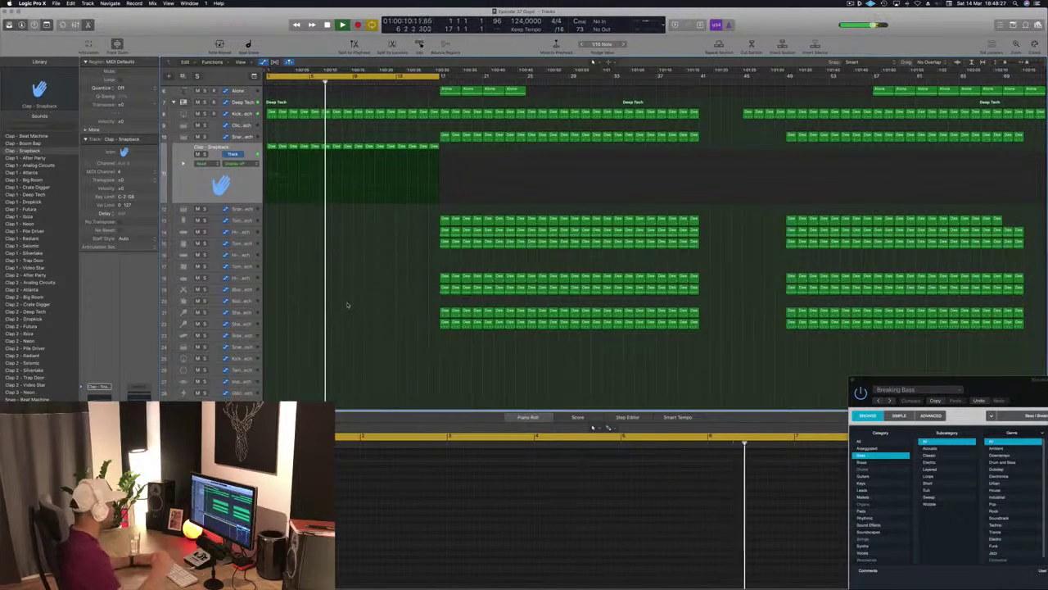
{"action": "scroll", "coordinate": [347, 305], "scroll_direction": "down", "scroll_amount": 2}
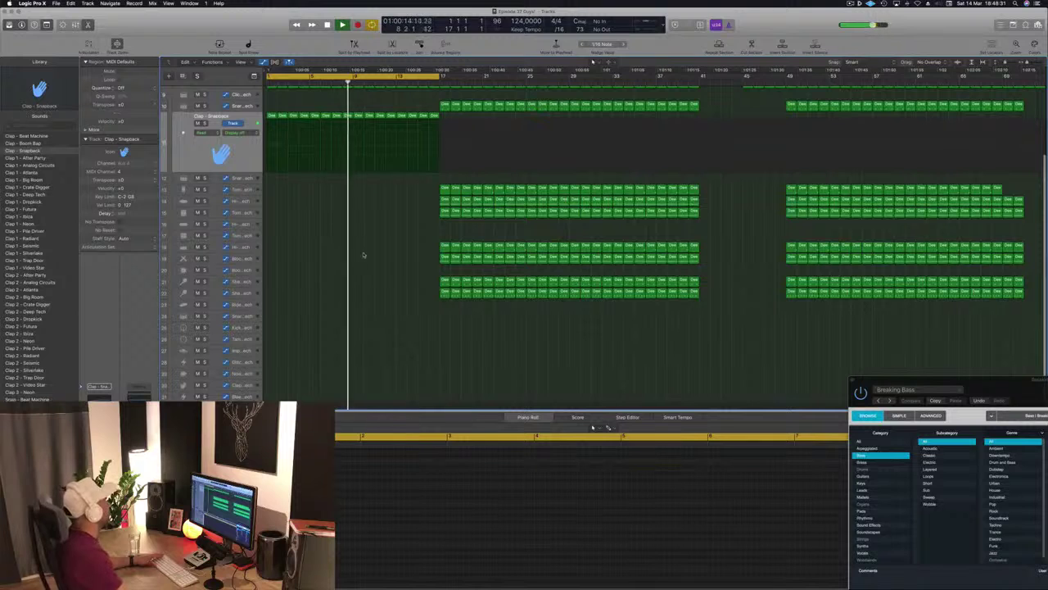
{"action": "key", "text": "Return"}
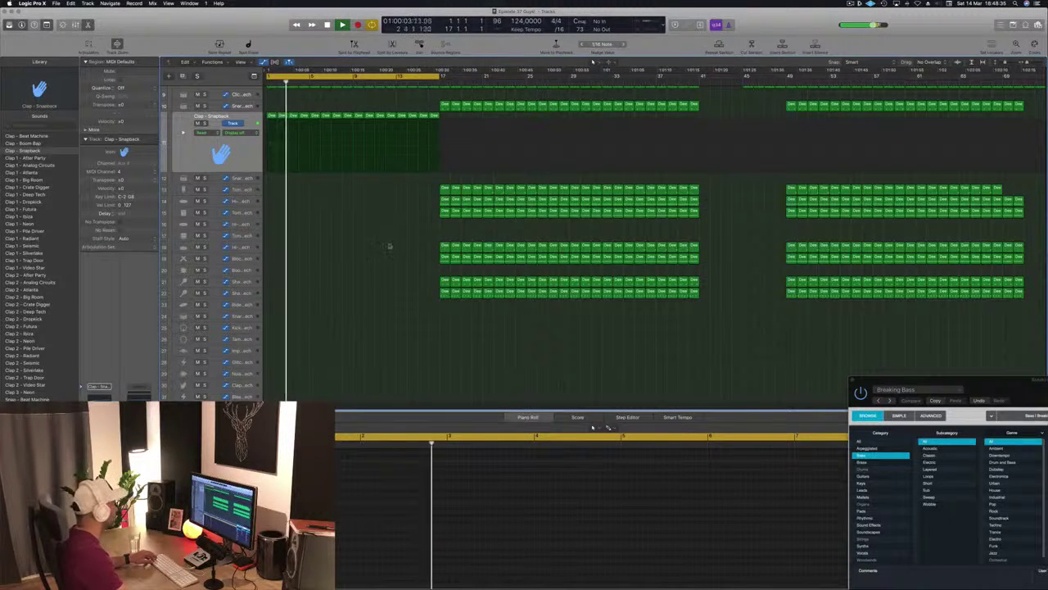
{"action": "left_click_drag", "start_coordinate": [443, 246], "coordinate": [271, 236]}
{"action": "left_click", "coordinate": [388, 524]}
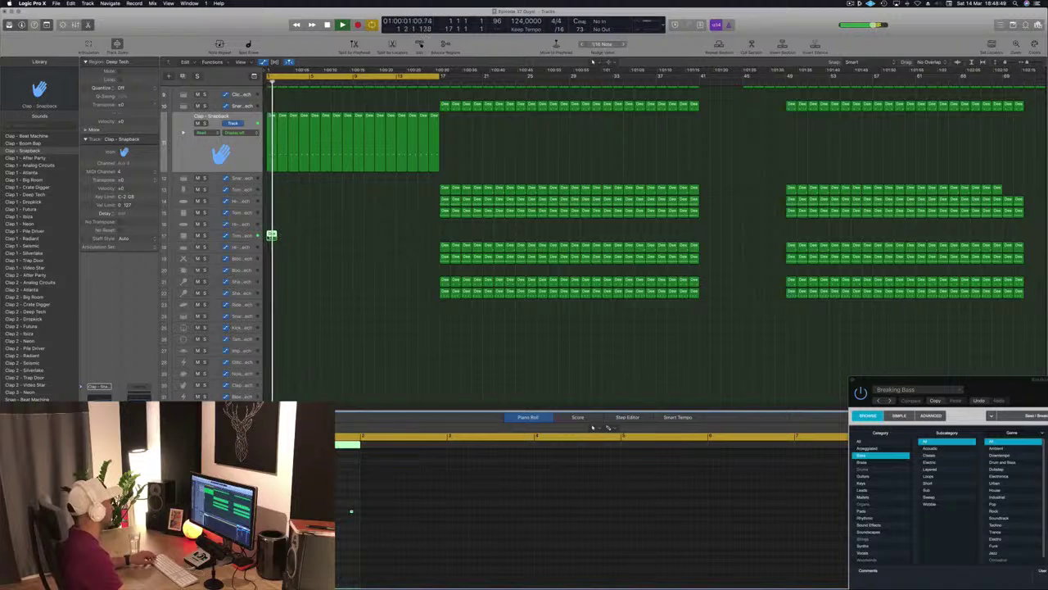
- Repeat the copied Deep Tech region along the Tom High track to fill bars 1 to 17
{"action": "left_click_drag", "start_coordinate": [271, 237], "coordinate": [282, 239]}
{"action": "left_click_drag", "start_coordinate": [293, 239], "coordinate": [316, 238]}
{"action": "left_click_drag", "start_coordinate": [392, 238], "coordinate": [357, 237]}
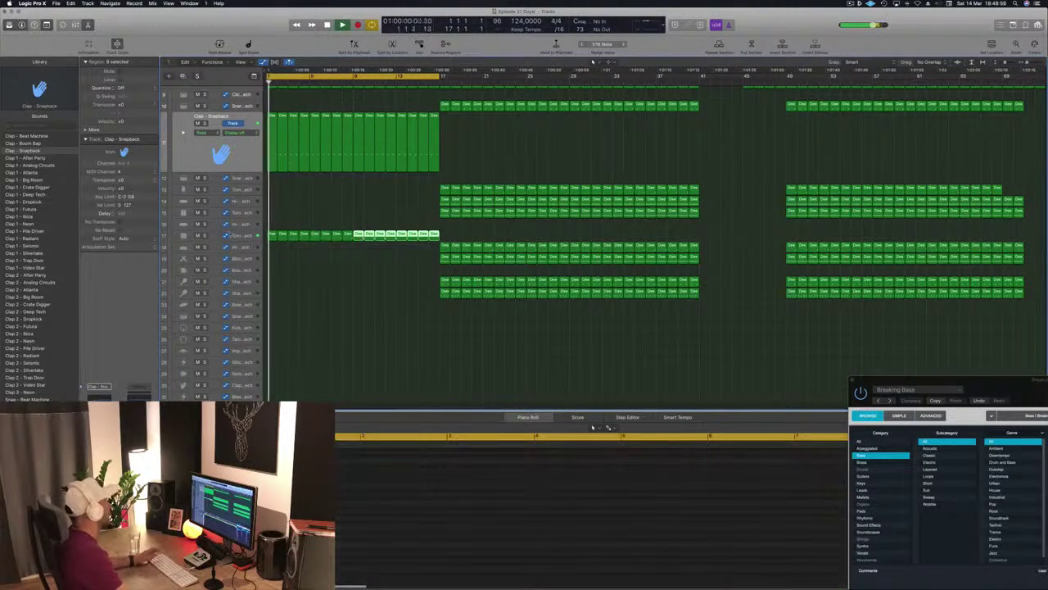
- Audition Tom Low sounds After Party, Analog Circuits and Atlanta on the Tom High track and settle on Tom Low - Beat Machine
{"action": "left_click", "coordinate": [234, 237]}
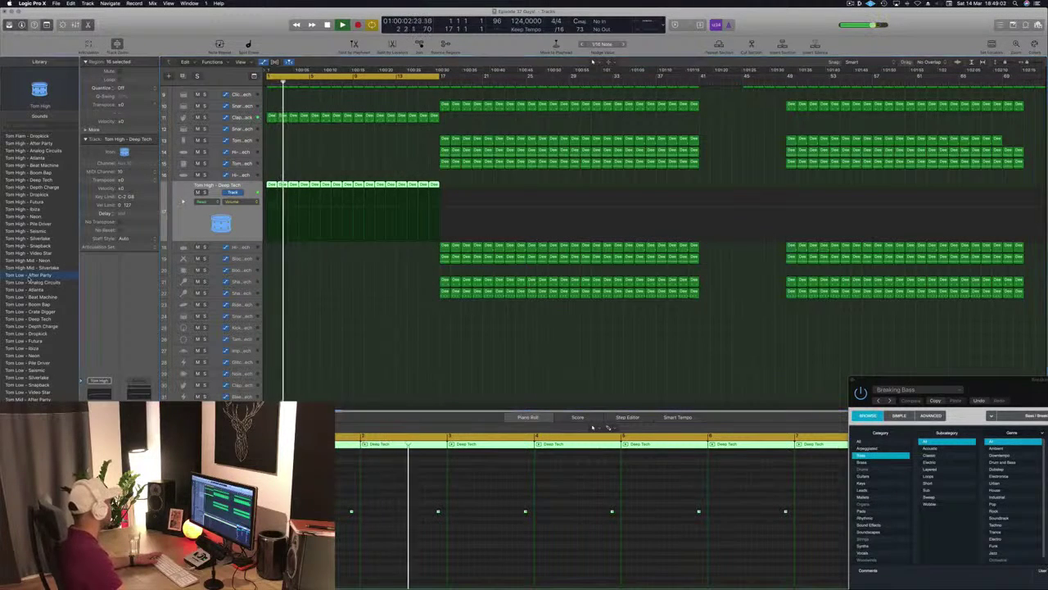
{"action": "key", "text": "Down"}
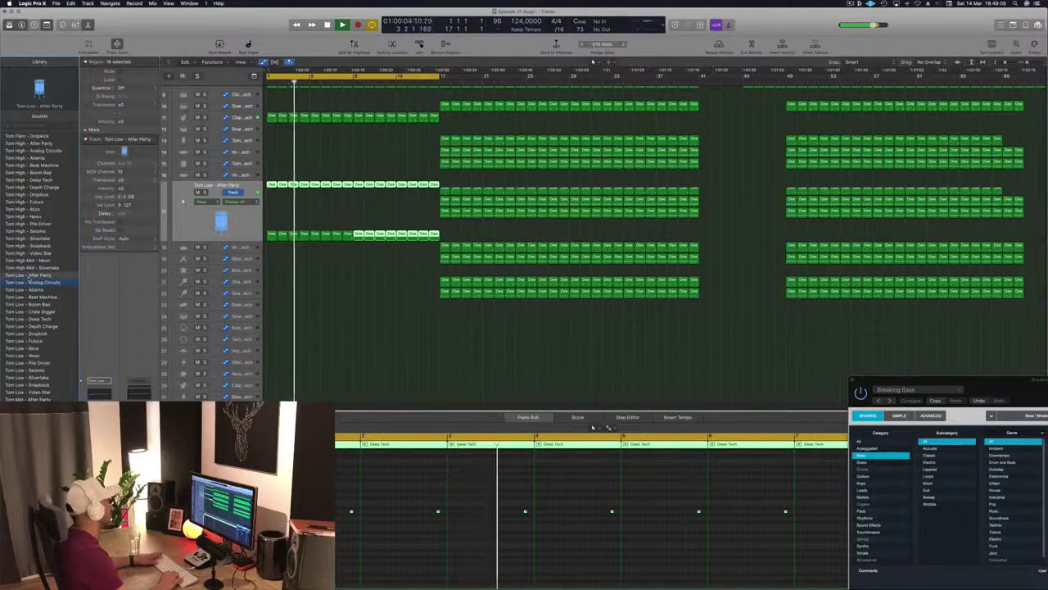
{"action": "key", "text": "Down"}
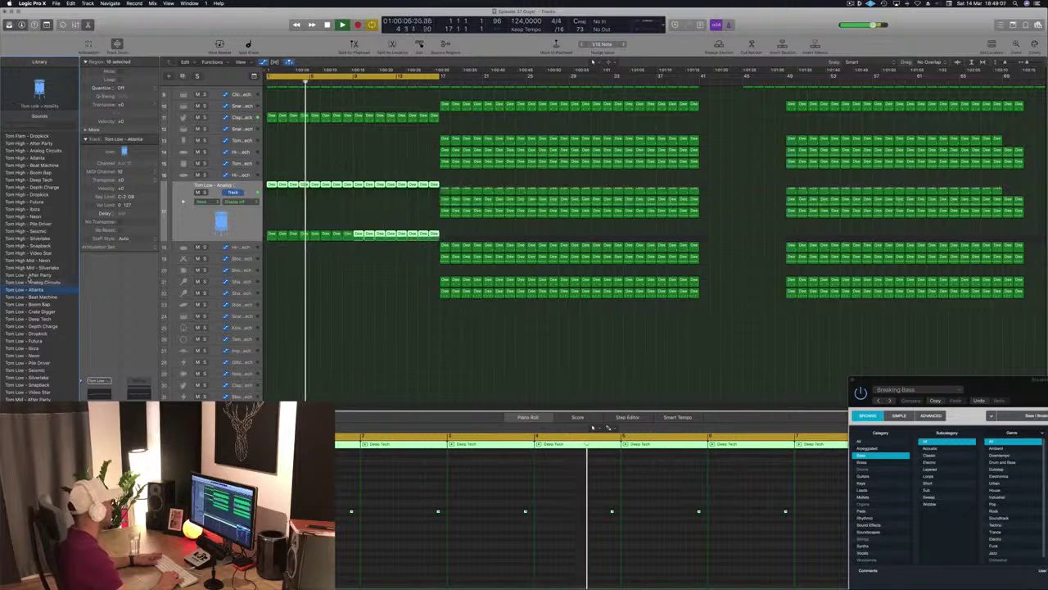
{"action": "key", "text": "Down"}
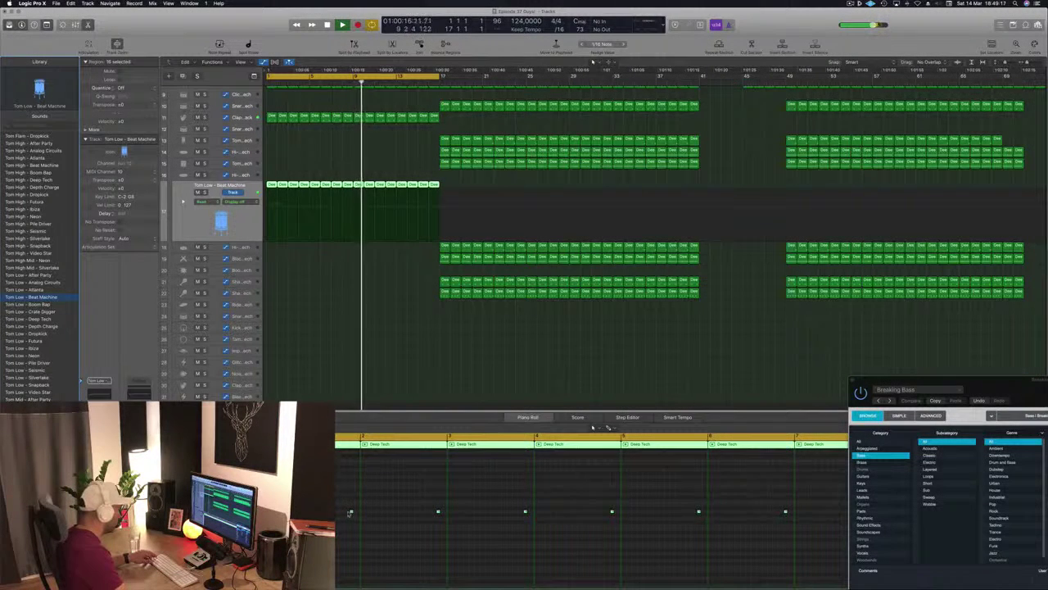
- In all Tom Low - Beat Machine regions, duplicate the note about an eighth note earlier and shift the copy about a sixteenth further back
{"action": "left_click_drag", "start_coordinate": [352, 513], "coordinate": [340, 517]}
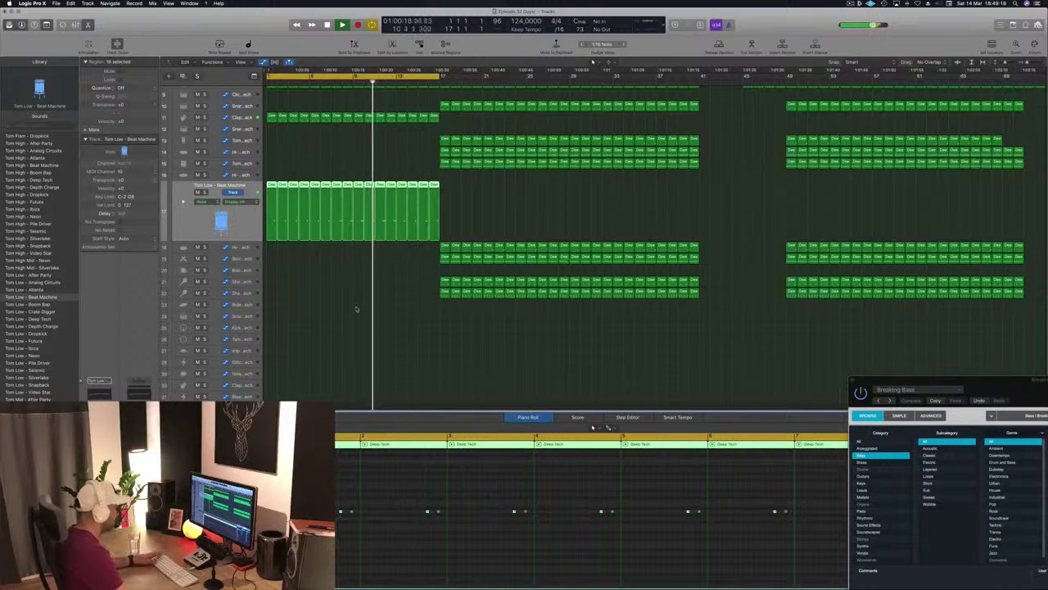
{"action": "key", "text": "Return"}
{"action": "left_click", "coordinate": [332, 326]}
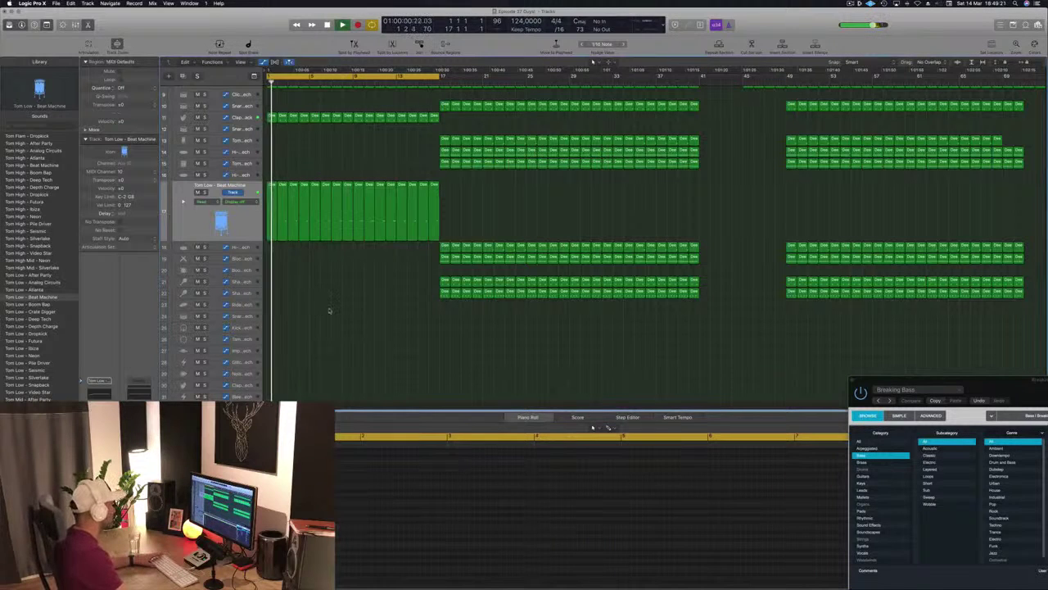
{"action": "left_click", "coordinate": [430, 214]}
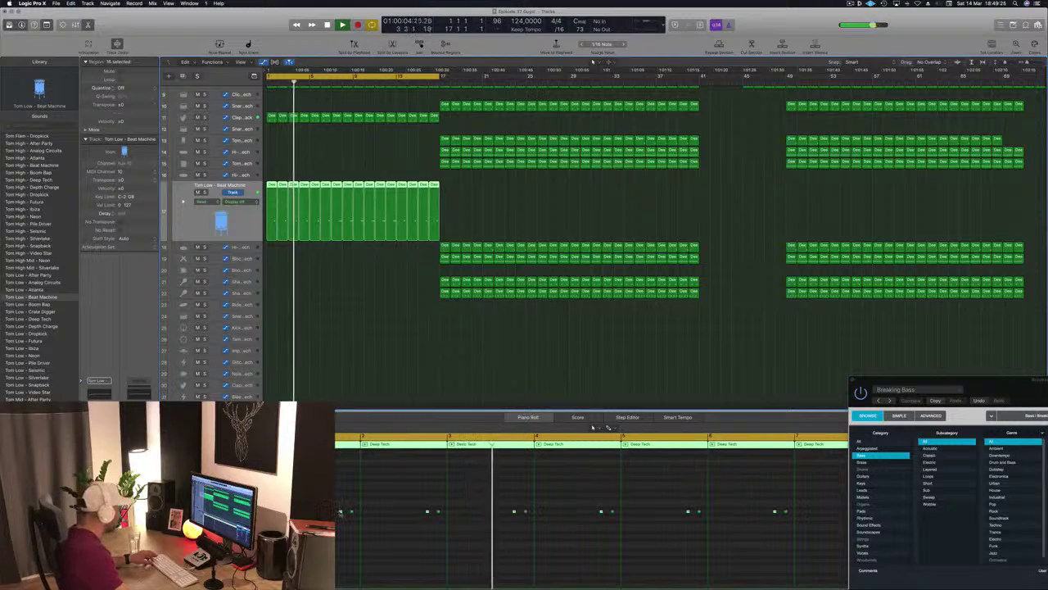
{"action": "left_click_drag", "start_coordinate": [341, 512], "coordinate": [336, 512]}
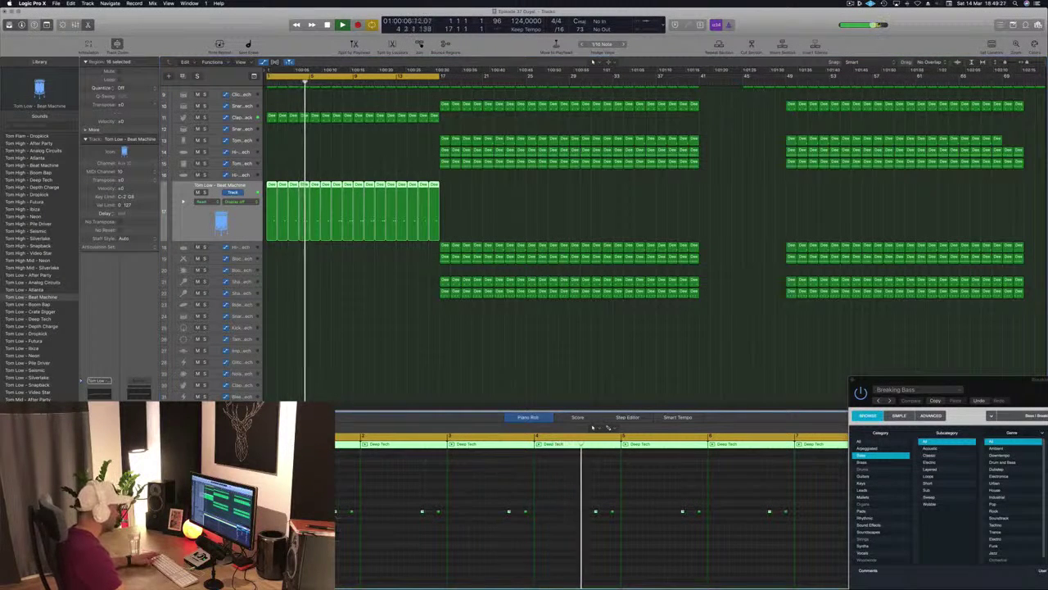
{"action": "left_click", "coordinate": [360, 370]}
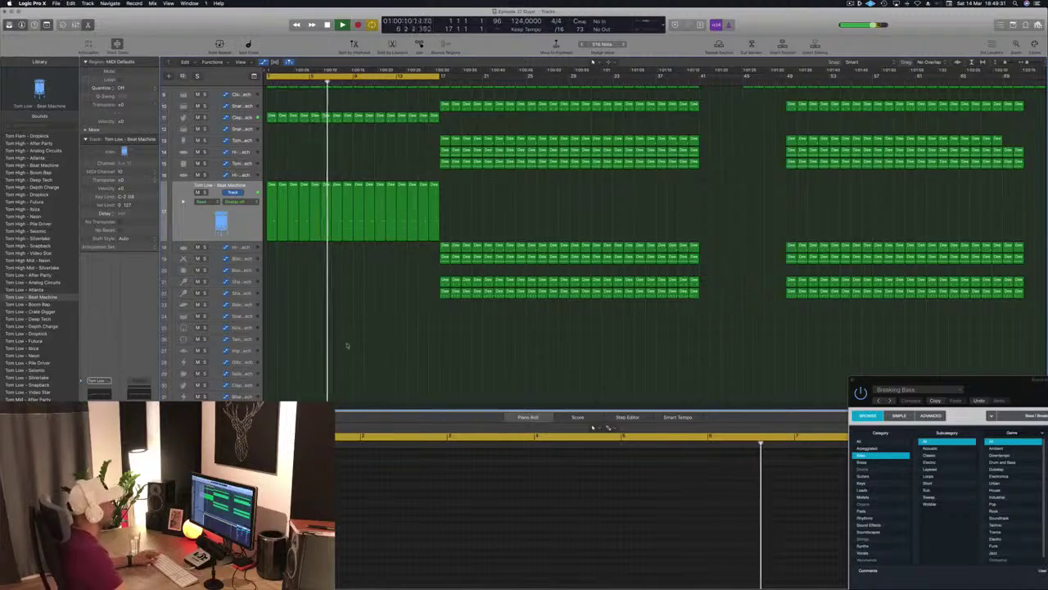
- Copy the first Deep Tech region on hi-hat track 14 from bar 17 to bar 1 and audition it from the start
{"action": "scroll", "coordinate": [354, 348], "scroll_direction": "up", "scroll_amount": 5}
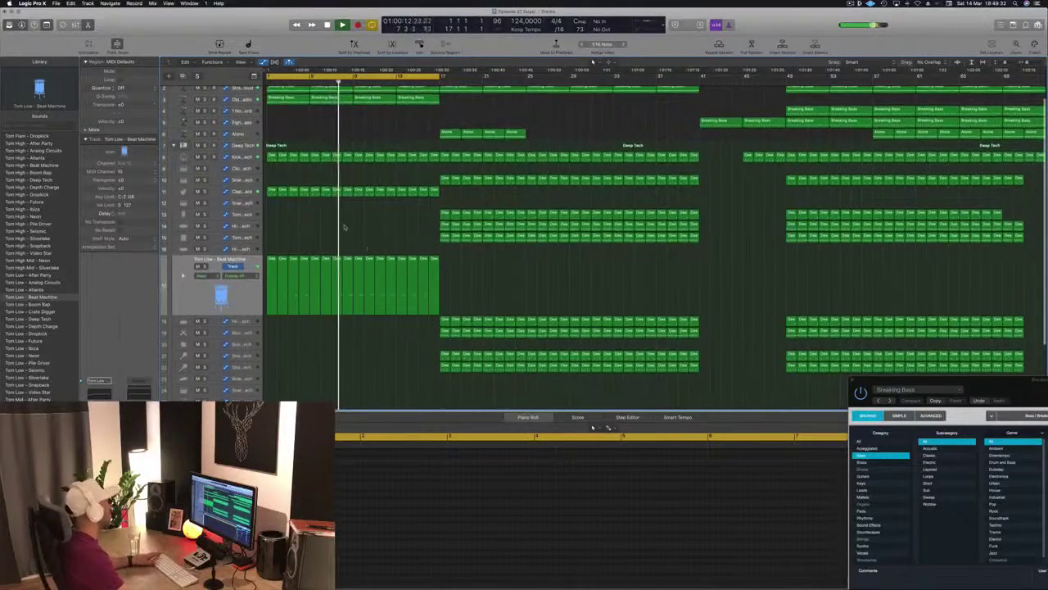
{"action": "key", "text": "Return"}
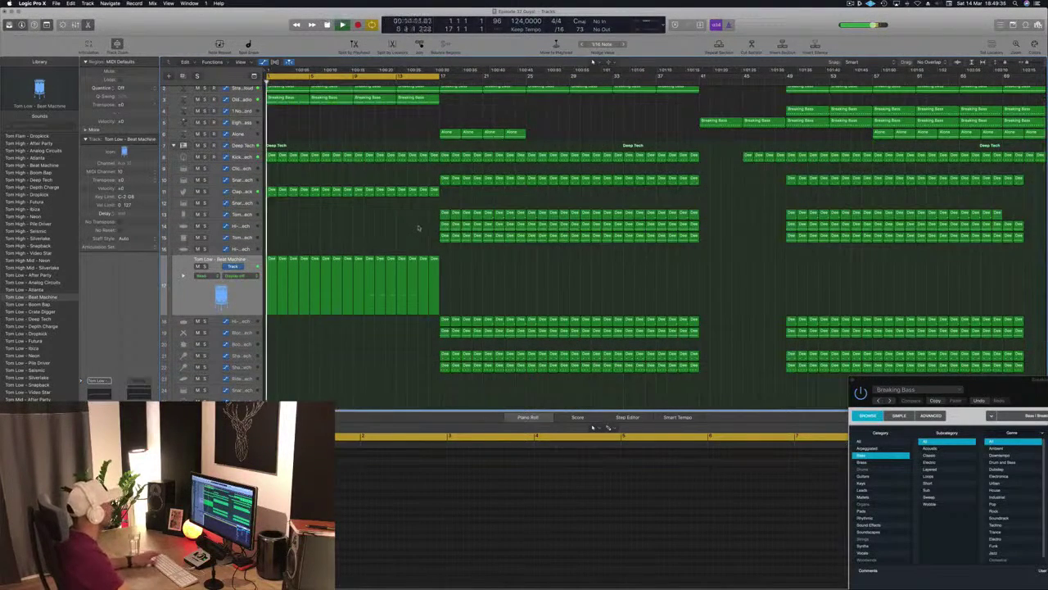
{"action": "left_click", "coordinate": [444, 223]}
{"action": "left_click_drag", "start_coordinate": [444, 223], "coordinate": [272, 230]}
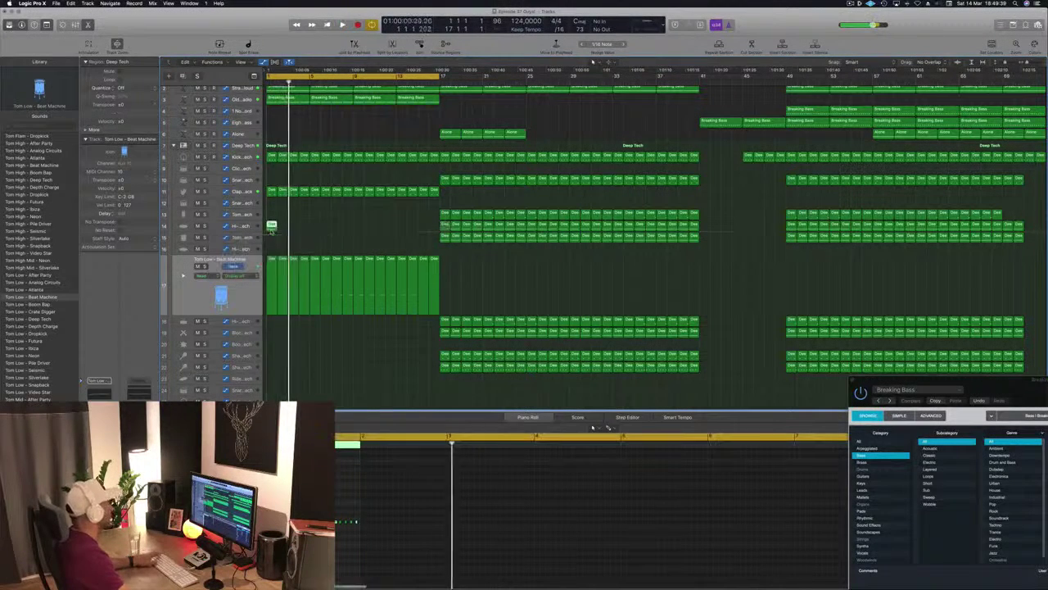
{"action": "key", "text": "space"}
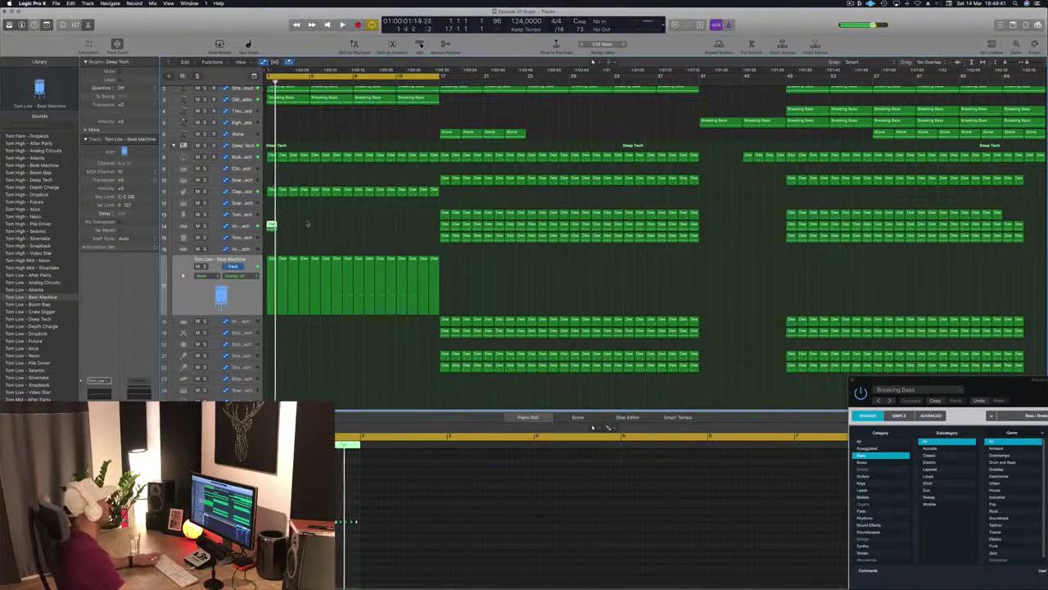
{"action": "key", "text": "space"}
- Place repeated copies of the hi-hat region on track 14 from bar 9 to bar 16, leaving the first eight bars empty
{"action": "left_click_drag", "start_coordinate": [272, 224], "coordinate": [423, 226]}
{"action": "left_click", "coordinate": [427, 227]}
{"action": "scroll", "coordinate": [309, 233], "scroll_direction": "up", "scroll_amount": 1}
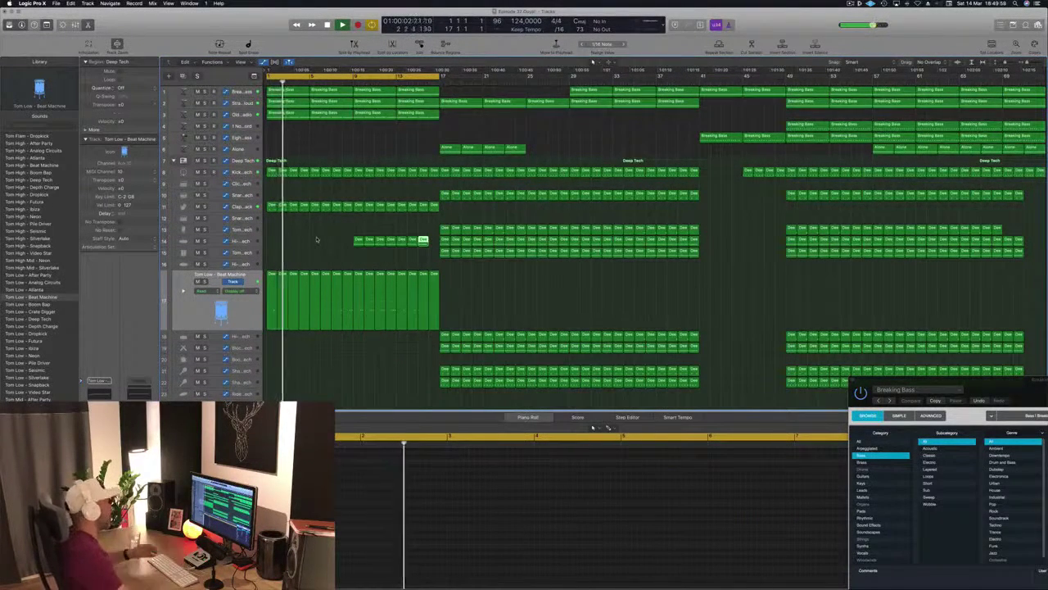
- Move the Breaking Bass Alchemy window aside, stop playback and hide the plug-in window from the arrangement
{"action": "left_click_drag", "start_coordinate": [987, 390], "coordinate": [640, 106]}
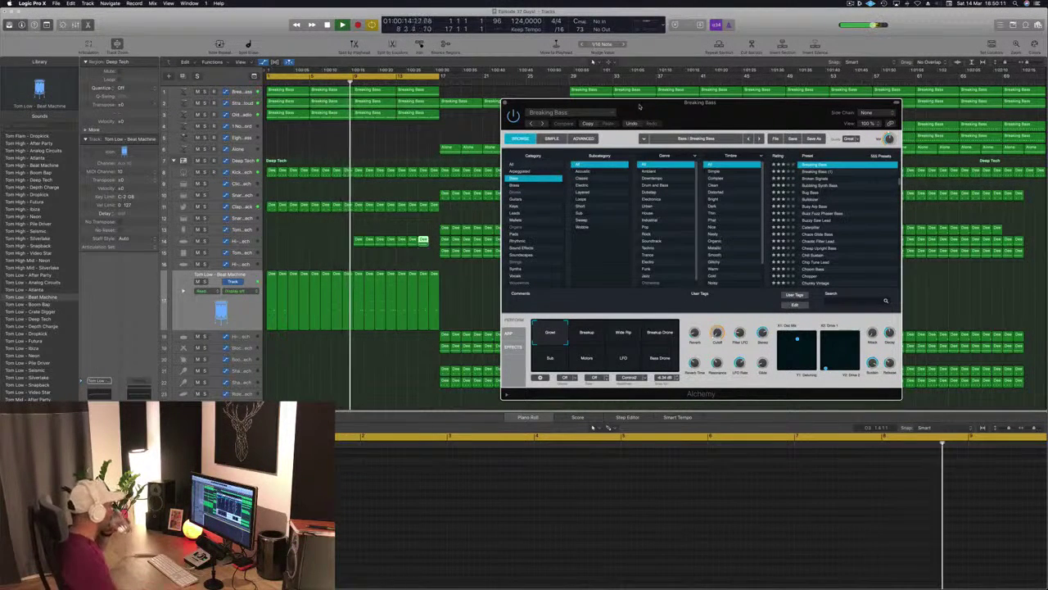
{"action": "left_click", "coordinate": [335, 241]}
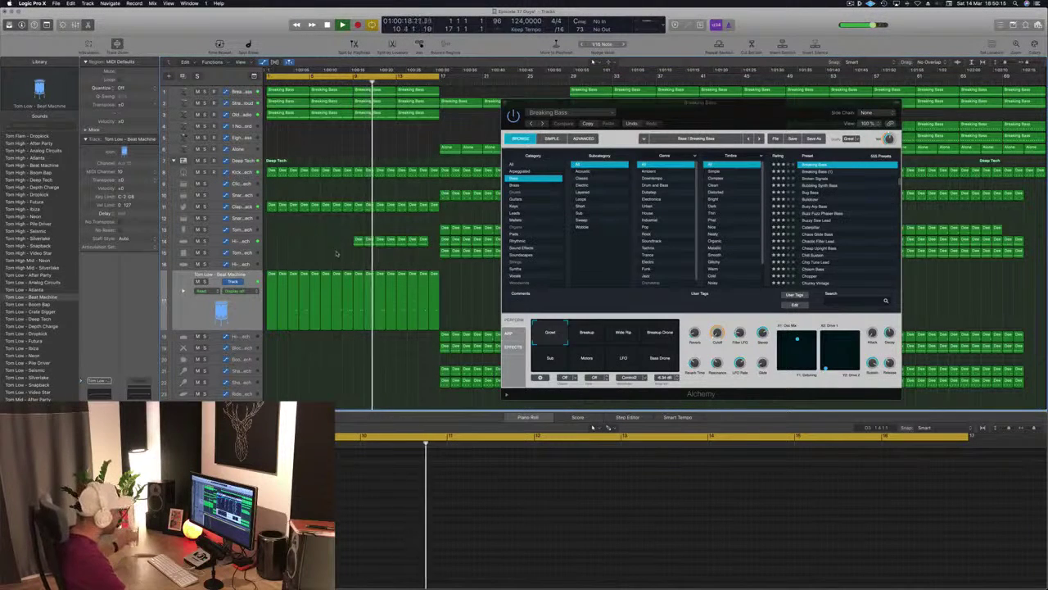
{"action": "left_click_drag", "start_coordinate": [732, 115], "coordinate": [685, 114]}
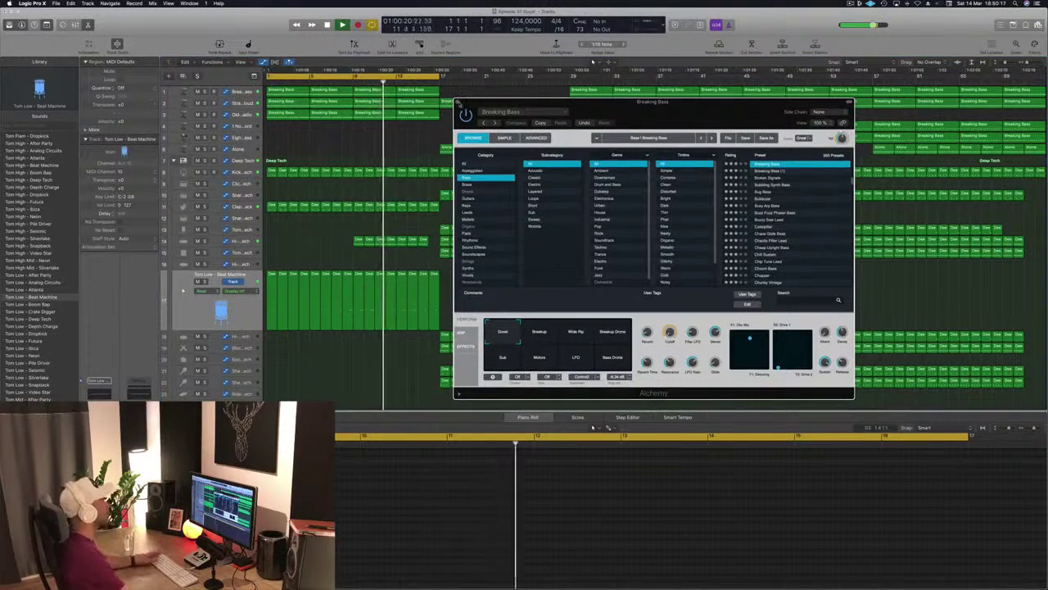
{"action": "key", "text": "space"}
{"action": "key", "text": "v"}
- Copy the first Deep Tech region of shaker track 22 from bar 17 to track 23 at bar 1
{"action": "scroll", "coordinate": [330, 218], "scroll_direction": "down", "scroll_amount": 5}
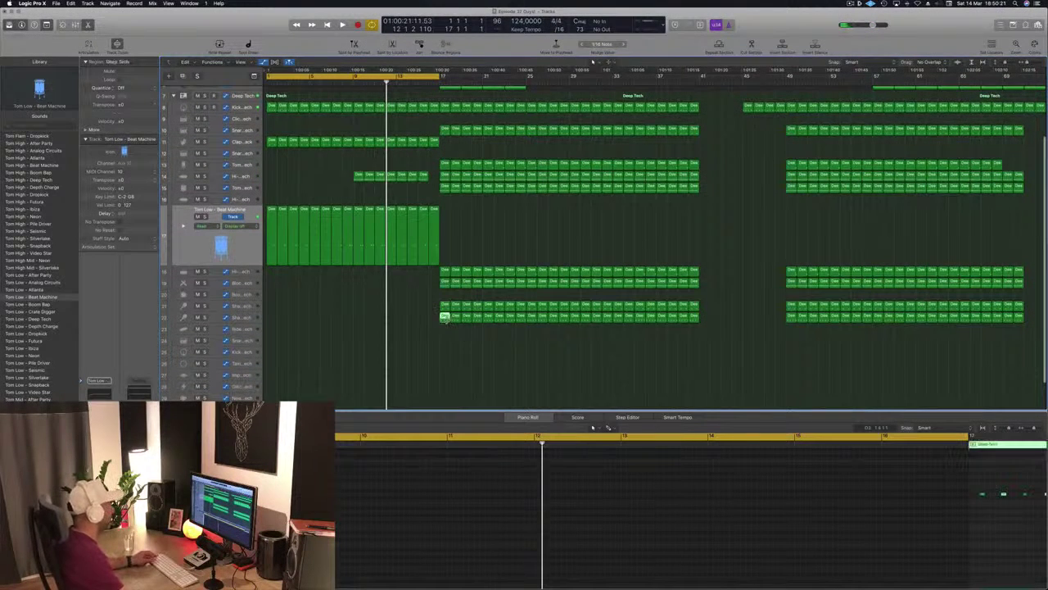
{"action": "left_click_drag", "start_coordinate": [440, 323], "coordinate": [384, 335]}
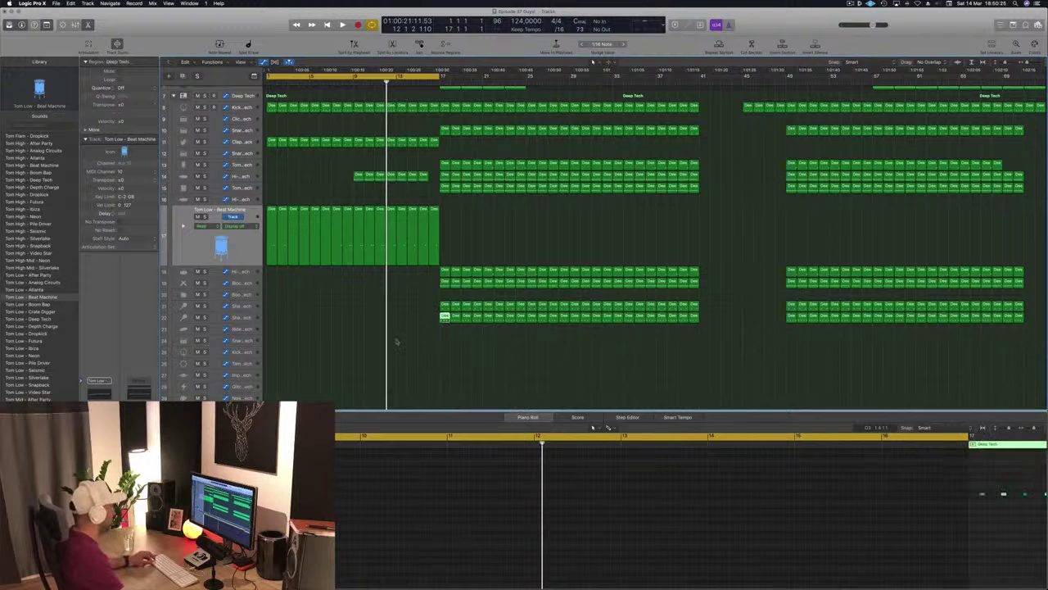
{"action": "left_click_drag", "start_coordinate": [443, 317], "coordinate": [272, 329]}
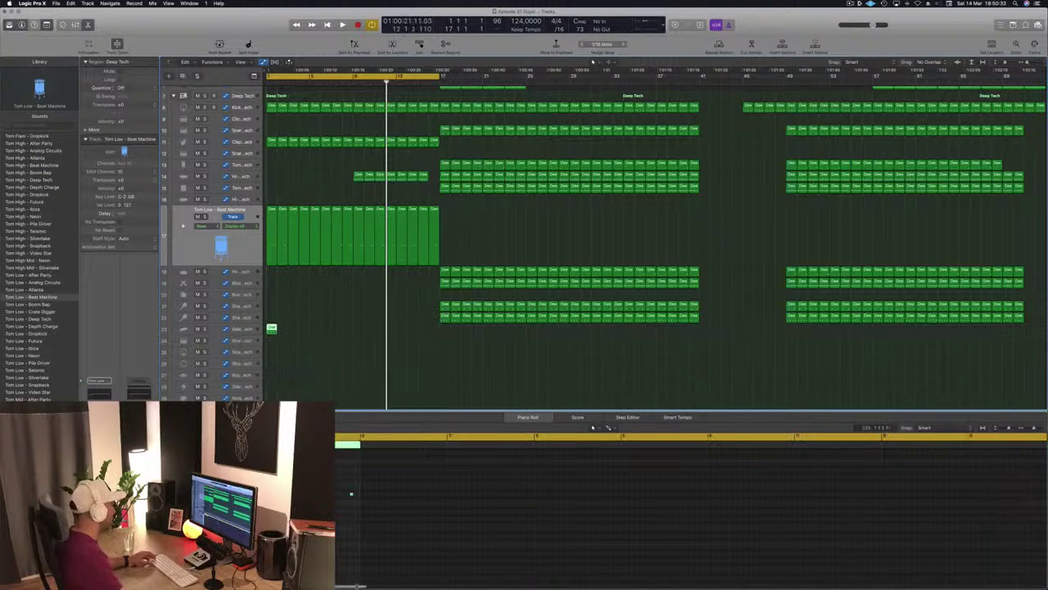
- Delete the last note of the copied region on track 23 and play the intro from the start
{"action": "left_click_drag", "start_coordinate": [337, 492], "coordinate": [367, 517]}
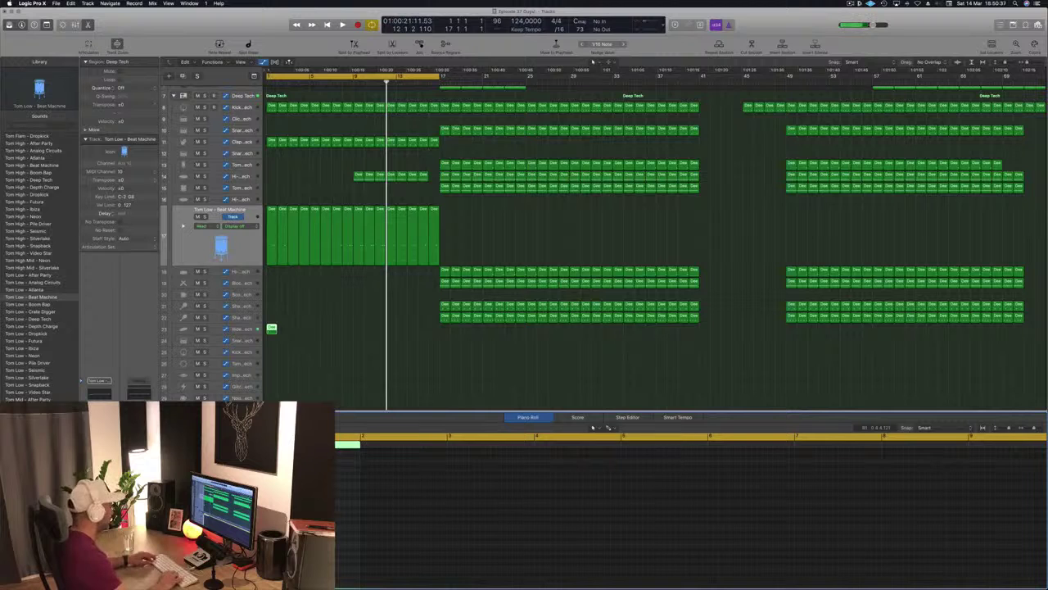
{"action": "key", "text": "Return"}
{"action": "key", "text": "space"}
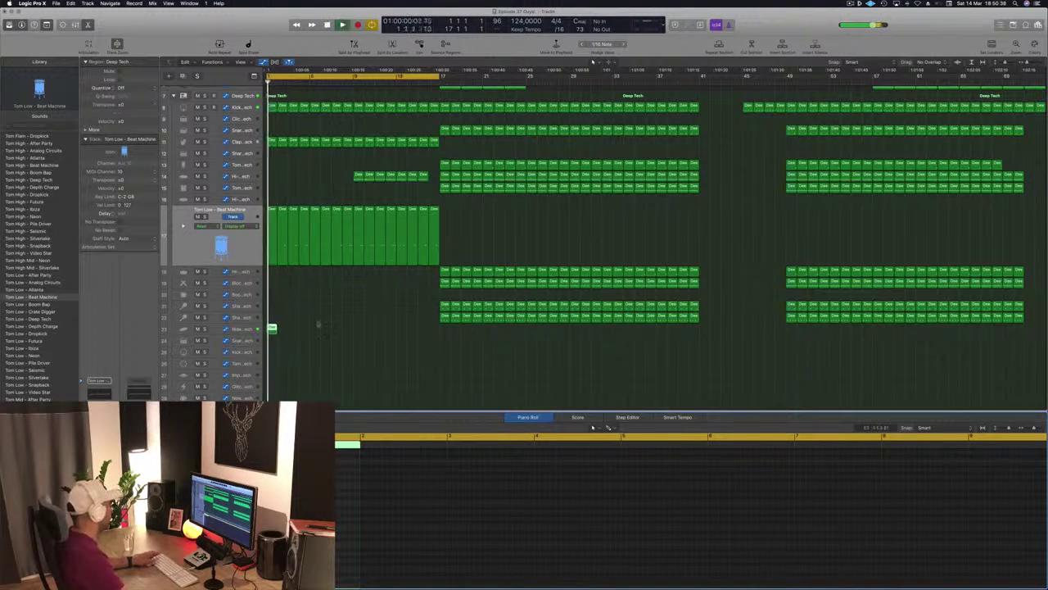
{"action": "left_click", "coordinate": [294, 331]}
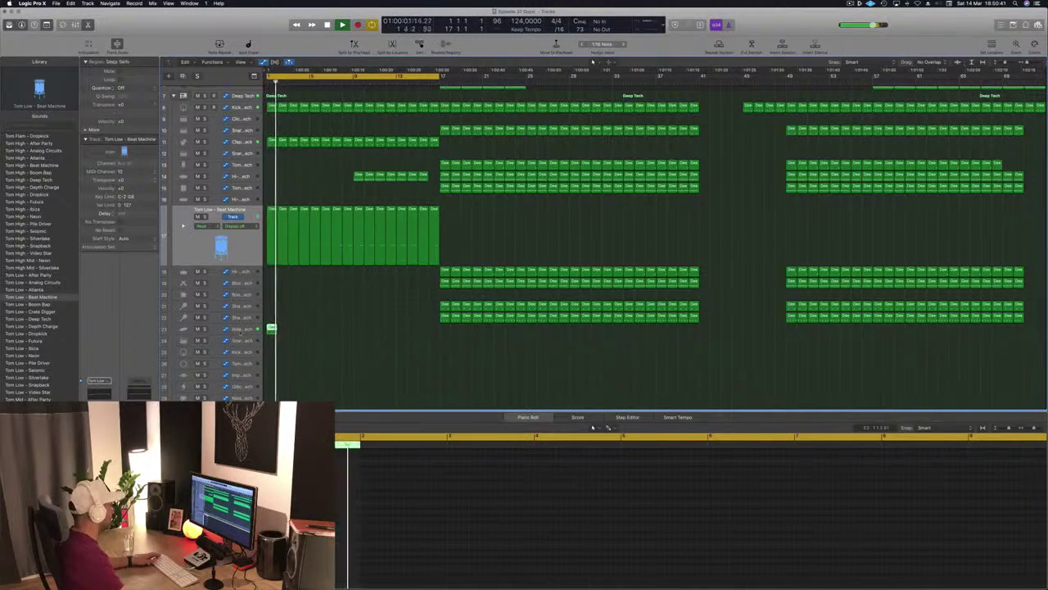
- Replace the Ride - Deep Tech sound on track 23 with Crash - Analog Circuits after auditioning Crash - After Party
{"action": "left_click", "coordinate": [240, 331]}
{"action": "key", "text": "Return"}
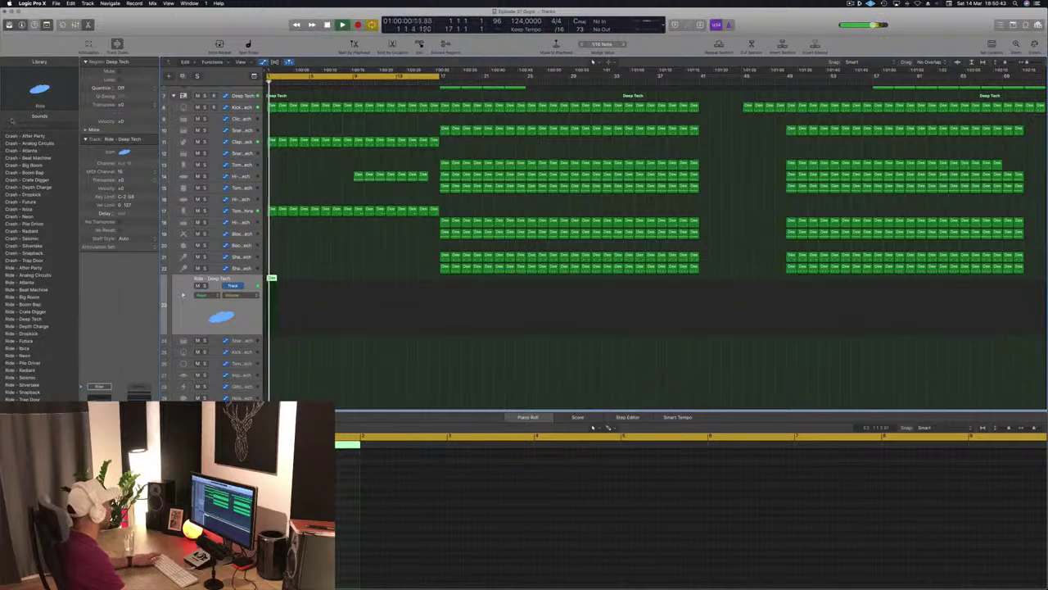
{"action": "left_click", "coordinate": [27, 136]}
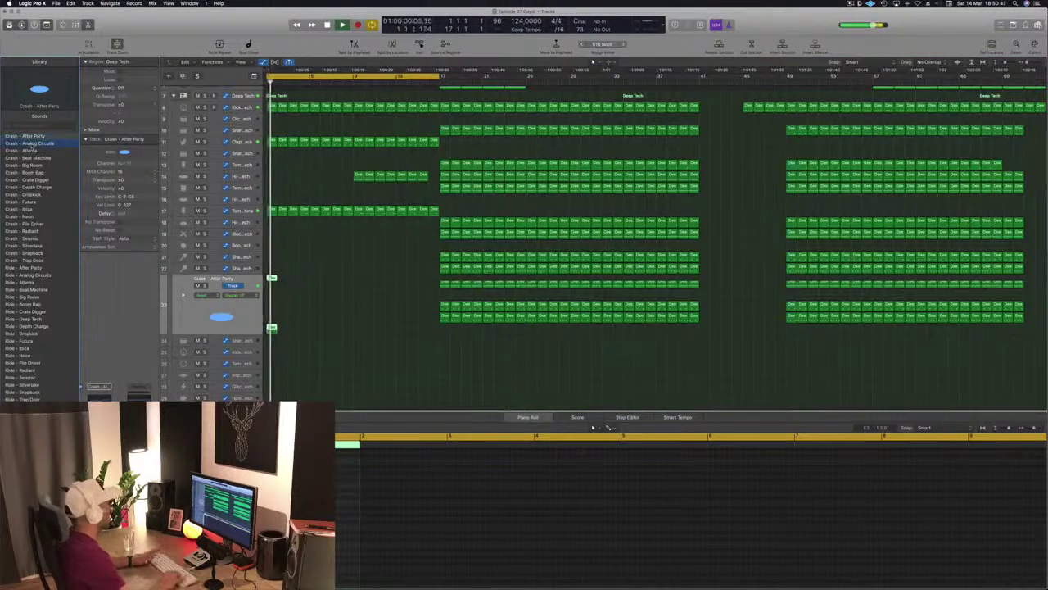
{"action": "key", "text": "space"}
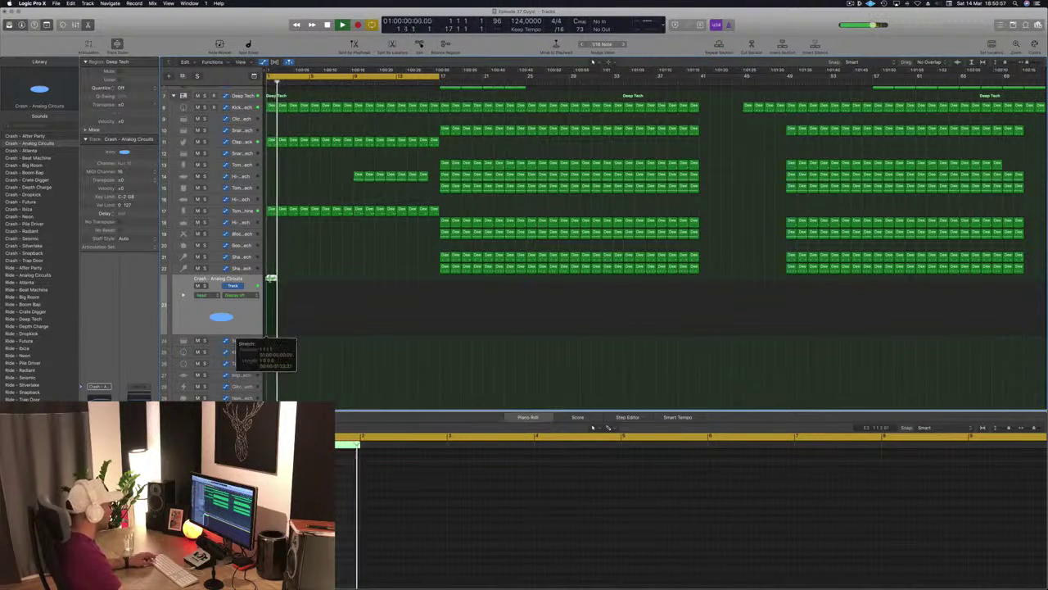
- Copy the crash region on track 23 from bar 1 to bar 9 and bar 17
{"action": "left_click_drag", "start_coordinate": [271, 278], "coordinate": [358, 279]}
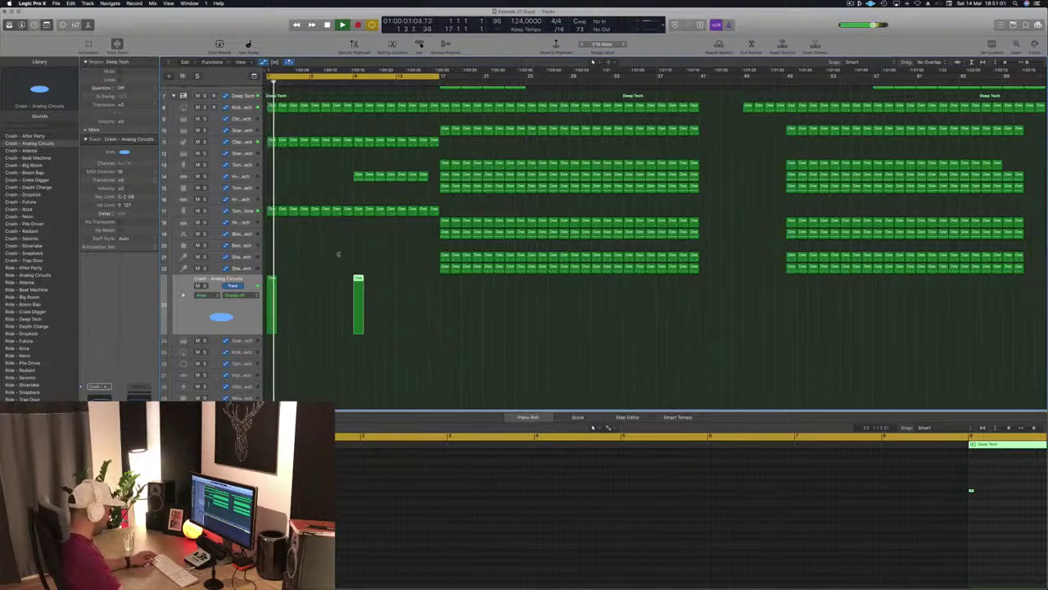
{"action": "scroll", "coordinate": [331, 261], "scroll_direction": "up", "scroll_amount": 2}
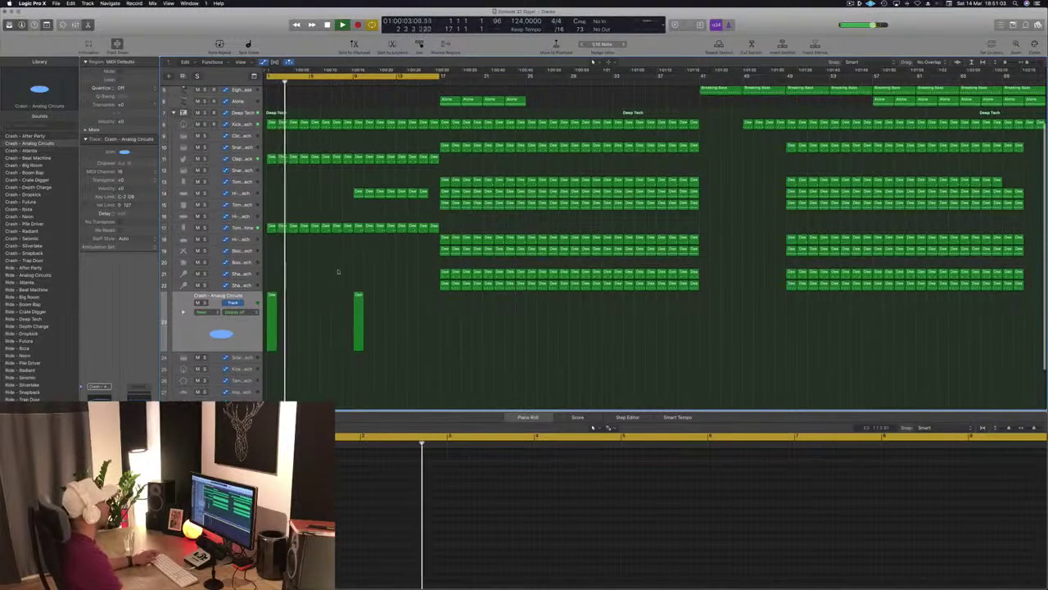
{"action": "left_click", "coordinate": [228, 336]}
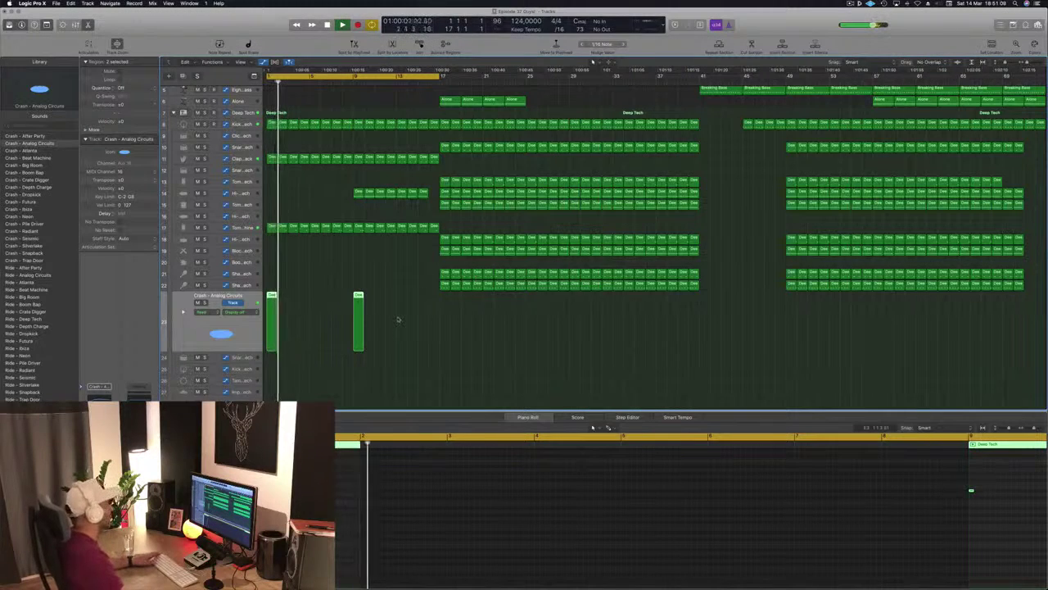
{"action": "left_click", "coordinate": [359, 295]}
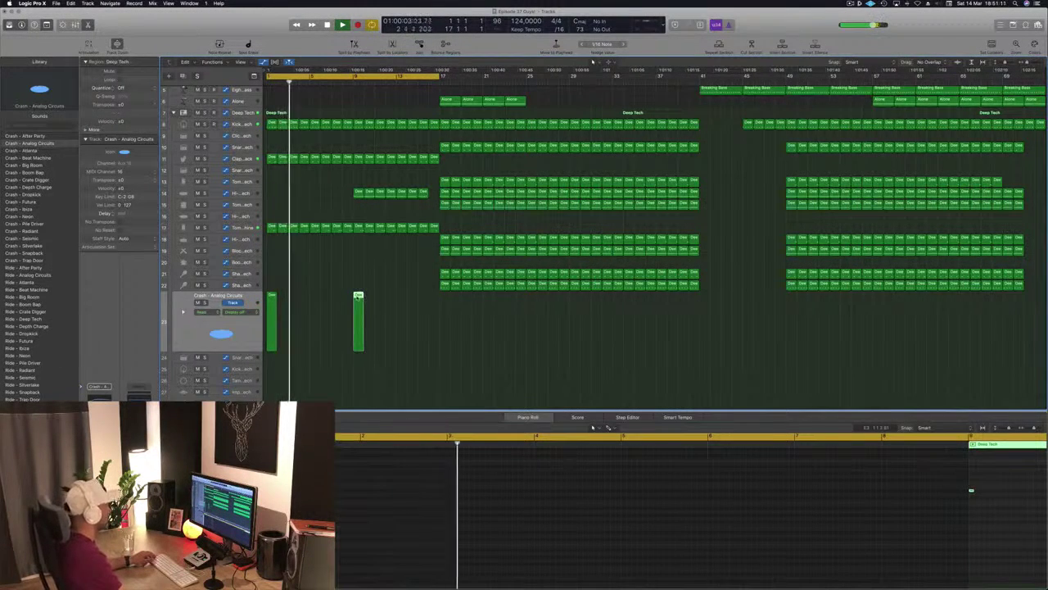
{"action": "left_click_drag", "start_coordinate": [357, 296], "coordinate": [445, 297]}
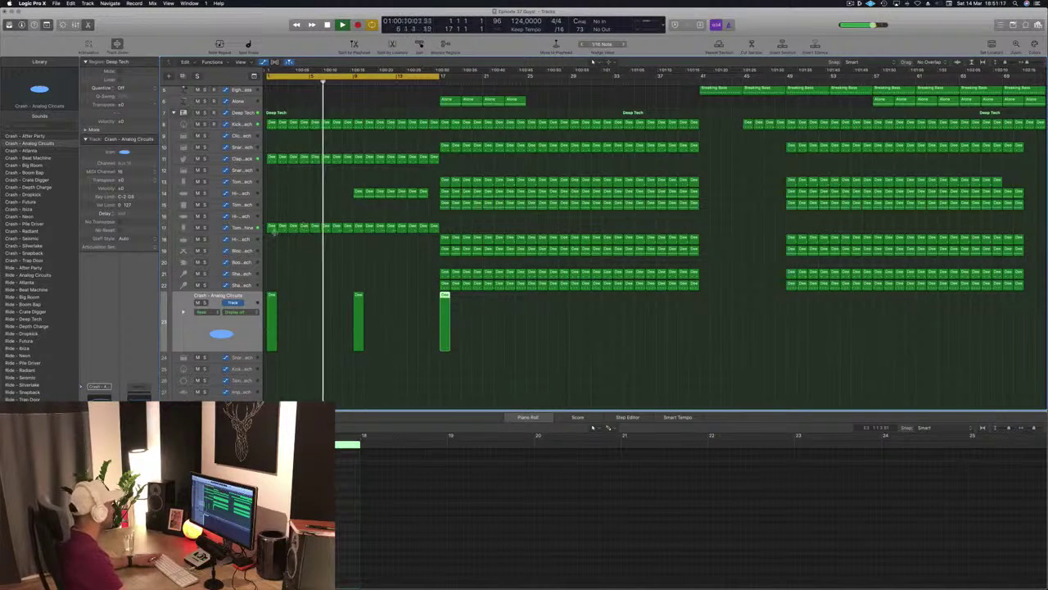
- Move the first four Block - Deep Tech regions from bar 17 to bar 1 on the same track
{"action": "left_click", "coordinate": [425, 251]}
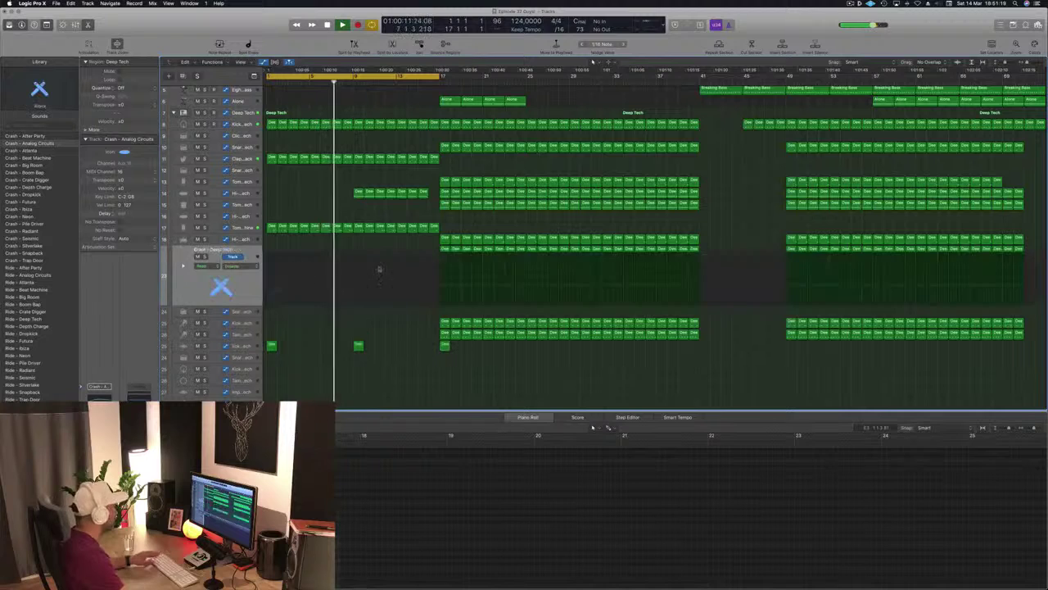
{"action": "left_click_drag", "start_coordinate": [461, 252], "coordinate": [270, 257]}
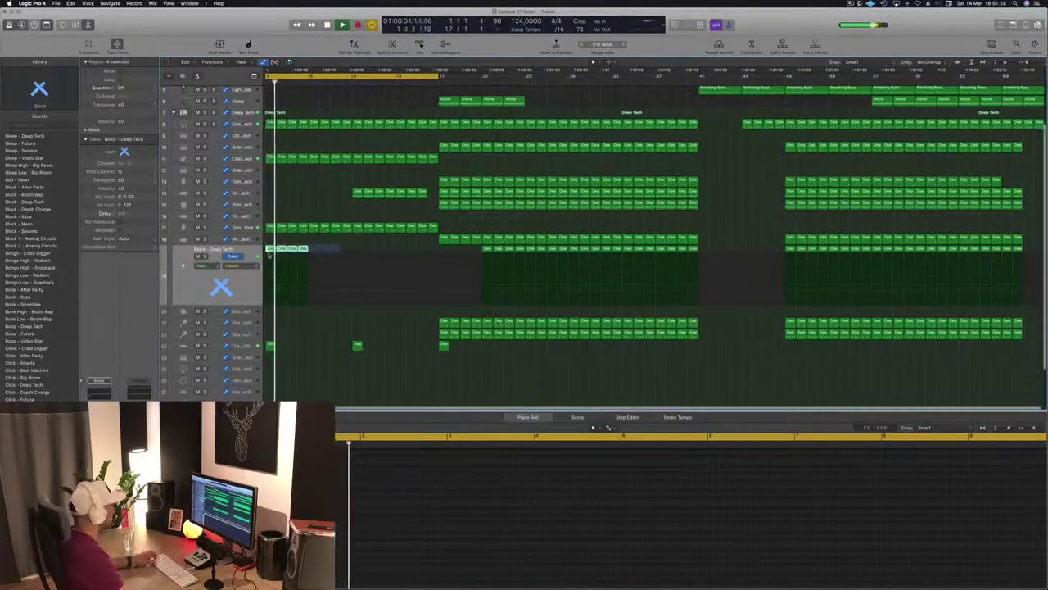
{"action": "key", "text": "space"}
- Repeat the four Block regions across the intro up to bar 15 and remove the copy at bar 16
{"action": "left_click_drag", "start_coordinate": [271, 250], "coordinate": [360, 256]}
{"action": "left_click", "coordinate": [390, 250]}
{"action": "key", "text": "space"}
{"action": "left_click", "coordinate": [443, 250]}
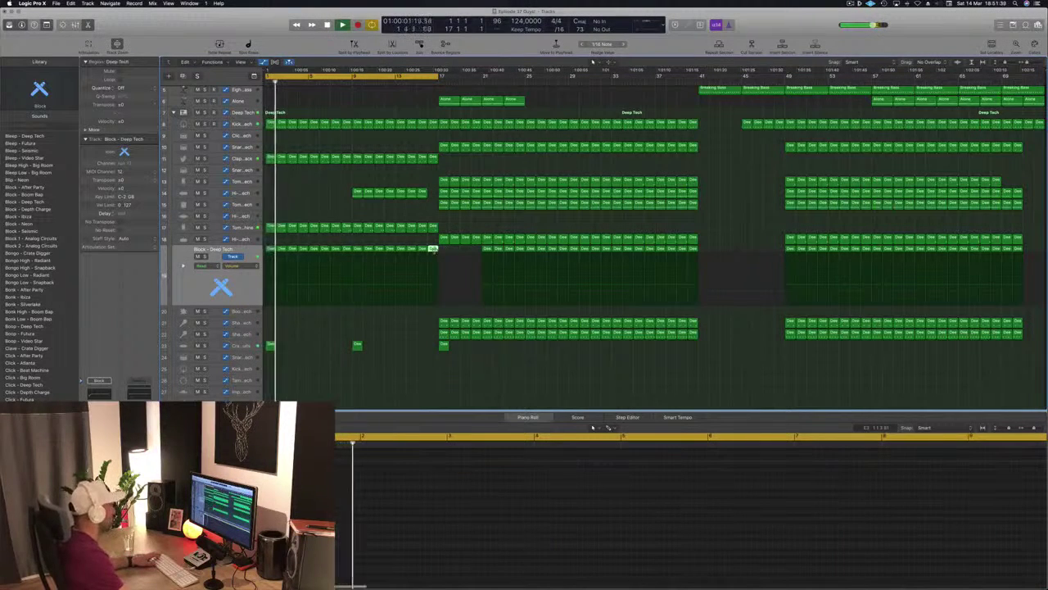
{"action": "key", "text": "Return"}
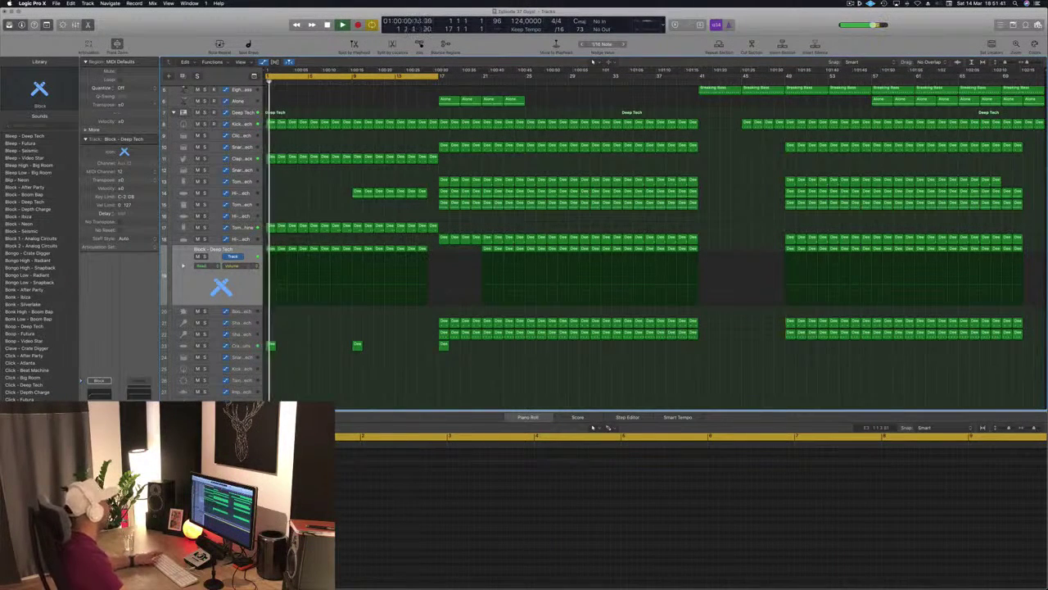
- Set the Block track's Channel EQ low cut to 3050 Hz with a 48 dB/Oct slope and turn on the analyzer
{"action": "left_click", "coordinate": [220, 279]}
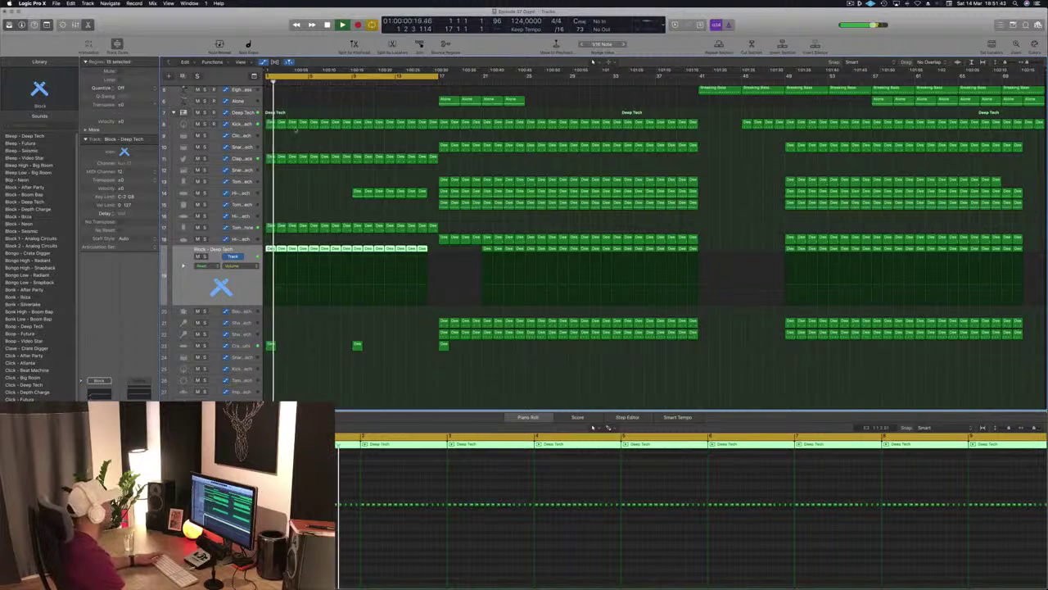
{"action": "key", "text": "v"}
{"action": "left_click_drag", "start_coordinate": [287, 32], "coordinate": [536, 49]}
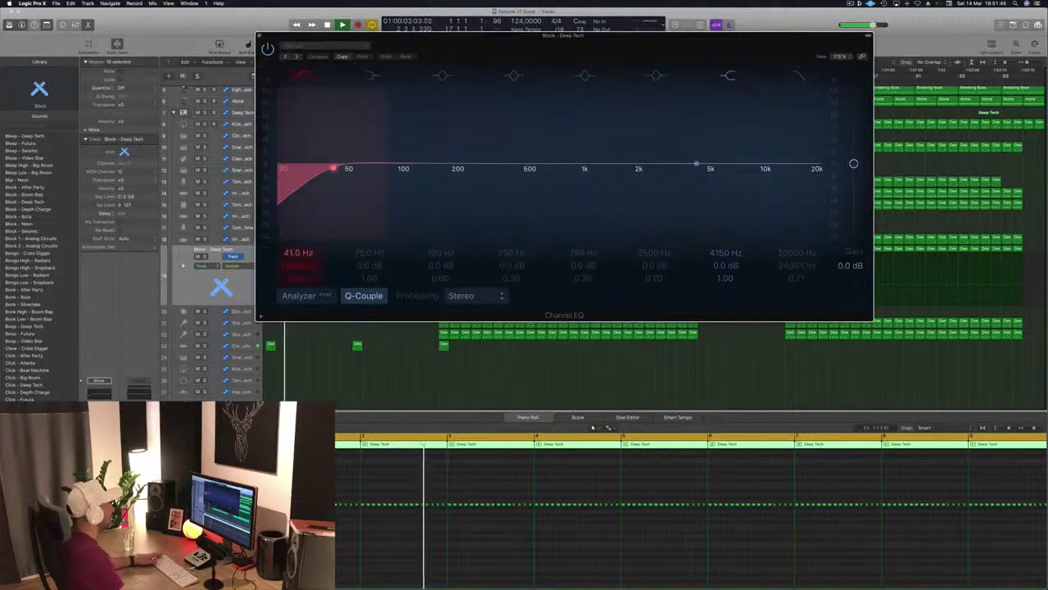
{"action": "left_click_drag", "start_coordinate": [333, 168], "coordinate": [440, 168]}
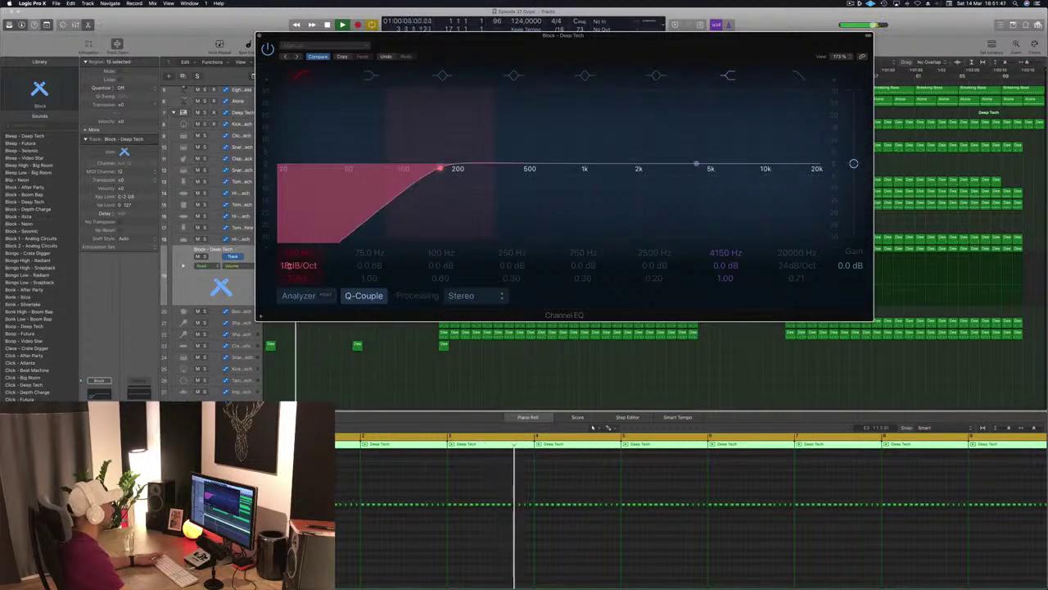
{"action": "left_click_drag", "start_coordinate": [289, 265], "coordinate": [289, 245]}
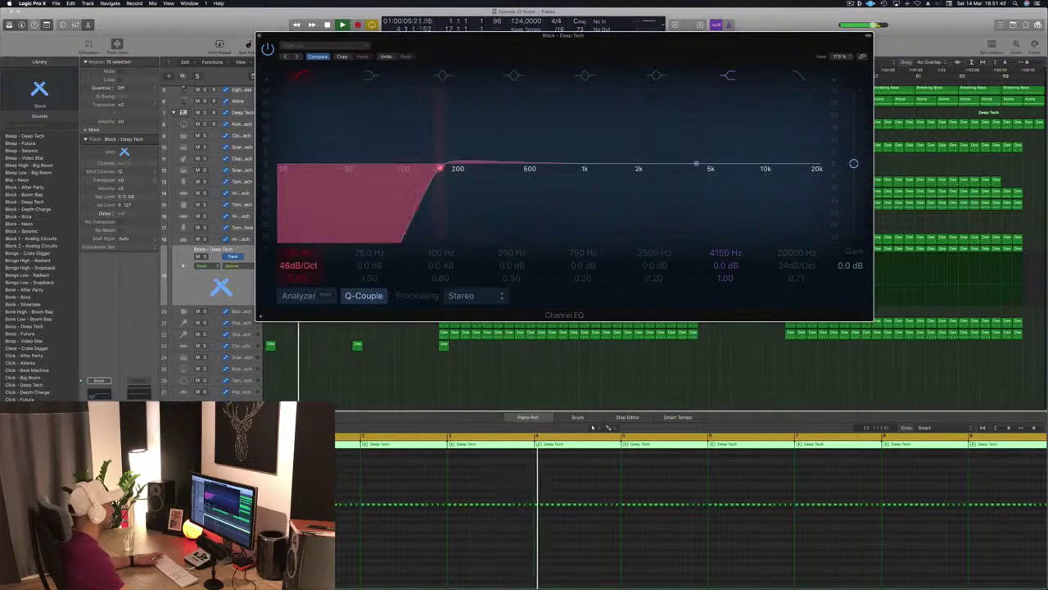
{"action": "left_click", "coordinate": [300, 296]}
{"action": "left_click_drag", "start_coordinate": [294, 262], "coordinate": [294, 223]}
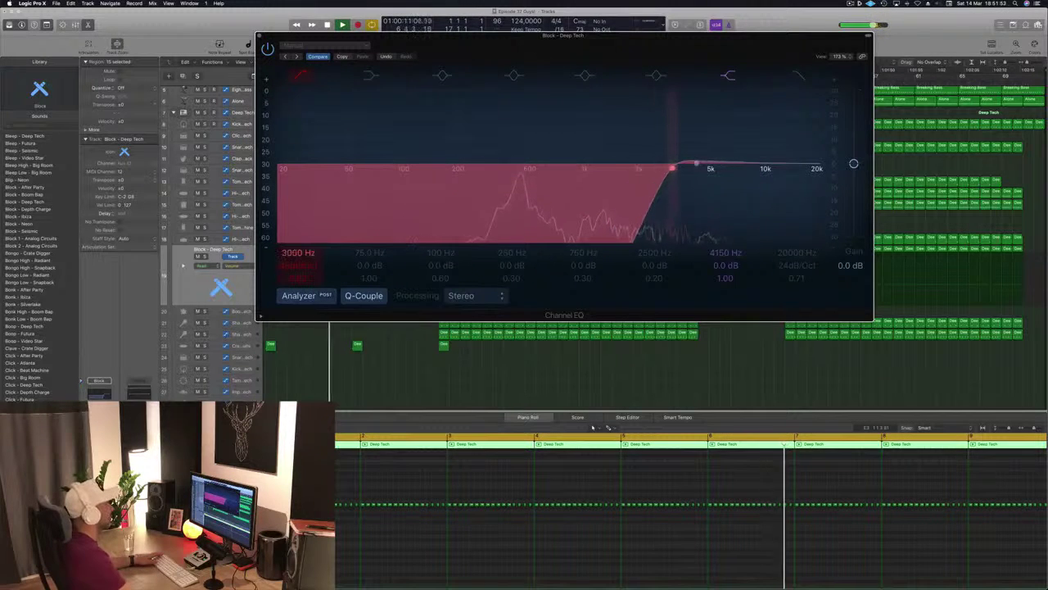
{"action": "left_click_drag", "start_coordinate": [607, 48], "coordinate": [722, 109]}
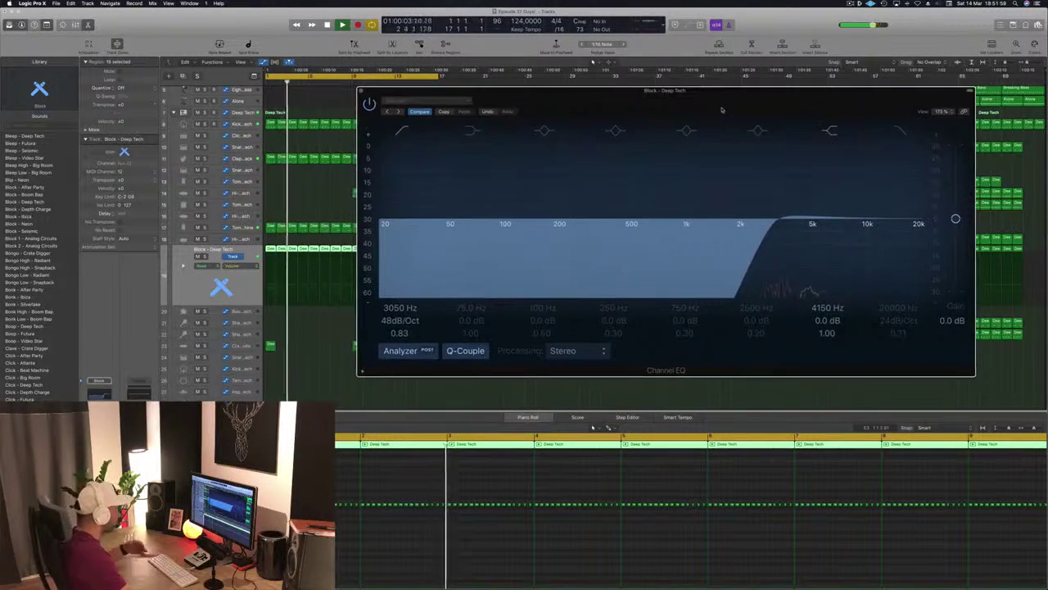
- Put the Block track in Touch automation mode and record a downward sweep of the EQ's low-cut frequency from bar 1
{"action": "left_click", "coordinate": [203, 300]}
{"action": "key", "text": "Return"}
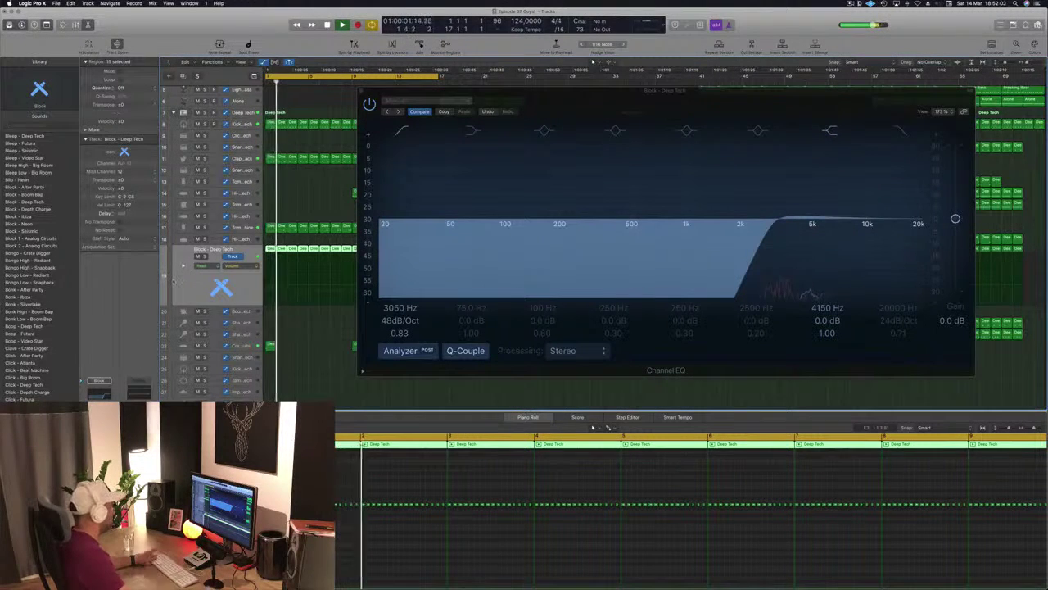
{"action": "key", "text": "ctrl+super+t"}
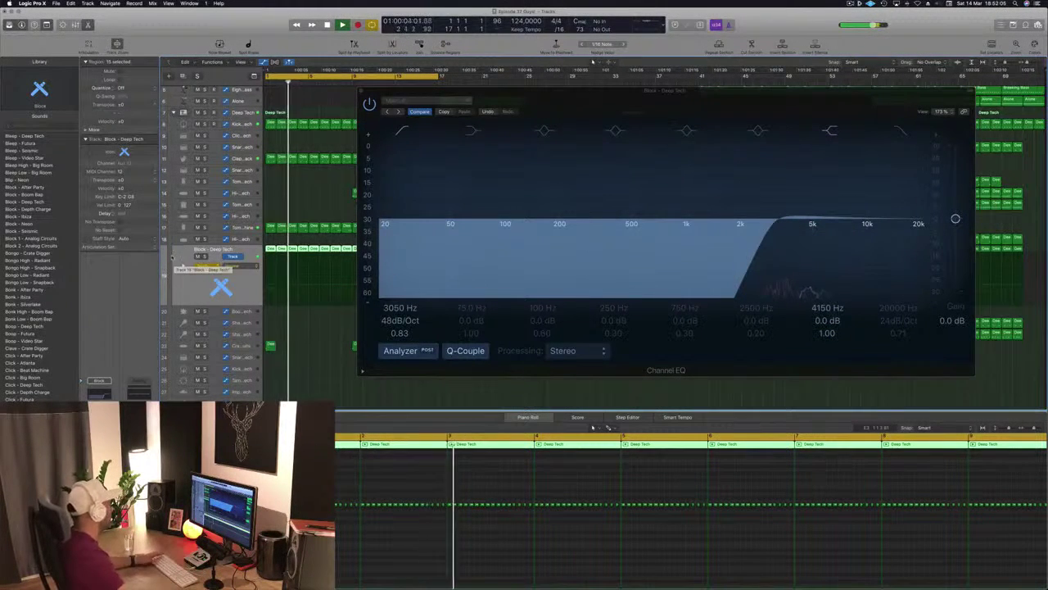
{"action": "left_click", "coordinate": [774, 222]}
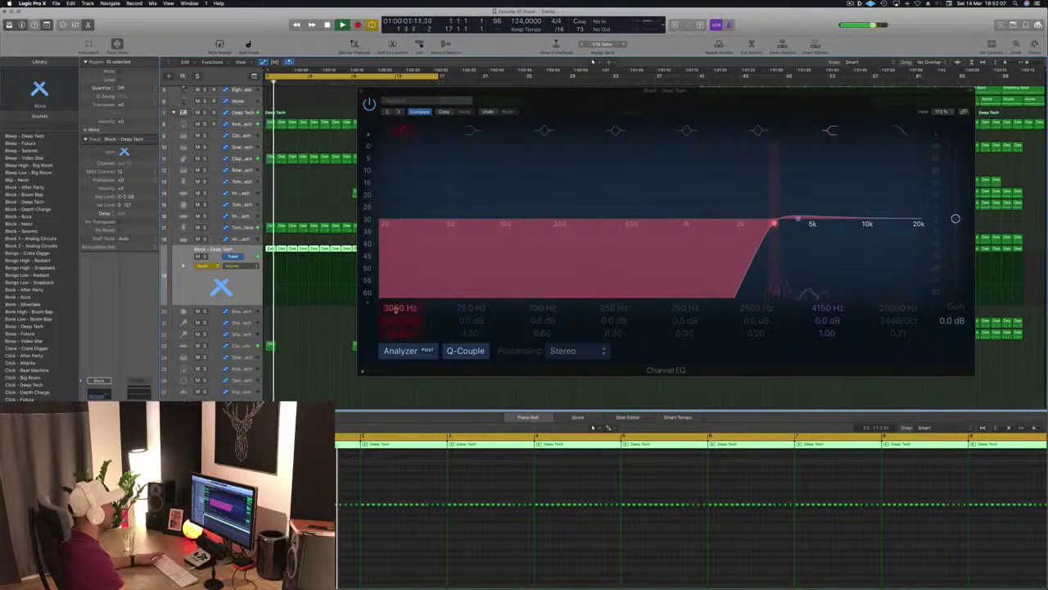
{"action": "left_click_drag", "start_coordinate": [396, 309], "coordinate": [396, 302]}
{"action": "left_click_drag", "start_coordinate": [774, 223], "coordinate": [518, 223]}
{"action": "key", "text": "space"}
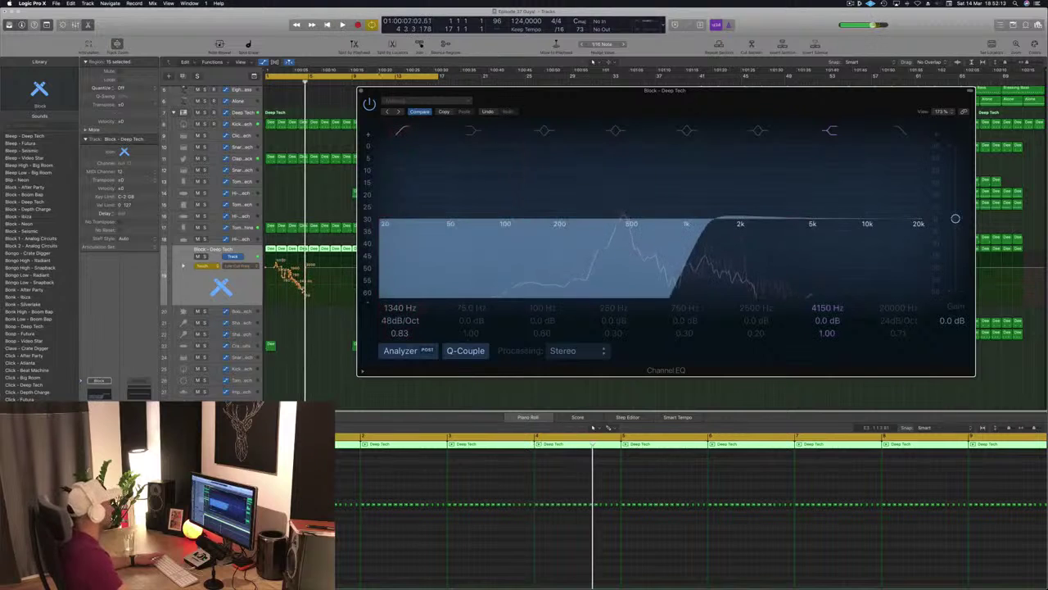
- Close the EQ, delete the recorded sweep points from the Block track and set its automation mode to Read
{"action": "left_click", "coordinate": [361, 91]}
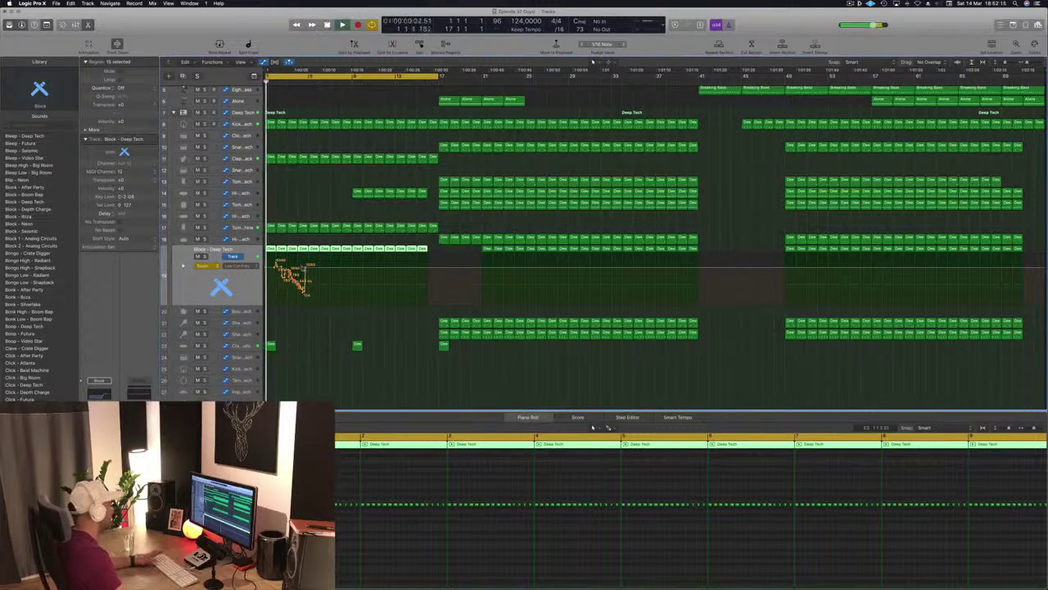
{"action": "left_click_drag", "start_coordinate": [307, 267], "coordinate": [248, 266]}
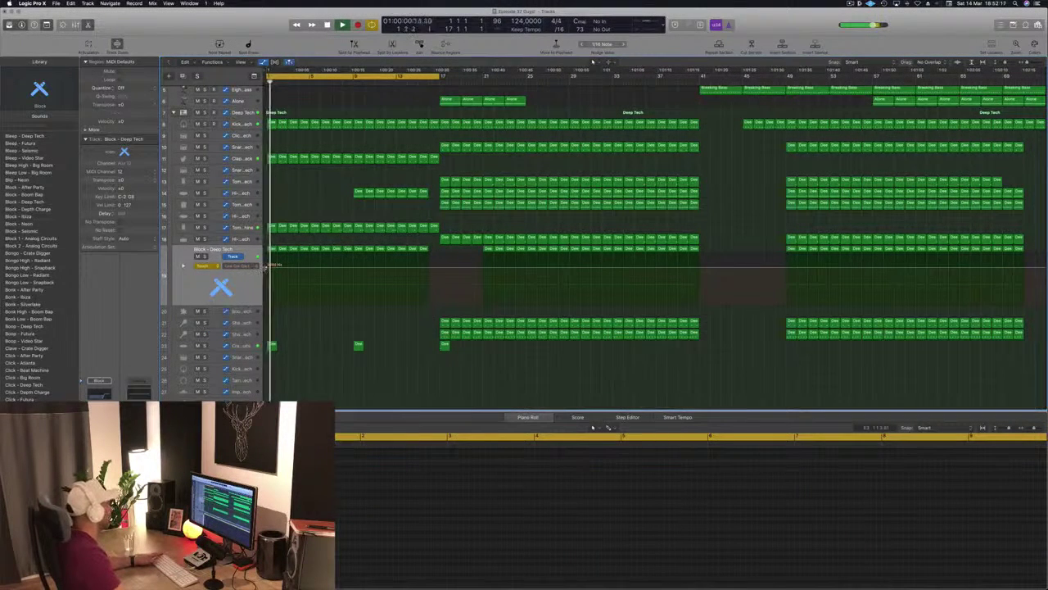
{"action": "left_click", "coordinate": [204, 267]}
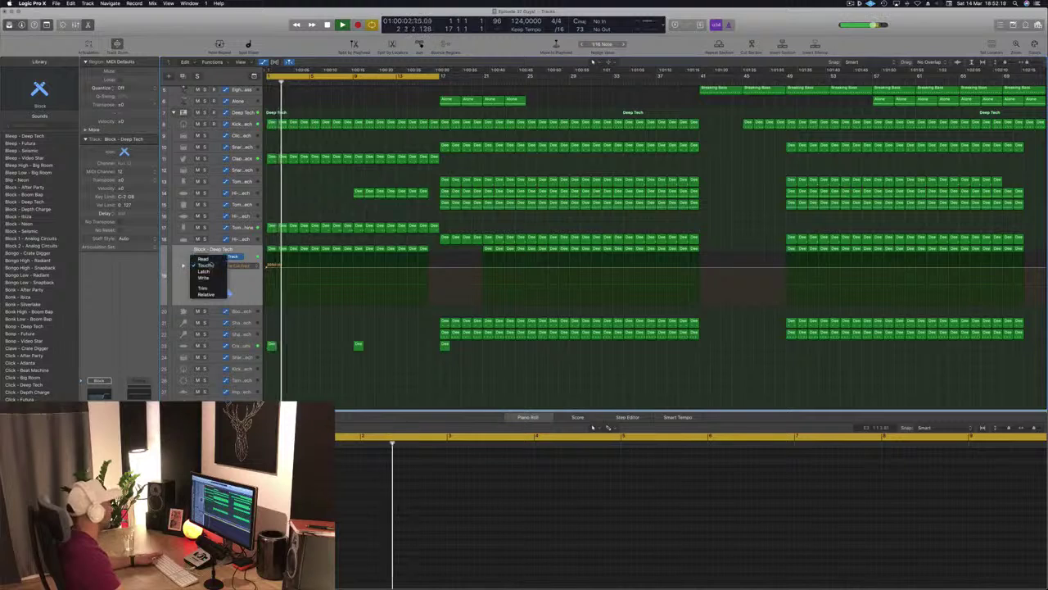
{"action": "left_click", "coordinate": [203, 259]}
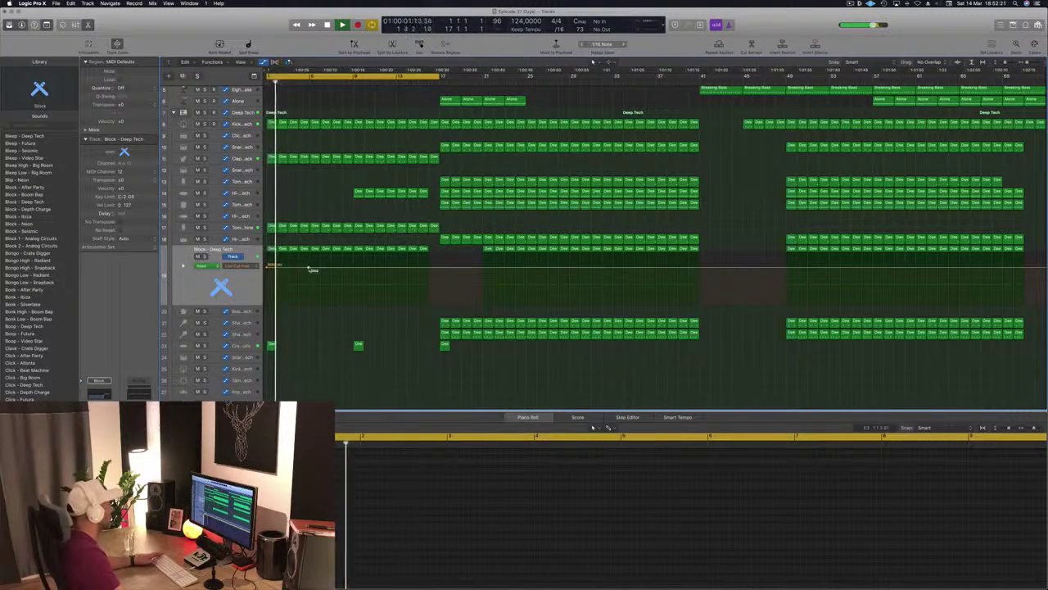
- Add low-cut frequency automation points on the Block track that slope down and dip around bar 5
{"action": "mouse_move", "coordinate": [312, 270]}
{"action": "left_mouse_down"}
{"action": "mouse_move", "coordinate": [313, 287]}
{"action": "mouse_move", "coordinate": [316, 271]}
{"action": "left_mouse_up"}
{"action": "scroll", "coordinate": [316, 271], "scroll_direction": "down", "scroll_amount": 1}
{"action": "key", "text": "Return"}
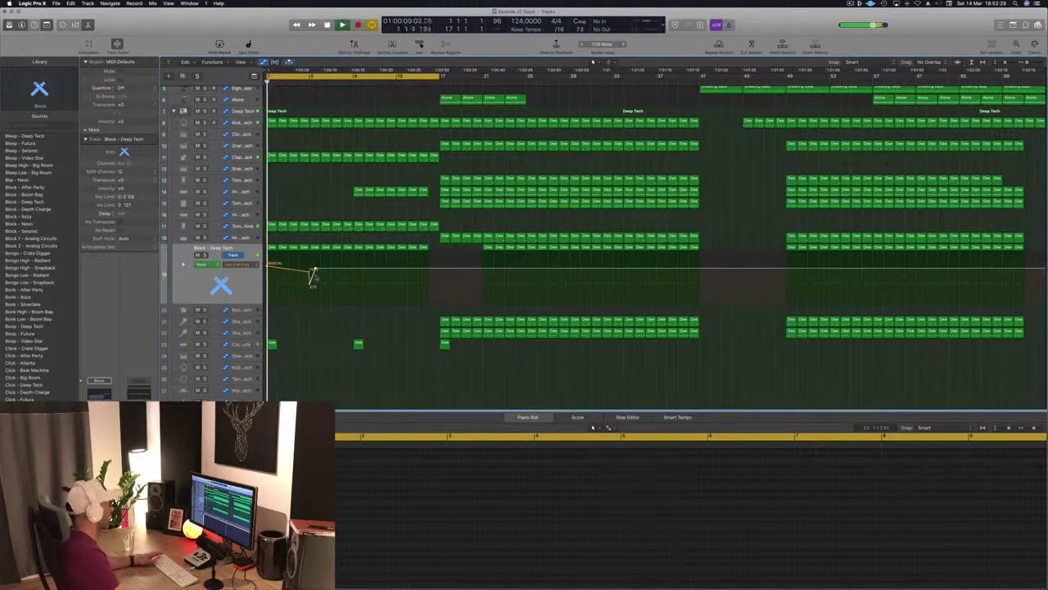
- Reshape the low-cut automation dip to fall just before bar 5 and jump straight back up at bar 5
{"action": "key", "text": "super+Right"}
{"action": "key", "text": "super+Right"}
{"action": "key", "text": "super+Right"}
{"action": "key", "text": "super+Right"}
{"action": "key", "text": "super+Right"}
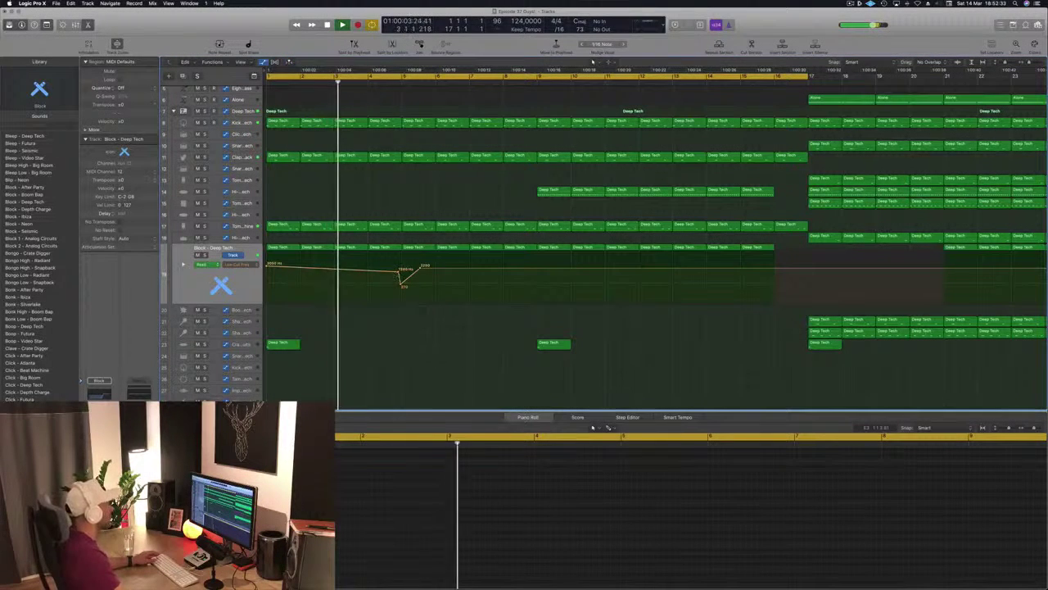
{"action": "mouse_move", "coordinate": [399, 271]}
{"action": "left_mouse_down"}
{"action": "mouse_move", "coordinate": [386, 271]}
{"action": "mouse_move", "coordinate": [402, 289]}
{"action": "left_mouse_up"}
{"action": "left_click_drag", "start_coordinate": [413, 268], "coordinate": [402, 269]}
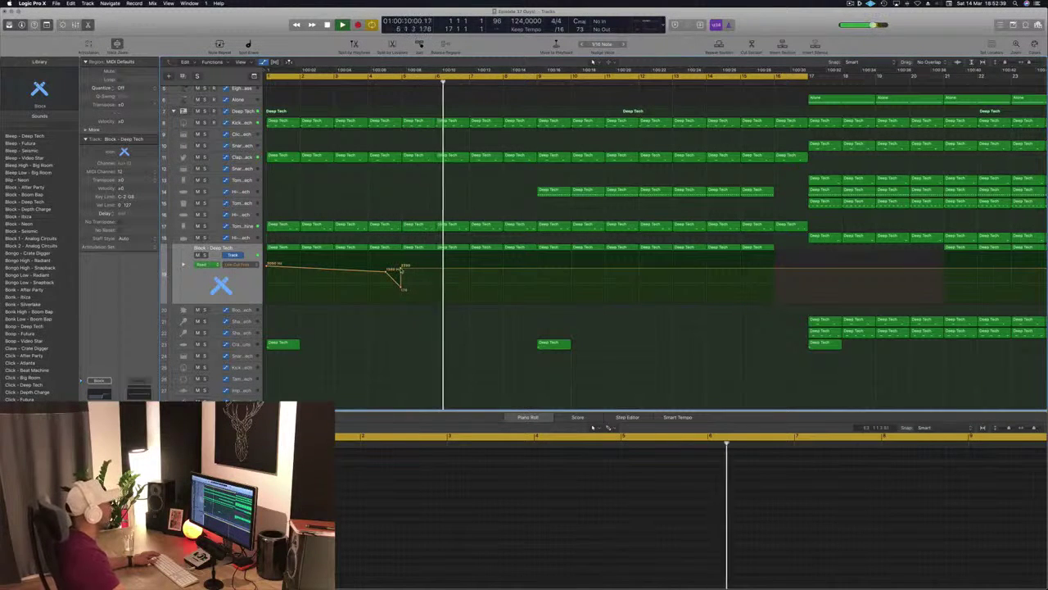
{"action": "left_click", "coordinate": [402, 269]}
{"action": "key", "text": "Return"}
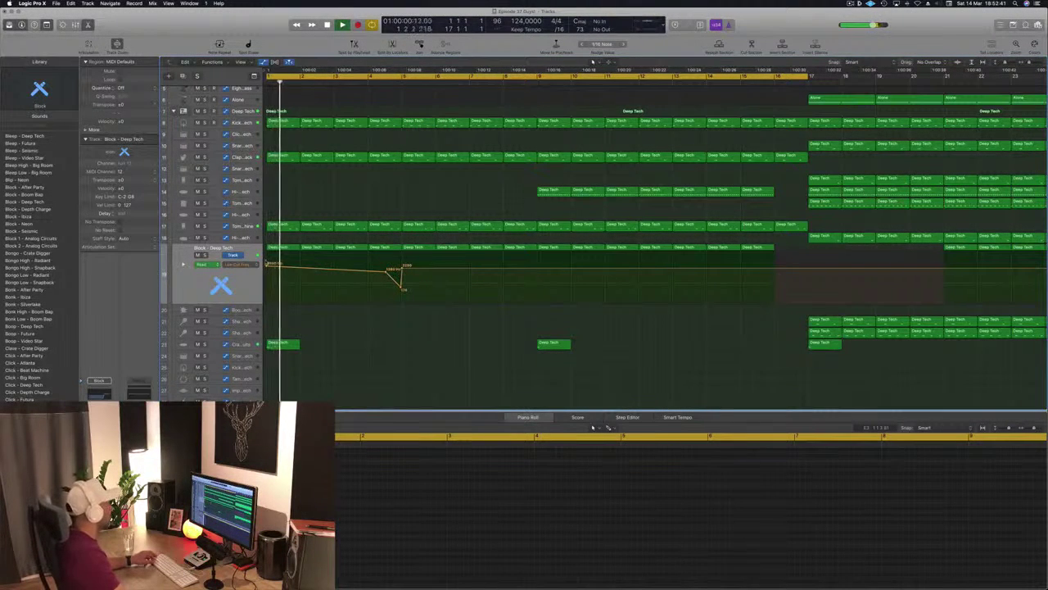
- Copy the low-cut automation shape of bars 1 to 5 to end at bar 9, and add a low point at bar 7
{"action": "left_click_drag", "start_coordinate": [265, 262], "coordinate": [405, 280]}
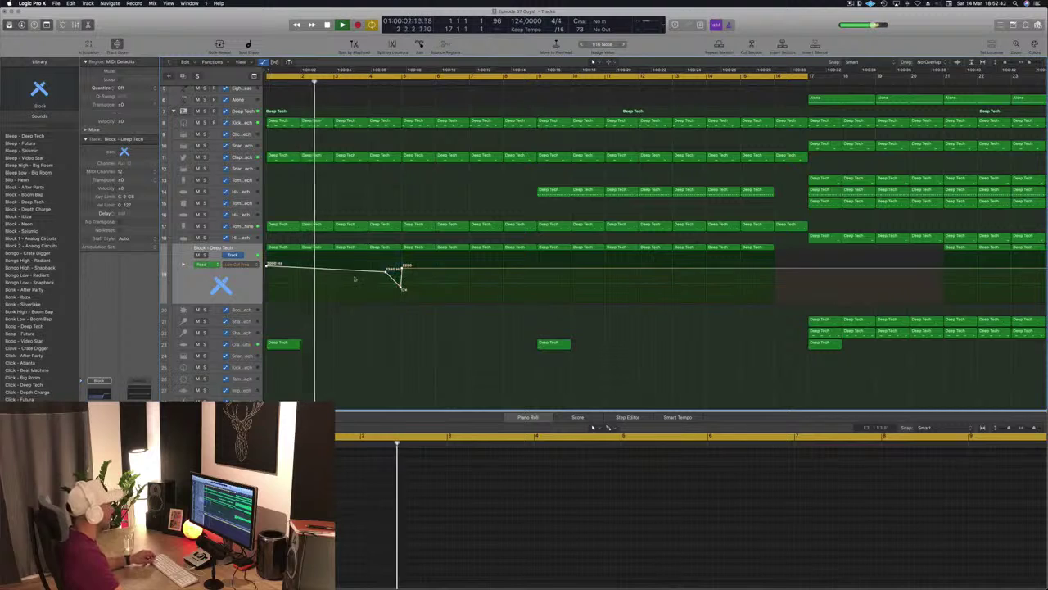
{"action": "left_click_drag", "start_coordinate": [335, 270], "coordinate": [473, 285]}
{"action": "scroll", "coordinate": [472, 271], "scroll_direction": "right", "scroll_amount": 1}
{"action": "key", "text": "super+z"}
{"action": "left_click", "coordinate": [472, 269]}
- Play the intro from the start and select the Block track's intro regions
{"action": "key", "text": "Return"}
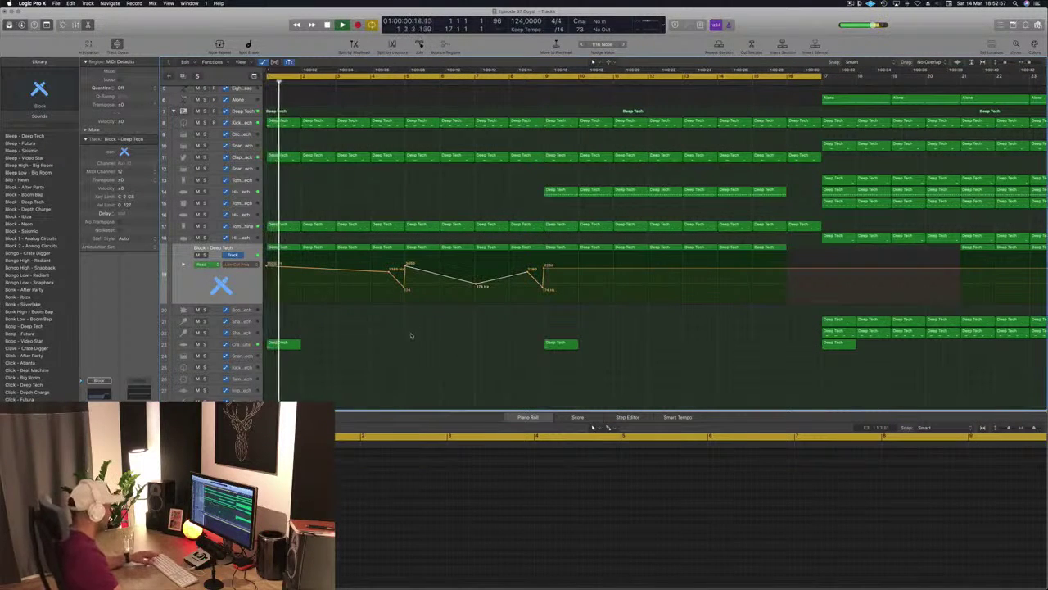
{"action": "scroll", "coordinate": [400, 349], "scroll_direction": "down", "scroll_amount": 5}
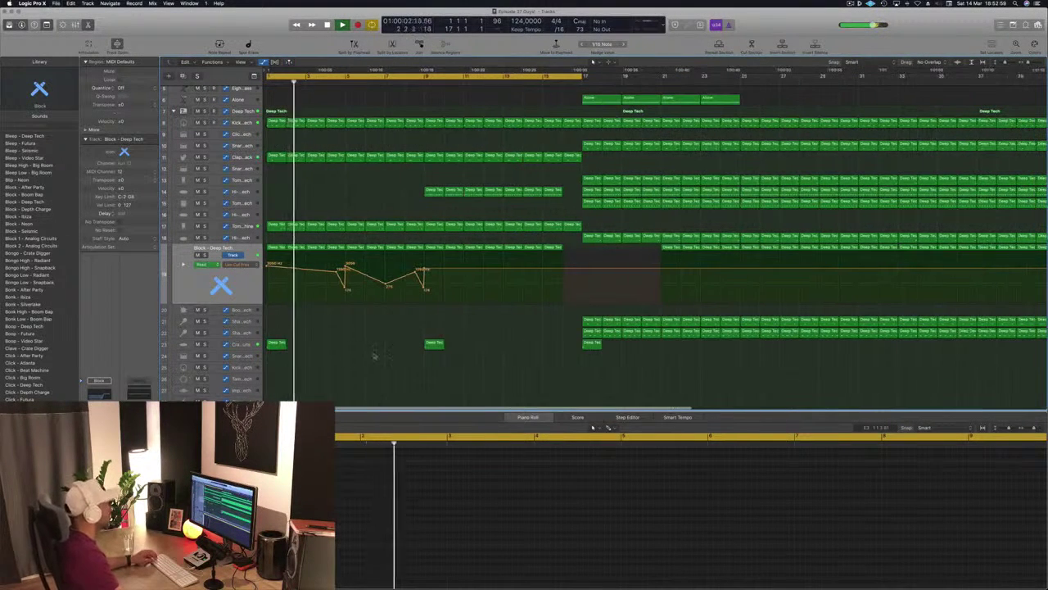
{"action": "scroll", "coordinate": [347, 357], "scroll_direction": "down", "scroll_amount": 2}
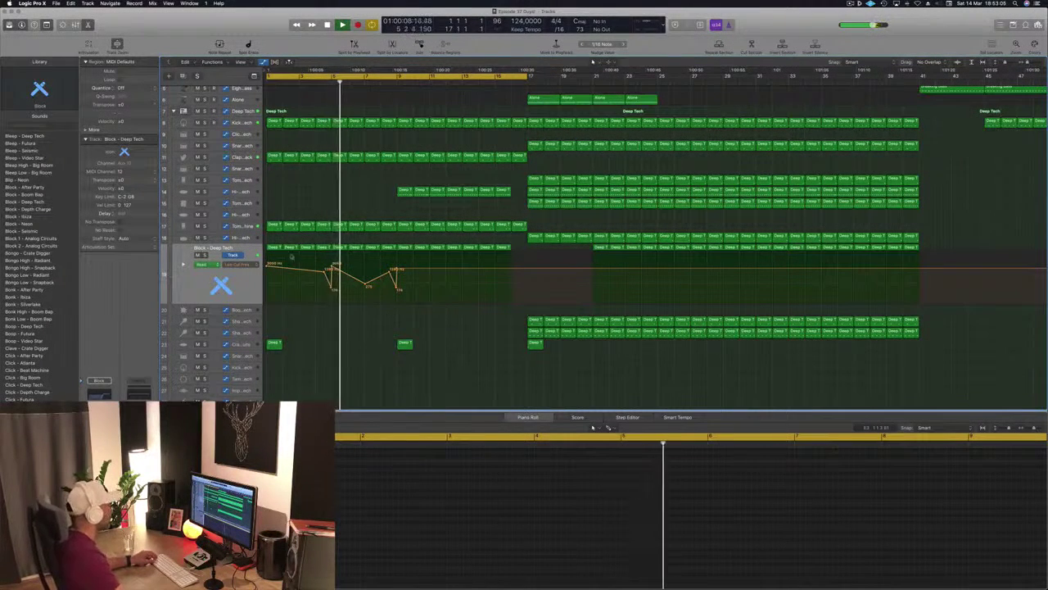
{"action": "left_click", "coordinate": [248, 283]}
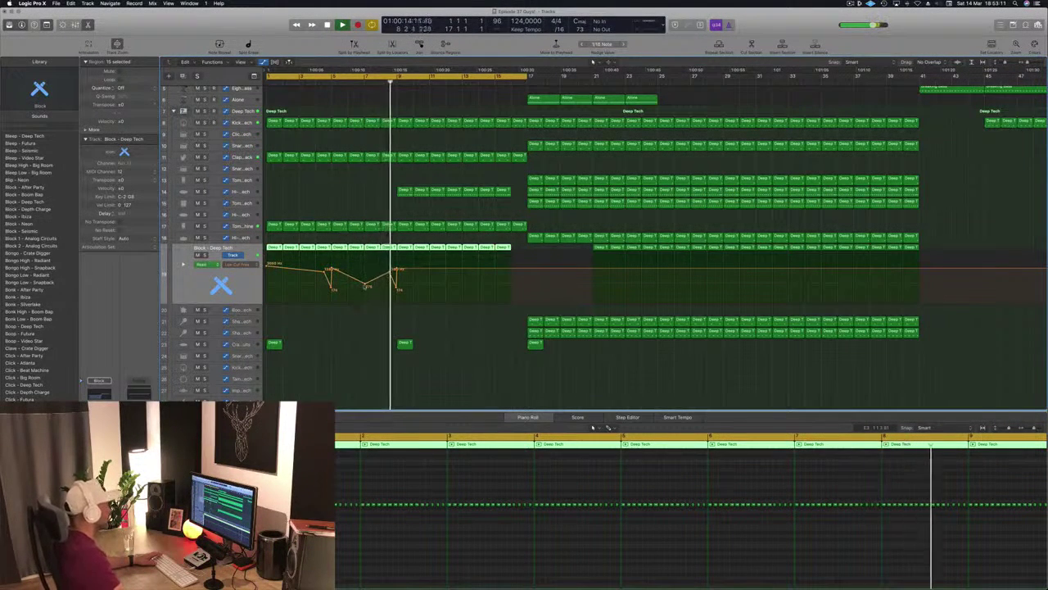
- Raise the Block track's low-cut automation point at bar 7, and extend the curve through bars 11 and 13 down to its minimum near bar 16
{"action": "left_click", "coordinate": [368, 285]}
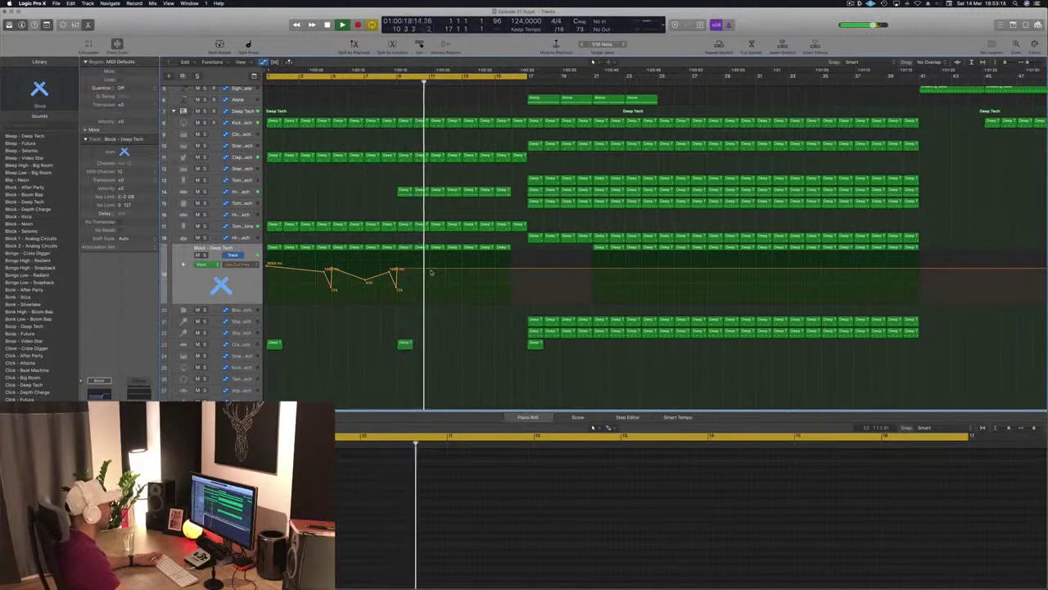
{"action": "left_click_drag", "start_coordinate": [429, 270], "coordinate": [430, 277]}
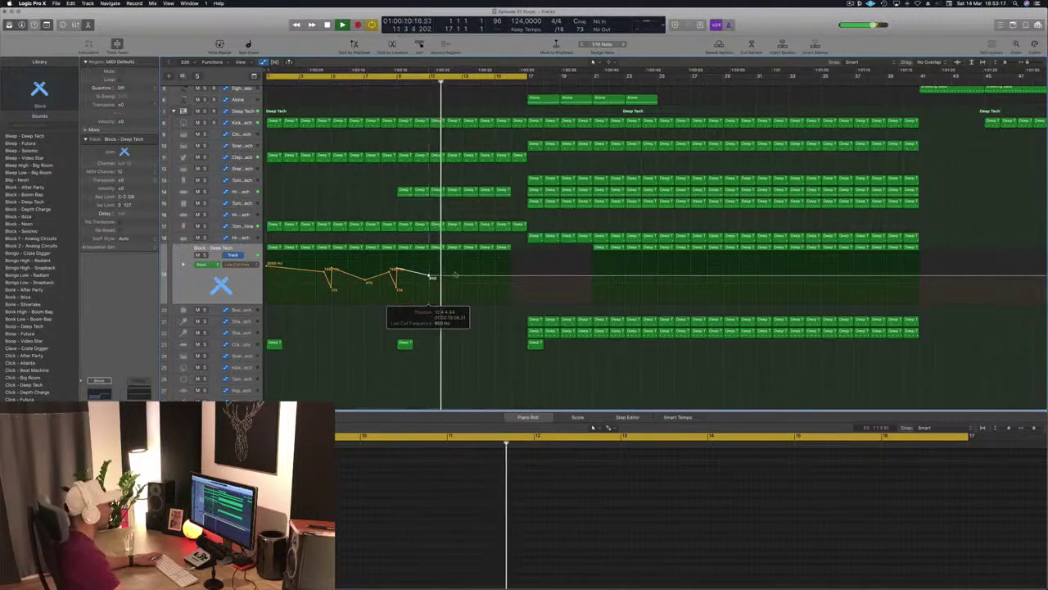
{"action": "left_click", "coordinate": [462, 279]}
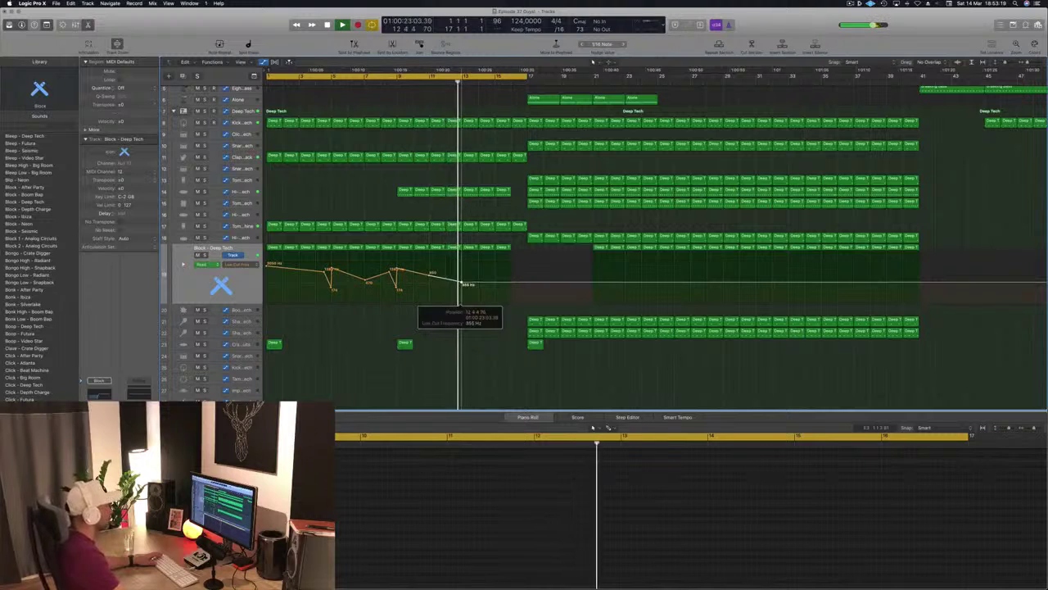
{"action": "left_click", "coordinate": [512, 278]}
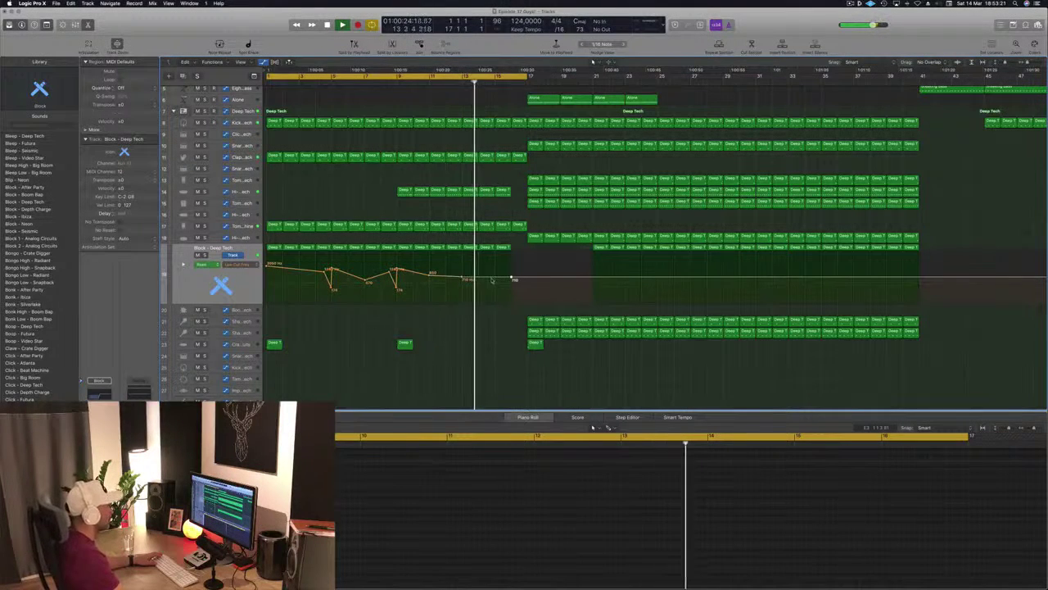
{"action": "left_click", "coordinate": [495, 279]}
{"action": "left_click_drag", "start_coordinate": [512, 278], "coordinate": [513, 305]}
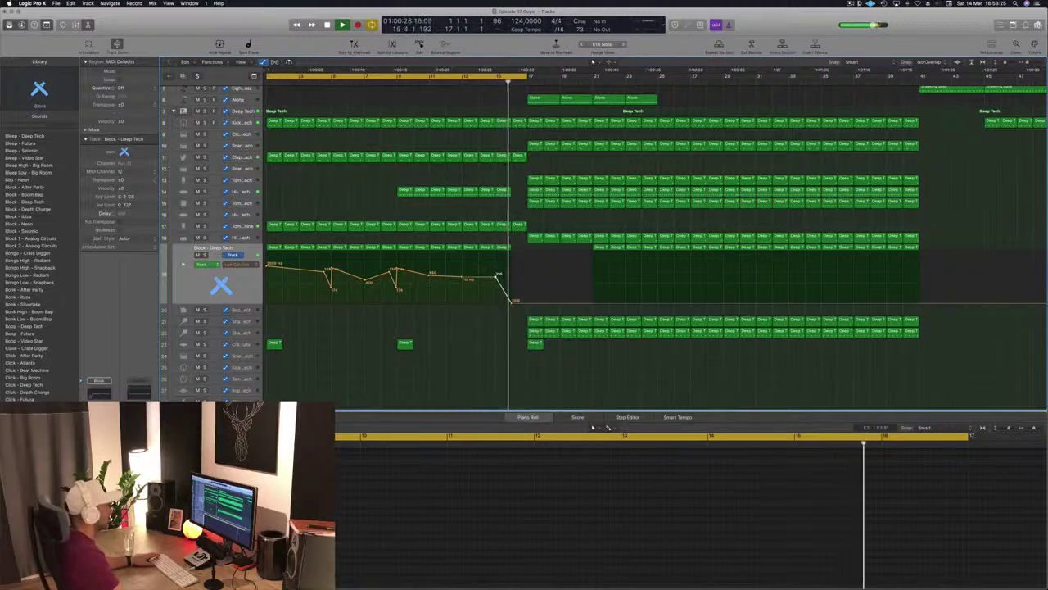
{"action": "left_click", "coordinate": [496, 278]}
- Play the intro from the start and select the Breaking Bass track with its automation lane expanded
{"action": "key", "text": "Return"}
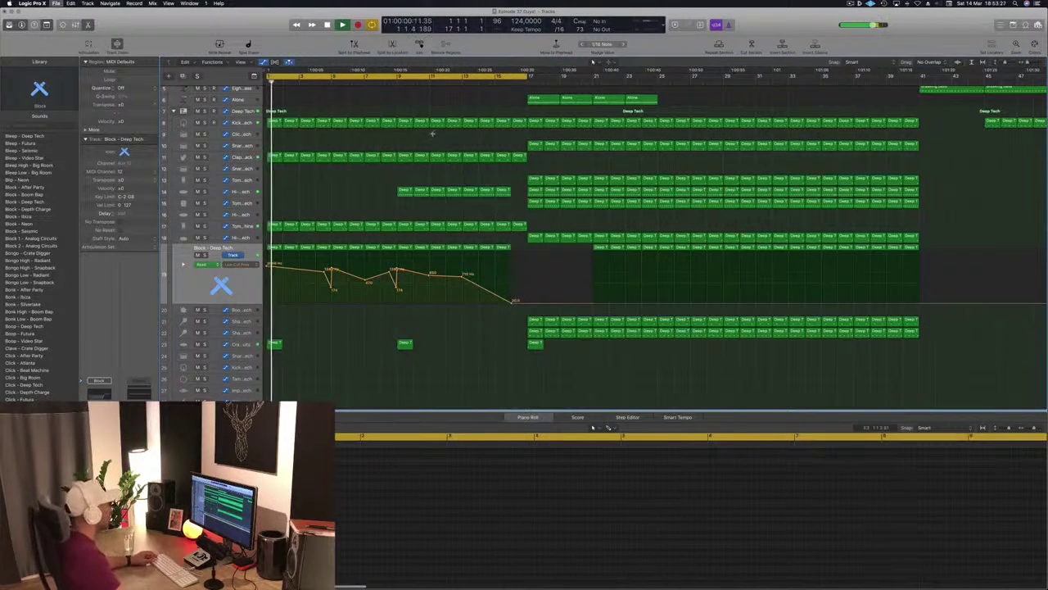
{"action": "left_click", "coordinate": [347, 188], "text": "ctrl+alt"}
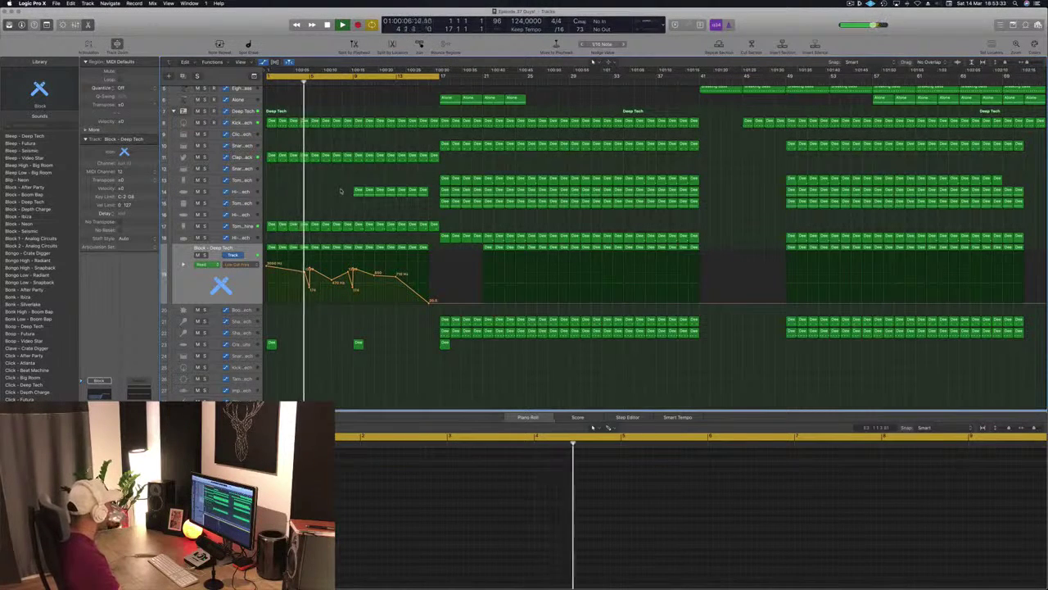
{"action": "scroll", "coordinate": [341, 191], "scroll_direction": "up", "scroll_amount": 3}
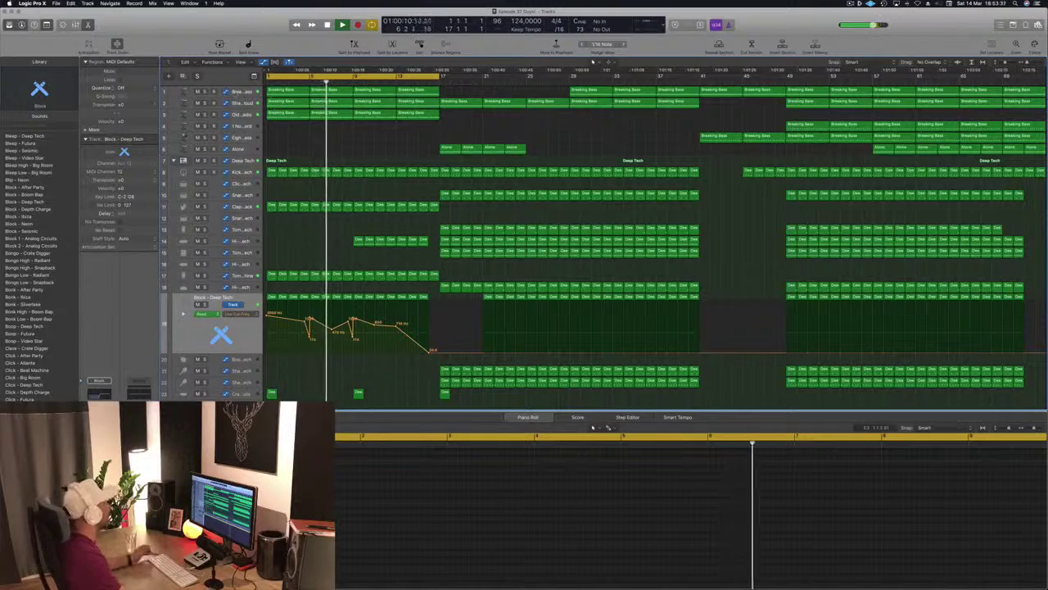
{"action": "left_click", "coordinate": [237, 91]}
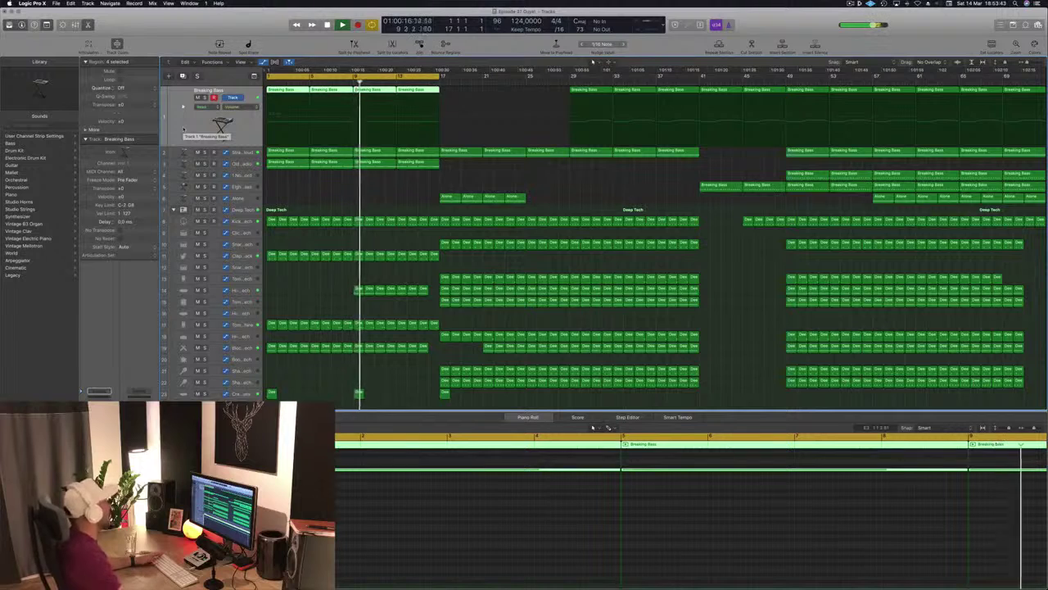
- Record a rising Cutoff sweep from the Alchemy synth as Touch automation on the Breaking Bass track over bars 1 to 5
{"action": "key", "text": "Return"}
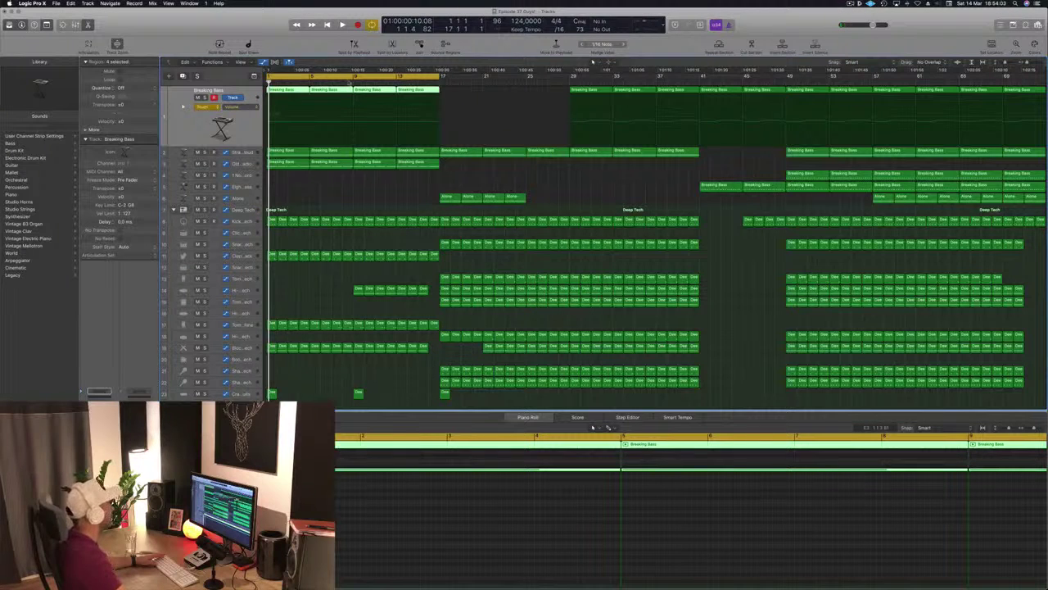
{"action": "key", "text": "v"}
{"action": "left_click_drag", "start_coordinate": [619, 111], "coordinate": [677, 109]}
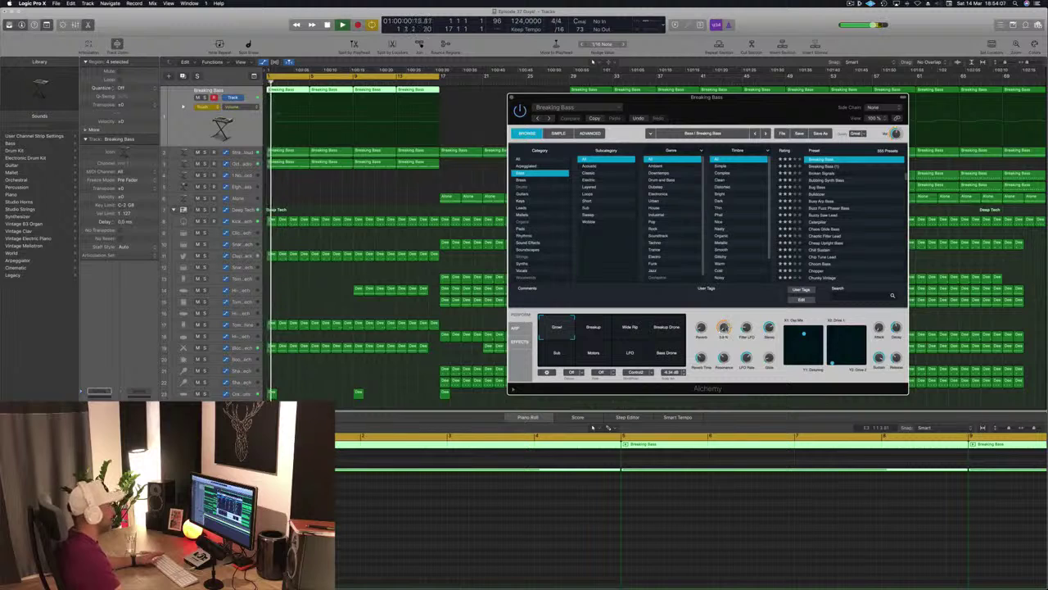
{"action": "left_click_drag", "start_coordinate": [725, 328], "coordinate": [728, 272]}
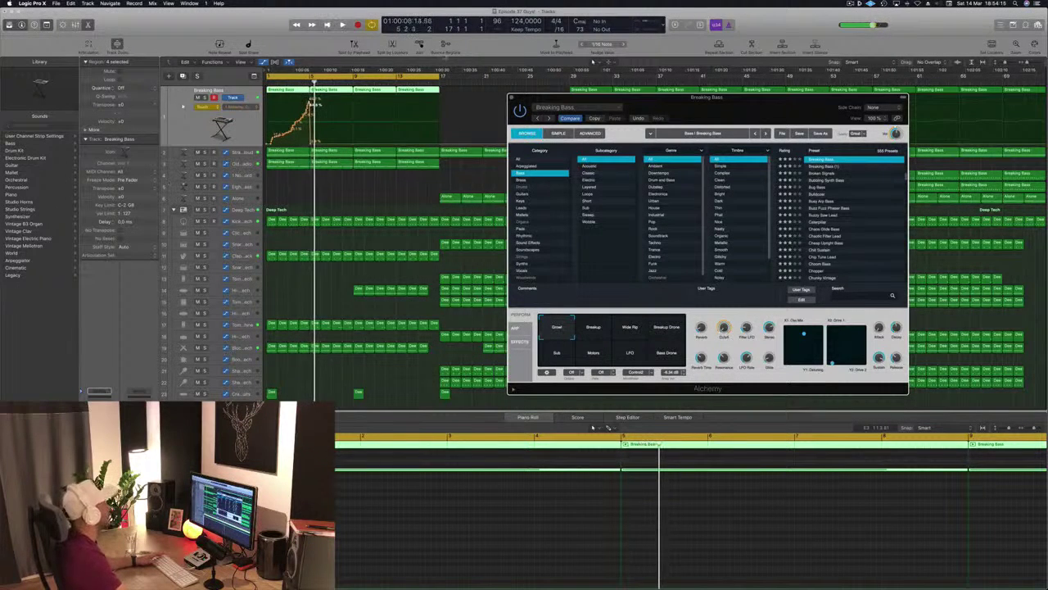
- Simplify the recorded Cutoff automation into a slightly bent ramp that drops at bar 5, and set the Breaking Bass automation mode to Read
{"action": "left_click", "coordinate": [273, 141]}
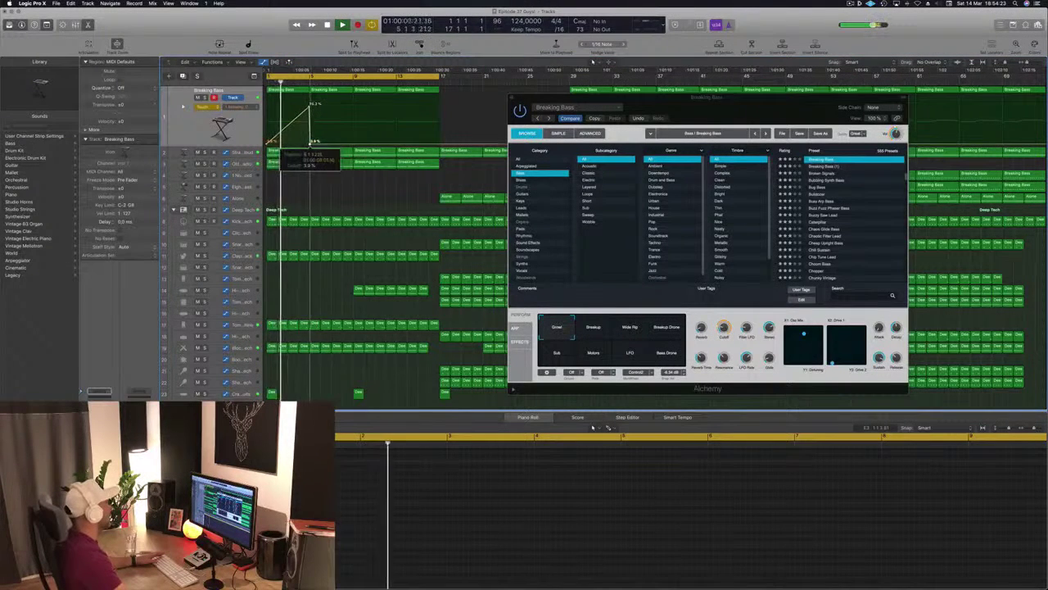
{"action": "left_click", "coordinate": [204, 106]}
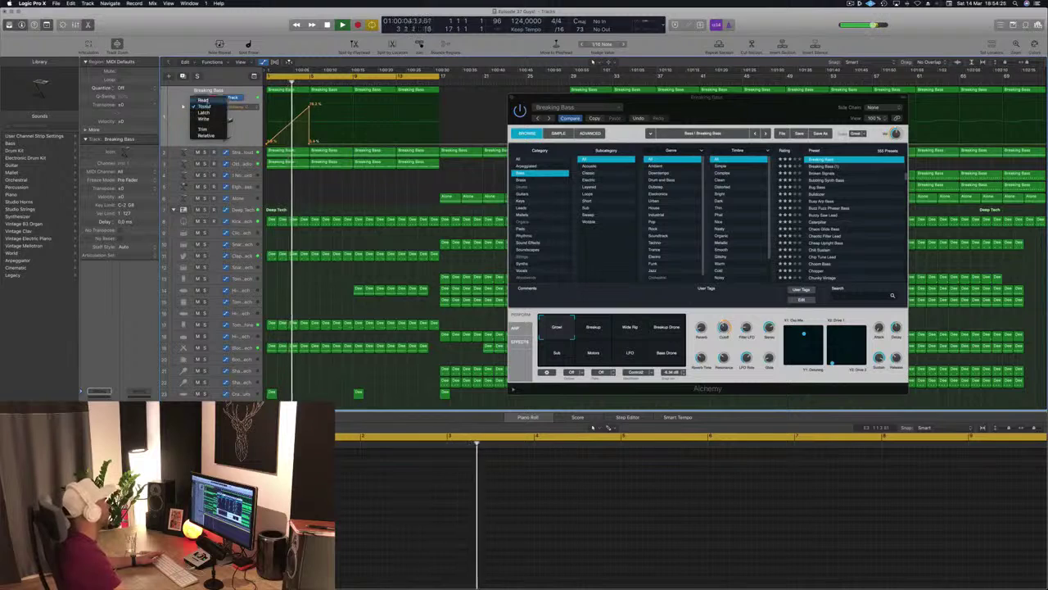
{"action": "left_click", "coordinate": [203, 100]}
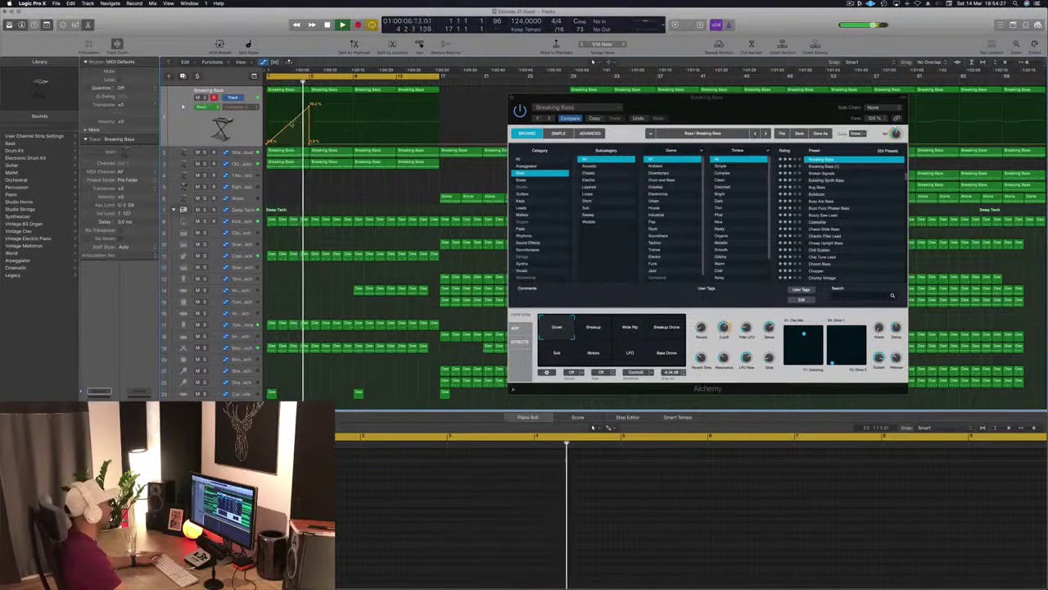
{"action": "left_click_drag", "start_coordinate": [304, 111], "coordinate": [305, 114]}
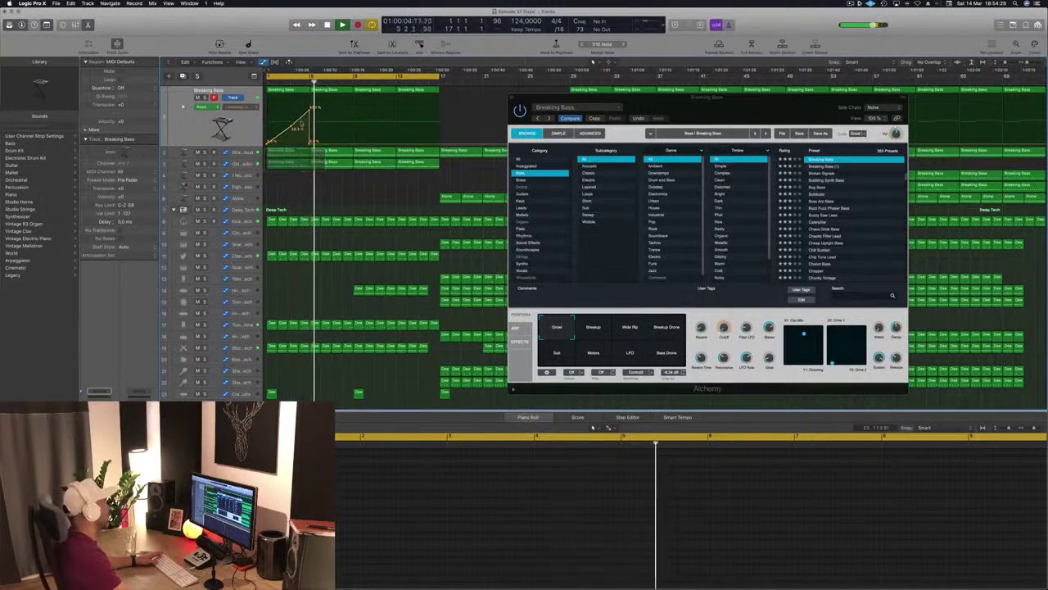
- Listen to the Cutoff ramp on the Breaking Bass track, restarting playback from bar 1
{"action": "key", "text": "space"}
{"action": "key", "text": "space"}
{"action": "left_click", "coordinate": [255, 119]}
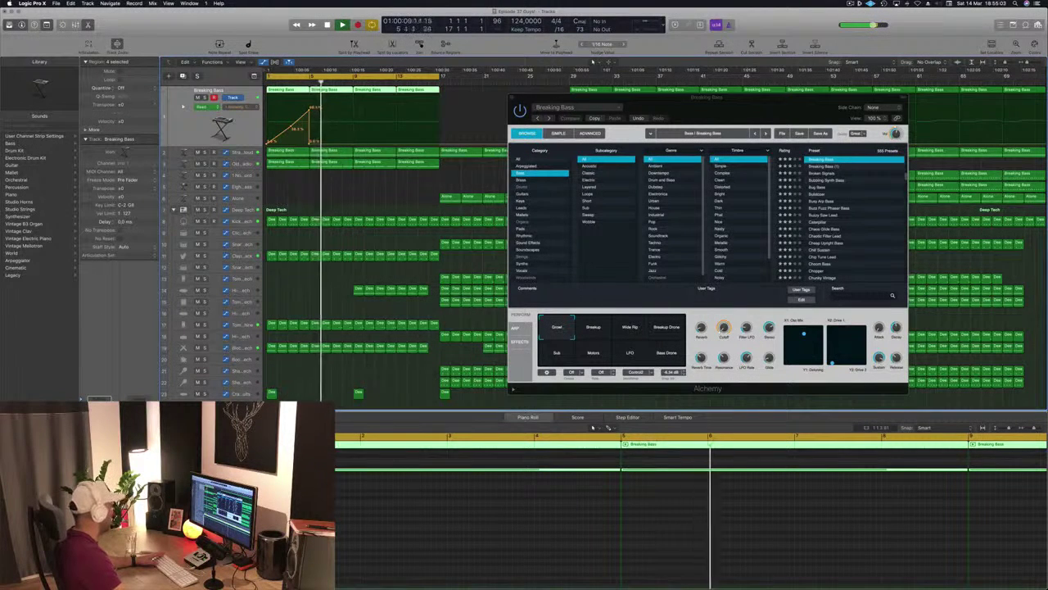
{"action": "key", "text": "Return"}
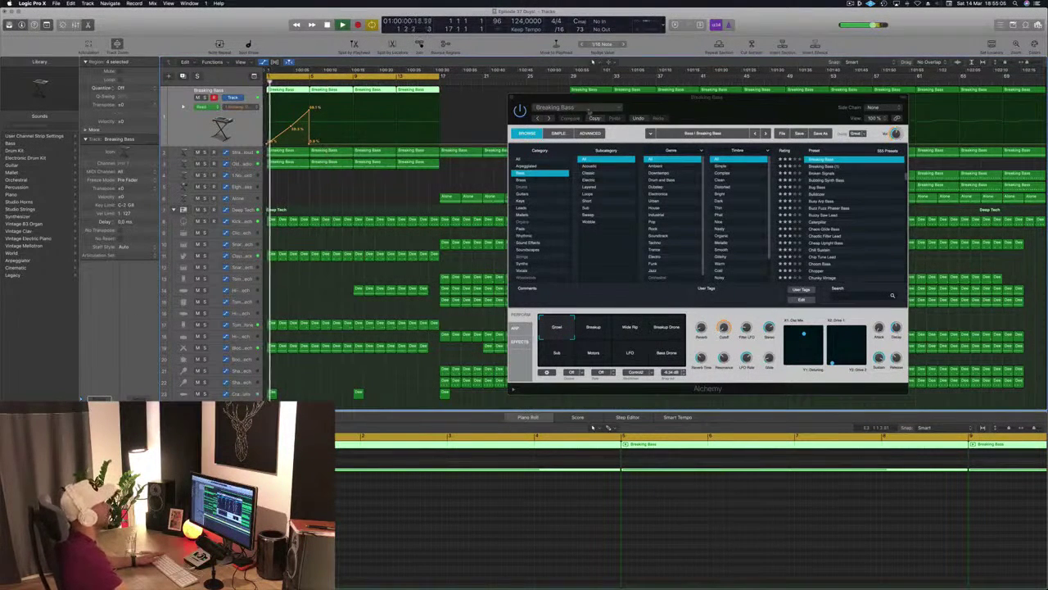
- Add a second Cutoff ramp on the Breaking Bass track, rising from bar 9 to about 72% and dropping straight down at bar 13
{"action": "left_click_drag", "start_coordinate": [591, 98], "coordinate": [670, 106]}
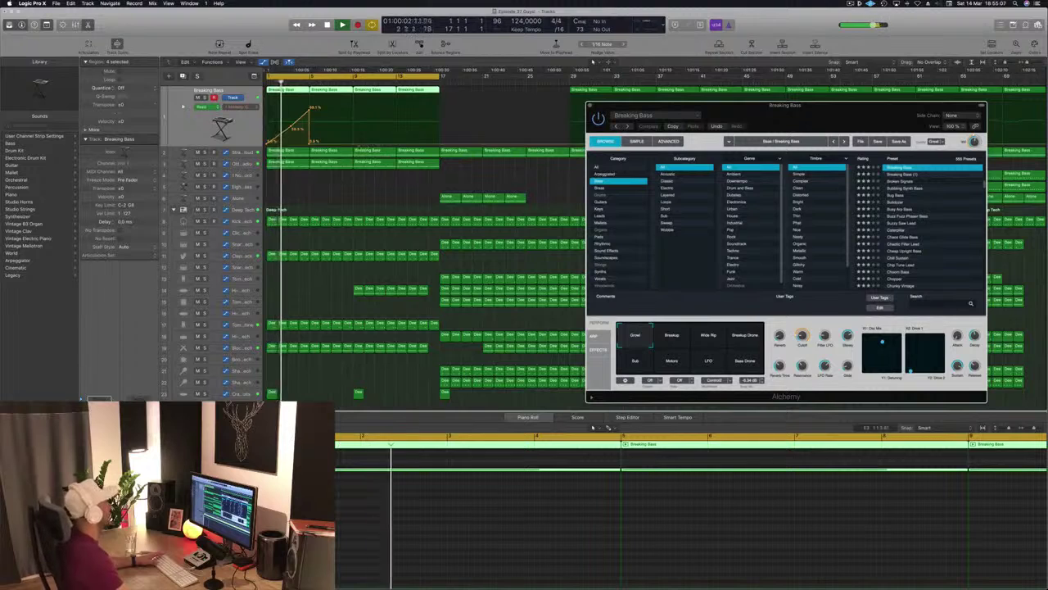
{"action": "left_click", "coordinate": [353, 145]}
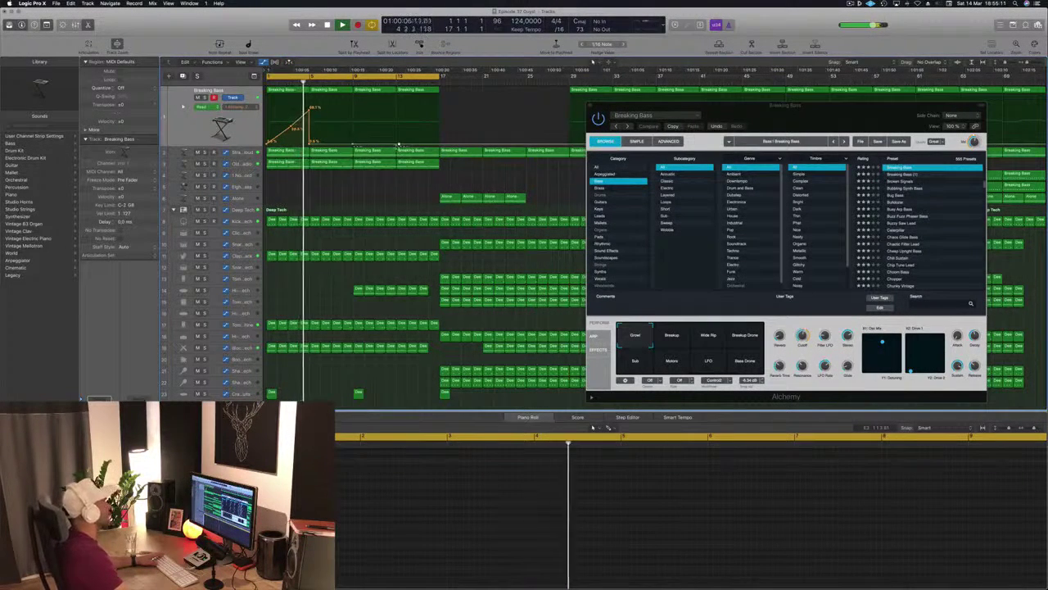
{"action": "left_click_drag", "start_coordinate": [396, 144], "coordinate": [395, 107]}
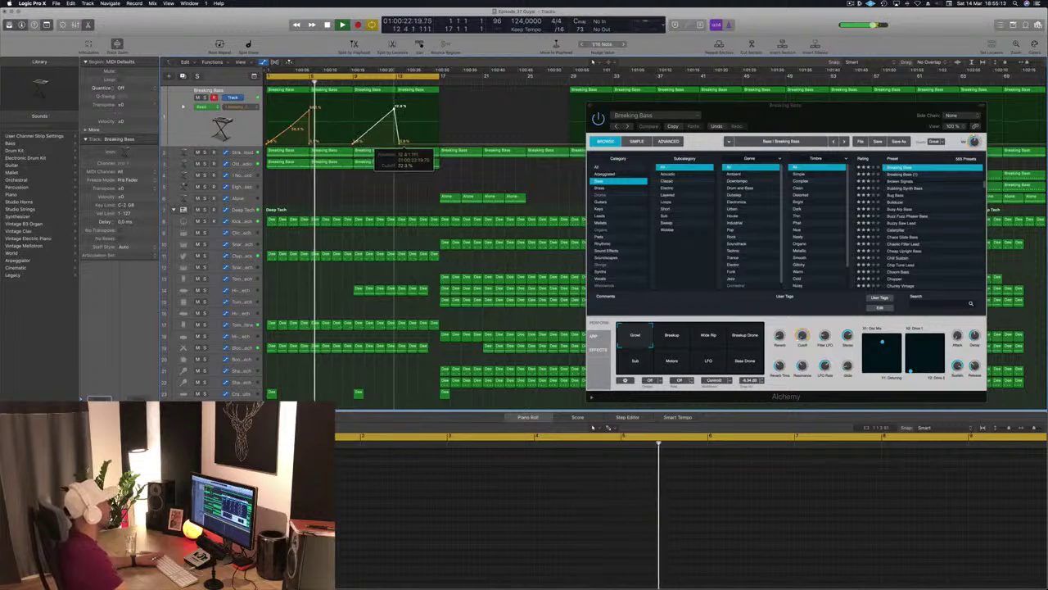
{"action": "left_click", "coordinate": [398, 143]}
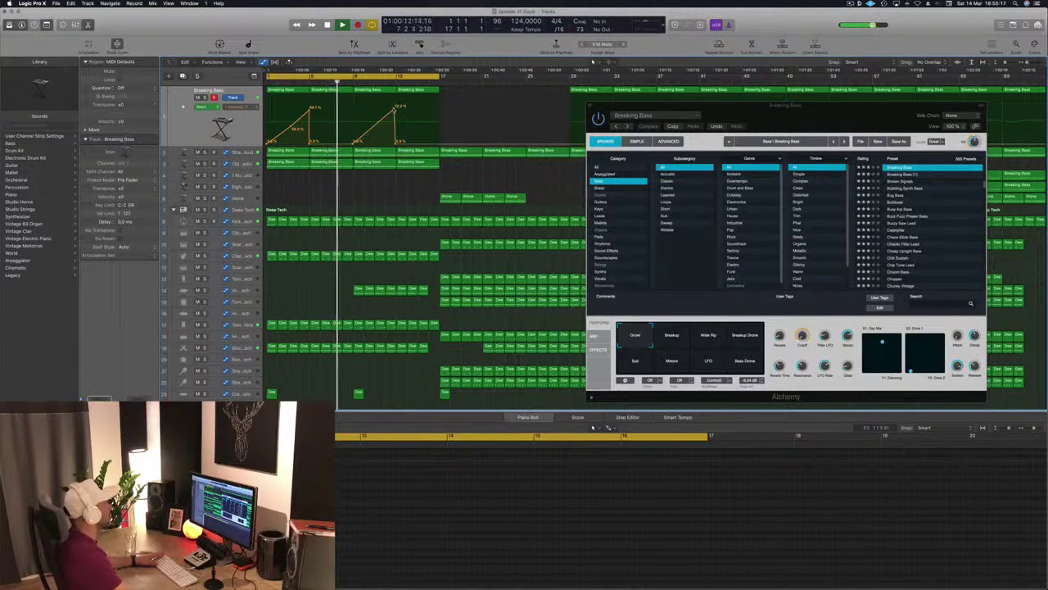
{"action": "left_click_drag", "start_coordinate": [394, 110], "coordinate": [395, 109]}
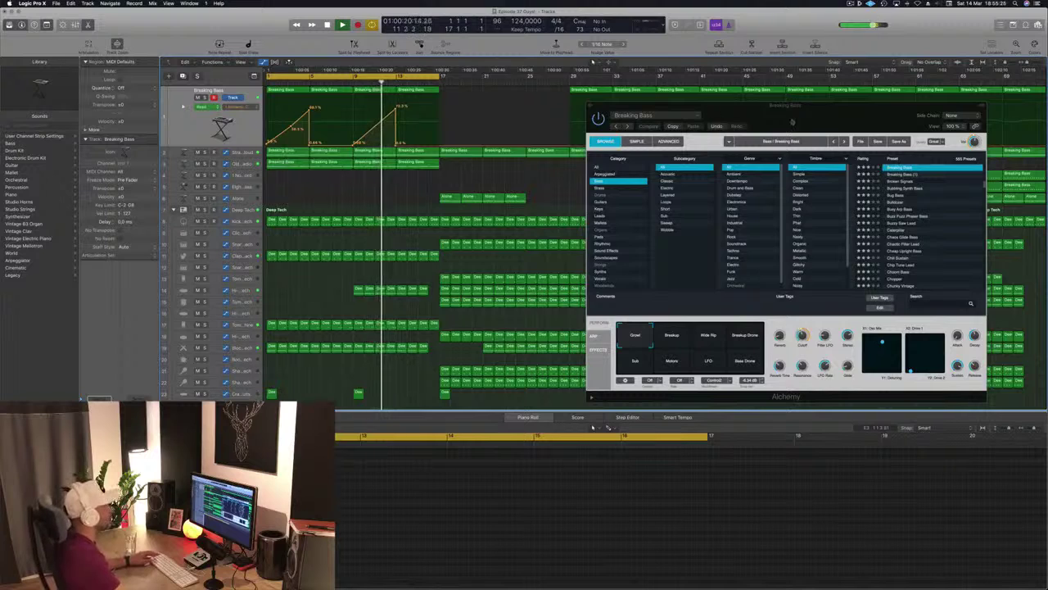
- Change the second Cutoff ramp's sudden drop at bar 13 into a gradual fall ending at bar 17
{"action": "left_click_drag", "start_coordinate": [792, 122], "coordinate": [988, 133]}
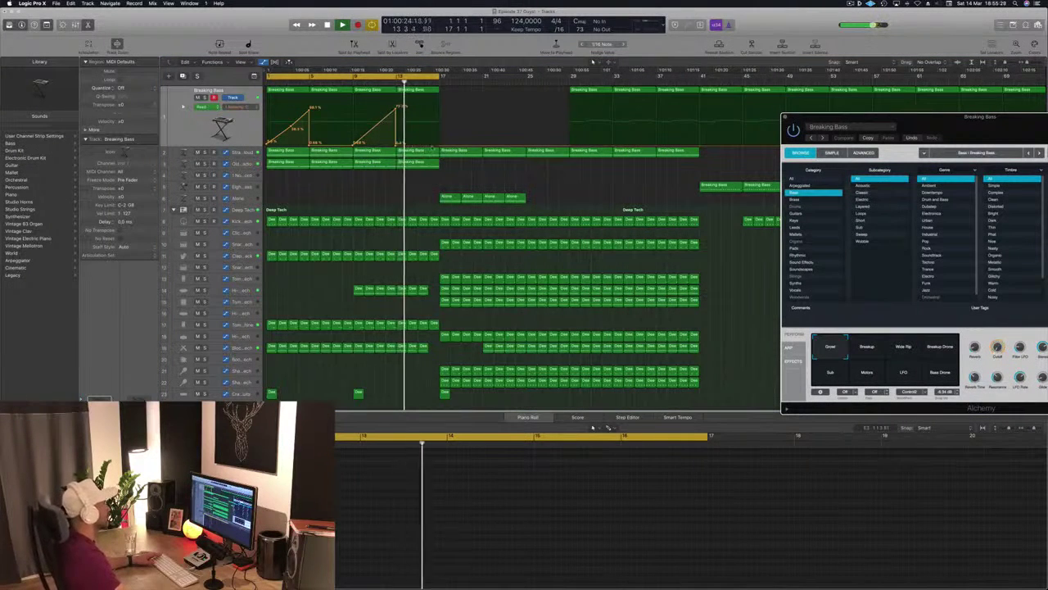
{"action": "left_click", "coordinate": [439, 147]}
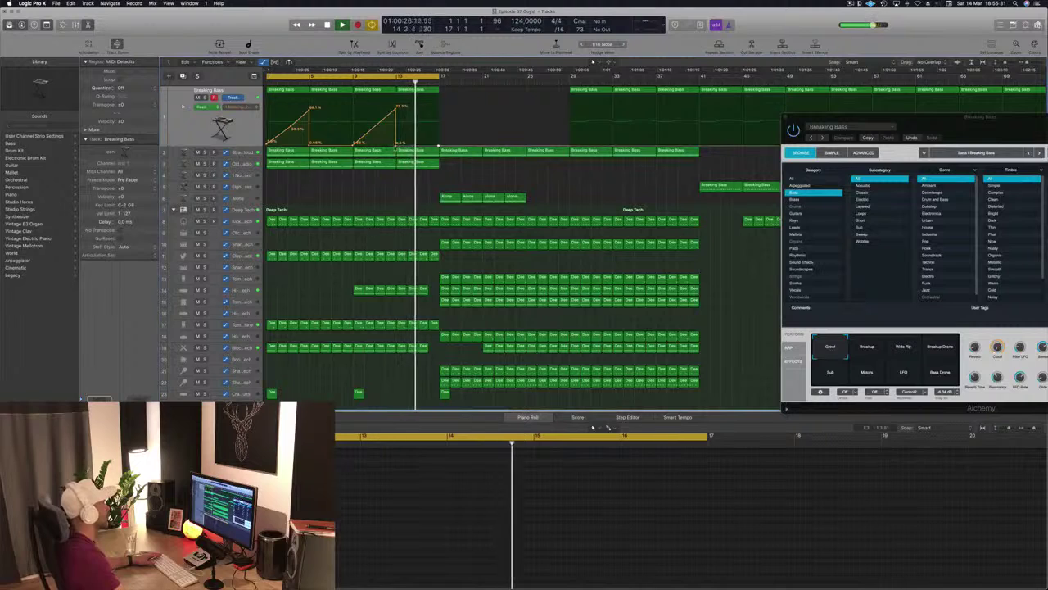
{"action": "left_click", "coordinate": [397, 147]}
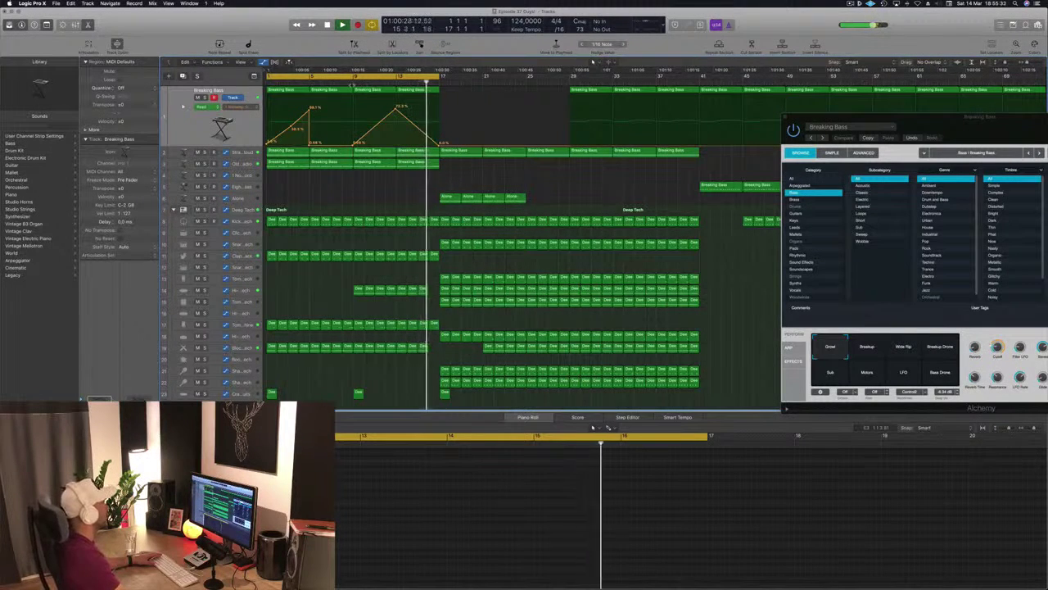
- Audition the Strange Voice Cloud track in solo, unsolo it, and select the Old Time Radio track
{"action": "left_click", "coordinate": [251, 153]}
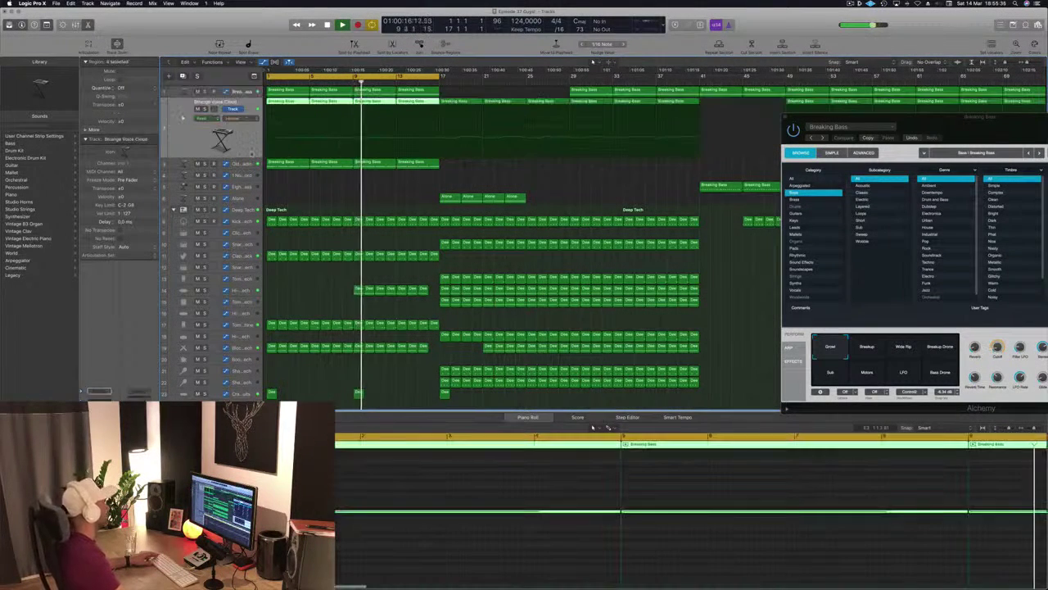
{"action": "left_click", "coordinate": [205, 109]}
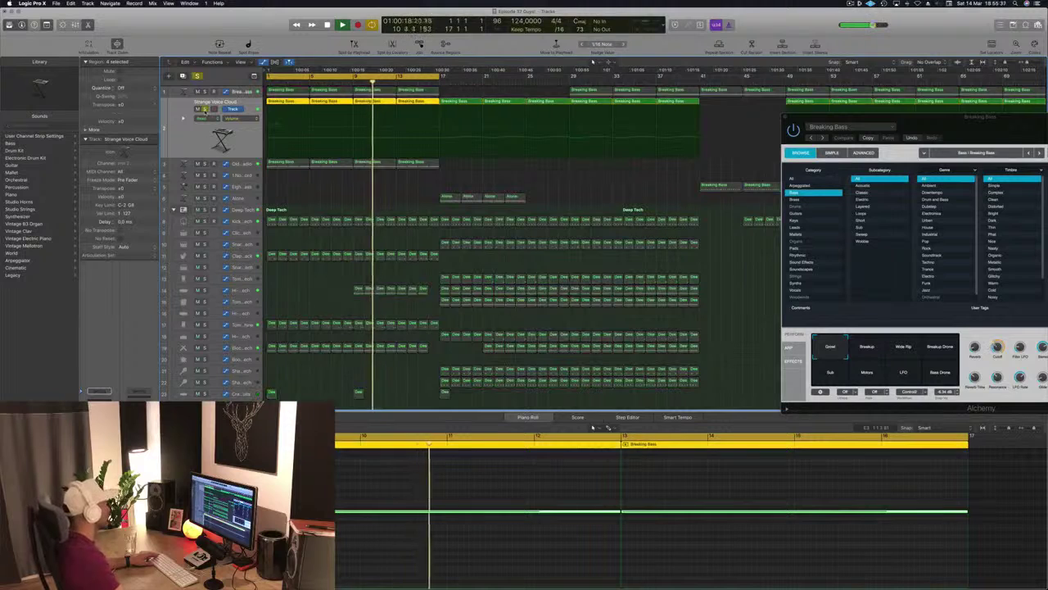
{"action": "left_click", "coordinate": [205, 109]}
{"action": "left_click", "coordinate": [246, 166]}
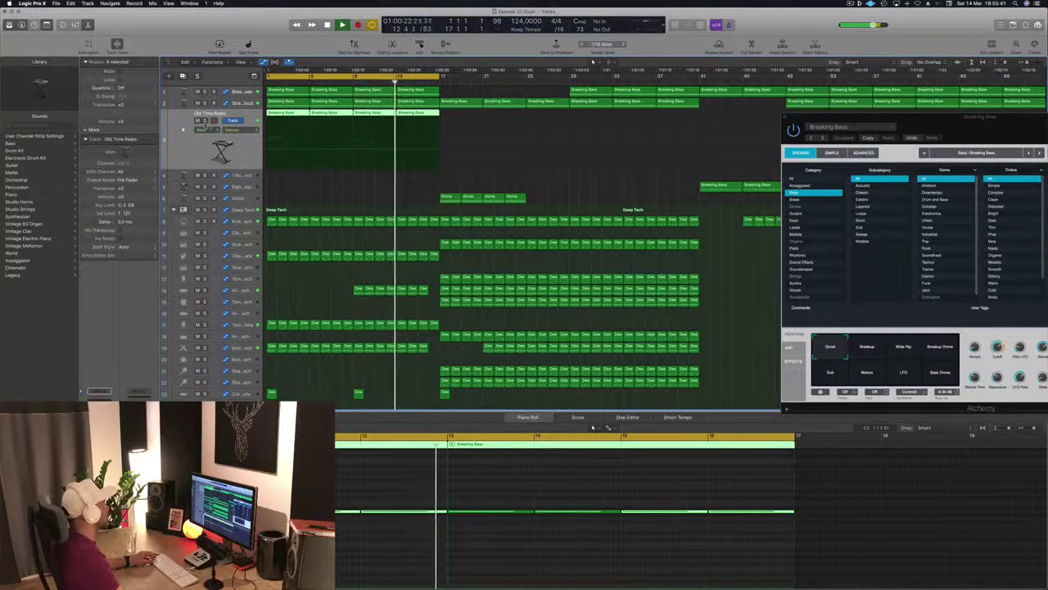
- Replace the Breaking Bass and Strange Voice Cloud regions in bars 17 to 33 with copies of the first three tracks' intro regions
{"action": "left_click", "coordinate": [462, 103]}
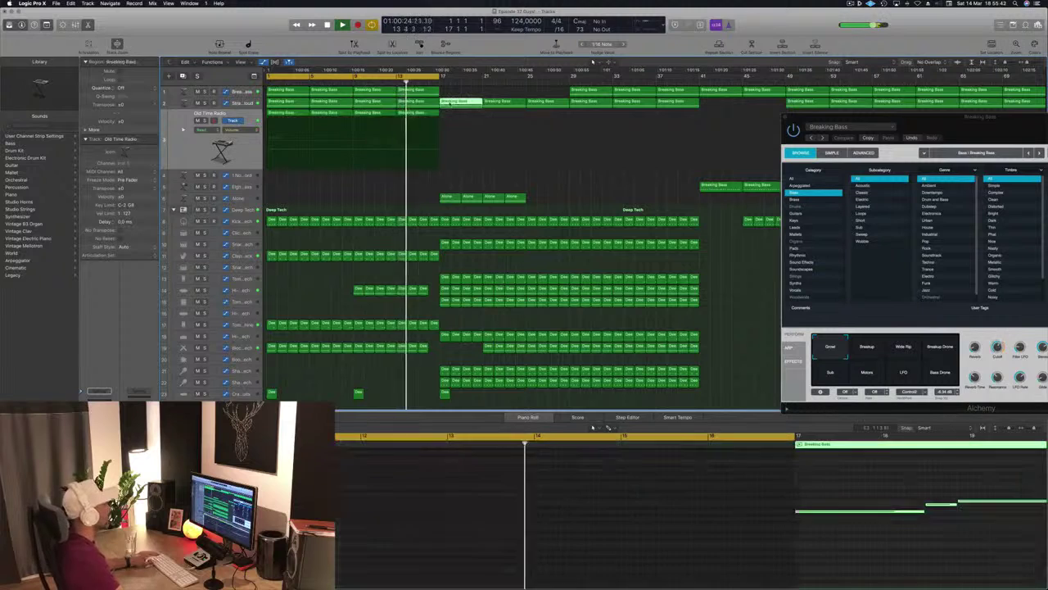
{"action": "key", "text": "Delete"}
{"action": "left_click_drag", "start_coordinate": [481, 92], "coordinate": [592, 104]}
{"action": "key", "text": "Delete"}
{"action": "left_click_drag", "start_coordinate": [434, 112], "coordinate": [610, 77]}
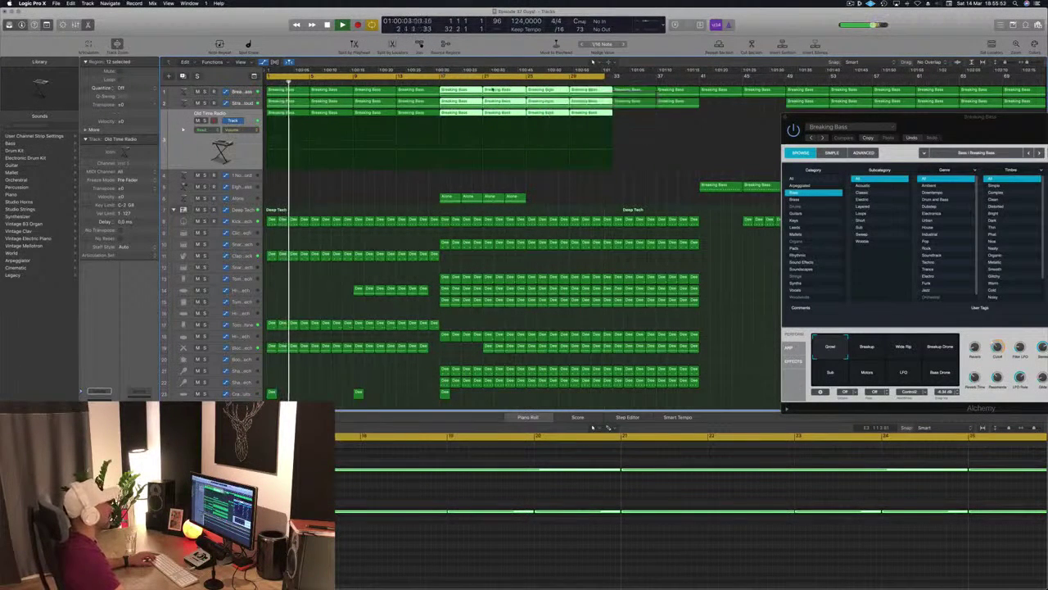
- Set the cycle range to bars 17 to 33 and start playback from there
{"action": "left_click", "coordinate": [451, 78]}
{"action": "left_click_drag", "start_coordinate": [440, 78], "coordinate": [607, 90]}
{"action": "left_click_drag", "start_coordinate": [612, 90], "coordinate": [611, 88]}
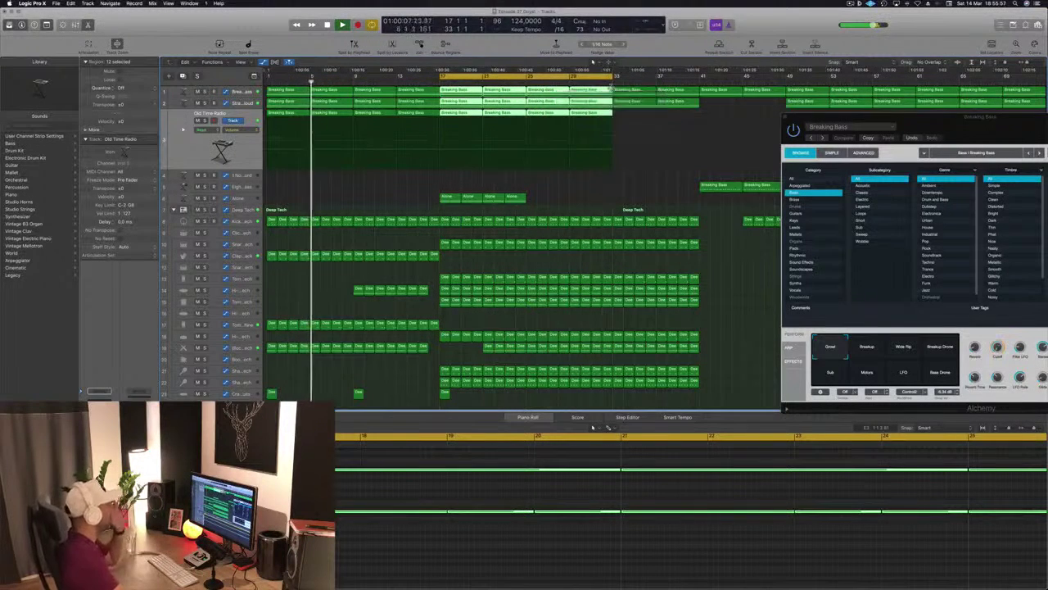
{"action": "key", "text": "space"}
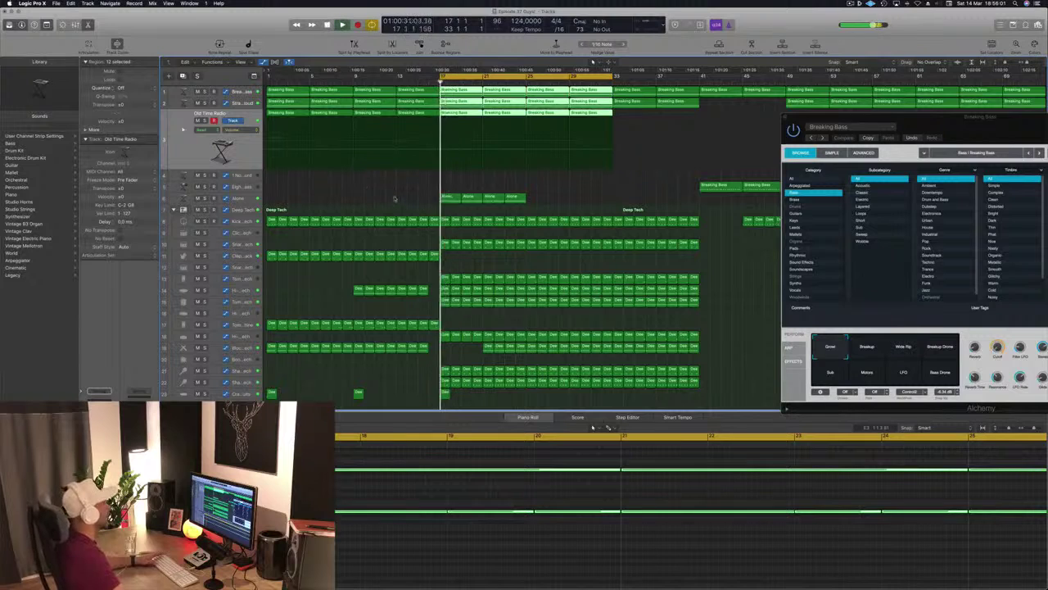
- Delete the Alone track's four regions starting at bar 17, and bring the Alchemy synth window fully into view
{"action": "left_click_drag", "start_coordinate": [395, 198], "coordinate": [526, 199]}
{"action": "key", "text": "Delete"}
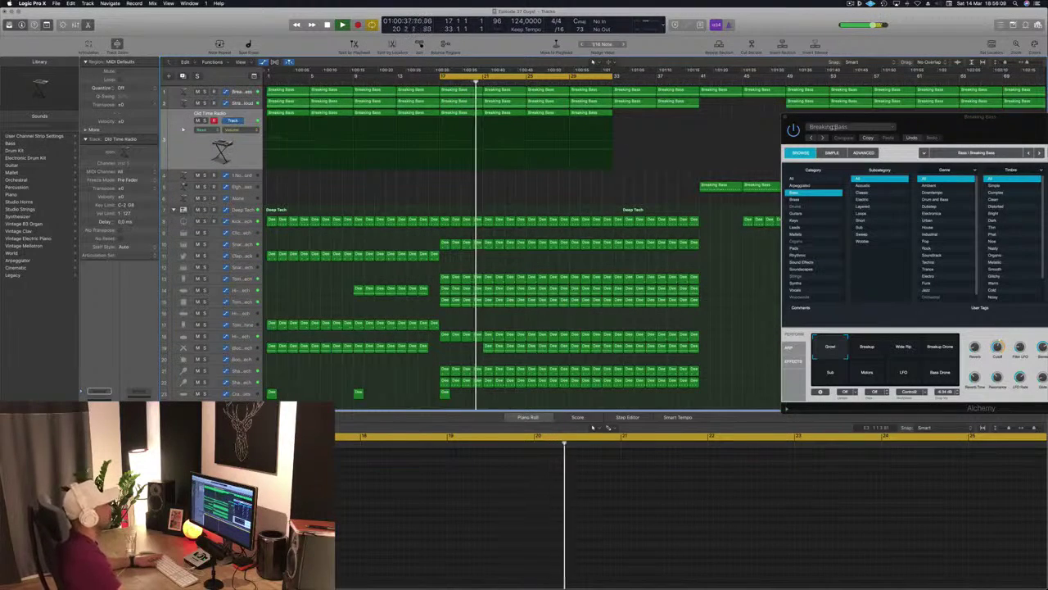
{"action": "left_click_drag", "start_coordinate": [806, 119], "coordinate": [550, 179]}
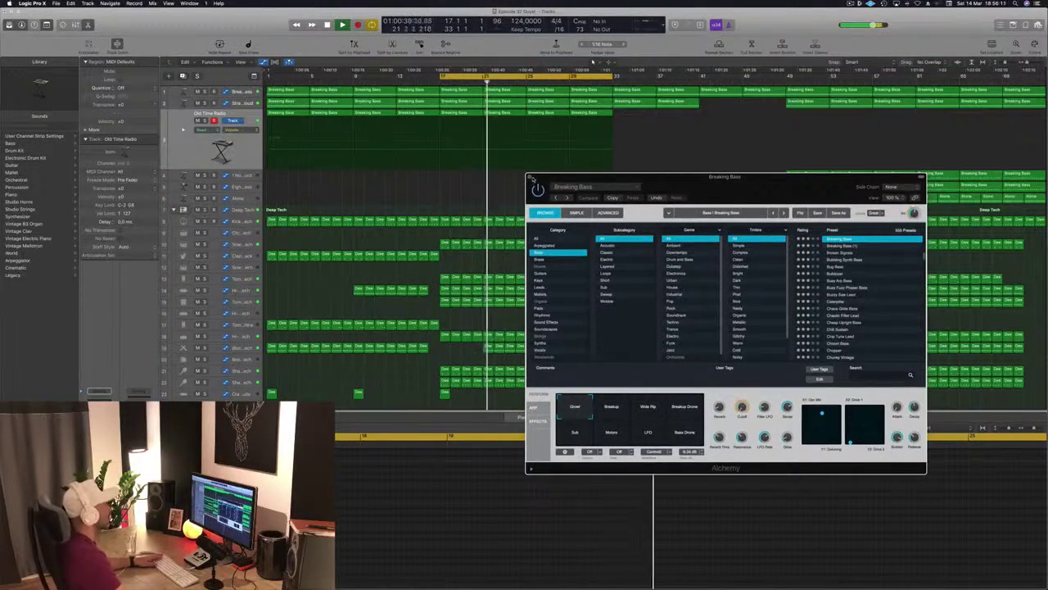
- Close the Alchemy window and restart playback from bar 17
{"action": "left_click", "coordinate": [530, 177]}
{"action": "key", "text": "space"}
{"action": "key", "text": "space"}
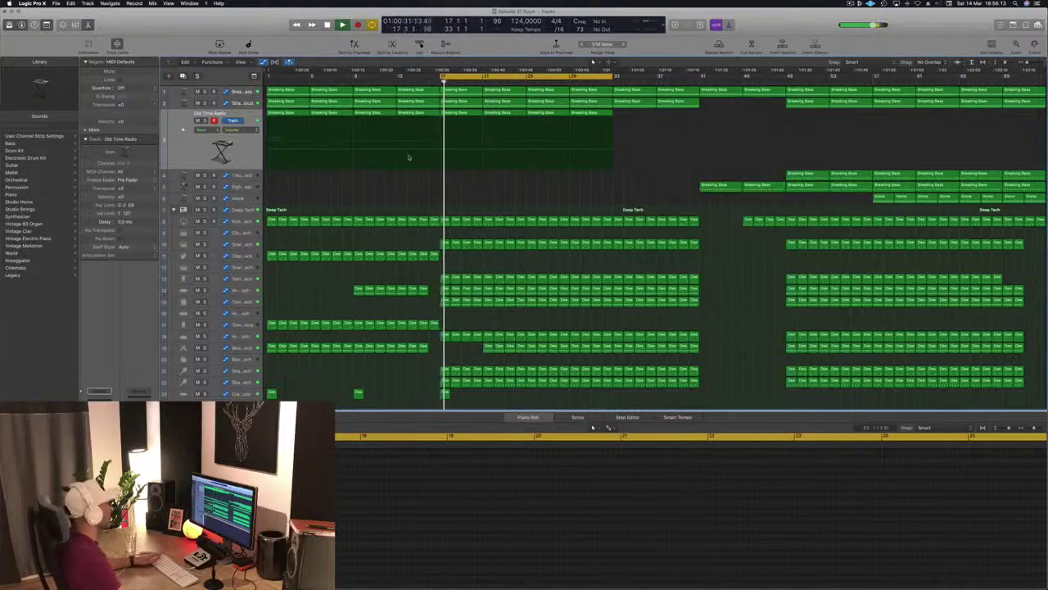
- Try deleting the Block track's four regions in bars 21 to 25, and undo the deletion
{"action": "scroll", "coordinate": [409, 158], "scroll_direction": "down", "scroll_amount": 4}
{"action": "scroll", "coordinate": [408, 158], "scroll_direction": "down", "scroll_amount": 1}
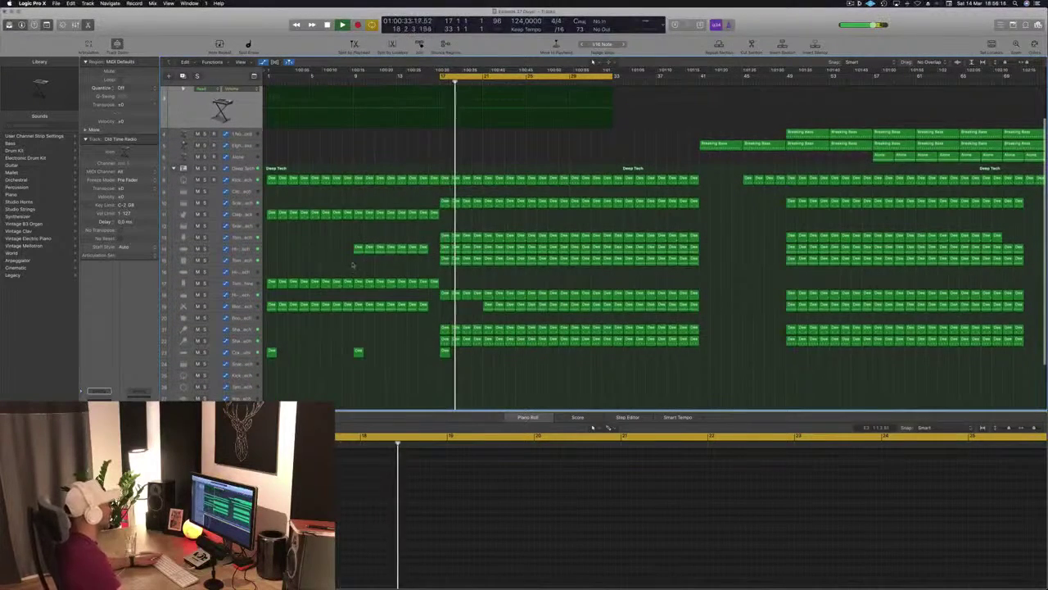
{"action": "left_click_drag", "start_coordinate": [477, 311], "coordinate": [519, 318]}
{"action": "key", "text": "Delete"}
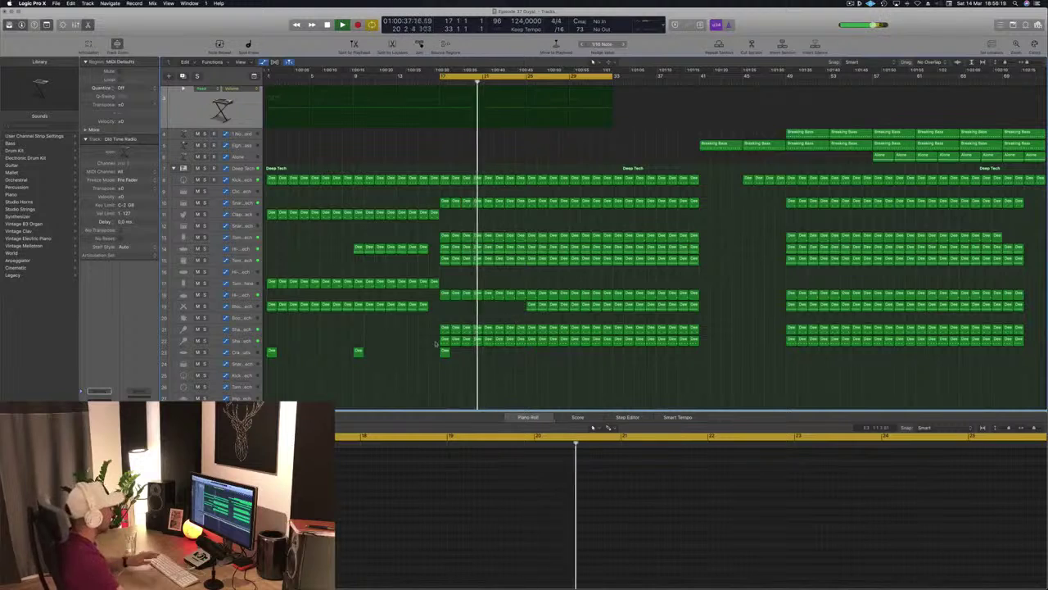
{"action": "key", "text": "super+z"}
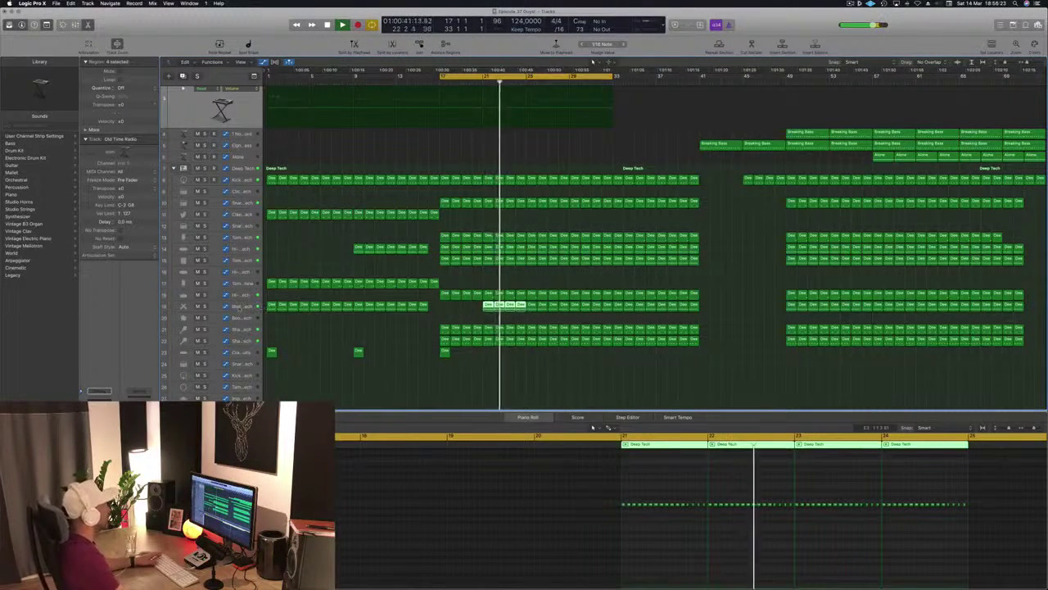
- Draw low-cut frequency automation on the Block track, rising from 20 Hz at bar 21 to a peak at bar 25 and back to 20 Hz at bar 29
{"action": "left_click", "coordinate": [241, 306]}
{"action": "left_click", "coordinate": [482, 310]}
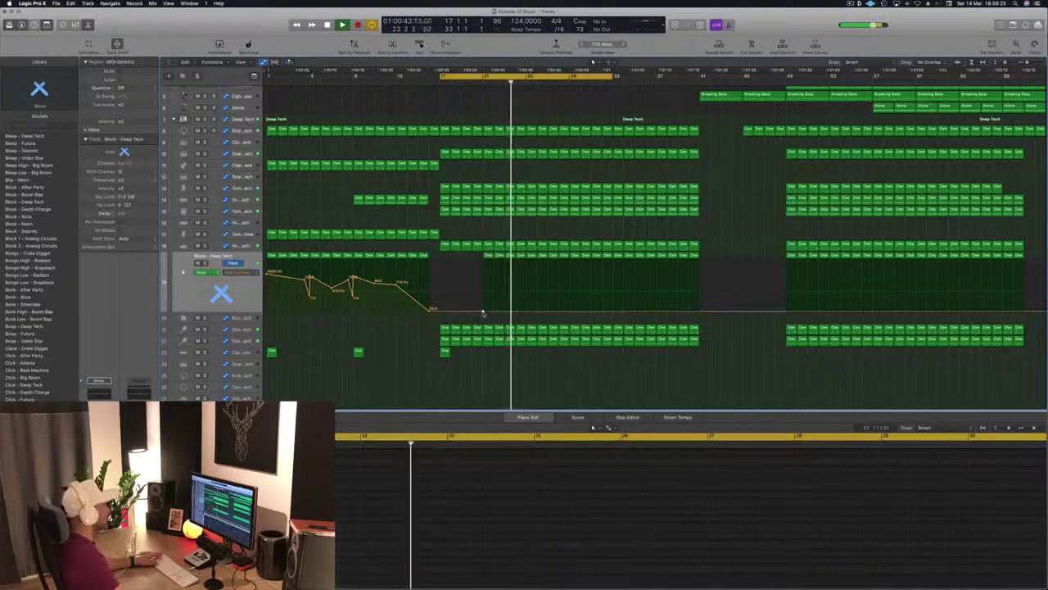
{"action": "left_click", "coordinate": [579, 311]}
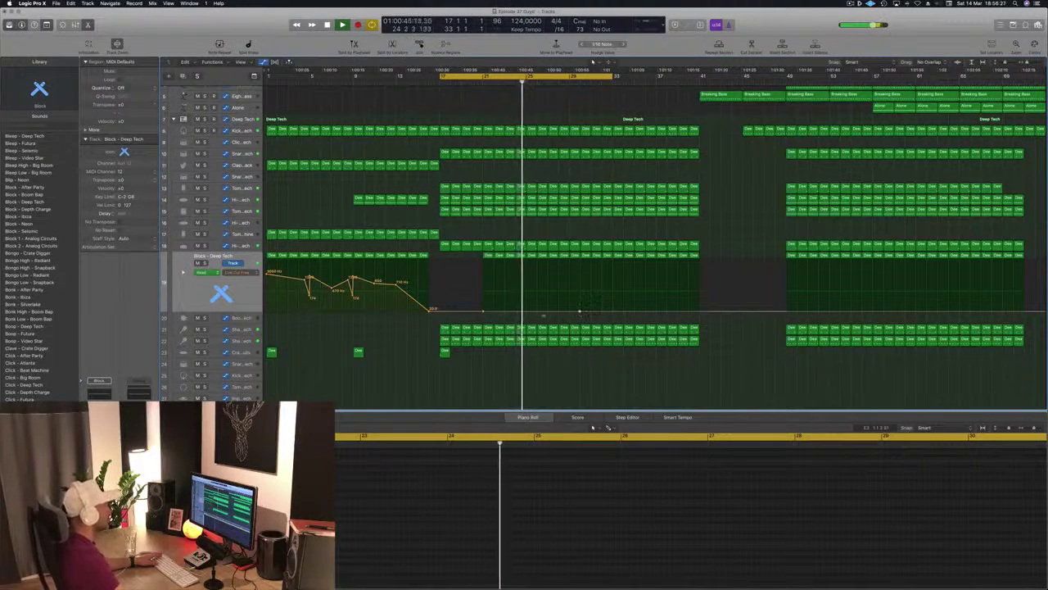
{"action": "left_click_drag", "start_coordinate": [528, 312], "coordinate": [529, 275]}
{"action": "left_click", "coordinate": [442, 82]}
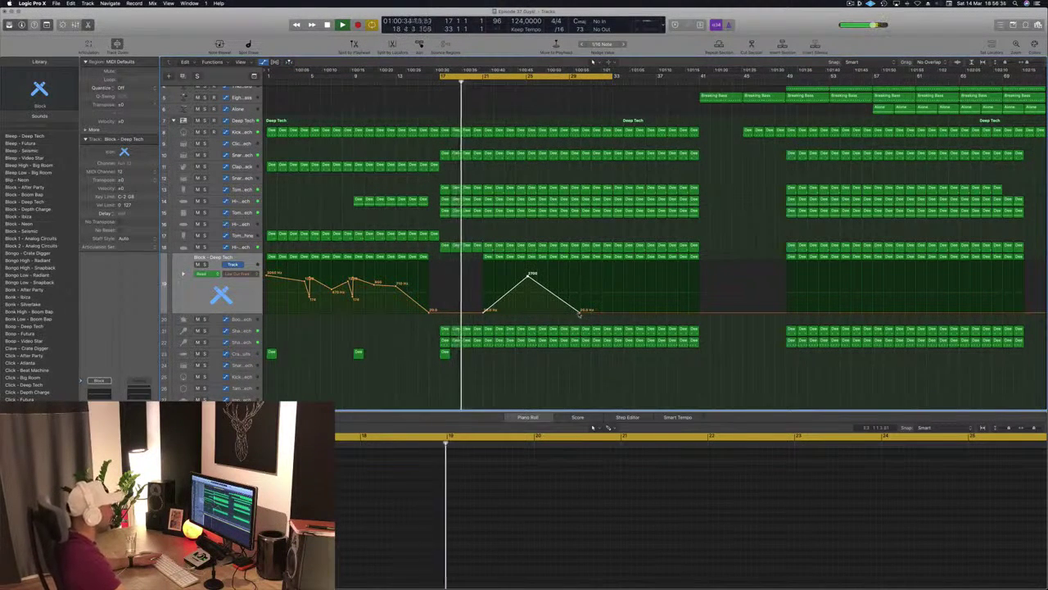
{"action": "left_click_drag", "start_coordinate": [574, 312], "coordinate": [567, 312]}
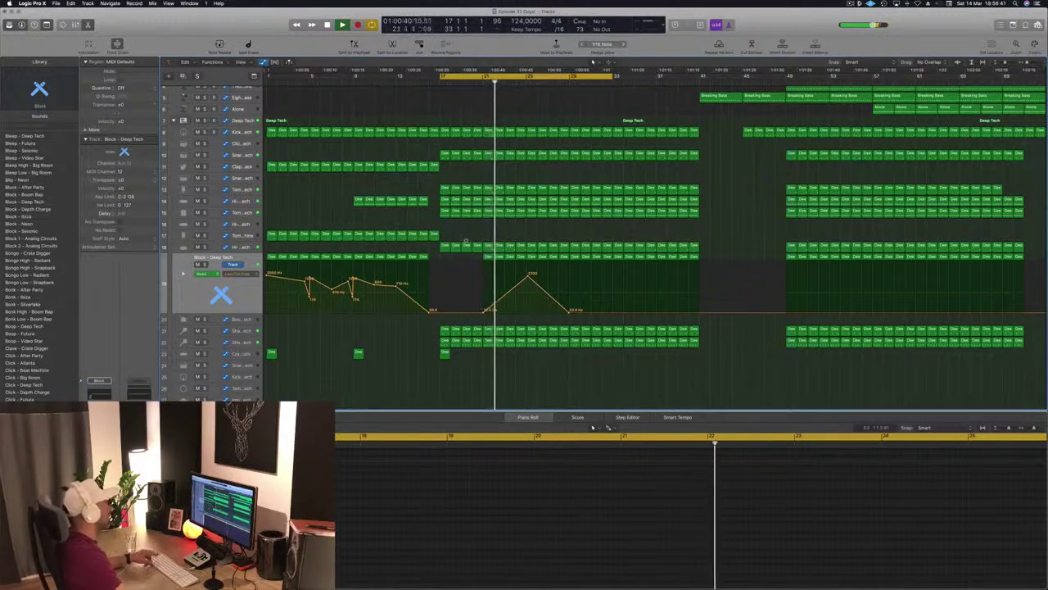
- Play back bars 17 to 33 to check the new Block filter sweep against the whole arrangement
{"action": "scroll", "coordinate": [529, 145], "scroll_direction": "up", "scroll_amount": 4}
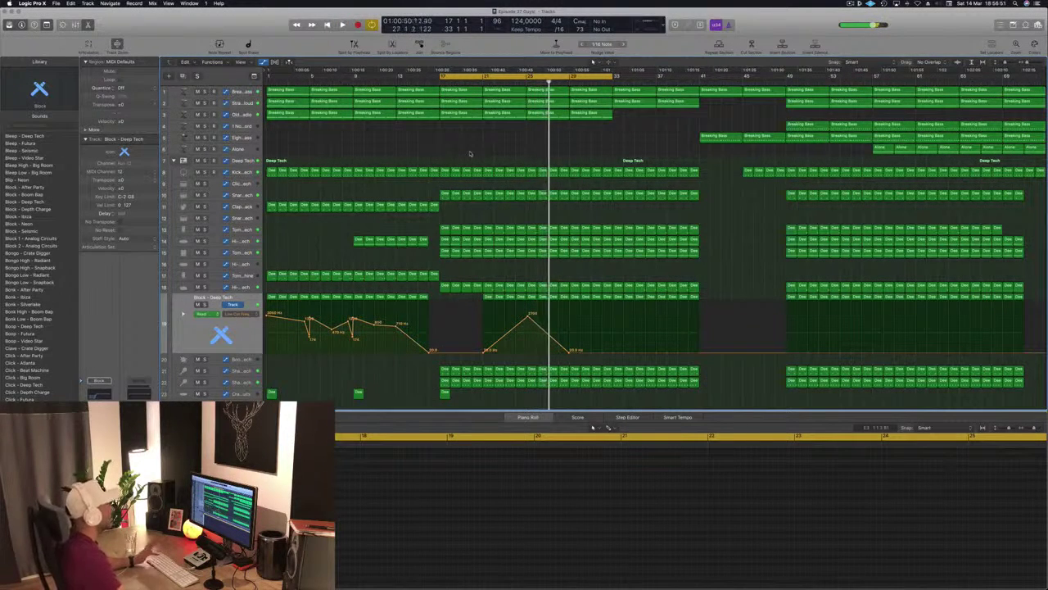
{"action": "key", "text": "space"}
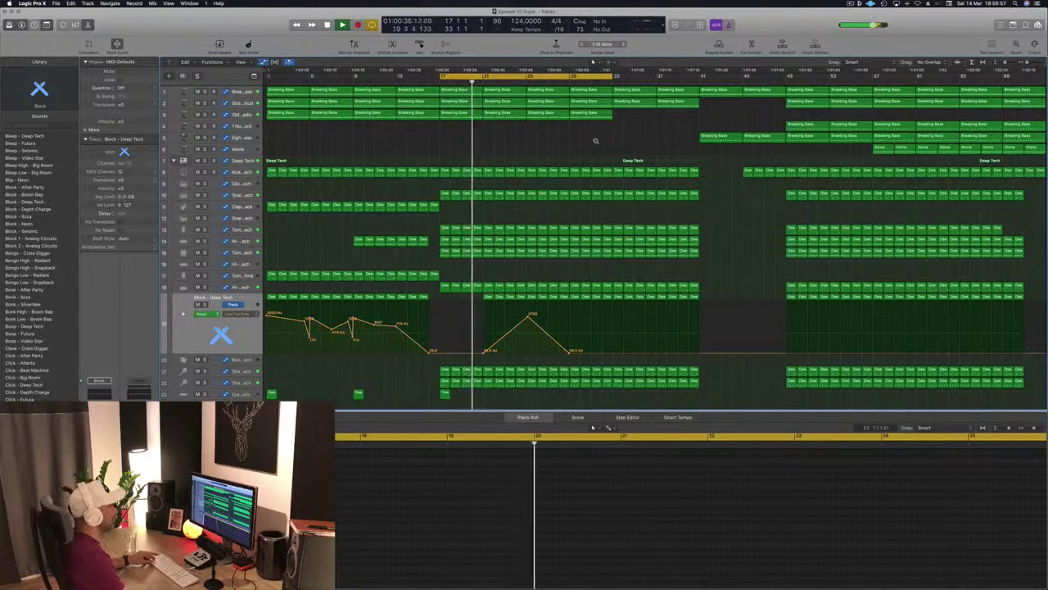
{"action": "scroll", "coordinate": [729, 149], "scroll_direction": "right", "scroll_amount": 1}
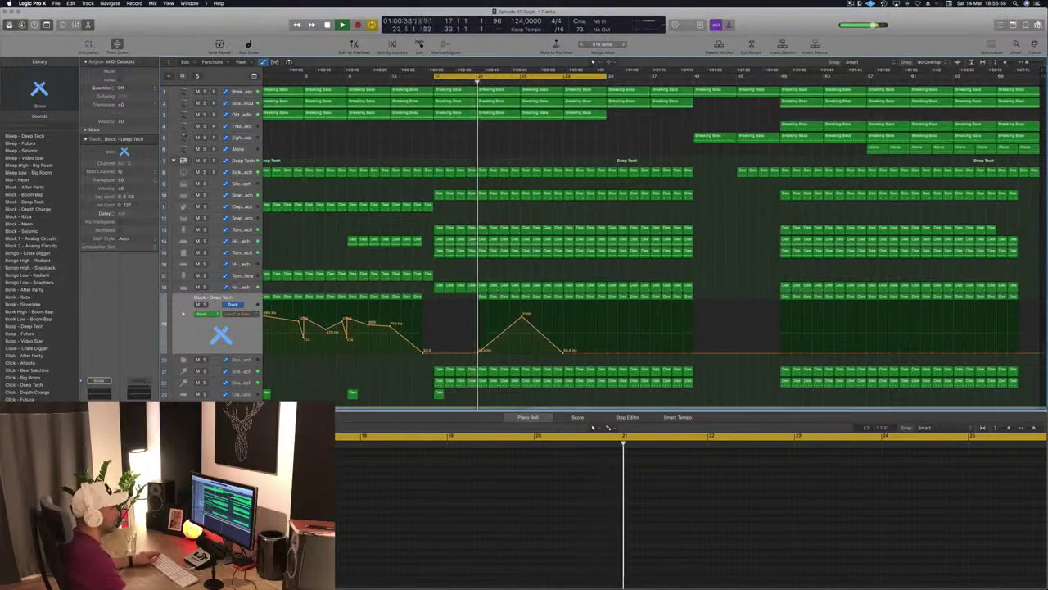
{"action": "left_click_drag", "start_coordinate": [1042, 80], "coordinate": [1046, 81]}
{"action": "scroll", "coordinate": [402, 150], "scroll_direction": "left", "scroll_amount": 10}
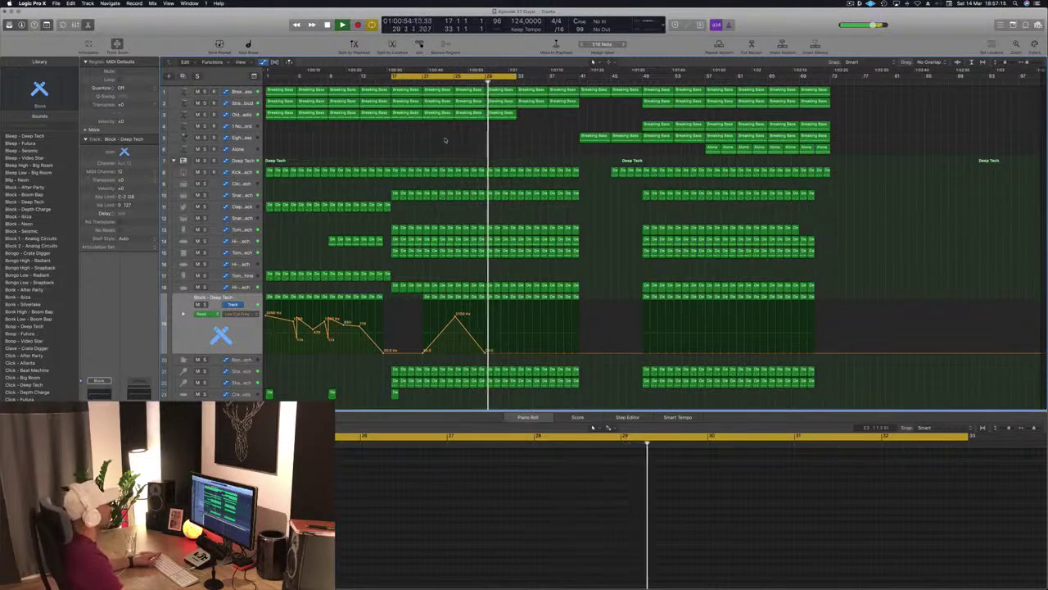
- Reshape the Breaking Bass track's automation so it drops straight down after the 72.3 % peak at bar 29
{"action": "left_click", "coordinate": [242, 92]}
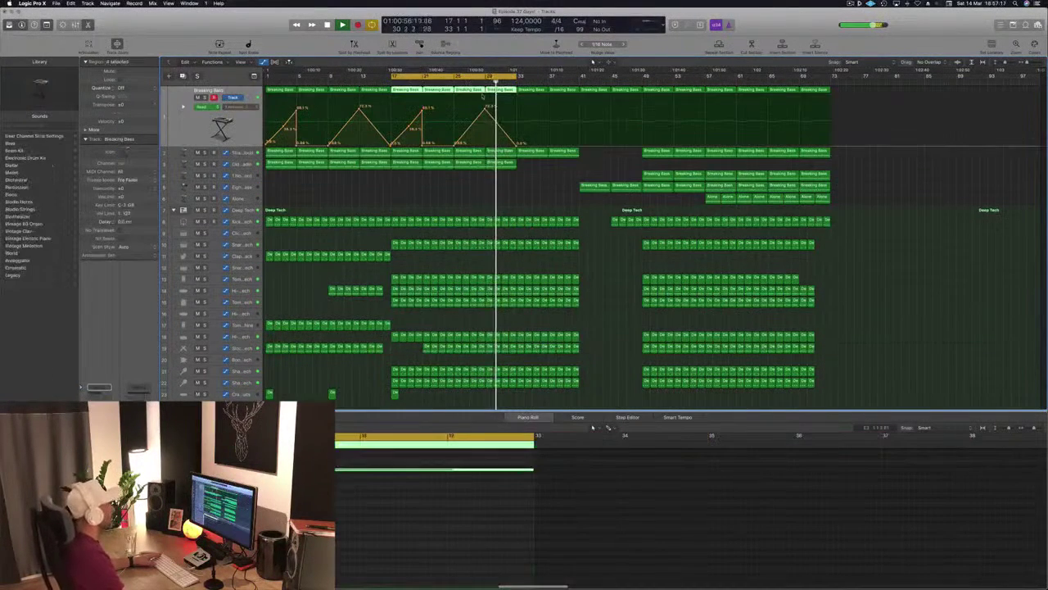
{"action": "left_click", "coordinate": [489, 115]}
{"action": "left_click_drag", "start_coordinate": [489, 115], "coordinate": [488, 146]}
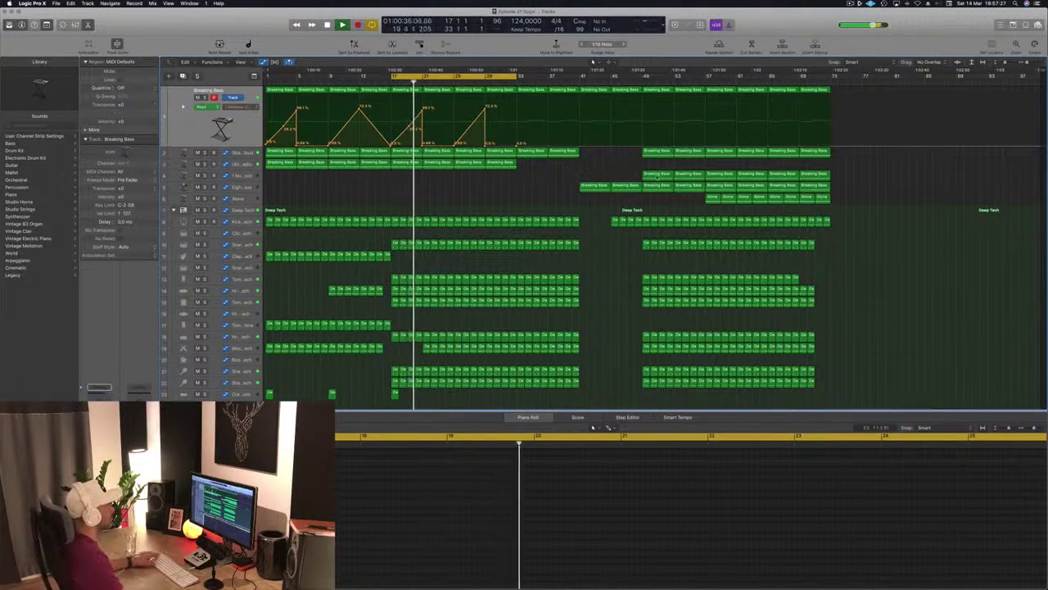
- Try a copy of the 1 Note Chord track's first region at bar 25, and delete it
{"action": "left_click", "coordinate": [657, 174]}
{"action": "left_click_drag", "start_coordinate": [656, 176], "coordinate": [469, 176]}
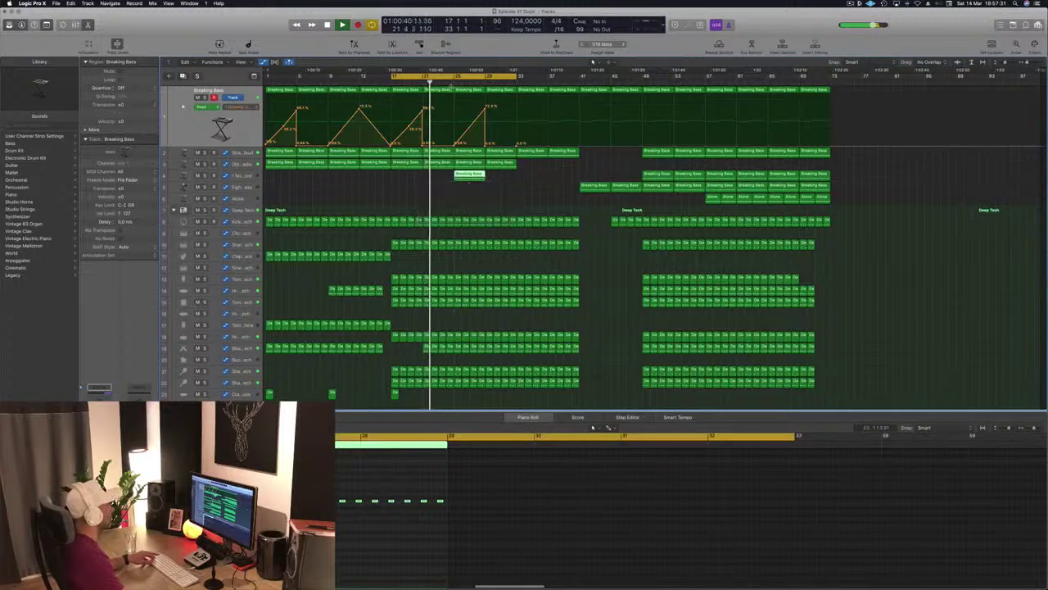
{"action": "left_click", "coordinate": [235, 175]}
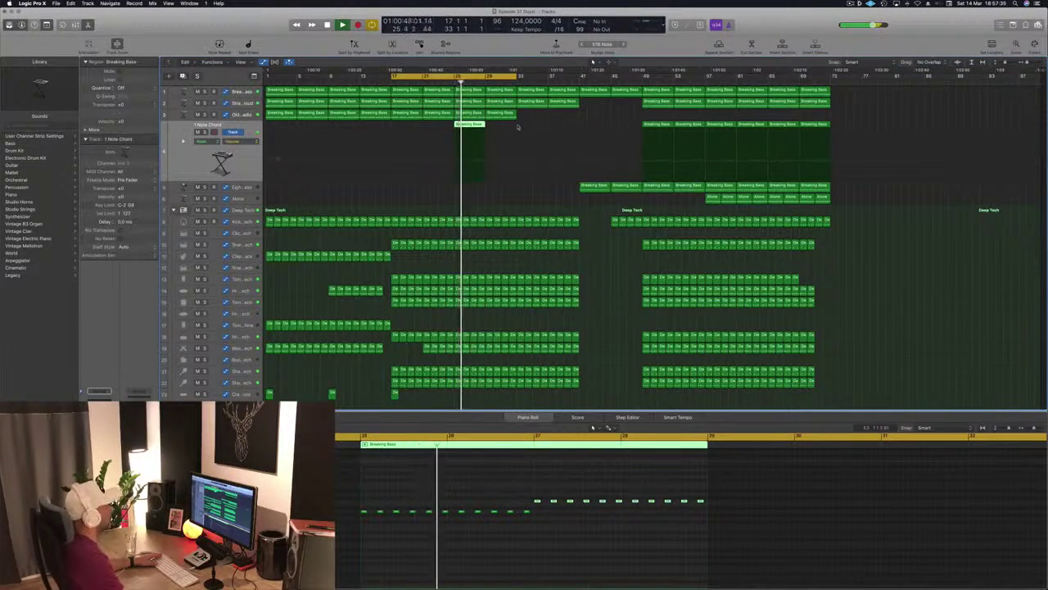
{"action": "key", "text": "Delete"}
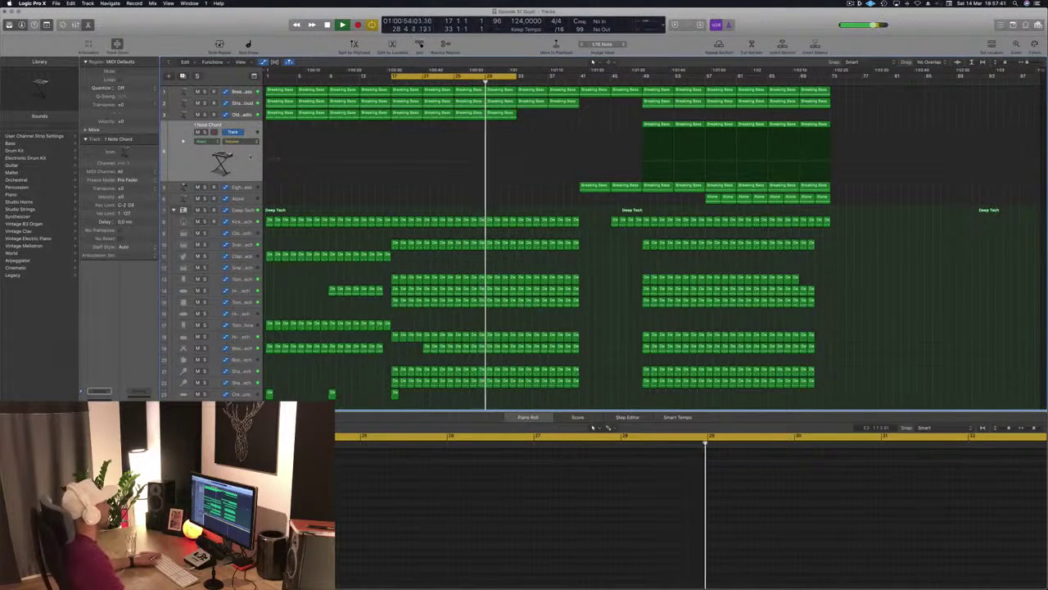
- Create a new instrument track below Old Time Radio and copy its region at bar 17 onto it
{"action": "left_click", "coordinate": [233, 112]}
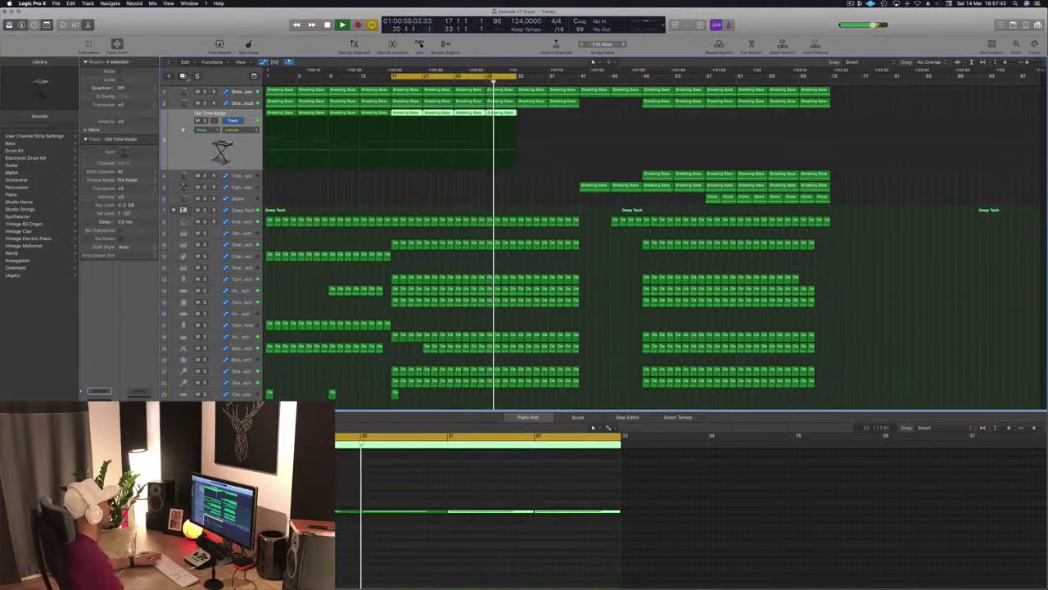
{"action": "key", "text": "alt+super+s"}
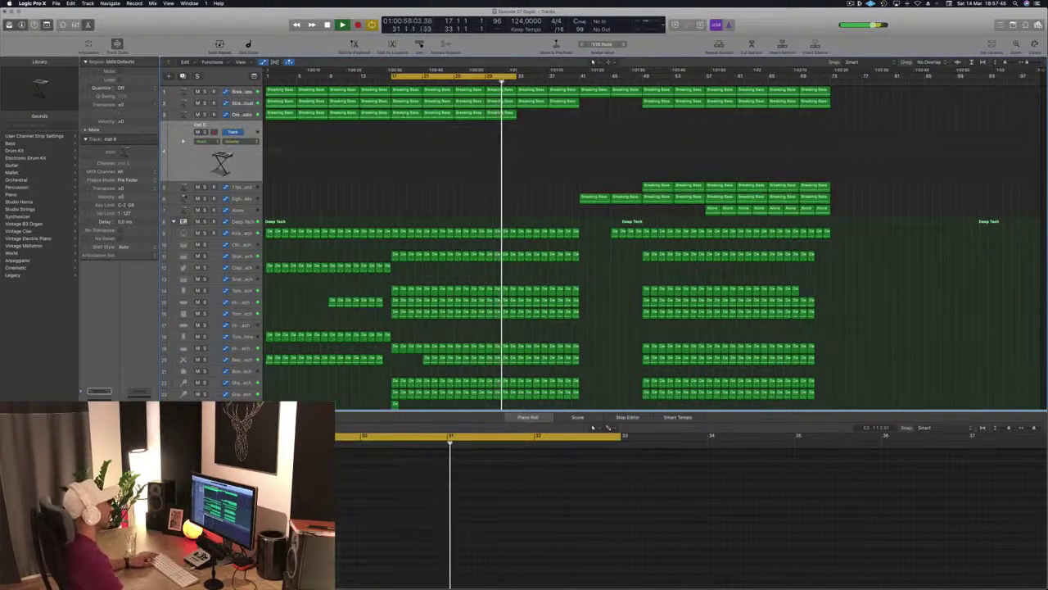
{"action": "left_click_drag", "start_coordinate": [402, 114], "coordinate": [402, 125]}
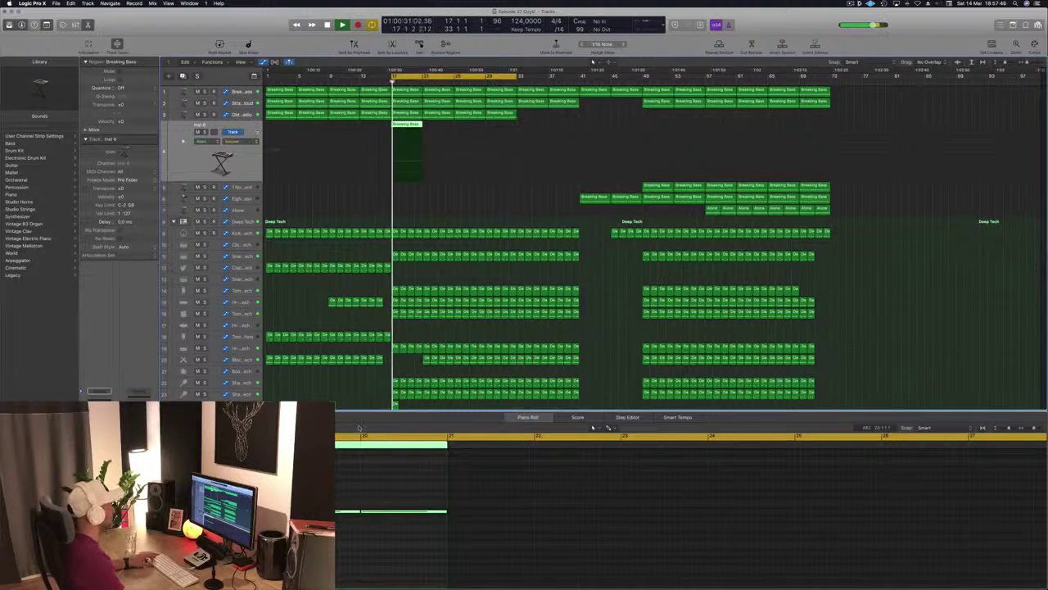
- Trim the starts of all four notes in the copied region so each plays only in the second half of its bar
{"action": "scroll", "coordinate": [459, 498], "scroll_direction": "down", "scroll_amount": 3}
{"action": "scroll", "coordinate": [459, 498], "scroll_direction": "left", "scroll_amount": 6}
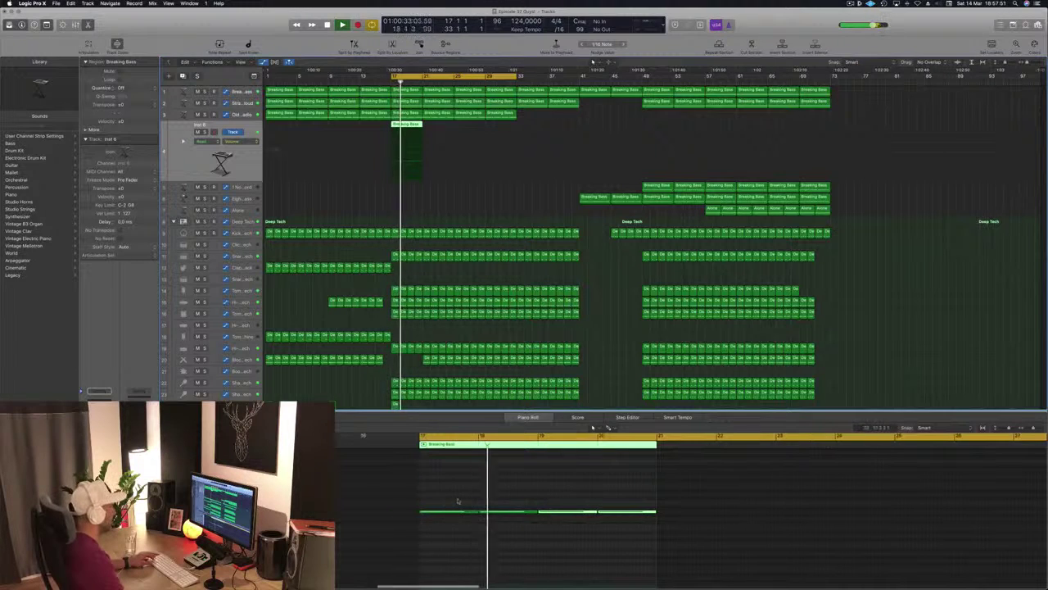
{"action": "left_click_drag", "start_coordinate": [441, 493], "coordinate": [628, 511]}
{"action": "left_click_drag", "start_coordinate": [438, 514], "coordinate": [467, 514]}
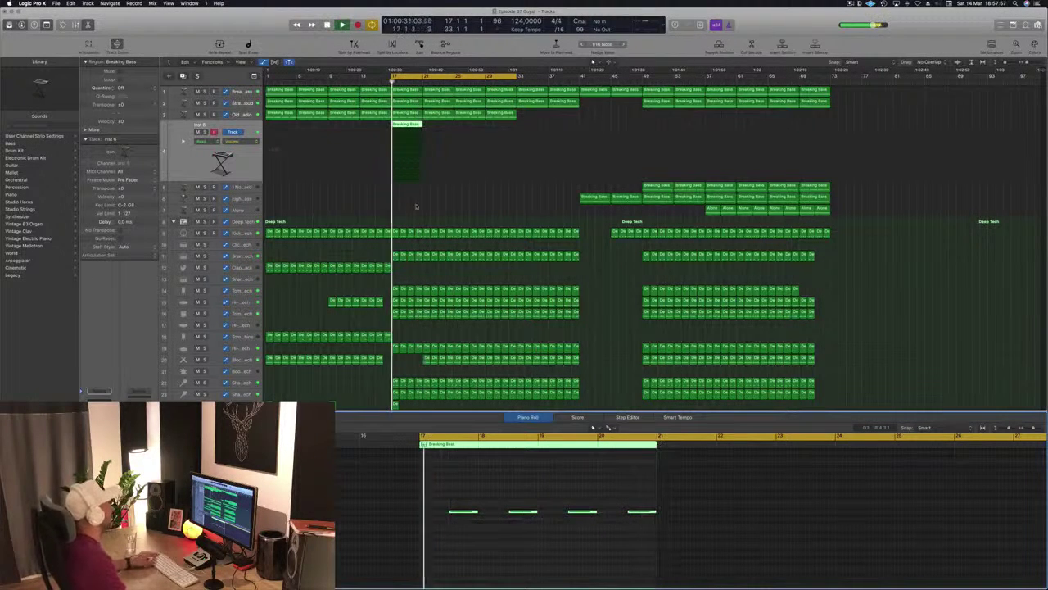
- Show the new track's Alchemy synth window and place it over the arrangement
{"action": "left_click", "coordinate": [246, 173]}
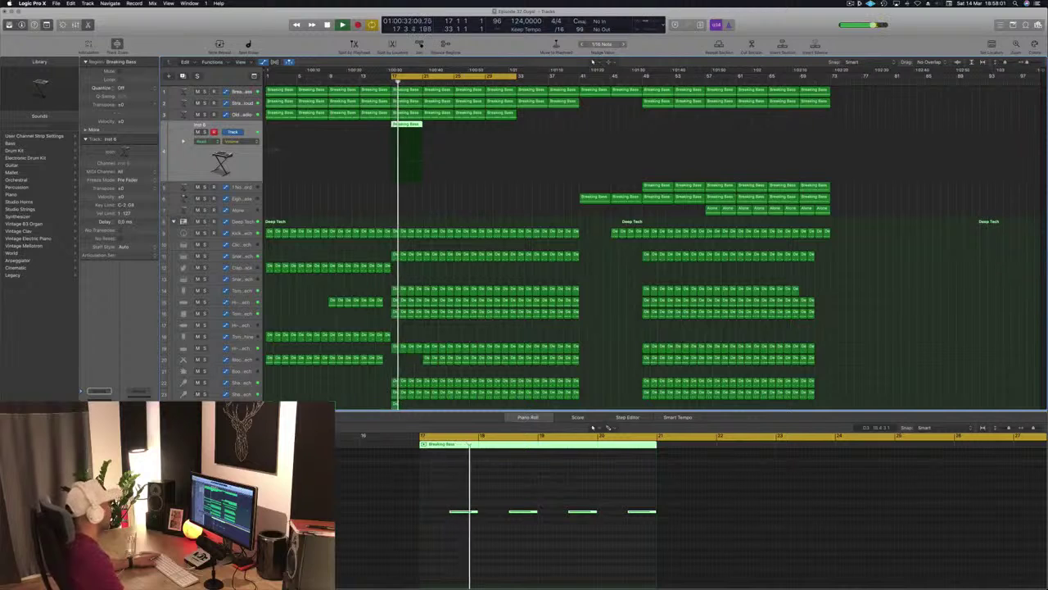
{"action": "key", "text": "v"}
{"action": "left_click_drag", "start_coordinate": [316, 21], "coordinate": [734, 107]}
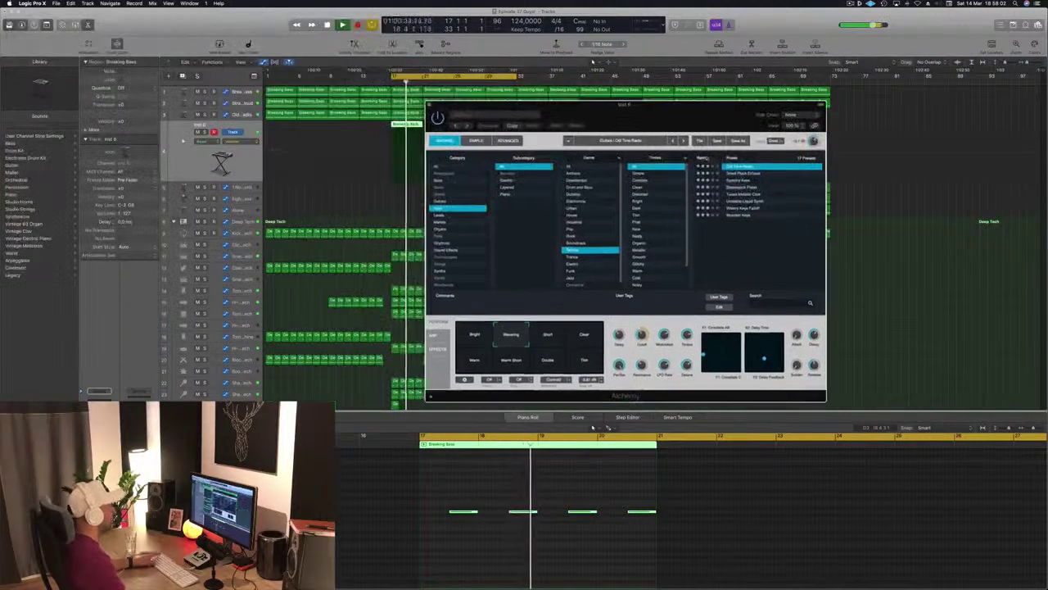
- Audition the Old Time Radio preset's Thin, Warm, Warm Short, Double and Clear variations on the new track, adjusting the cutoff under Warm
{"action": "left_click", "coordinate": [584, 362]}
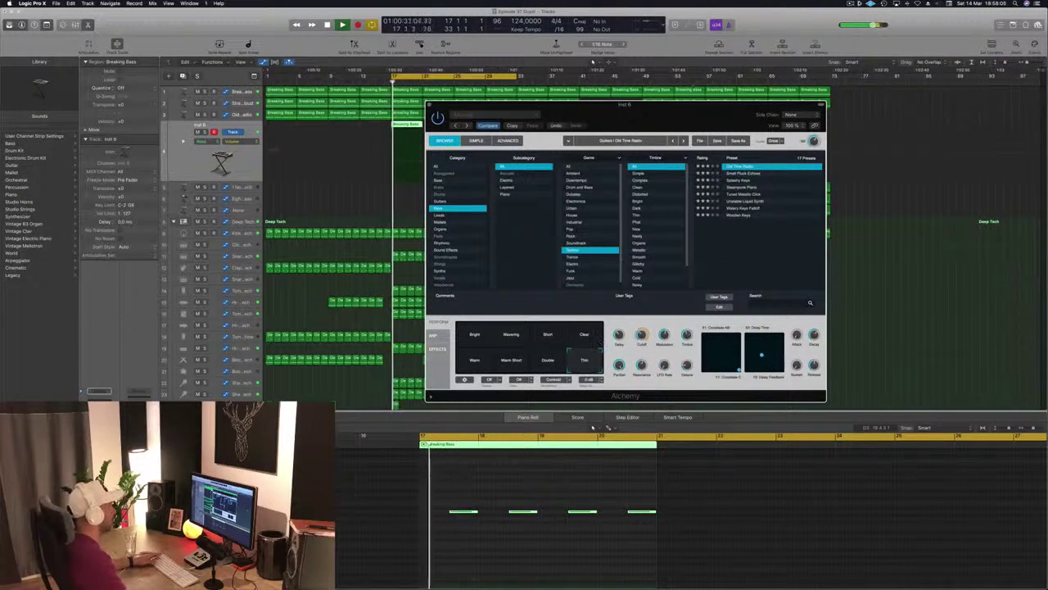
{"action": "left_click_drag", "start_coordinate": [659, 118], "coordinate": [746, 107]}
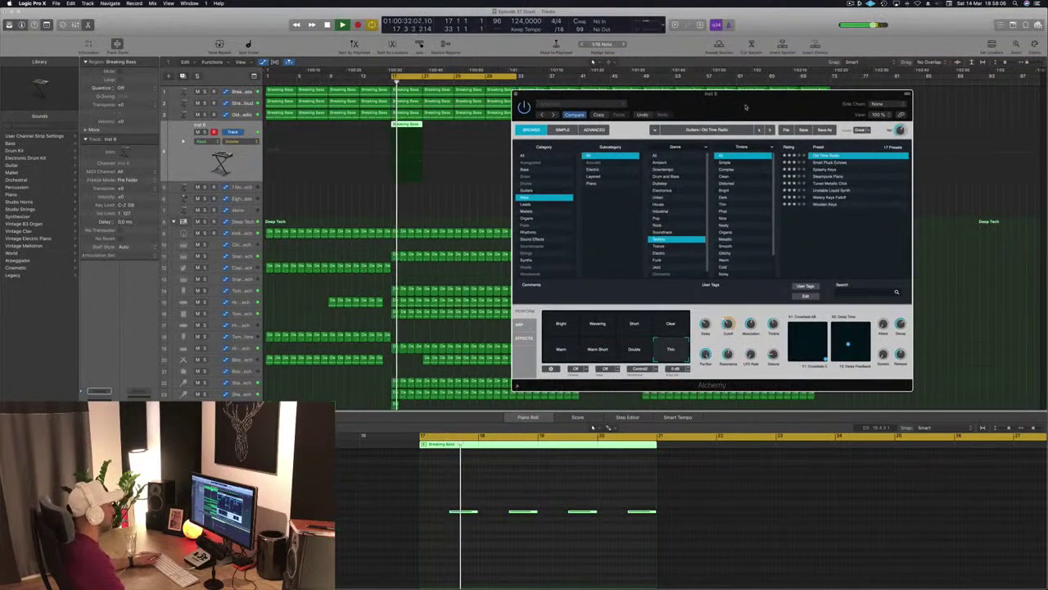
{"action": "left_click", "coordinate": [574, 348]}
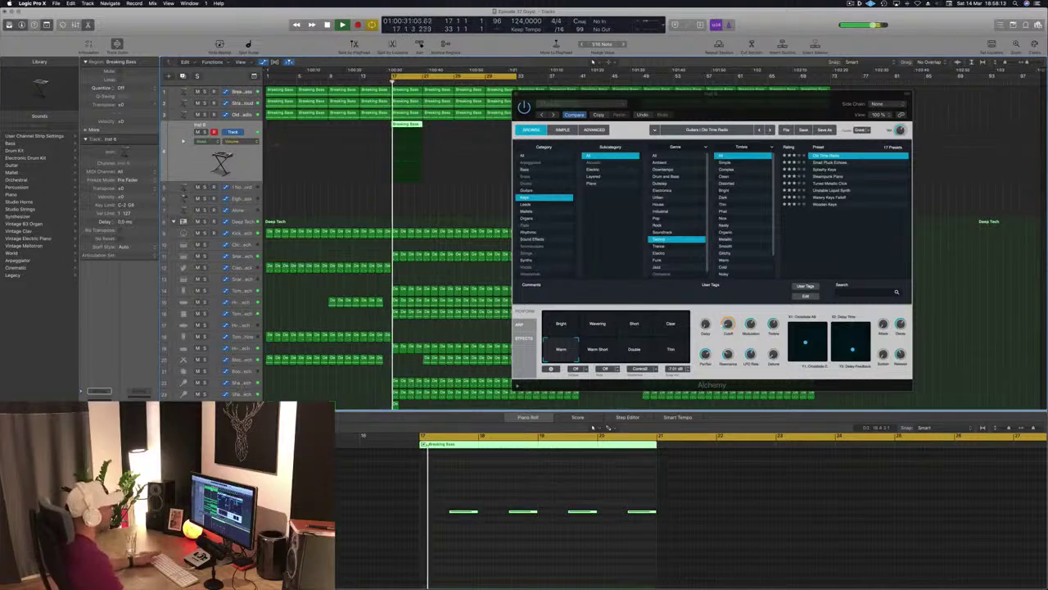
{"action": "left_click_drag", "start_coordinate": [727, 323], "coordinate": [728, 318]}
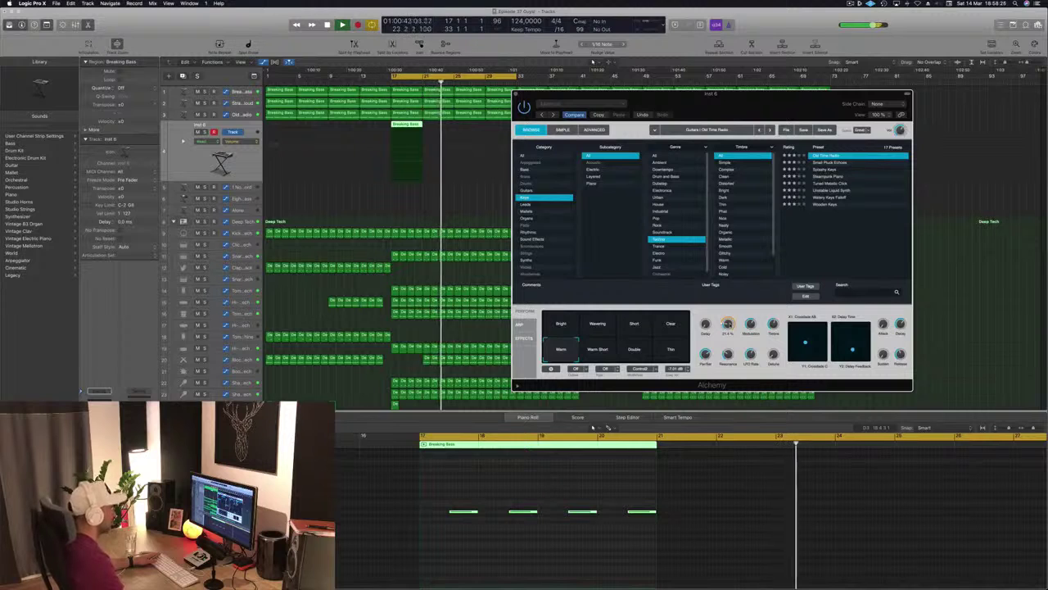
{"action": "left_click", "coordinate": [597, 351]}
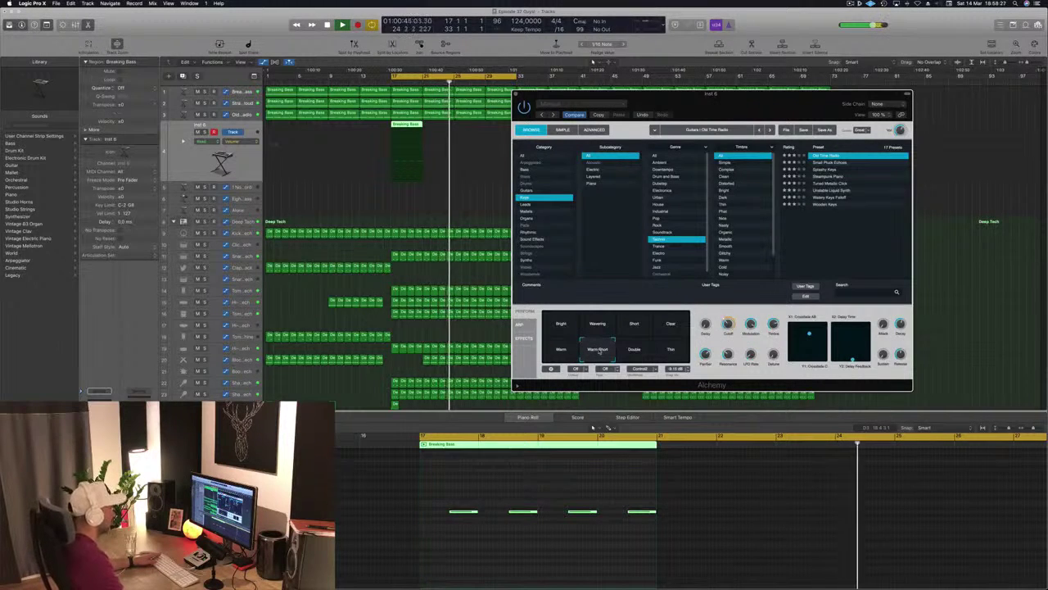
{"action": "key", "text": "Return"}
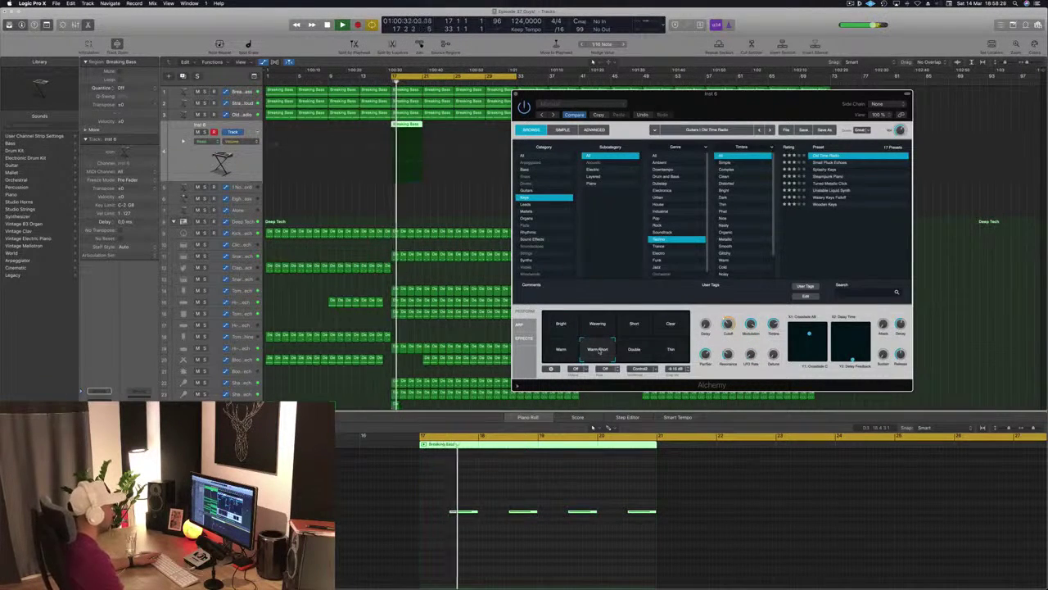
{"action": "left_click", "coordinate": [658, 349]}
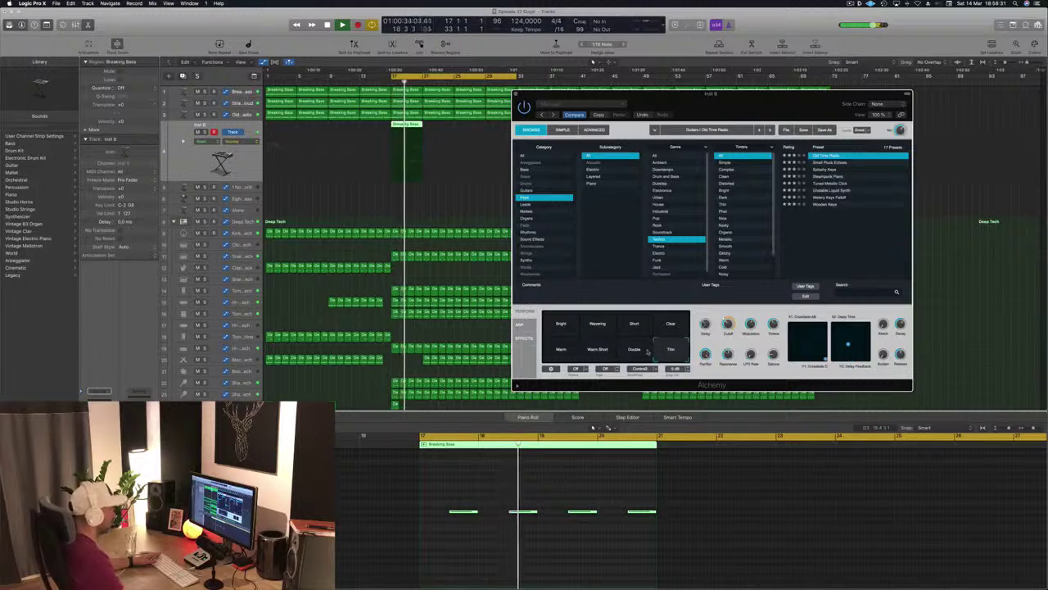
{"action": "left_click", "coordinate": [646, 351]}
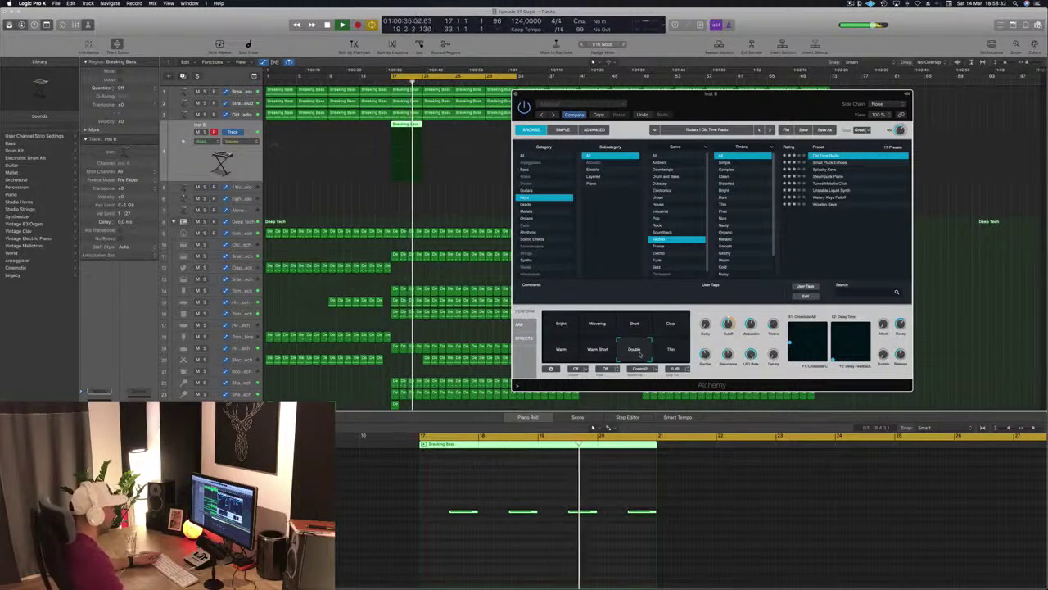
{"action": "left_click", "coordinate": [665, 329]}
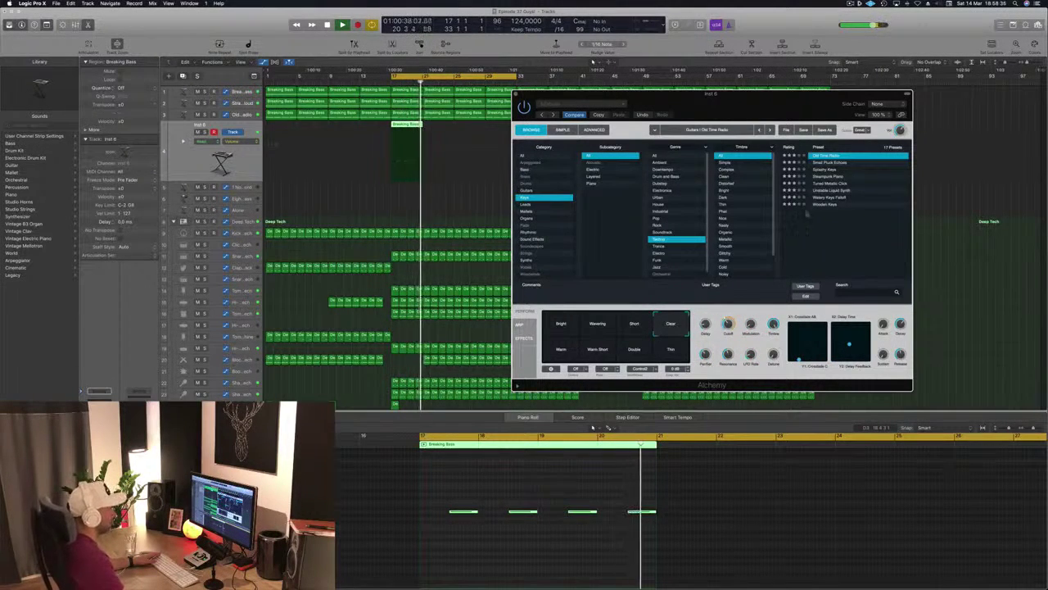
- Load the Small Pluck Echoes preset and audition its Soft, Pluck, Shorter, Bright & Short and Chord variations
{"action": "left_click", "coordinate": [829, 164]}
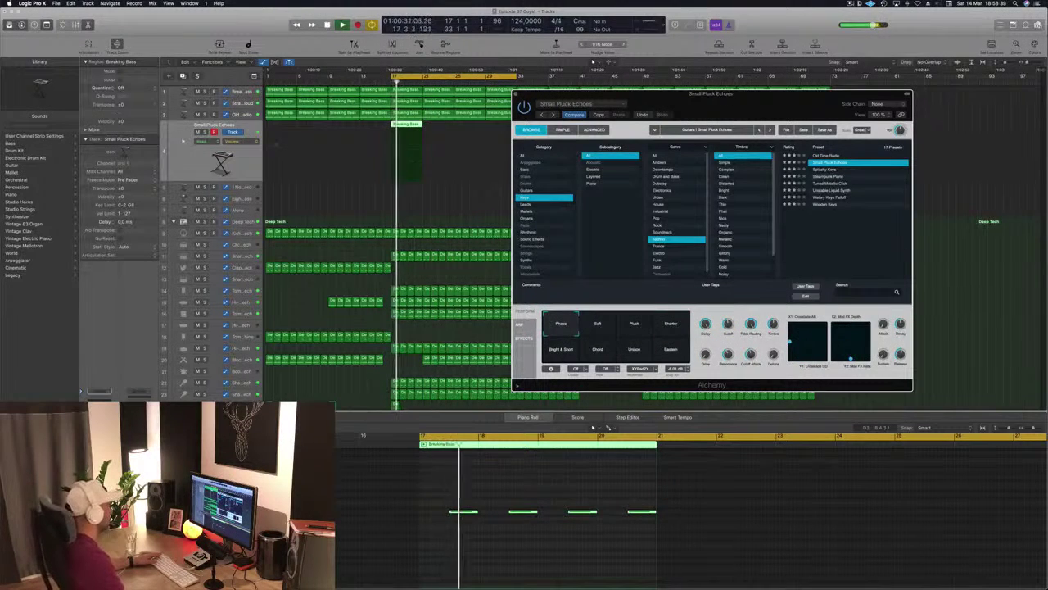
{"action": "left_click", "coordinate": [601, 332]}
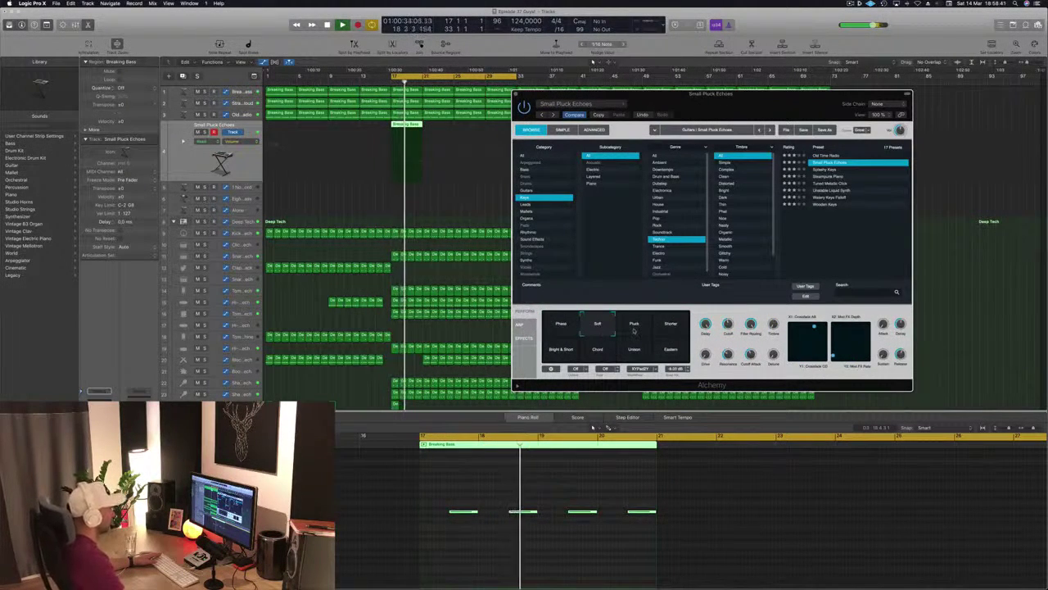
{"action": "left_click", "coordinate": [634, 329]}
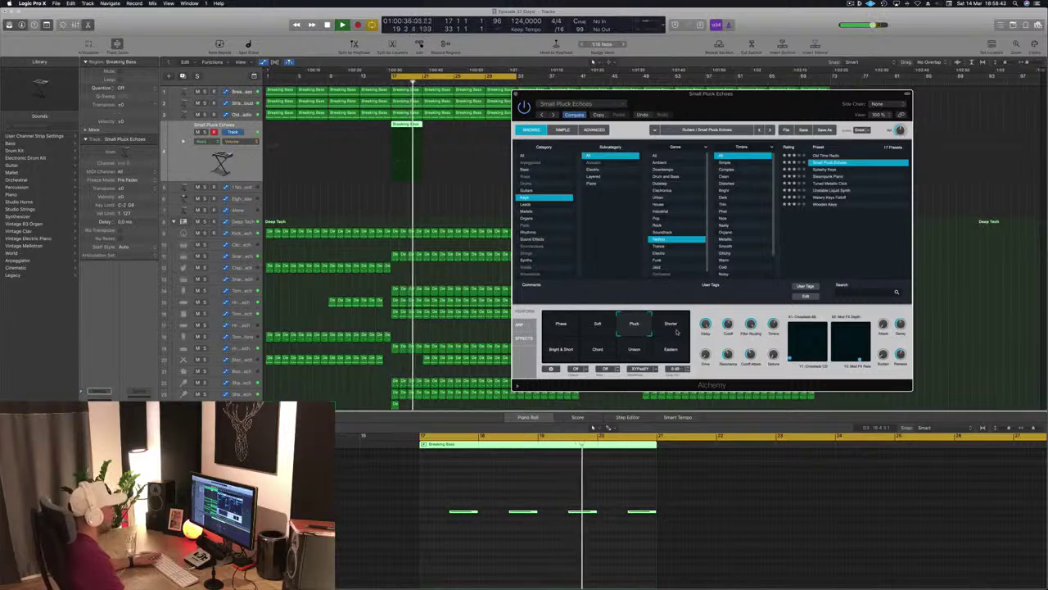
{"action": "left_click", "coordinate": [675, 330]}
{"action": "left_click", "coordinate": [563, 352]}
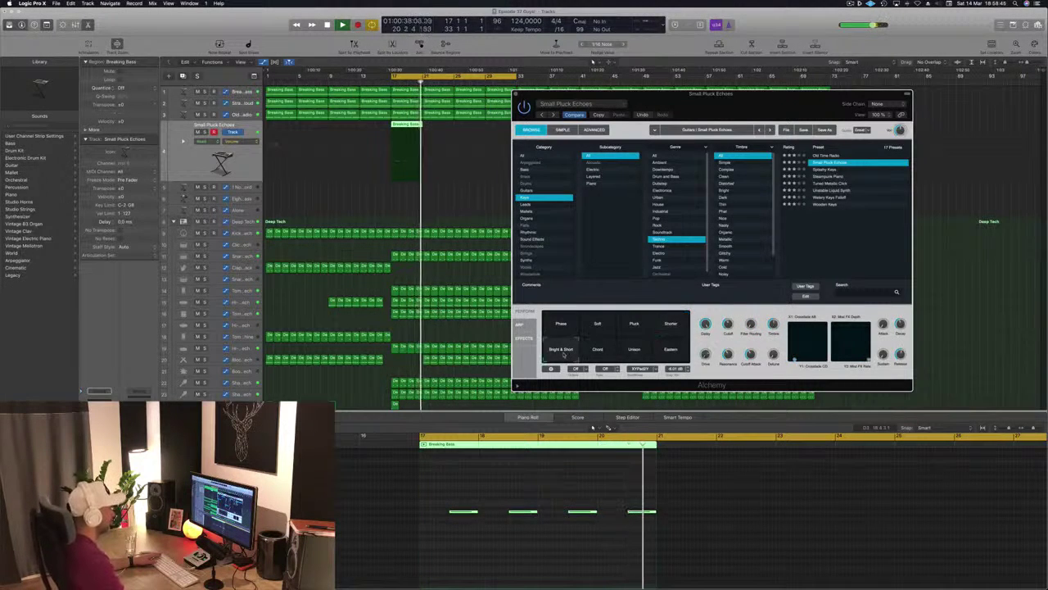
{"action": "left_click", "coordinate": [597, 354]}
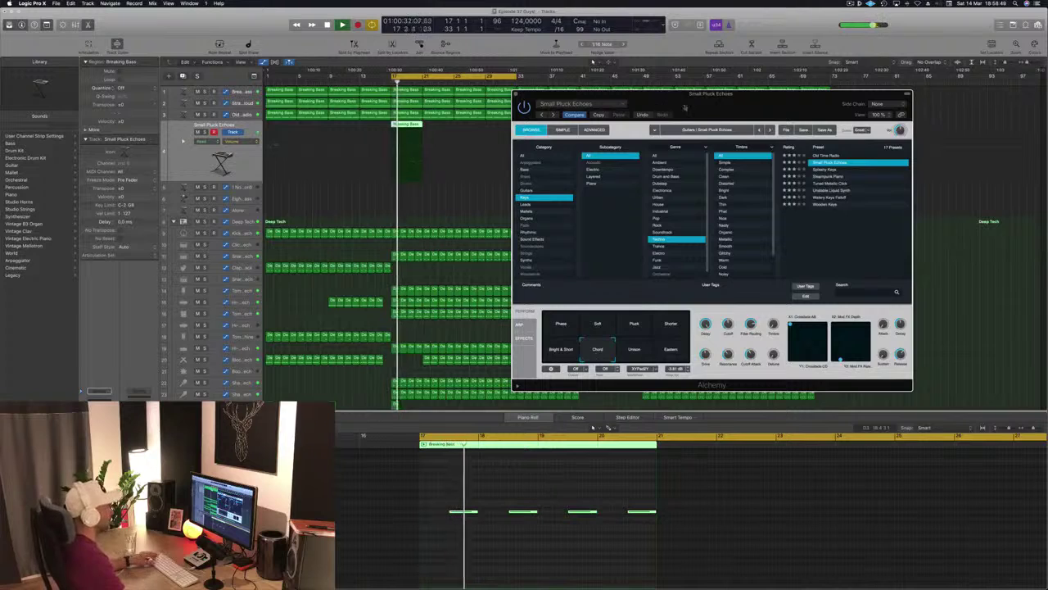
- Duplicate the new track's offbeat region so it repeats from bar 17 to bar 33
{"action": "left_click_drag", "start_coordinate": [685, 107], "coordinate": [837, 147]}
{"action": "left_click_drag", "start_coordinate": [407, 126], "coordinate": [459, 129]}
{"action": "left_click_drag", "start_coordinate": [880, 140], "coordinate": [677, 108]}
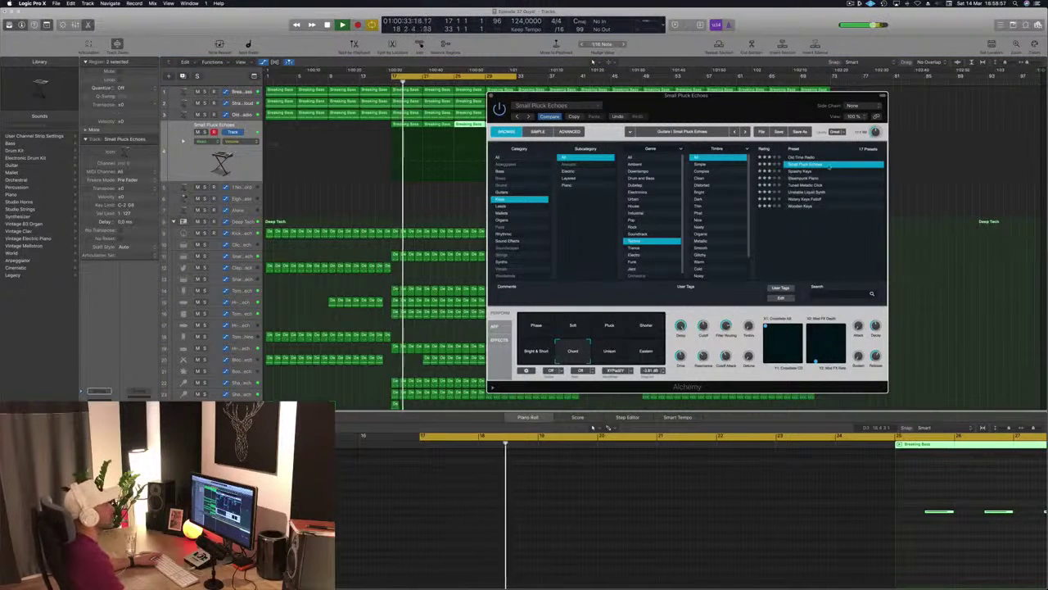
- Audition the Unison and Eastern variations of the Small Pluck Echoes preset over the repeated regions
{"action": "left_click", "coordinate": [620, 347]}
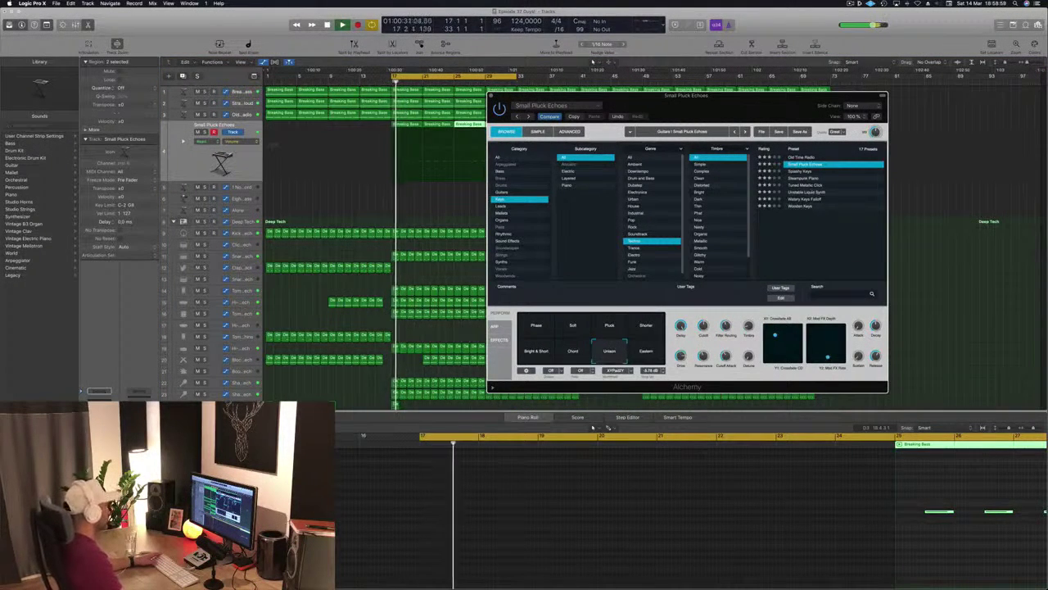
{"action": "left_click", "coordinate": [470, 128]}
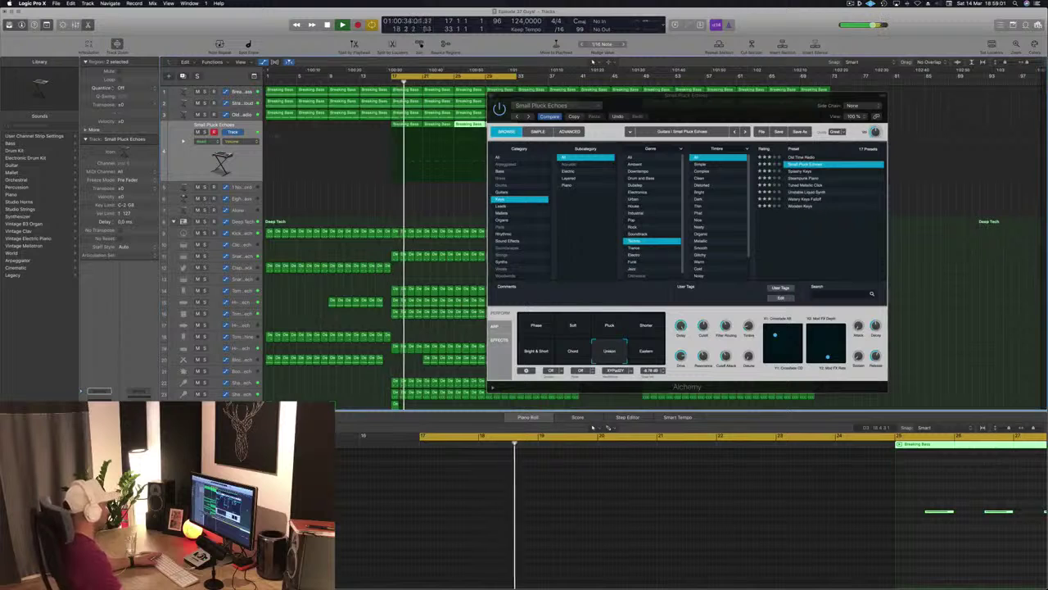
{"action": "left_click", "coordinate": [646, 351]}
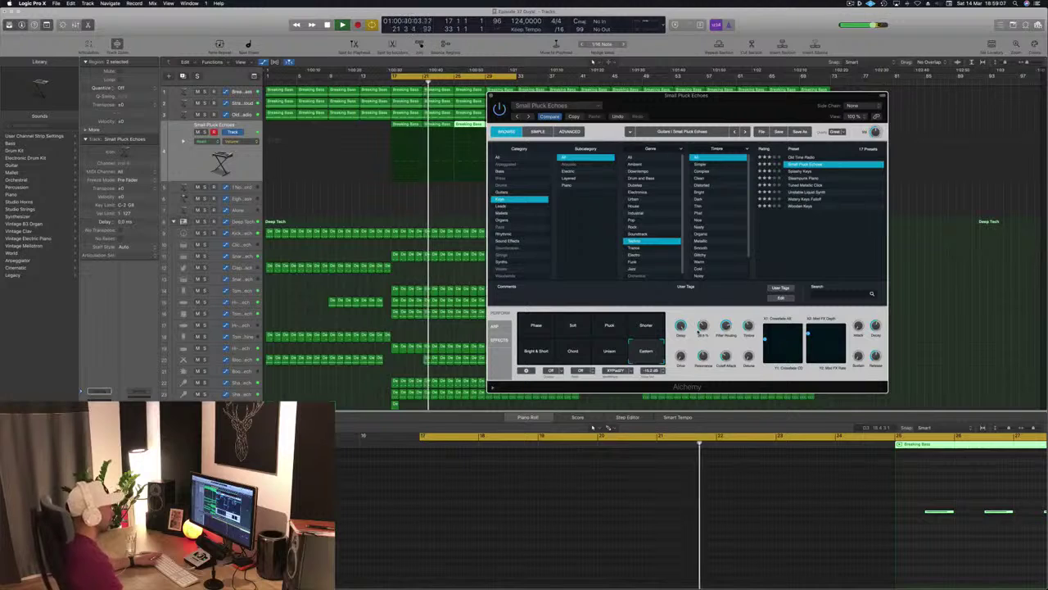
- Load the Splashy Keys preset and audition its variations, including Key Driver, Distorted Organ, Room and Wet Organ
{"action": "left_click_drag", "start_coordinate": [730, 99], "coordinate": [657, 112]}
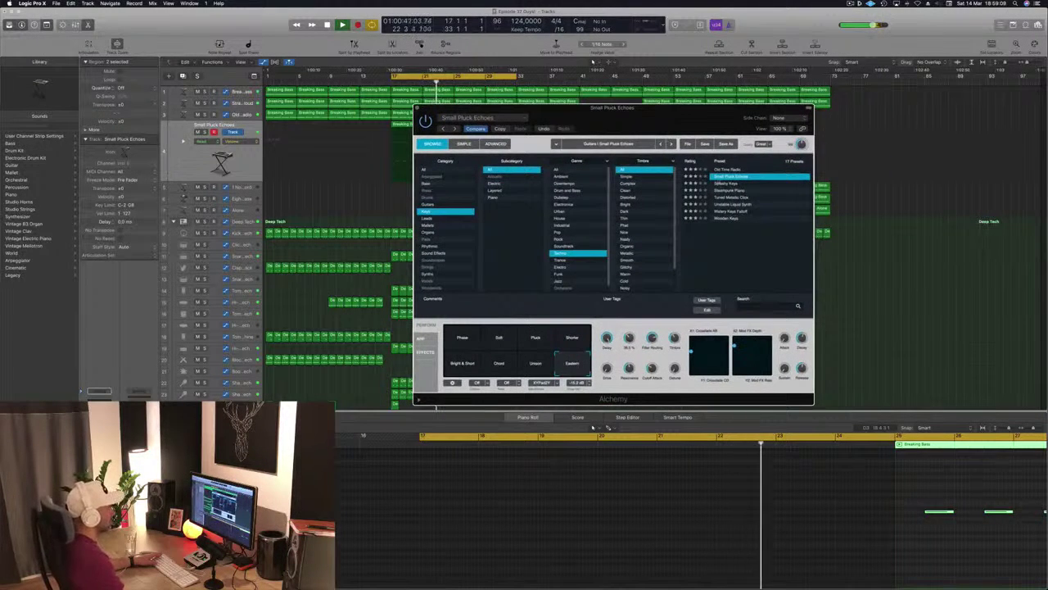
{"action": "left_click", "coordinate": [728, 184]}
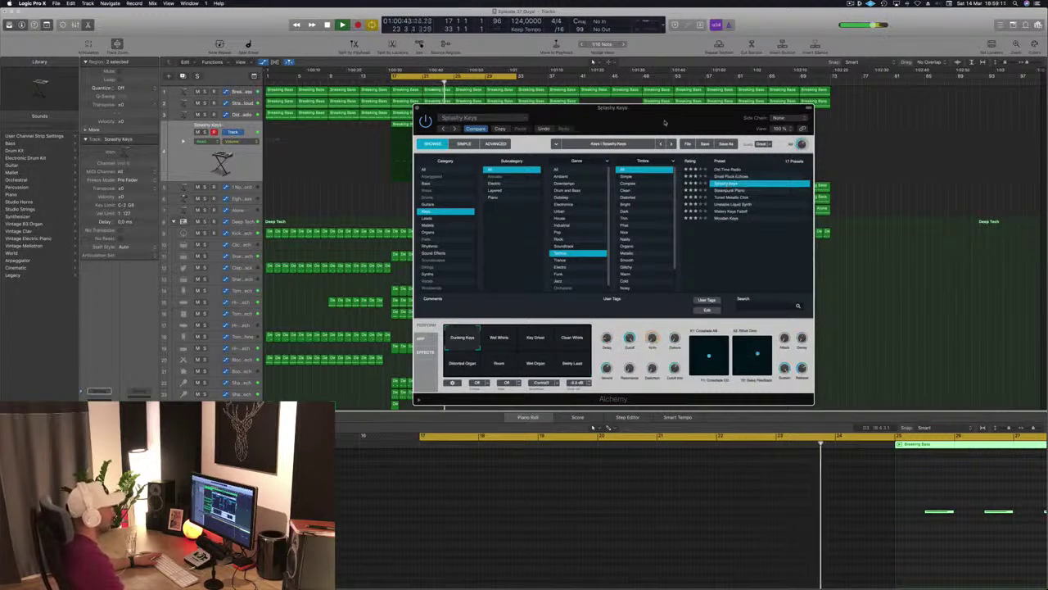
{"action": "left_click_drag", "start_coordinate": [665, 123], "coordinate": [788, 108]}
{"action": "left_click", "coordinate": [621, 328]}
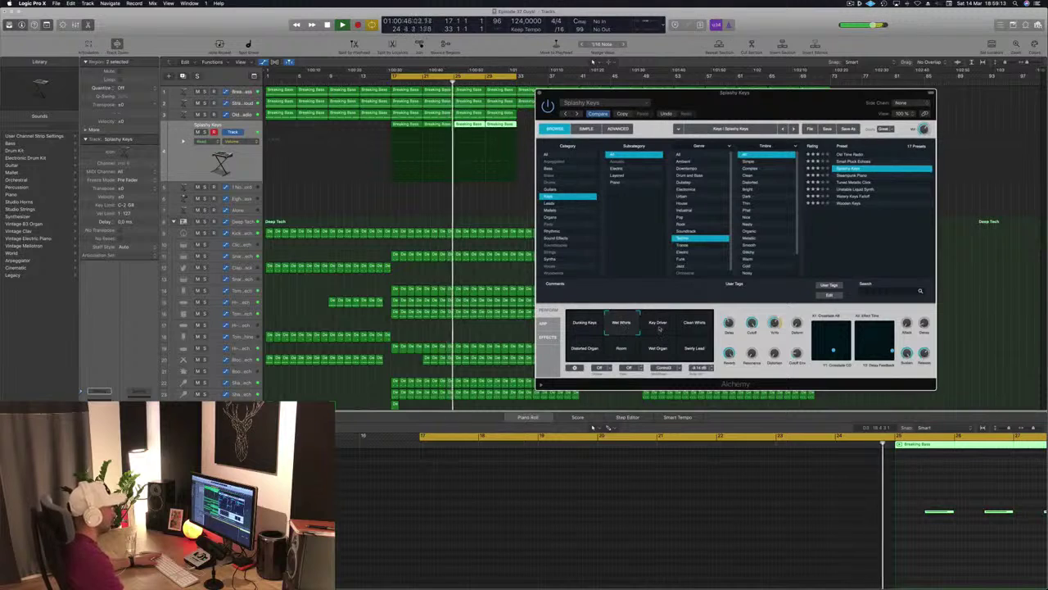
{"action": "left_click", "coordinate": [660, 328]}
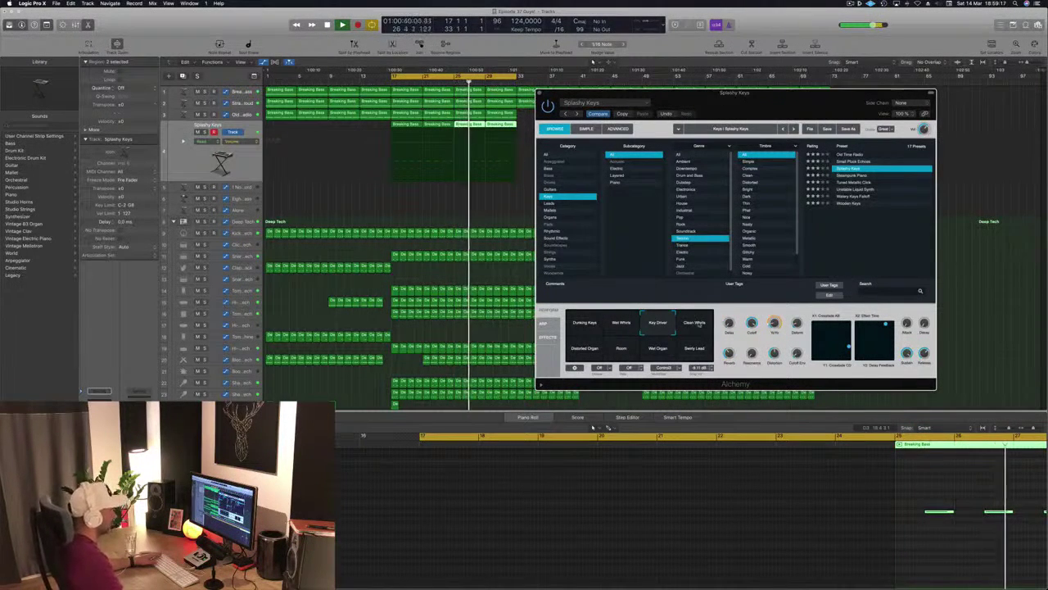
{"action": "left_click", "coordinate": [696, 324]}
{"action": "left_click", "coordinate": [588, 349]}
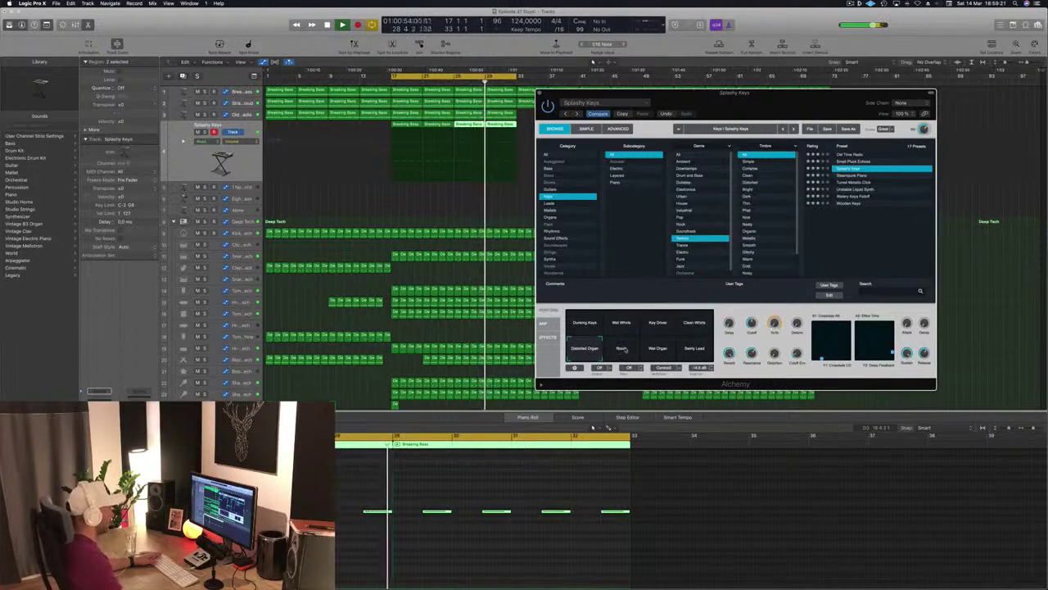
{"action": "left_click", "coordinate": [625, 349]}
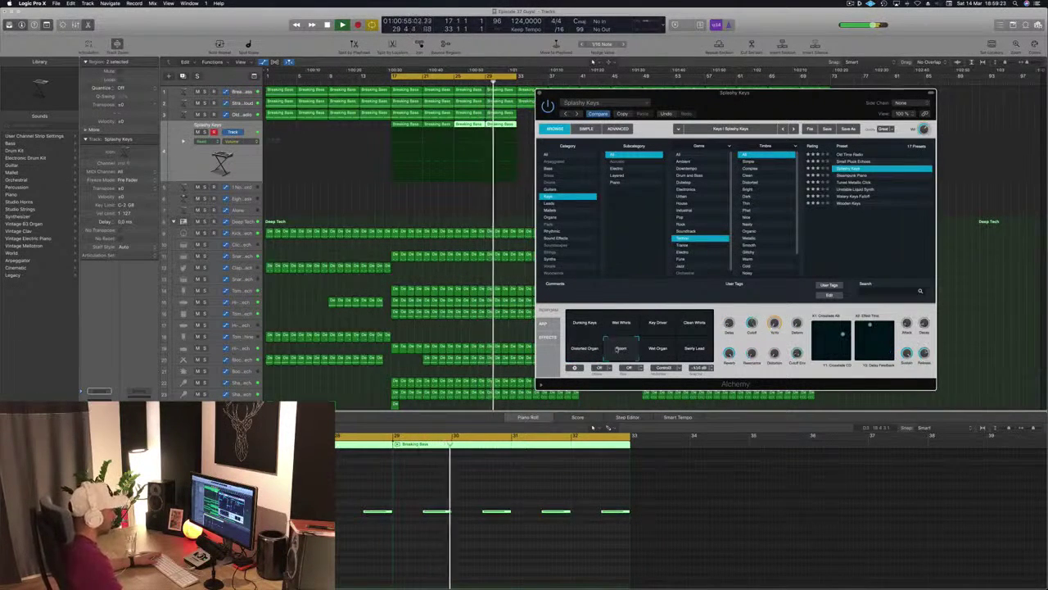
{"action": "left_click", "coordinate": [660, 353]}
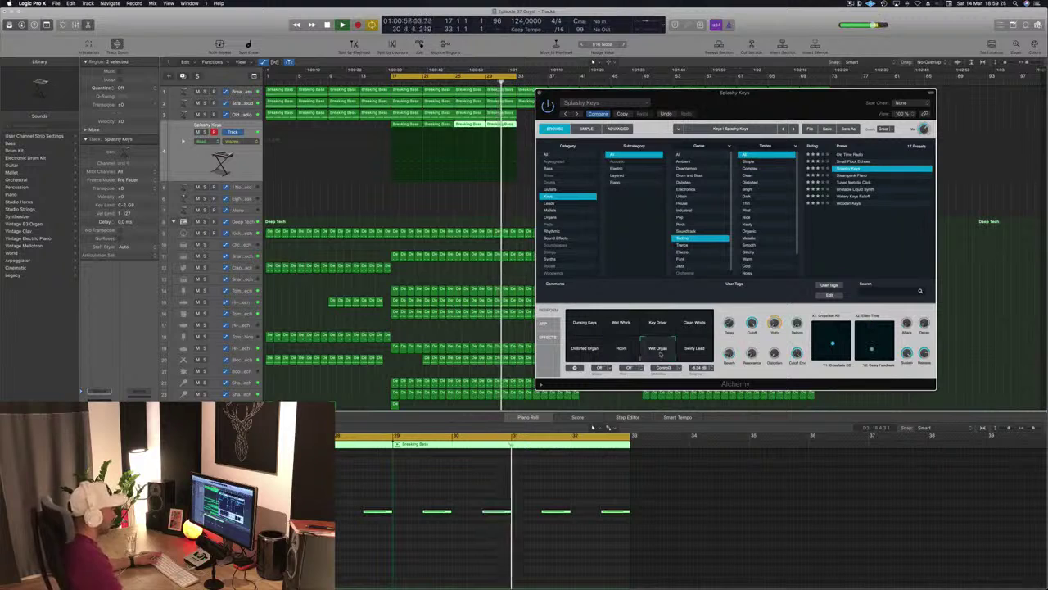
- Try the Steampunk Piano, Tuned Metallic Click and Wooden Keys presets on the offbeat track
{"action": "left_click", "coordinate": [851, 177]}
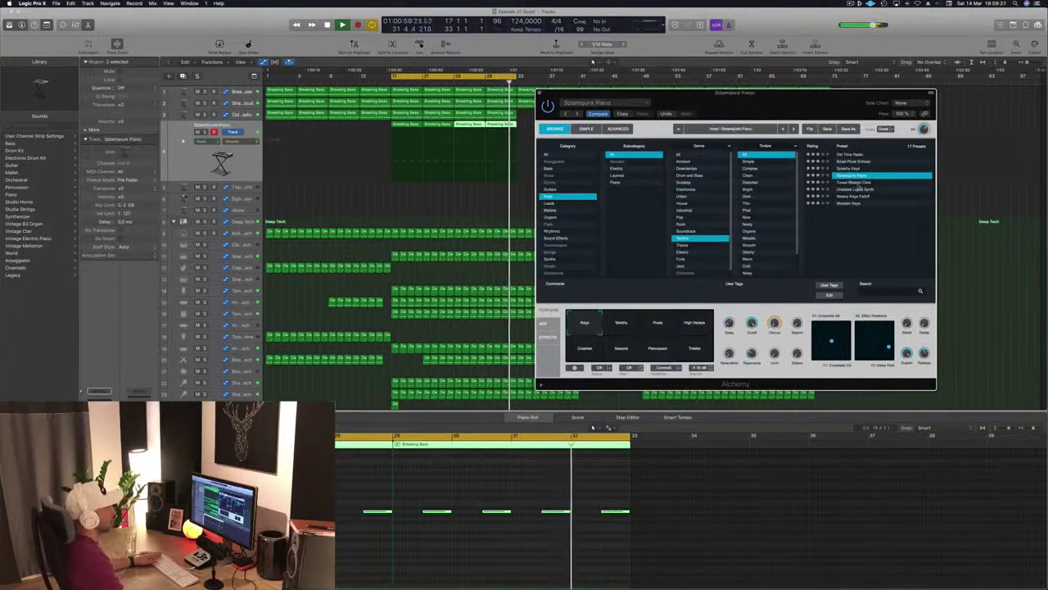
{"action": "left_click", "coordinate": [856, 183]}
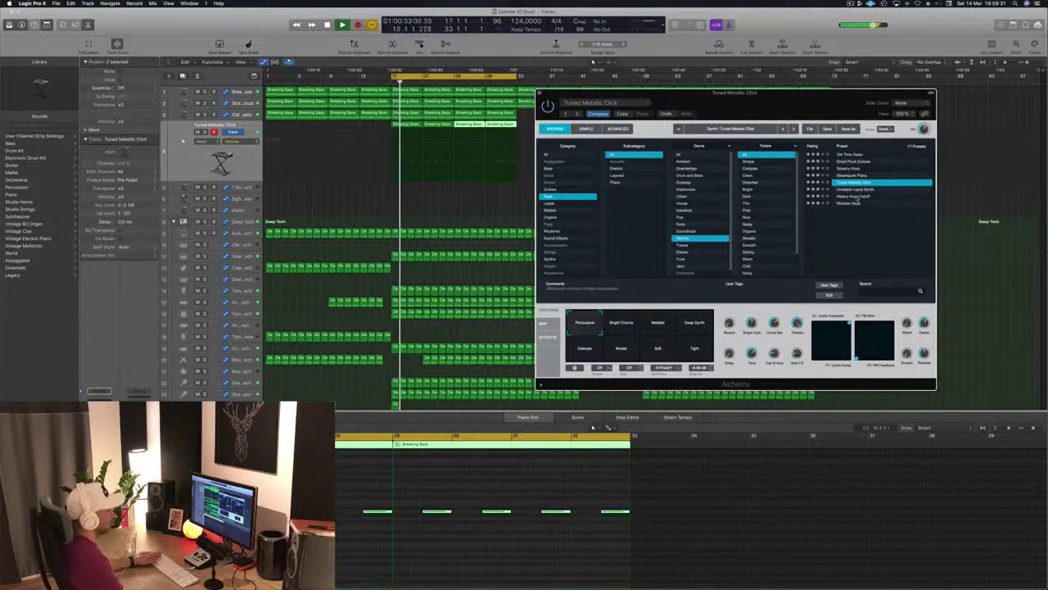
{"action": "left_click", "coordinate": [855, 204]}
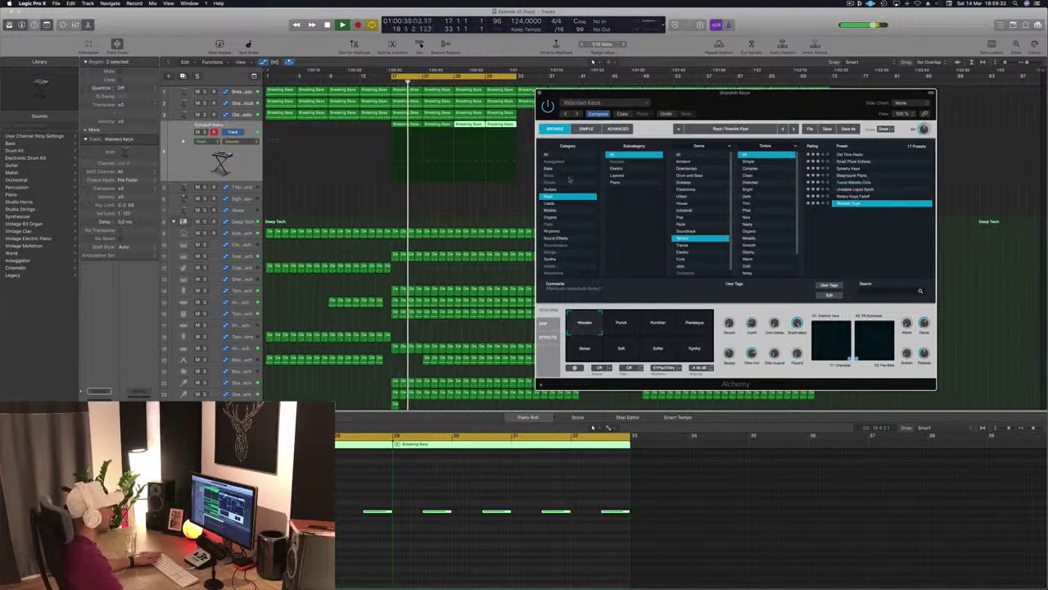
- Audition the Wooden Keys preset's Punch, Puncher, Pianesque, Muted, Soft and Synthy variations
{"action": "left_click", "coordinate": [628, 334]}
{"action": "left_click", "coordinate": [672, 332]}
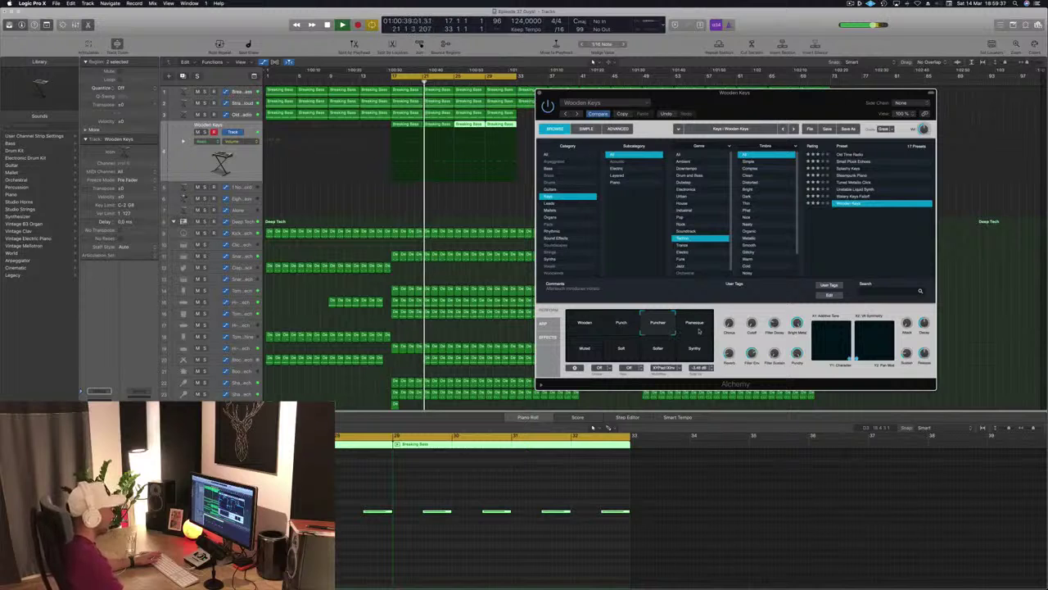
{"action": "left_click", "coordinate": [698, 331]}
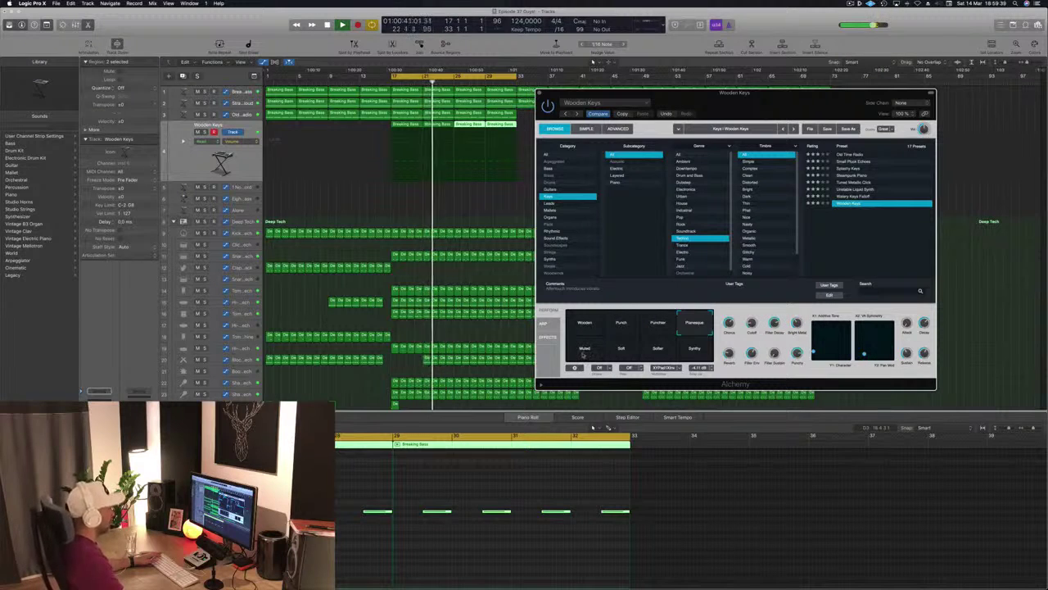
{"action": "left_click", "coordinate": [583, 354]}
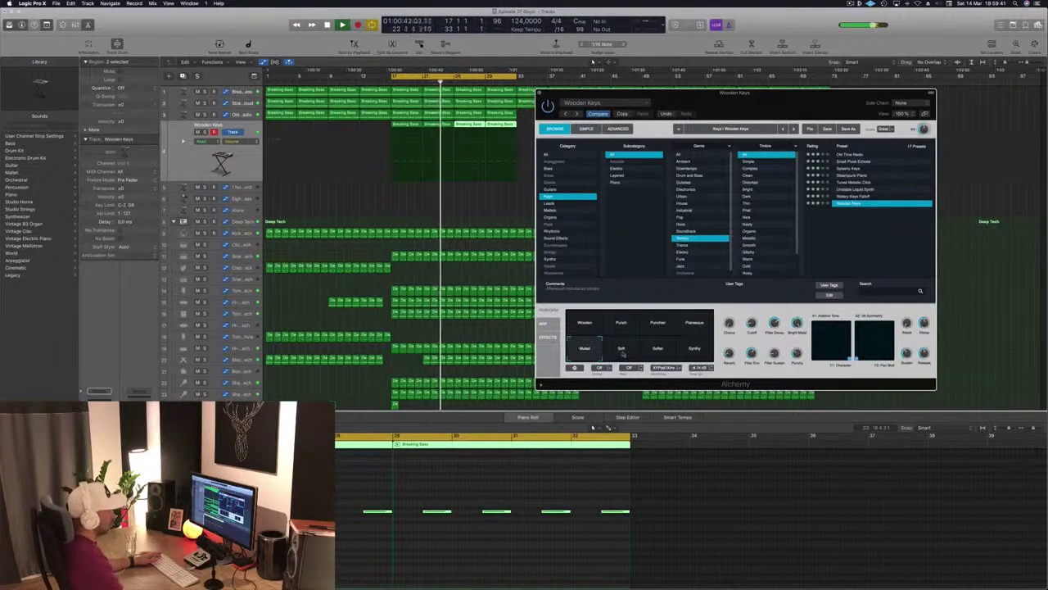
{"action": "left_click", "coordinate": [623, 352]}
{"action": "left_click", "coordinate": [696, 349]}
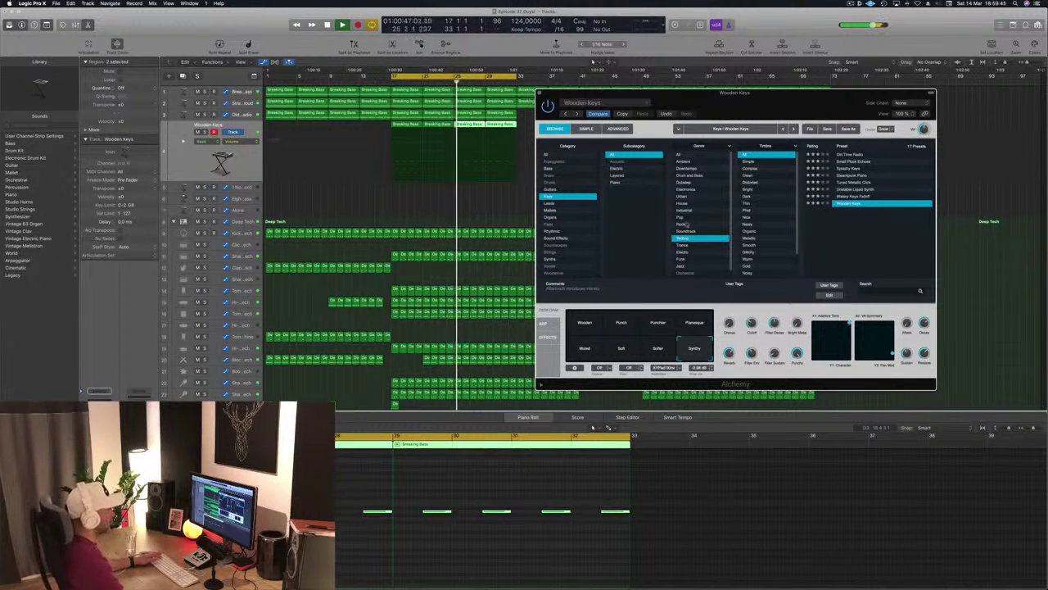
- Widen the preset list to all genres, try VA Chime Piano and Watery Electric Piano, and load Wooden Bells
{"action": "left_click", "coordinate": [680, 155]}
{"action": "left_click", "coordinate": [848, 162]}
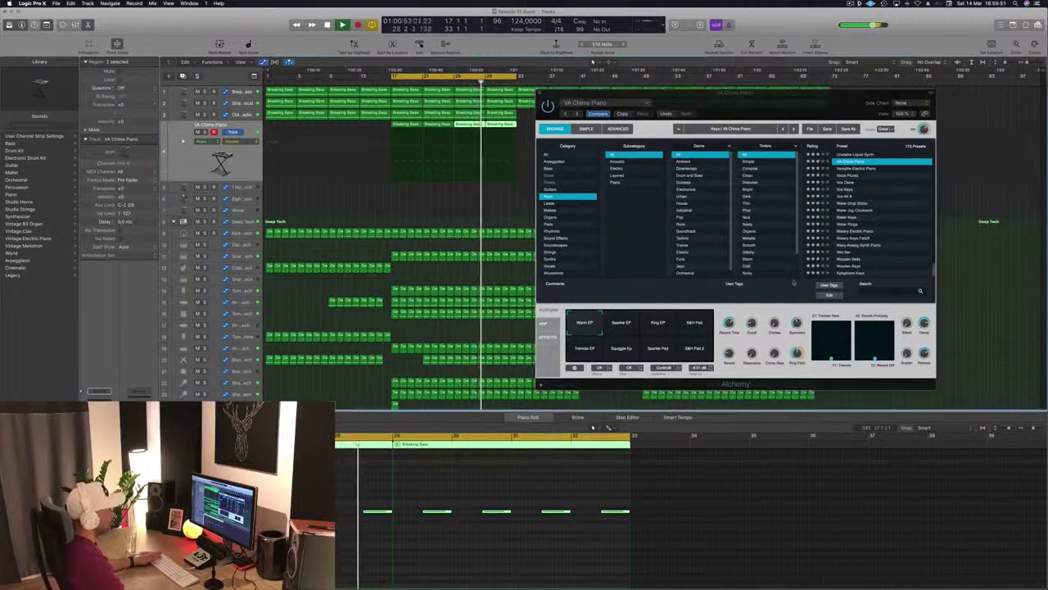
{"action": "left_click", "coordinate": [853, 232]}
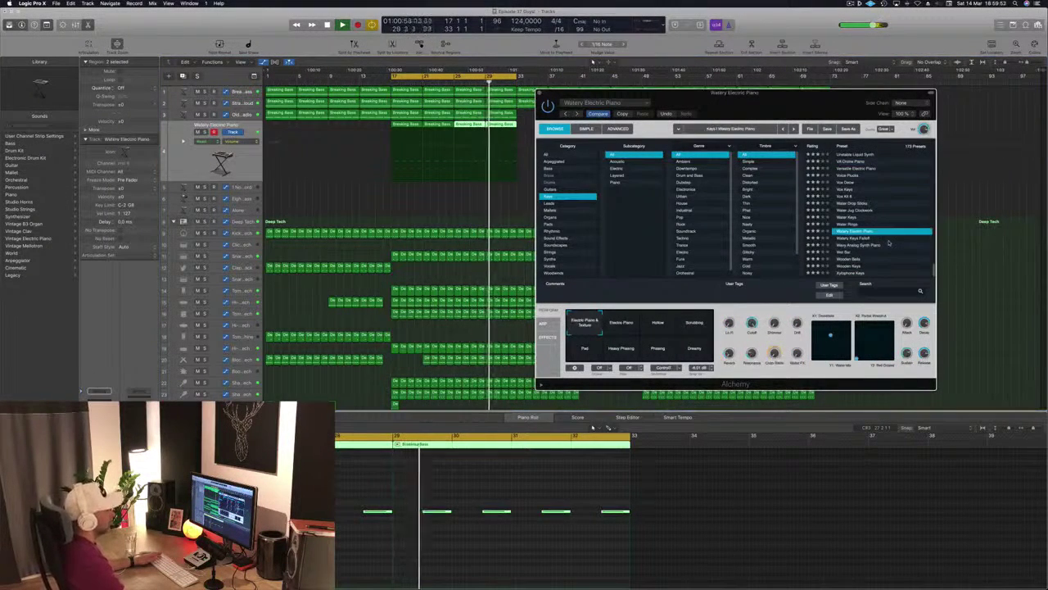
{"action": "left_click", "coordinate": [849, 251]}
{"action": "left_click", "coordinate": [847, 259]}
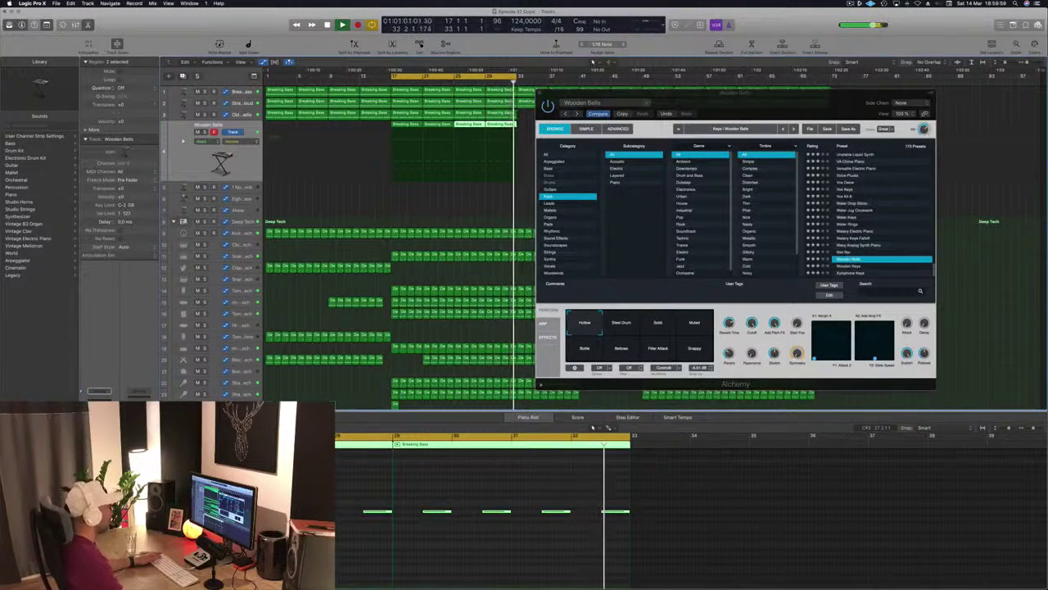
- Hide the Alchemy window to uncover the full arrangement, leaving no regions selected
{"action": "left_click_drag", "start_coordinate": [755, 120], "coordinate": [668, 142]}
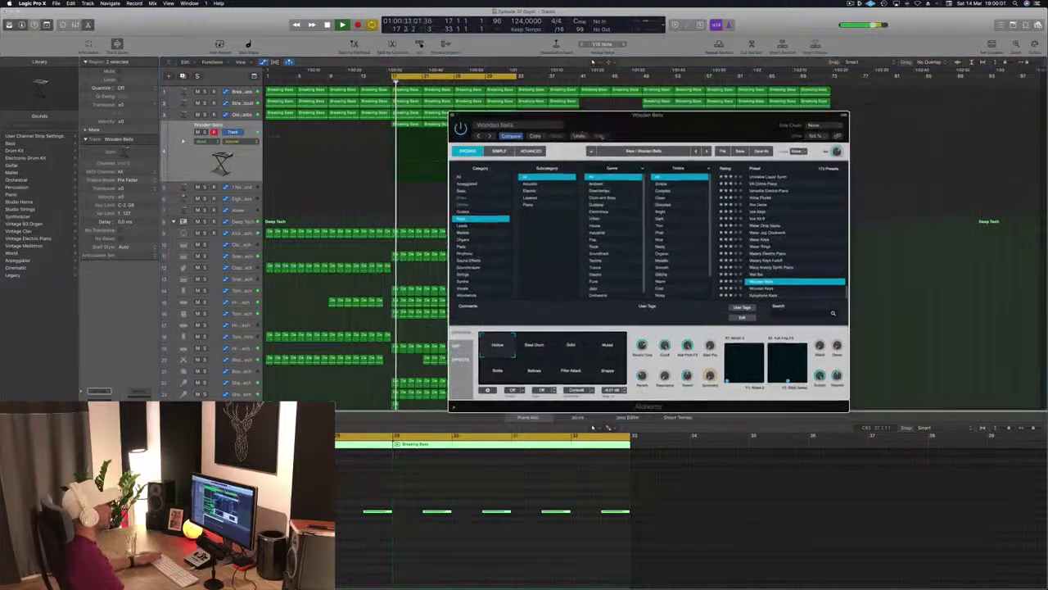
{"action": "key", "text": "v"}
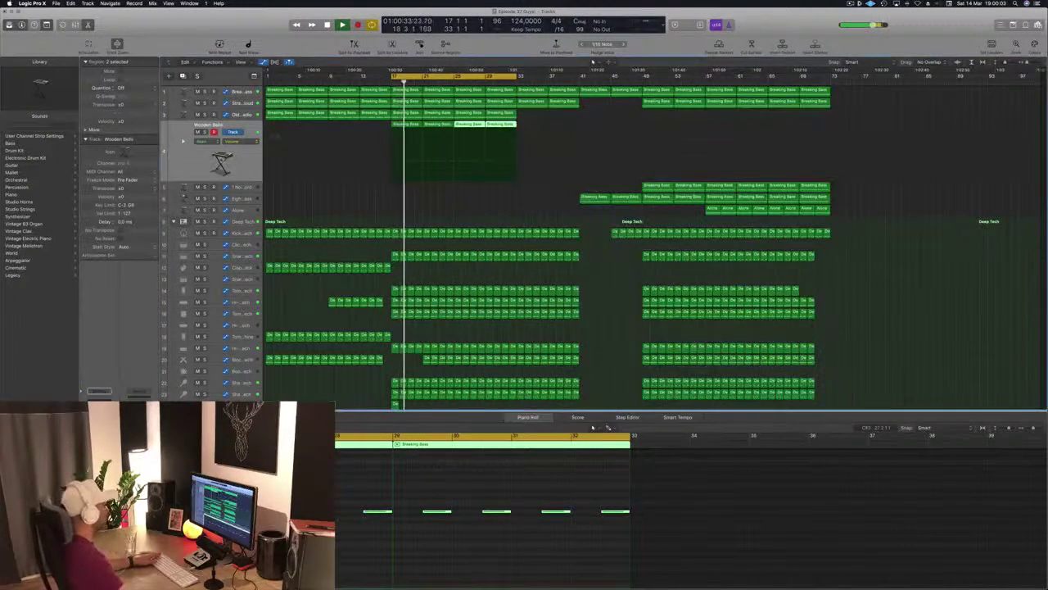
{"action": "left_click", "coordinate": [193, 148]}
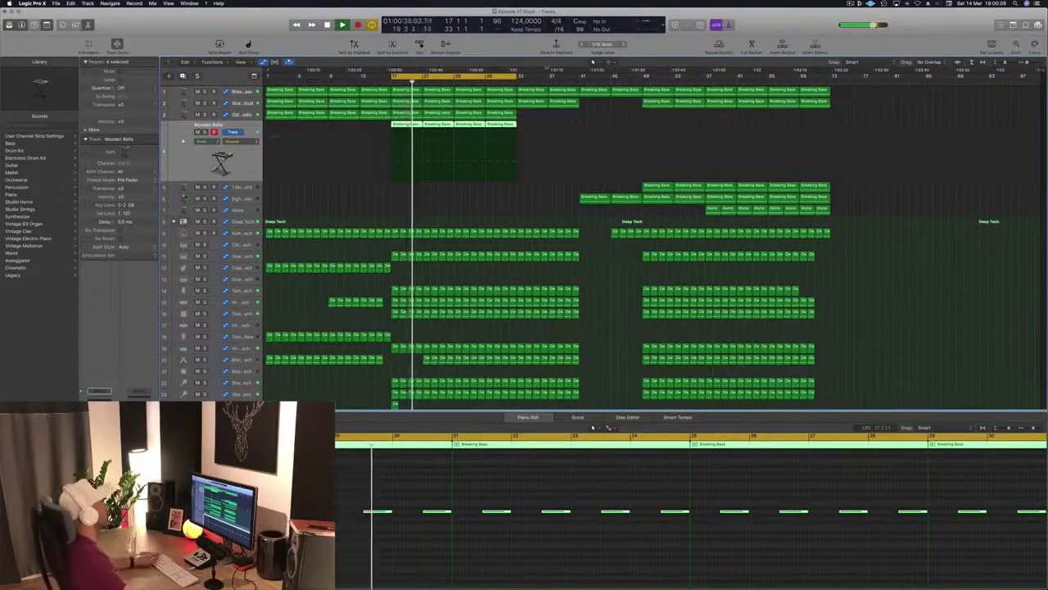
{"action": "left_click", "coordinate": [503, 203]}
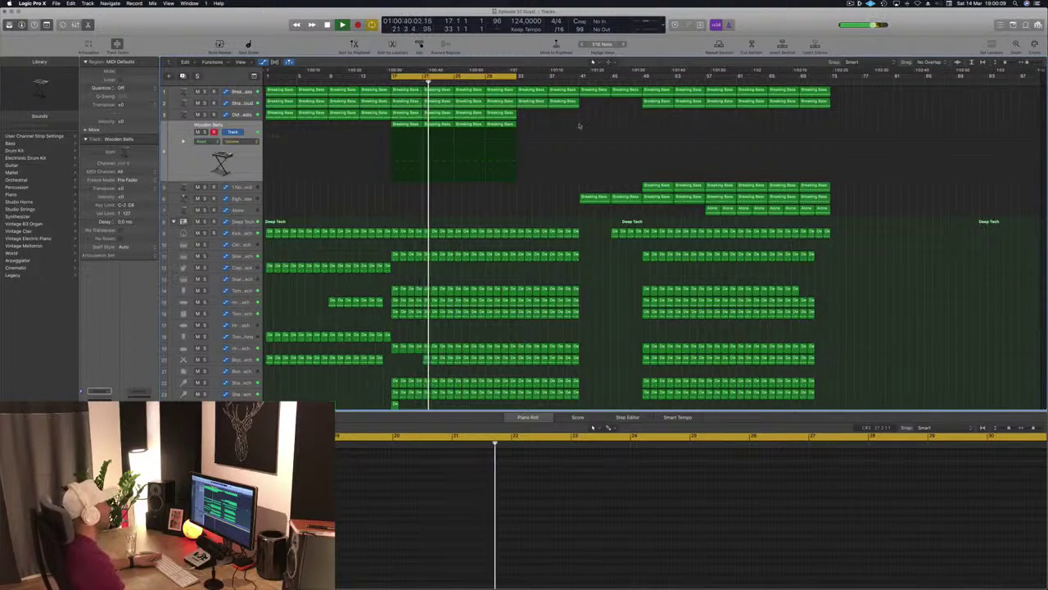
- Review the filter automation on drum track 20 and on the Kick 1 track of the Deep Tech kit
{"action": "scroll", "coordinate": [388, 193], "scroll_direction": "down", "scroll_amount": 4}
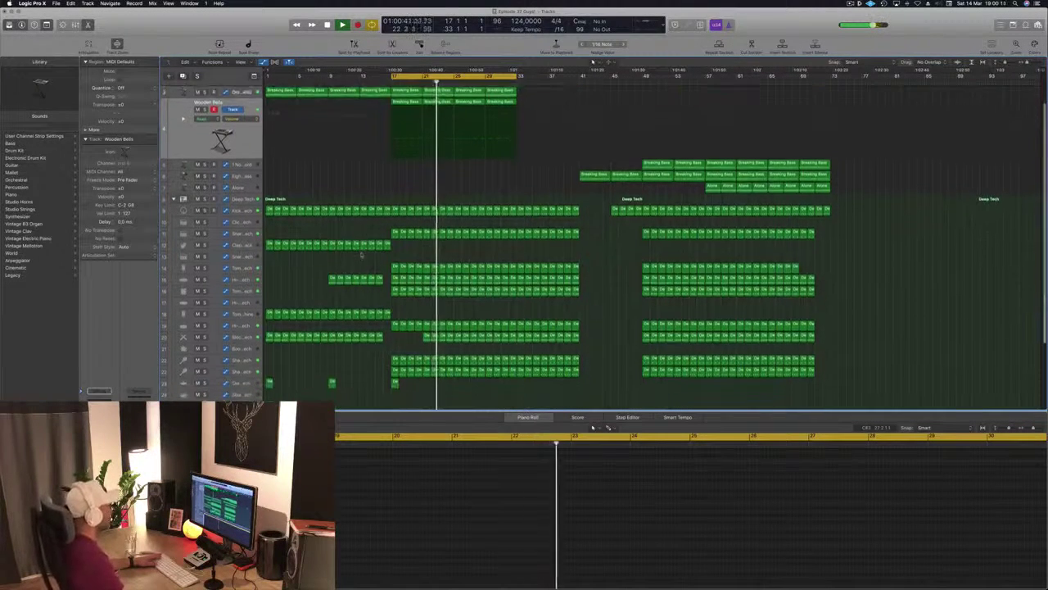
{"action": "left_click", "coordinate": [246, 304]}
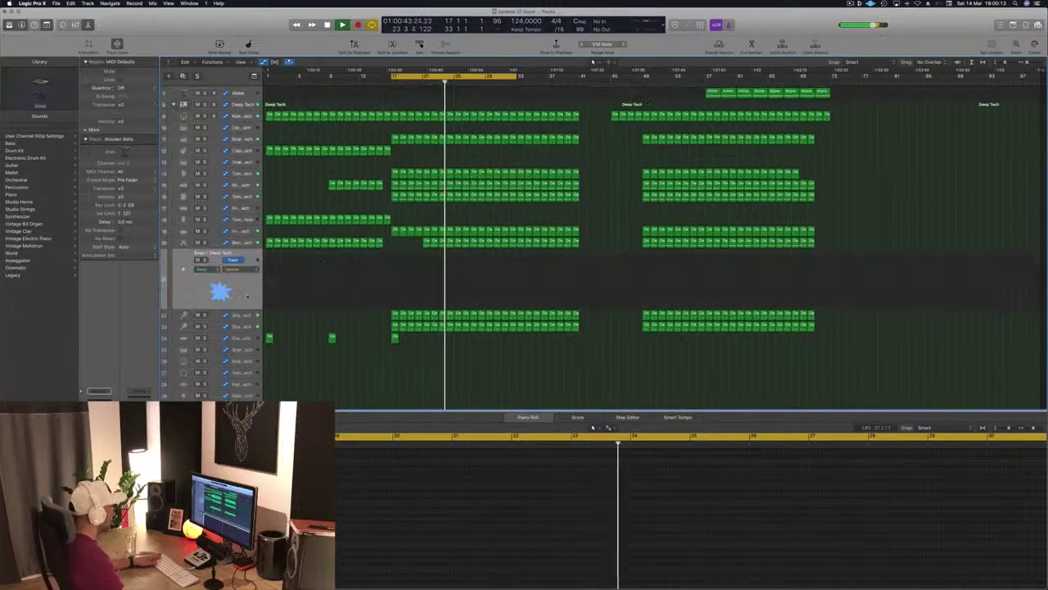
{"action": "left_click", "coordinate": [253, 244]}
{"action": "scroll", "coordinate": [238, 196], "scroll_direction": "up", "scroll_amount": 4}
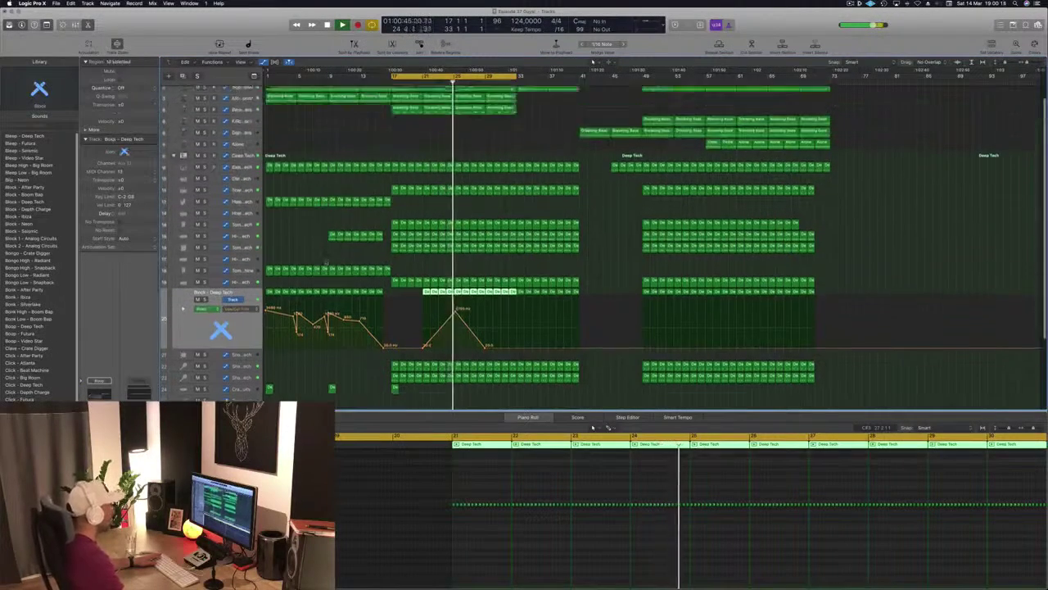
{"action": "left_click", "coordinate": [237, 173]}
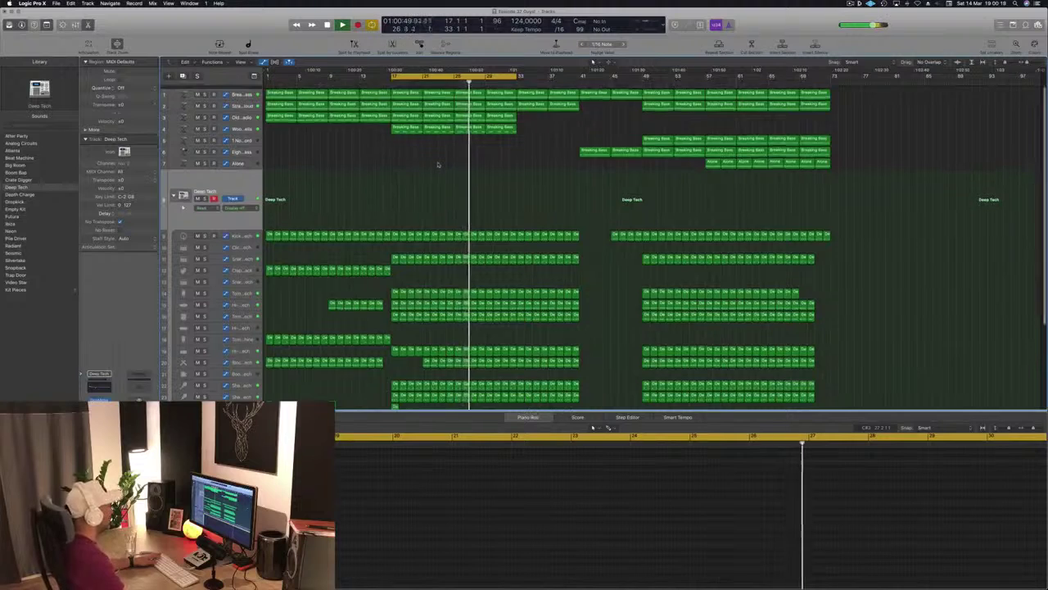
{"action": "left_click", "coordinate": [247, 237]}
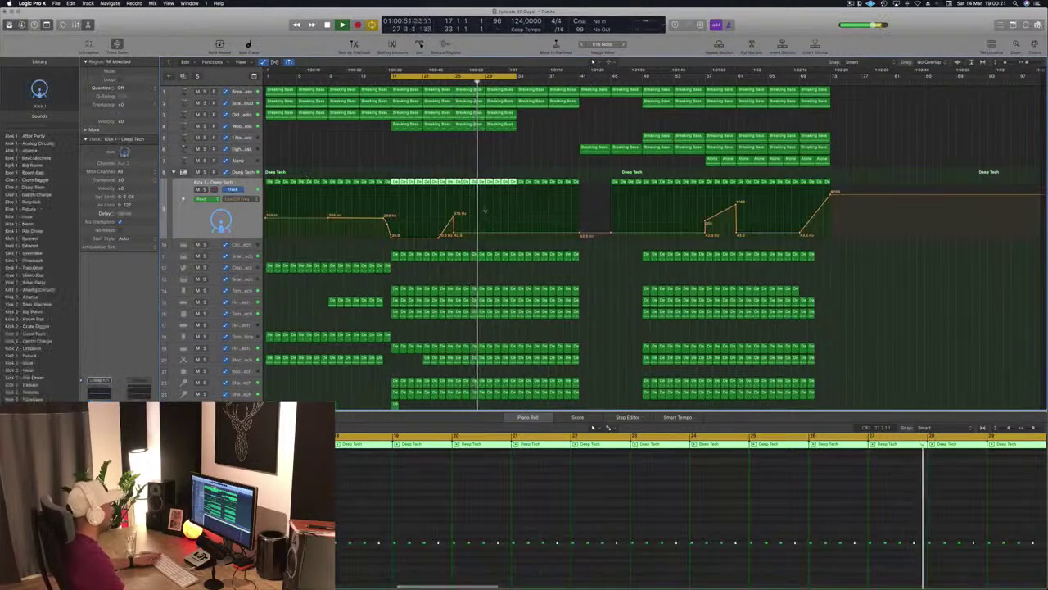
- Lower the Kick 1 filter automation to the minimum through bar 41, remove the sweep peak near bar 25, and replay from bar 17
{"action": "left_click_drag", "start_coordinate": [455, 234], "coordinate": [456, 239]}
{"action": "left_click_drag", "start_coordinate": [580, 233], "coordinate": [580, 240]}
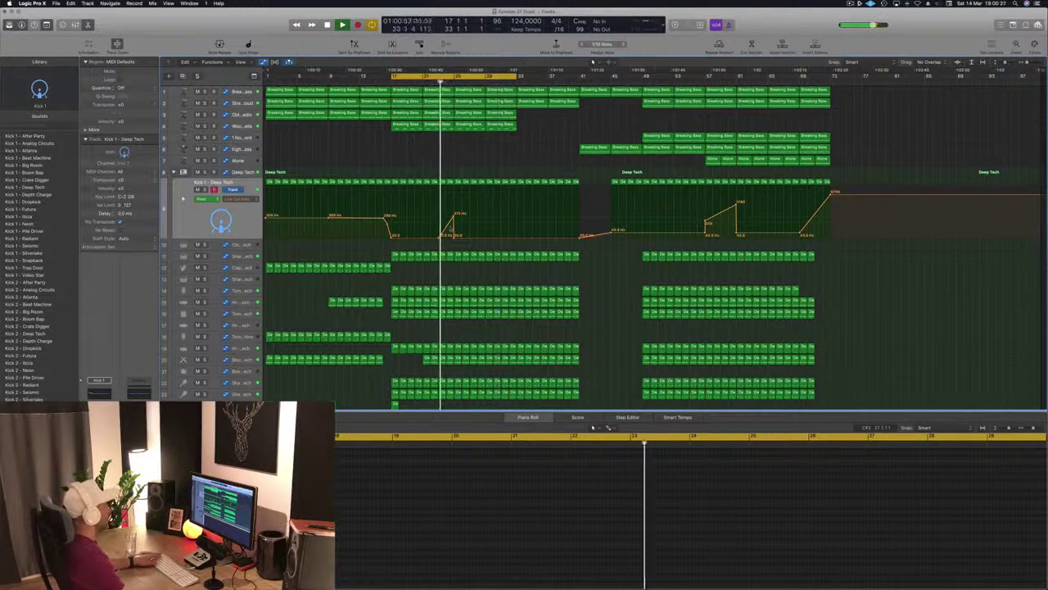
{"action": "left_click", "coordinate": [454, 218]}
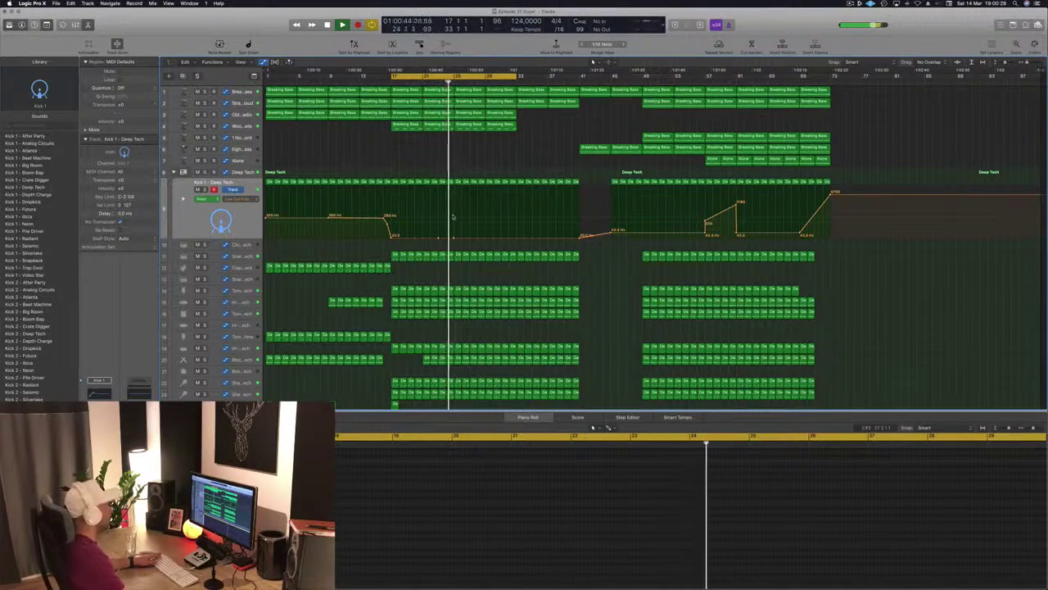
{"action": "left_click", "coordinate": [428, 82]}
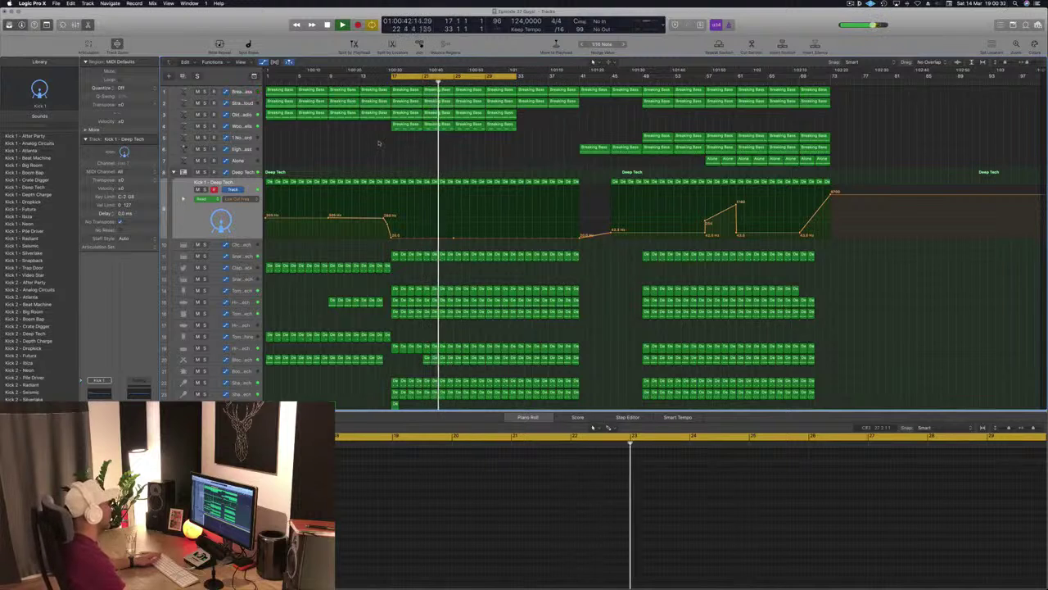
{"action": "key", "text": "space"}
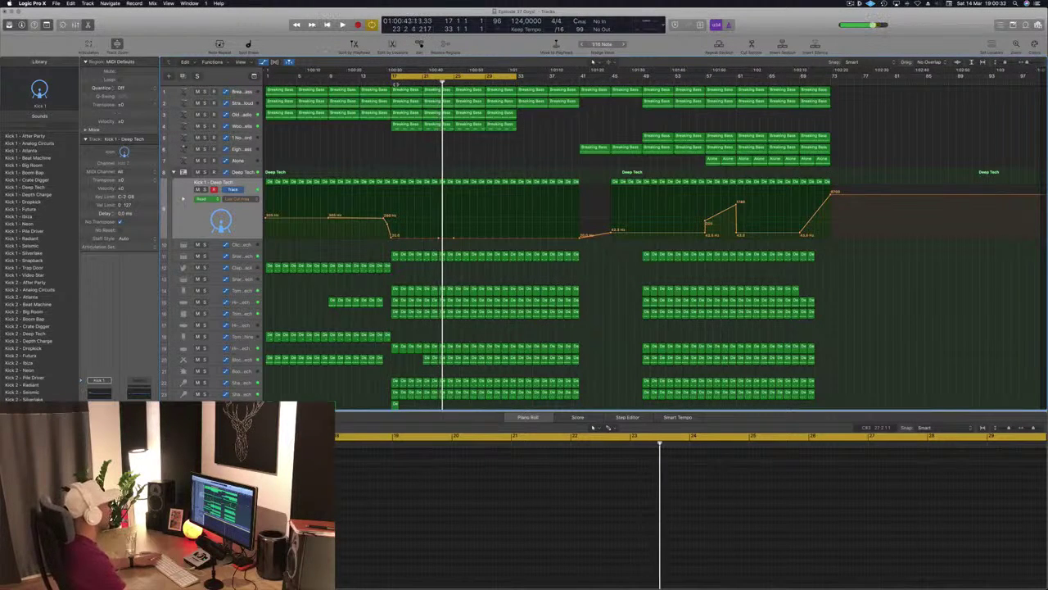
{"action": "key", "text": "space"}
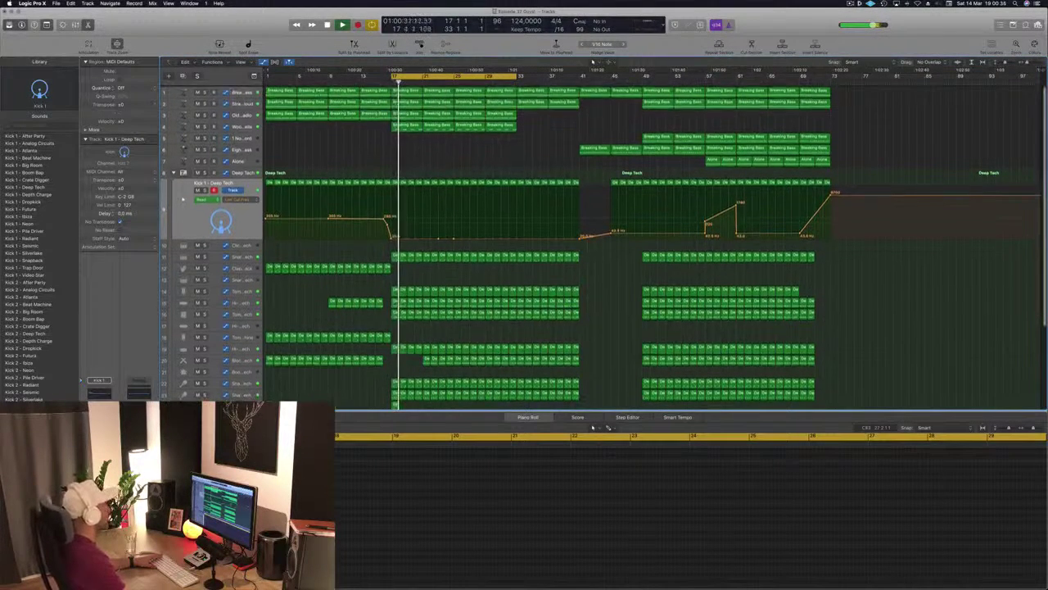
- Check the Breaking Bass track's automation, and copy the 16 clap regions from bars 1 to 17 into bars 17 to 33
{"action": "left_click", "coordinate": [241, 92]}
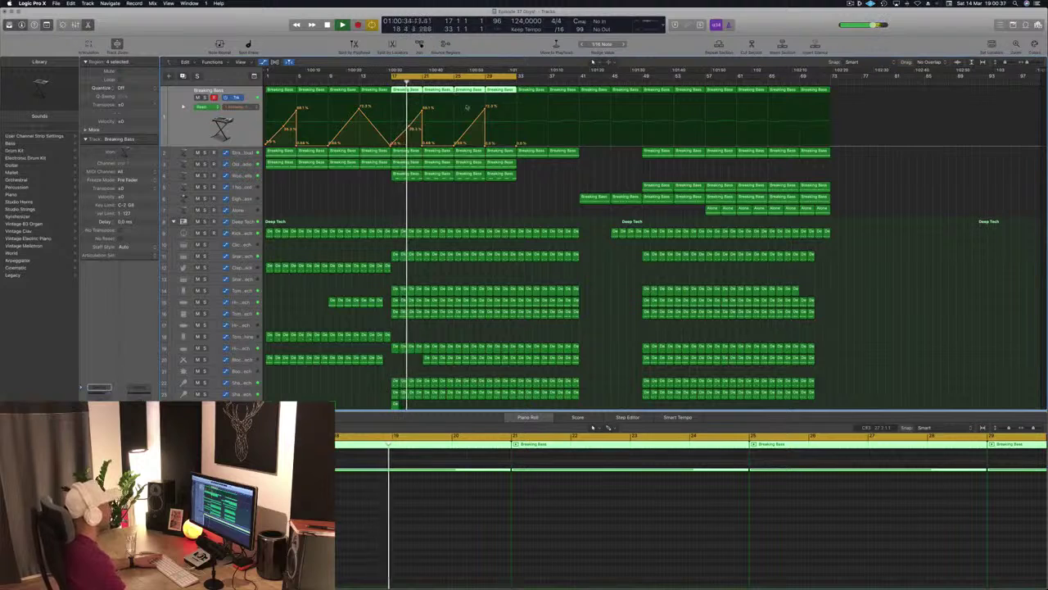
{"action": "left_click", "coordinate": [443, 201]}
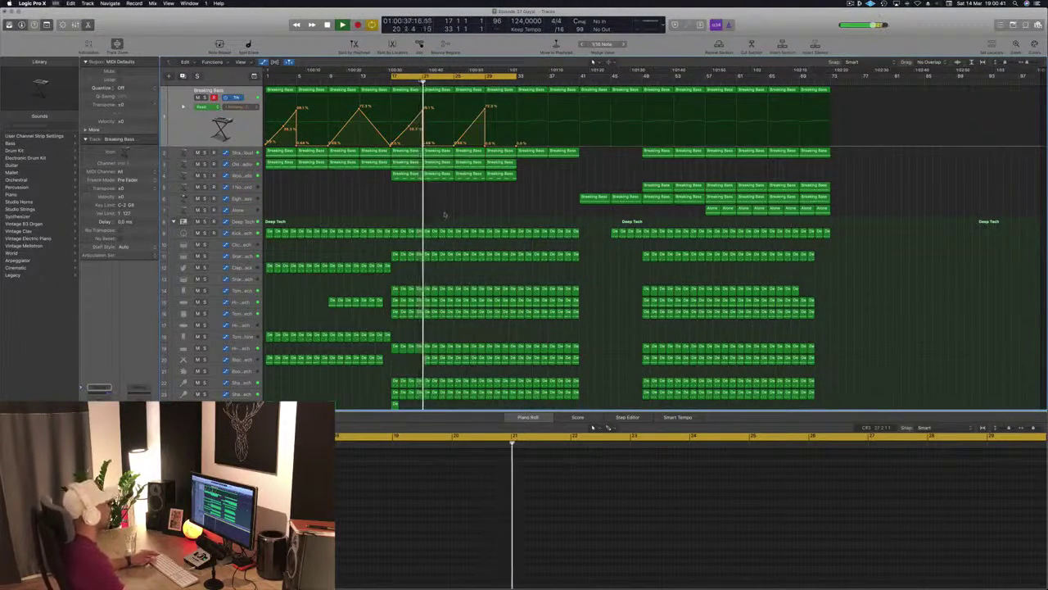
{"action": "scroll", "coordinate": [444, 215], "scroll_direction": "down", "scroll_amount": 5}
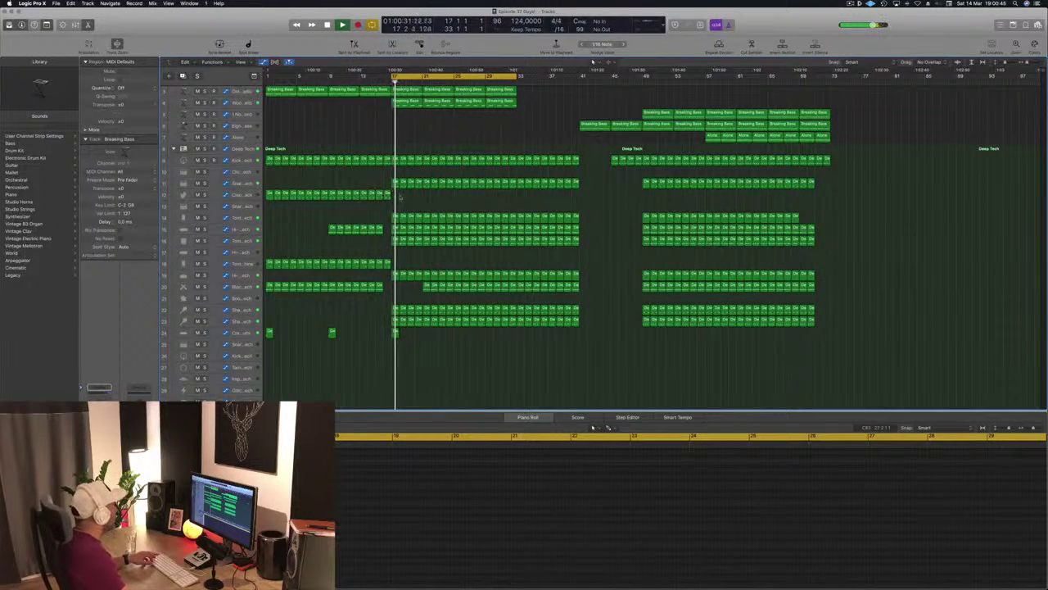
{"action": "mouse_move", "coordinate": [399, 197]}
{"action": "left_mouse_down"}
{"action": "mouse_move", "coordinate": [271, 195]}
{"action": "mouse_move", "coordinate": [397, 199]}
{"action": "left_mouse_up"}
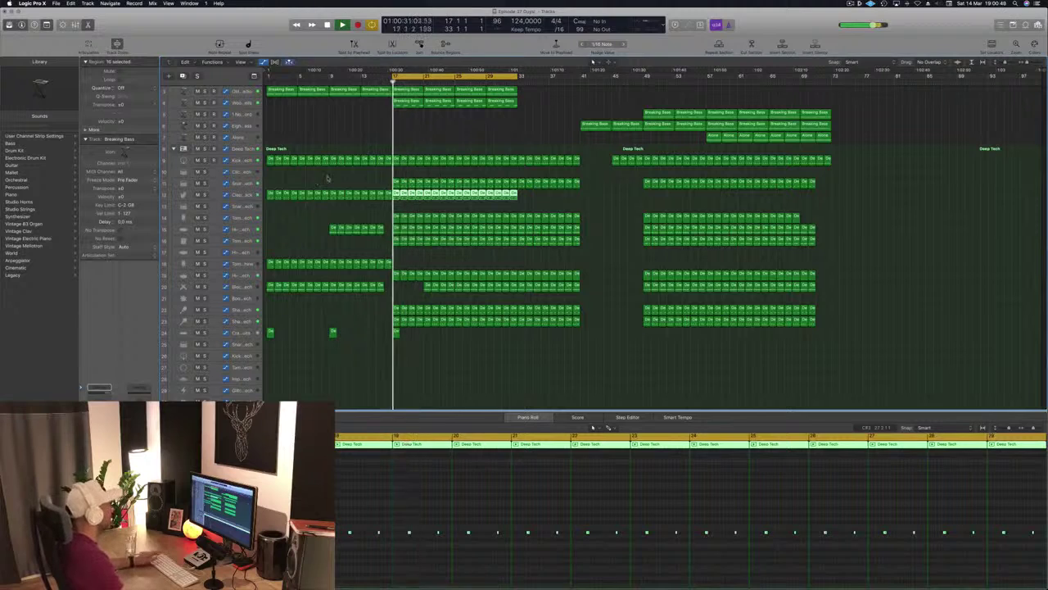
{"action": "left_click", "coordinate": [328, 178]}
- Copy the Tom Low - Beat Machine regions from bars 1 to 17 into bars 17 to 33, and select that track
{"action": "scroll", "coordinate": [310, 225], "scroll_direction": "down", "scroll_amount": 2}
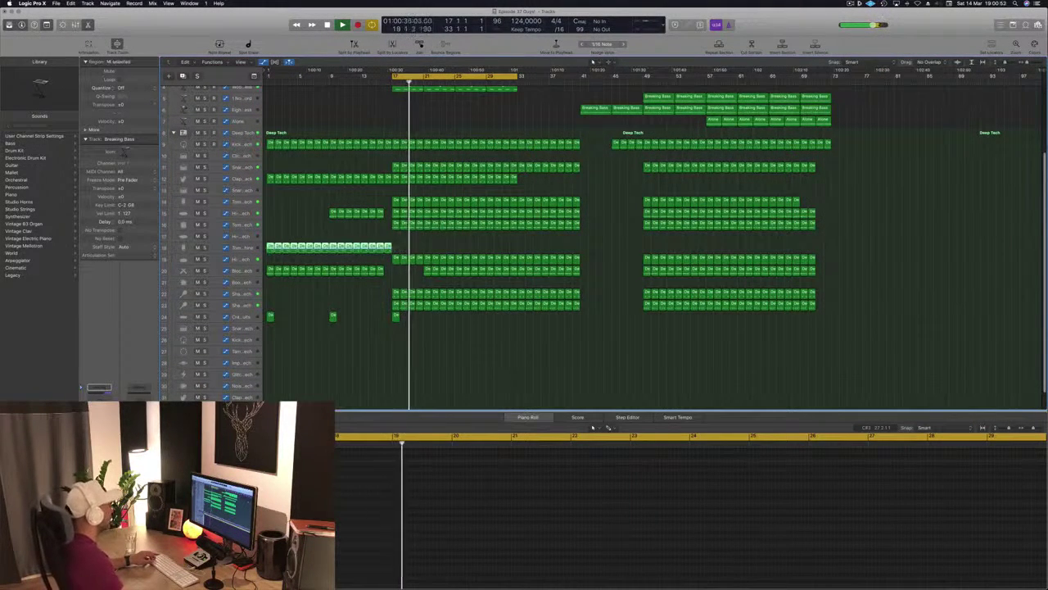
{"action": "left_click_drag", "start_coordinate": [272, 250], "coordinate": [396, 256]}
{"action": "left_click", "coordinate": [324, 238]}
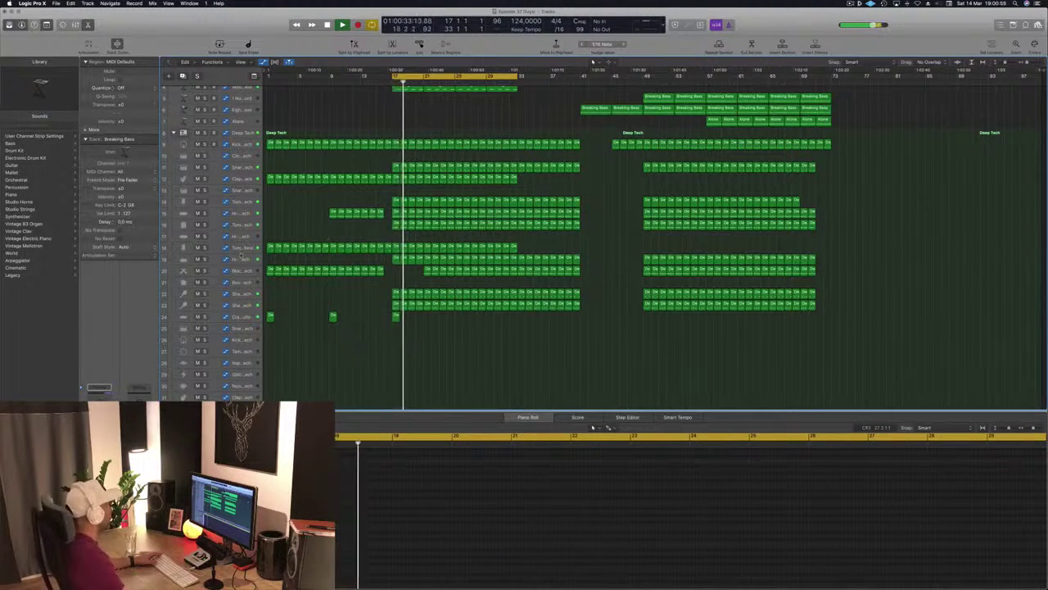
{"action": "left_click_drag", "start_coordinate": [239, 248], "coordinate": [232, 234]}
{"action": "left_click", "coordinate": [527, 210]}
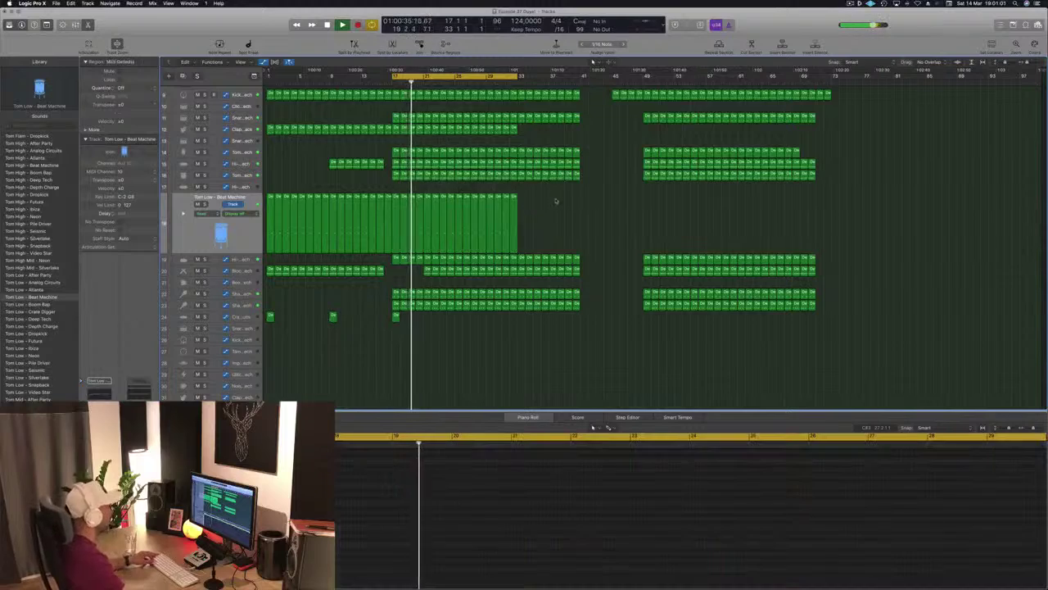
- Copy the crash region on track 24 from bar 17 to bar 21
{"action": "scroll", "coordinate": [562, 227], "scroll_direction": "up", "scroll_amount": 3}
{"action": "scroll", "coordinate": [564, 226], "scroll_direction": "down", "scroll_amount": 3}
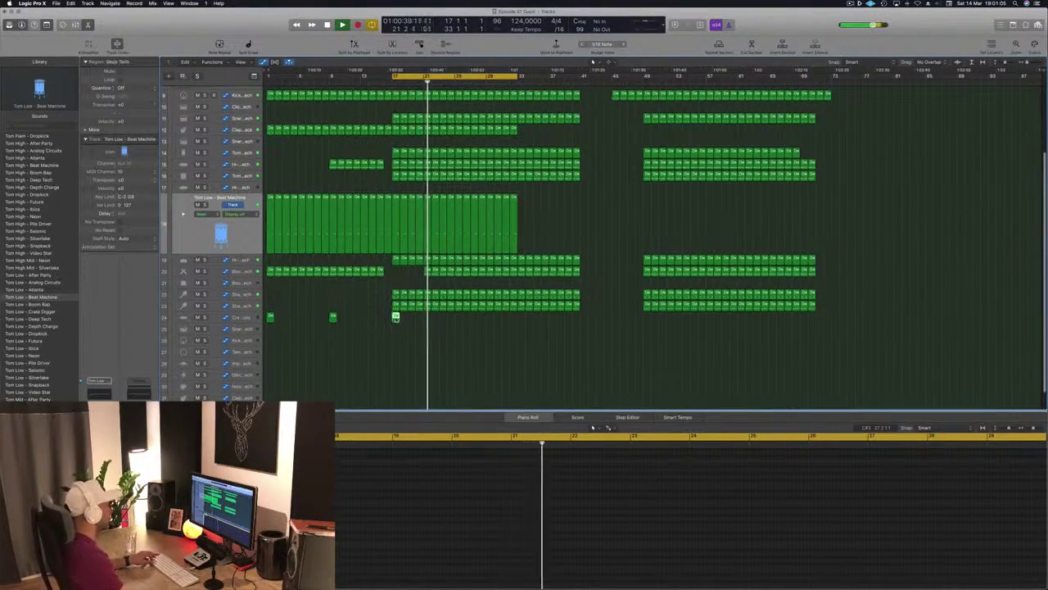
{"action": "left_click_drag", "start_coordinate": [413, 322], "coordinate": [426, 319]}
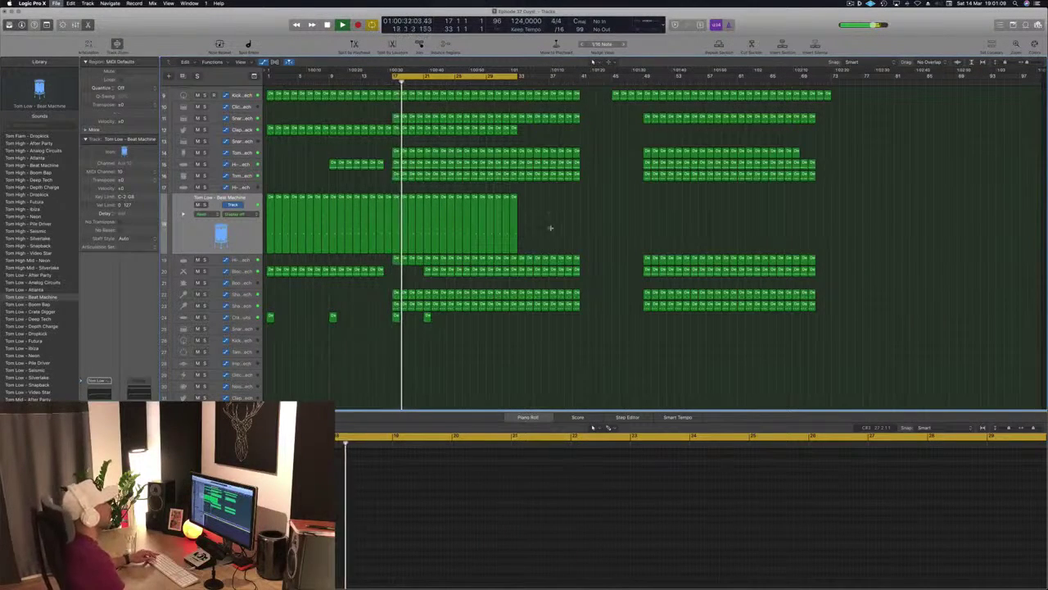
- Name all regions in the arrangement after their tracks, leaving none selected
{"action": "scroll", "coordinate": [551, 228], "scroll_direction": "up", "scroll_amount": 7}
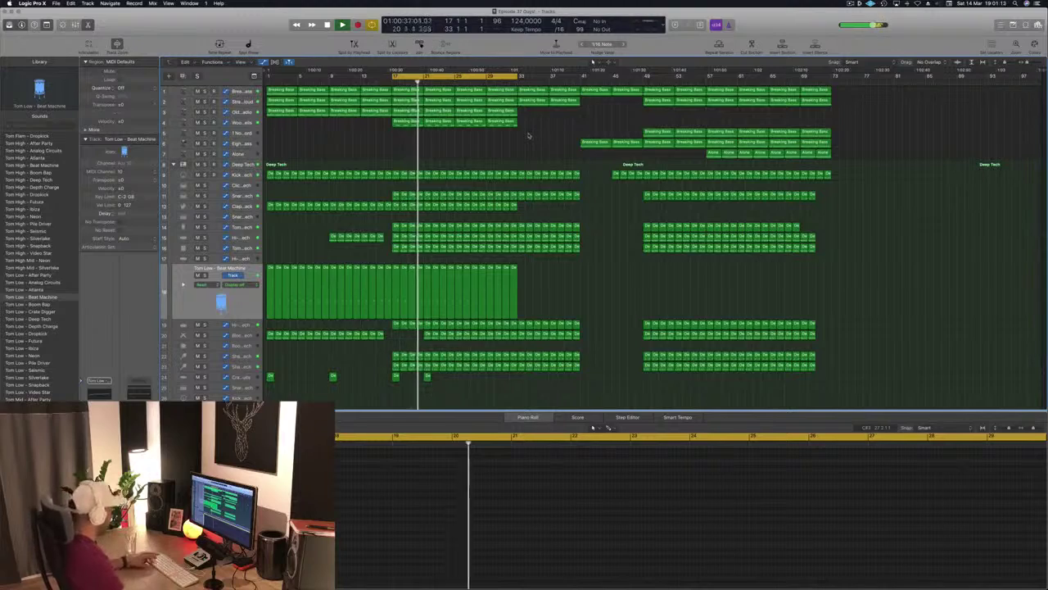
{"action": "key", "text": "super+a"}
{"action": "right_click", "coordinate": [505, 89]}
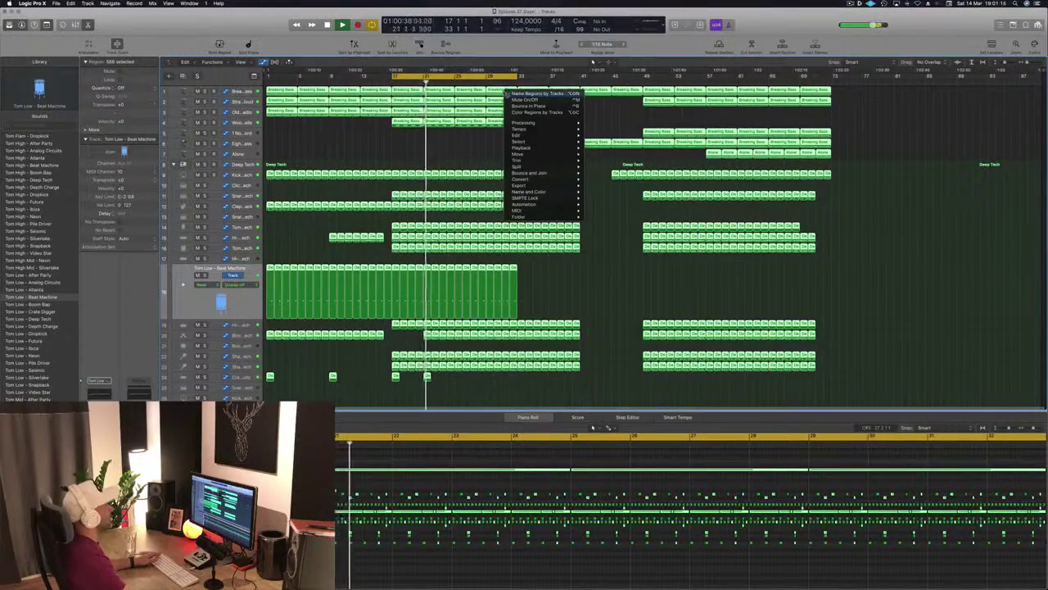
{"action": "left_click", "coordinate": [498, 131]}
{"action": "left_click", "coordinate": [516, 148]}
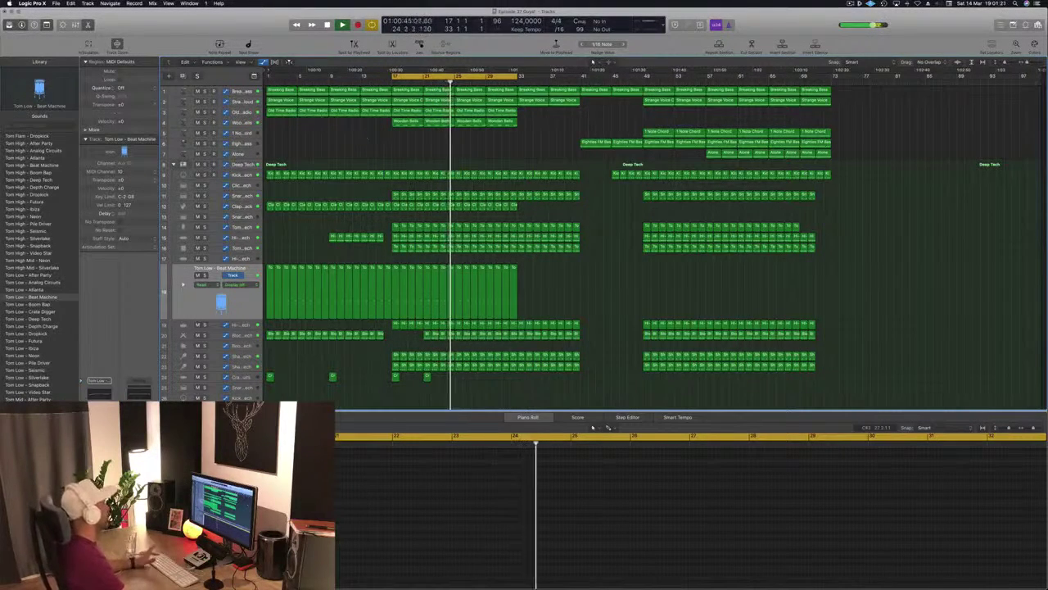
- Inspect the Old Time Radio track and the filter automation on the Block - Deep Tech track
{"action": "left_click", "coordinate": [245, 112]}
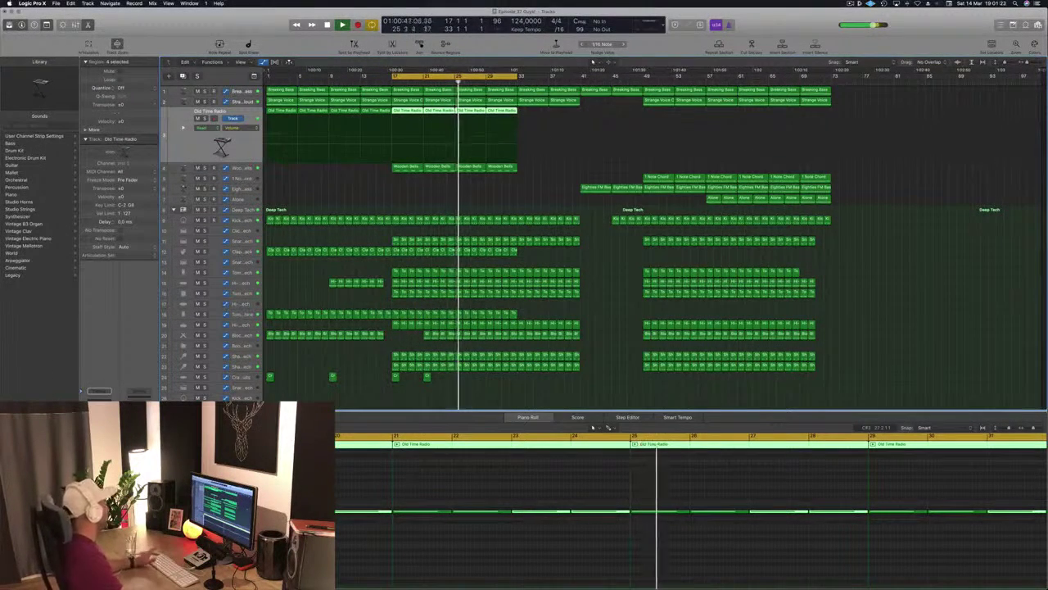
{"action": "left_click", "coordinate": [499, 182]}
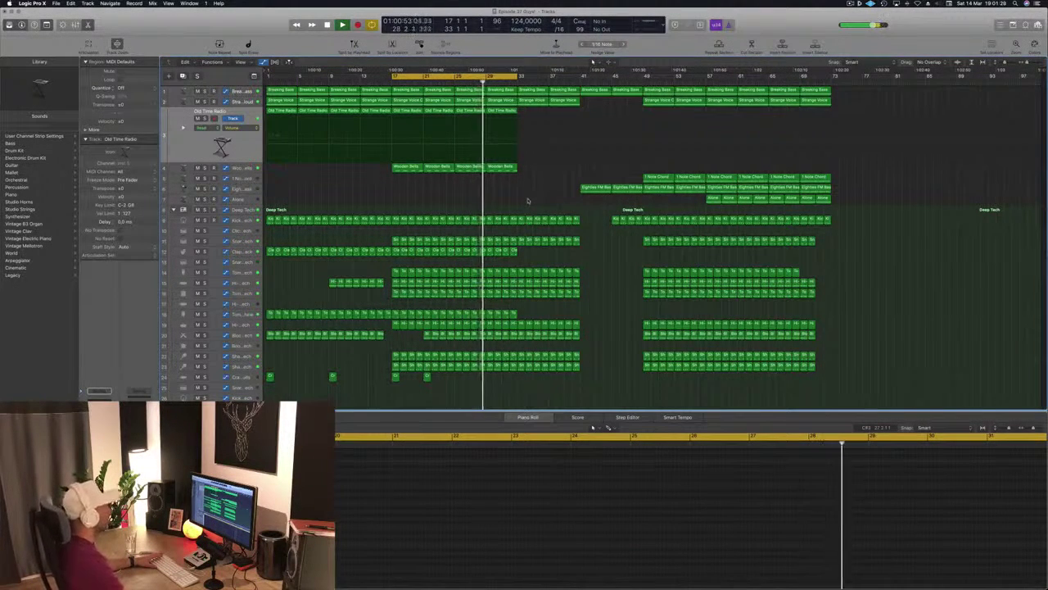
{"action": "left_click", "coordinate": [500, 336]}
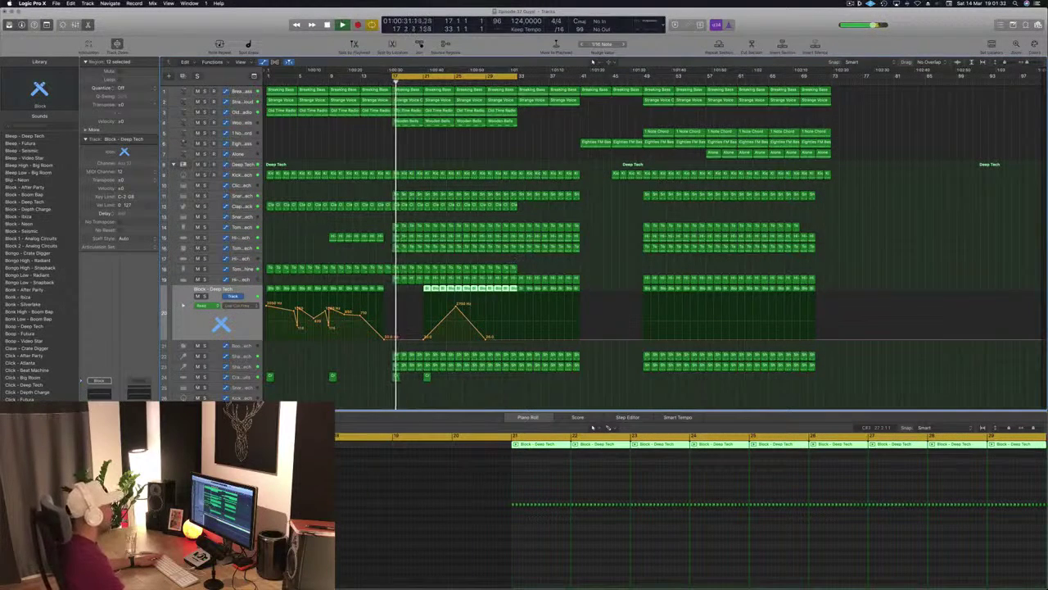
{"action": "left_click", "coordinate": [471, 91]}
{"action": "left_click", "coordinate": [520, 155]}
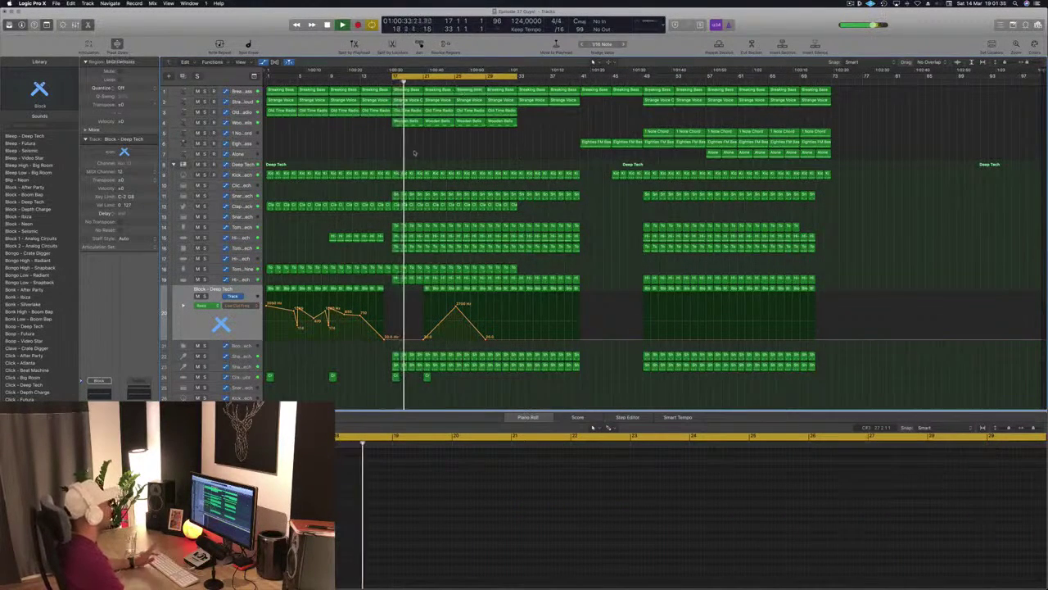
- Set the cycle range to bars 33 to 41 and play that section
{"action": "left_click_drag", "start_coordinate": [502, 77], "coordinate": [629, 77]}
{"action": "key", "text": "space"}
{"action": "key", "text": "space"}
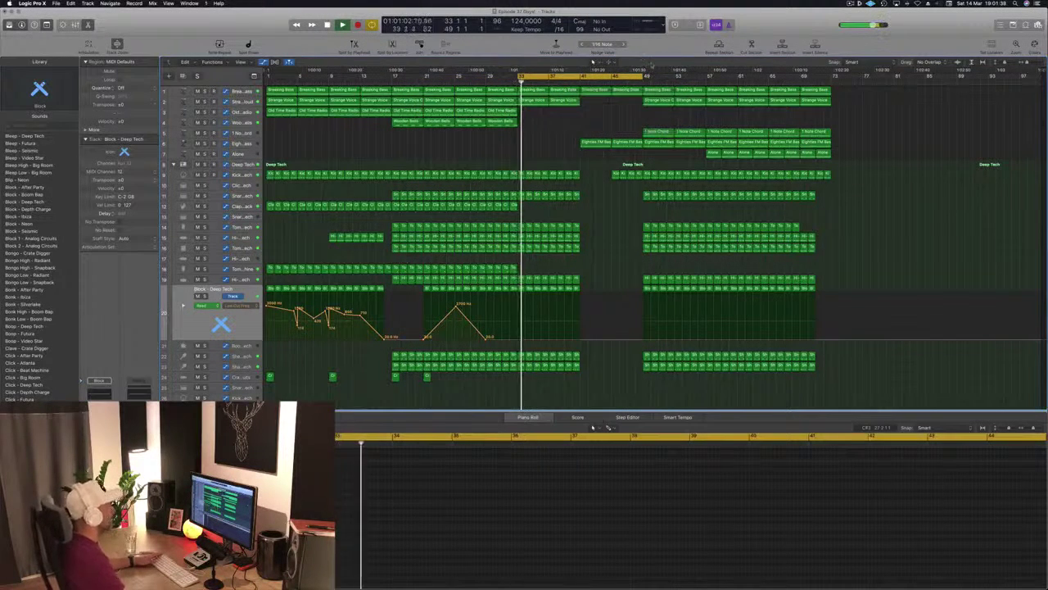
{"action": "left_click_drag", "start_coordinate": [611, 79], "coordinate": [580, 77]}
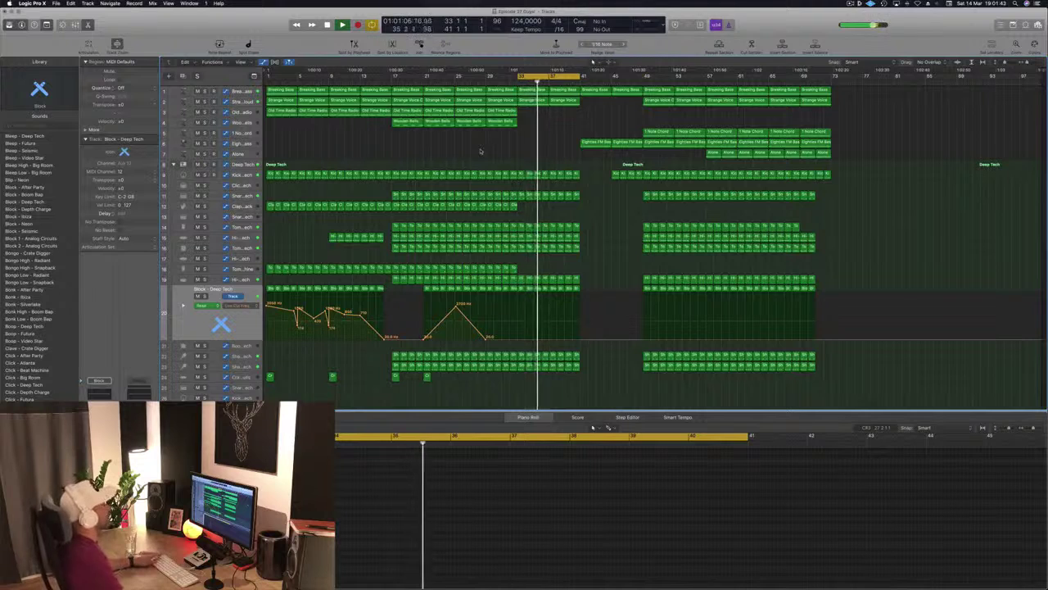
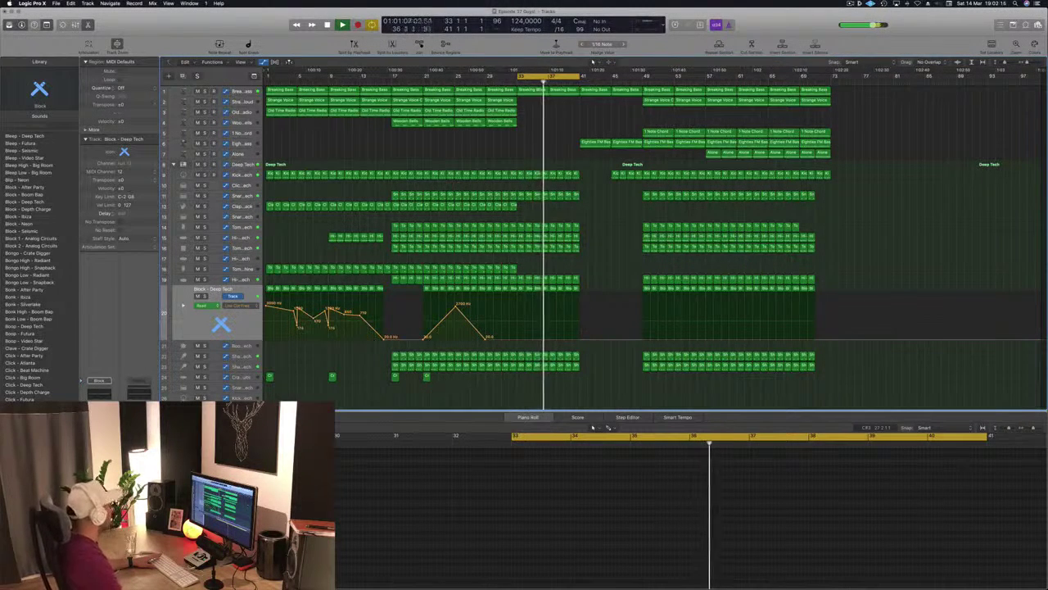
- Look through the Hi-Hat 1, open Hi-Hat, Block, Shaker 2 and Snare 1 parts in bars 33 to 41
{"action": "left_click", "coordinate": [239, 240]}
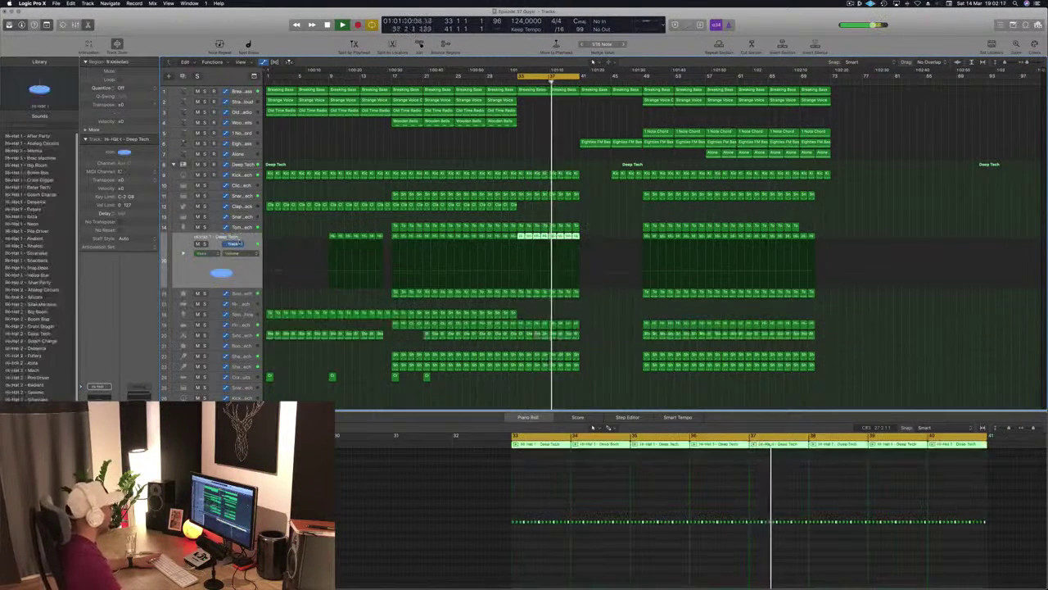
{"action": "left_click", "coordinate": [245, 326]}
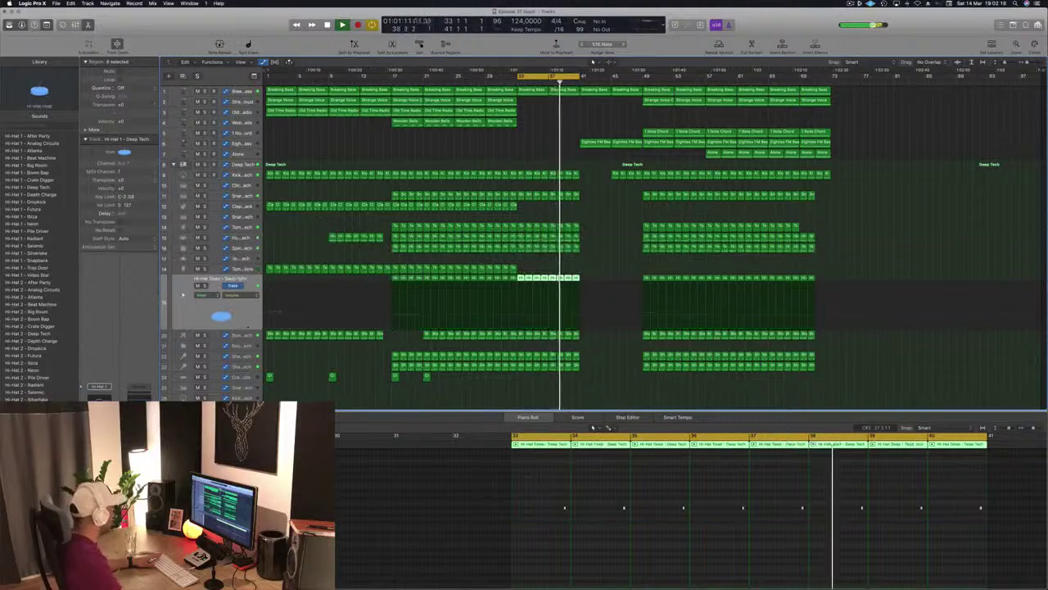
{"action": "left_click", "coordinate": [244, 335]}
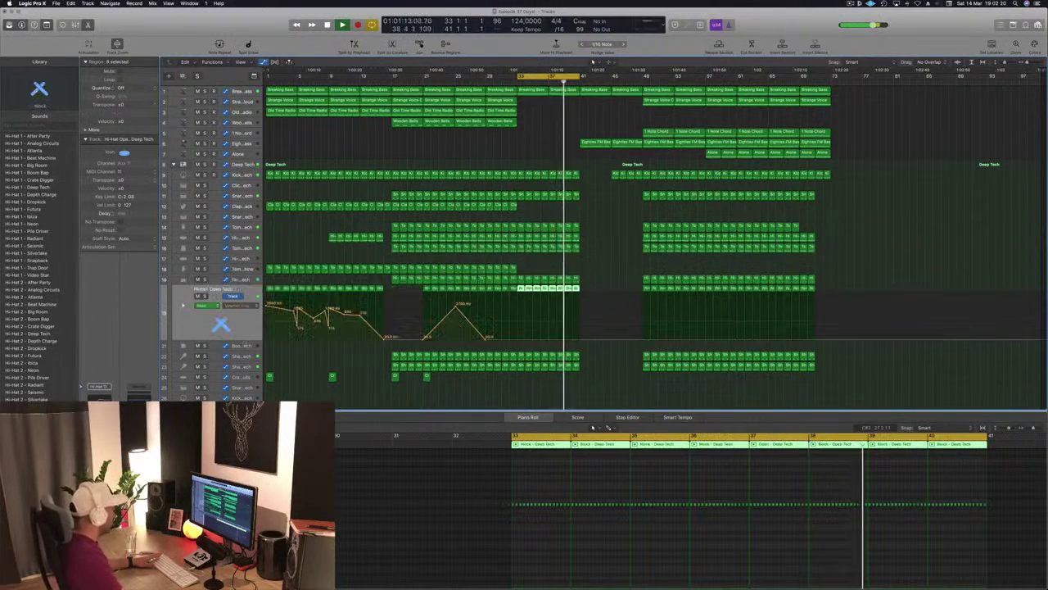
{"action": "left_click", "coordinate": [244, 367]}
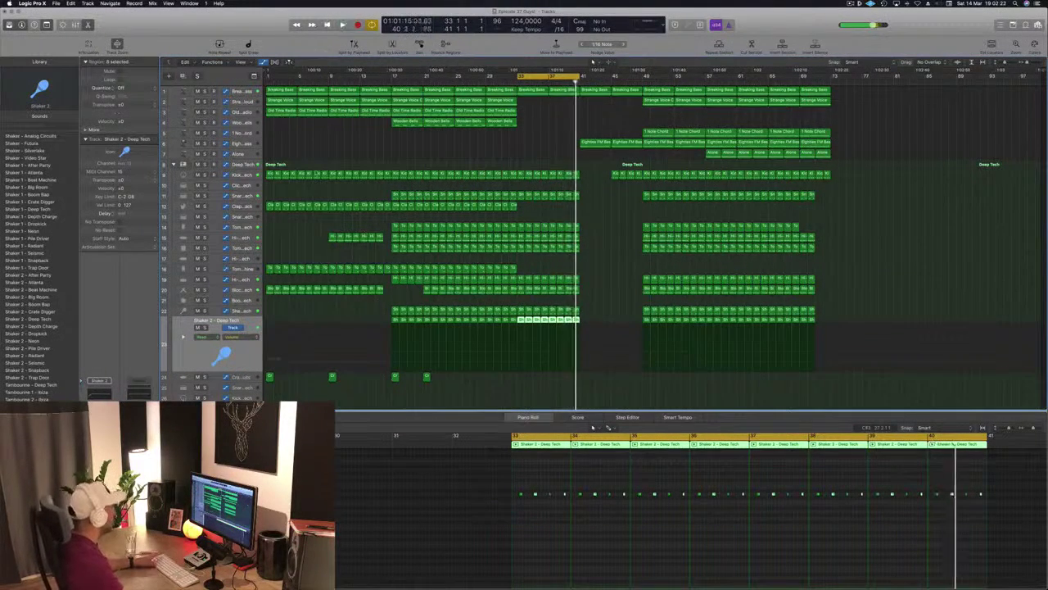
{"action": "left_click", "coordinate": [239, 195]}
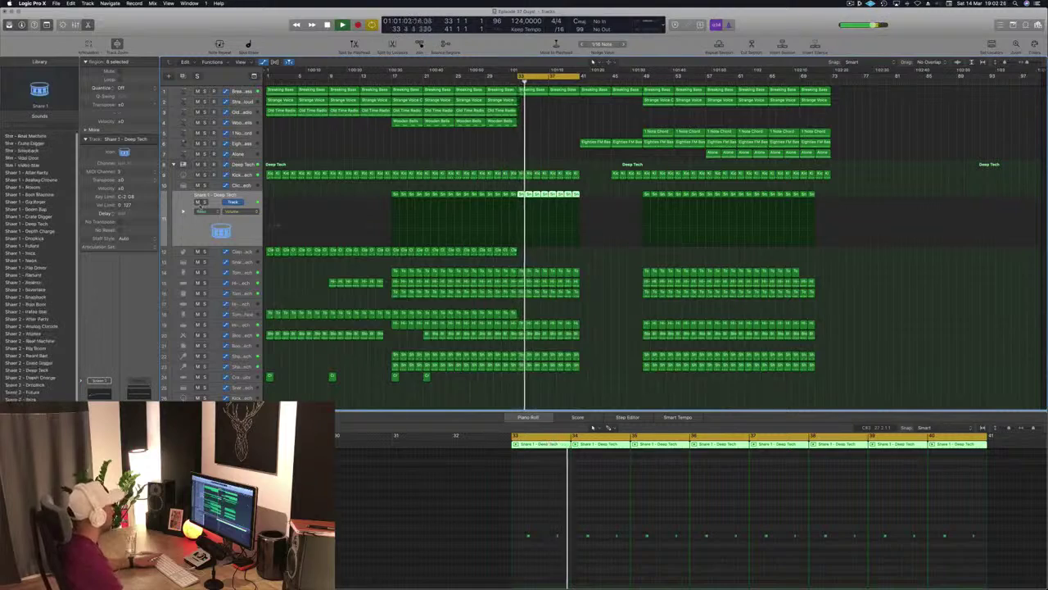
- Audition the Snare 1, second Hi-Hat and Block tracks using brief mutes and solos, and leave no regions selected
{"action": "left_click", "coordinate": [198, 203]}
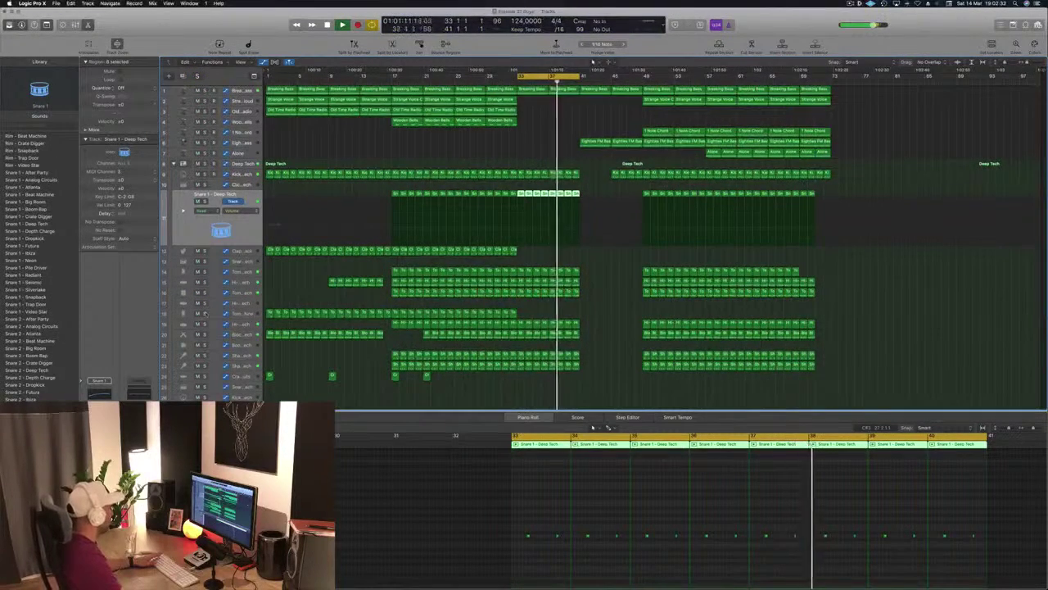
{"action": "left_click", "coordinate": [204, 325]}
{"action": "left_click", "coordinate": [204, 324]}
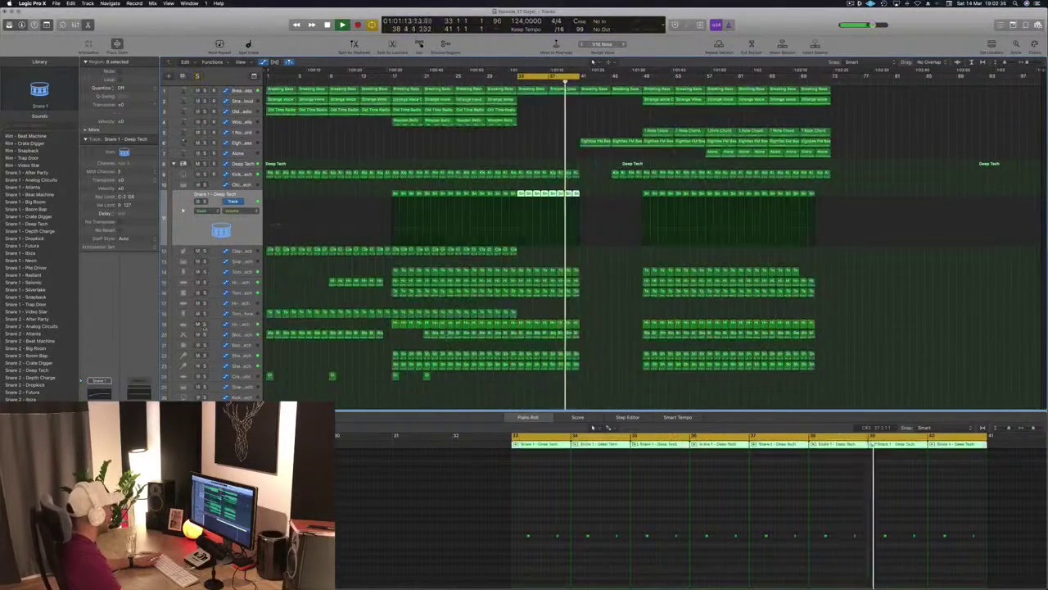
{"action": "left_click", "coordinate": [205, 334]}
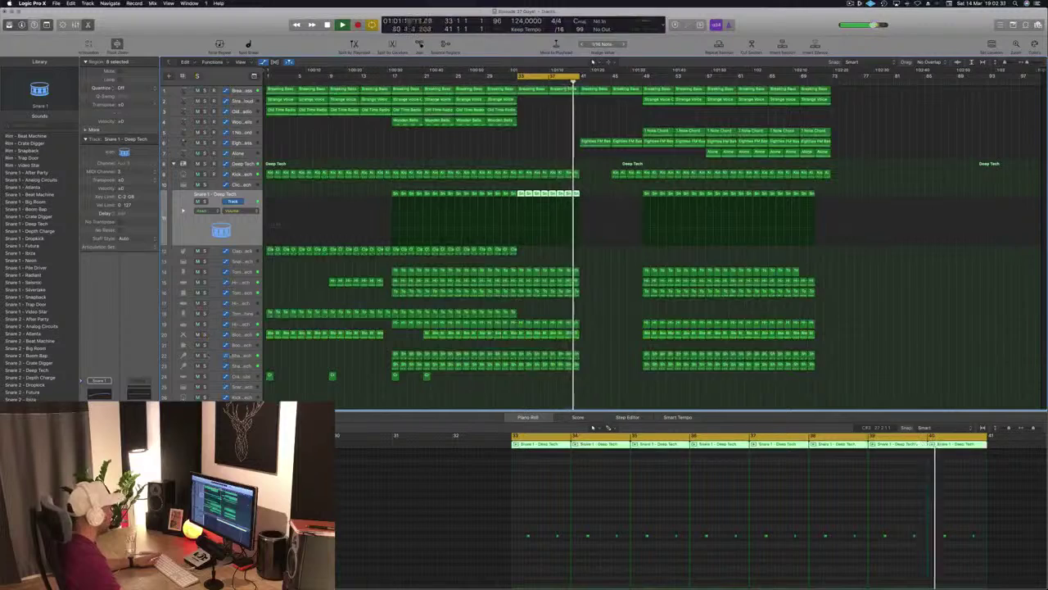
{"action": "scroll", "coordinate": [472, 355], "scroll_direction": "down", "scroll_amount": 3}
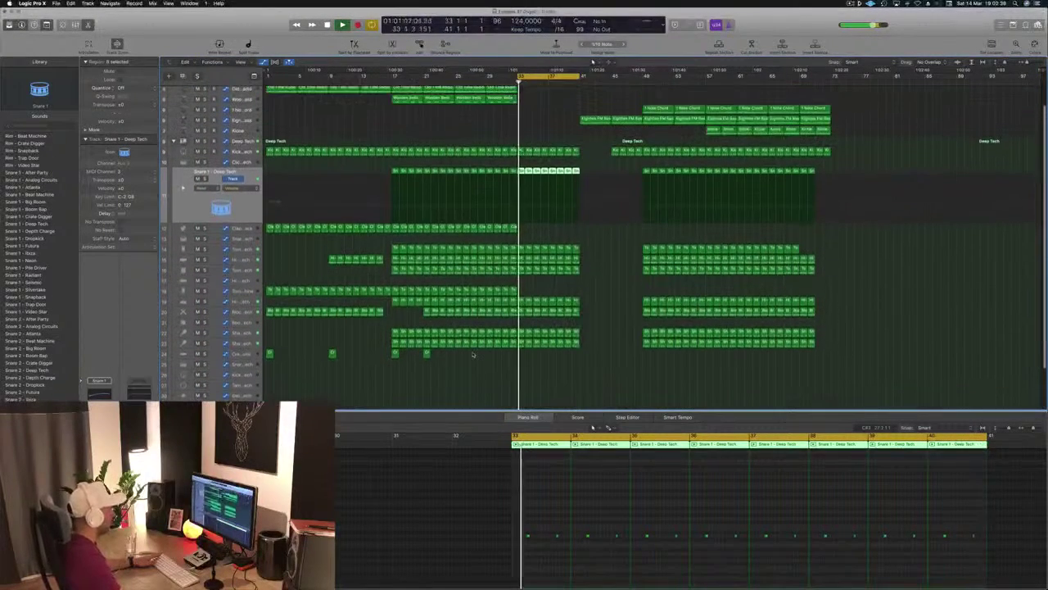
{"action": "left_click", "coordinate": [604, 235]}
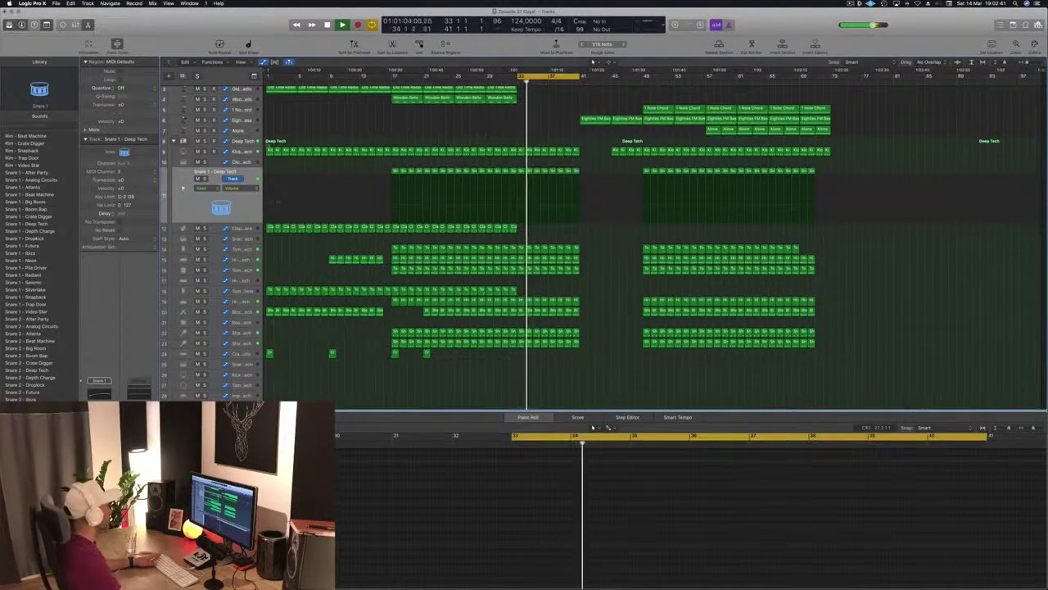
- Solo the Kick, Snare 1 and Clap tracks briefly, one after another, to hear each part alone
{"action": "left_click", "coordinate": [204, 152]}
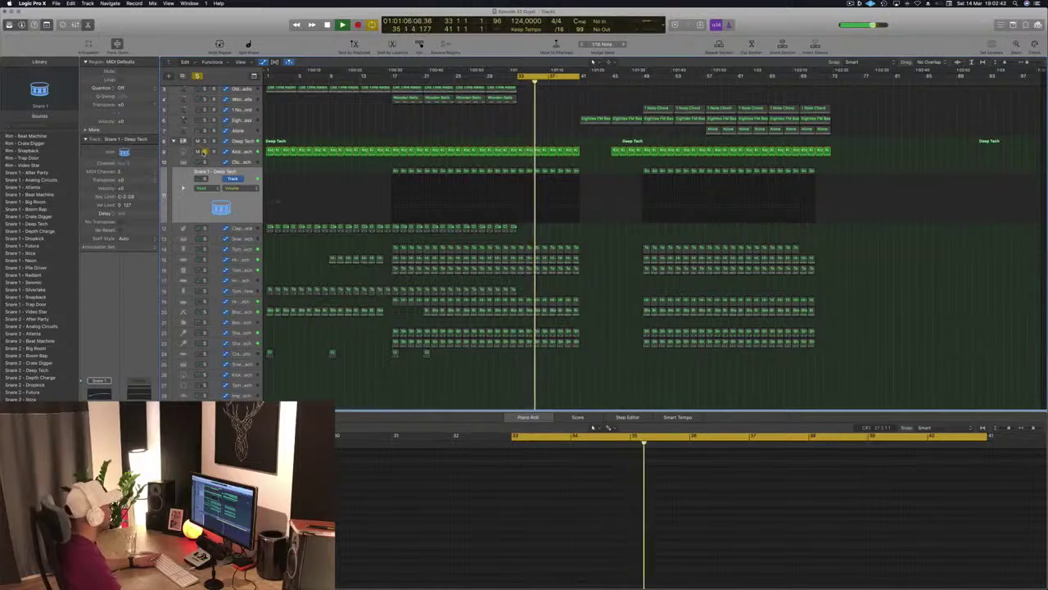
{"action": "left_click", "coordinate": [204, 153]}
{"action": "left_click", "coordinate": [204, 178]}
{"action": "left_click", "coordinate": [204, 179]}
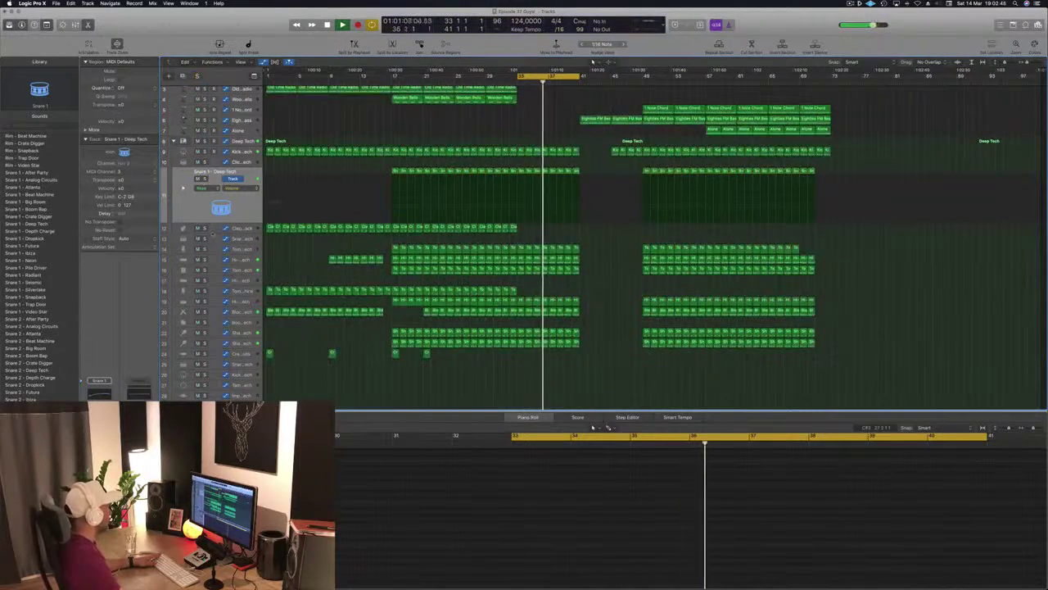
{"action": "left_click", "coordinate": [206, 229]}
{"action": "left_click", "coordinate": [206, 229]}
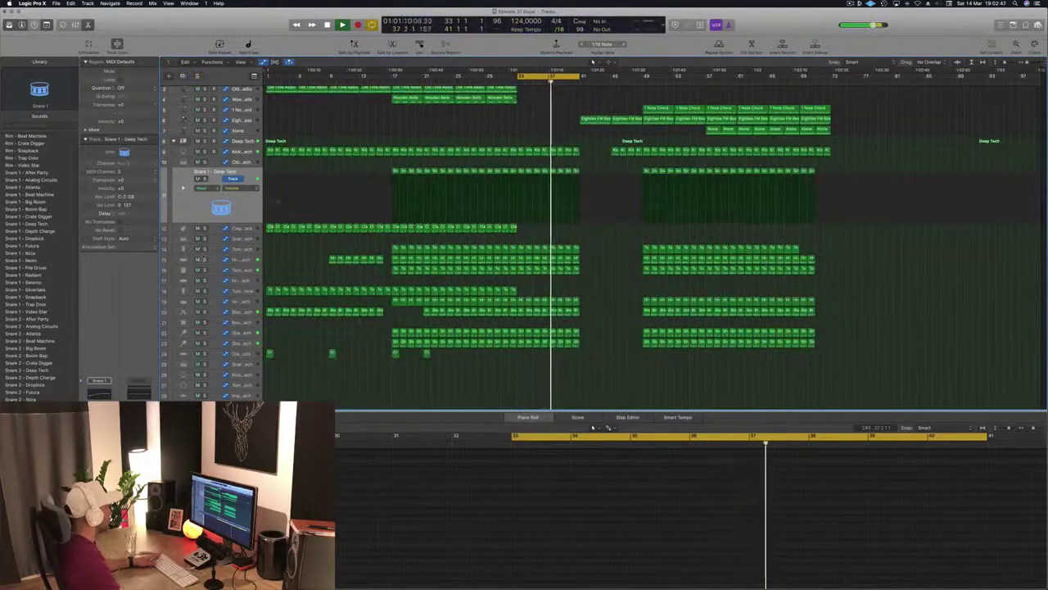
- Solo both Hi-Hat tracks, the Block track and the Shaker 1 track in turn, leaving every solo off
{"action": "left_click", "coordinate": [203, 260]}
{"action": "left_click", "coordinate": [204, 259]}
{"action": "left_click", "coordinate": [204, 260]}
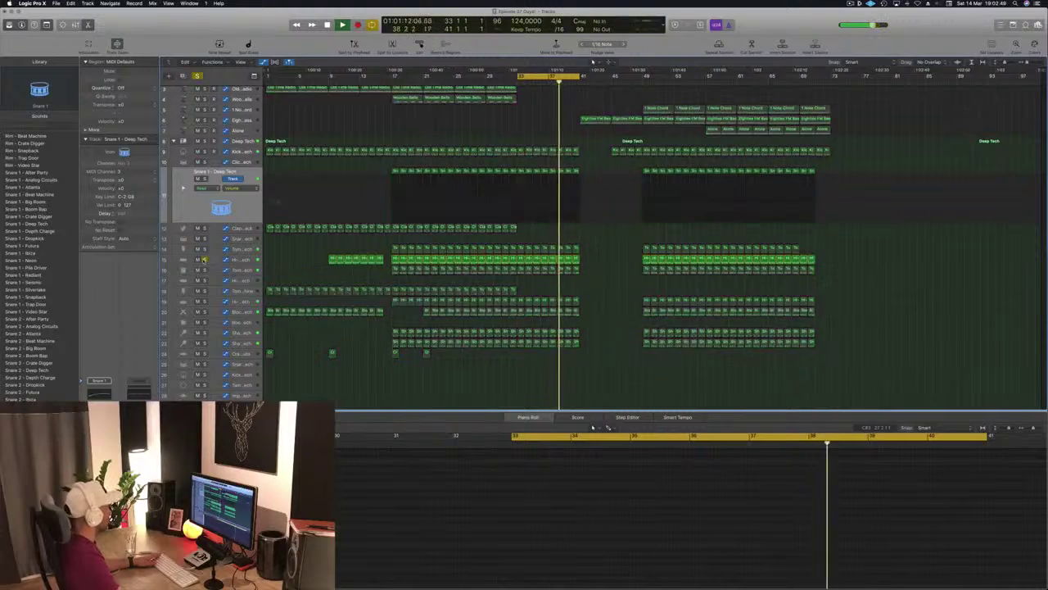
{"action": "left_click", "coordinate": [203, 260]}
{"action": "left_click", "coordinate": [204, 260]}
{"action": "left_click", "coordinate": [204, 260]}
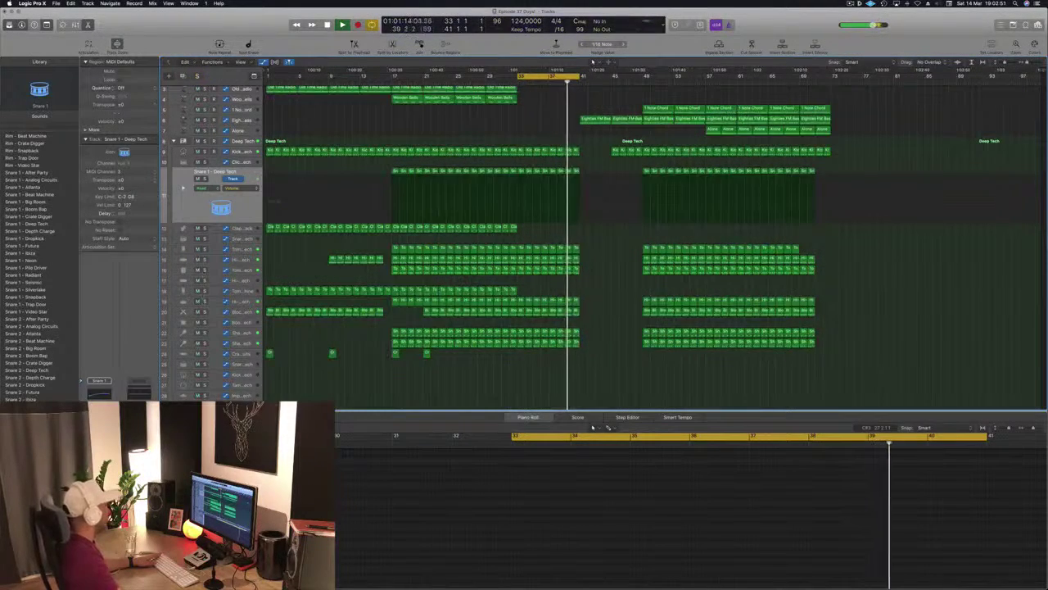
{"action": "left_click", "coordinate": [204, 302]}
{"action": "left_click", "coordinate": [204, 301]}
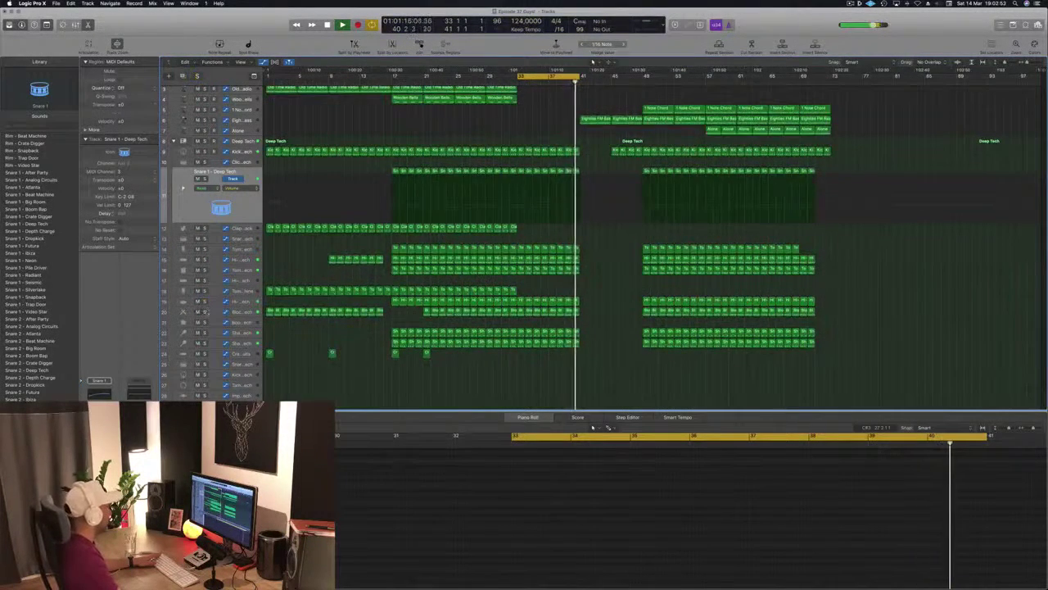
{"action": "left_click", "coordinate": [204, 312]}
{"action": "left_click", "coordinate": [204, 312]}
{"action": "left_click", "coordinate": [204, 333]}
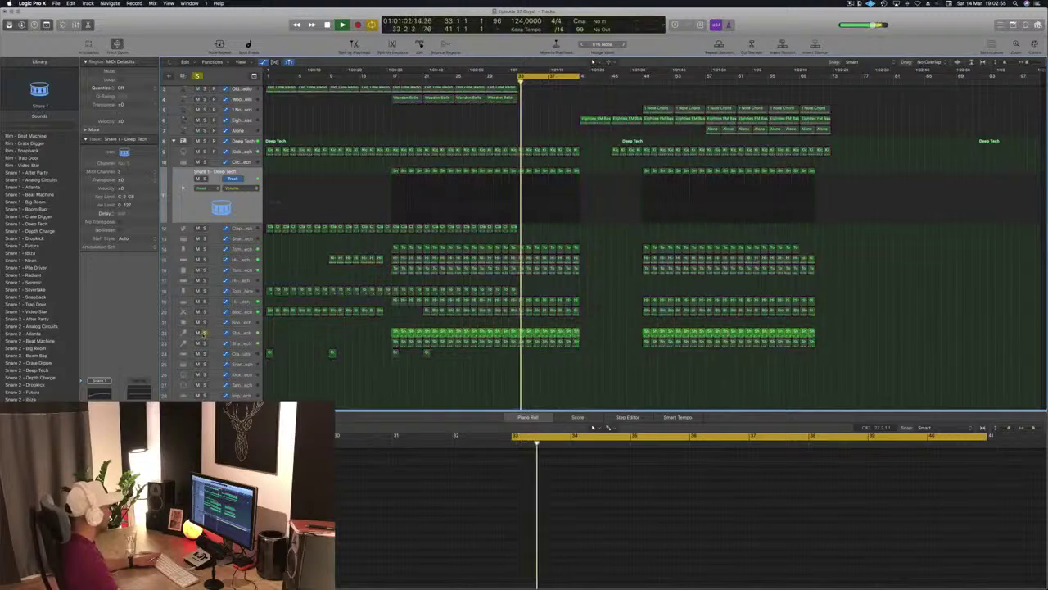
{"action": "left_click", "coordinate": [204, 333]}
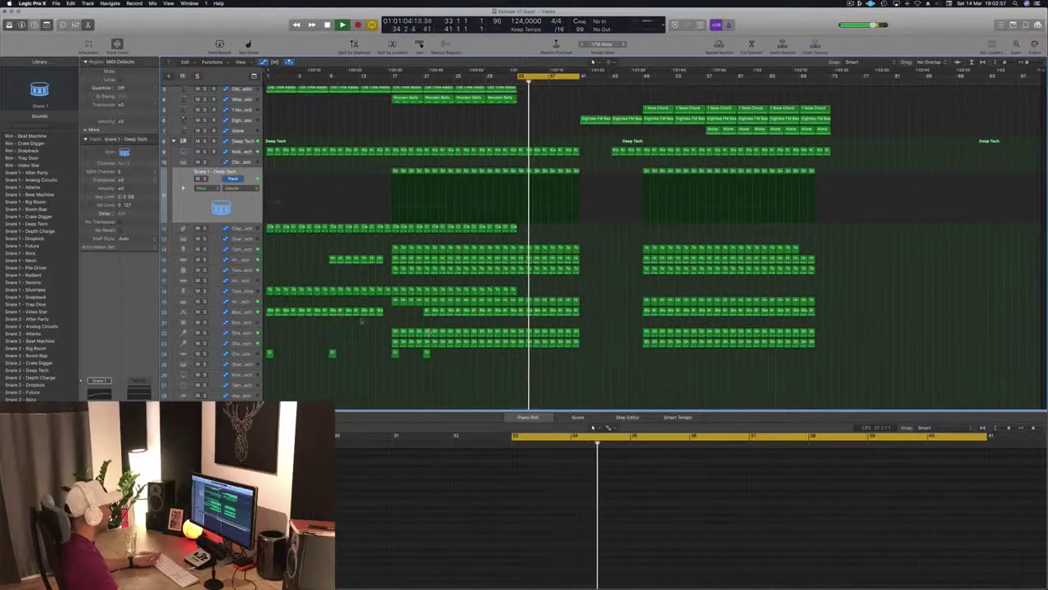
- Inspect the Shaker 1 - Deep Tech part in bars 33 to 41, clear the selection and stop playback
{"action": "left_click", "coordinate": [240, 332]}
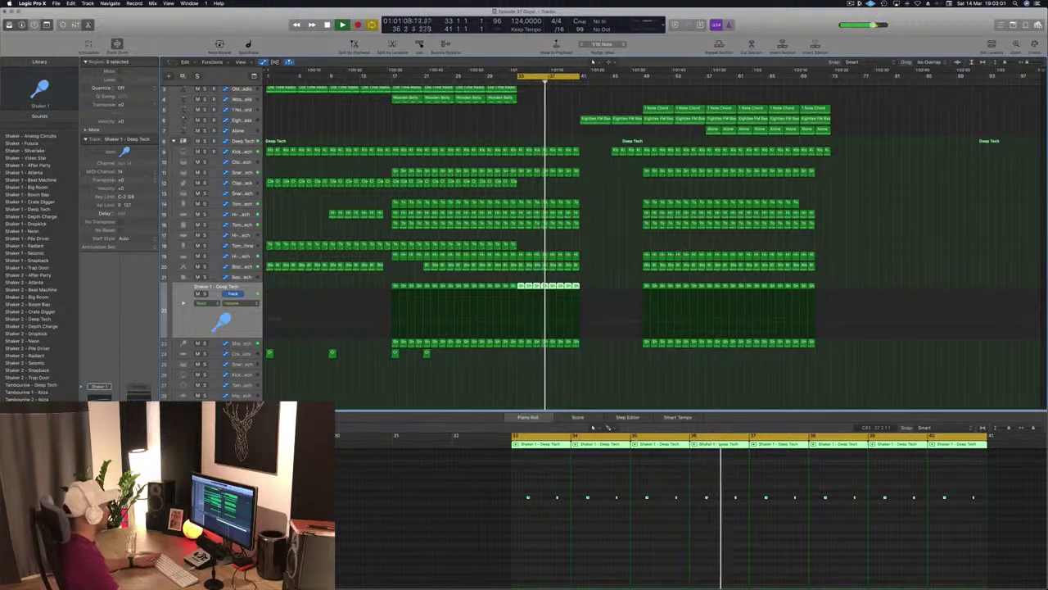
{"action": "scroll", "coordinate": [512, 144], "scroll_direction": "up", "scroll_amount": 3}
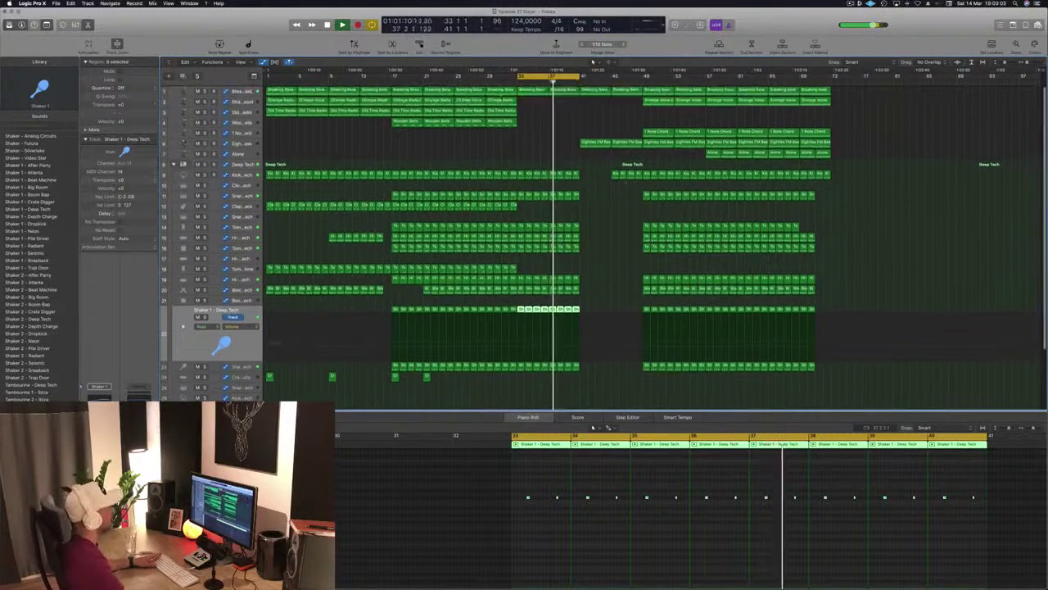
{"action": "left_click", "coordinate": [514, 146]}
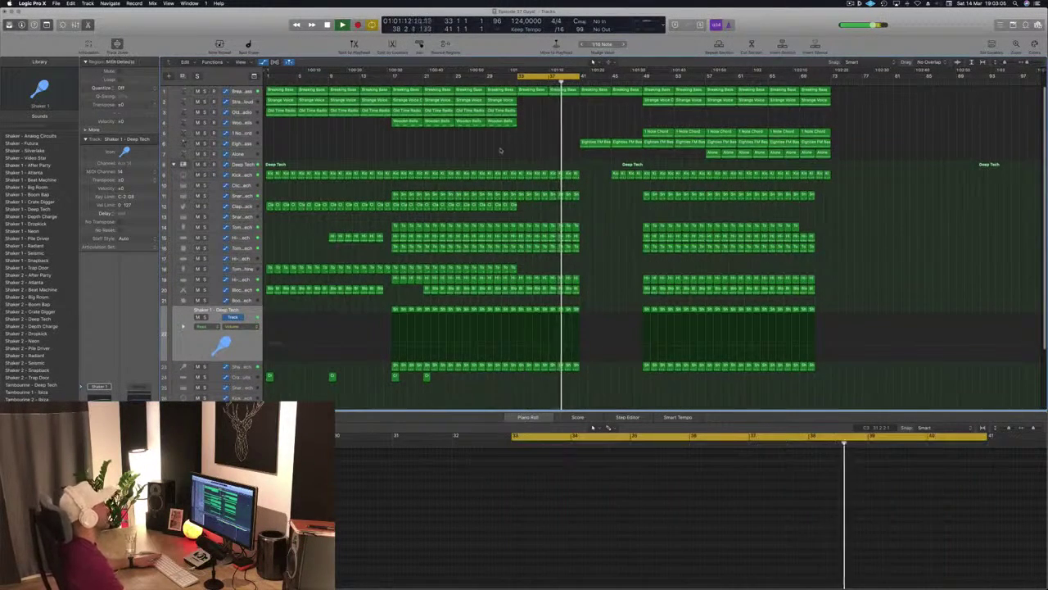
{"action": "key", "text": "space"}
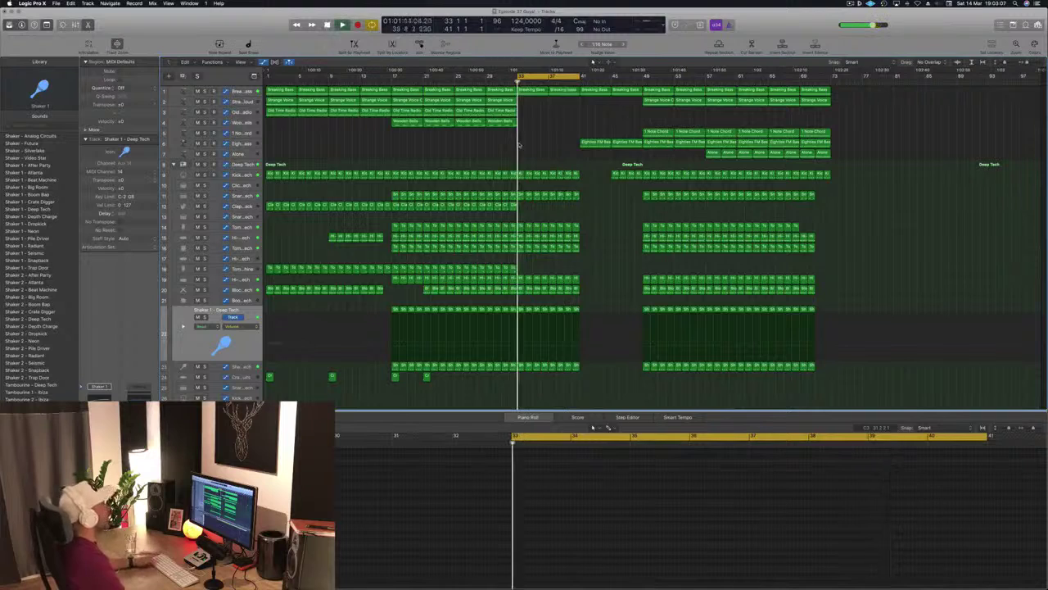
- Raise the Breaking Bass cutoff automation from bar 33 onward to about 40 %
{"action": "left_click", "coordinate": [240, 92]}
{"action": "key", "text": "space"}
{"action": "key", "text": "space"}
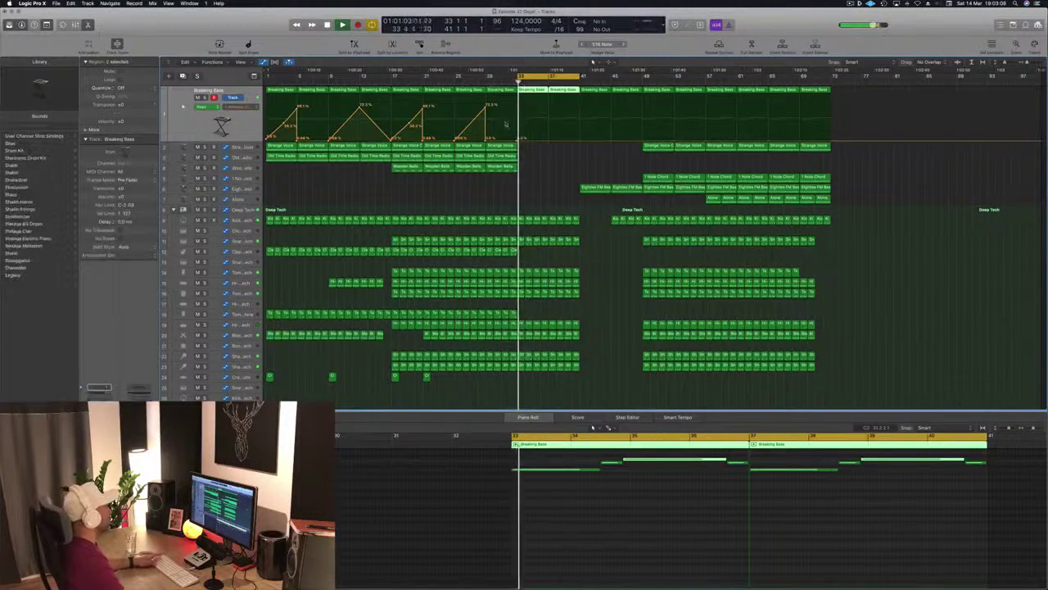
{"action": "left_click_drag", "start_coordinate": [519, 140], "coordinate": [518, 122]}
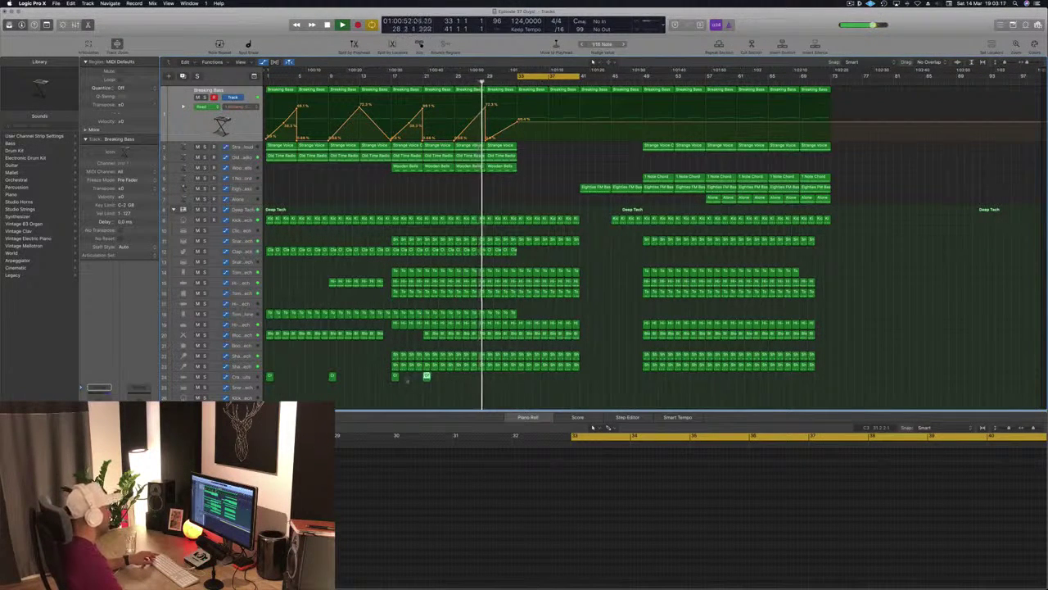
- Copy the crash region from bar 17 to bar 33 on the same track, leaving no regions selected
{"action": "left_click", "coordinate": [395, 376]}
{"action": "left_click_drag", "start_coordinate": [396, 377], "coordinate": [519, 378]}
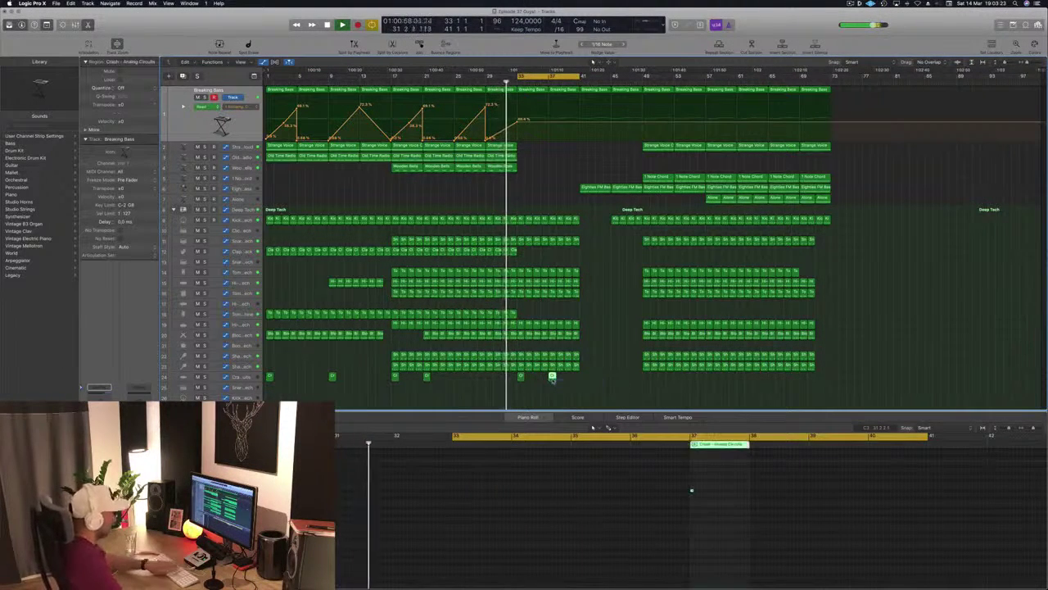
{"action": "left_click_drag", "start_coordinate": [529, 313], "coordinate": [497, 316]}
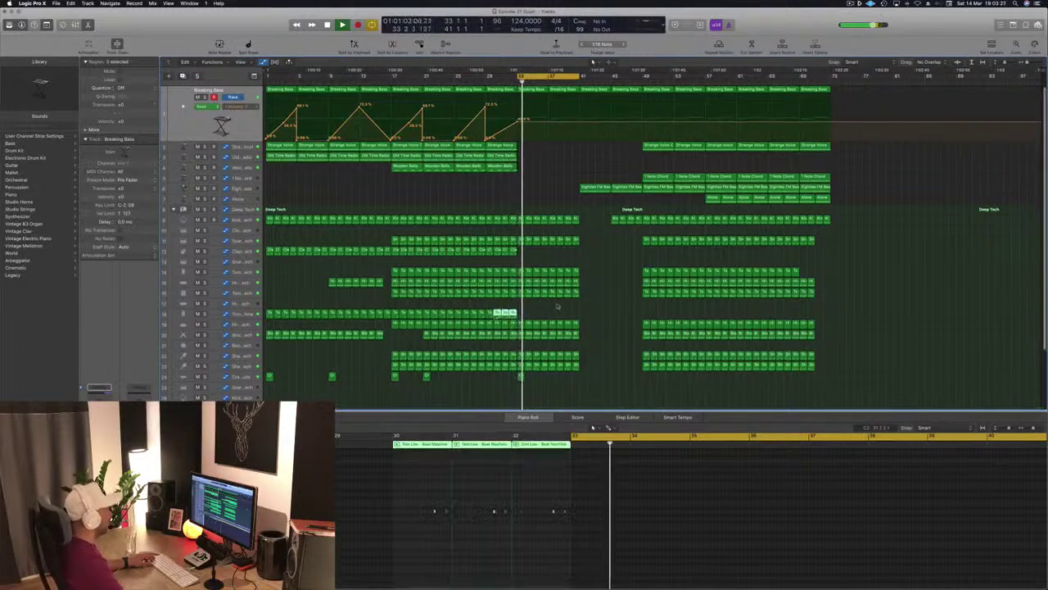
{"action": "left_click", "coordinate": [590, 310]}
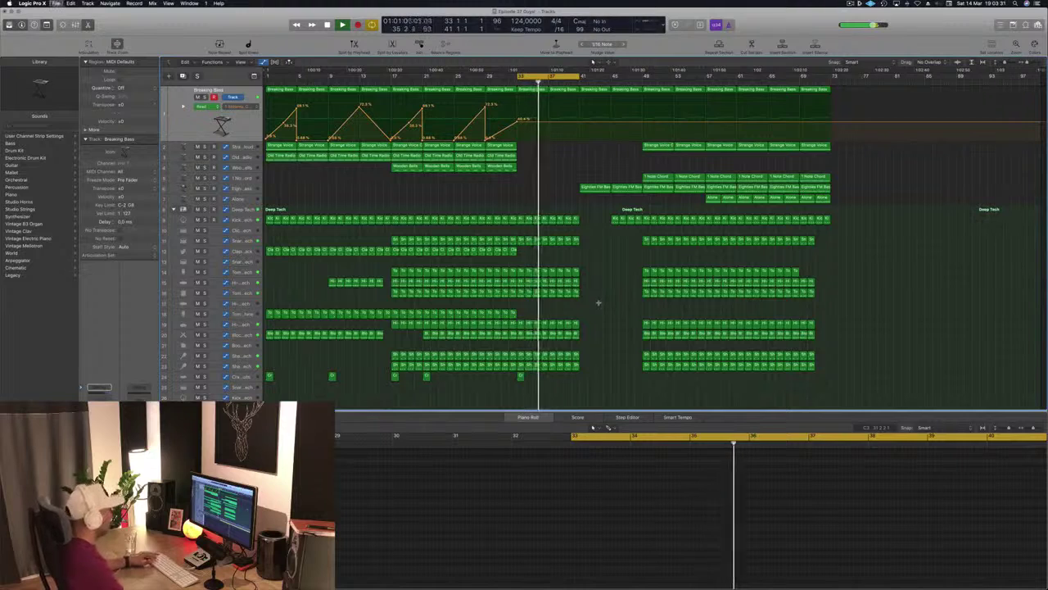
- Repeat the whole cycled section of bars 33 to 41 once so the copy fills bars 41 to 49, and clear the selection
{"action": "key", "text": "space"}
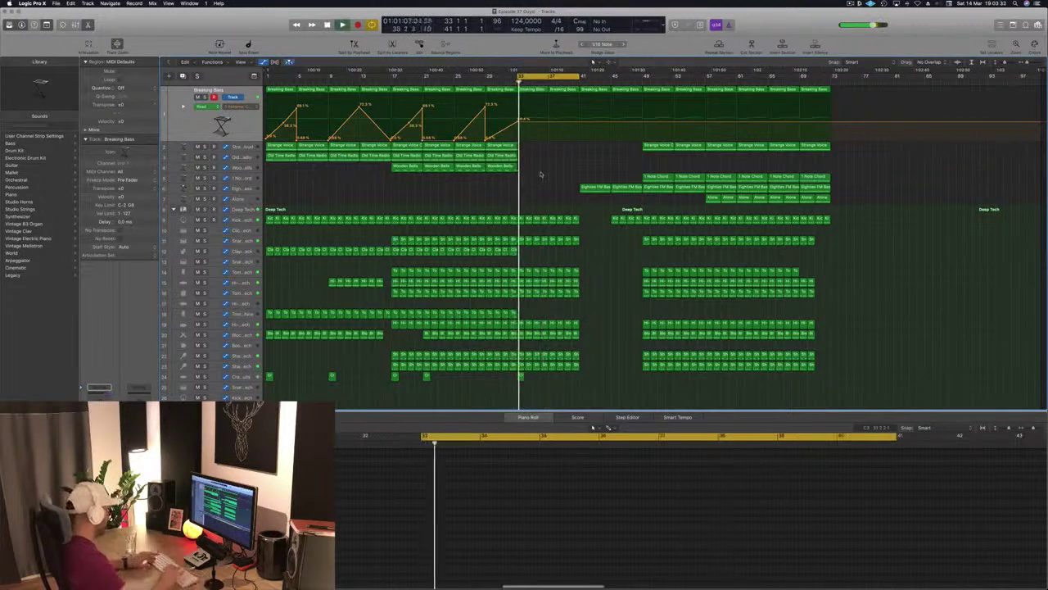
{"action": "key", "text": "ctrl+super+r"}
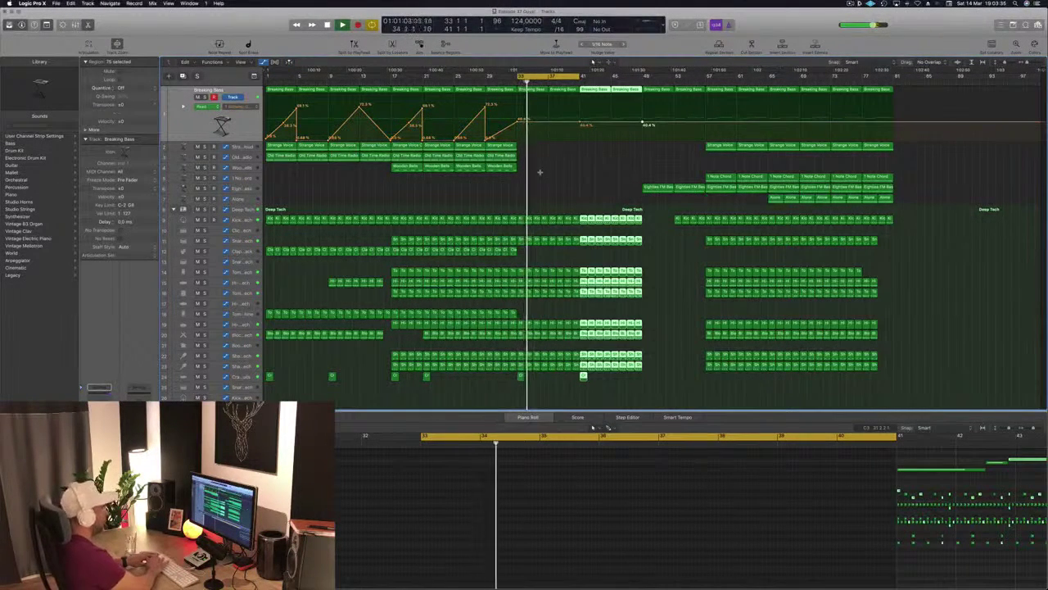
{"action": "key", "text": "space"}
{"action": "key", "text": "space"}
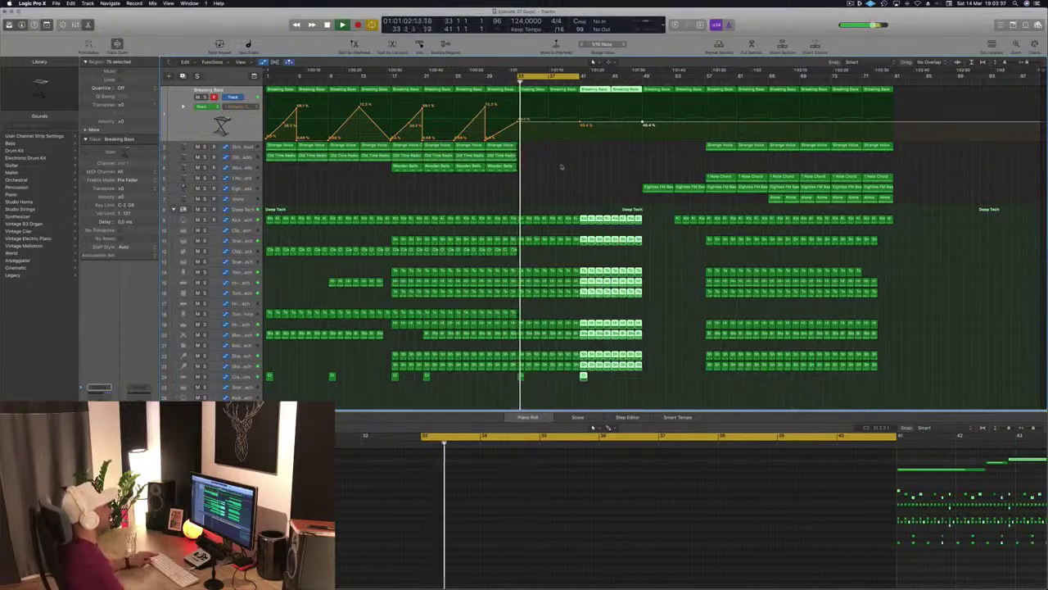
{"action": "left_click", "coordinate": [562, 167]}
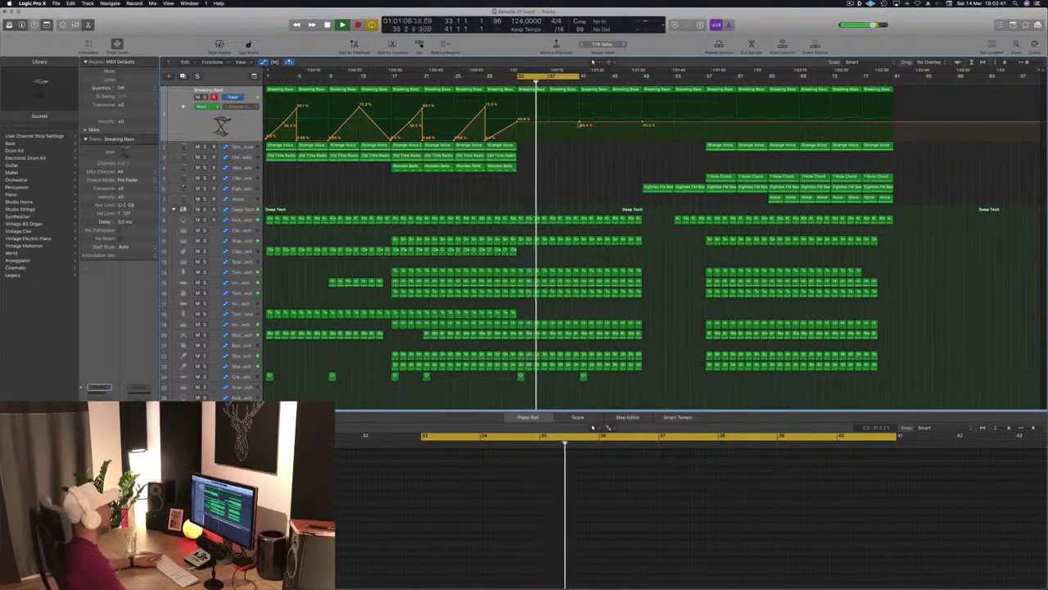
- Extend the cycle range to bar 49 and shape the Breaking Bass cutoff into two gentle rises with a small drop at bar 41
{"action": "left_click_drag", "start_coordinate": [580, 124], "coordinate": [581, 110]}
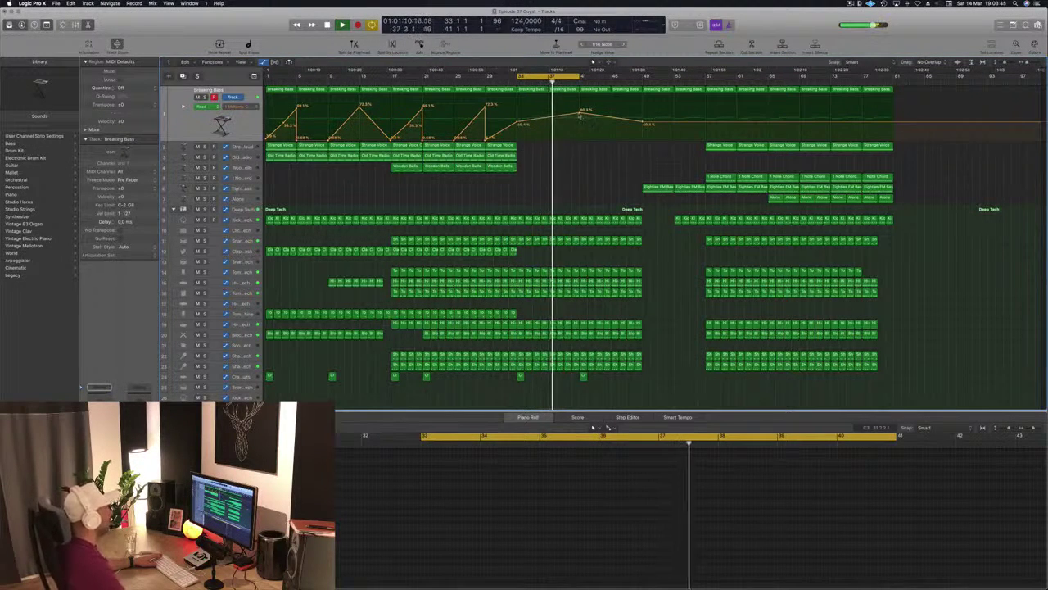
{"action": "left_click_drag", "start_coordinate": [581, 111], "coordinate": [578, 121]}
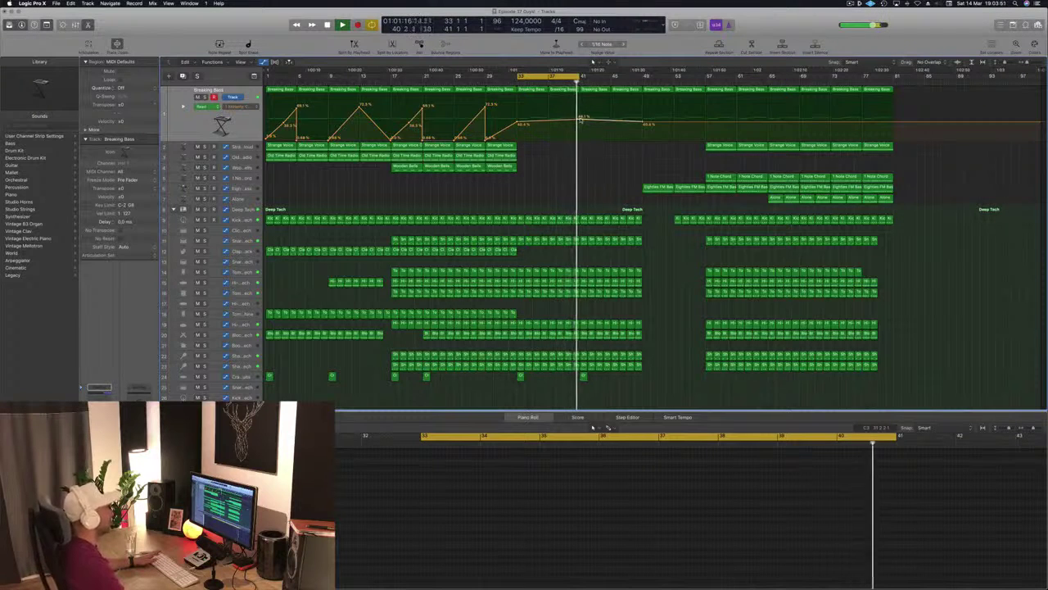
{"action": "left_click_drag", "start_coordinate": [578, 77], "coordinate": [642, 77]}
{"action": "left_click_drag", "start_coordinate": [646, 124], "coordinate": [644, 111]}
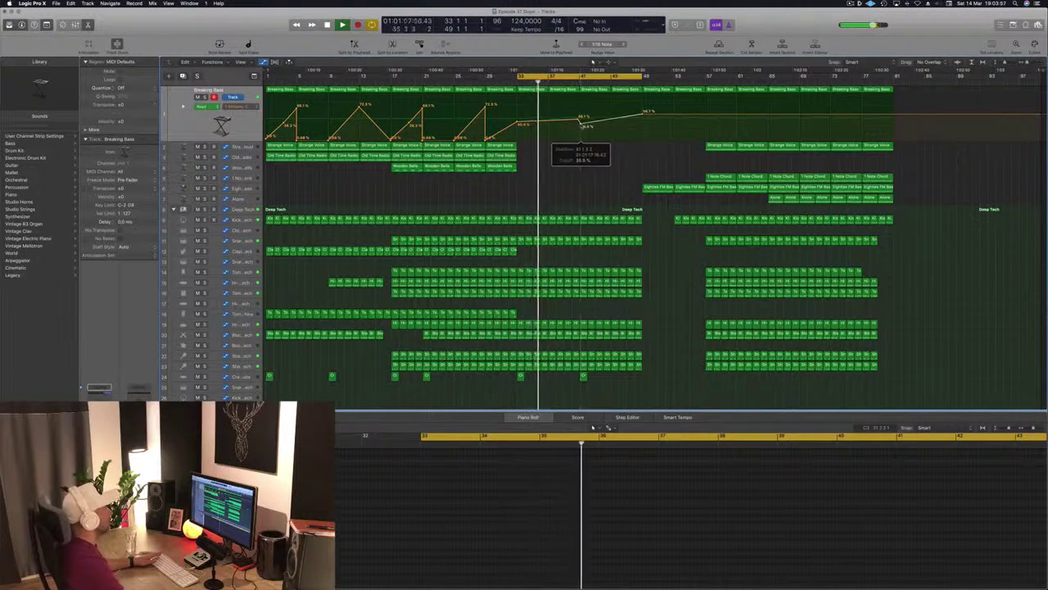
{"action": "left_click_drag", "start_coordinate": [580, 124], "coordinate": [579, 125]}
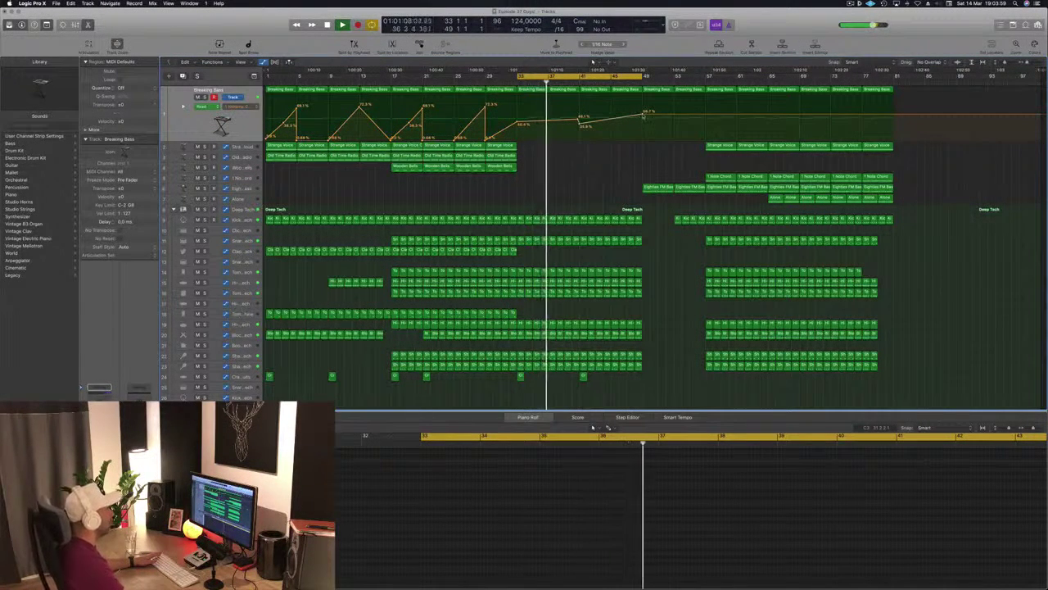
{"action": "left_click_drag", "start_coordinate": [644, 115], "coordinate": [644, 120]}
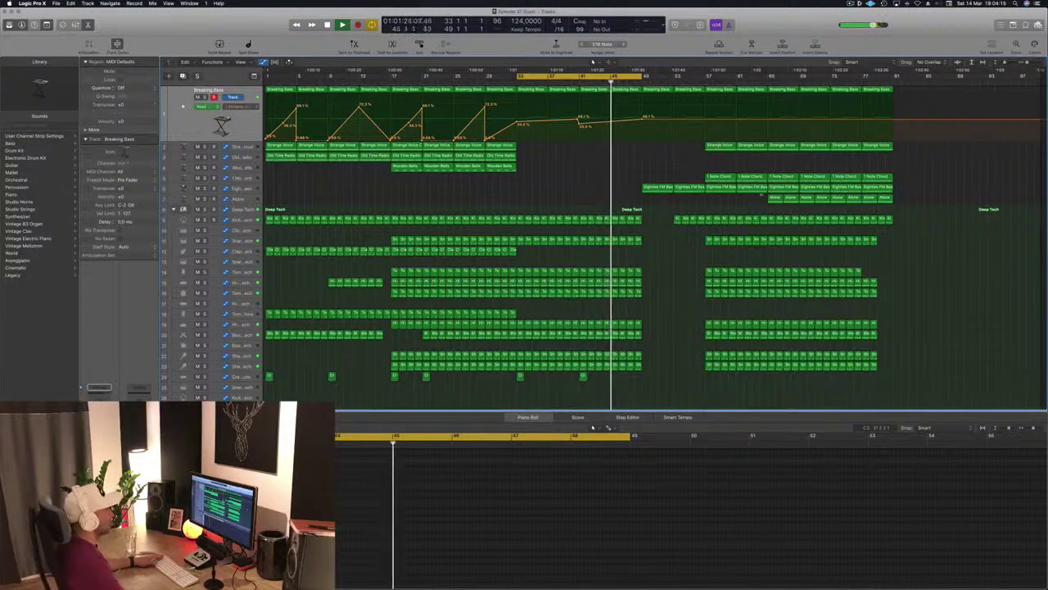
- Copy the Alone region from bar 65 to bar 41 and select the Alone track
{"action": "key", "text": "space"}
{"action": "left_click_drag", "start_coordinate": [775, 203], "coordinate": [586, 201]}
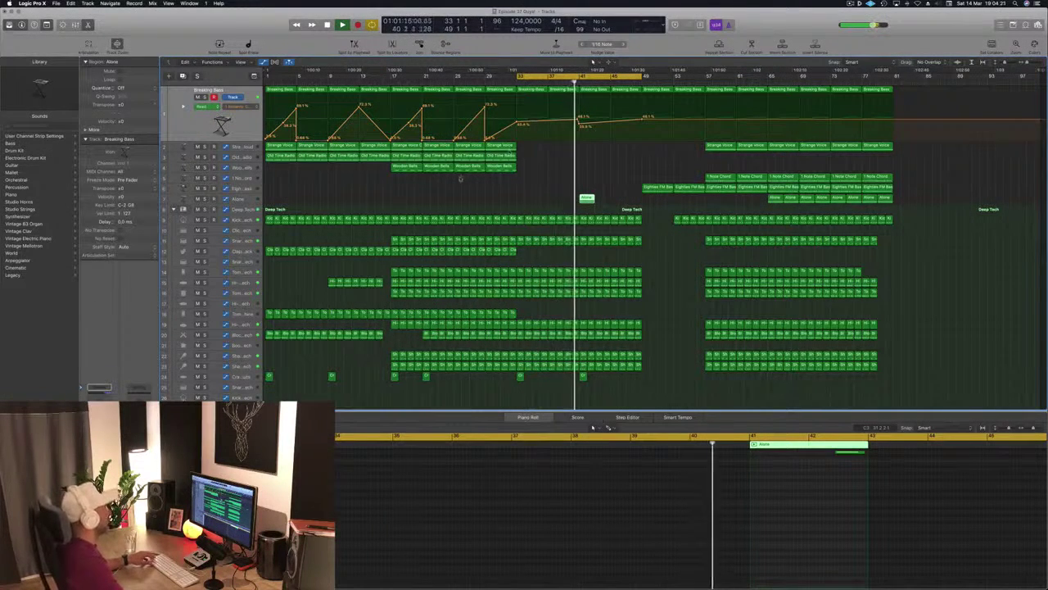
{"action": "left_click", "coordinate": [256, 200]}
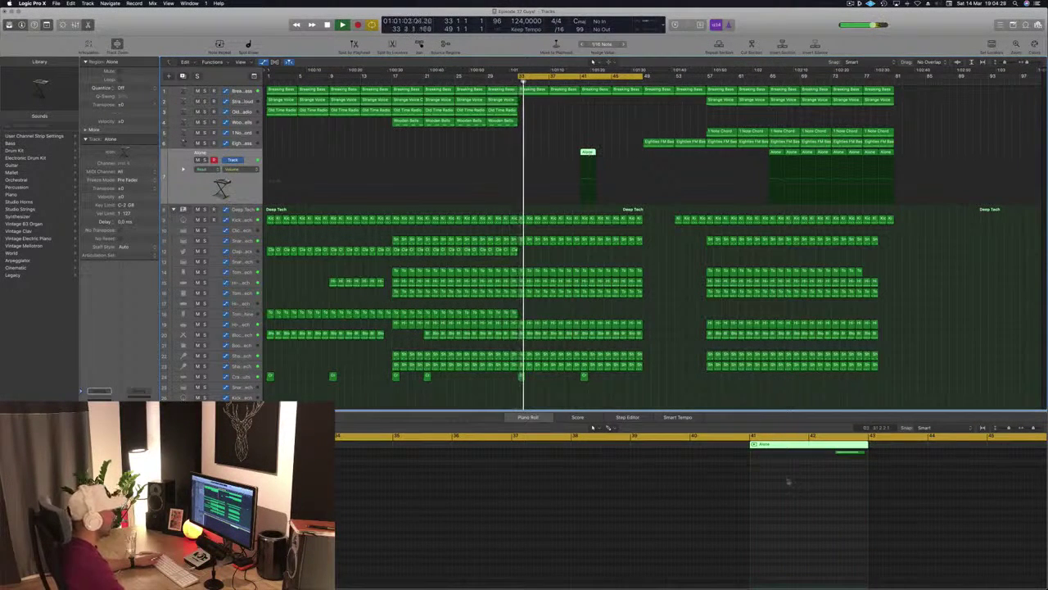
- Delete the notes at the end of the copied Alone region and lengthen the region to about bar 45
{"action": "scroll", "coordinate": [789, 481], "scroll_direction": "up", "scroll_amount": 5}
{"action": "left_click_drag", "start_coordinate": [833, 490], "coordinate": [872, 508]}
{"action": "key", "text": "Delete"}
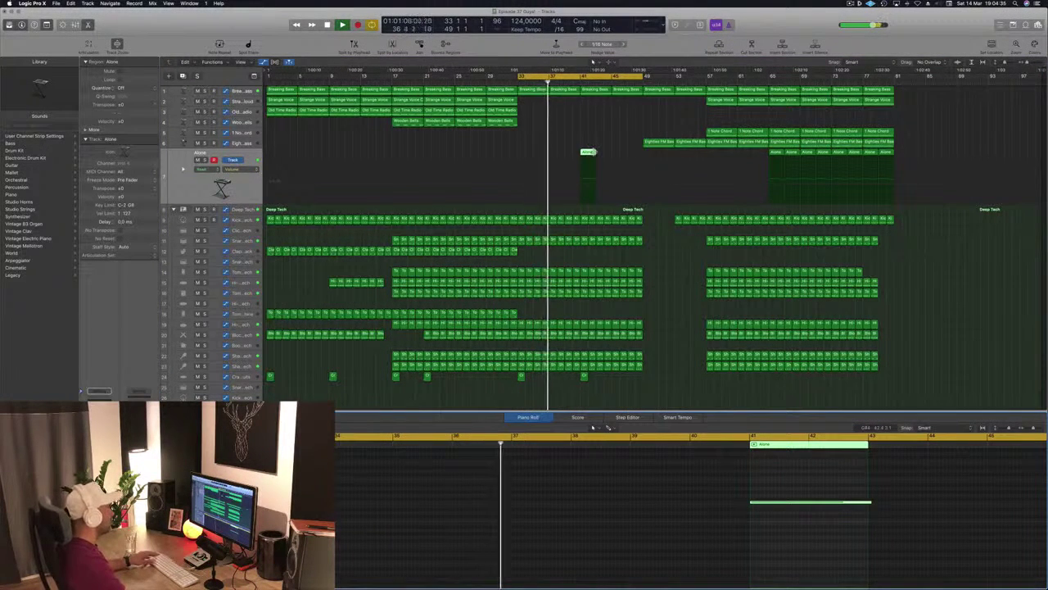
{"action": "left_click_drag", "start_coordinate": [595, 153], "coordinate": [610, 154]}
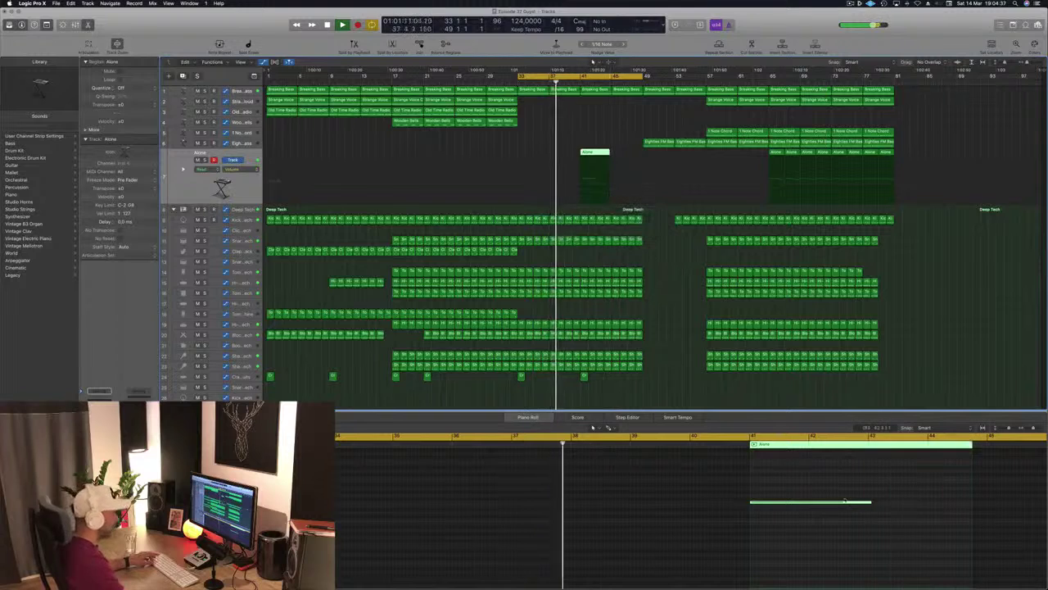
- Lengthen the last note of the copied Alone region to the region's end and clear the selection
{"action": "left_click_drag", "start_coordinate": [871, 501], "coordinate": [964, 505]}
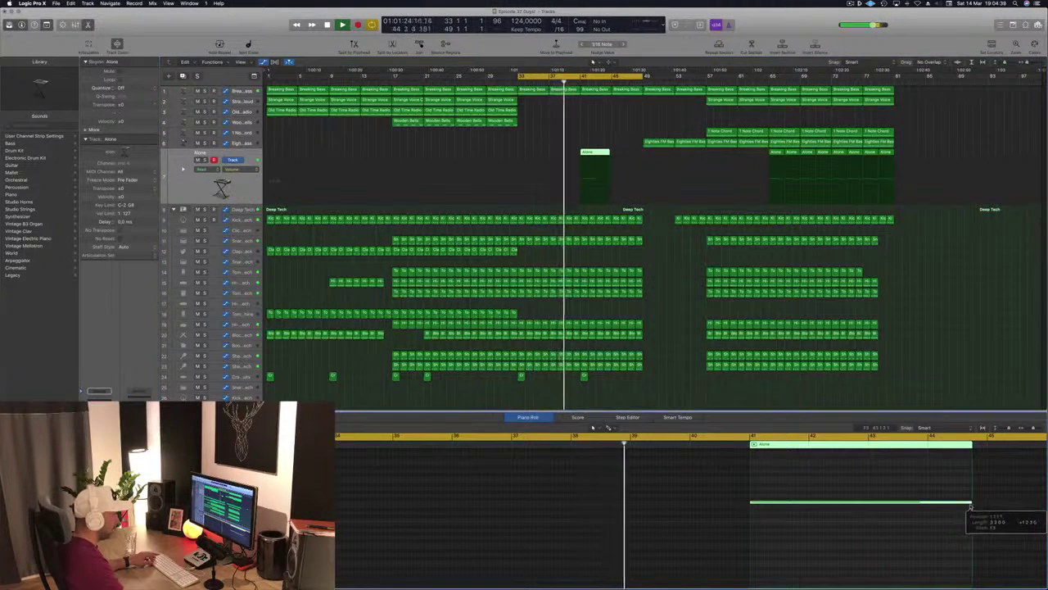
{"action": "left_click", "coordinate": [577, 127]}
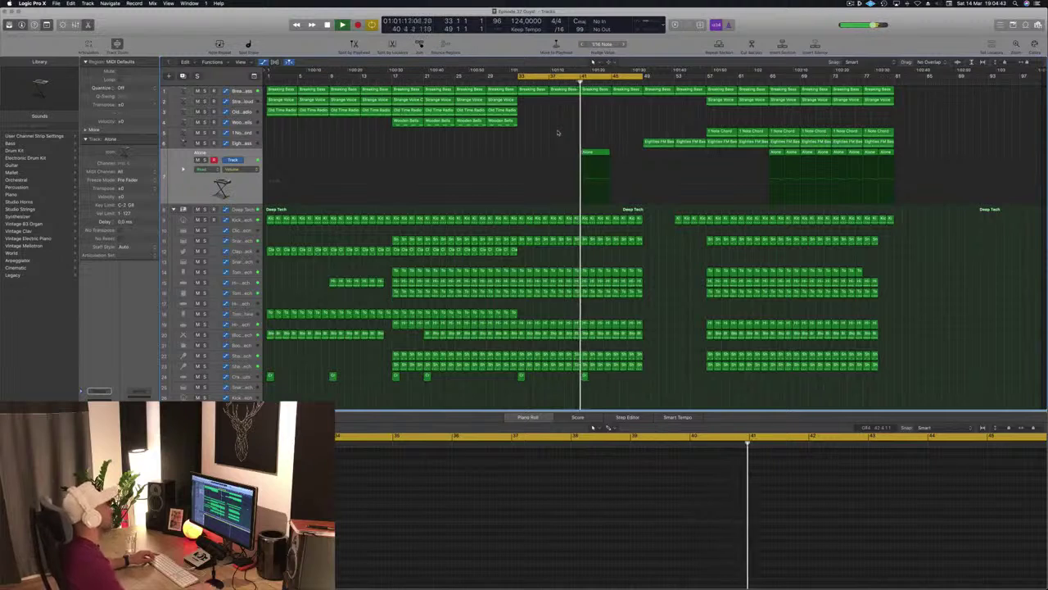
{"action": "left_click", "coordinate": [596, 152]}
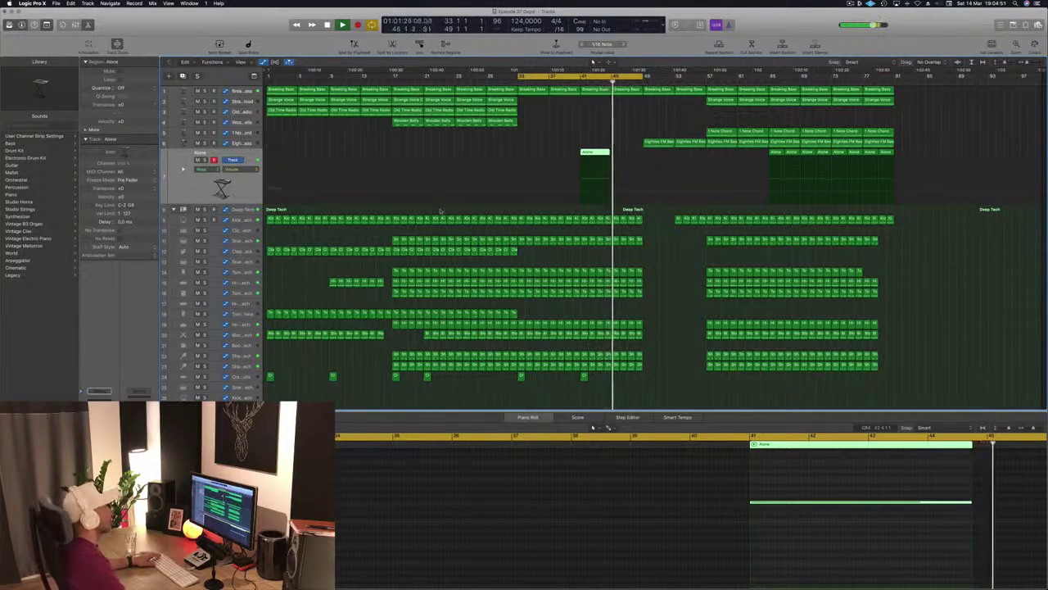
{"action": "left_click", "coordinate": [587, 131]}
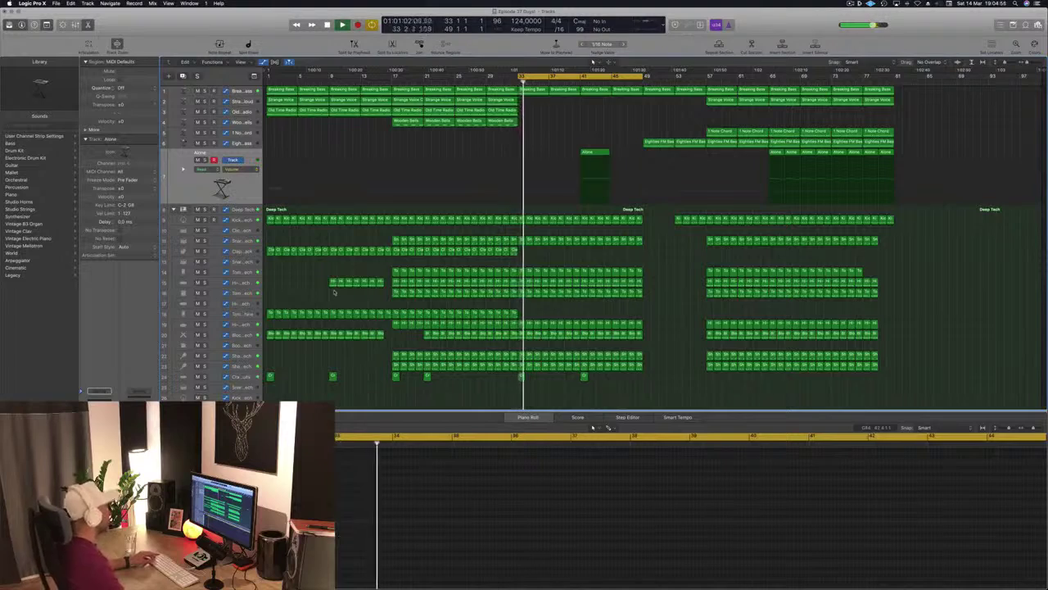
- Delete the percussion below the kick in the second half of bar 39
{"action": "key", "text": "super+Right"}
{"action": "key", "text": "super+Right"}
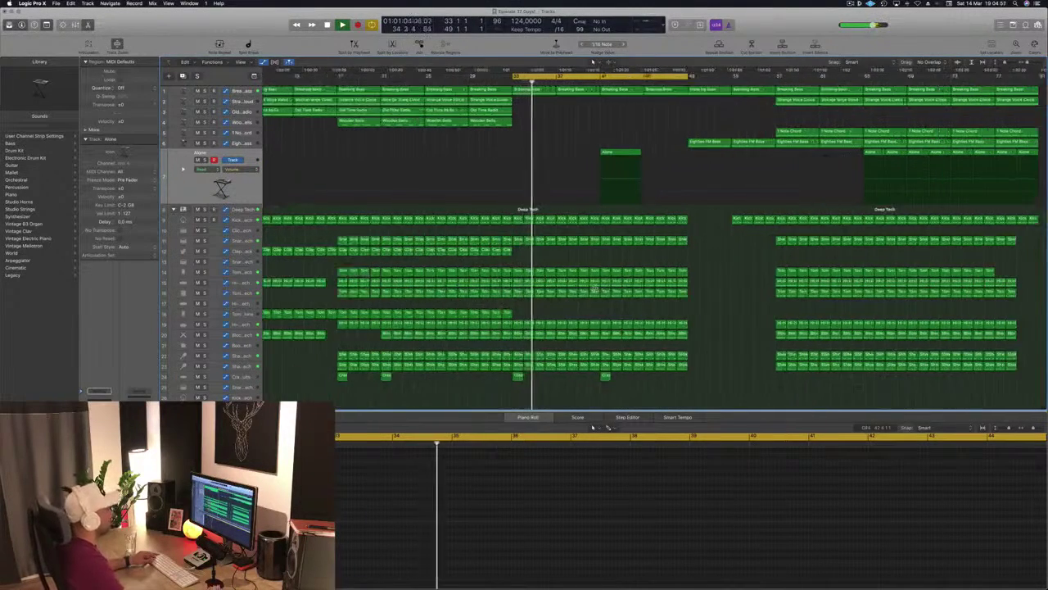
{"action": "key", "text": "super+Right"}
{"action": "key", "text": "super+Right"}
{"action": "key", "text": "super+Right"}
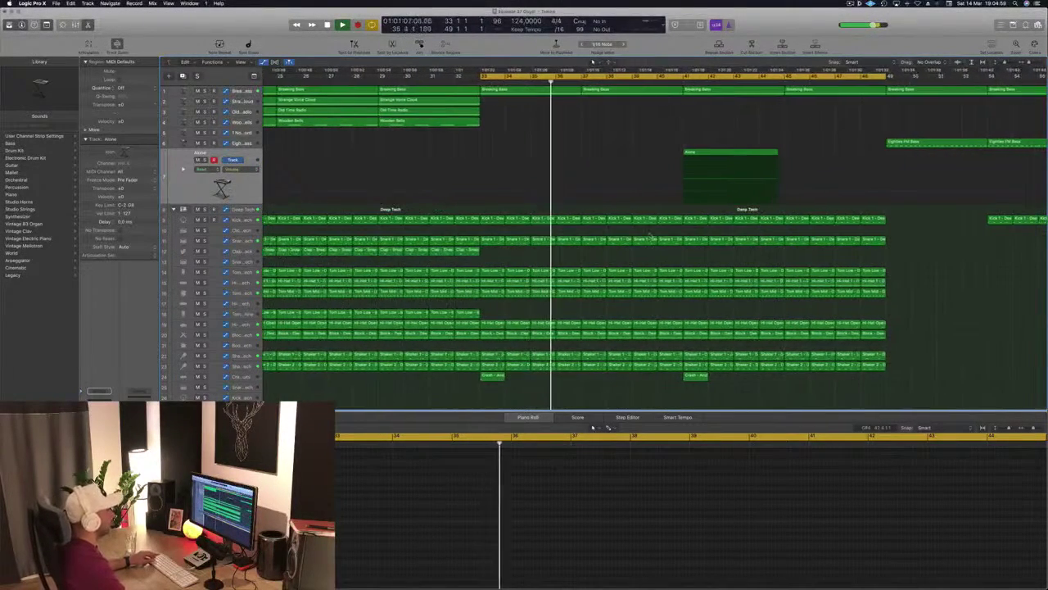
{"action": "left_click_drag", "start_coordinate": [645, 223], "coordinate": [656, 408]}
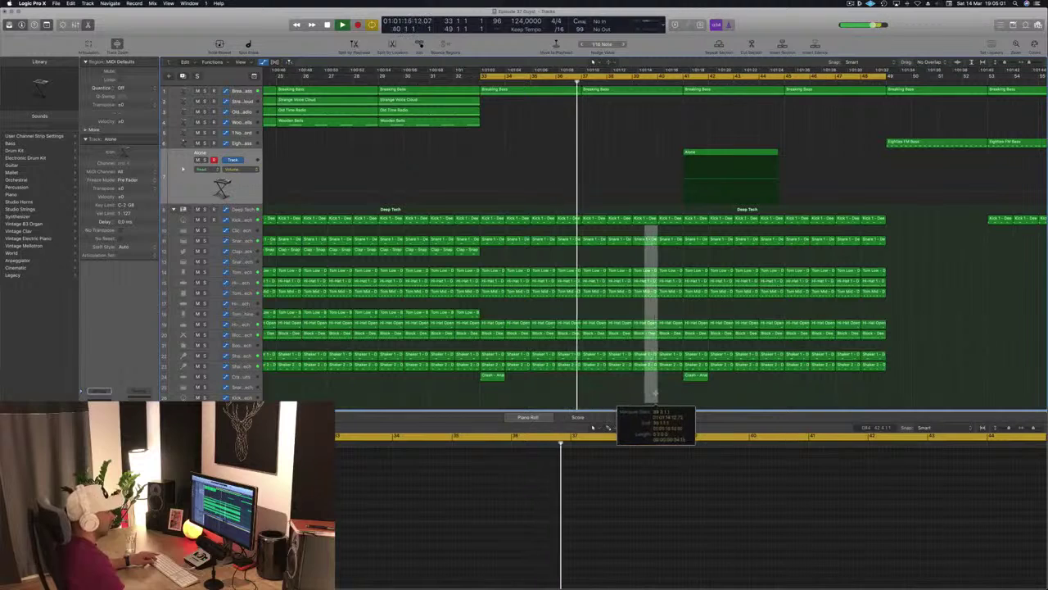
{"action": "key", "text": "Delete"}
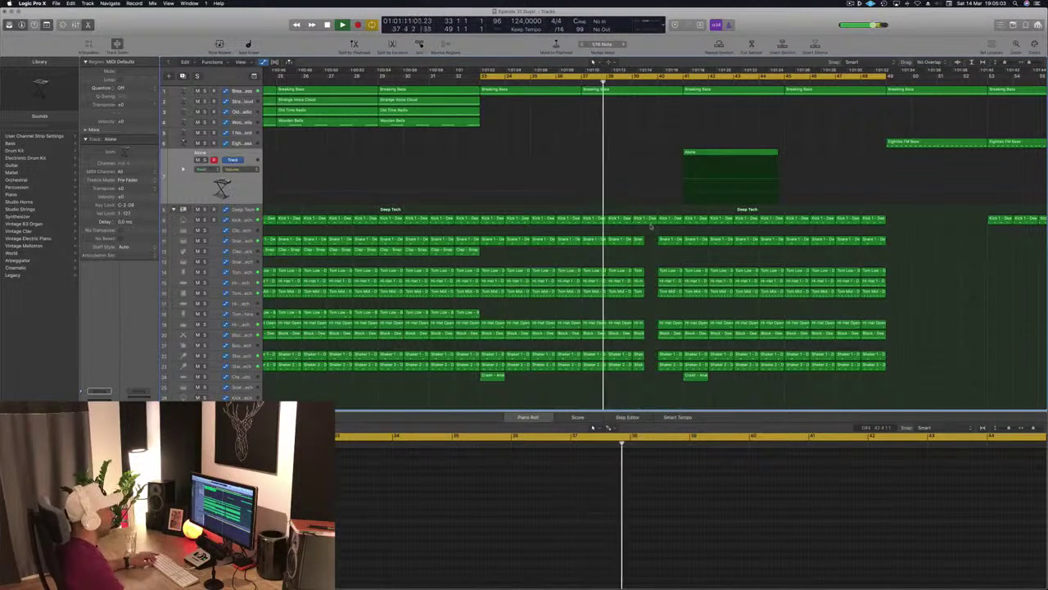
- Move the last kick note in bar 39 slightly earlier and restart playback of the cycle
{"action": "left_click", "coordinate": [644, 219]}
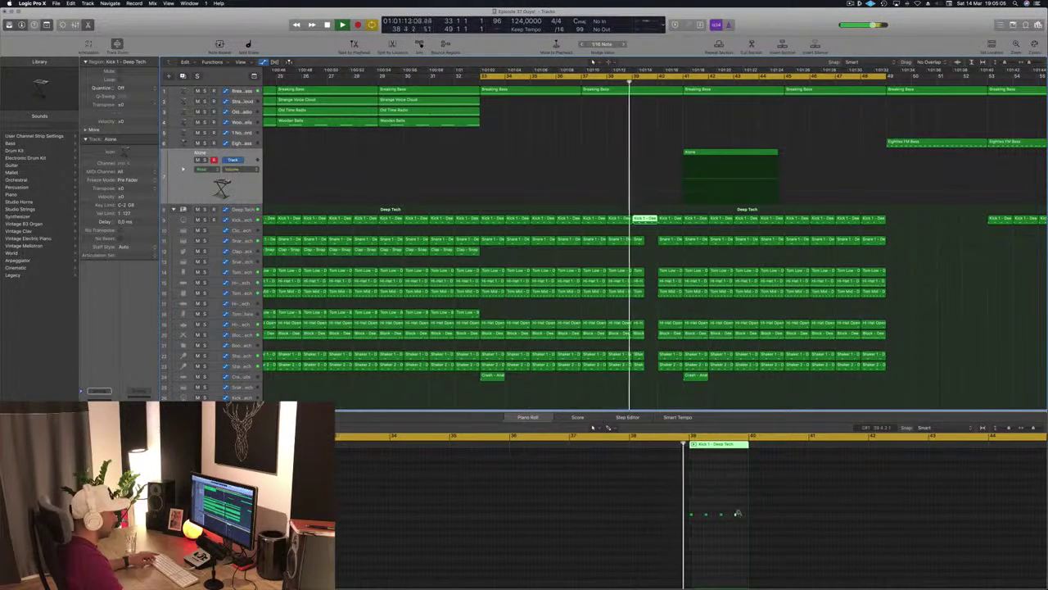
{"action": "scroll", "coordinate": [738, 514], "scroll_direction": "up", "scroll_amount": 3}
{"action": "left_click_drag", "start_coordinate": [710, 515], "coordinate": [700, 517]}
{"action": "key", "text": "space"}
{"action": "key", "text": "space"}
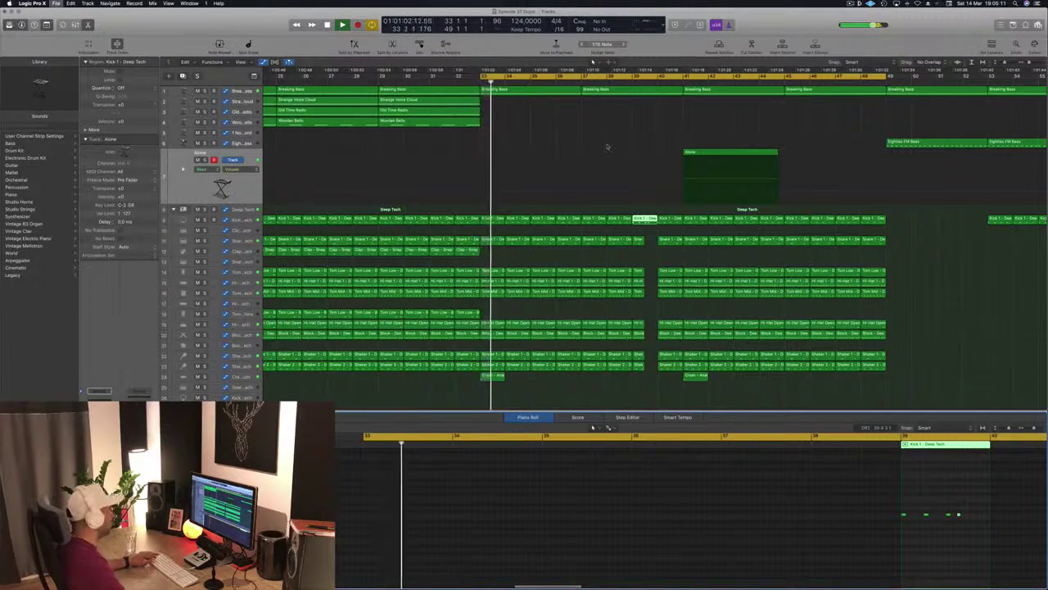
- Listen to the kick and percussion break from bar 39 into the Alone entry at bar 41
{"action": "scroll", "coordinate": [623, 138], "scroll_direction": "down", "scroll_amount": 2}
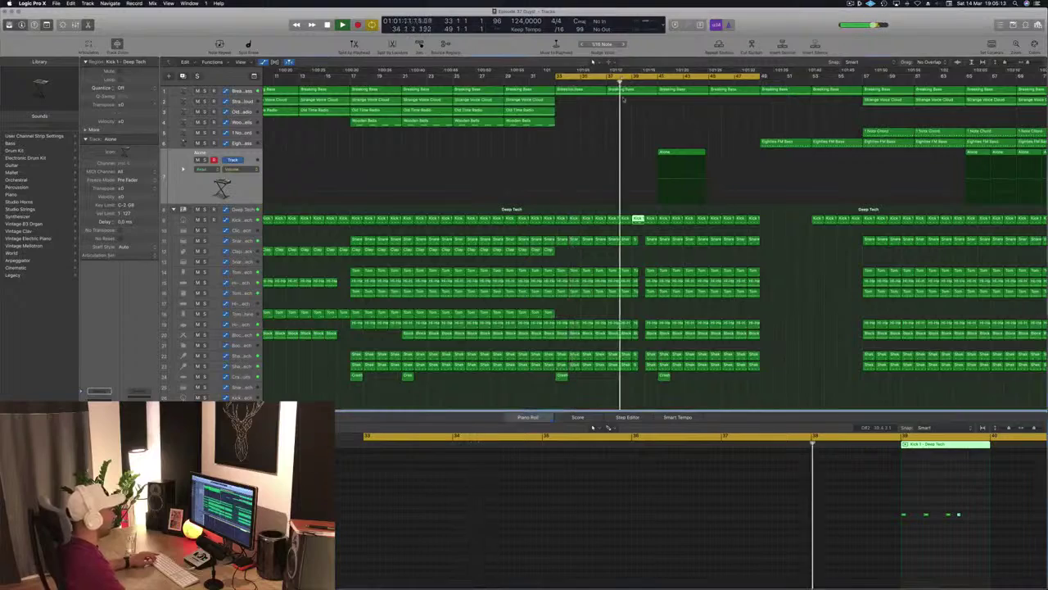
{"action": "scroll", "coordinate": [736, 483], "scroll_direction": "down", "scroll_amount": 4}
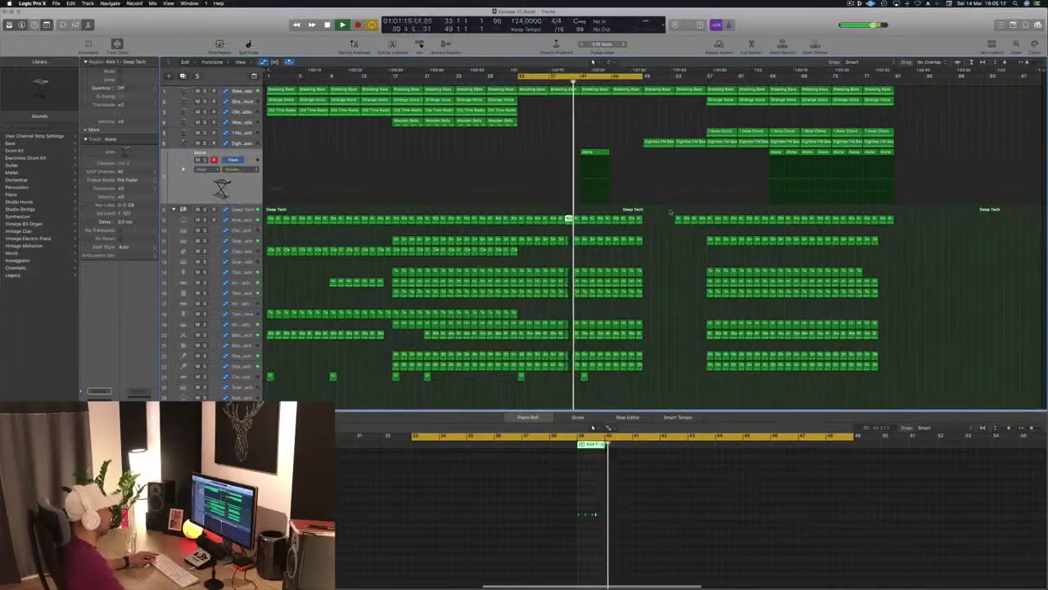
{"action": "scroll", "coordinate": [576, 92], "scroll_direction": "up", "scroll_amount": 4}
{"action": "scroll", "coordinate": [576, 91], "scroll_direction": "down", "scroll_amount": 1}
{"action": "scroll", "coordinate": [575, 91], "scroll_direction": "down", "scroll_amount": 1}
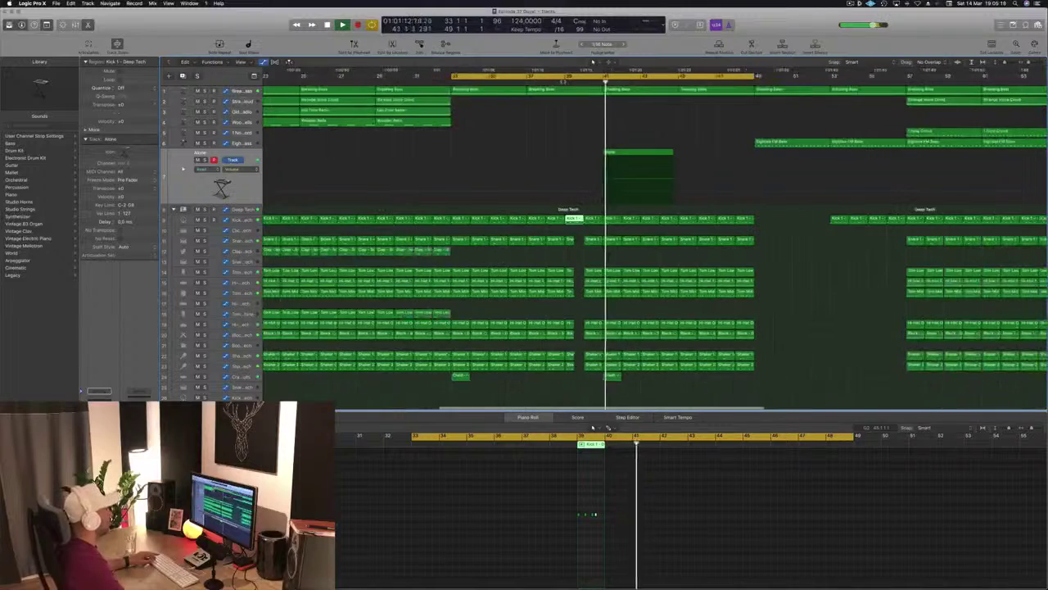
{"action": "left_click", "coordinate": [566, 82]}
{"action": "scroll", "coordinate": [599, 343], "scroll_direction": "down", "scroll_amount": 1}
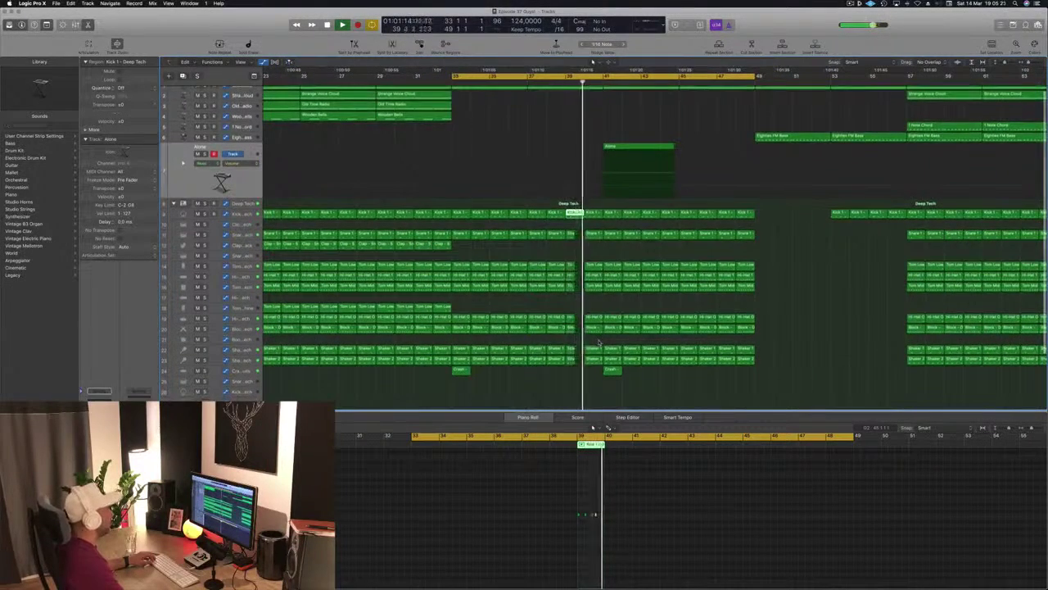
{"action": "scroll", "coordinate": [581, 295], "scroll_direction": "up", "scroll_amount": 1}
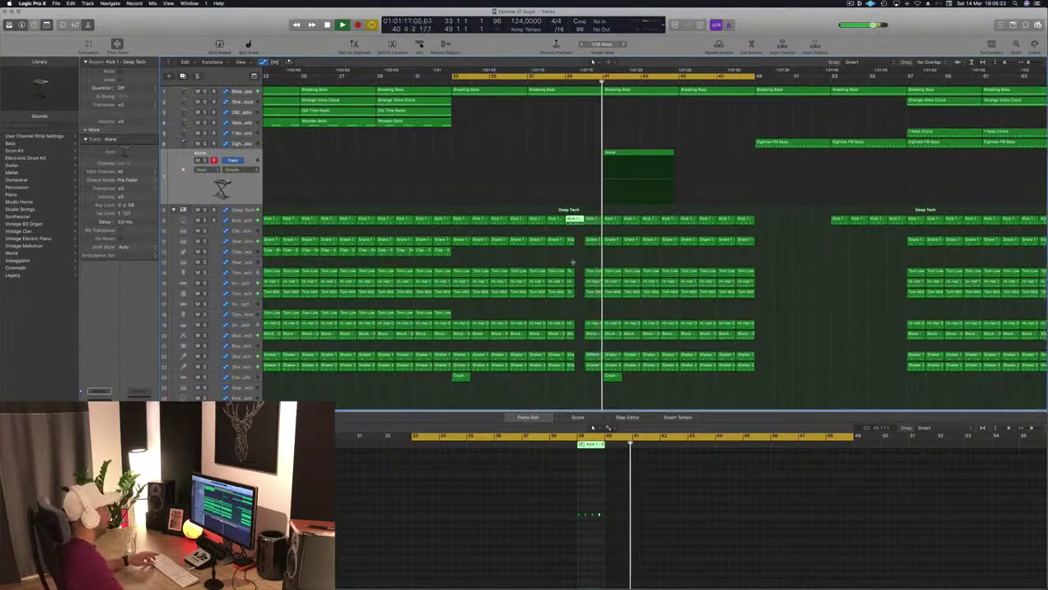
- Undo the kick note move and the percussion deletion in bar 39, and stop playback at bar 40
{"action": "key", "text": "super+z"}
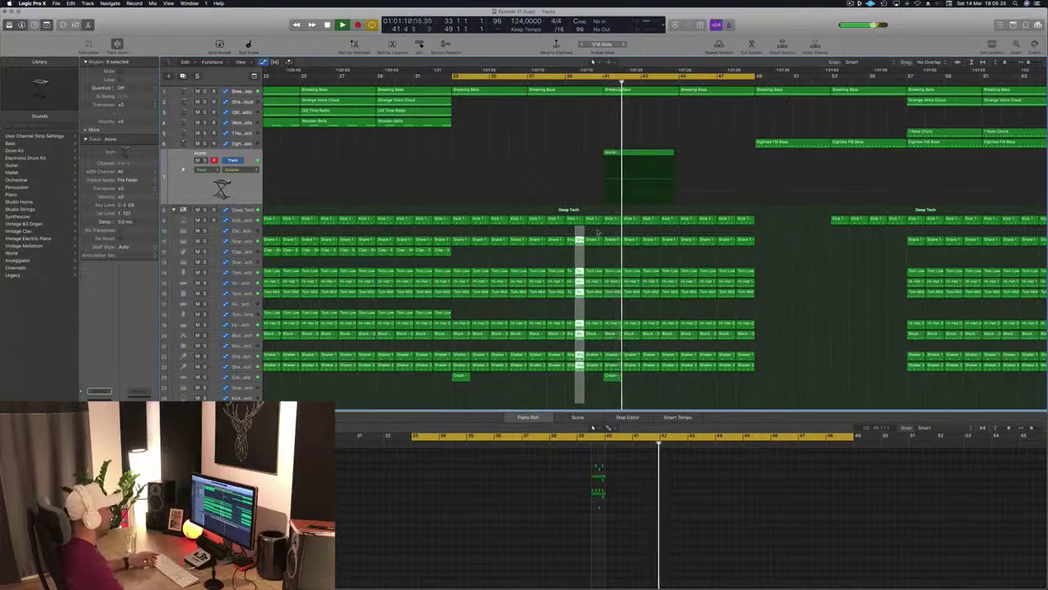
{"action": "left_click", "coordinate": [577, 81]}
{"action": "key", "text": "space"}
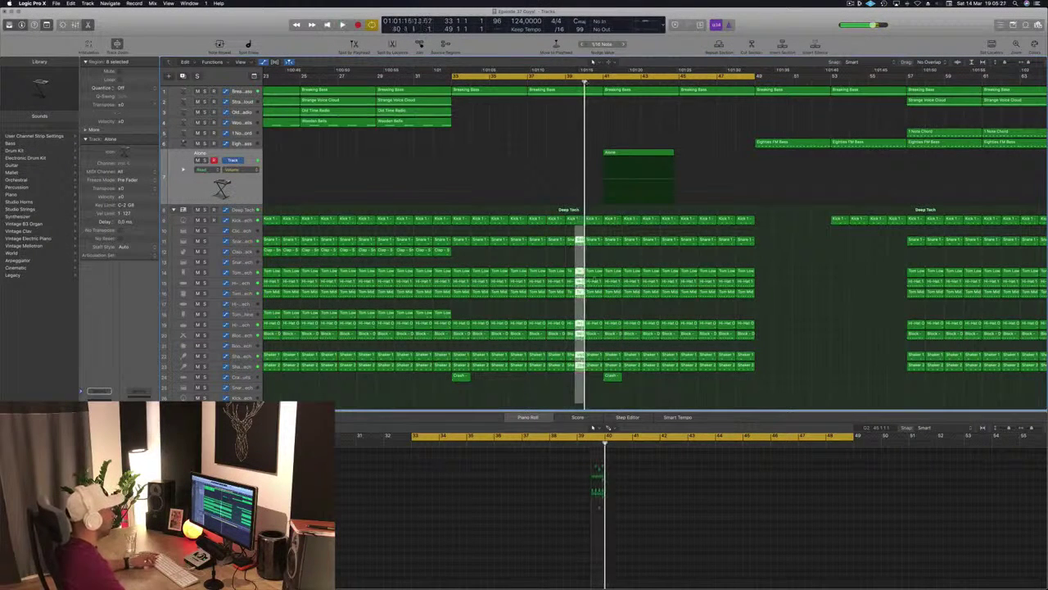
- Delete the kick and all percussion on the last beat of bar 40 and play the cycle
{"action": "scroll", "coordinate": [589, 265], "scroll_direction": "right", "scroll_amount": 1}
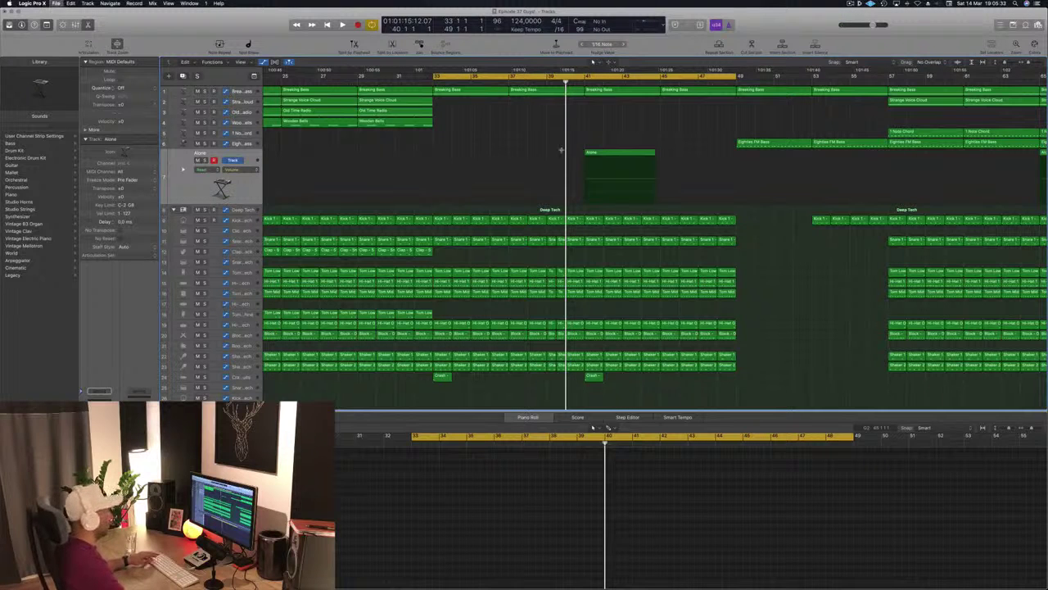
{"action": "key", "text": "super+Right"}
{"action": "scroll", "coordinate": [567, 204], "scroll_direction": "right", "scroll_amount": 3}
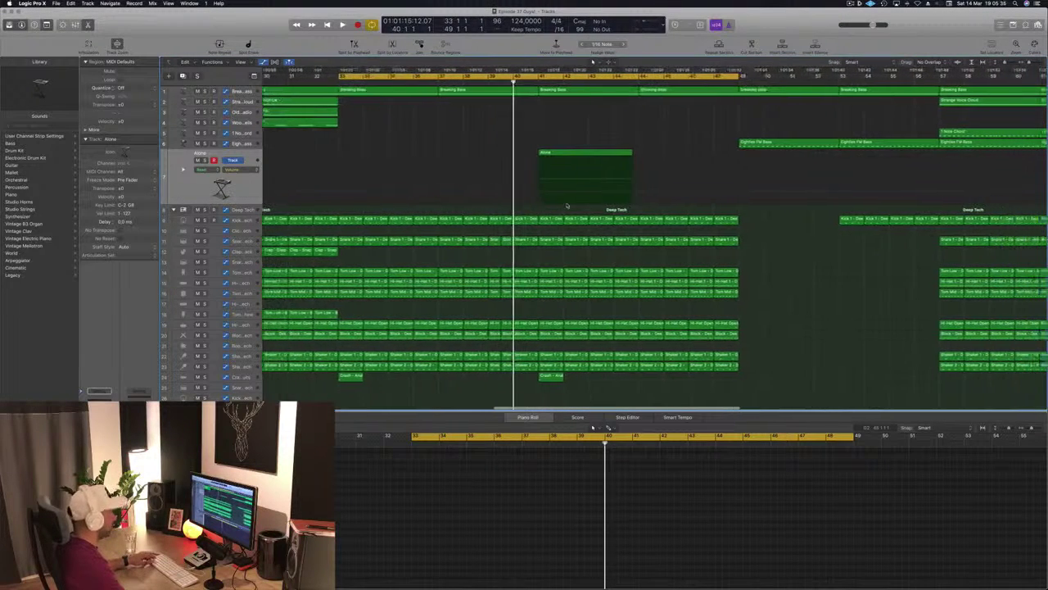
{"action": "key", "text": "super+Right"}
{"action": "key", "text": "super+Right"}
{"action": "key", "text": "super+Right"}
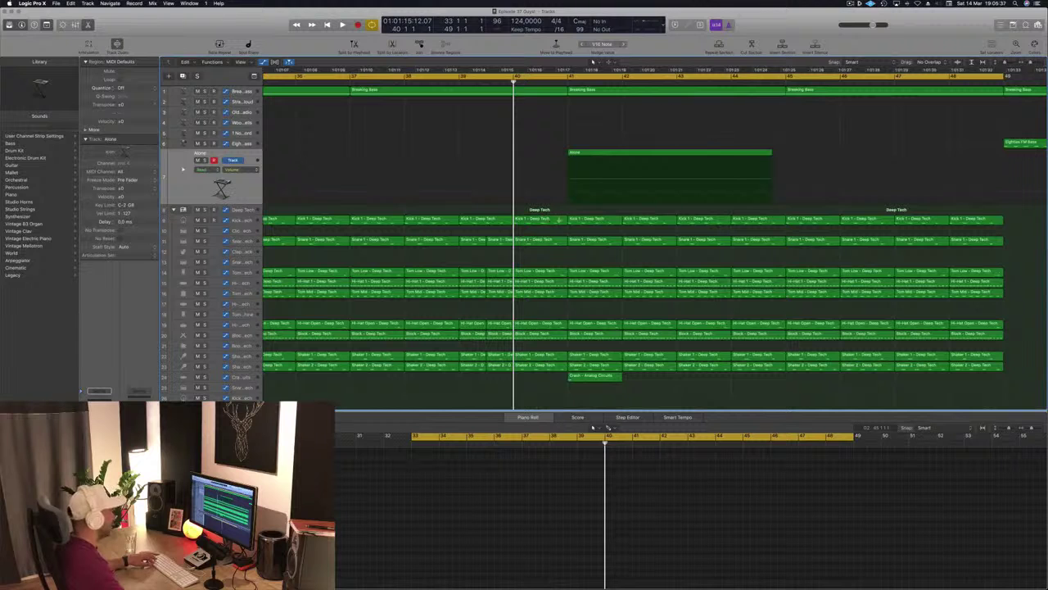
{"action": "left_click_drag", "start_coordinate": [552, 220], "coordinate": [568, 378]}
{"action": "key", "text": "Delete"}
{"action": "key", "text": "space"}
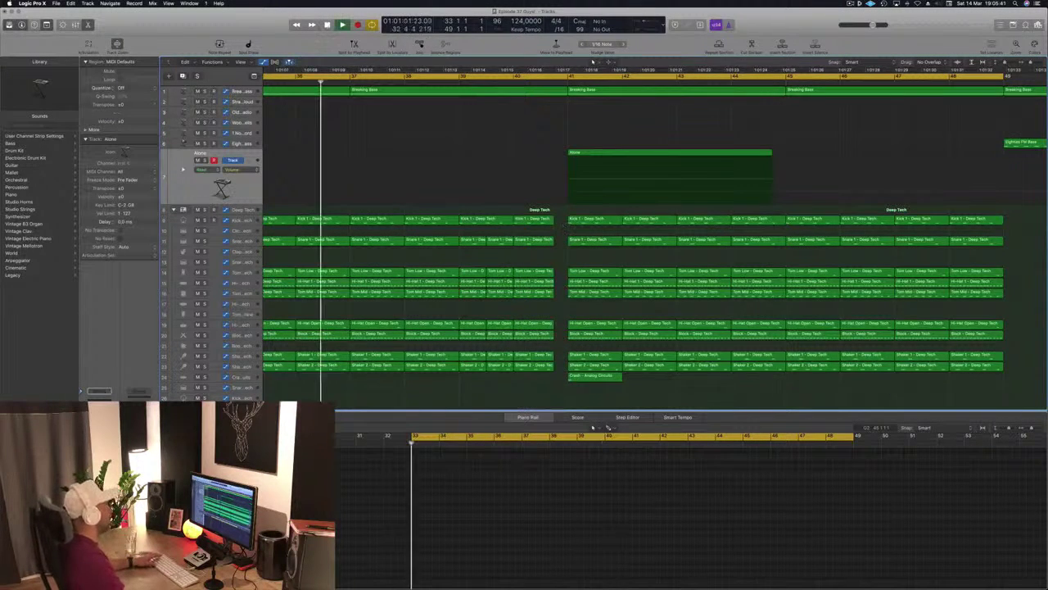
- Move the cycle start to bar 37, keeping the end at bar 49, and play the range
{"action": "key", "text": "super+Left"}
{"action": "key", "text": "super+Left"}
{"action": "key", "text": "super+Left"}
{"action": "key", "text": "super+Left"}
{"action": "key", "text": "space"}
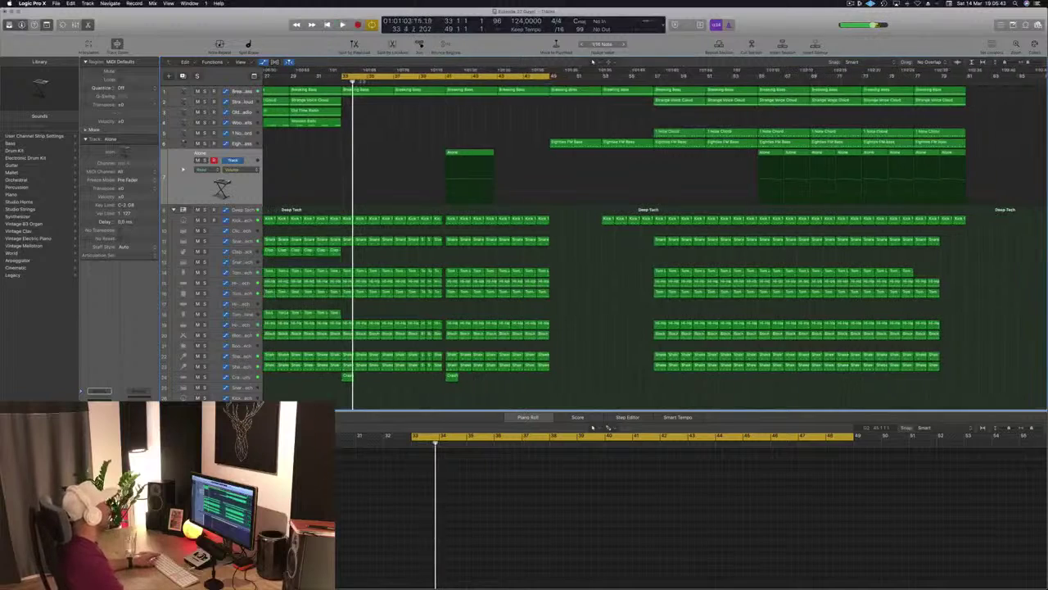
{"action": "left_click_drag", "start_coordinate": [344, 76], "coordinate": [395, 78]}
{"action": "key", "text": "space"}
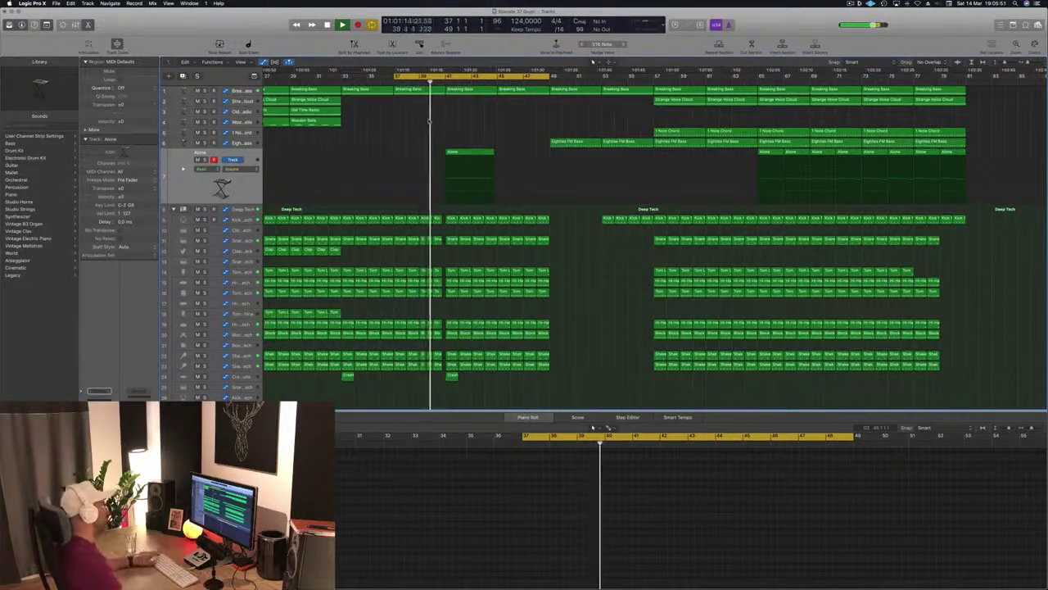
- Copy the last Clap - Snapback region before bar 33 to bar 40 and play from just before it
{"action": "scroll", "coordinate": [436, 259], "scroll_direction": "up", "scroll_amount": 8}
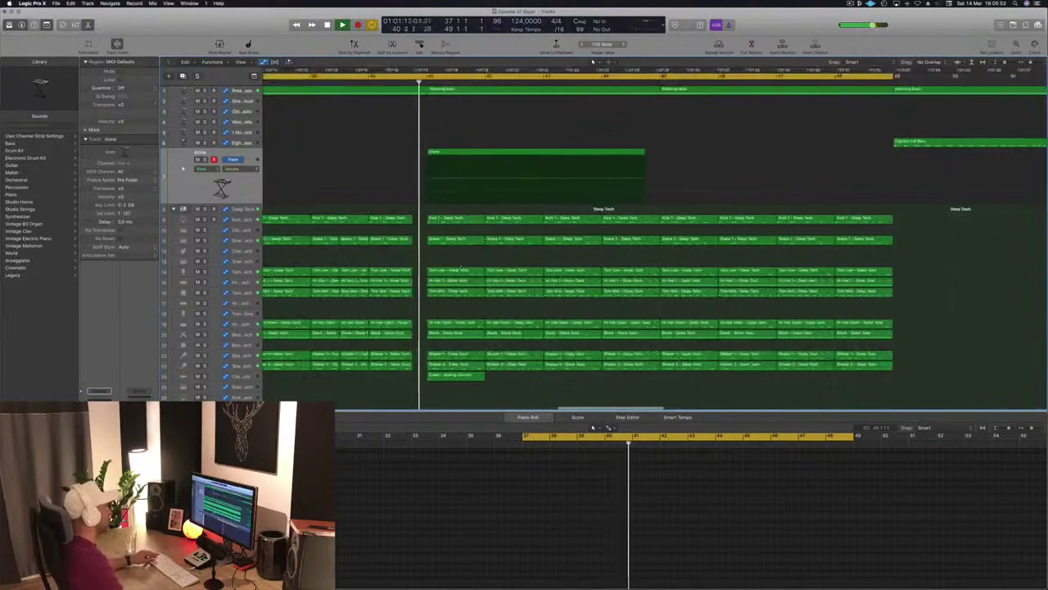
{"action": "scroll", "coordinate": [461, 266], "scroll_direction": "down", "scroll_amount": 2}
{"action": "scroll", "coordinate": [463, 263], "scroll_direction": "down", "scroll_amount": 6}
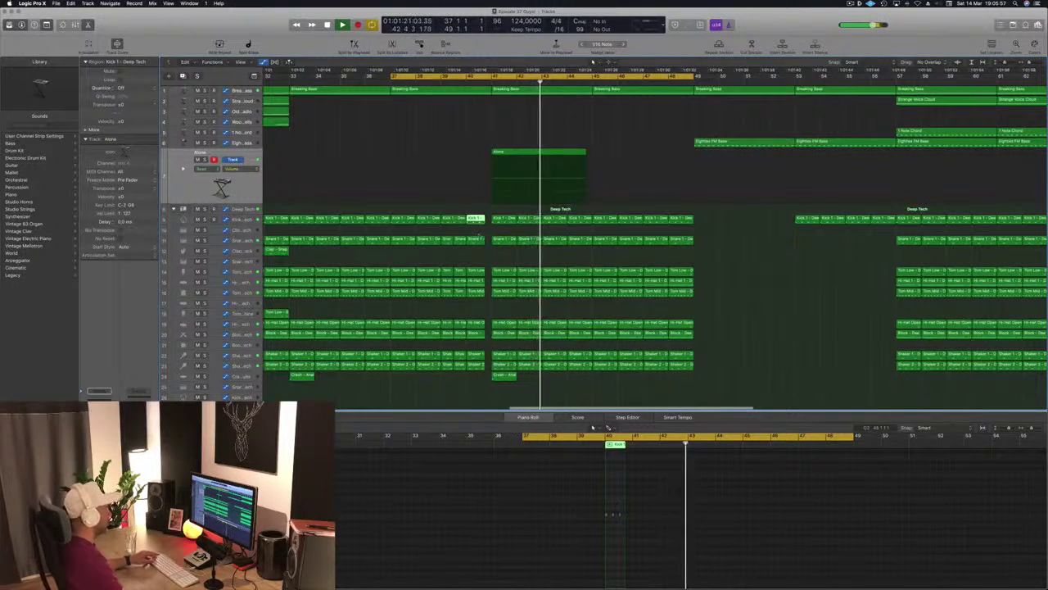
{"action": "left_click", "coordinate": [475, 240]}
{"action": "key", "text": "super+Left"}
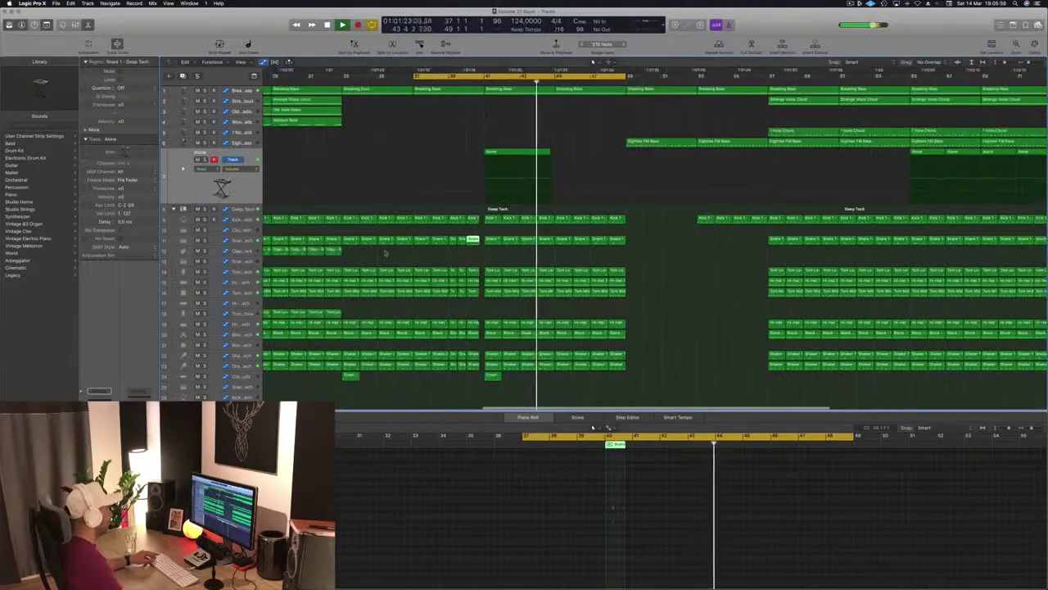
{"action": "left_click_drag", "start_coordinate": [332, 249], "coordinate": [475, 250]}
{"action": "left_click", "coordinate": [460, 83]}
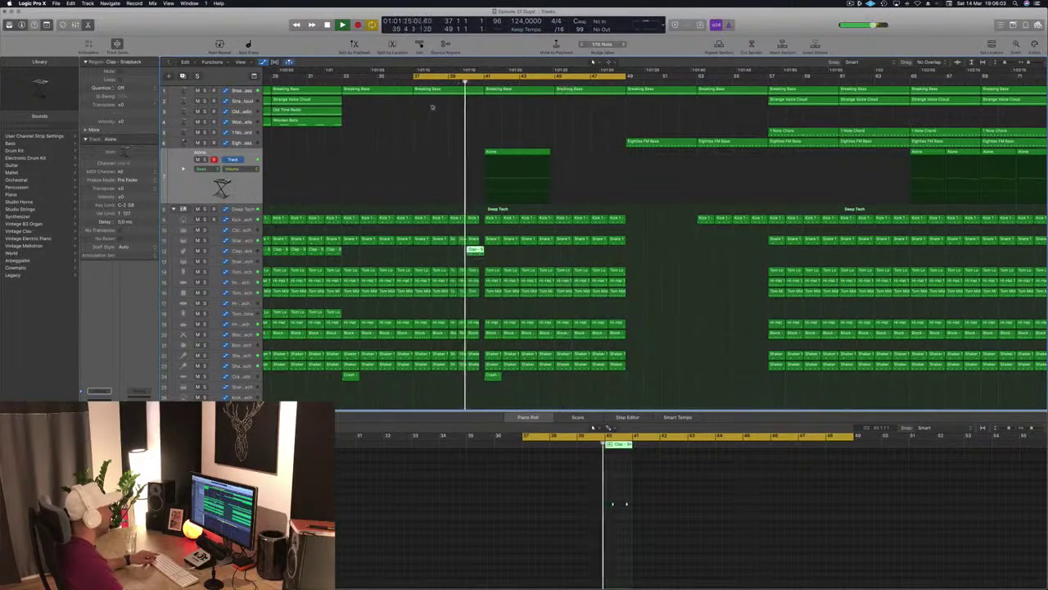
- Duplicate the last clap note in bar 40 about half a beat further on, adding a third hit
{"action": "key", "text": "super+Left"}
{"action": "key", "text": "super+Left"}
{"action": "scroll", "coordinate": [447, 176], "scroll_direction": "left", "scroll_amount": 3}
{"action": "key", "text": "super+Left"}
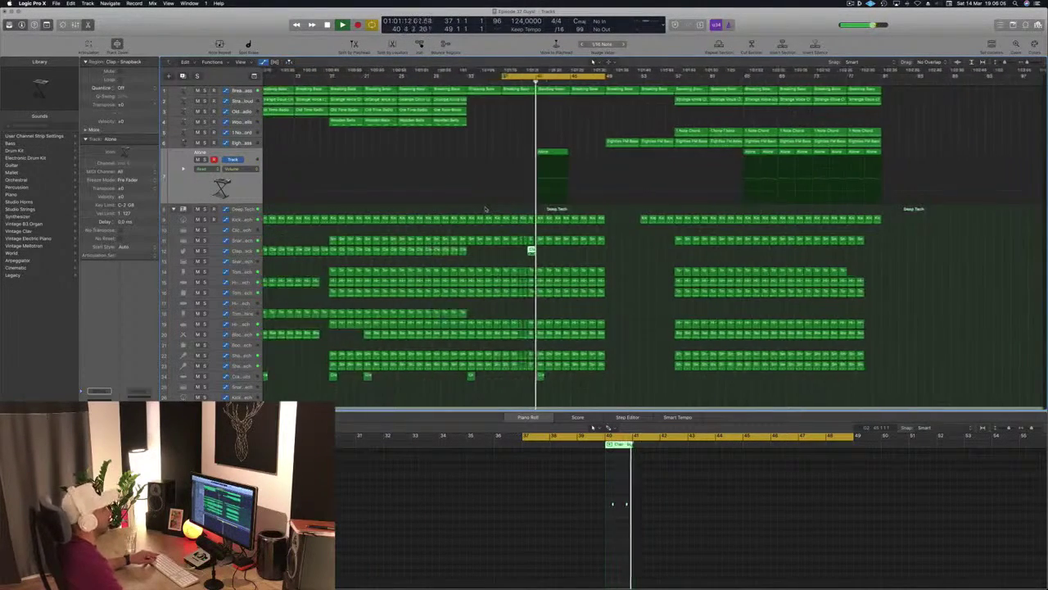
{"action": "key", "text": "super+Right"}
{"action": "key", "text": "super+Right"}
{"action": "key", "text": "super+Right"}
{"action": "scroll", "coordinate": [632, 529], "scroll_direction": "up", "scroll_amount": 10}
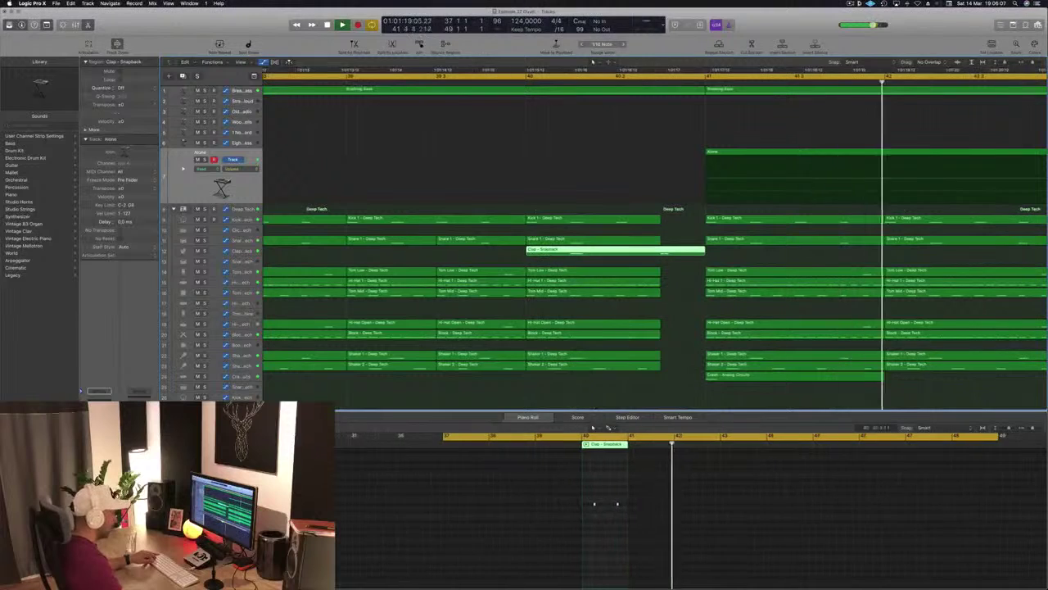
{"action": "left_click", "coordinate": [484, 505]}
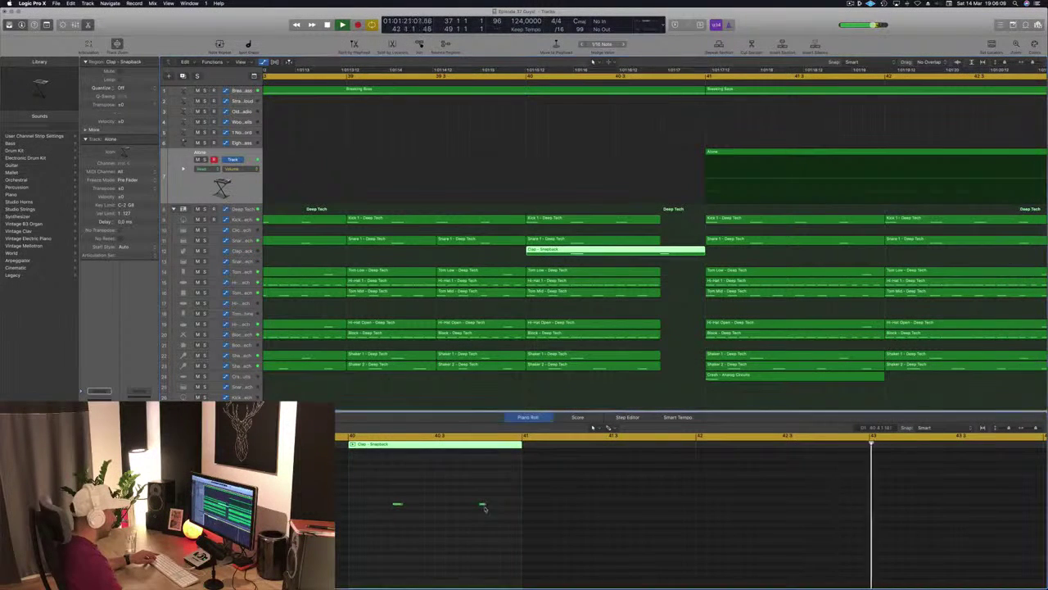
{"action": "left_click", "coordinate": [483, 506]}
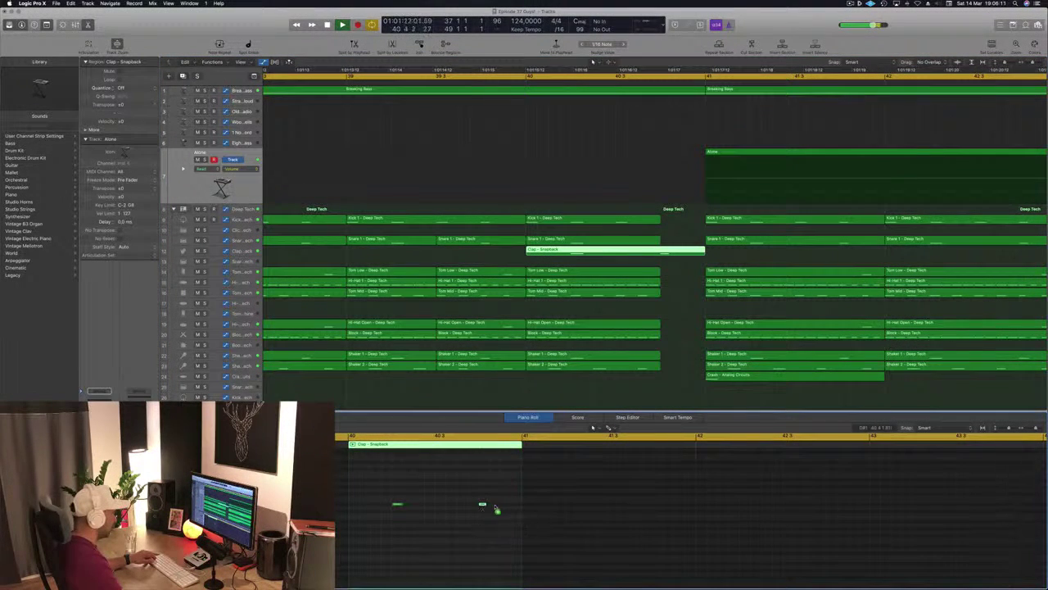
{"action": "left_click_drag", "start_coordinate": [489, 507], "coordinate": [506, 508]}
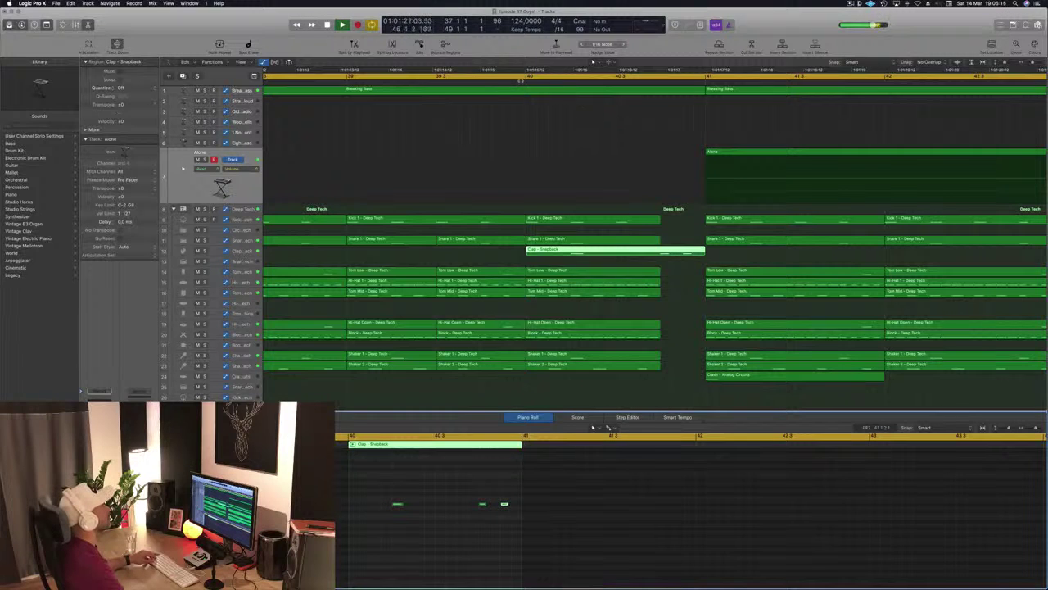
- Play the clap fill from bar 40 into bar 41 with the whole arrangement in view
{"action": "left_click", "coordinate": [520, 81]}
{"action": "key", "text": "super+Left"}
{"action": "key", "text": "super+Left"}
{"action": "key", "text": "super+Left"}
{"action": "key", "text": "super+Left"}
{"action": "key", "text": "super+Left"}
{"action": "key", "text": "super+Left"}
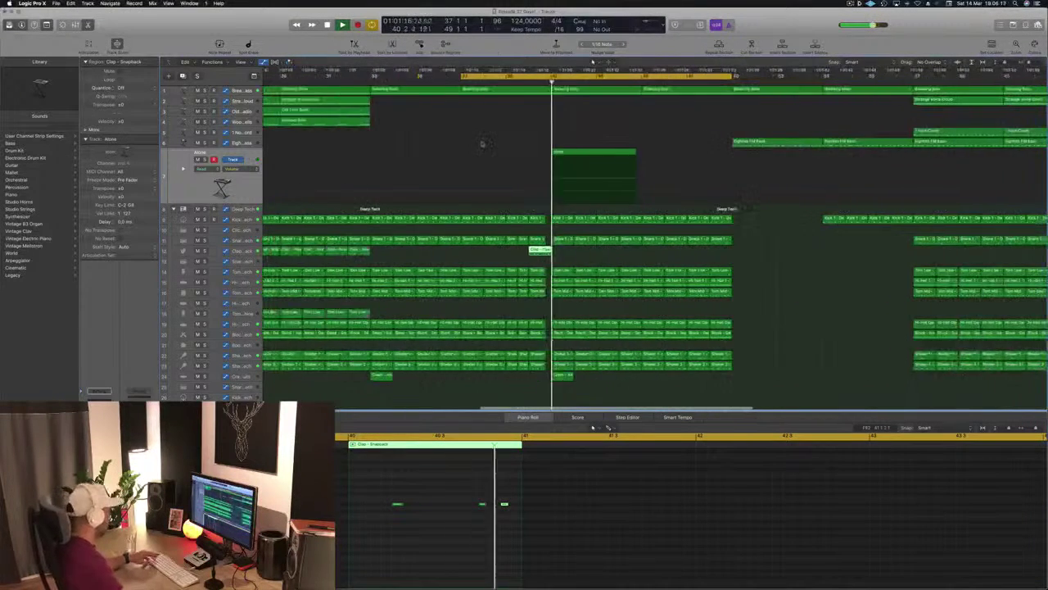
{"action": "key", "text": "super+Left"}
{"action": "key", "text": "super+Left"}
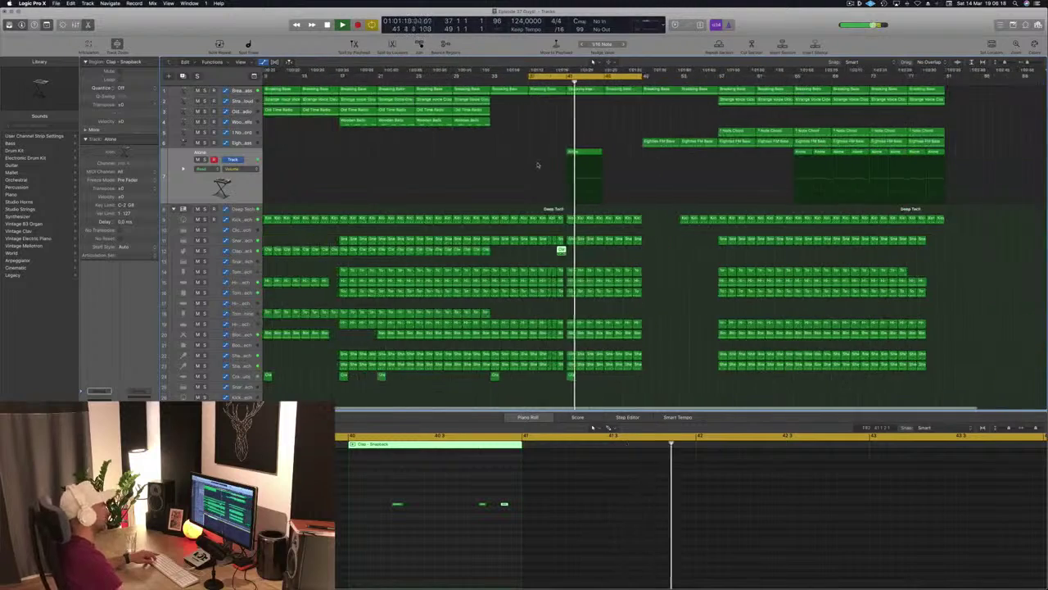
{"action": "key", "text": "super+Left"}
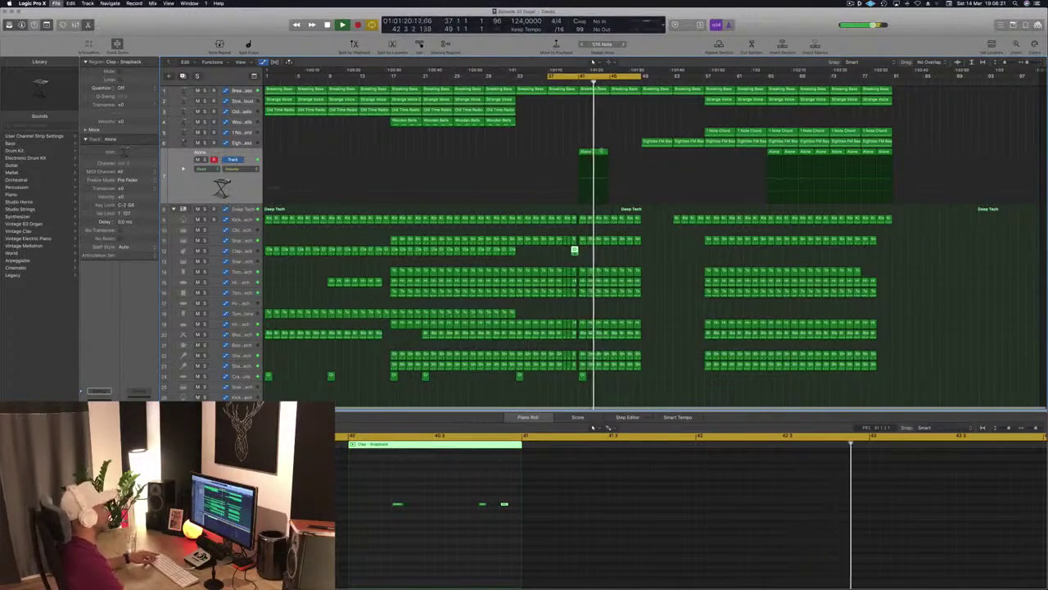
- Examine the Alone region at bar 41 and the last Old Time Radio and Wooden Bells regions before bar 33
{"action": "left_click", "coordinate": [591, 151]}
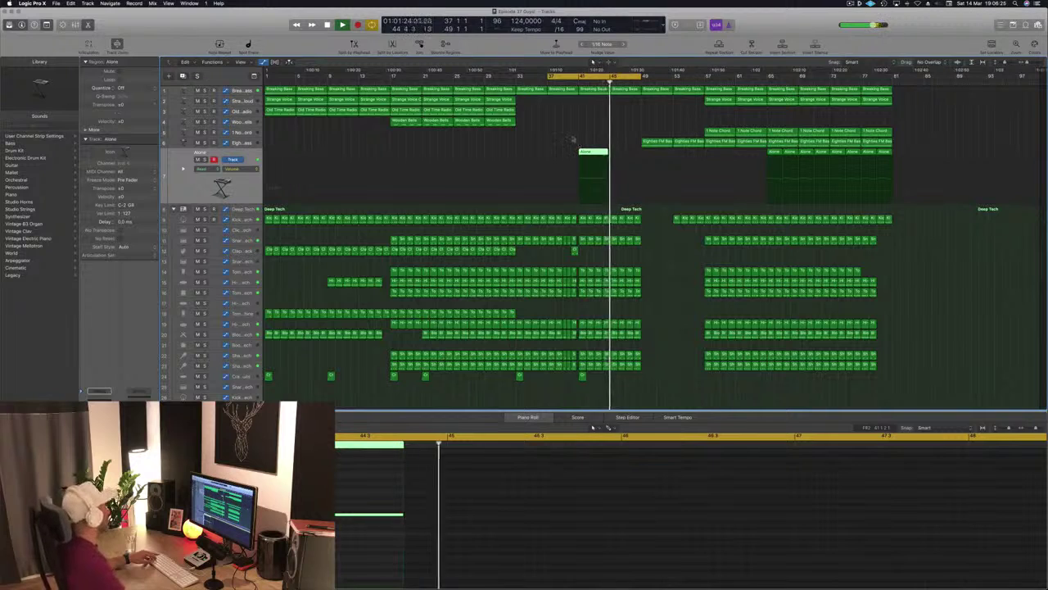
{"action": "left_click_drag", "start_coordinate": [524, 113], "coordinate": [504, 124]}
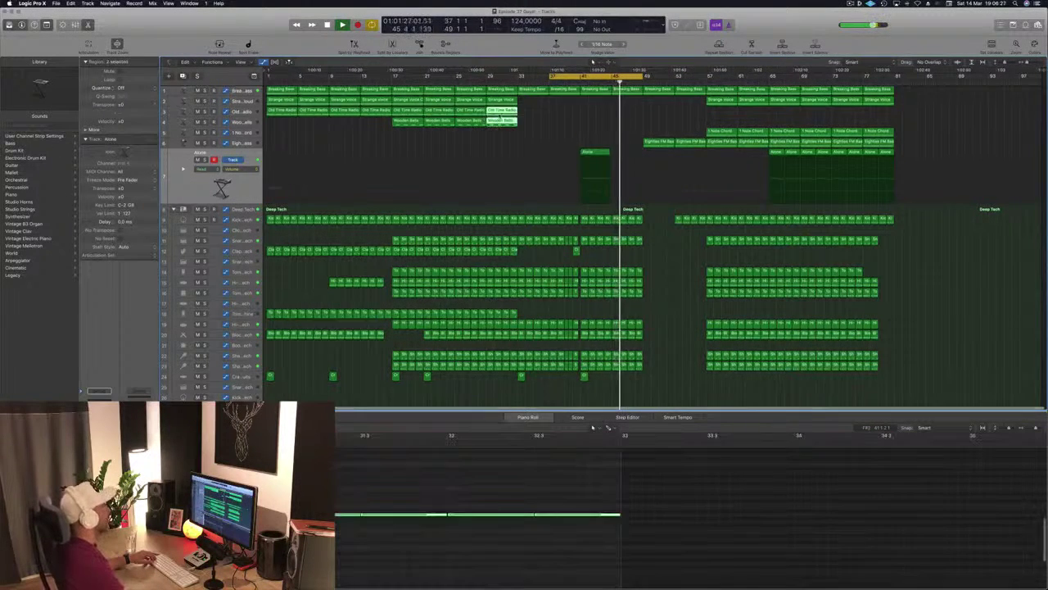
{"action": "key", "text": "z"}
{"action": "key", "text": "z"}
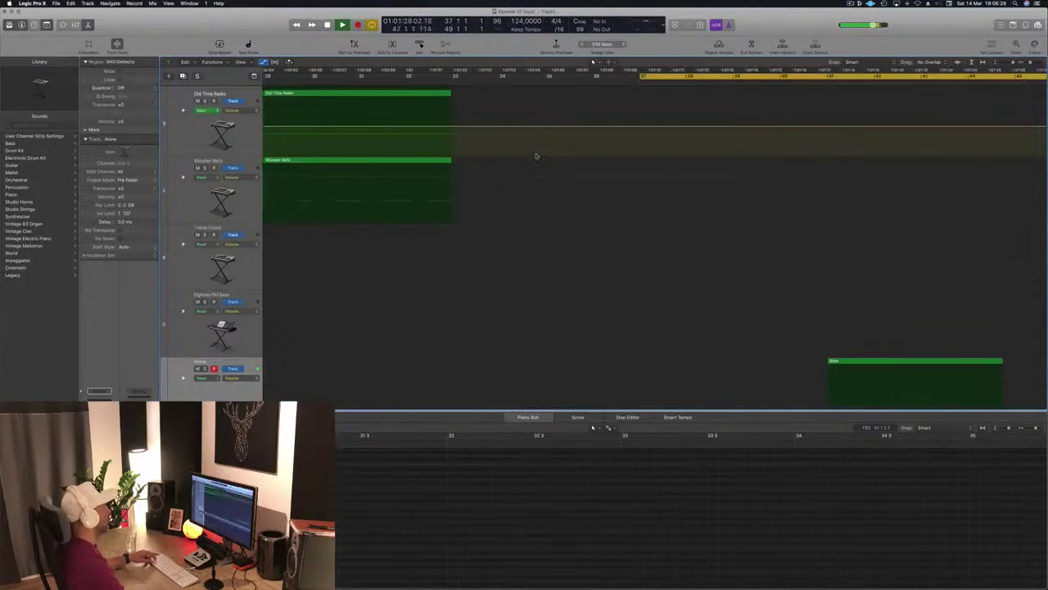
{"action": "scroll", "coordinate": [536, 156], "scroll_direction": "down", "scroll_amount": 5}
{"action": "key", "text": "super+Left"}
{"action": "key", "text": "super+Left"}
{"action": "key", "text": "super+Left"}
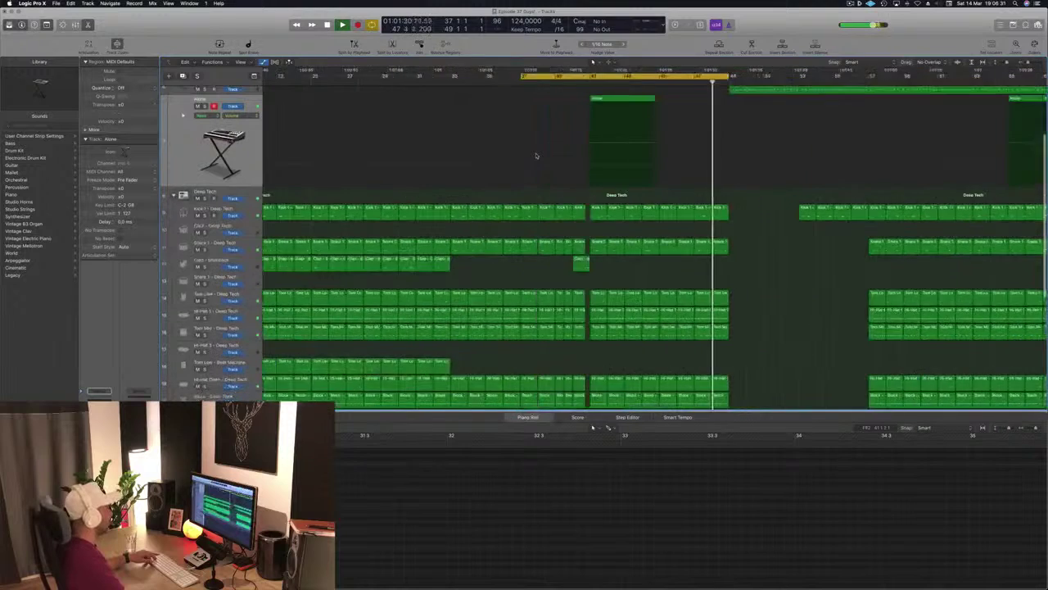
{"action": "scroll", "coordinate": [787, 189], "scroll_direction": "up", "scroll_amount": 5}
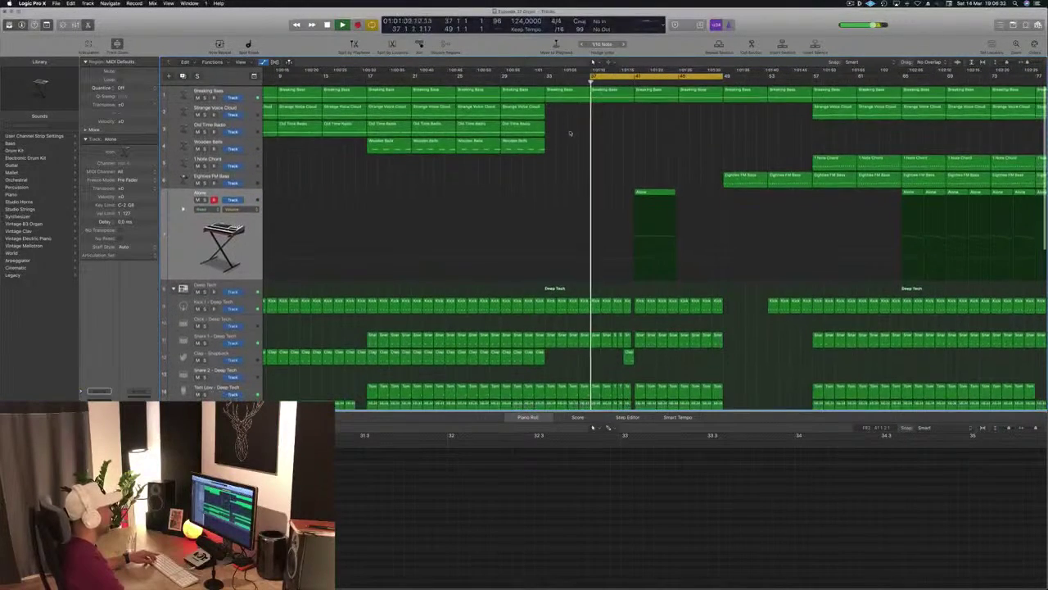
- Copy the Strange Voice Cloud region so that two consecutive copies fill bars 41 to 49 of its track
{"action": "left_click", "coordinate": [531, 112]}
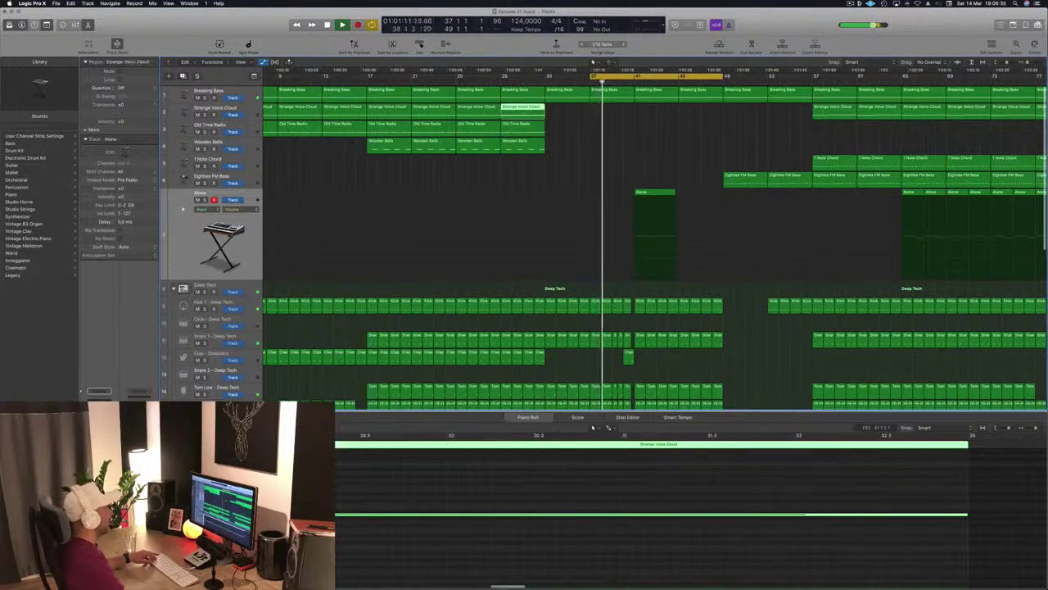
{"action": "left_click_drag", "start_coordinate": [835, 117], "coordinate": [659, 117]}
{"action": "left_click", "coordinate": [632, 84]}
{"action": "left_click", "coordinate": [621, 128], "text": "ctrl+alt"}
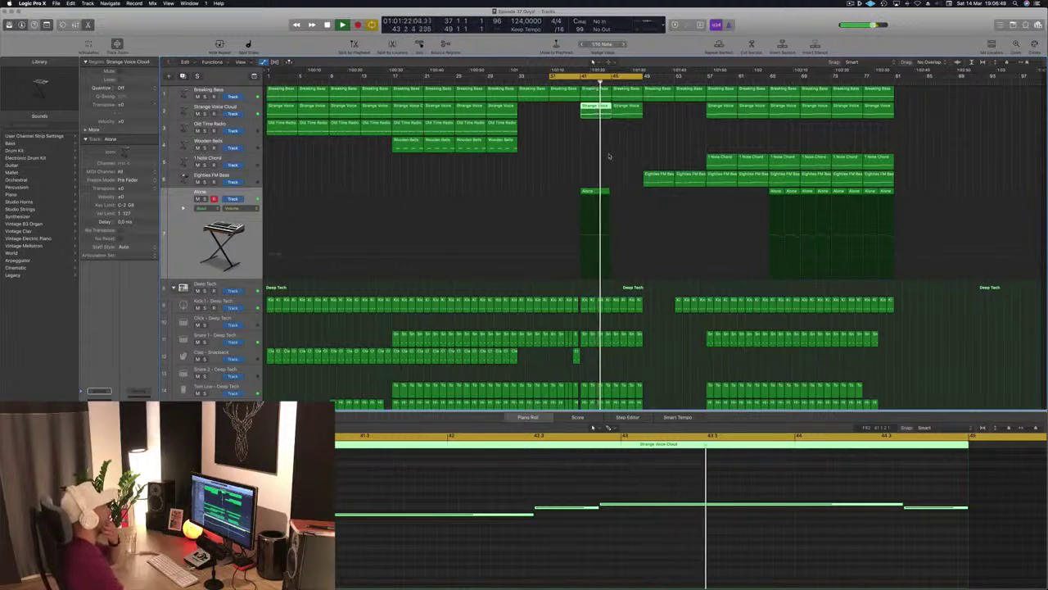
{"action": "left_click", "coordinate": [607, 155]}
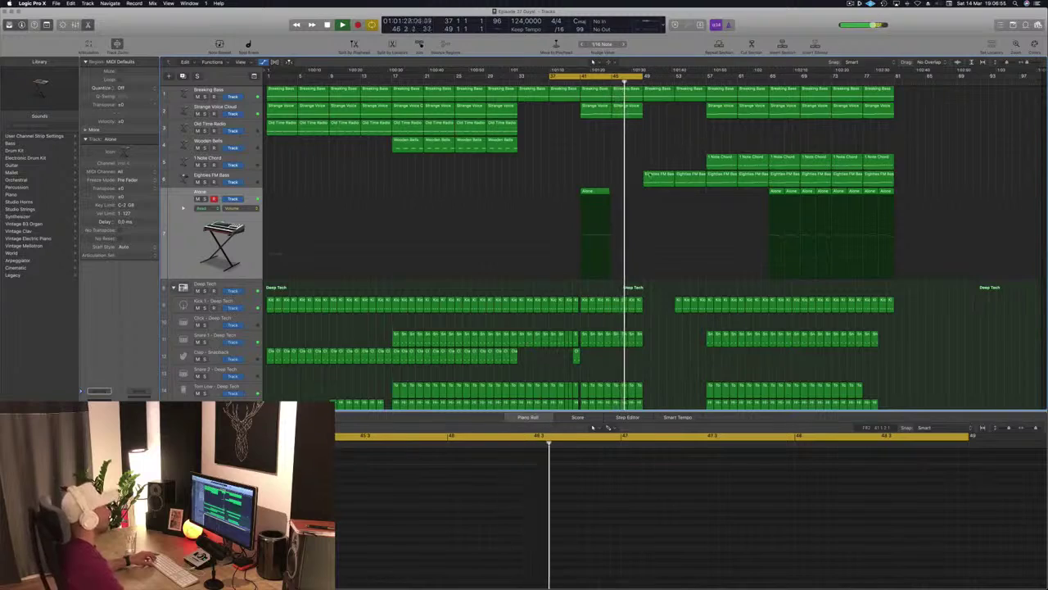
- Examine the arrangement with the drum tracks in view, checking the Tom Low and Tom Mid tracks during playback
{"action": "key", "text": "super+Up"}
{"action": "key", "text": "super+Up"}
{"action": "key", "text": "super+Up"}
{"action": "key", "text": "super+Up"}
{"action": "key", "text": "super+Up"}
{"action": "key", "text": "super+Up"}
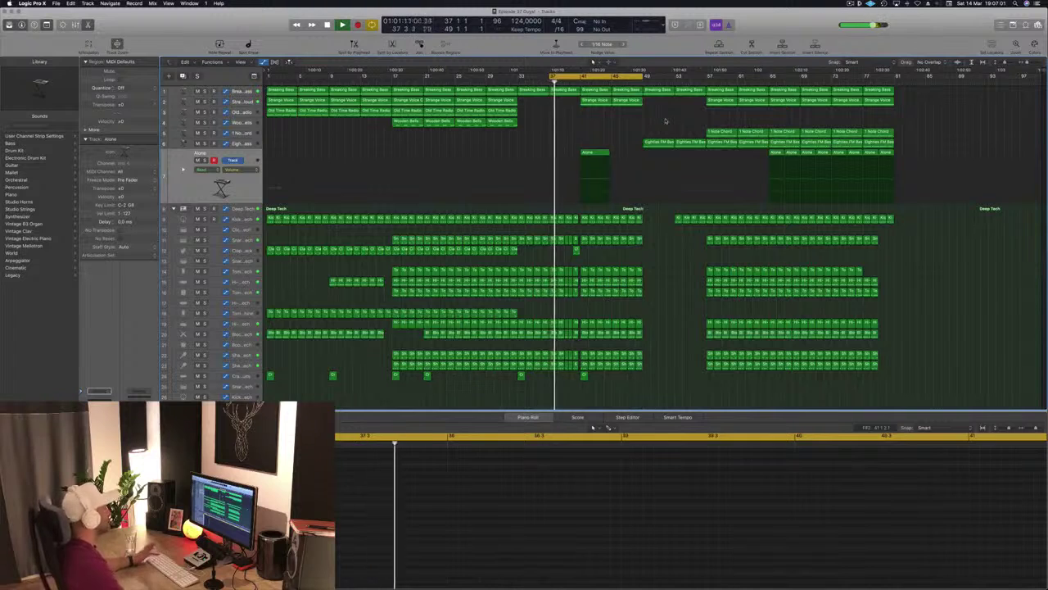
{"action": "left_click", "coordinate": [512, 84]}
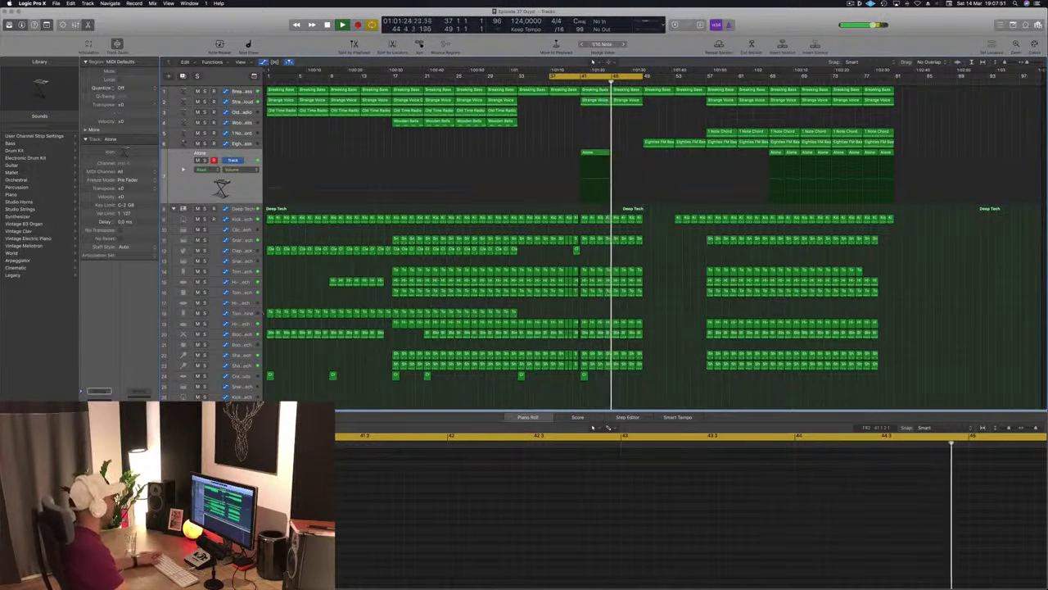
{"action": "left_click", "coordinate": [252, 315]}
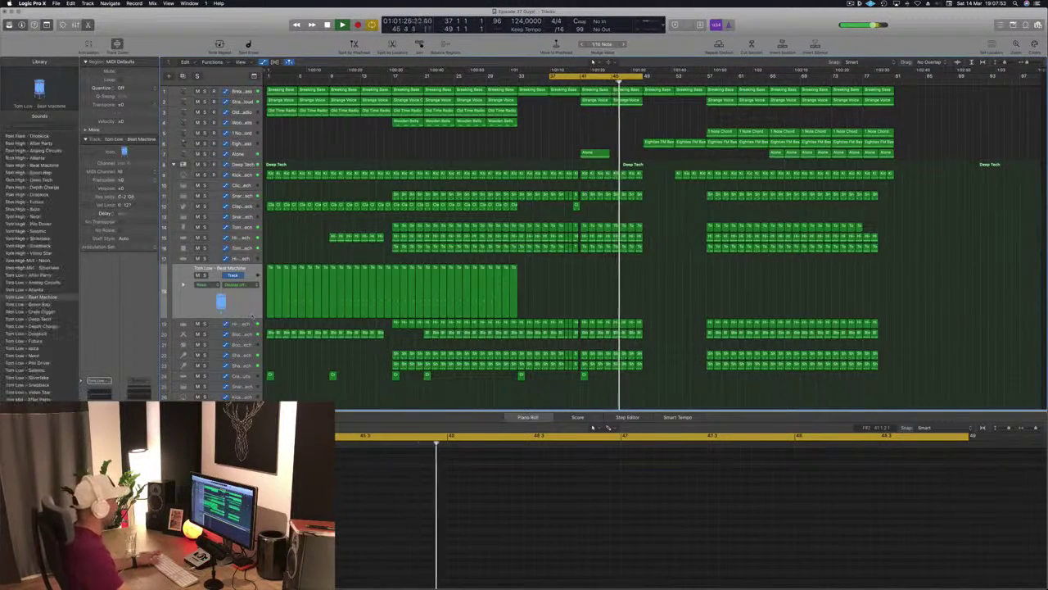
{"action": "left_click", "coordinate": [252, 248]}
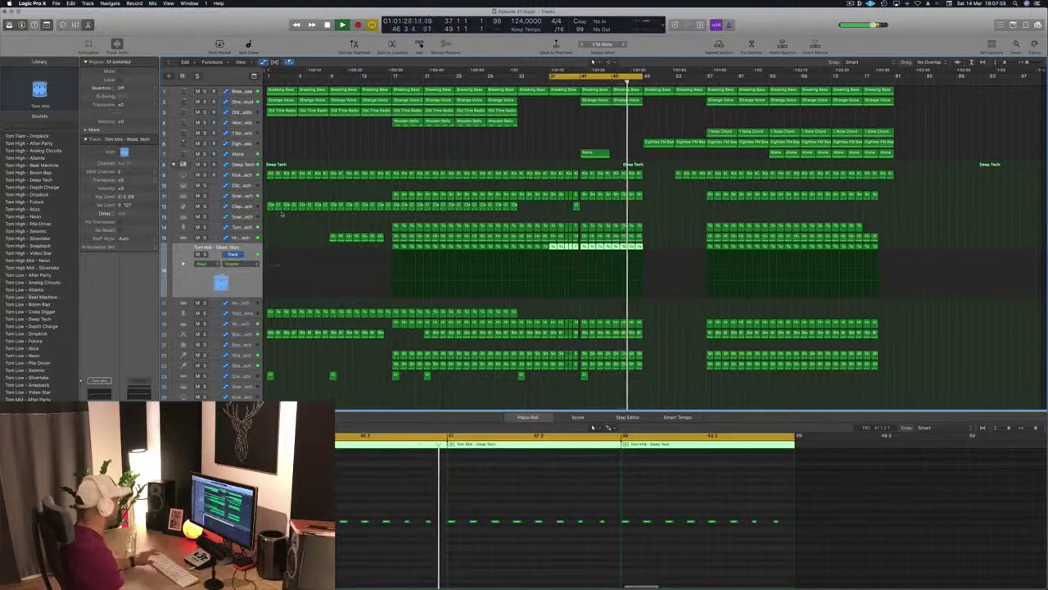
{"action": "left_click", "coordinate": [316, 220]}
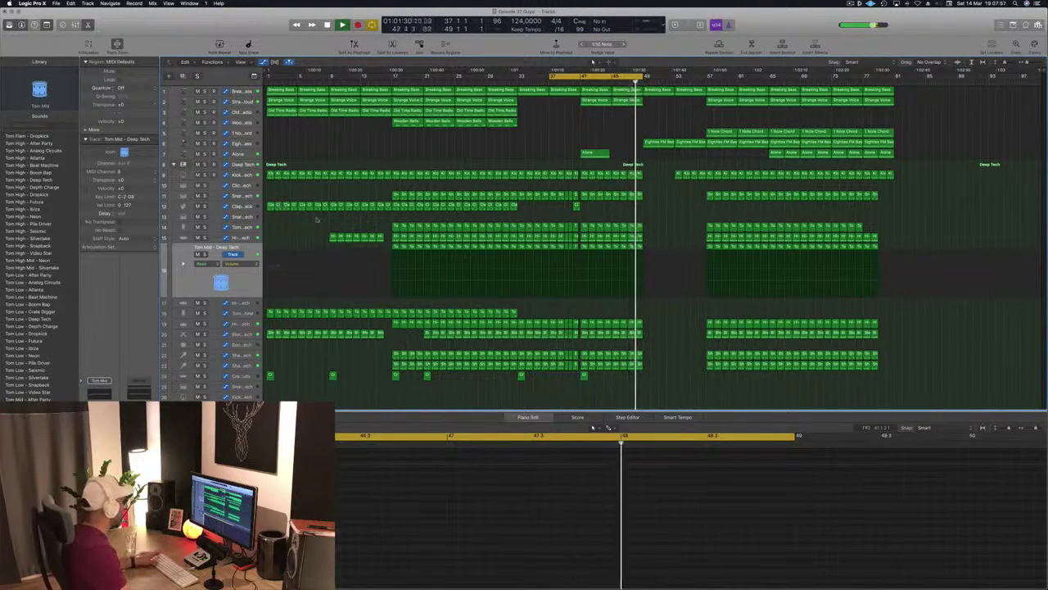
- Automate the Block – Deep Tech low cut frequency to rise from bar 41 to a peak at bar 49, then fall to 20 Hz at bar 57
{"action": "left_click", "coordinate": [246, 335]}
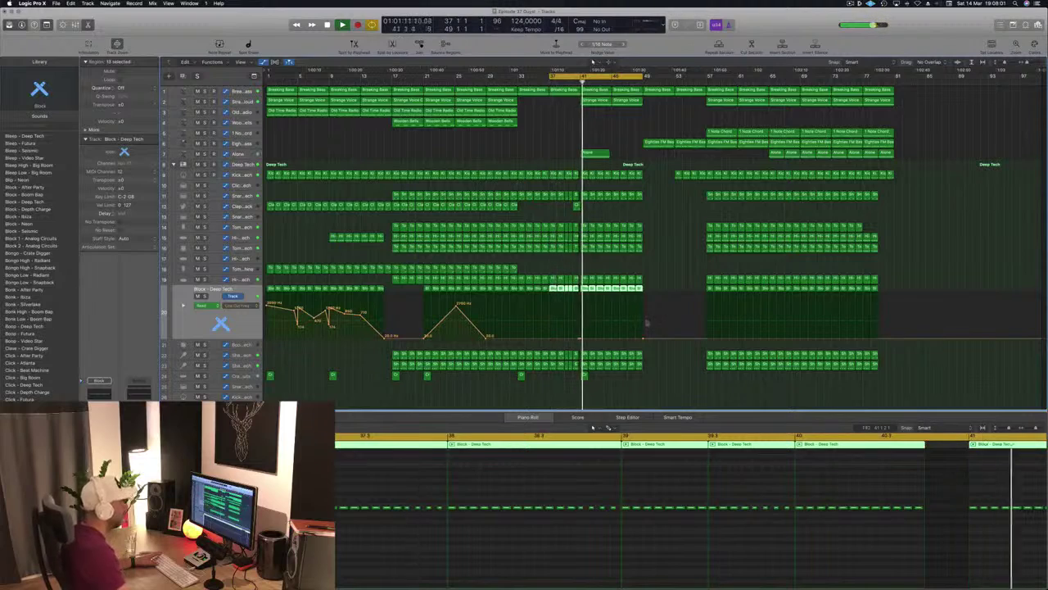
{"action": "left_click_drag", "start_coordinate": [643, 338], "coordinate": [706, 336]}
{"action": "left_click", "coordinate": [706, 293]}
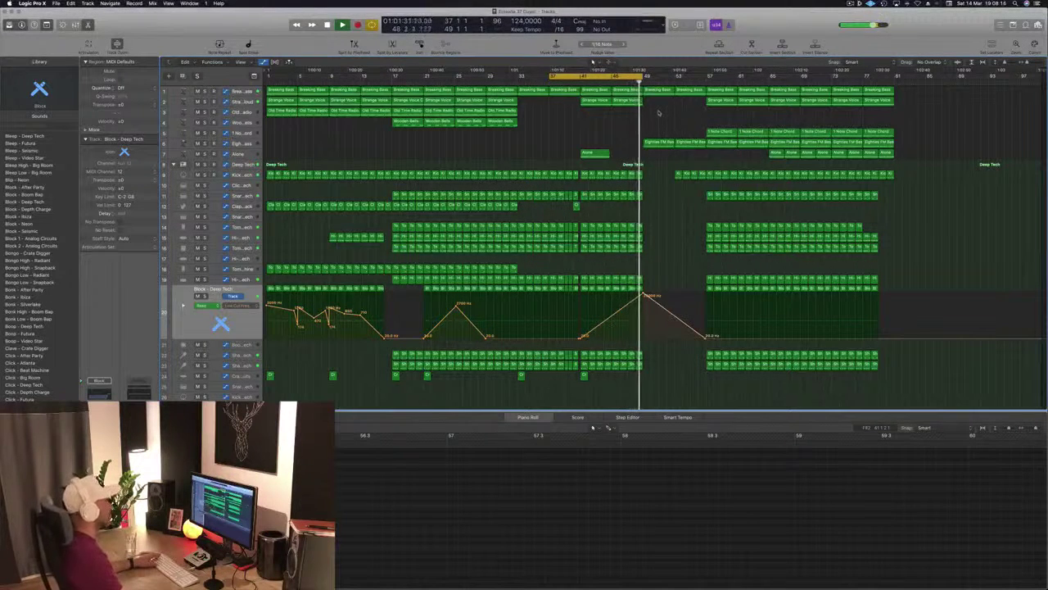
- Move the cycle range to bars 49 to 61 and play from its start
{"action": "left_click_drag", "start_coordinate": [617, 77], "coordinate": [711, 78]}
{"action": "key", "text": "space"}
{"action": "key", "text": "space"}
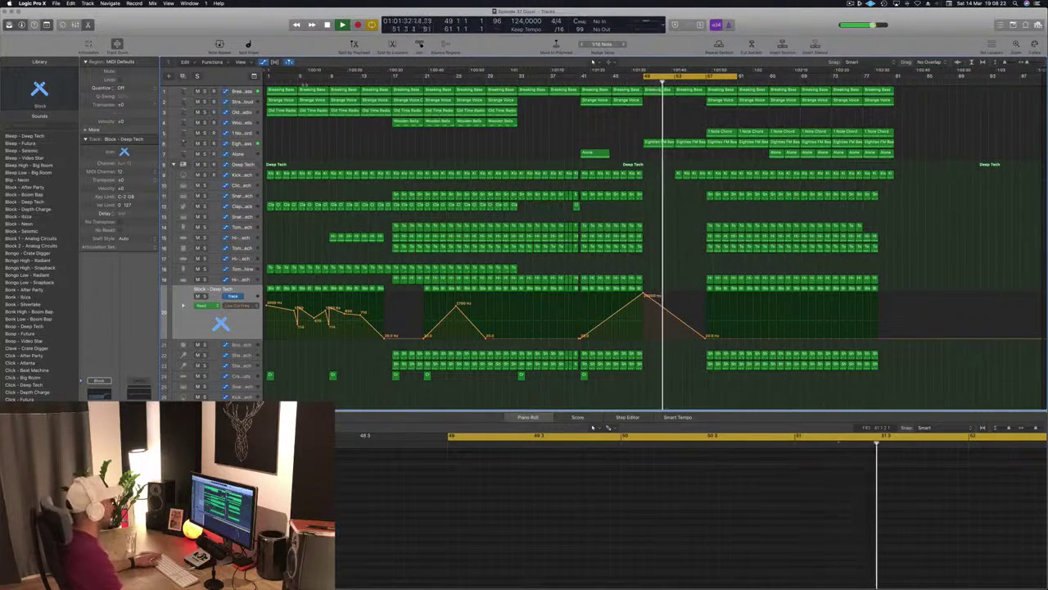
- Reshape the Breaking Bass automation so it drops sharply at bar 49 and ramps up again to bar 57
{"action": "left_click", "coordinate": [248, 92]}
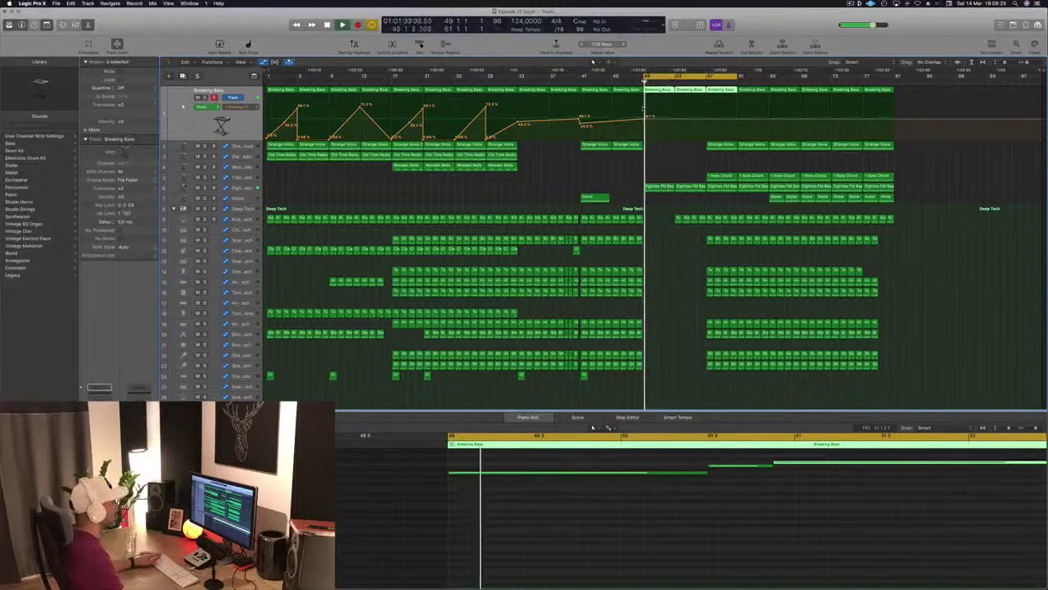
{"action": "left_click", "coordinate": [644, 117]}
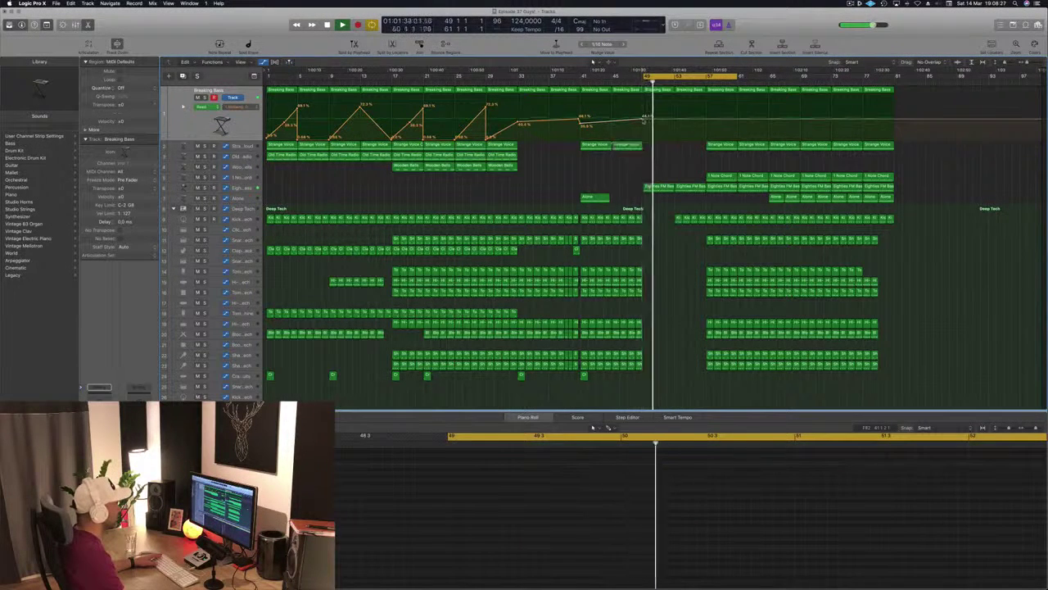
{"action": "left_click_drag", "start_coordinate": [644, 117], "coordinate": [644, 121]}
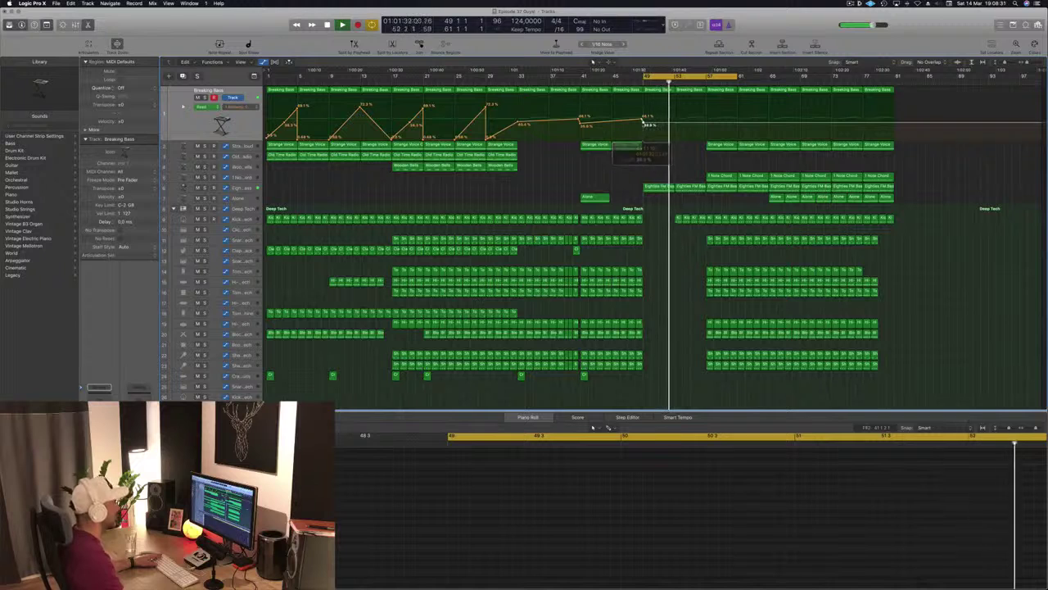
{"action": "left_click_drag", "start_coordinate": [644, 123], "coordinate": [707, 130]}
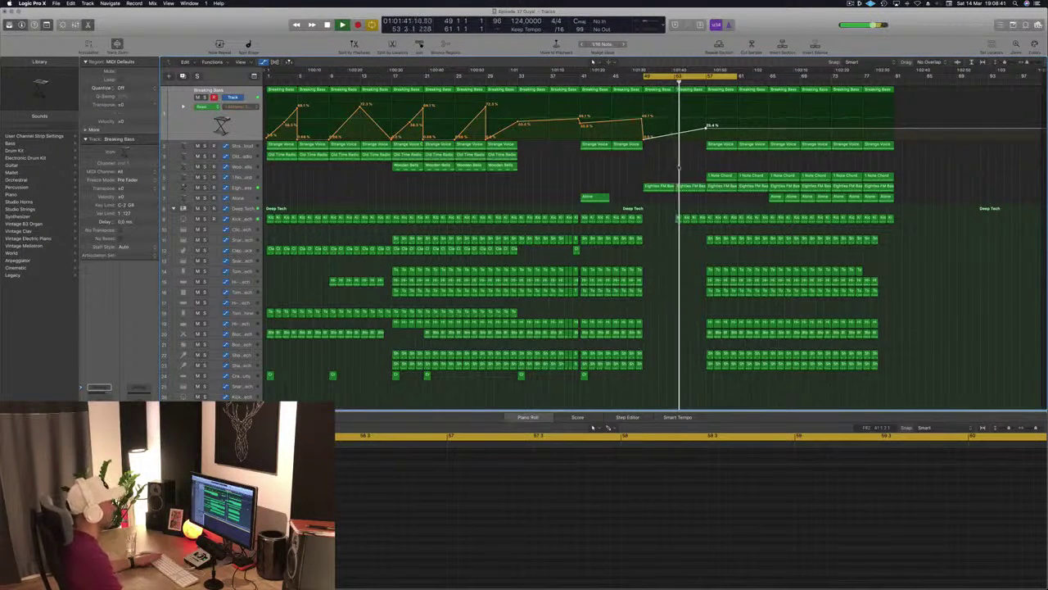
{"action": "key", "text": "space"}
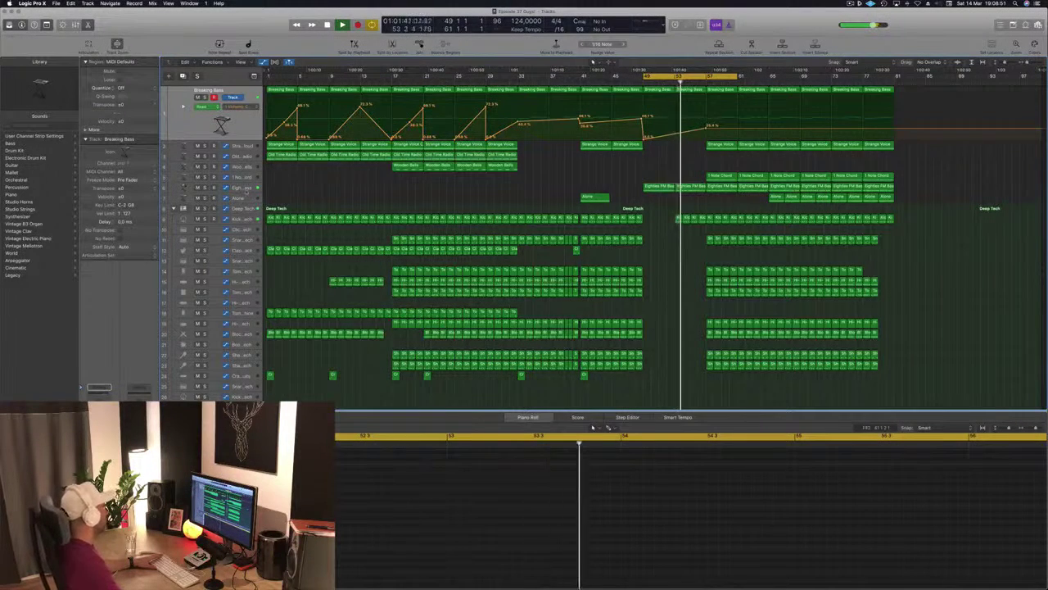
- Listen to the Eighties FM Bass track briefly in solo
{"action": "left_click", "coordinate": [244, 187]}
{"action": "left_click", "coordinate": [204, 150]}
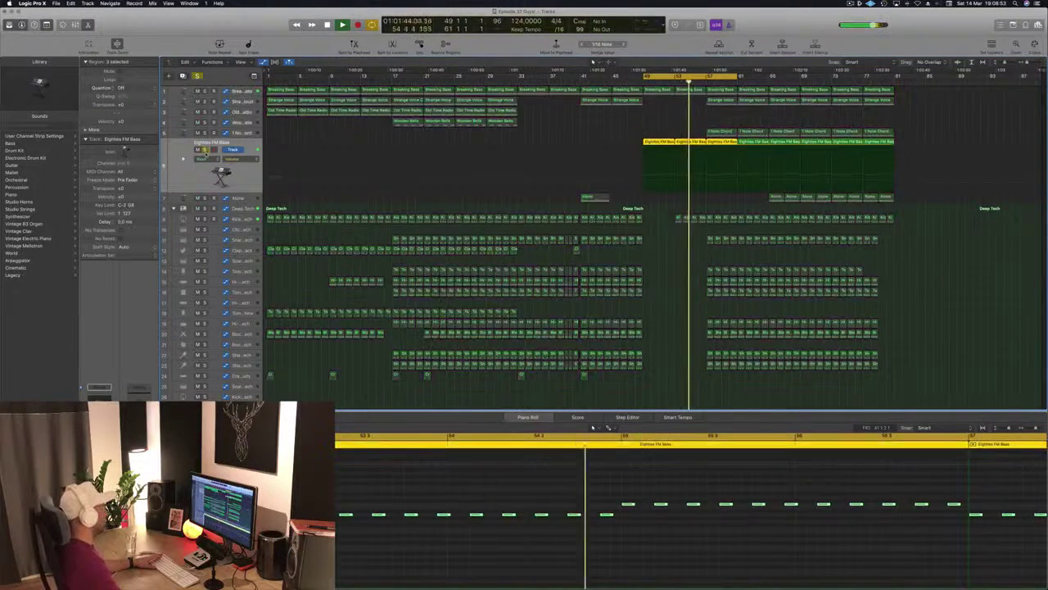
{"action": "left_click", "coordinate": [204, 150]}
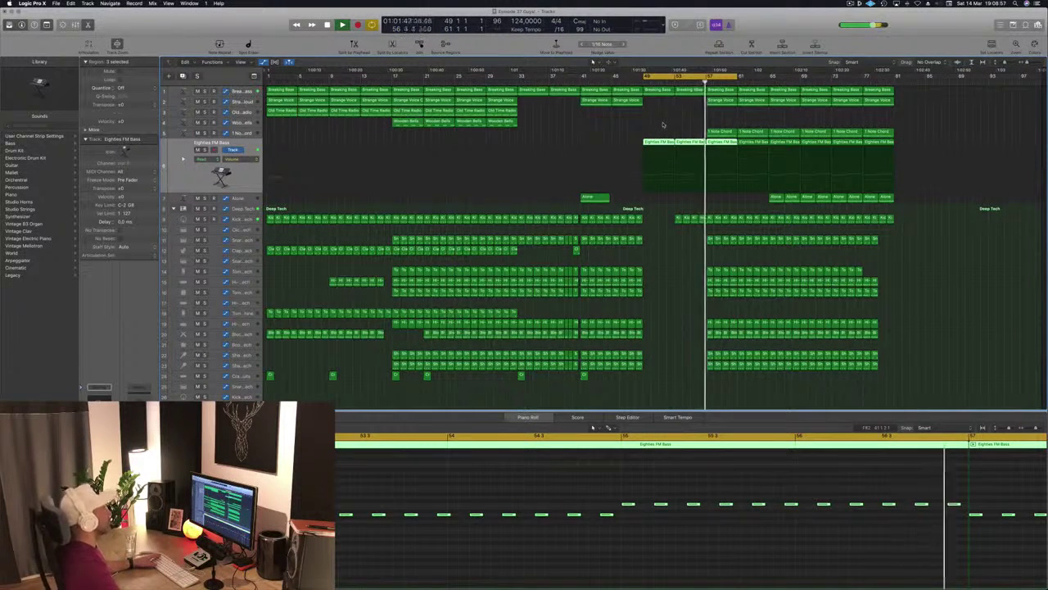
{"action": "left_click", "coordinate": [667, 125]}
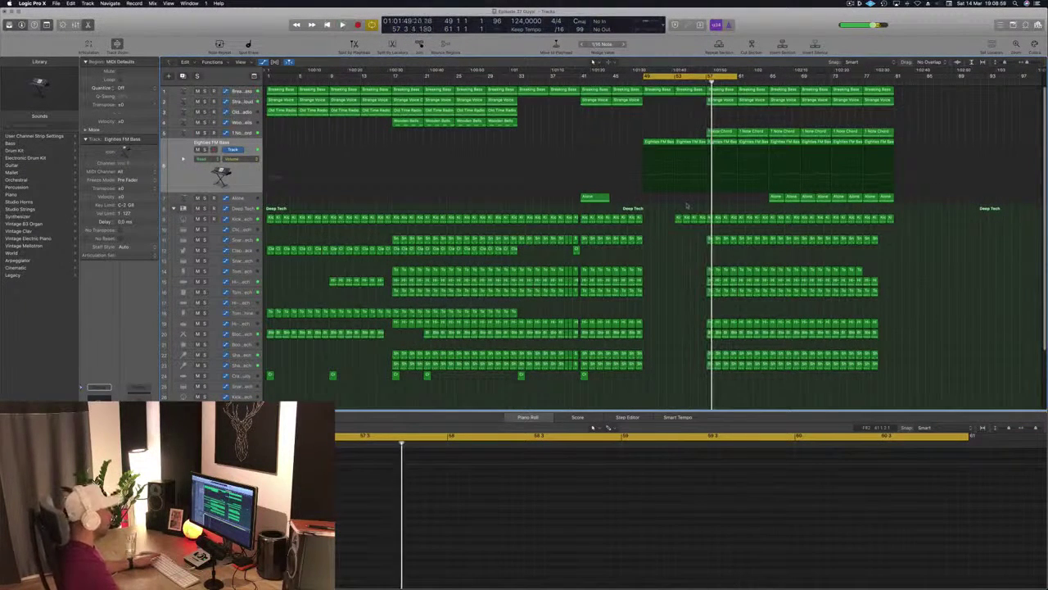
- Delete all drum regions except the kick, plus the Strange Voice Cloud and 1 Note Chord regions, between bars 57 and 61
{"action": "left_click_drag", "start_coordinate": [693, 241], "coordinate": [712, 377]}
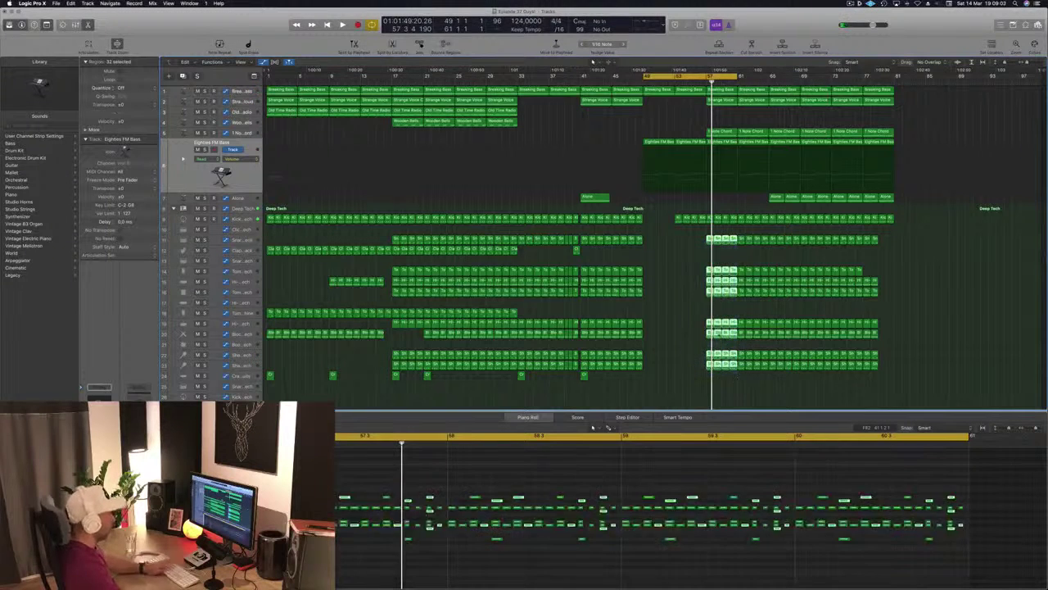
{"action": "key", "text": "Delete"}
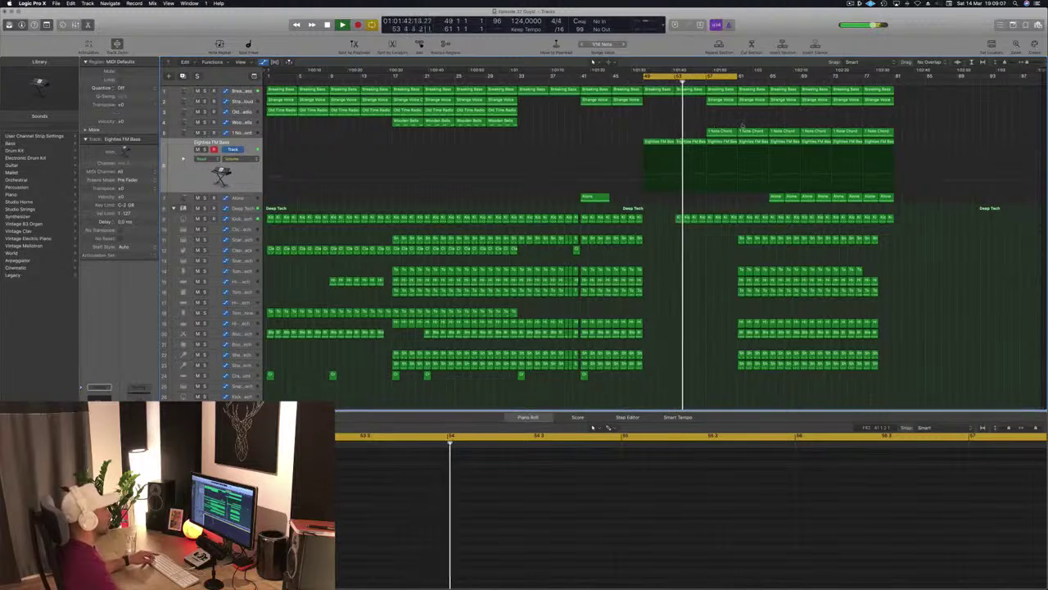
{"action": "left_click", "coordinate": [724, 100]}
{"action": "key", "text": "Delete"}
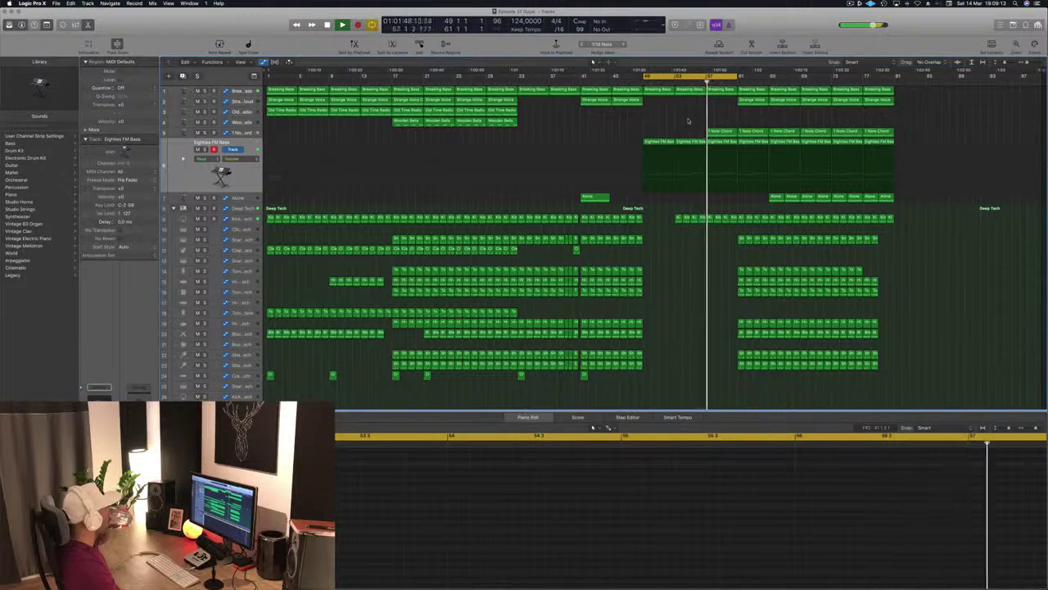
{"action": "left_click", "coordinate": [721, 132]}
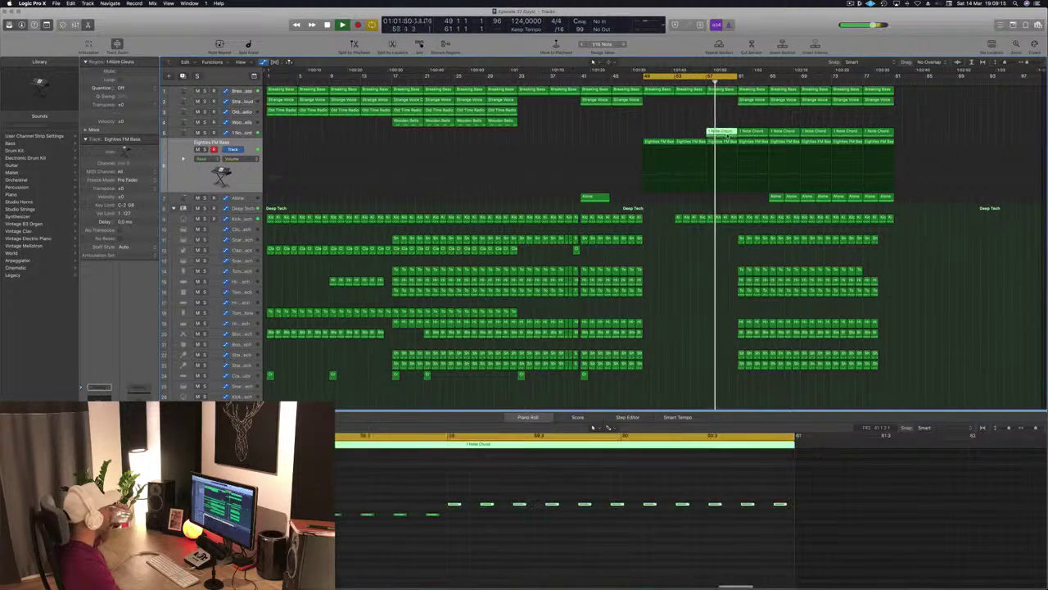
{"action": "key", "text": "Delete"}
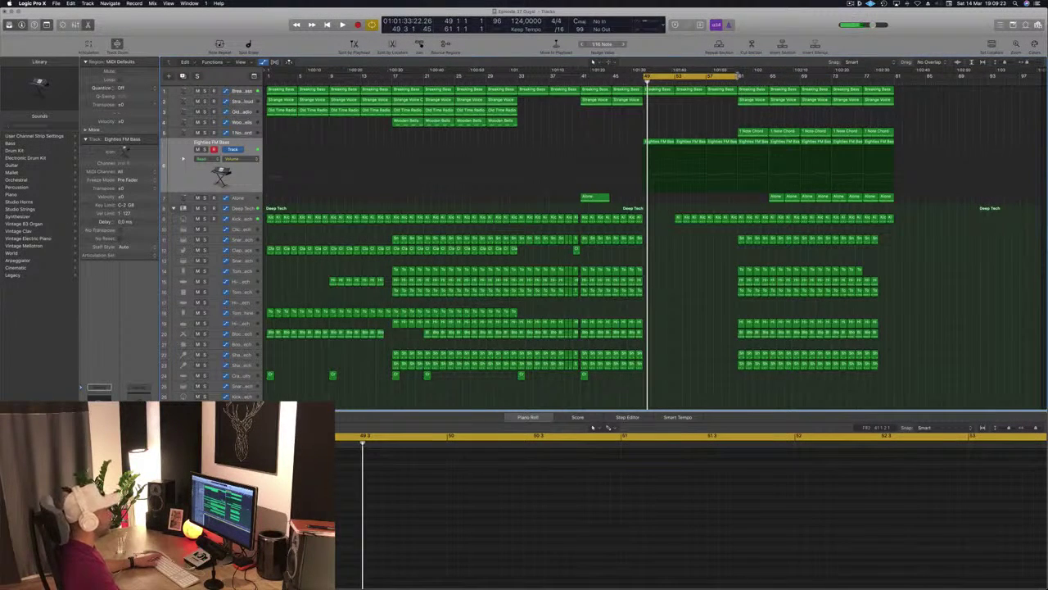
{"action": "left_click", "coordinate": [751, 100]}
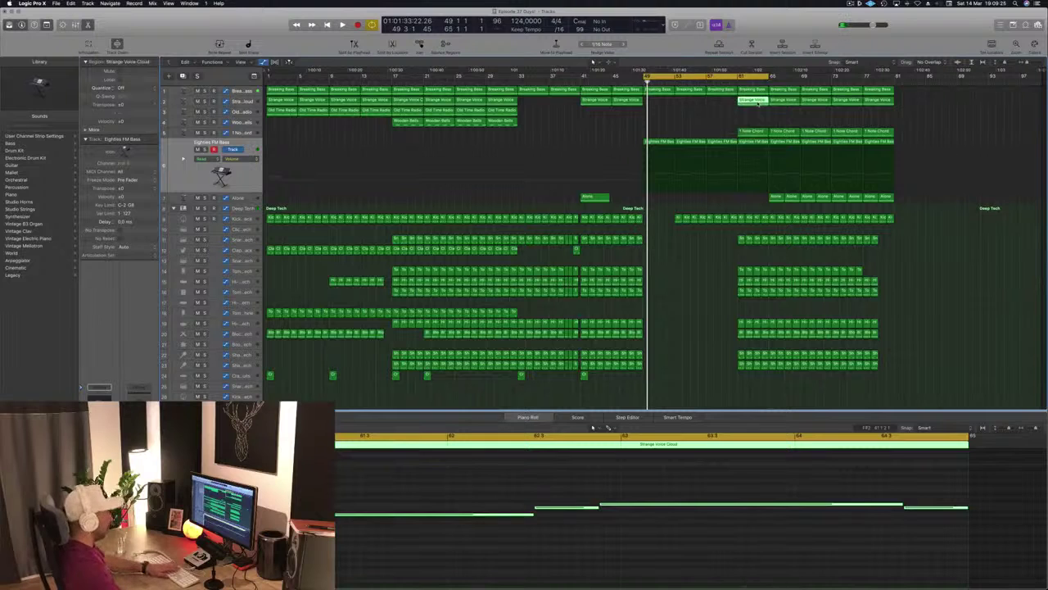
{"action": "key", "text": "Delete"}
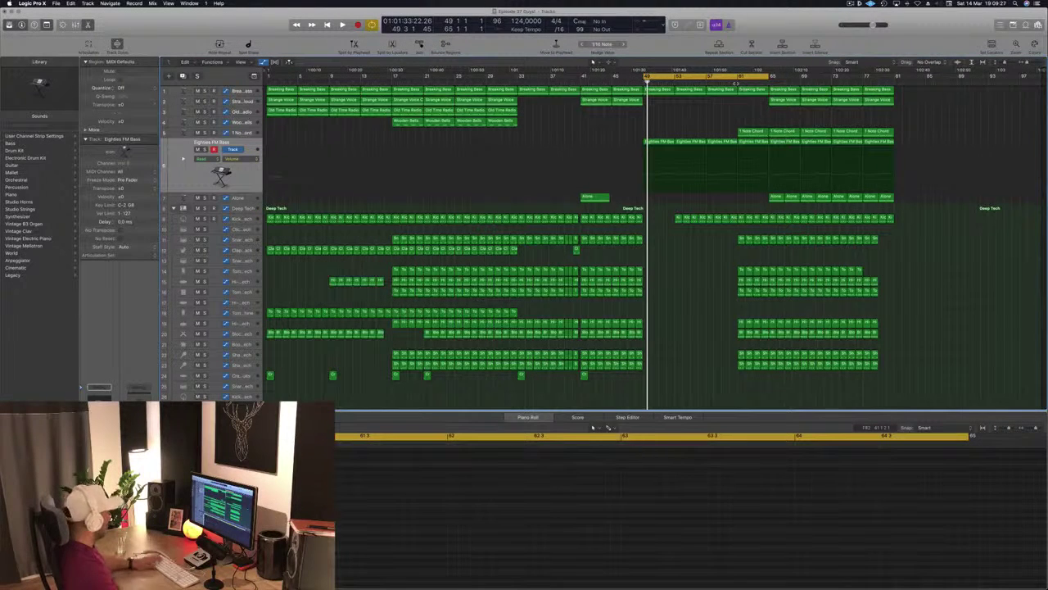
{"action": "key", "text": "super+z"}
- Play the section from bar 49 and delete the Snare 1 – Deep Tech regions between bars 61 and 65
{"action": "key", "text": "space"}
{"action": "left_click", "coordinate": [737, 82]}
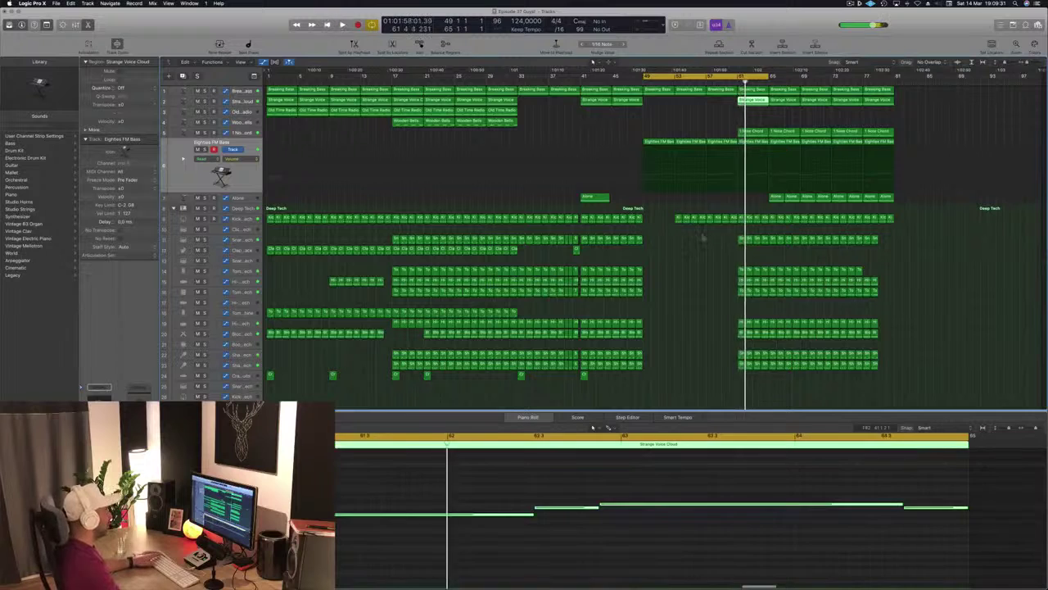
{"action": "key", "text": "space"}
{"action": "key", "text": "space"}
{"action": "left_click_drag", "start_coordinate": [722, 237], "coordinate": [760, 245]}
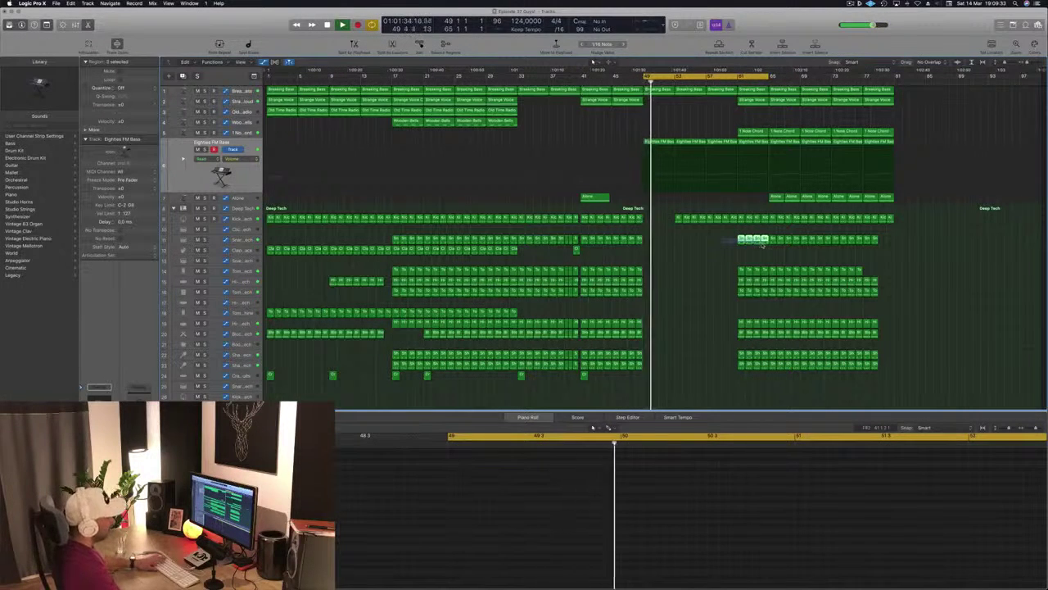
{"action": "key", "text": "Delete"}
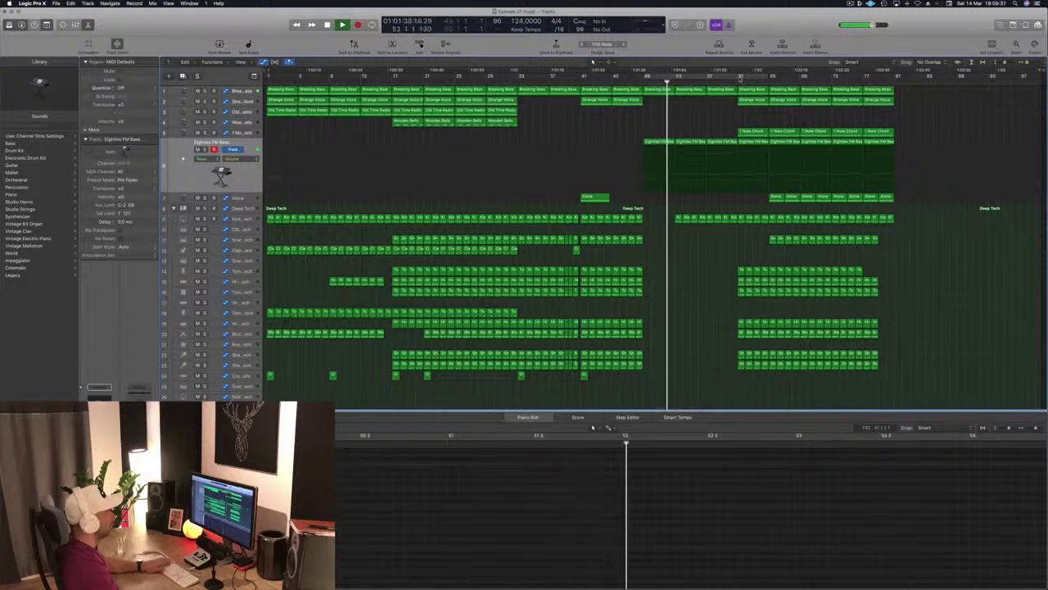
- Set the cycle range to bars 61 to 65 and restart playback there
{"action": "left_click_drag", "start_coordinate": [741, 77], "coordinate": [769, 76]}
{"action": "key", "text": "space"}
{"action": "key", "text": "space"}
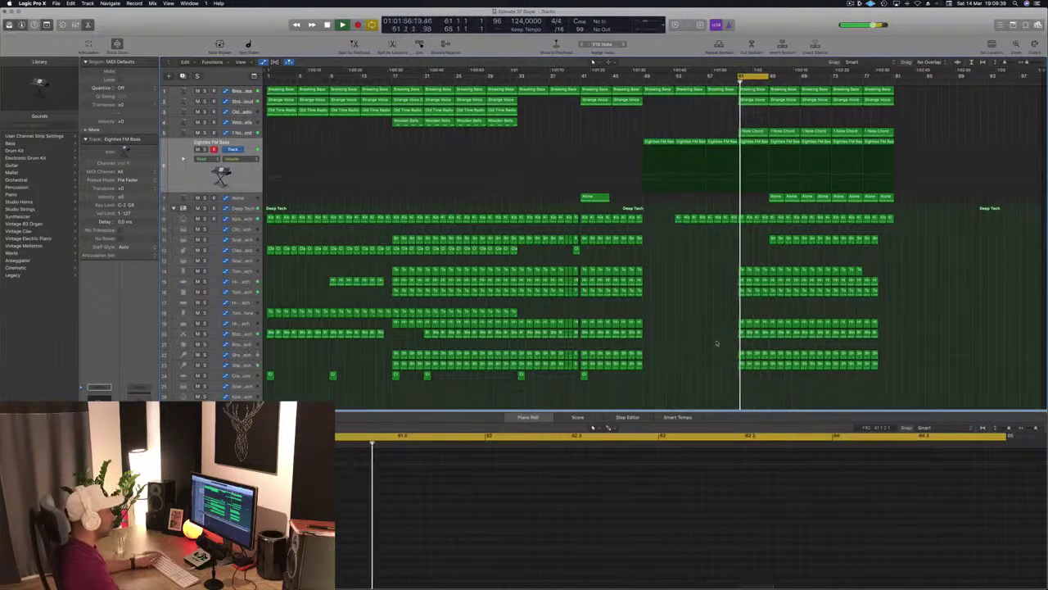
- Raise the Block low cut automation abruptly at bar 61, ramp it to 20 Hz at bar 65, and delete the regions on tracks 22–23 between those bars
{"action": "left_click", "coordinate": [240, 336]}
{"action": "left_click_drag", "start_coordinate": [740, 338], "coordinate": [740, 301]}
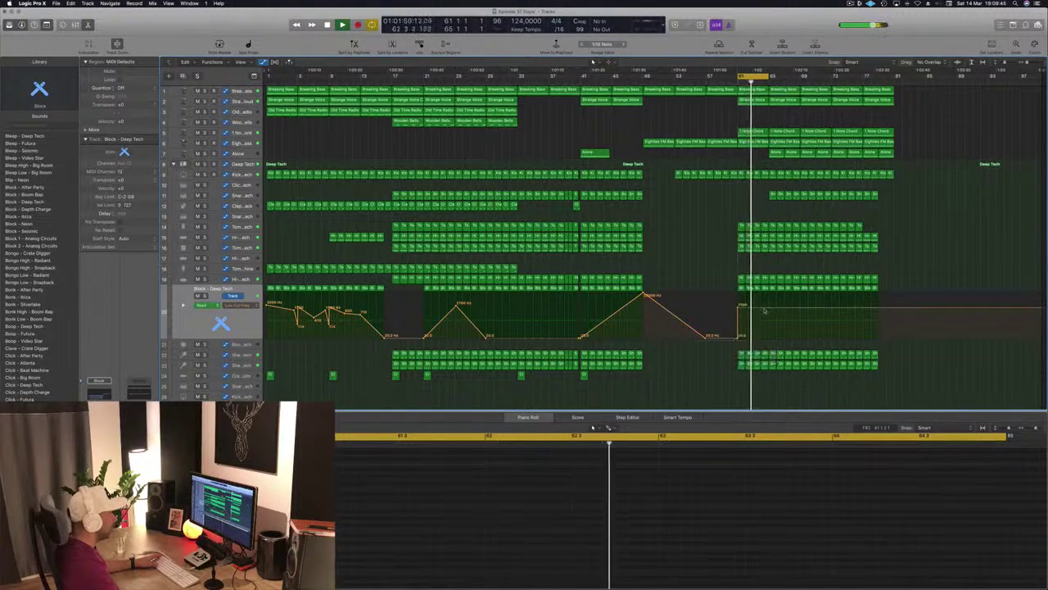
{"action": "left_click_drag", "start_coordinate": [768, 308], "coordinate": [770, 336]}
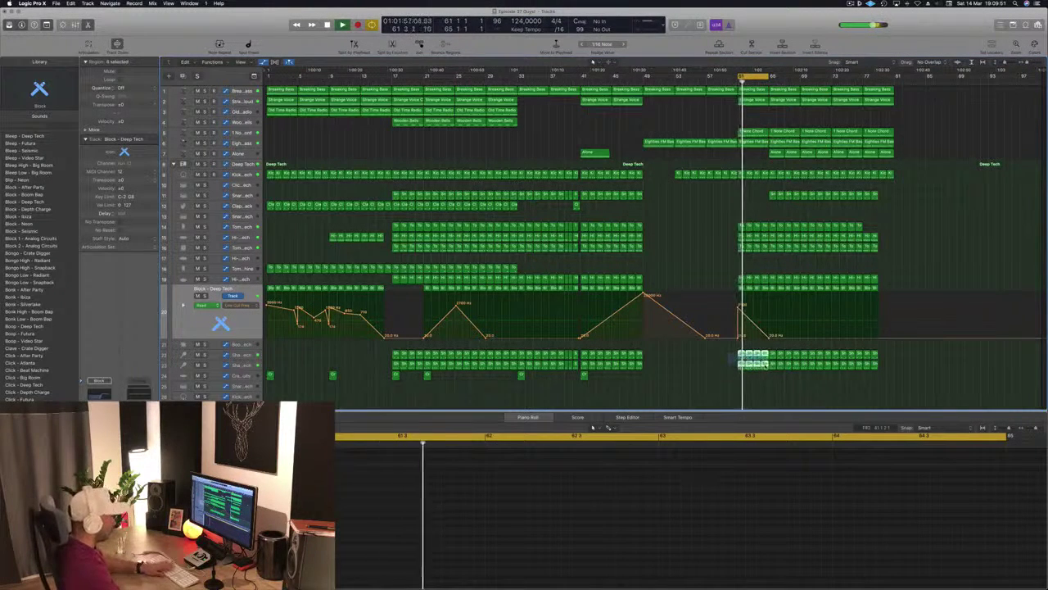
{"action": "key", "text": "Delete"}
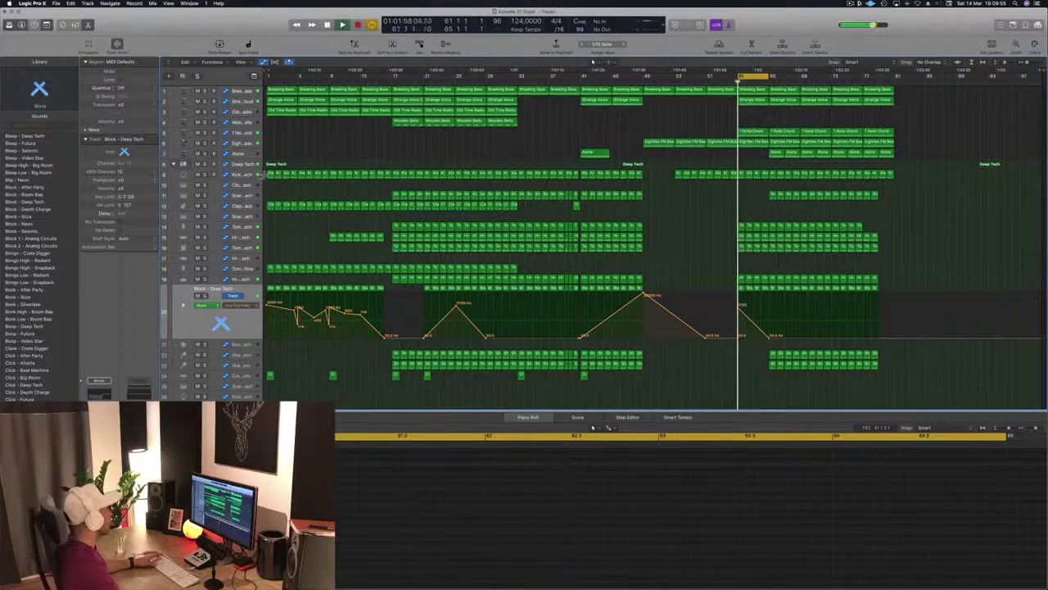
- Ramp the Kick 1 low cut automation up from about bar 62 to bar 65, drop it there, and flatten its peak at bar 69
{"action": "left_click", "coordinate": [248, 175]}
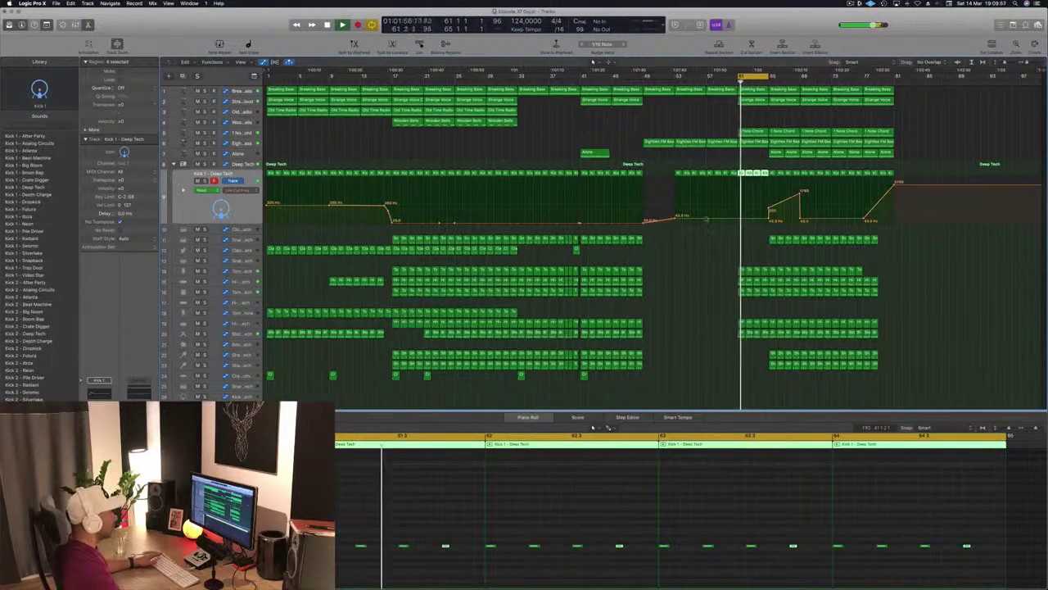
{"action": "left_click", "coordinate": [676, 219]}
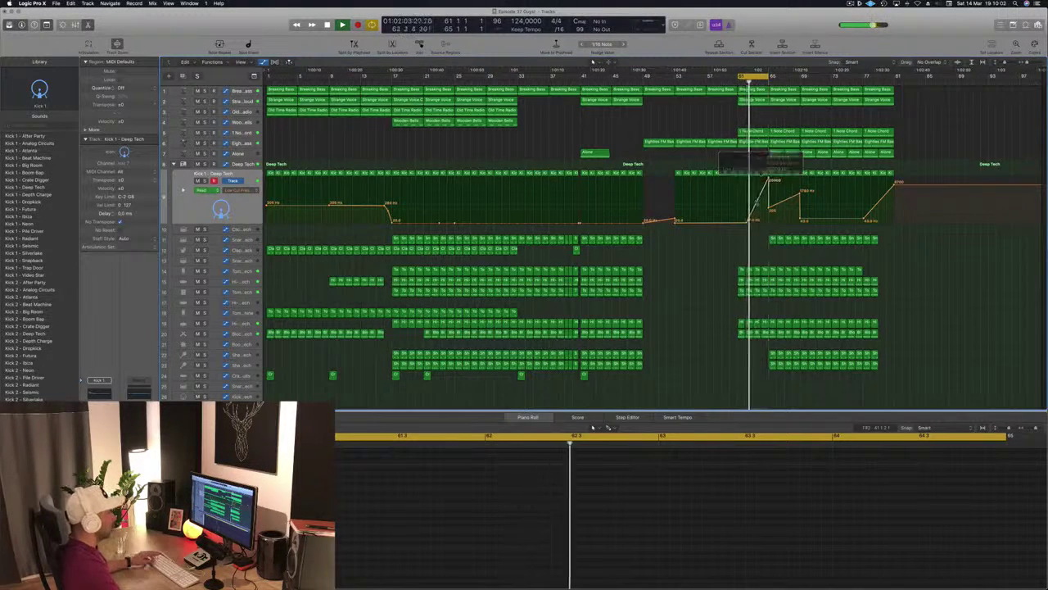
{"action": "key", "text": "super+Right"}
{"action": "key", "text": "super+Right"}
{"action": "key", "text": "super+Right"}
{"action": "key", "text": "super+Right"}
{"action": "key", "text": "super+Right"}
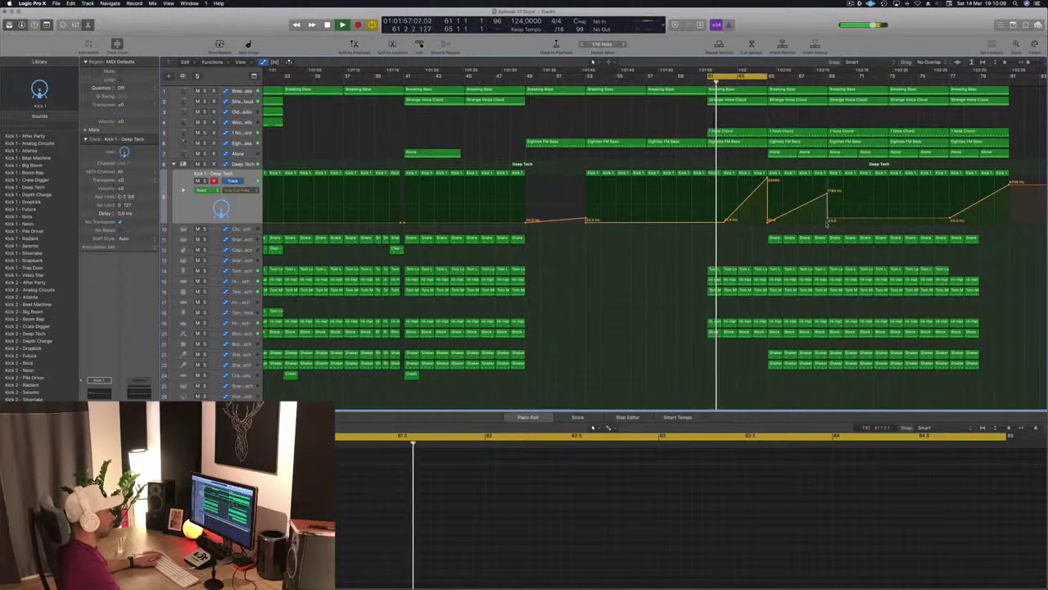
{"action": "left_click_drag", "start_coordinate": [828, 191], "coordinate": [830, 215]}
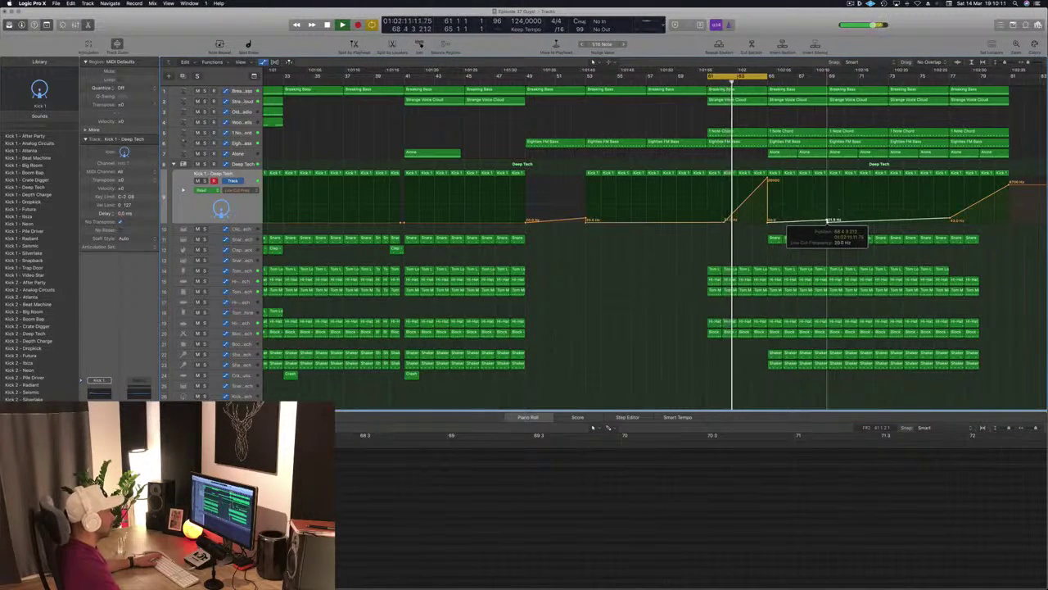
- Cut and delete the last part of bar 64 from the Tom, Hi-Hat and Block drum regions, leaving the kick intact
{"action": "left_click", "coordinate": [243, 164]}
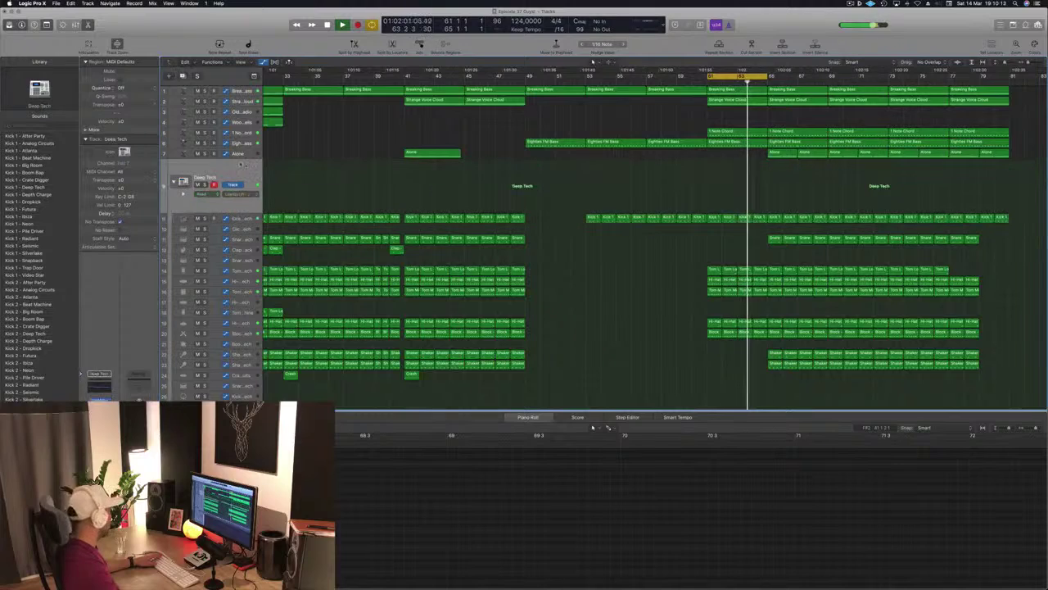
{"action": "left_click", "coordinate": [243, 218]}
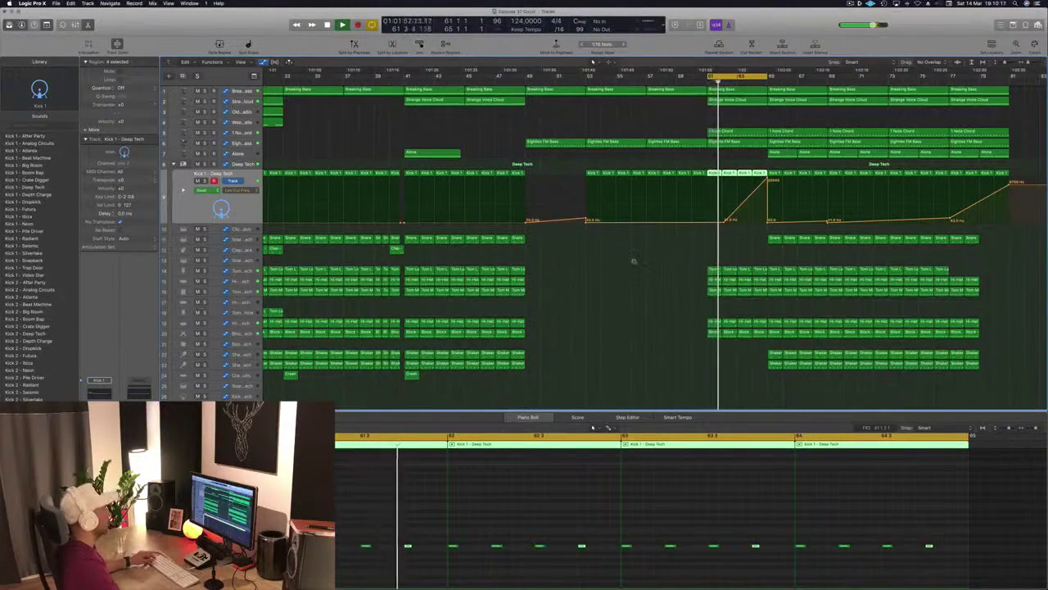
{"action": "scroll", "coordinate": [633, 262], "scroll_direction": "down", "scroll_amount": 5}
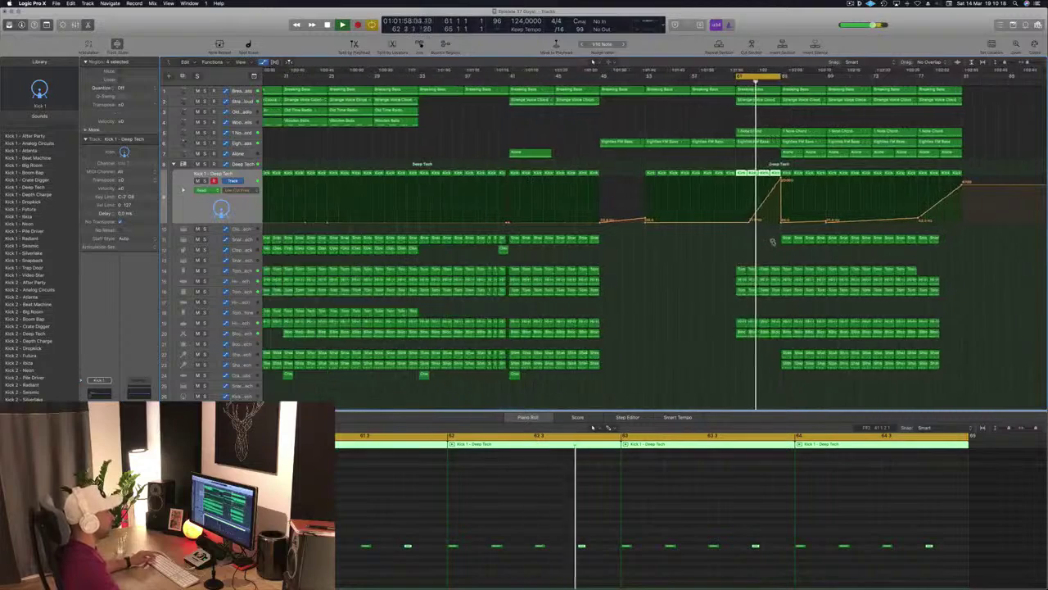
{"action": "scroll", "coordinate": [770, 247], "scroll_direction": "up", "scroll_amount": 5}
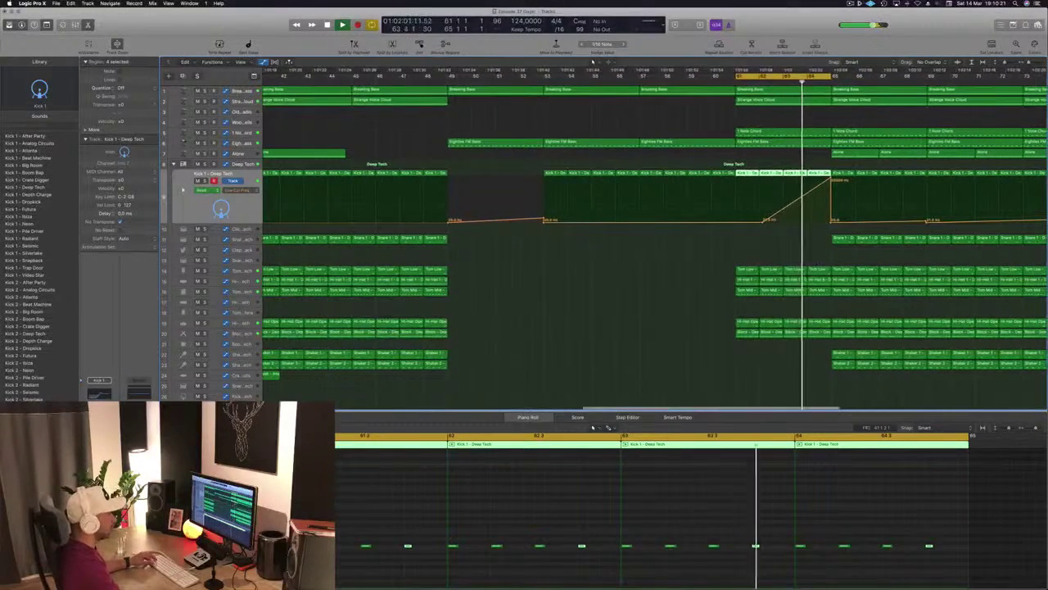
{"action": "left_click_drag", "start_coordinate": [824, 261], "coordinate": [831, 373]}
{"action": "key", "text": "Delete"}
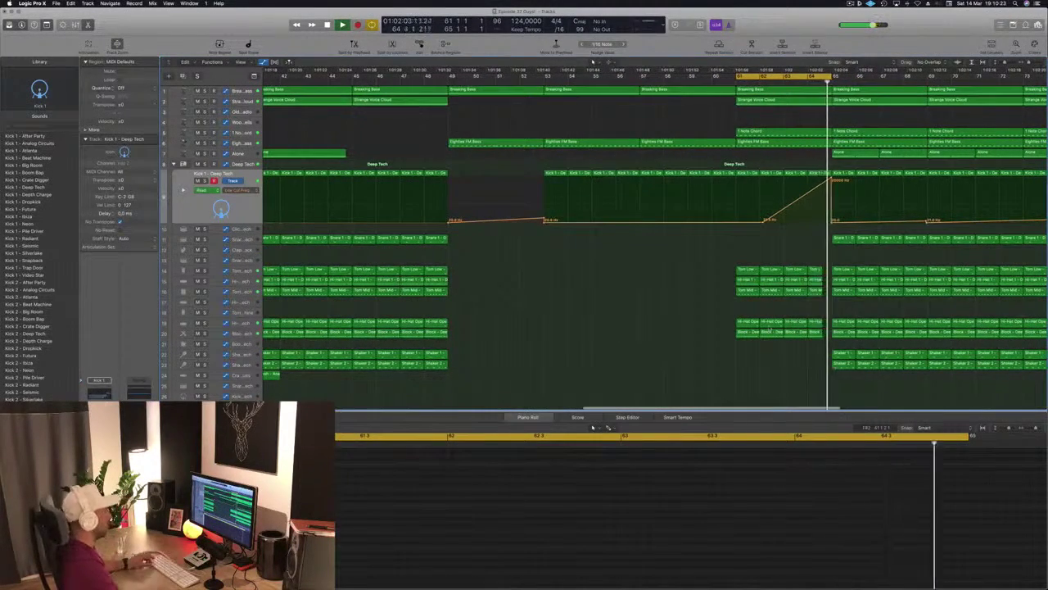
- Copy the Crash region from bar 41 to bar 65
{"action": "scroll", "coordinate": [702, 328], "scroll_direction": "down", "scroll_amount": 5}
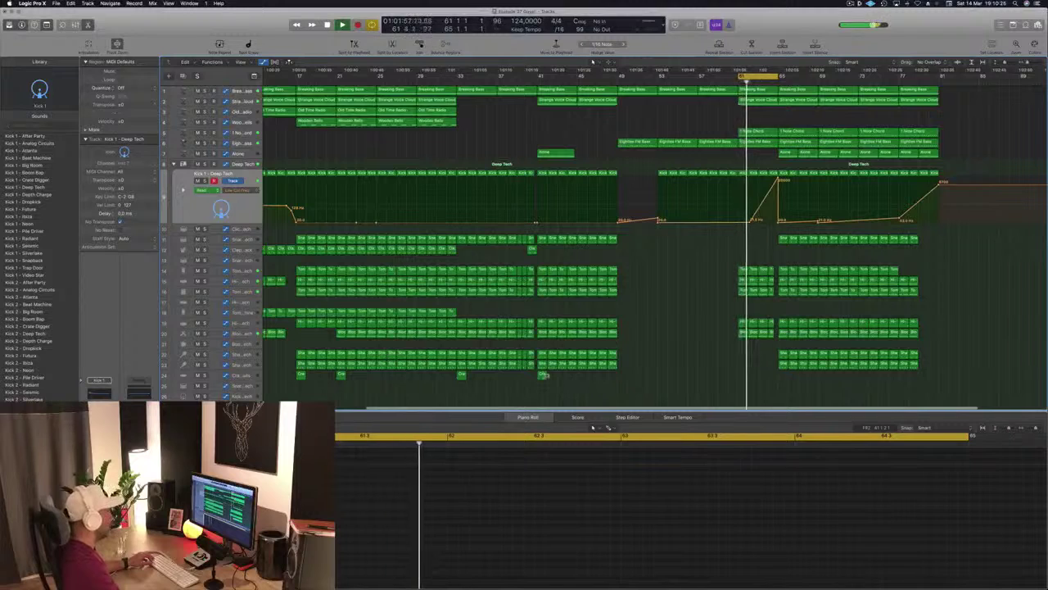
{"action": "left_click_drag", "start_coordinate": [543, 375], "coordinate": [782, 375]}
{"action": "scroll", "coordinate": [782, 375], "scroll_direction": "down", "scroll_amount": 3}
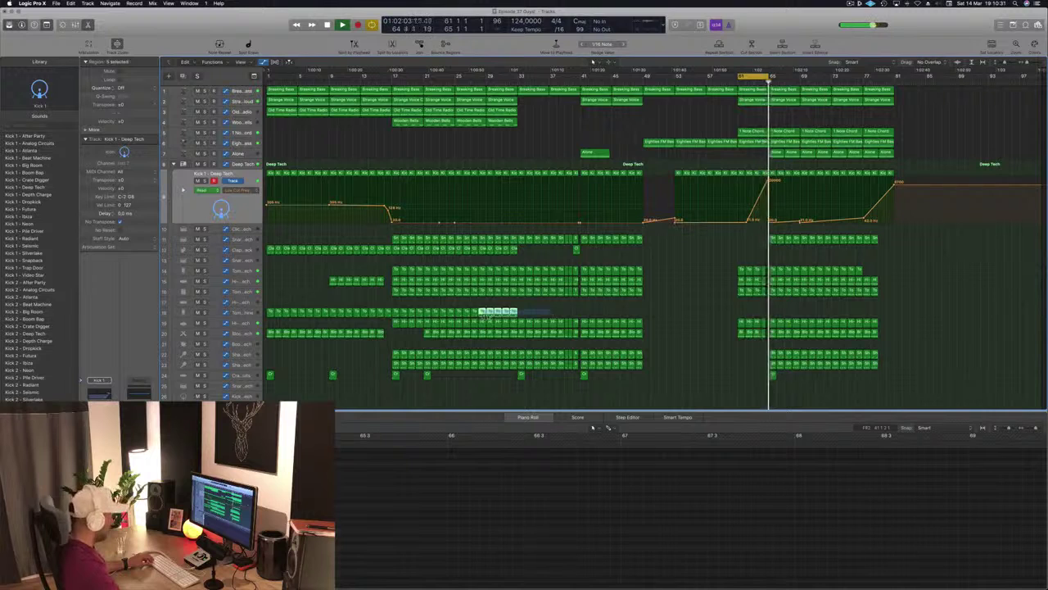
- Place a copy of four Tom Low – Beat Machine regions at bars 65 to 69 and delete the extra copies from bar 53
{"action": "left_click_drag", "start_coordinate": [486, 315], "coordinate": [710, 318]}
{"action": "left_click", "coordinate": [667, 81]}
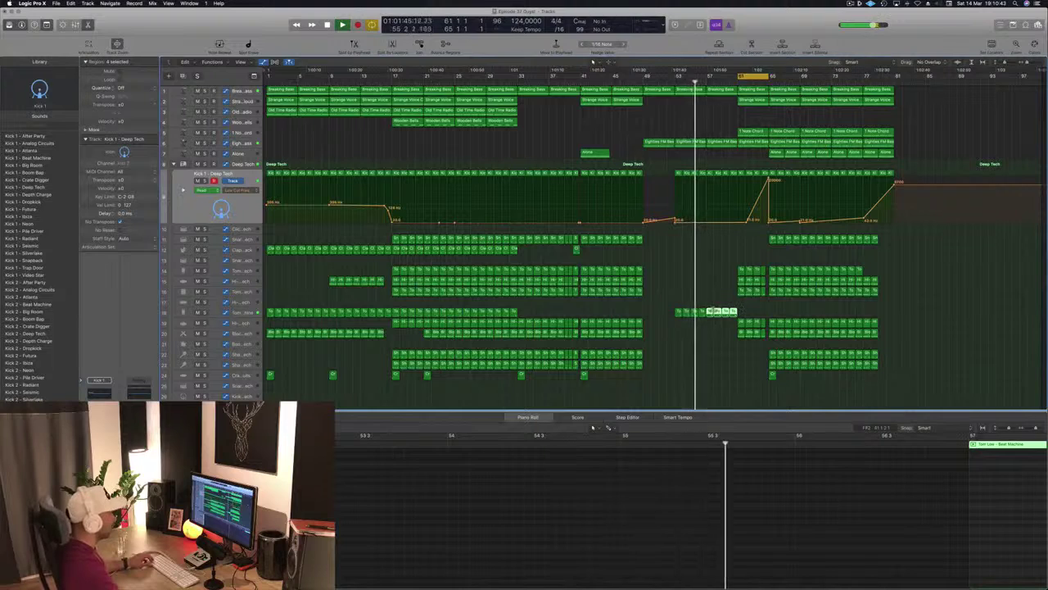
{"action": "left_click_drag", "start_coordinate": [711, 313], "coordinate": [774, 315]}
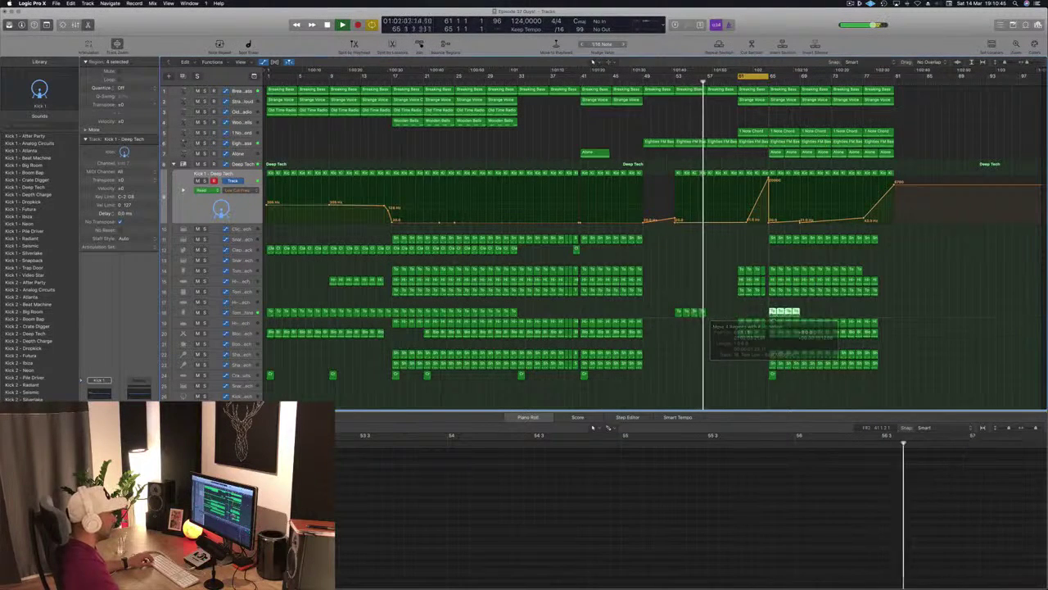
{"action": "left_click_drag", "start_coordinate": [670, 309], "coordinate": [725, 314]}
{"action": "key", "text": "Delete"}
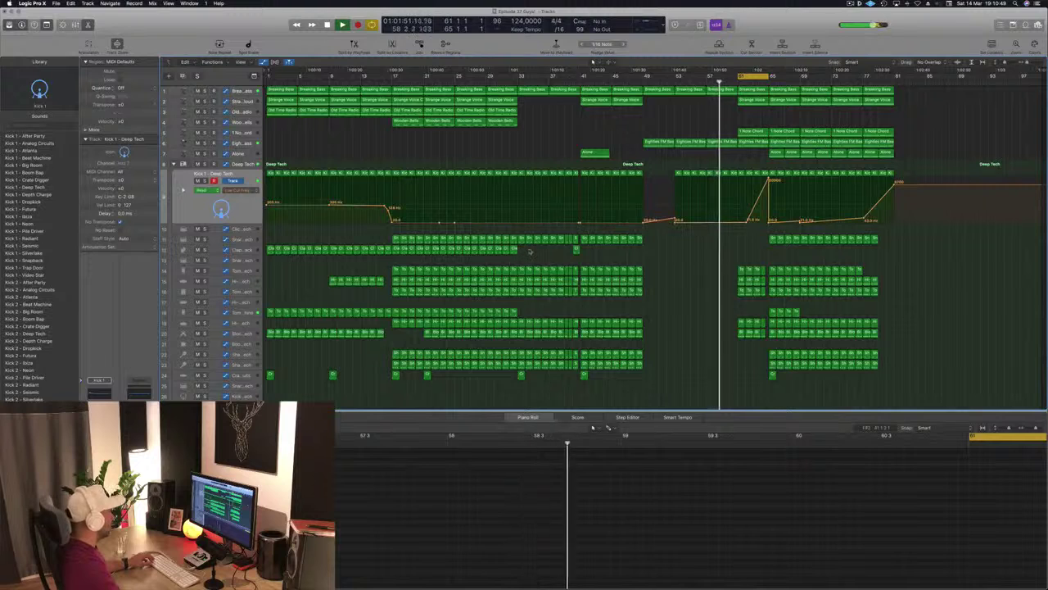
- Copy the Clap – Snapback regions to bars 61 to 77 and delete the short piece at the end of bar 64
{"action": "left_click_drag", "start_coordinate": [524, 254], "coordinate": [745, 257]}
{"action": "left_click", "coordinate": [710, 261]}
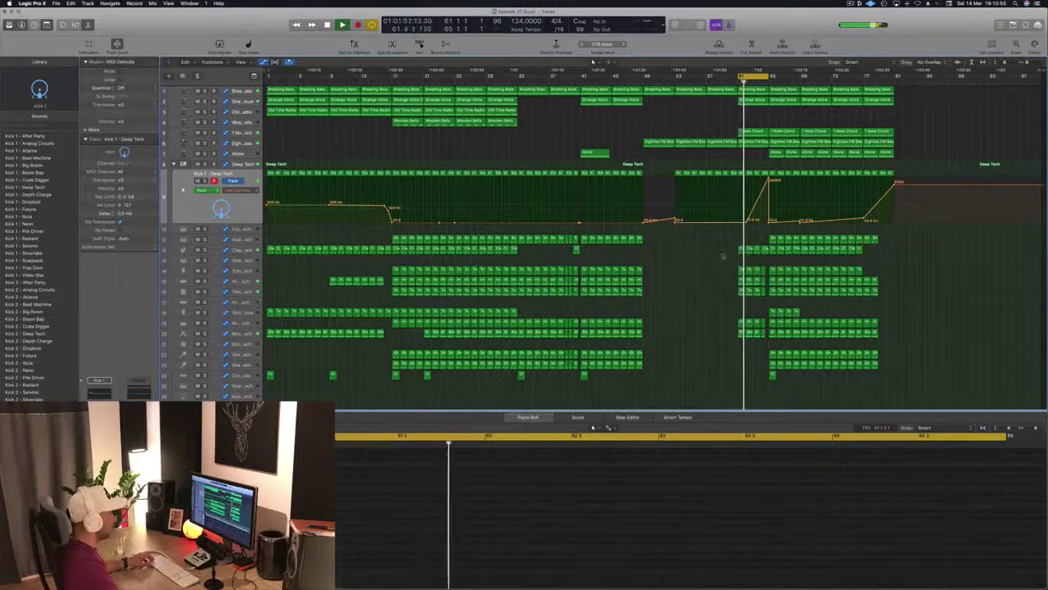
{"action": "scroll", "coordinate": [771, 258], "scroll_direction": "up", "scroll_amount": 5}
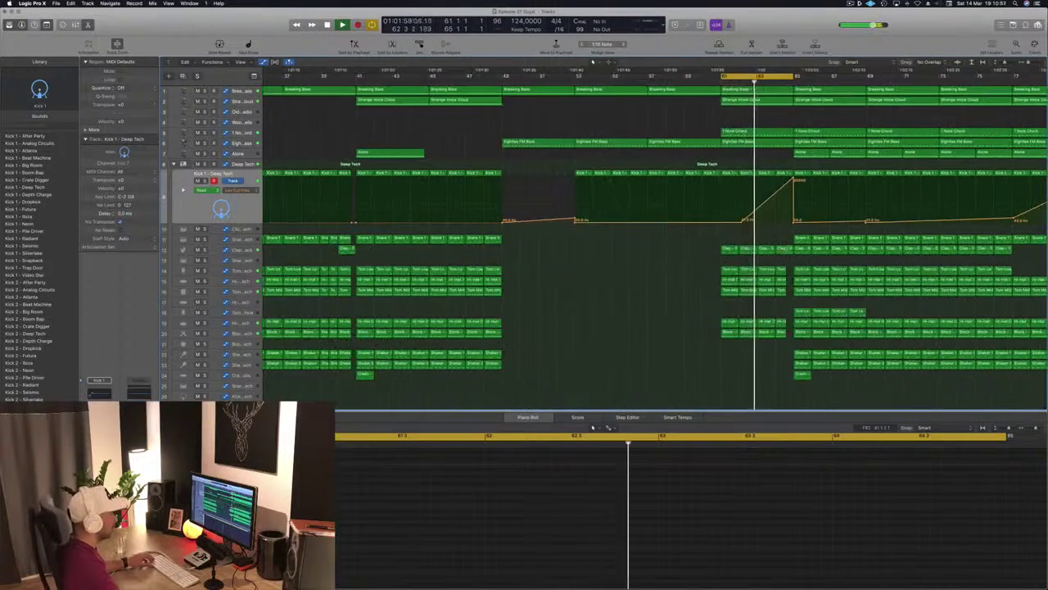
{"action": "left_click", "coordinate": [788, 252], "text": "super"}
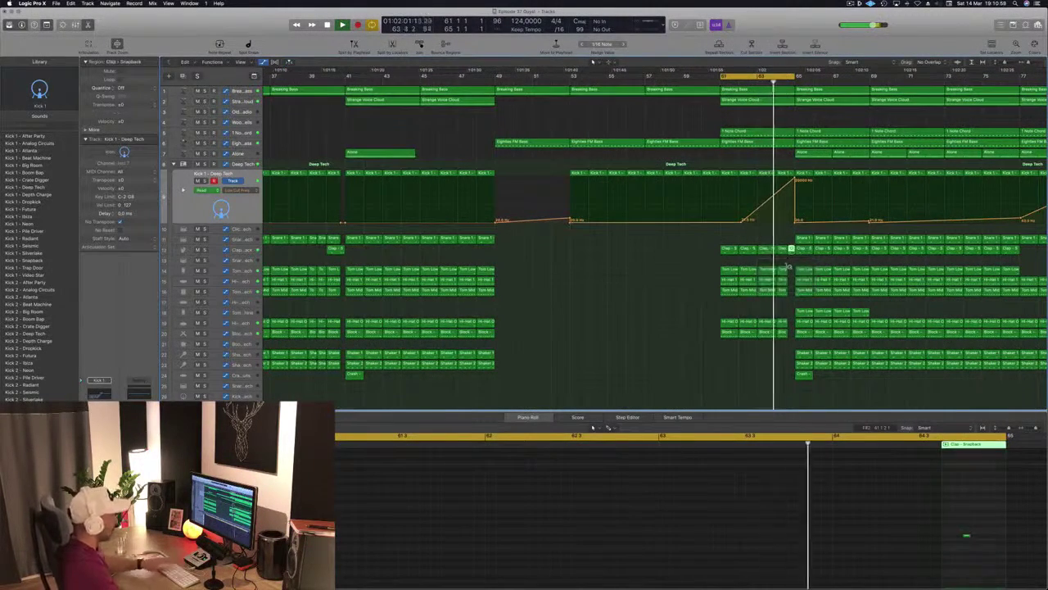
{"action": "key", "text": "Delete"}
{"action": "scroll", "coordinate": [788, 266], "scroll_direction": "down", "scroll_amount": 5}
{"action": "scroll", "coordinate": [747, 263], "scroll_direction": "down", "scroll_amount": 3}
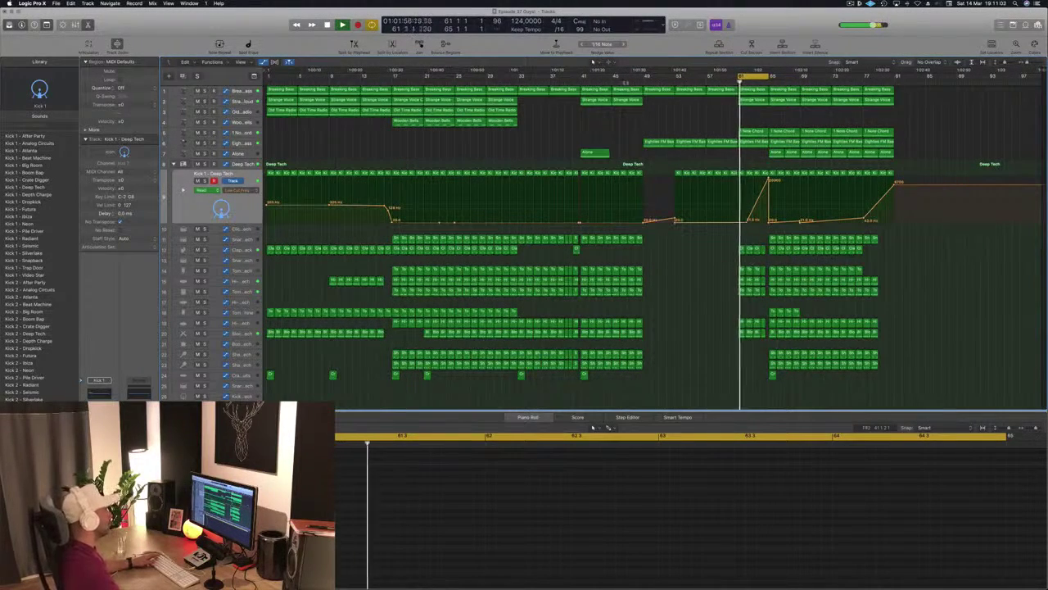
- Extend the cycle range to bars 49 to 65 and restart playback from bar 49
{"action": "left_click", "coordinate": [639, 115]}
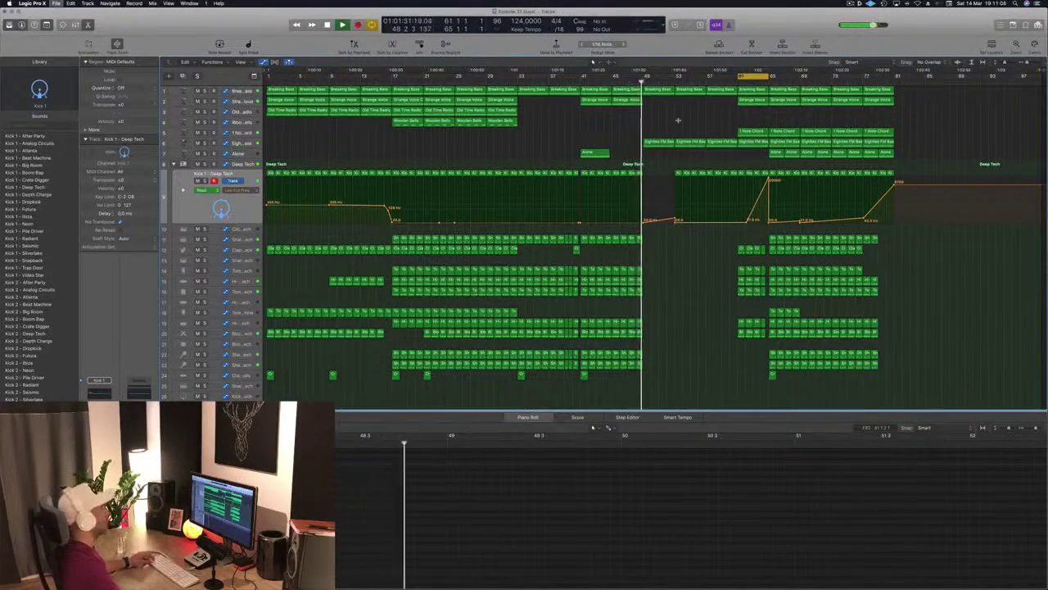
{"action": "left_click_drag", "start_coordinate": [739, 77], "coordinate": [646, 77]}
{"action": "key", "text": "Return"}
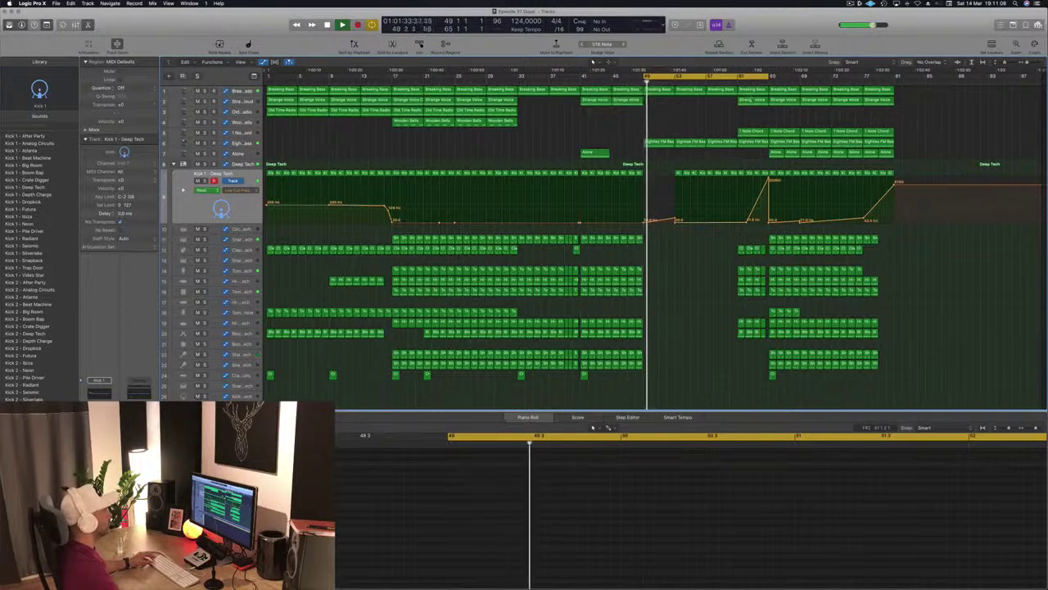
- Set the cycle range to bars 65 to 81 and restart playback there
{"action": "left_click_drag", "start_coordinate": [741, 77], "coordinate": [850, 79]}
{"action": "key", "text": "space"}
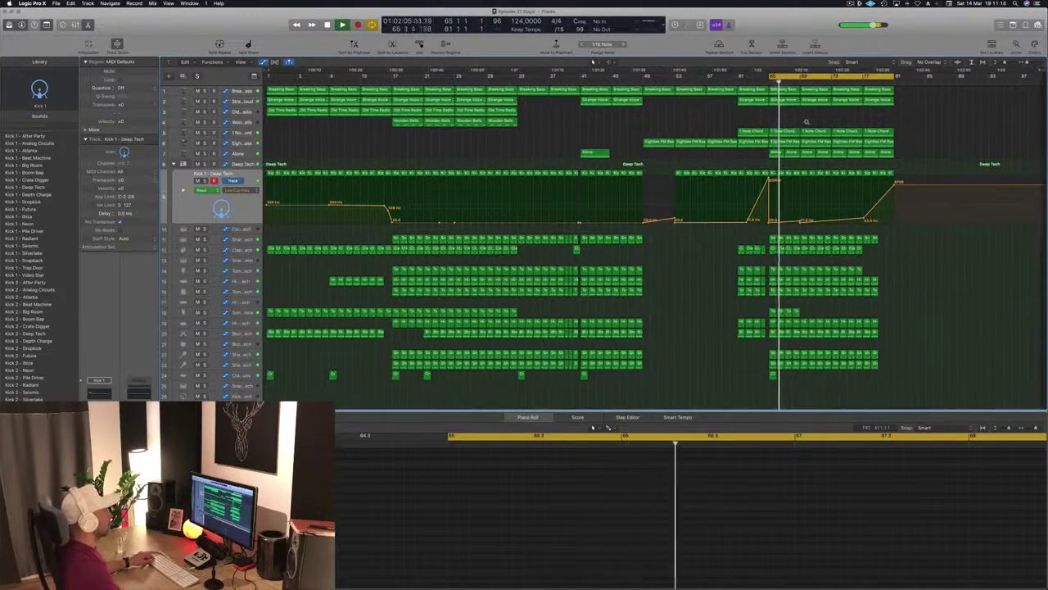
{"action": "scroll", "coordinate": [809, 122], "scroll_direction": "right", "scroll_amount": 4}
{"action": "scroll", "coordinate": [807, 122], "scroll_direction": "left", "scroll_amount": 4}
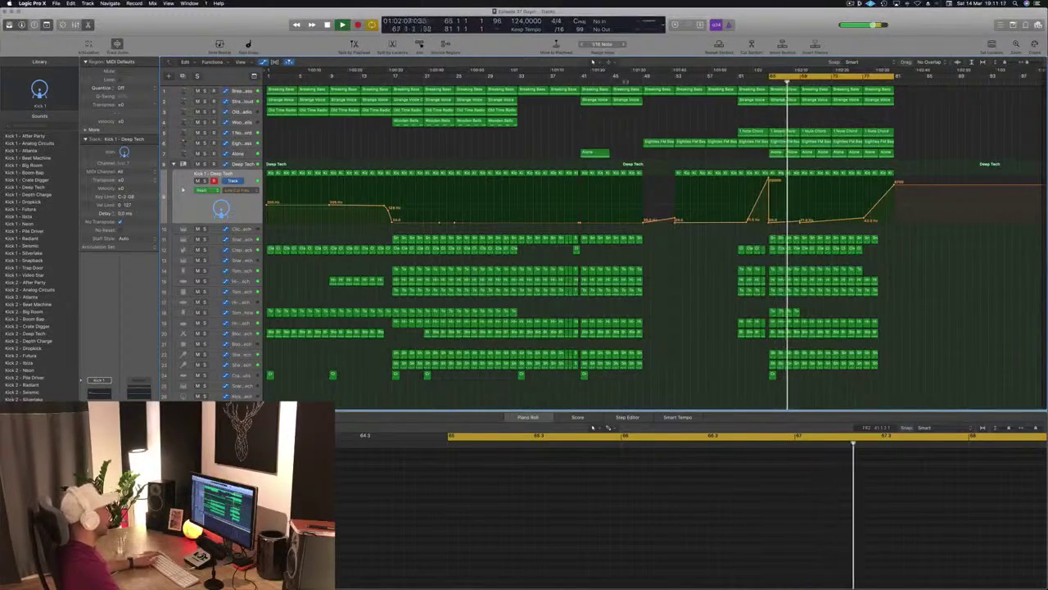
{"action": "key", "text": "space"}
{"action": "key", "text": "space"}
- Shape the Breaking Bass automation to drop at bar 65, rise gently to bar 73, and fall back to its low level at bar 81
{"action": "left_click", "coordinate": [237, 92]}
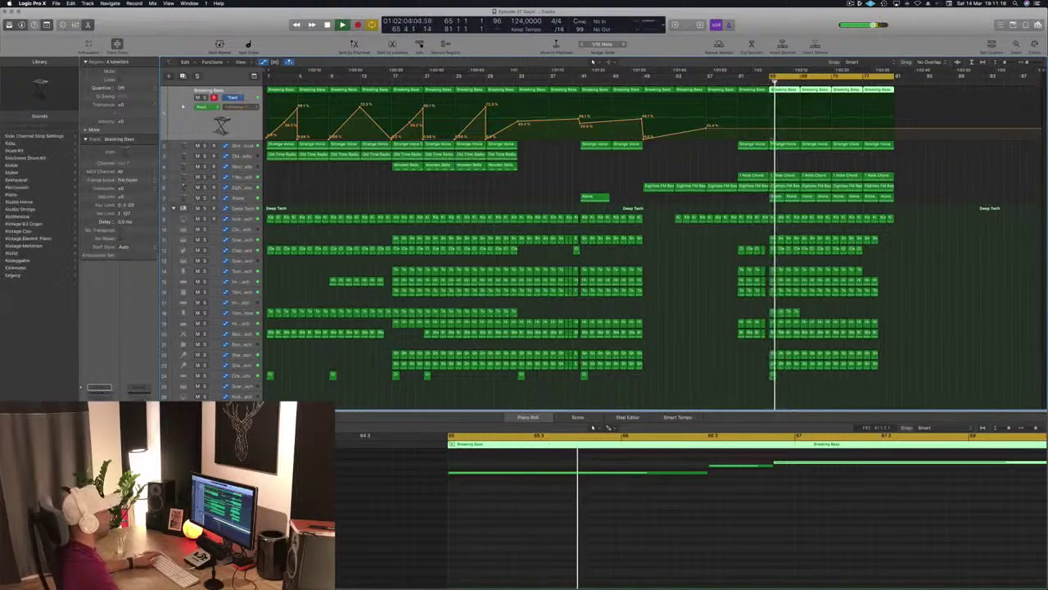
{"action": "left_click", "coordinate": [768, 131]}
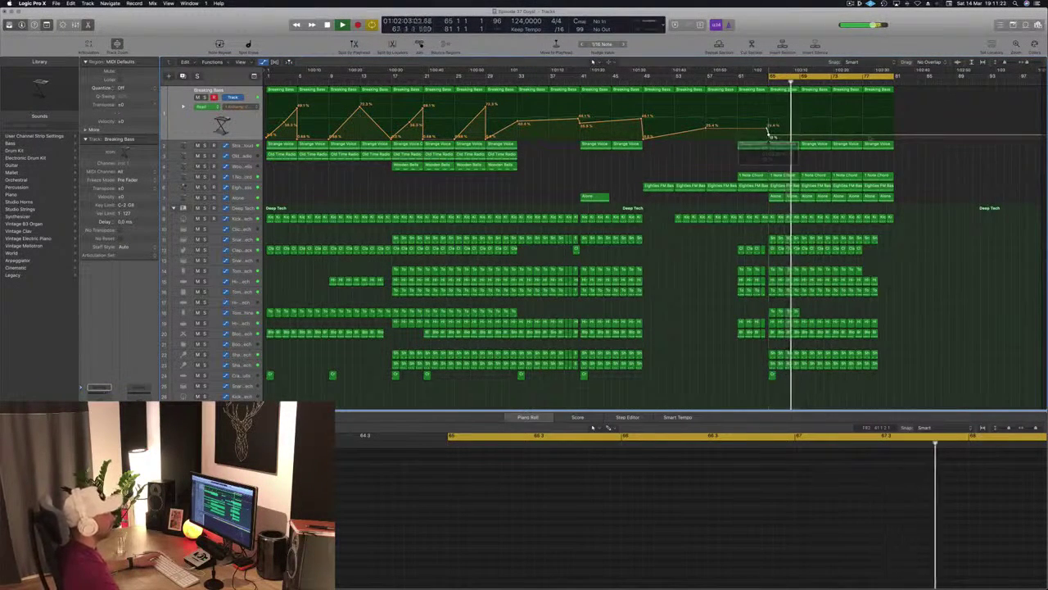
{"action": "left_click_drag", "start_coordinate": [896, 136], "coordinate": [832, 114]}
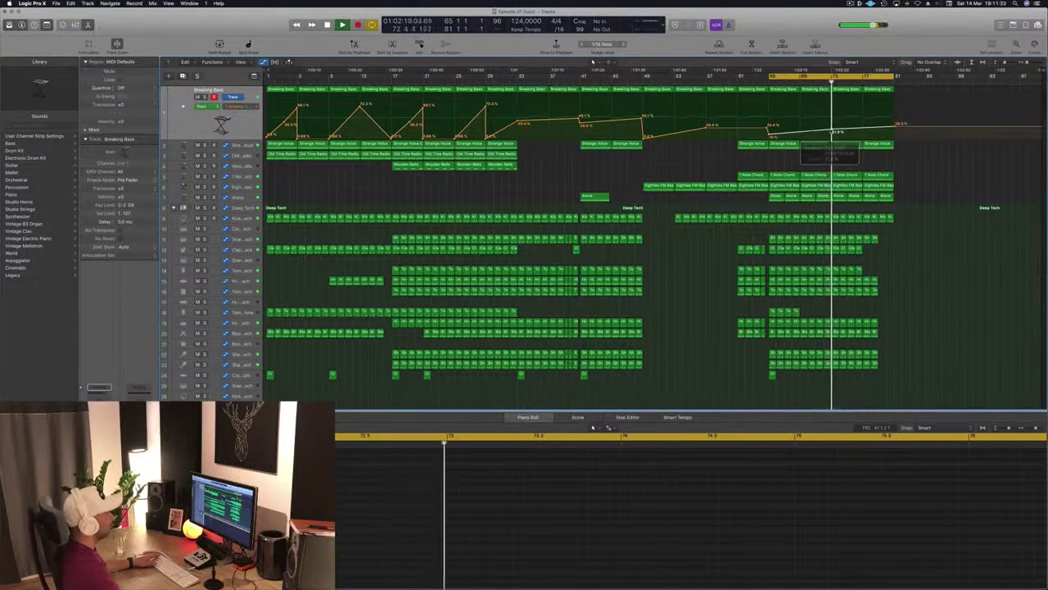
{"action": "left_click_drag", "start_coordinate": [894, 126], "coordinate": [894, 134]}
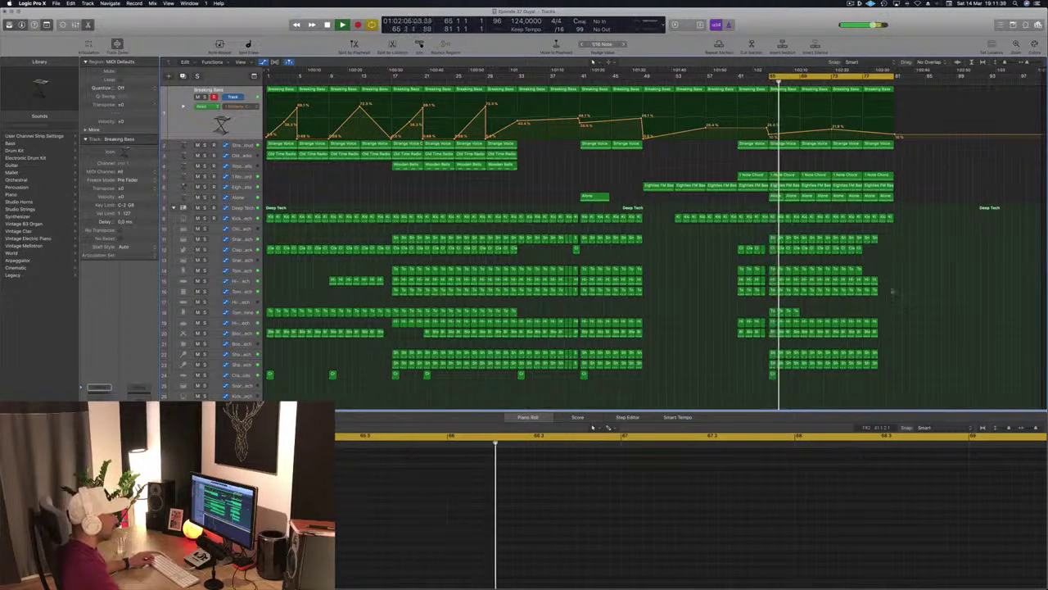
- Copy the last drum regions, including the claps and four Tom Low – Deep Tech regions, to fill those tracks up to bar 81
{"action": "left_click_drag", "start_coordinate": [891, 234], "coordinate": [868, 386]}
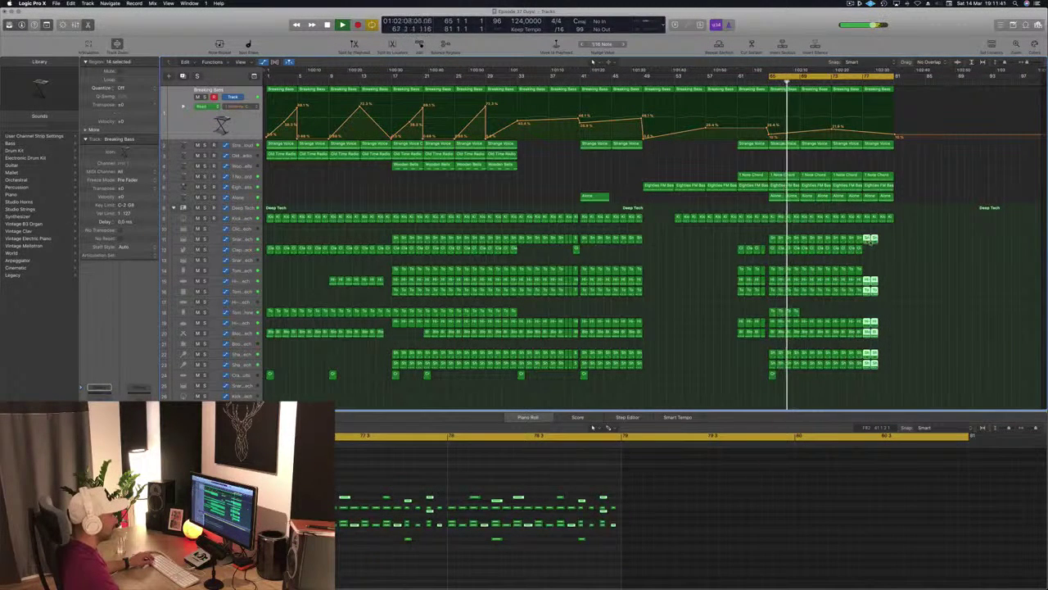
{"action": "left_click_drag", "start_coordinate": [870, 241], "coordinate": [891, 255]}
{"action": "left_click", "coordinate": [859, 251]}
{"action": "left_click", "coordinate": [927, 284]}
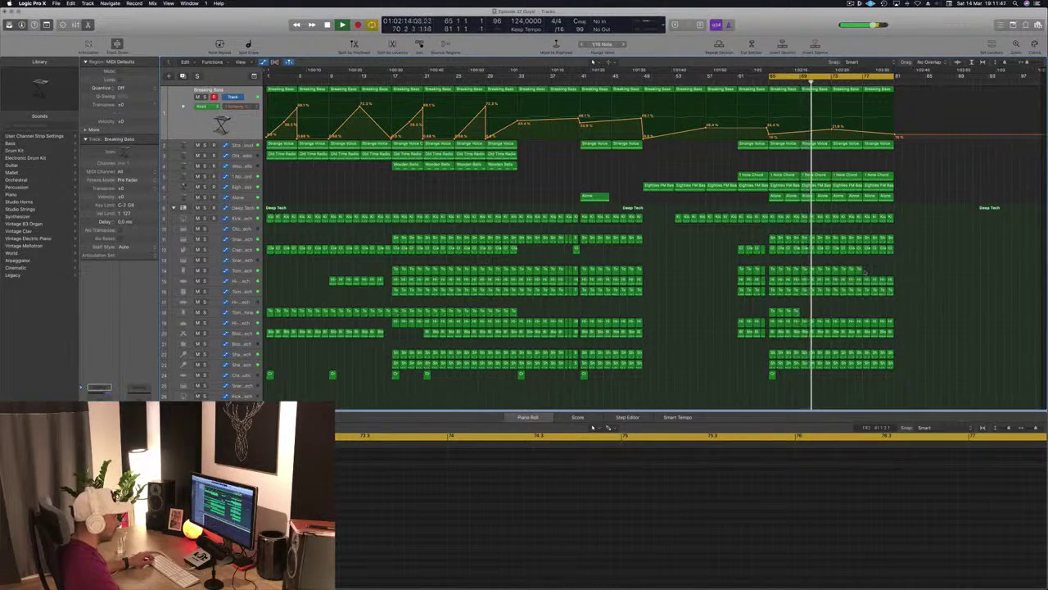
{"action": "left_click_drag", "start_coordinate": [838, 276], "coordinate": [870, 274]}
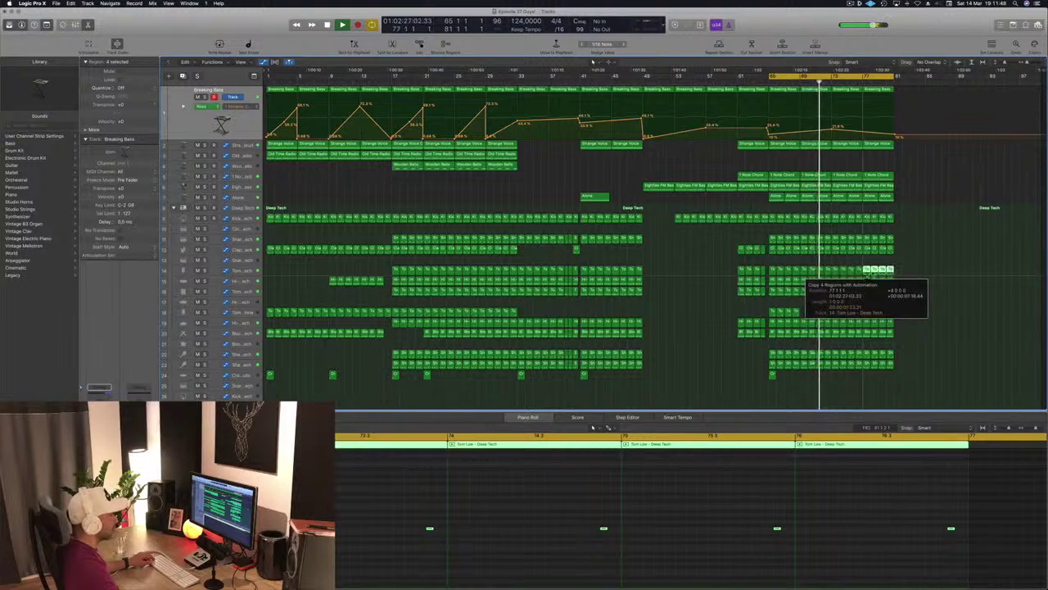
- Restart playback from bar 65 and save the project
{"action": "key", "text": "space"}
{"action": "key", "text": "space"}
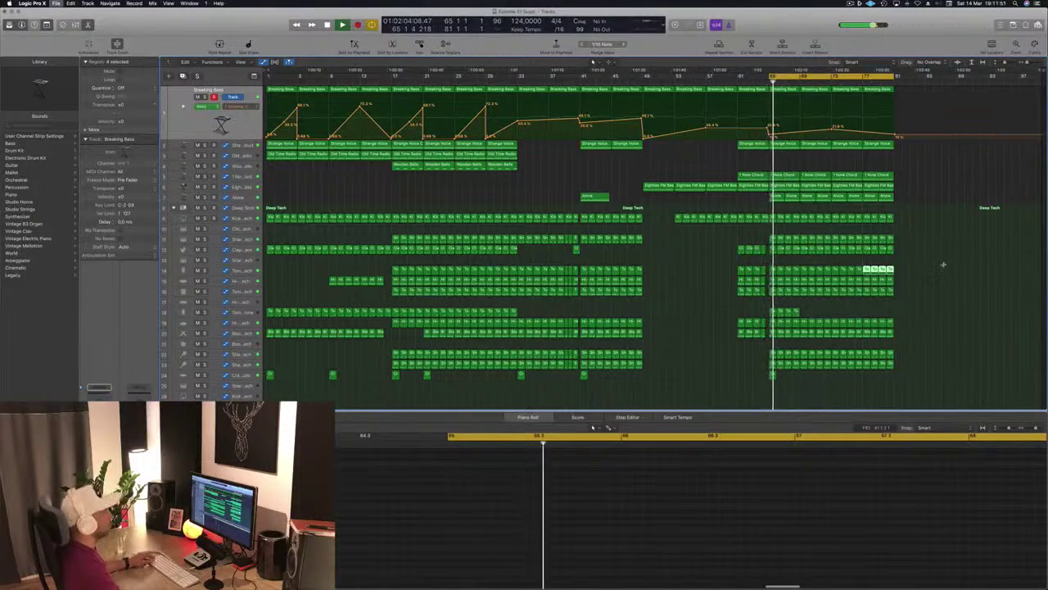
{"action": "key", "text": "super+s"}
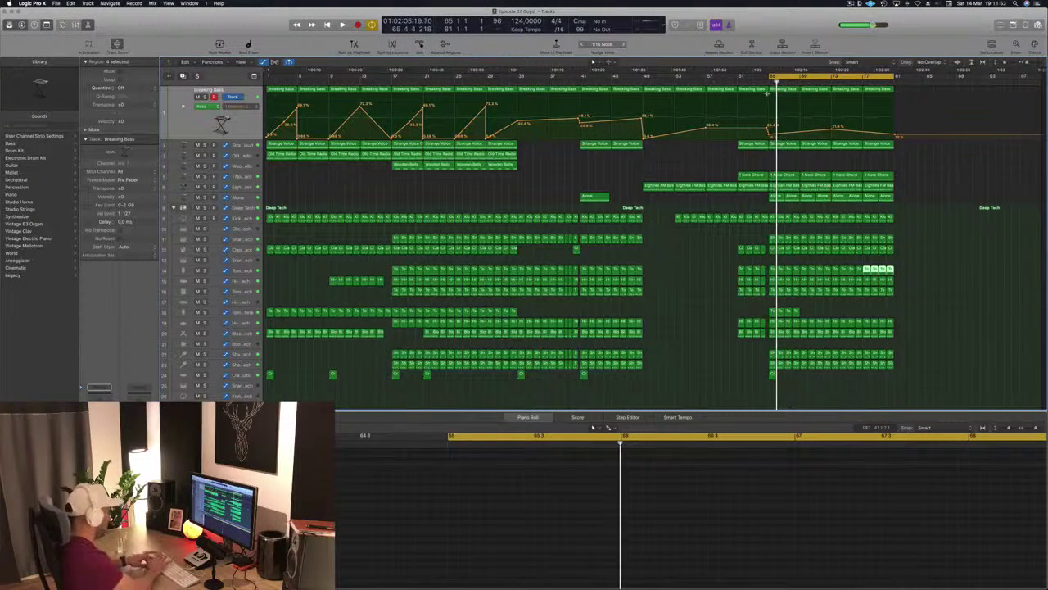
- Repeat the section from bars 65 to 81 three times up to bar 129 and extend the project end beyond it
{"action": "key", "text": "ctrl+super+r"}
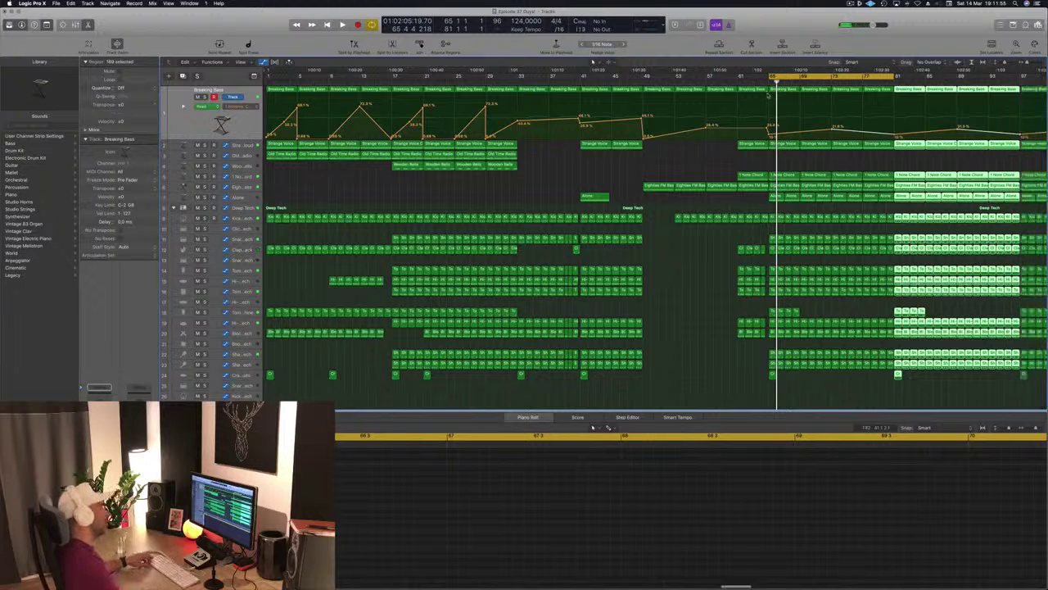
{"action": "key", "text": "super+Left"}
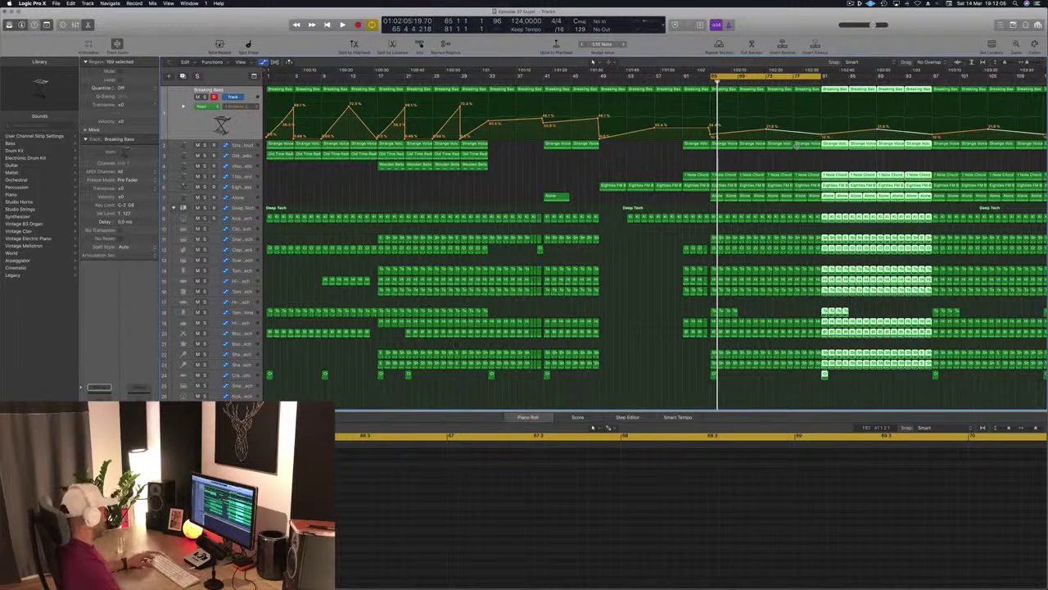
{"action": "key", "text": "super+Left"}
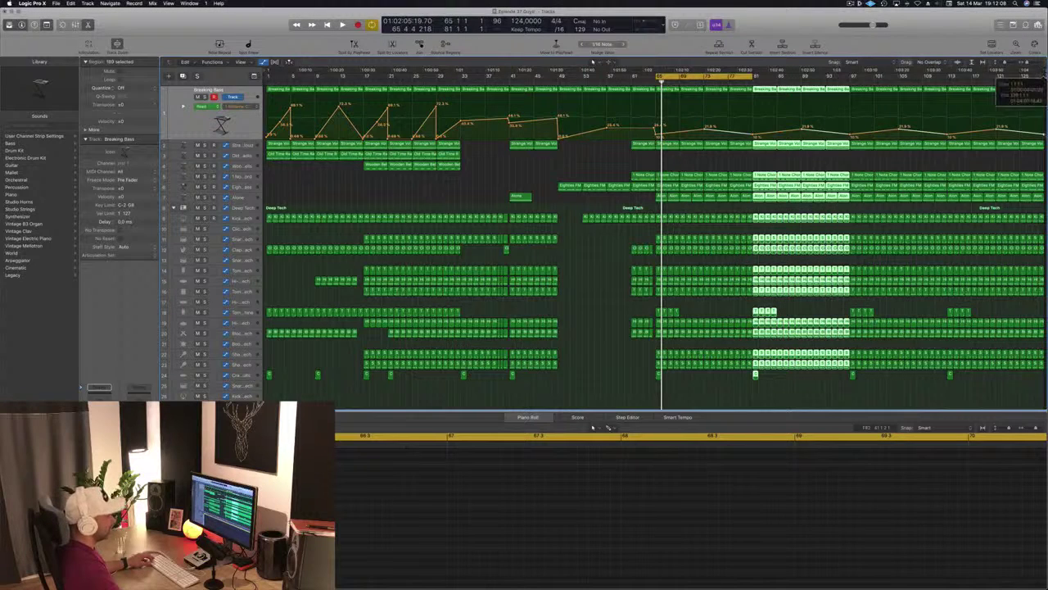
{"action": "left_click_drag", "start_coordinate": [1044, 74], "coordinate": [987, 78]}
{"action": "scroll", "coordinate": [1038, 80], "scroll_direction": "right", "scroll_amount": 1}
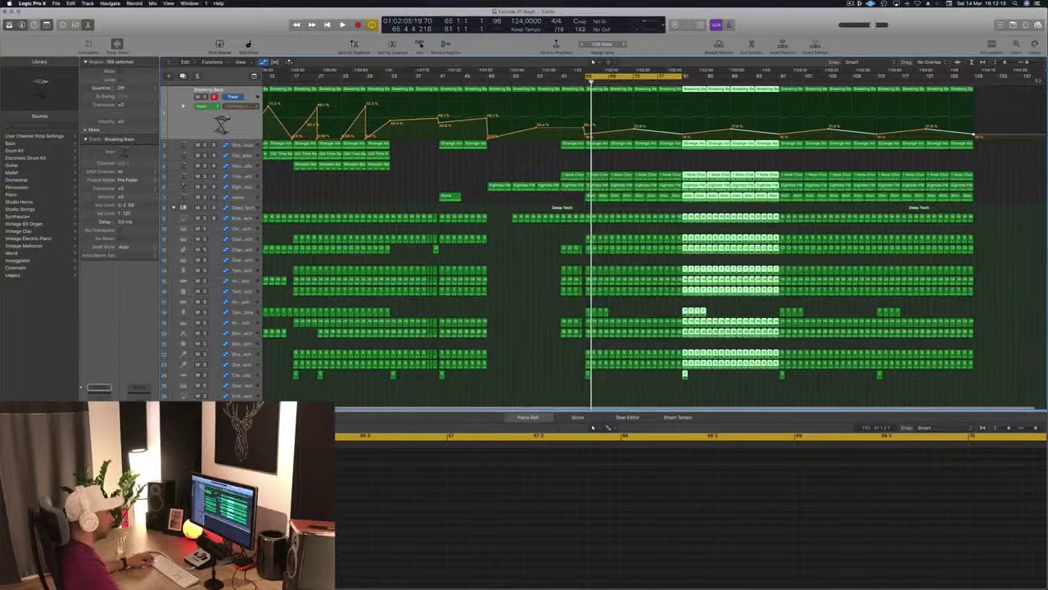
- Extend the project end and keep repeating the 16-bar section until the arrangement reaches bar 161
{"action": "key", "text": "super+Left"}
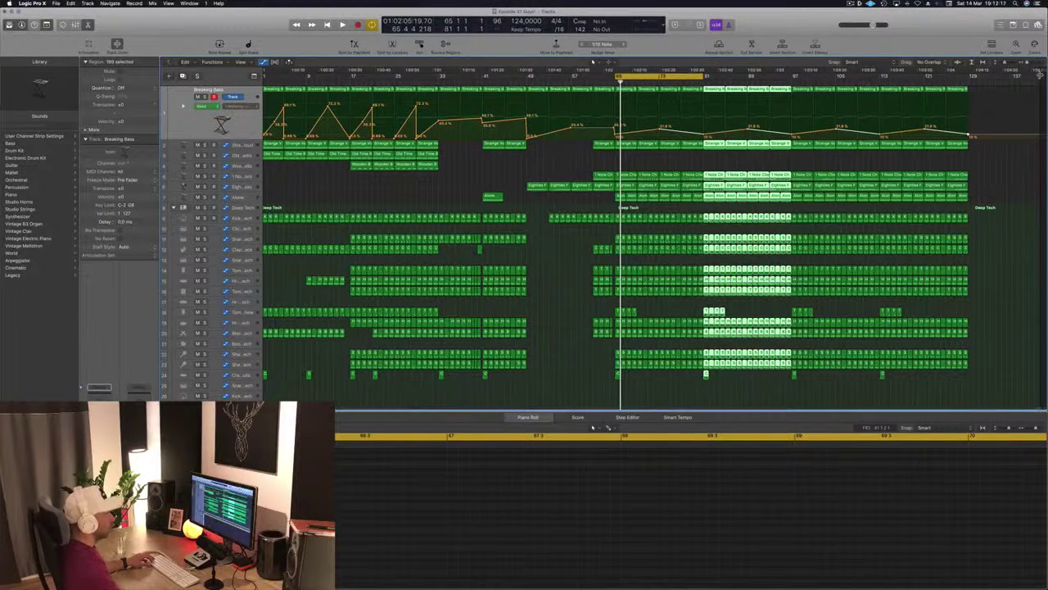
{"action": "scroll", "coordinate": [992, 82], "scroll_direction": "right", "scroll_amount": 1}
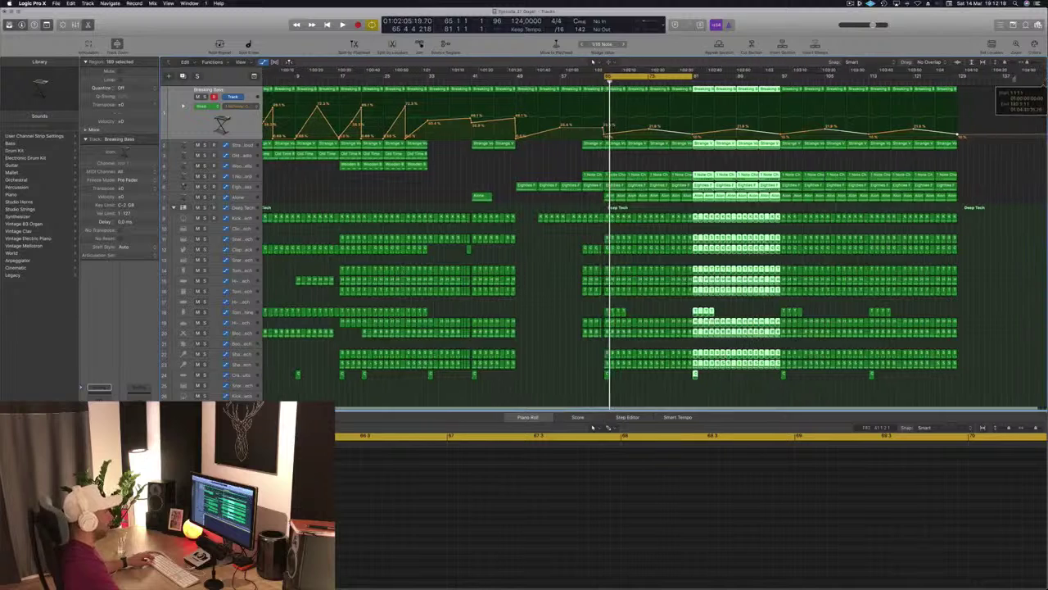
{"action": "key", "text": "super+r"}
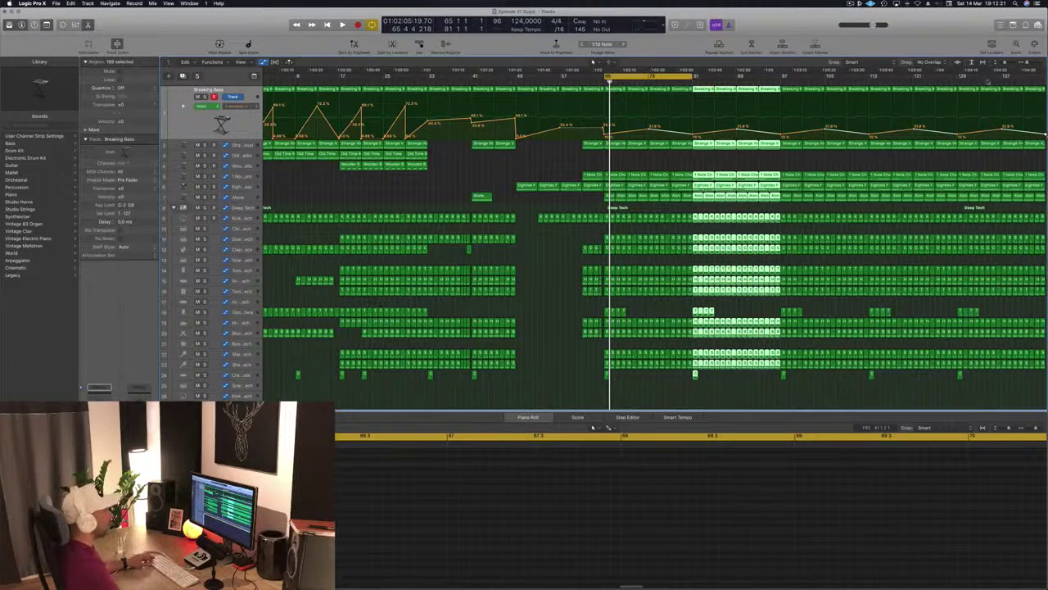
{"action": "key", "text": "super+Left"}
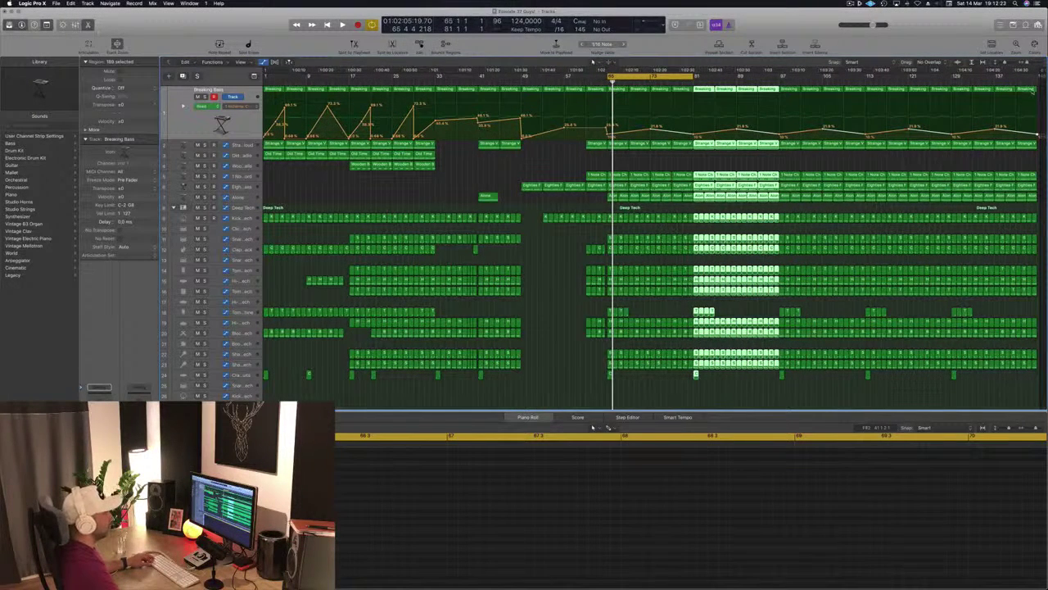
{"action": "left_click_drag", "start_coordinate": [1040, 74], "coordinate": [1045, 76]}
{"action": "key", "text": "super+Left"}
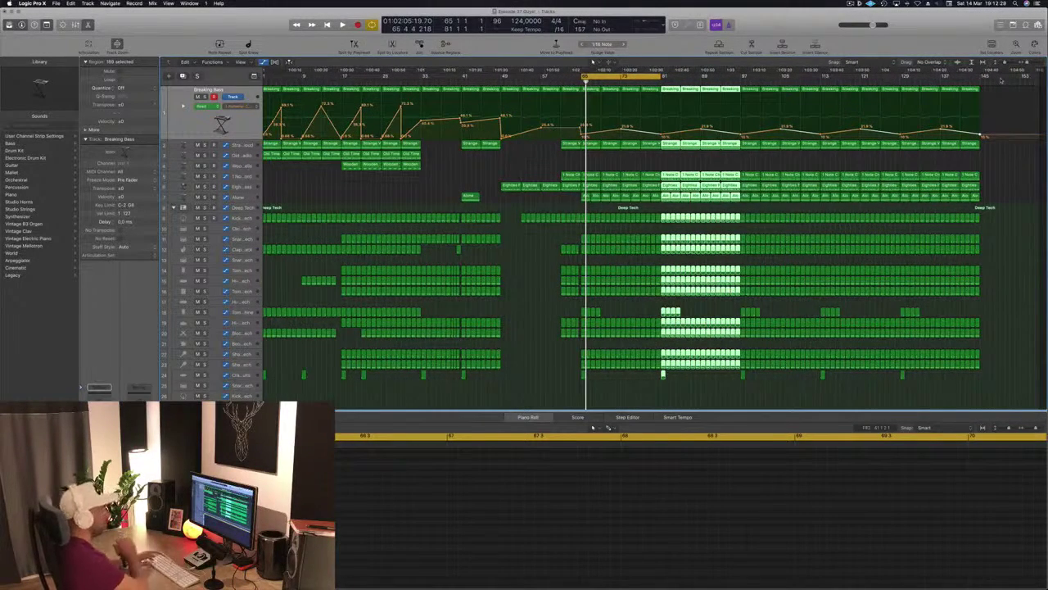
{"action": "key", "text": "ctrl+super+r"}
{"action": "key", "text": "super+Left"}
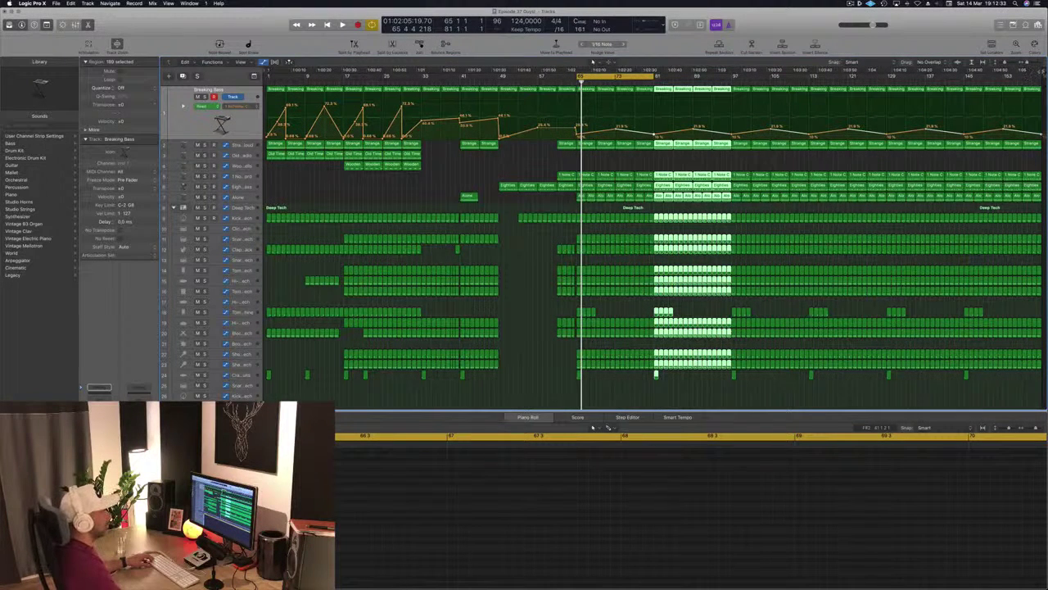
{"action": "key", "text": "super+Left"}
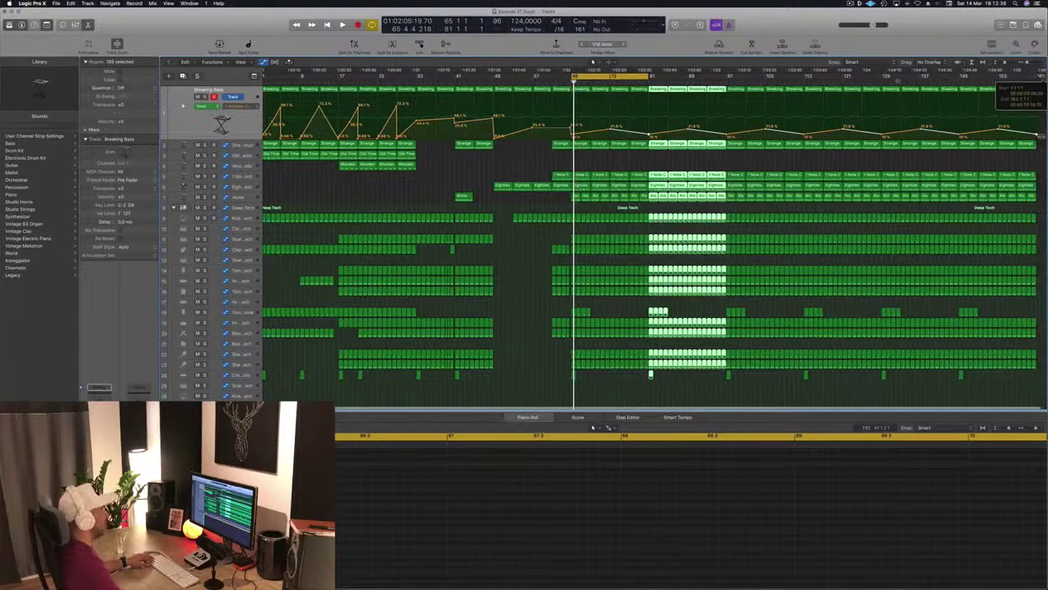
- Play from bar 65 and delete the Alone track's regions between bars 65 and 81
{"action": "key", "text": "space"}
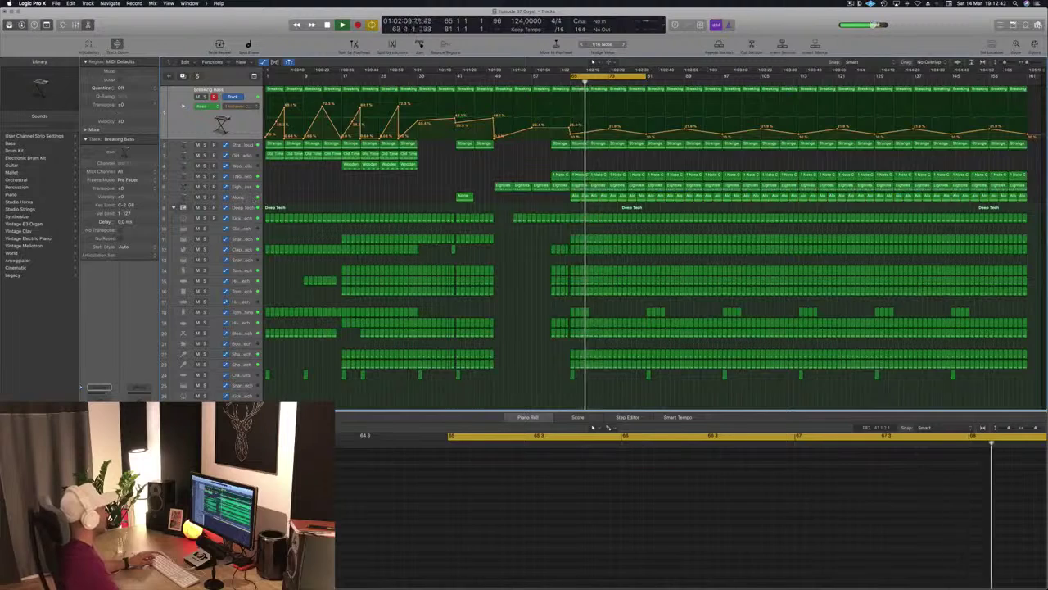
{"action": "left_click", "coordinate": [252, 197]}
{"action": "key", "text": "Return"}
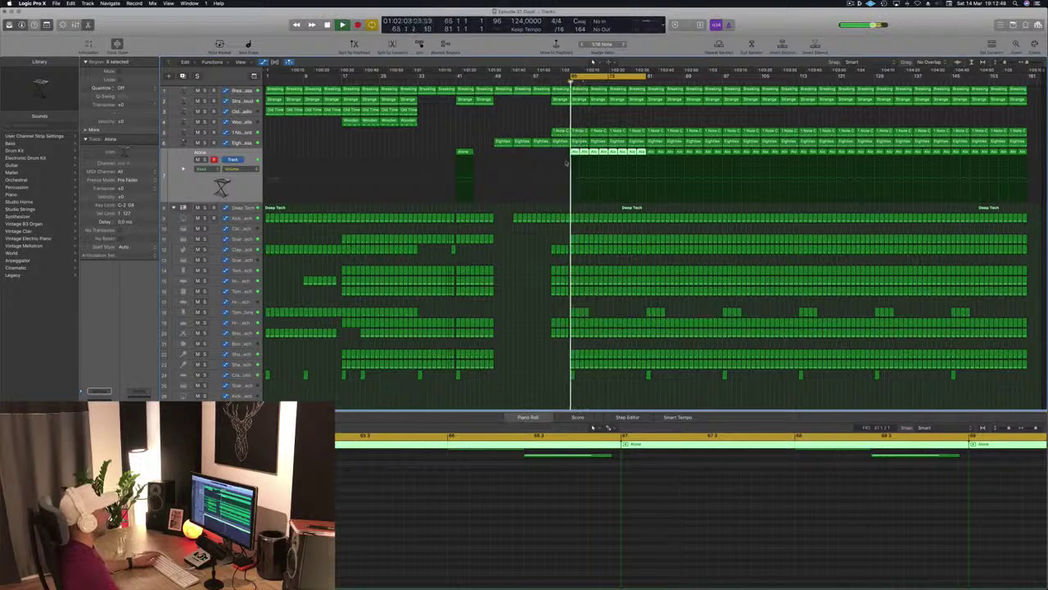
{"action": "left_click_drag", "start_coordinate": [566, 163], "coordinate": [595, 153]}
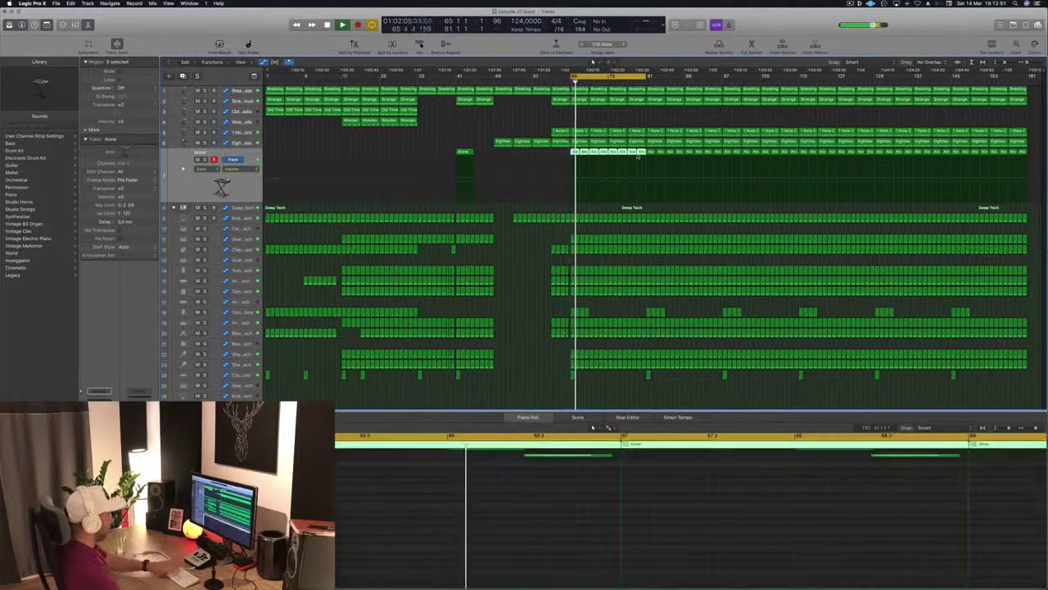
{"action": "key", "text": "Delete"}
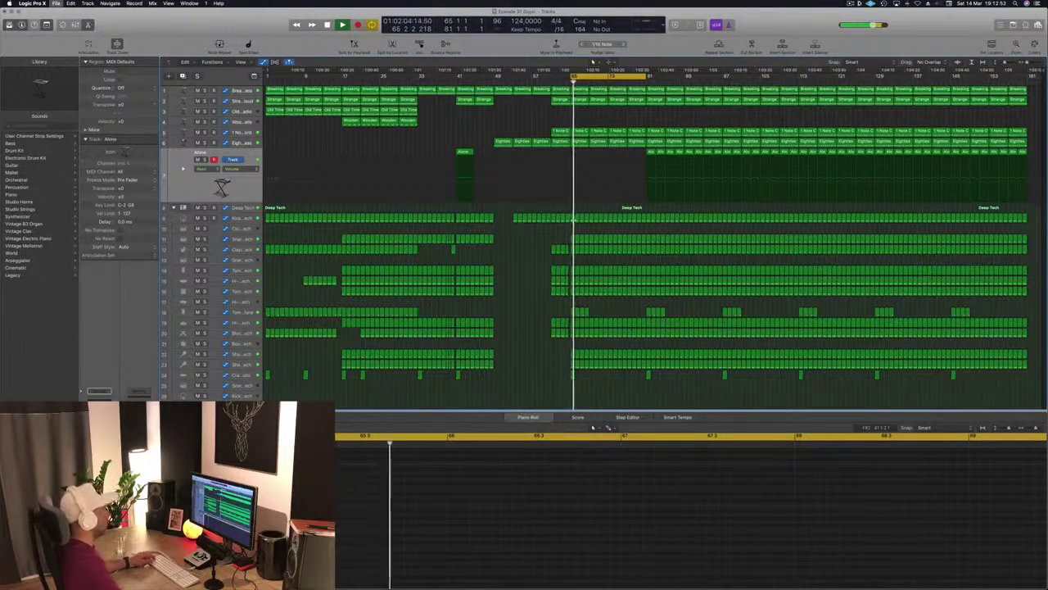
- Copy all 24 Tom Low – Beat Machine regions from bar 65 onward eight bars further along the same track
{"action": "key", "text": "super+Up"}
{"action": "key", "text": "super+Up"}
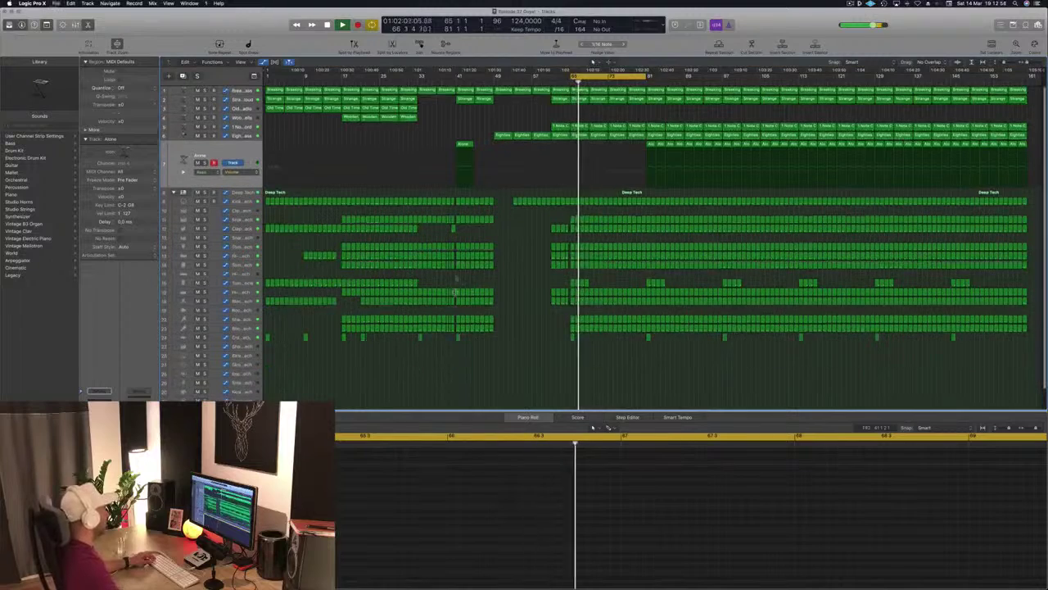
{"action": "left_click", "coordinate": [233, 275]}
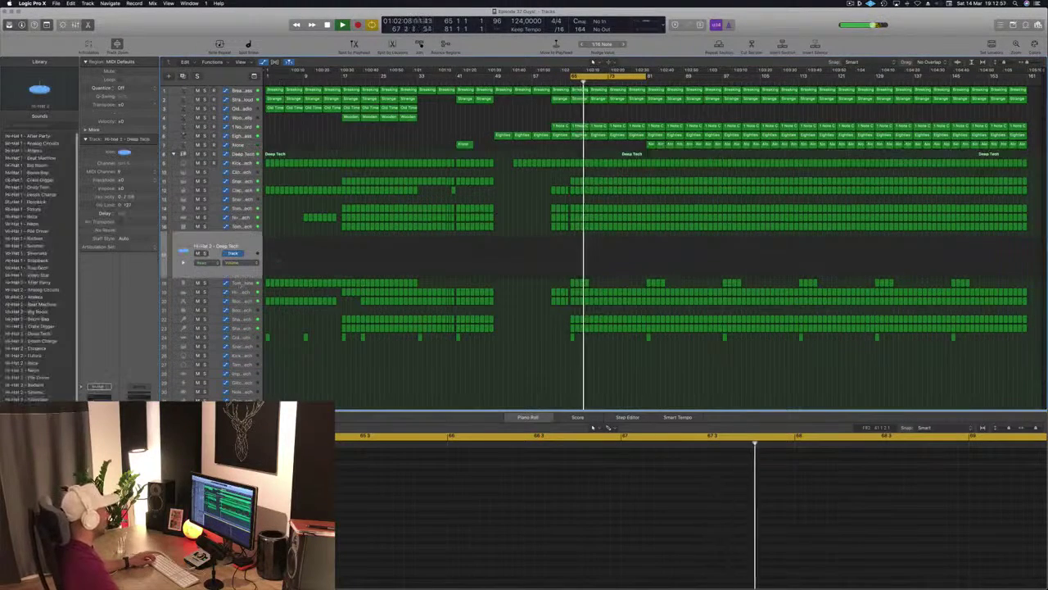
{"action": "key", "text": "Down"}
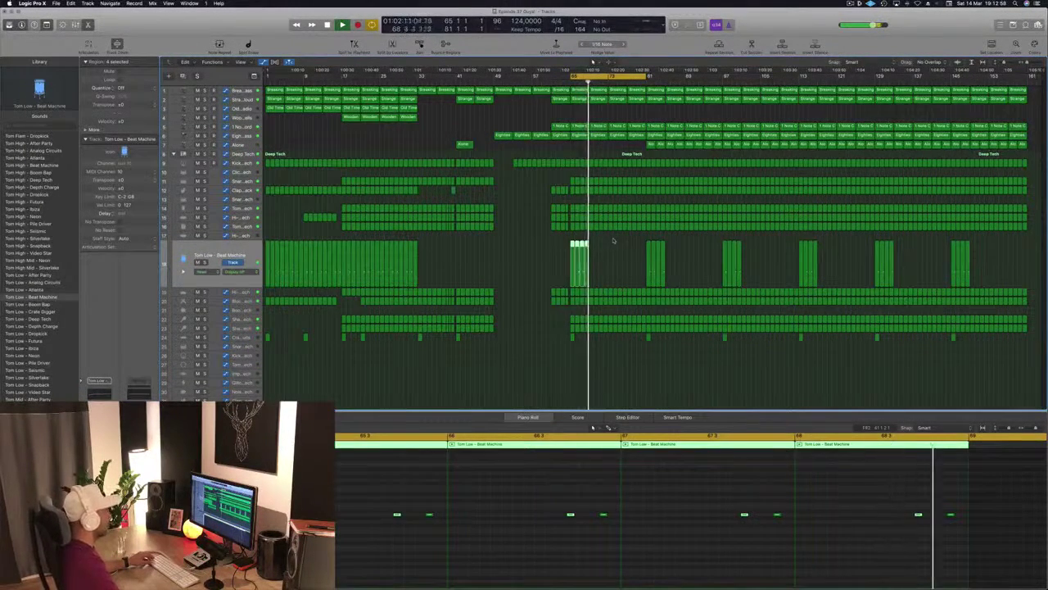
{"action": "left_click_drag", "start_coordinate": [549, 241], "coordinate": [1022, 260]}
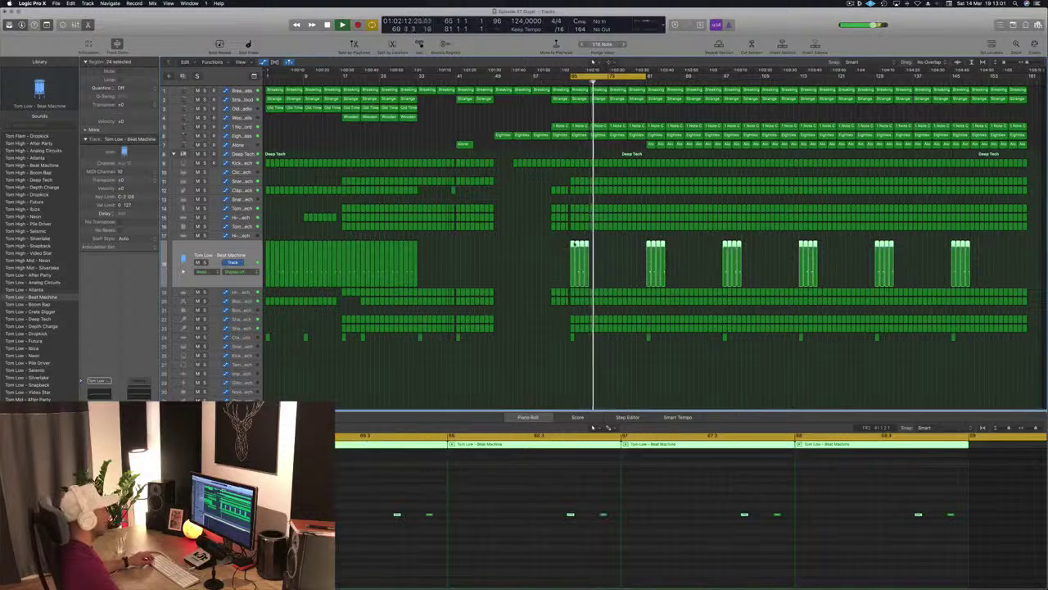
{"action": "left_click_drag", "start_coordinate": [573, 252], "coordinate": [611, 251]}
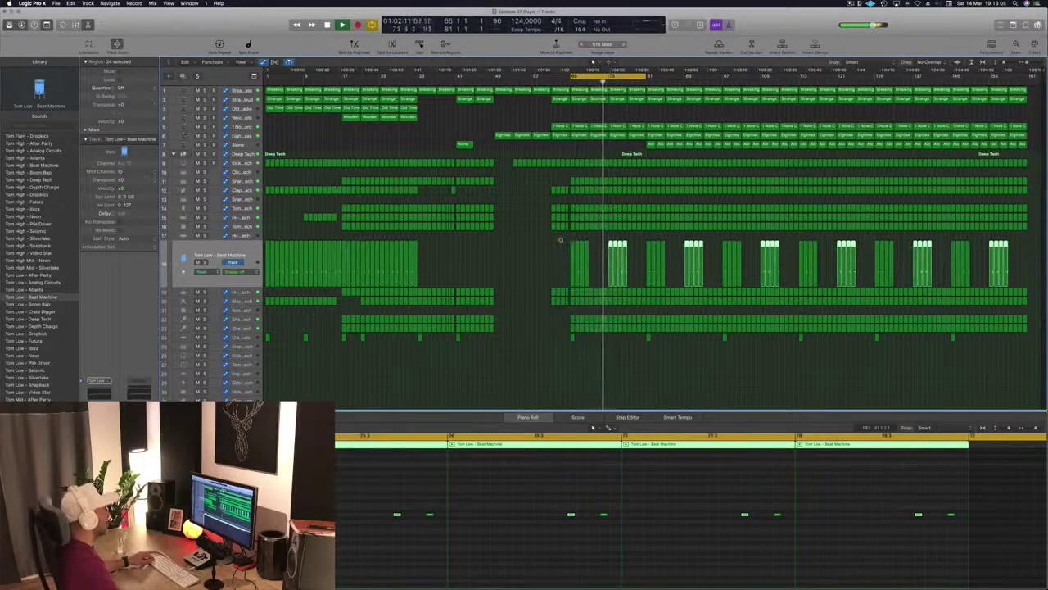
{"action": "scroll", "coordinate": [594, 137], "scroll_direction": "down", "scroll_amount": 3}
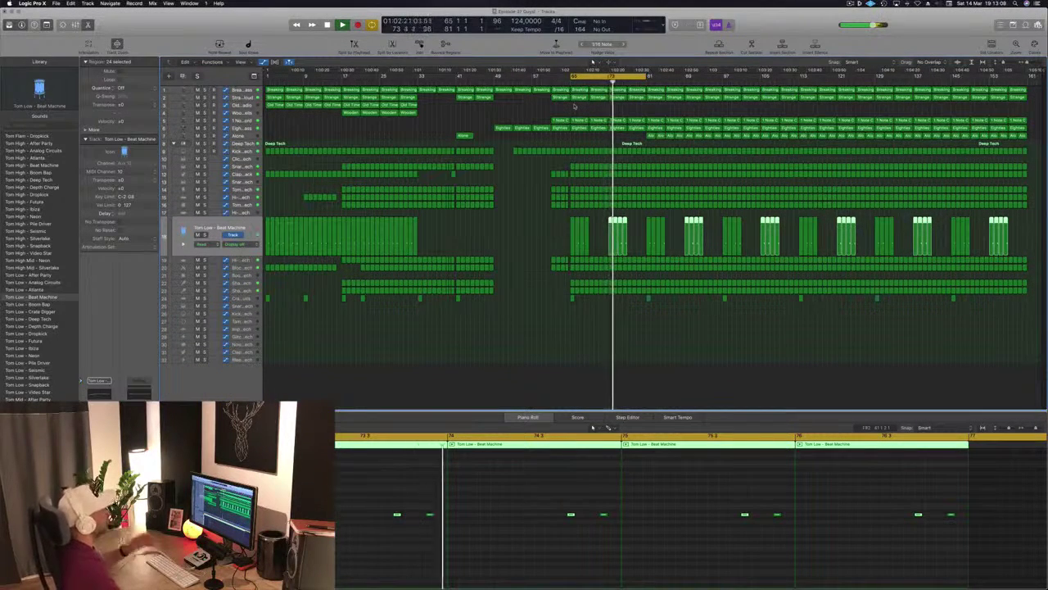
- Shape the Block – Deep Tech automation to rise from bar 65 to a peak at bar 73 and fall back at bar 81
{"action": "key", "text": "space"}
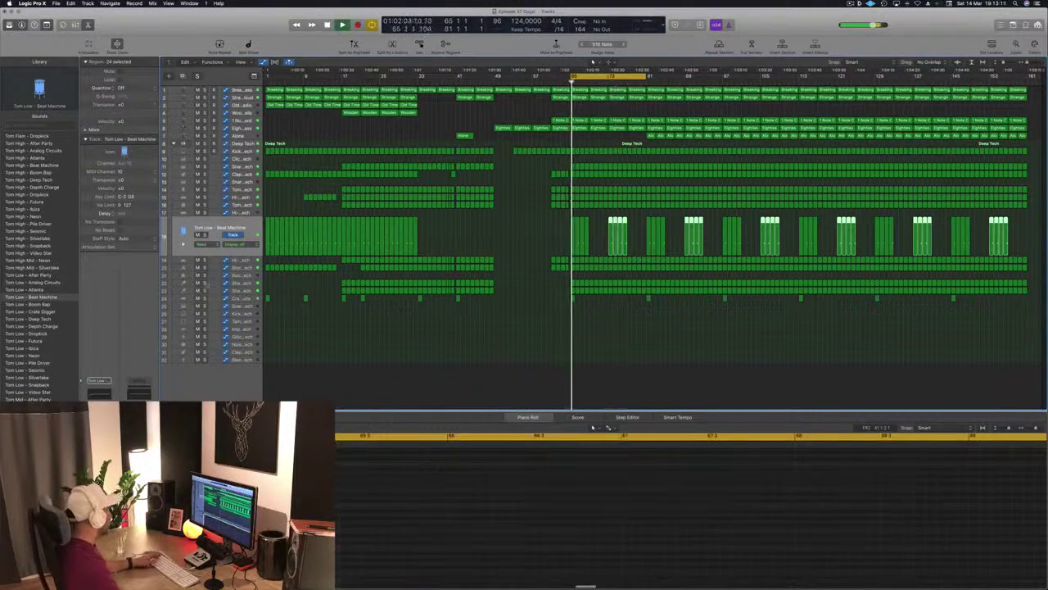
{"action": "key", "text": "Down"}
{"action": "key", "text": "Down"}
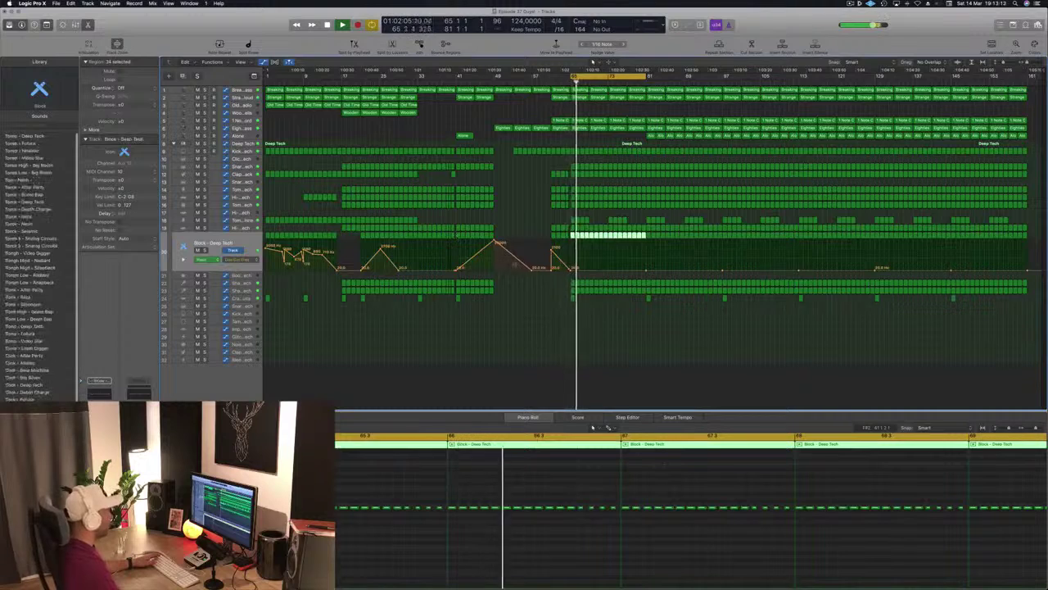
{"action": "left_click", "coordinate": [608, 272]}
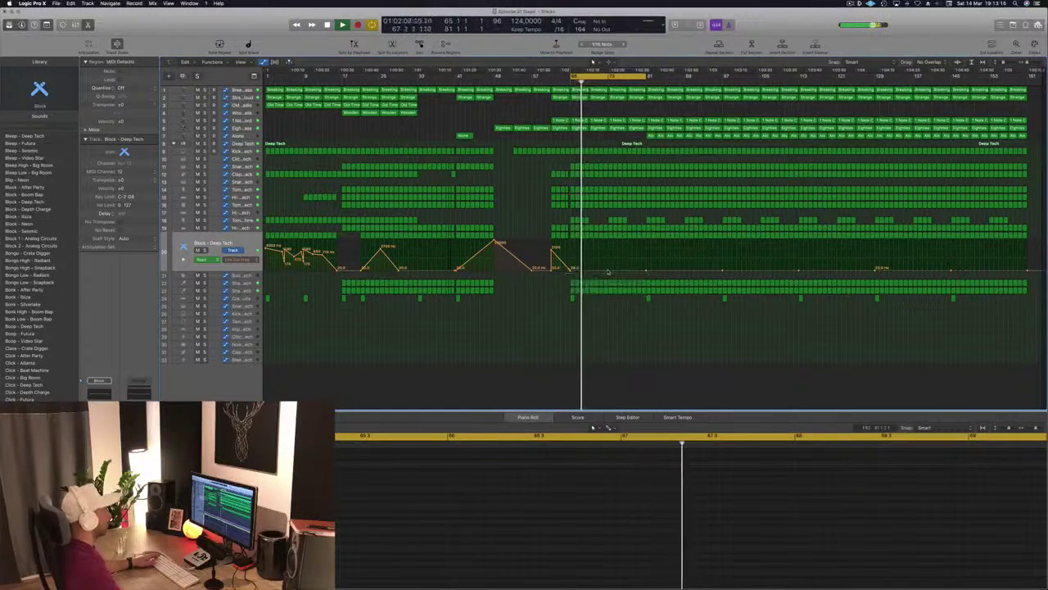
{"action": "left_click_drag", "start_coordinate": [608, 272], "coordinate": [607, 248]}
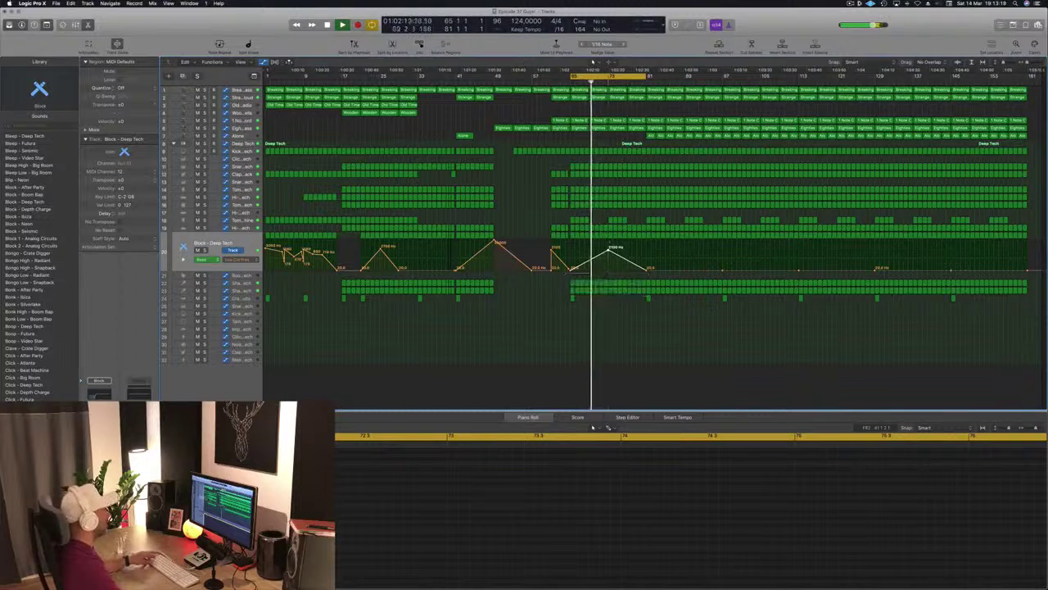
{"action": "key", "text": "super+Down"}
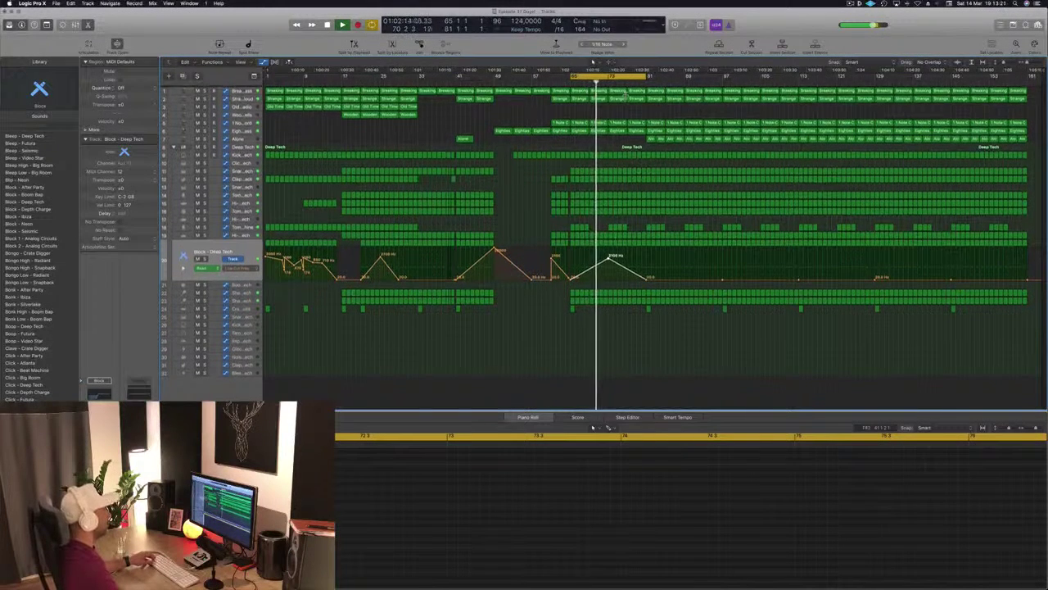
- Replay the transition into bar 65 and briefly solo the 1 Note track to hear it alone
{"action": "key", "text": "space"}
{"action": "key", "text": "space"}
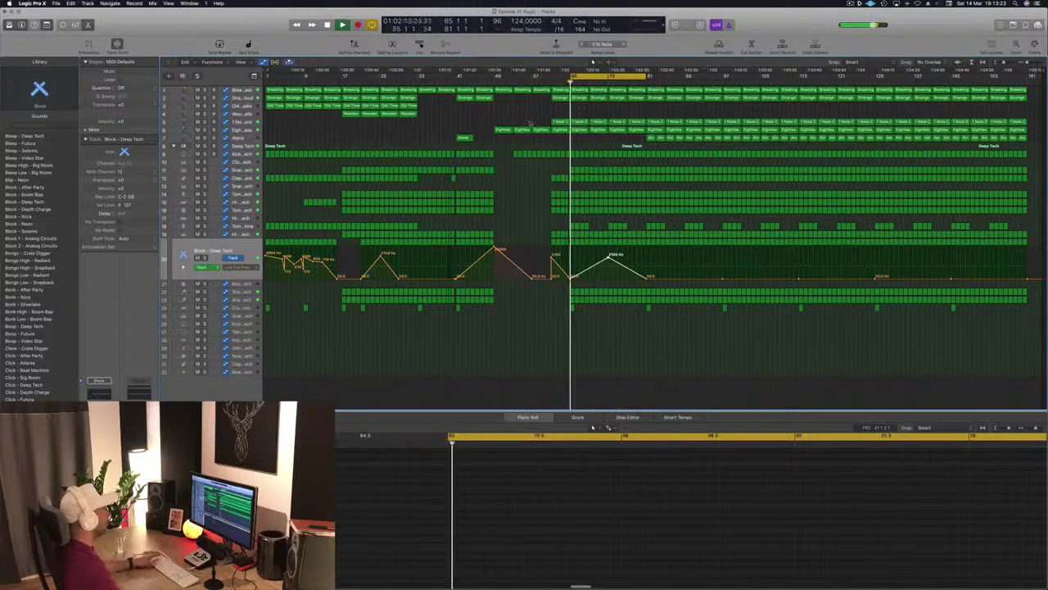
{"action": "left_click", "coordinate": [542, 80]}
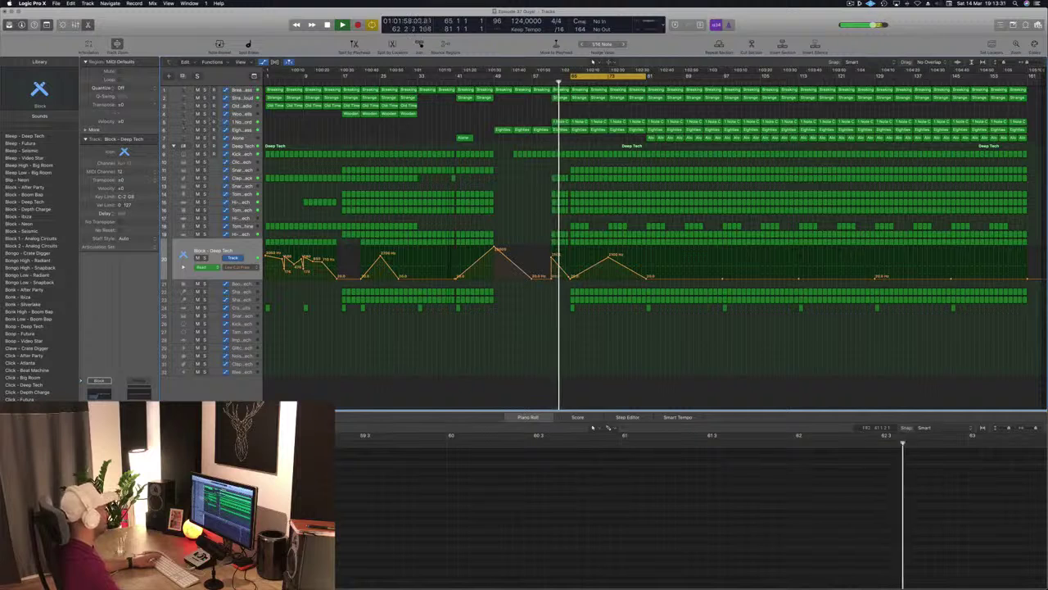
{"action": "left_click", "coordinate": [198, 122]}
{"action": "left_click", "coordinate": [204, 122]}
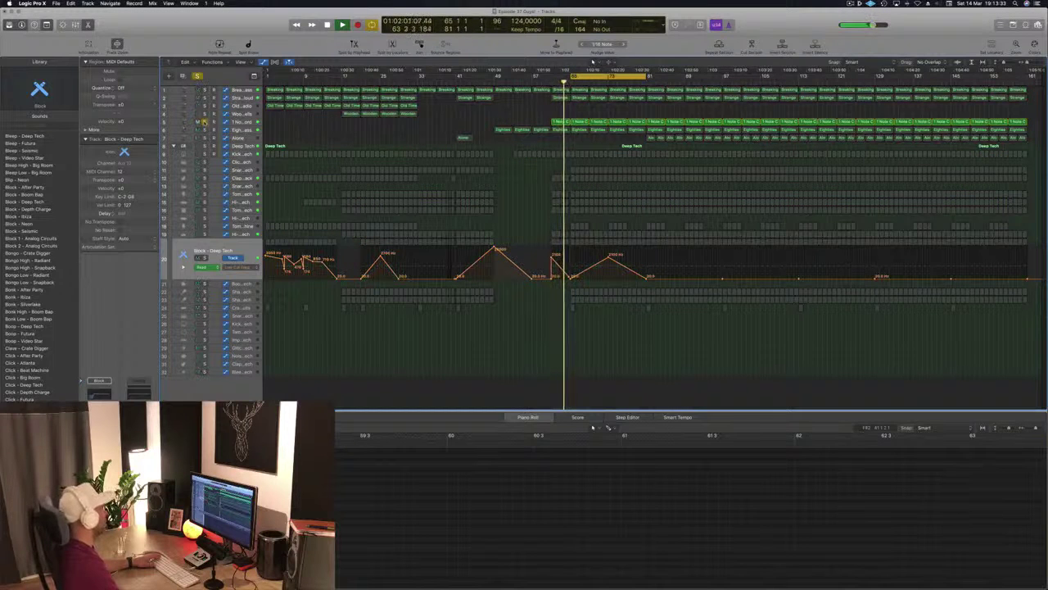
{"action": "left_click", "coordinate": [204, 122]}
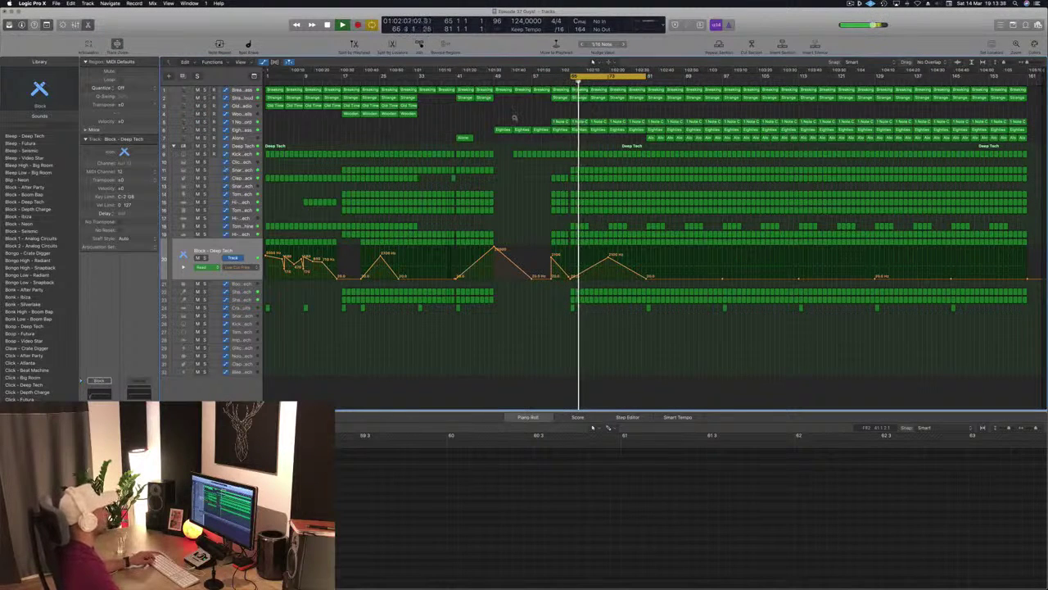
- Move the cycle range to bars 81 to 97 and restart playback from there
{"action": "mouse_move", "coordinate": [617, 76]}
{"action": "left_mouse_down"}
{"action": "mouse_move", "coordinate": [687, 77]}
{"action": "mouse_move", "coordinate": [621, 77]}
{"action": "left_mouse_up"}
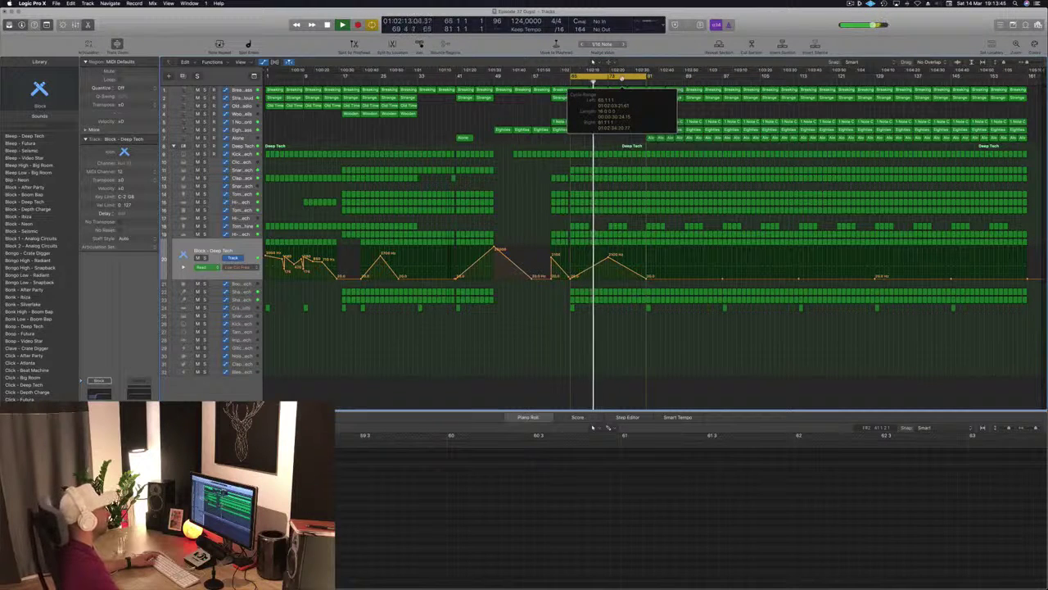
{"action": "left_click_drag", "start_coordinate": [630, 78], "coordinate": [697, 80]}
{"action": "key", "text": "space"}
{"action": "key", "text": "space"}
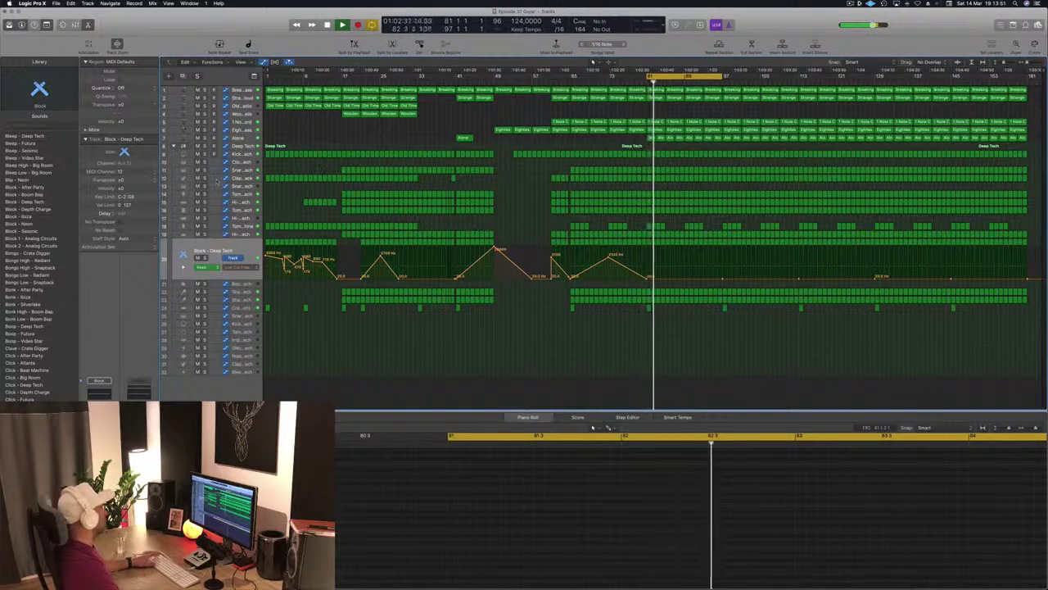
- Flatten the Kick 1 – Deep Tech low-cut automation at its low level from bar 65 to the arrangement's end, removing the repeated peaks
{"action": "left_click", "coordinate": [249, 155]}
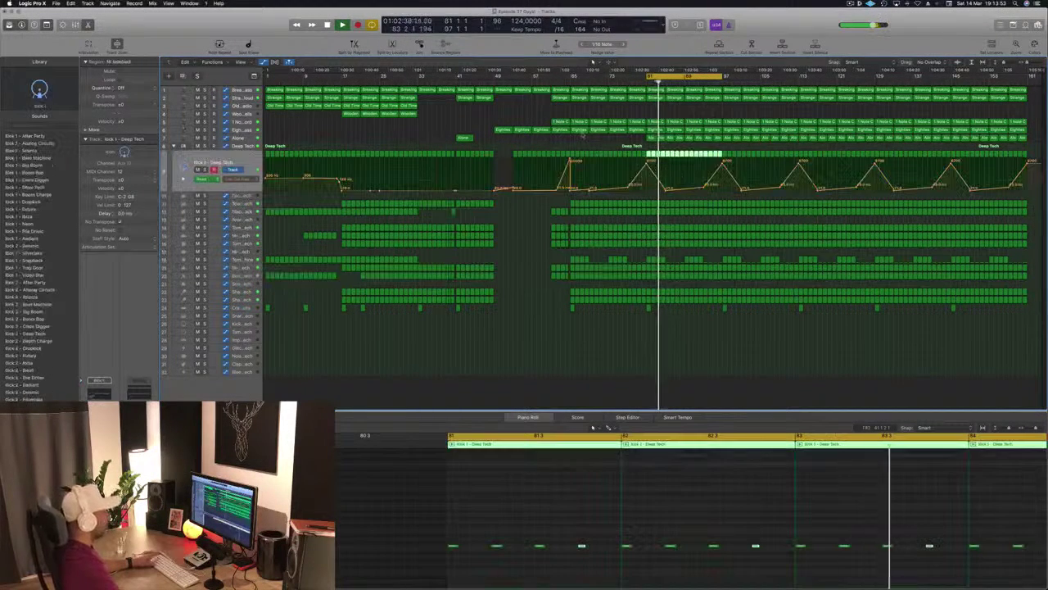
{"action": "key", "text": "space"}
{"action": "left_click", "coordinate": [647, 188]}
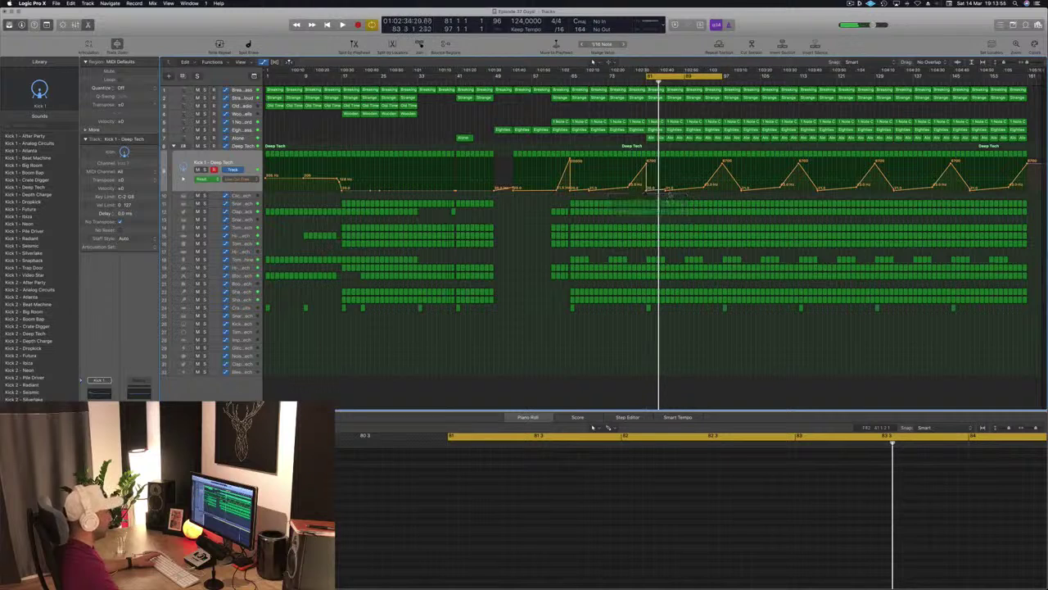
{"action": "left_click_drag", "start_coordinate": [629, 188], "coordinate": [1030, 187]}
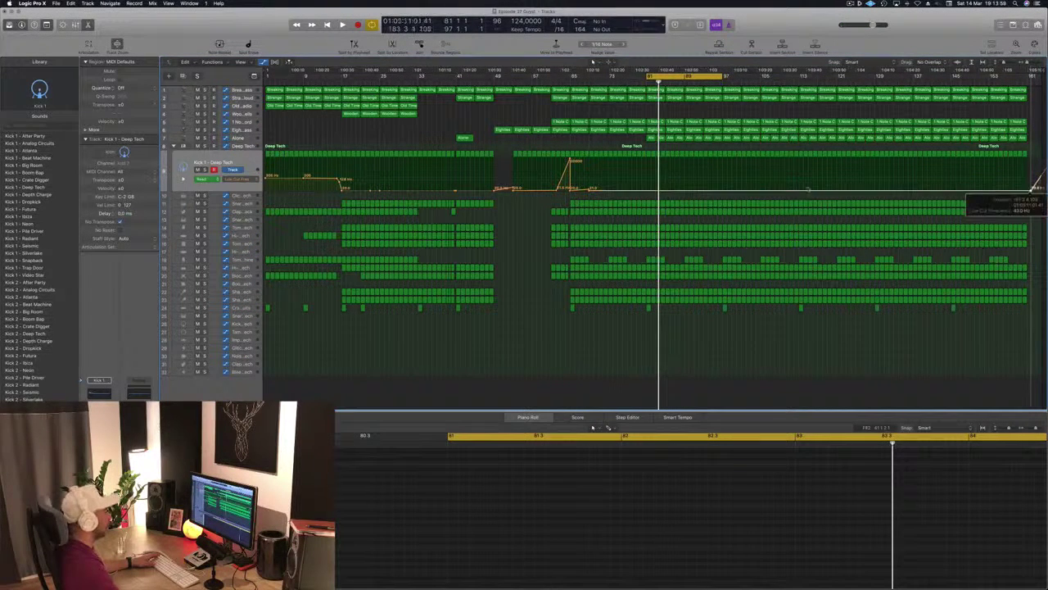
{"action": "key", "text": "space"}
{"action": "left_click_drag", "start_coordinate": [589, 191], "coordinate": [571, 192]}
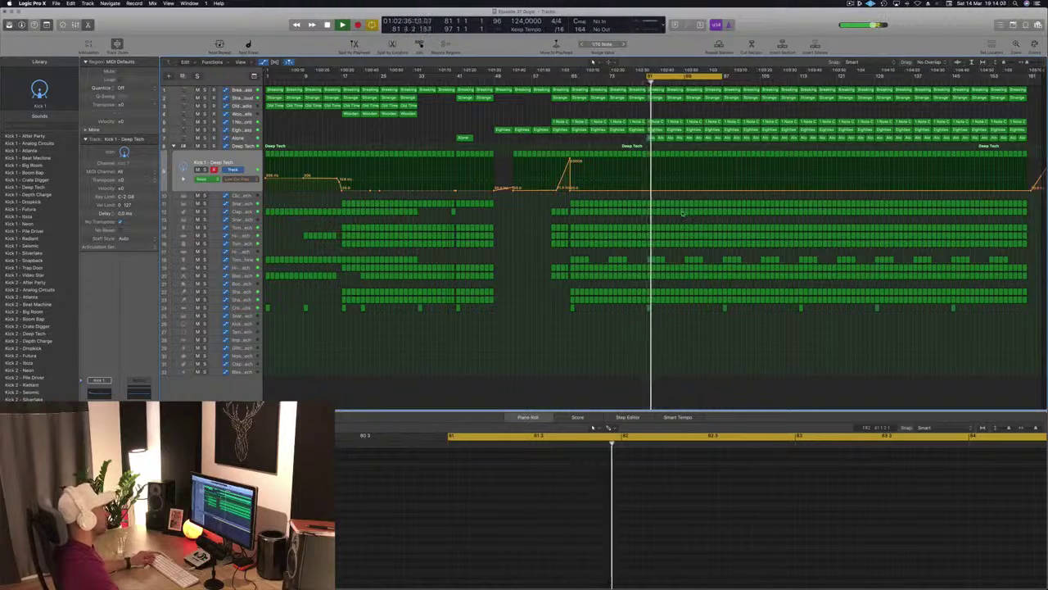
- Copy the eight Old Time Radio and Wooden regions from bars 17 to 33 to bar 81 and play the section
{"action": "key", "text": "super+Right"}
{"action": "key", "text": "super+Left"}
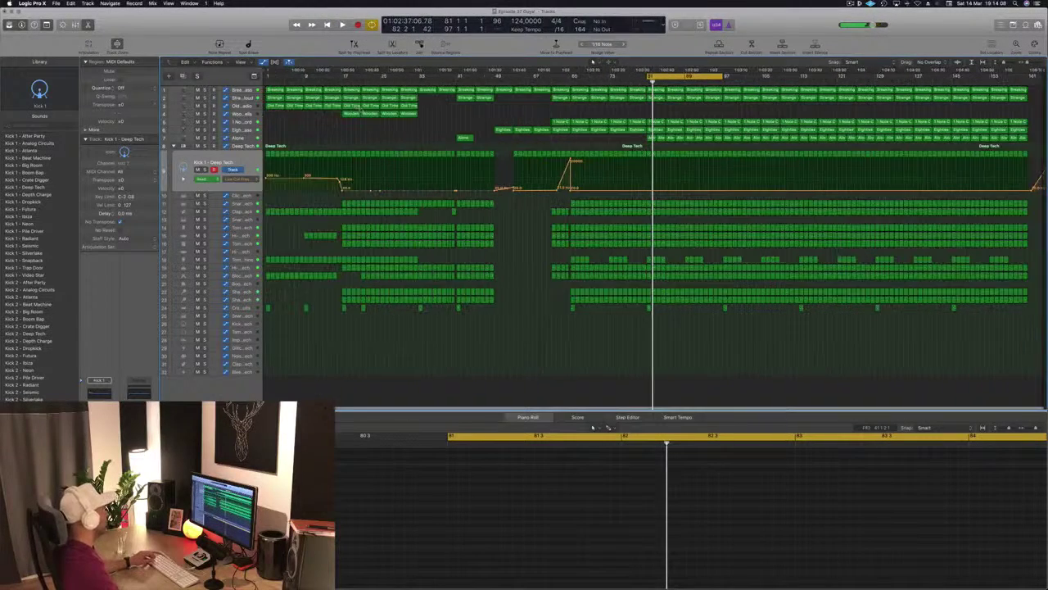
{"action": "left_click_drag", "start_coordinate": [348, 119], "coordinate": [654, 108]}
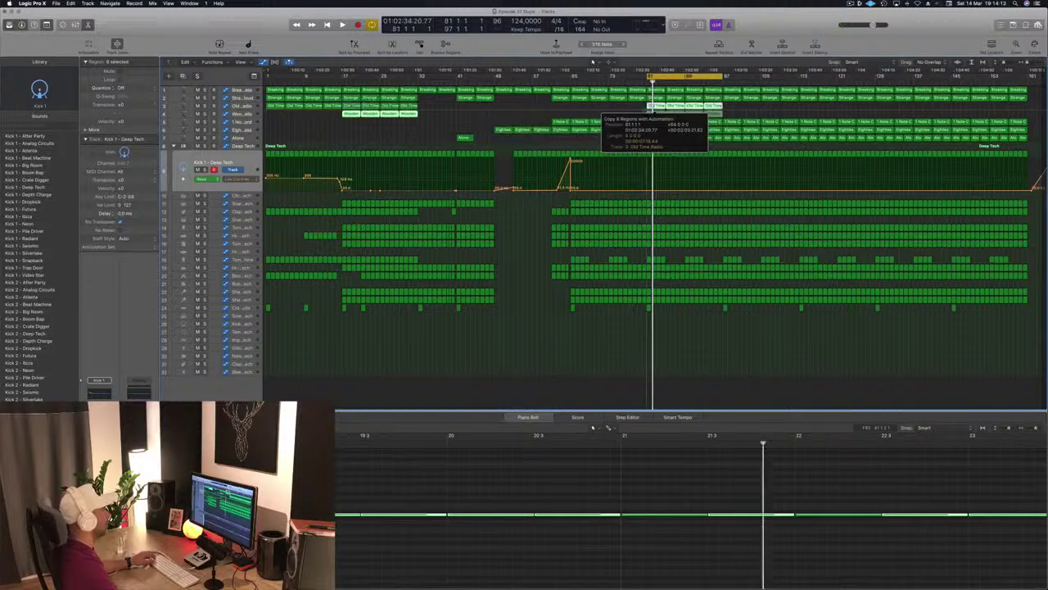
{"action": "left_click", "coordinate": [623, 108]}
{"action": "key", "text": "space"}
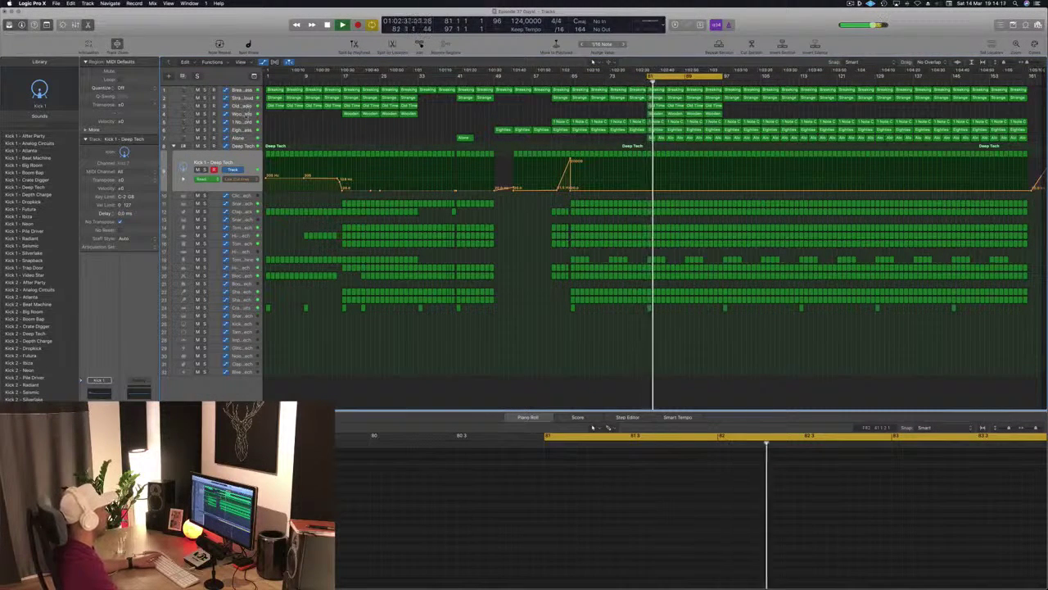
- Solo the Wooden Bells track briefly to check it, and delete its four regions between bars 81 and 97
{"action": "left_click", "coordinate": [247, 115]}
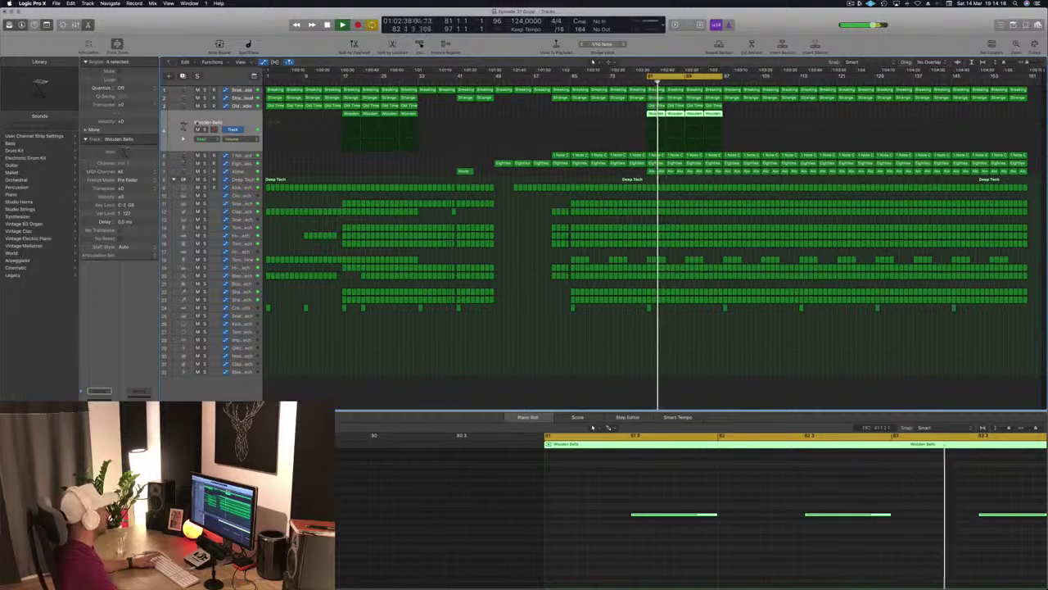
{"action": "key", "text": "s"}
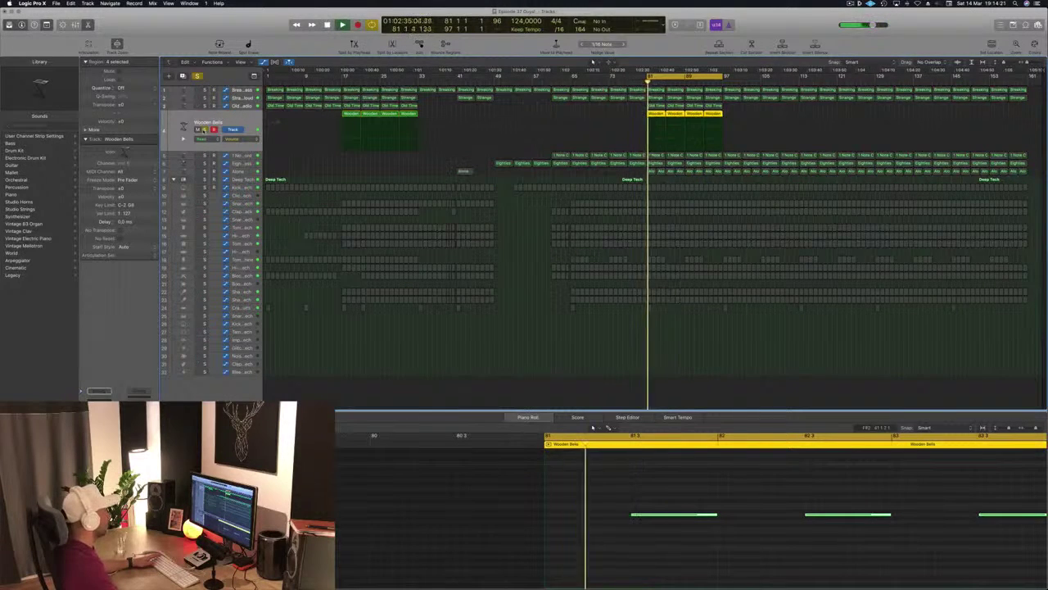
{"action": "key", "text": "s"}
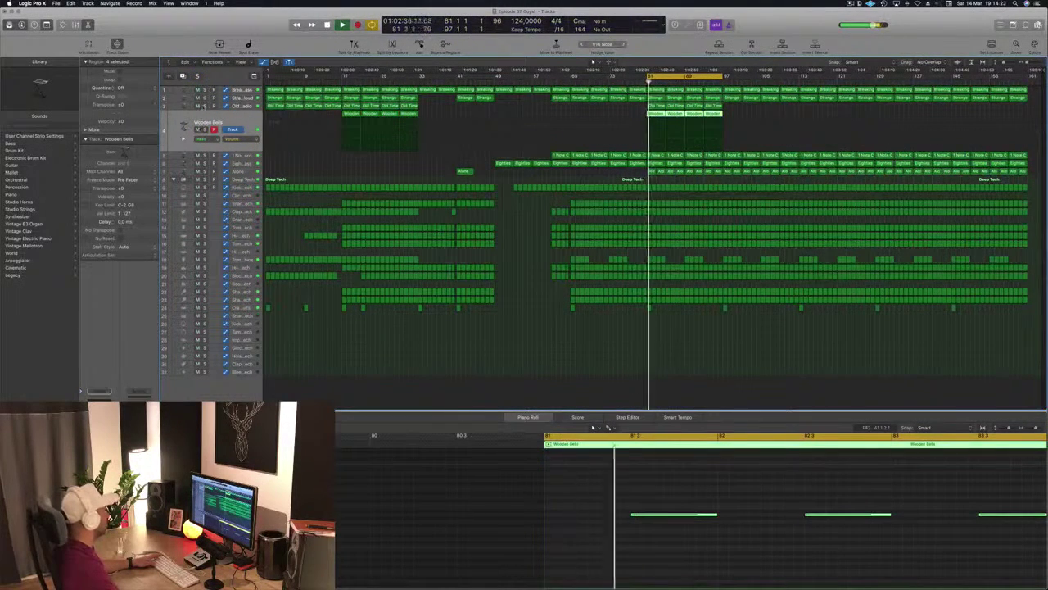
{"action": "key", "text": "s"}
{"action": "key", "text": "s"}
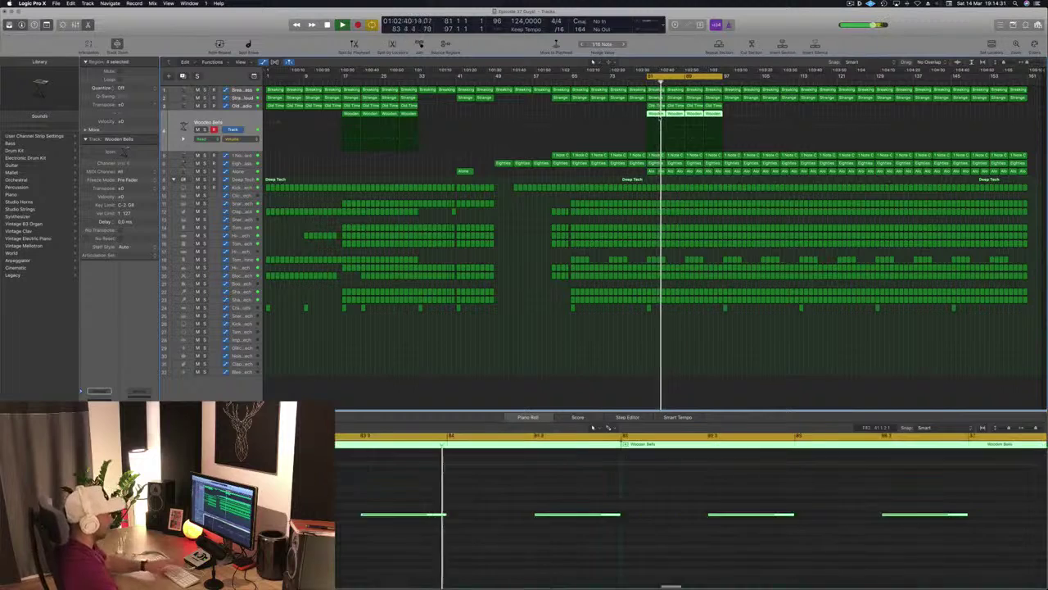
{"action": "key", "text": "Delete"}
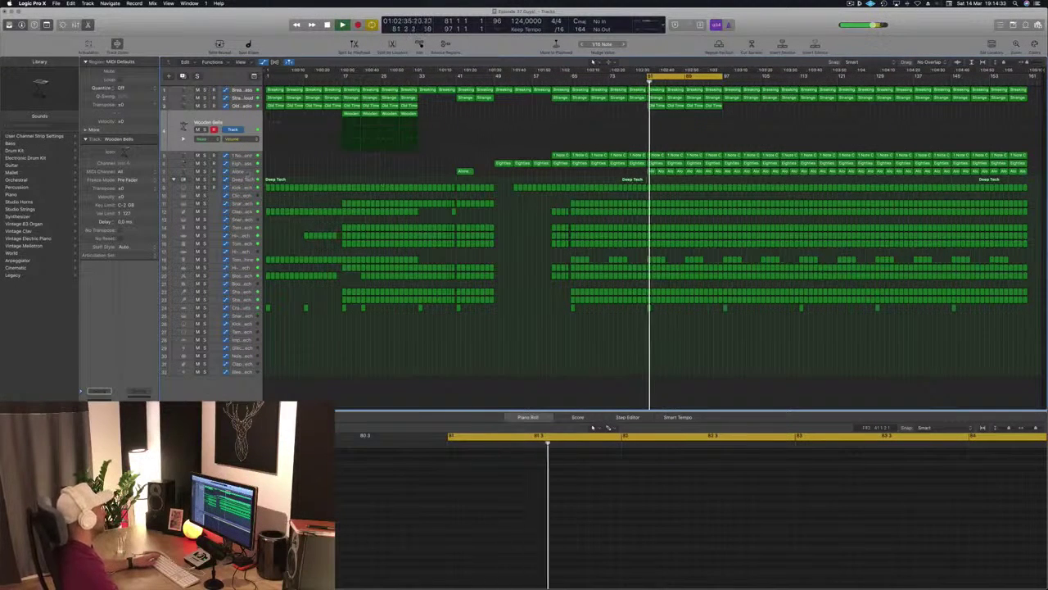
- Move the cycle range to bars 97 to 113 and copy the four Old Time Radio regions from bar 81 to bar 97
{"action": "left_click", "coordinate": [248, 170]}
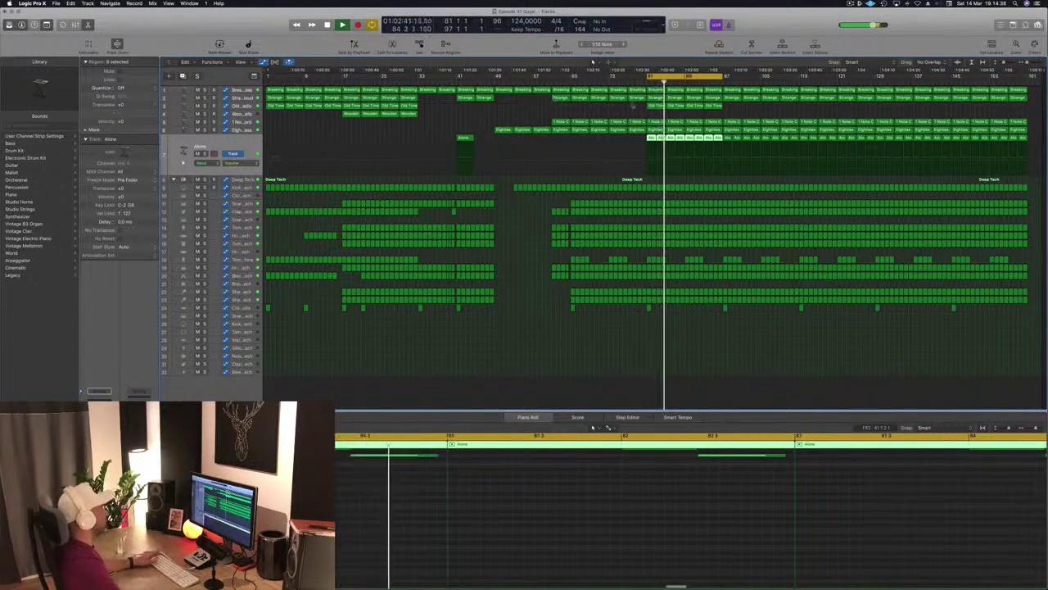
{"action": "left_click", "coordinate": [618, 111]}
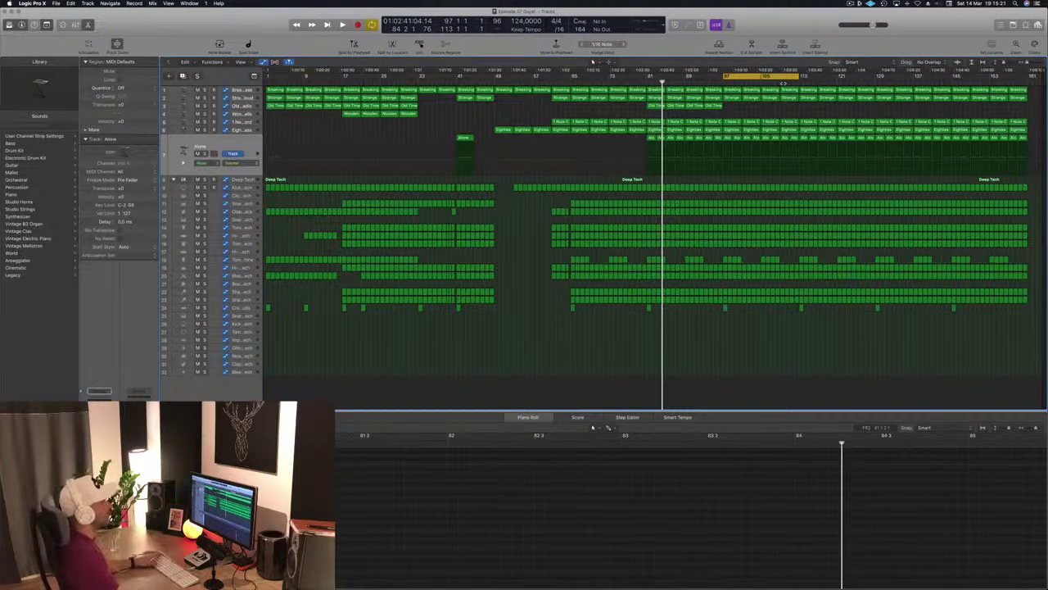
{"action": "key", "text": "space"}
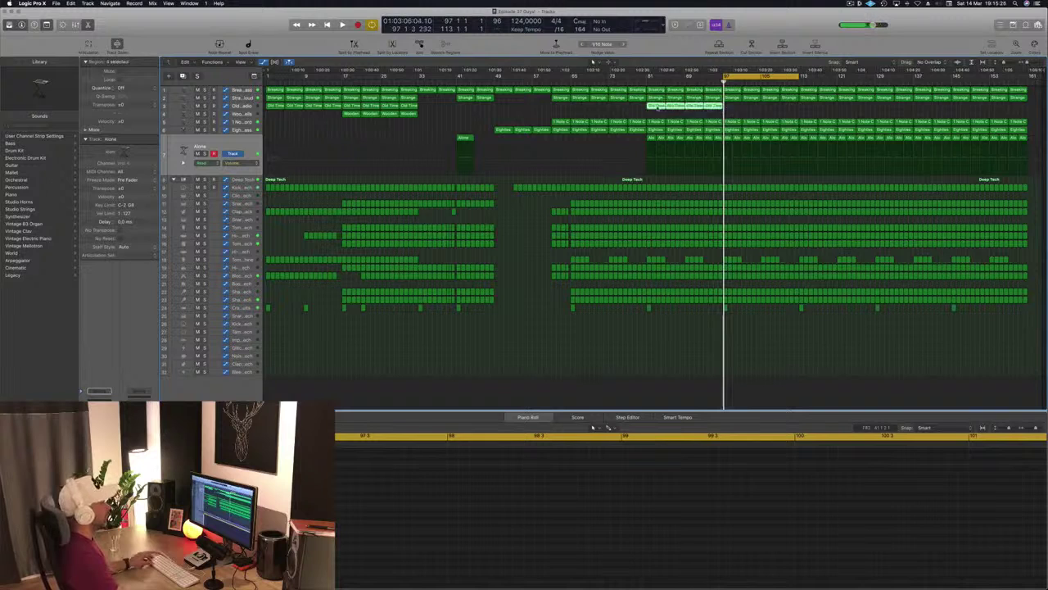
{"action": "left_click_drag", "start_coordinate": [656, 107], "coordinate": [733, 109]}
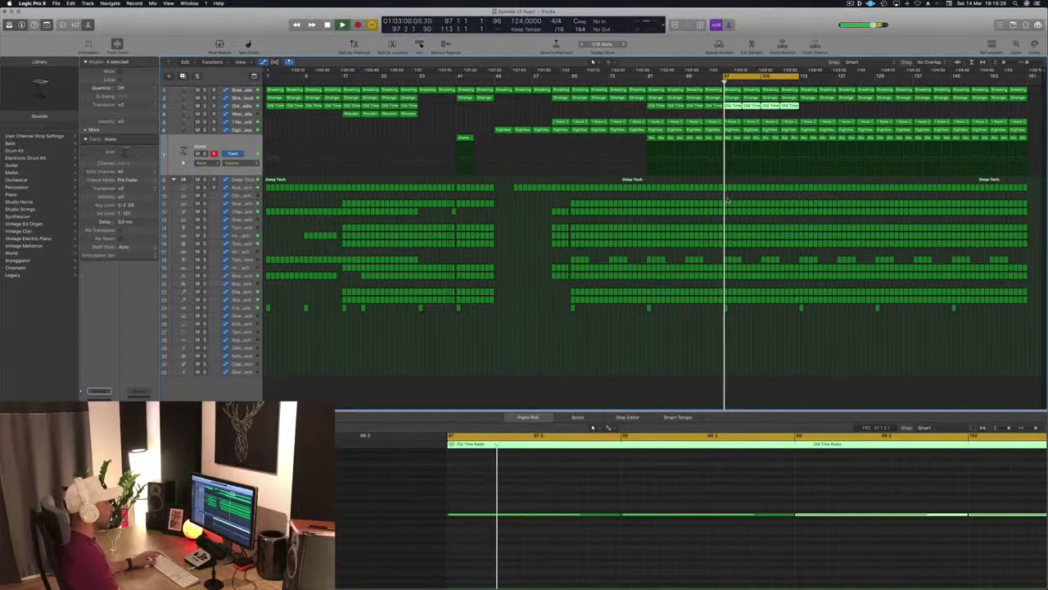
- Delete all drum regions below the kick between bars 97 and 113 and play the section
{"action": "key", "text": "super+Right"}
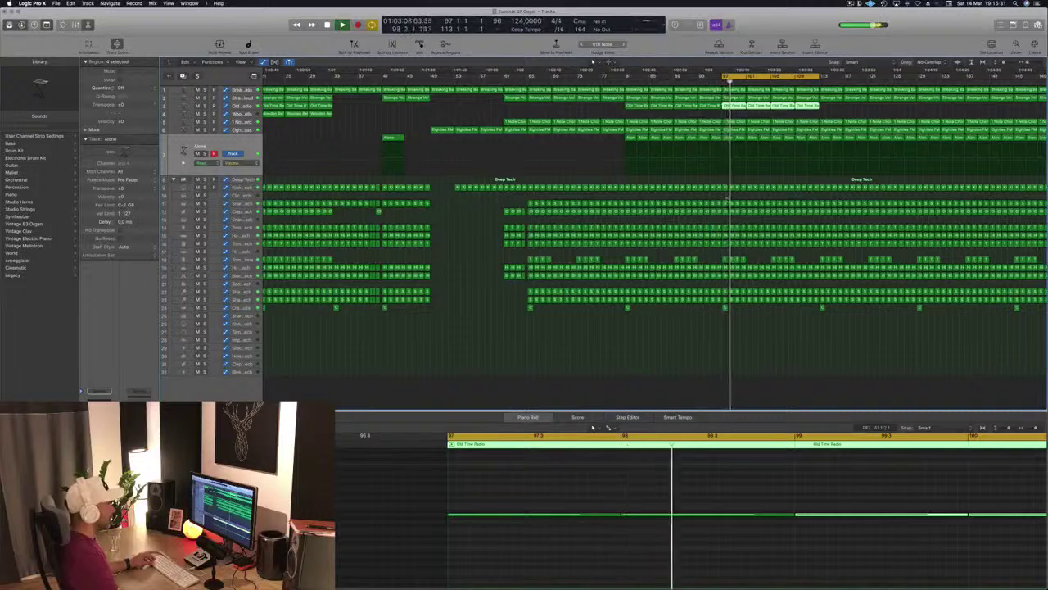
{"action": "left_click_drag", "start_coordinate": [727, 197], "coordinate": [818, 331]}
{"action": "key", "text": "Delete"}
{"action": "key", "text": "space"}
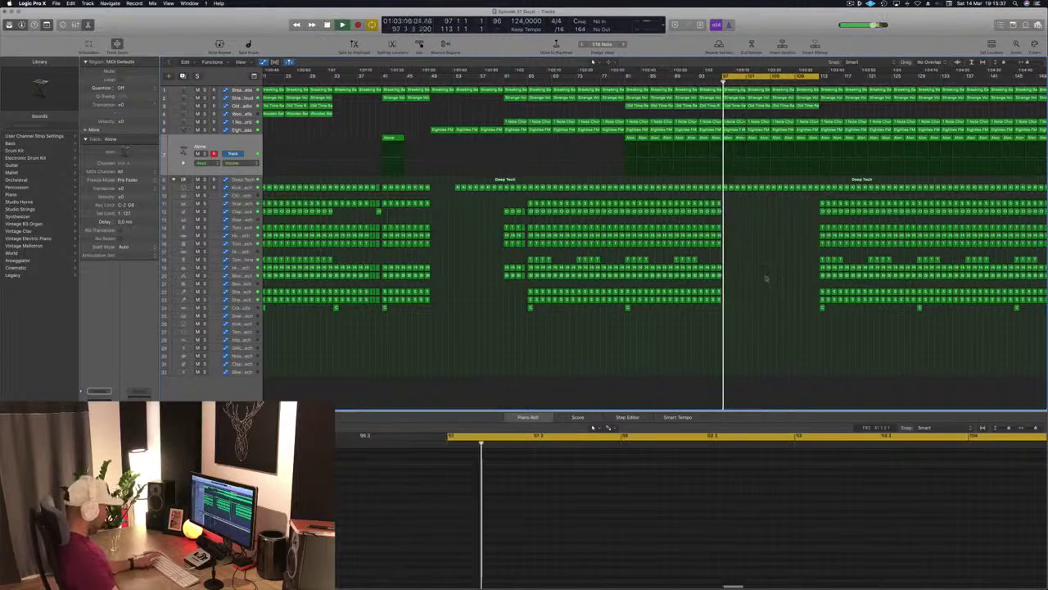
- Ramp the Kick 1 – Deep Tech low-cut automation from bar 97 up to a peak at bar 101, and delete the kick regions from bar 101 to 113
{"action": "left_click", "coordinate": [240, 188]}
{"action": "key", "text": "space"}
{"action": "key", "text": "space"}
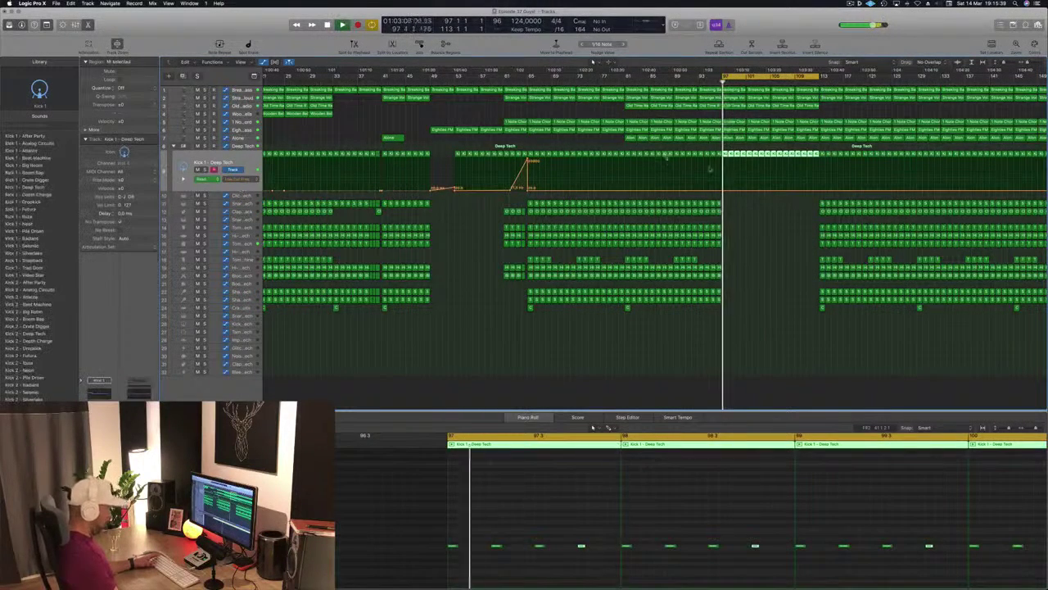
{"action": "left_click", "coordinate": [722, 192]}
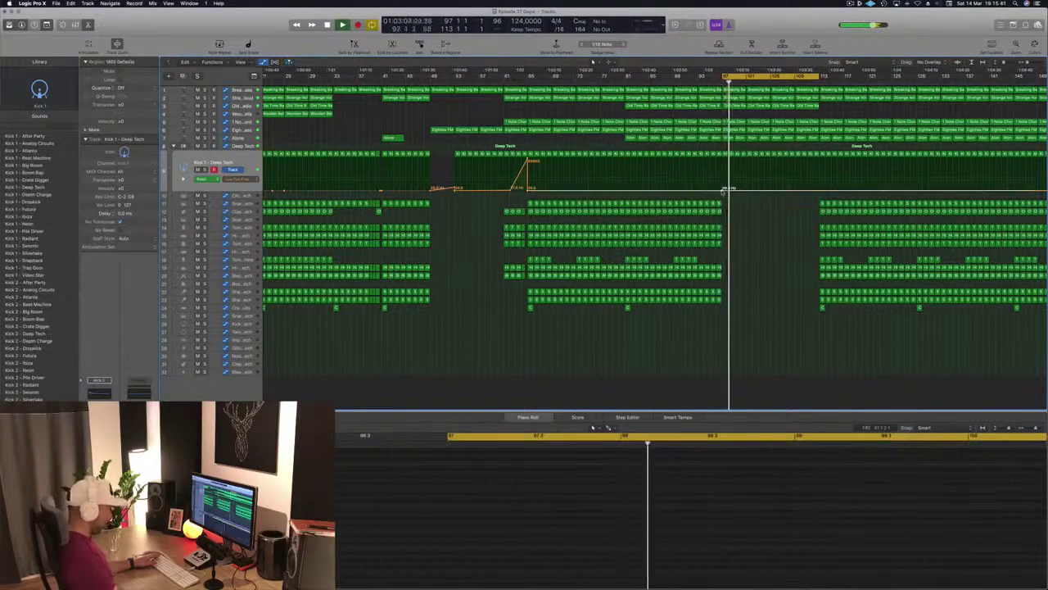
{"action": "left_click_drag", "start_coordinate": [749, 193], "coordinate": [749, 161]}
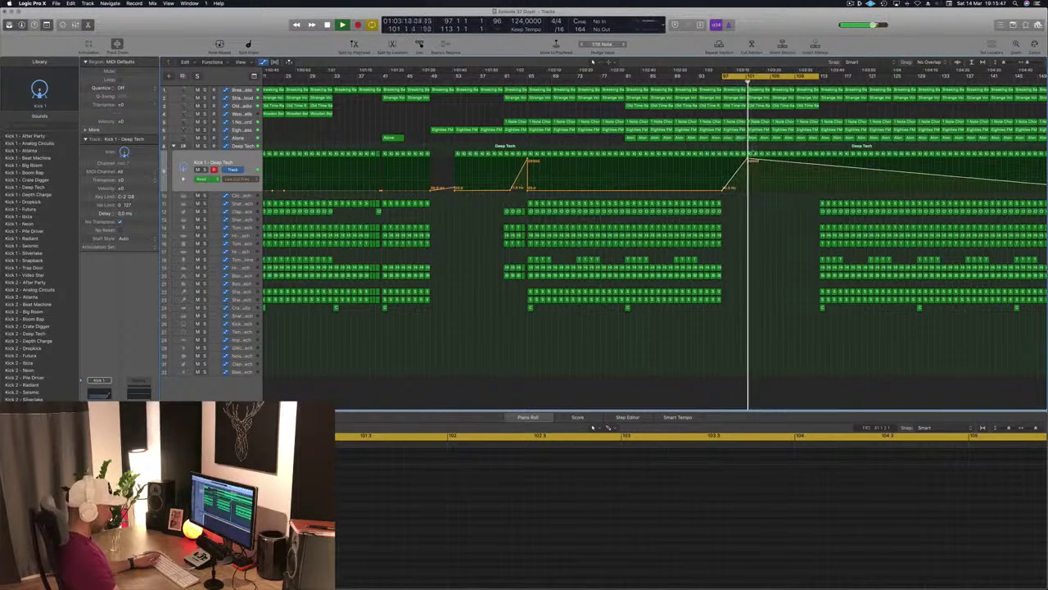
{"action": "left_click_drag", "start_coordinate": [751, 151], "coordinate": [768, 154]}
{"action": "key", "text": "Delete"}
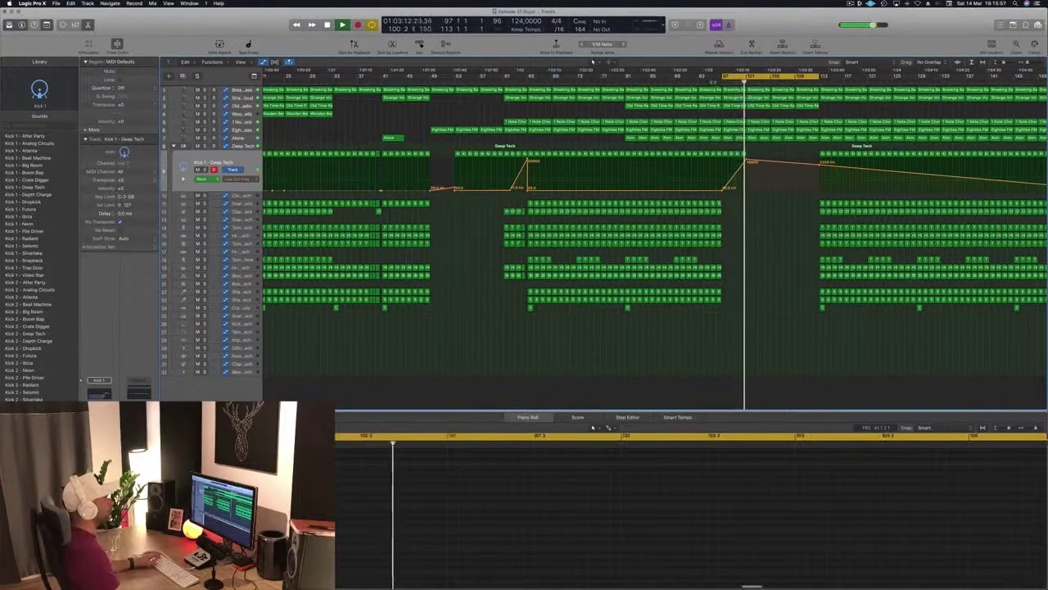
- Delete the 1 Note Chord regions from bars 93 to 101 and the Eighties FM Bass region at bar 97 during playback
{"action": "key", "text": "space"}
{"action": "key", "text": "space"}
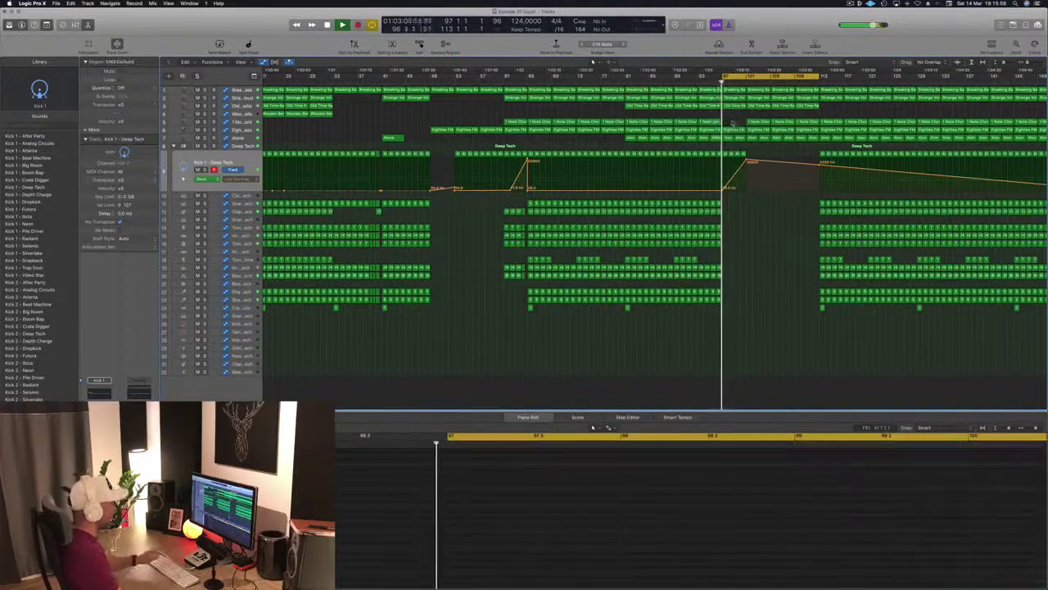
{"action": "left_click", "coordinate": [737, 130]}
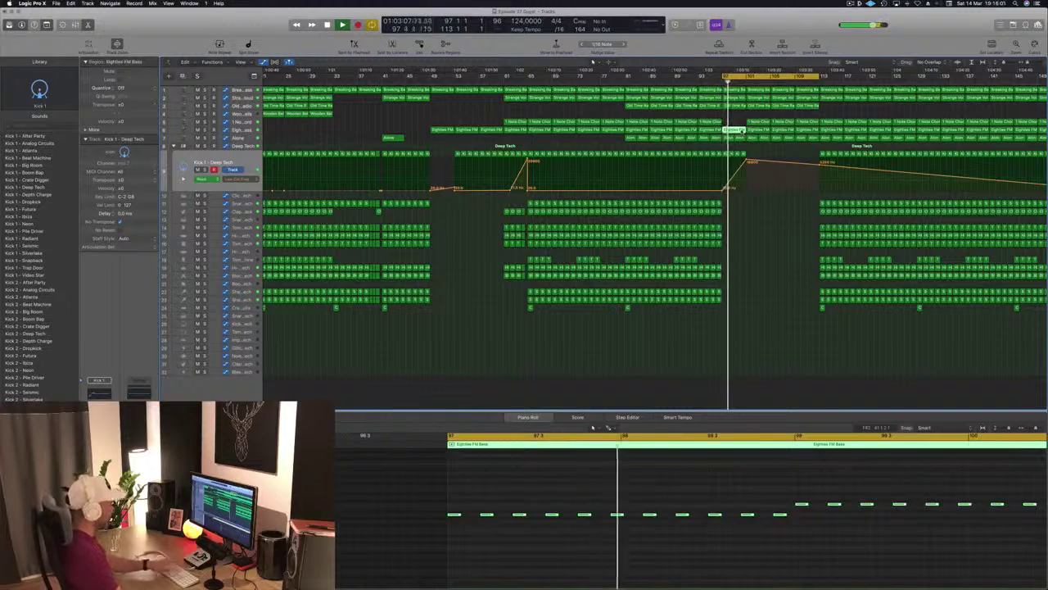
{"action": "key", "text": "Delete"}
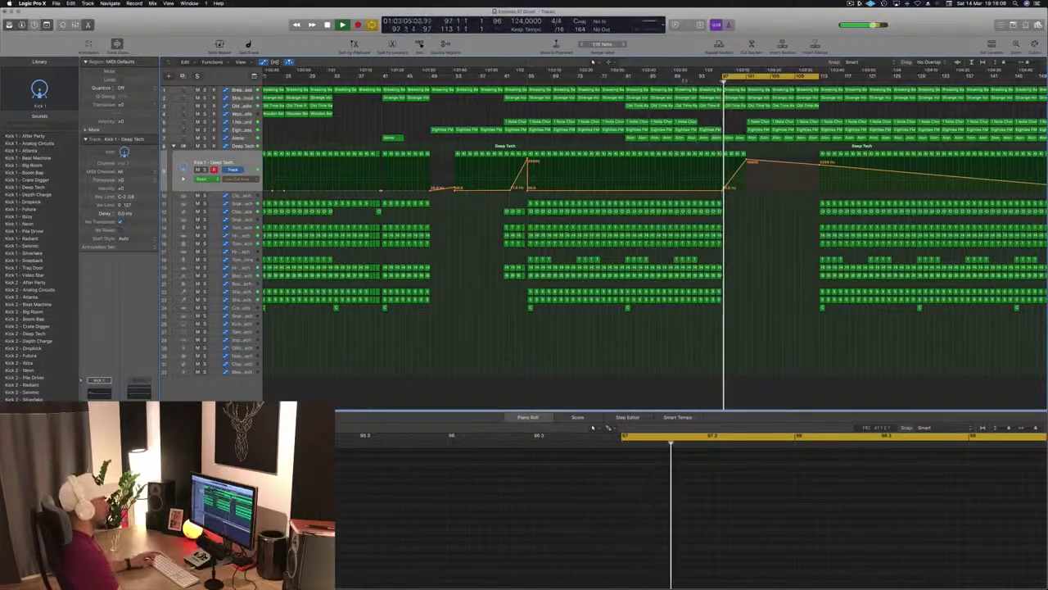
- Replay the transition into bar 97 and clear the remaining 1 Note Chord and Eighties FM Bass regions up to bar 113
{"action": "left_click", "coordinate": [686, 81]}
{"action": "key", "text": "super+Left"}
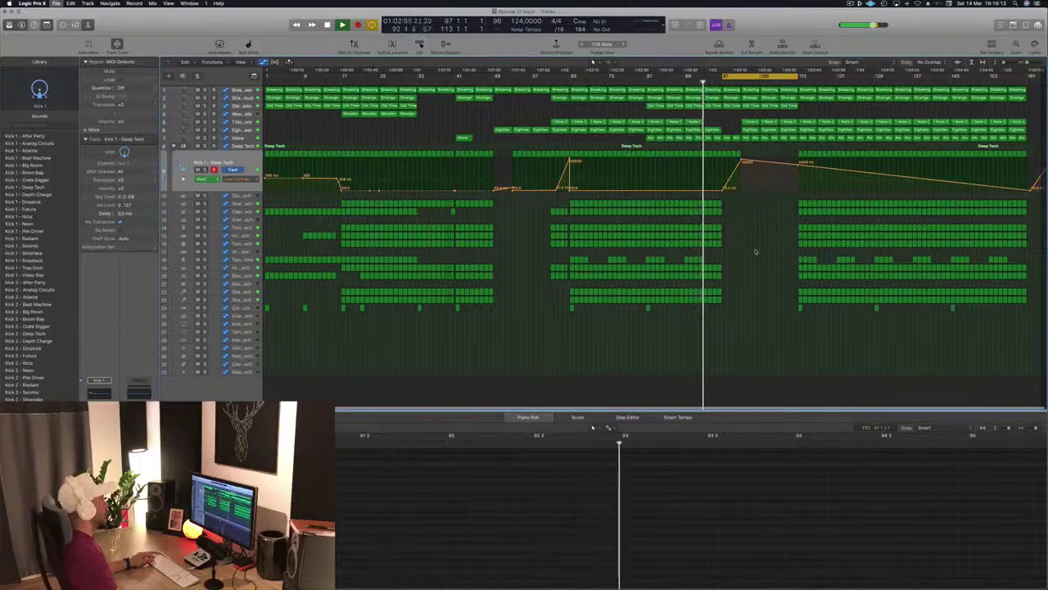
{"action": "key", "text": "super+Right"}
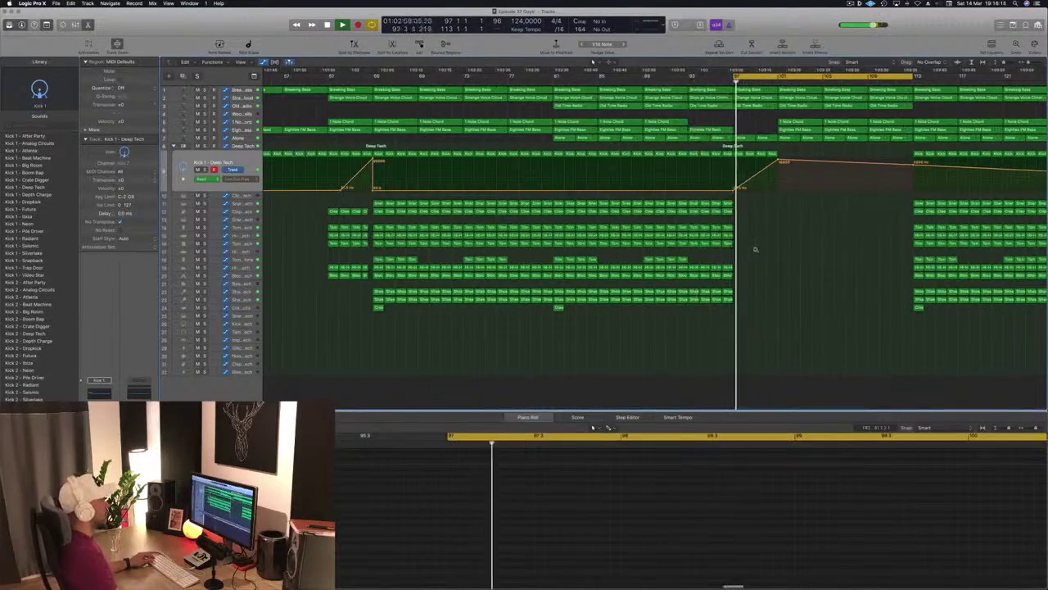
{"action": "key", "text": "super+Left"}
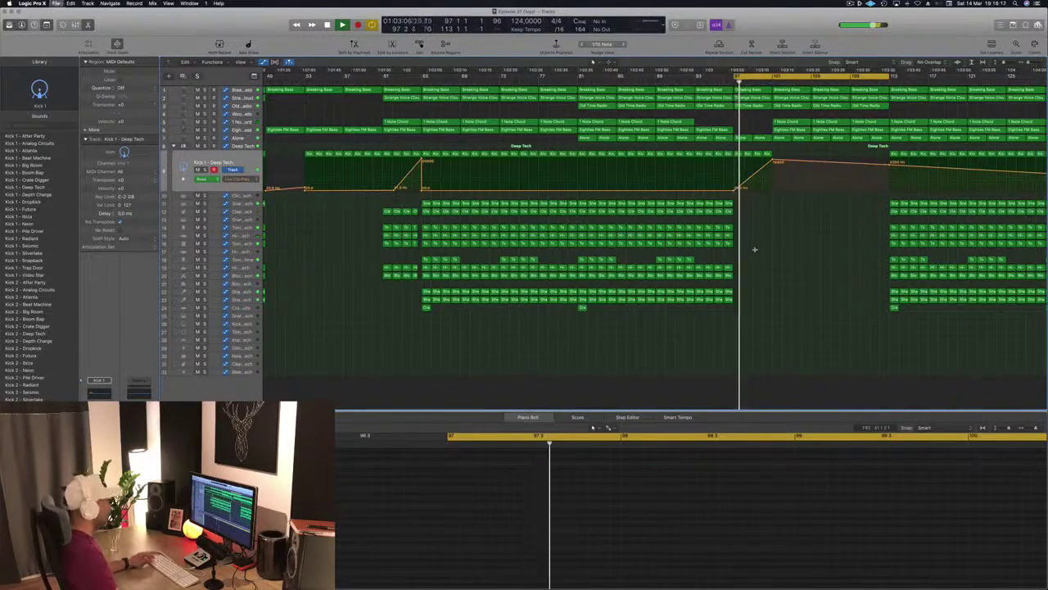
{"action": "key", "text": "super+Left"}
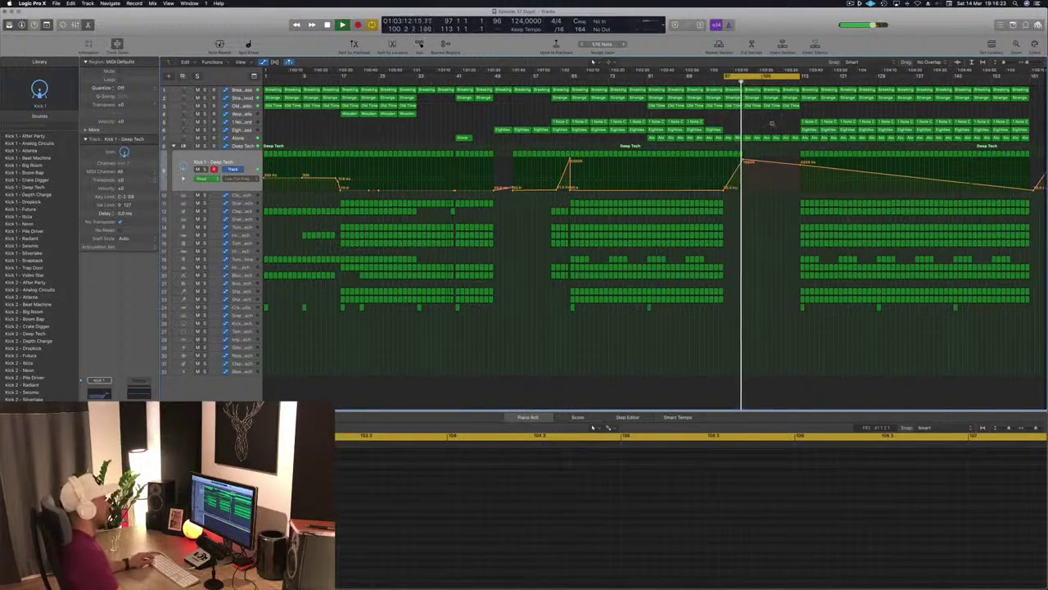
{"action": "key", "text": "super+Up"}
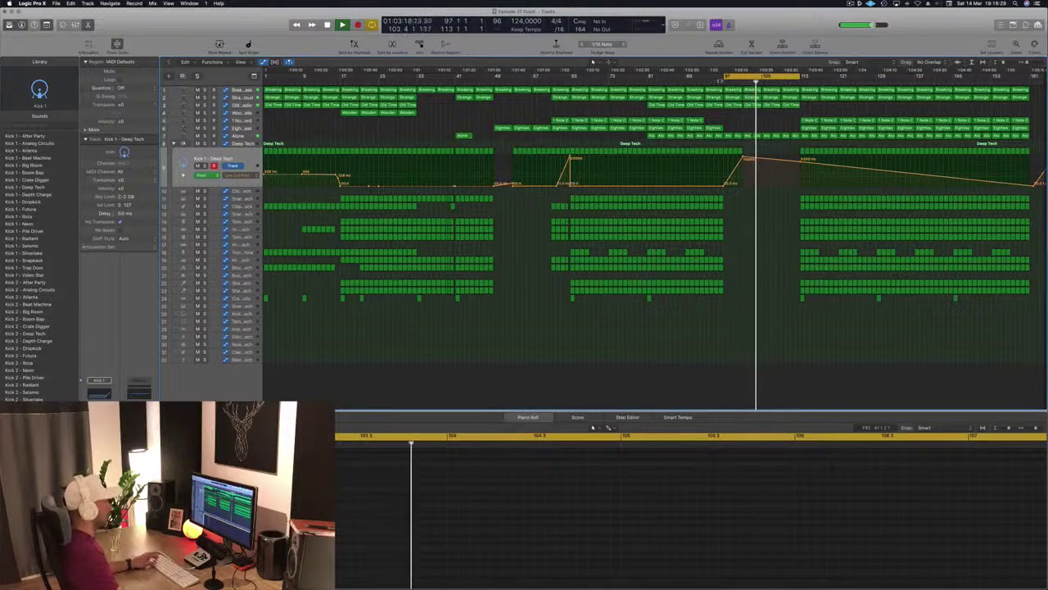
- Delete the Strange Voice Cloud and Breaking Bass regions between bars 97 and 105 and replay the transition into bar 97
{"action": "left_click", "coordinate": [719, 81]}
{"action": "left_click", "coordinate": [734, 98]}
{"action": "left_click", "coordinate": [749, 98]}
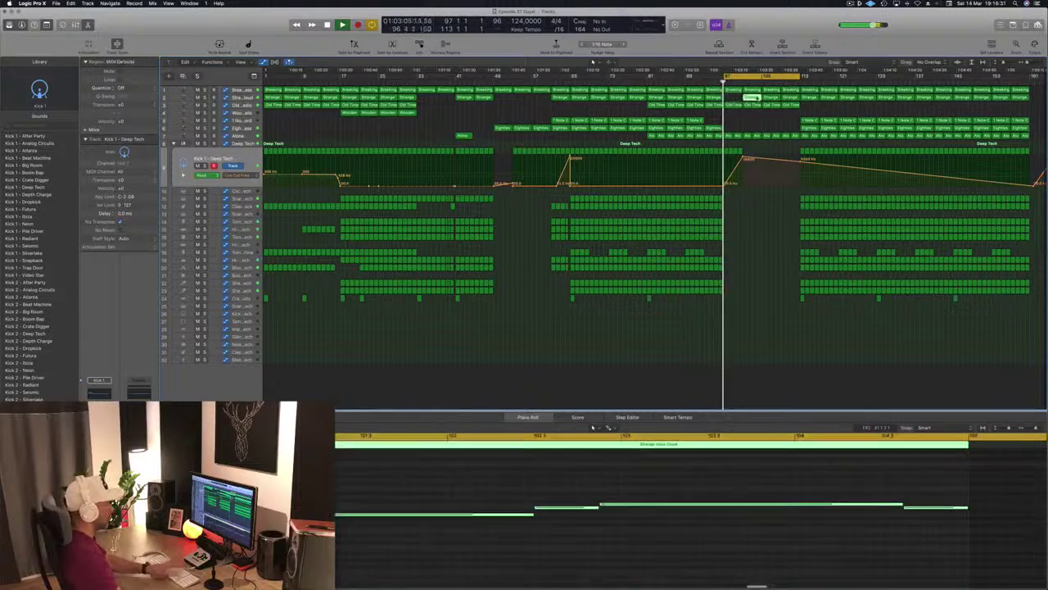
{"action": "key", "text": "Delete"}
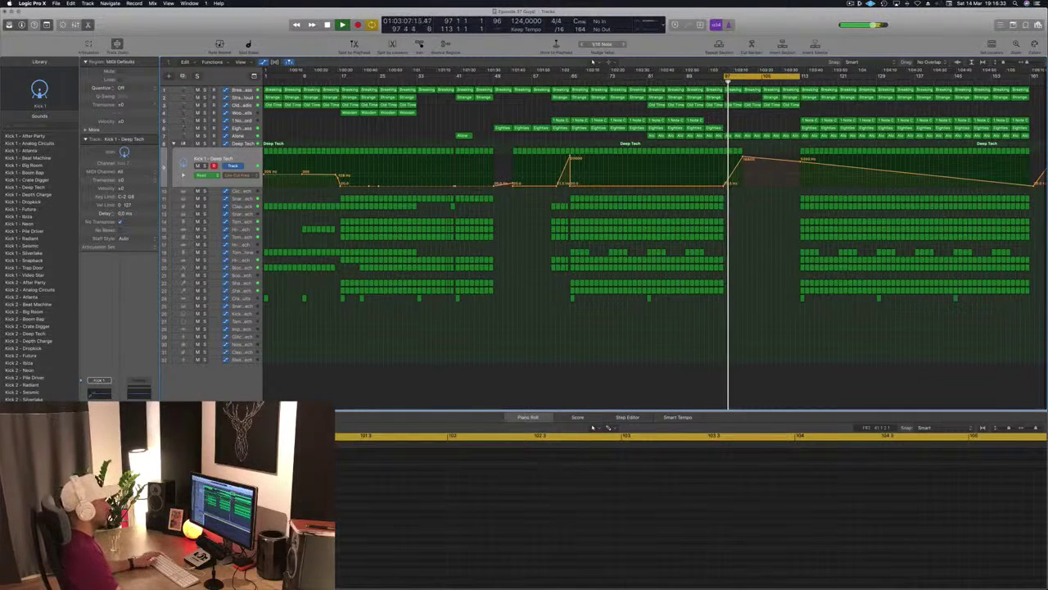
{"action": "left_click", "coordinate": [718, 82]}
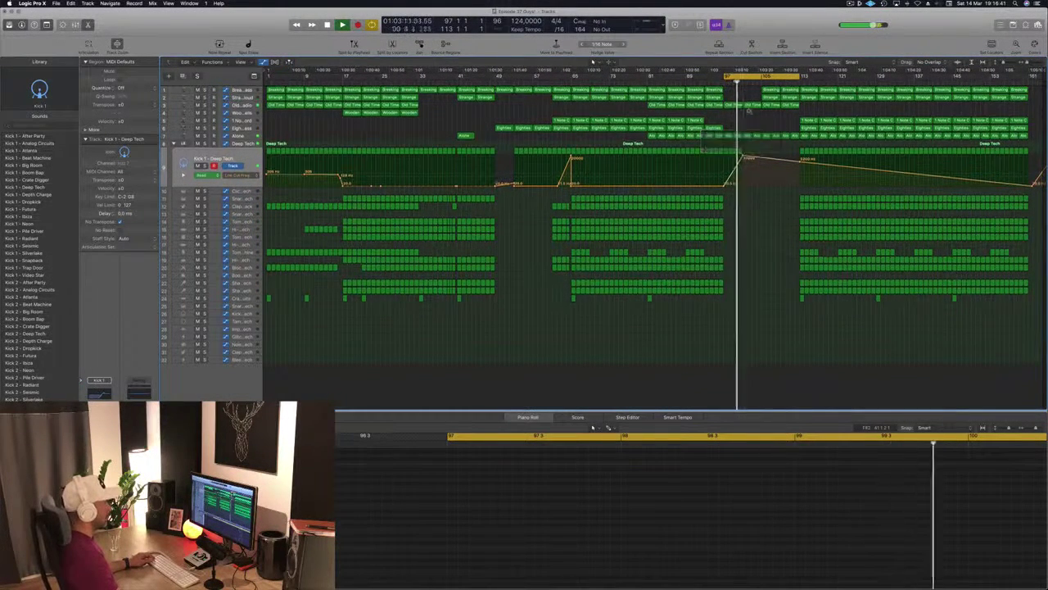
- Open the Alone track's Alchemy instrument, examine its performance controls while the section plays, and close it
{"action": "left_click", "coordinate": [246, 137]}
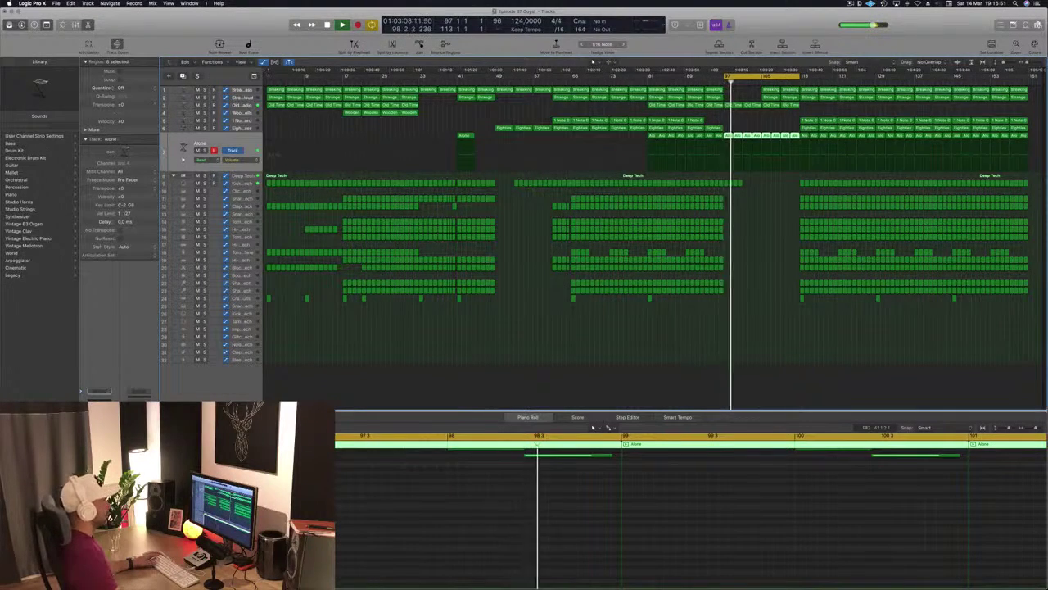
{"action": "key", "text": "v"}
{"action": "left_click_drag", "start_coordinate": [238, 27], "coordinate": [574, 208]}
{"action": "key", "text": "space"}
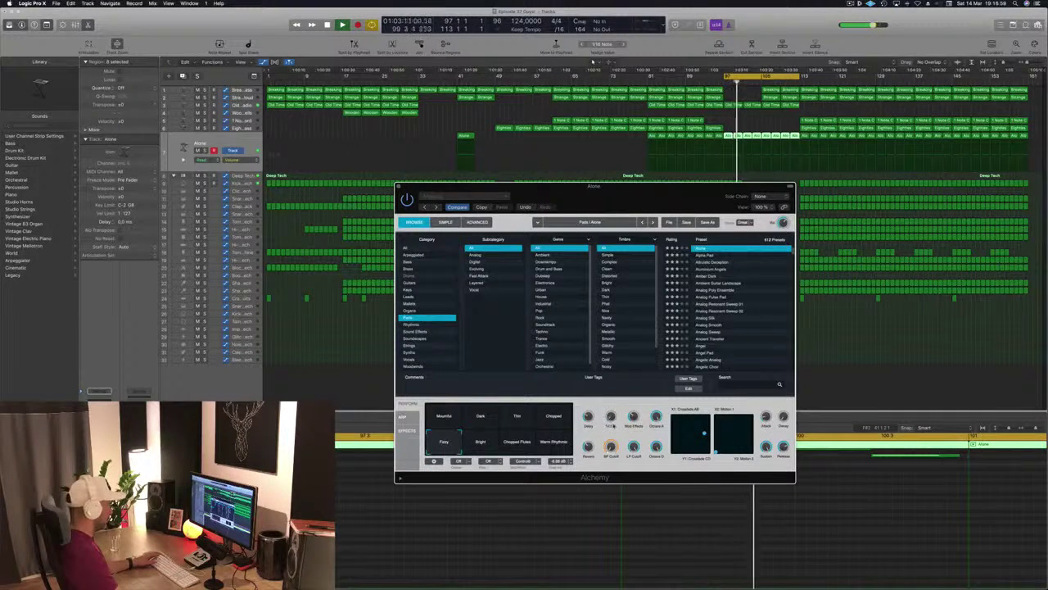
{"action": "key", "text": "Return"}
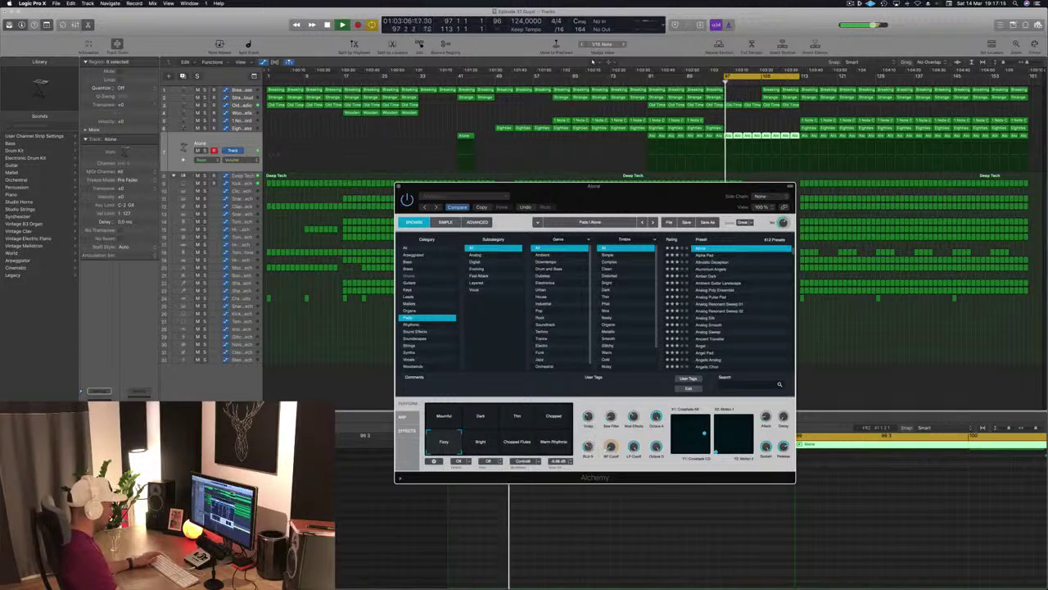
{"action": "mouse_move", "coordinate": [623, 198]}
{"action": "left_mouse_down"}
{"action": "mouse_move", "coordinate": [449, 187]}
{"action": "mouse_move", "coordinate": [624, 199]}
{"action": "left_mouse_up"}
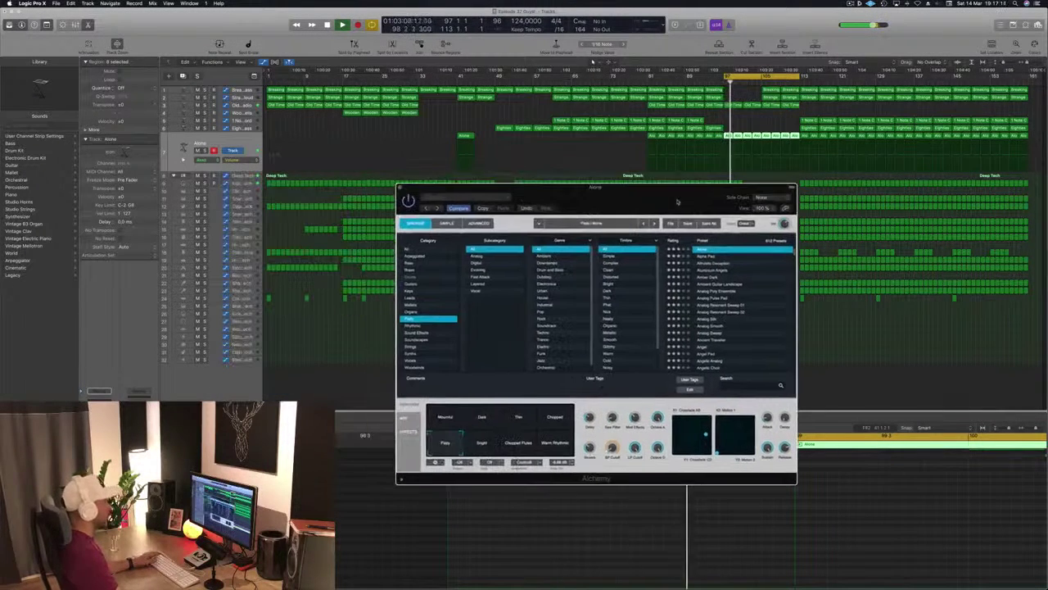
{"action": "key", "text": "super+w"}
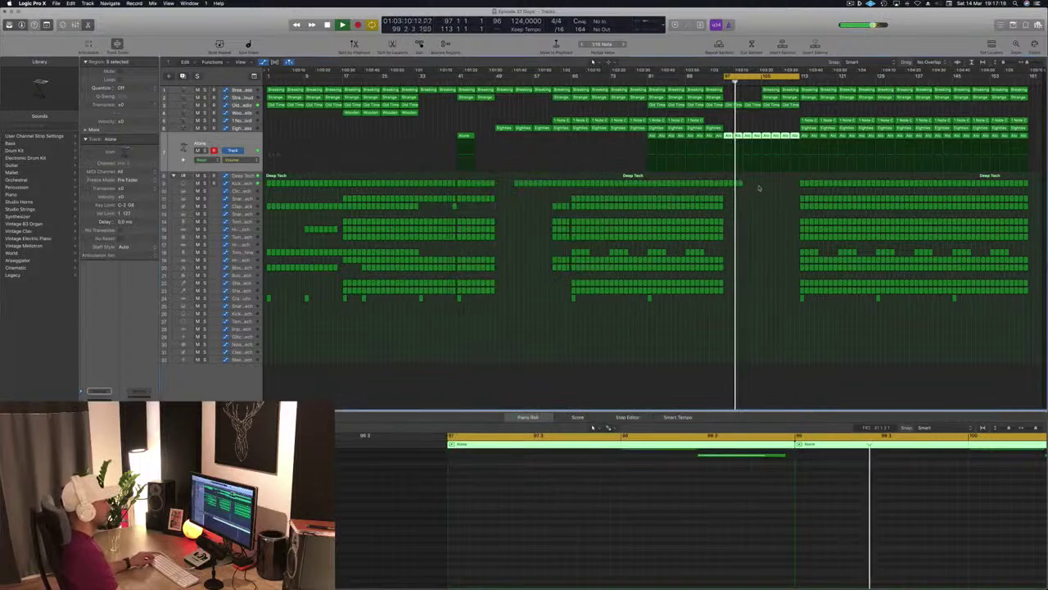
- Copy the Kick 1 – Deep Tech regions to fill bars 101 to 113, show the automation and restart playback
{"action": "mouse_move", "coordinate": [748, 187]}
{"action": "left_mouse_down"}
{"action": "mouse_move", "coordinate": [726, 186]}
{"action": "mouse_move", "coordinate": [766, 192]}
{"action": "left_mouse_up"}
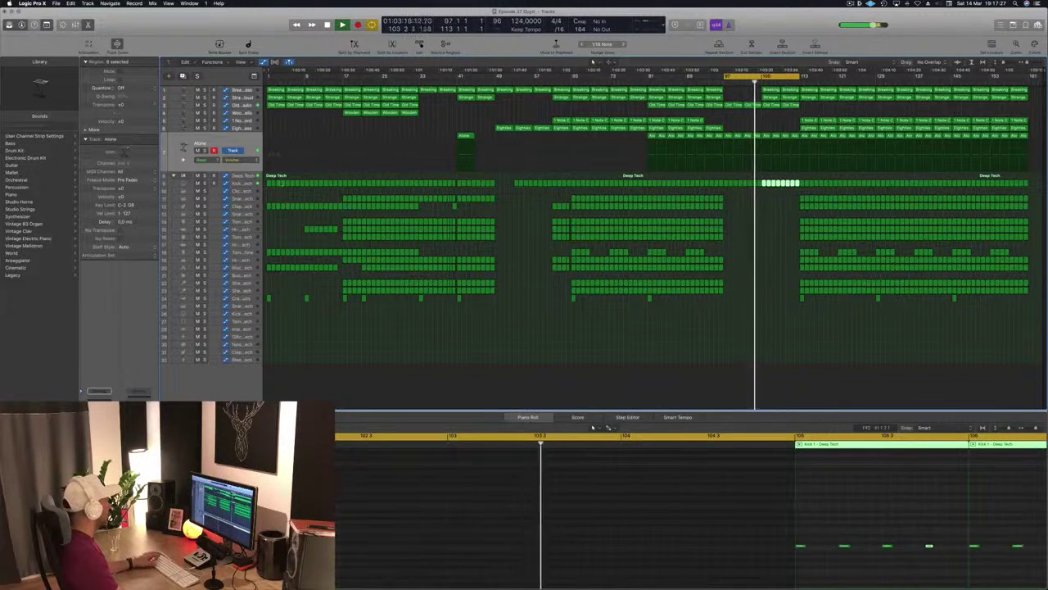
{"action": "key", "text": "a"}
{"action": "key", "text": "space"}
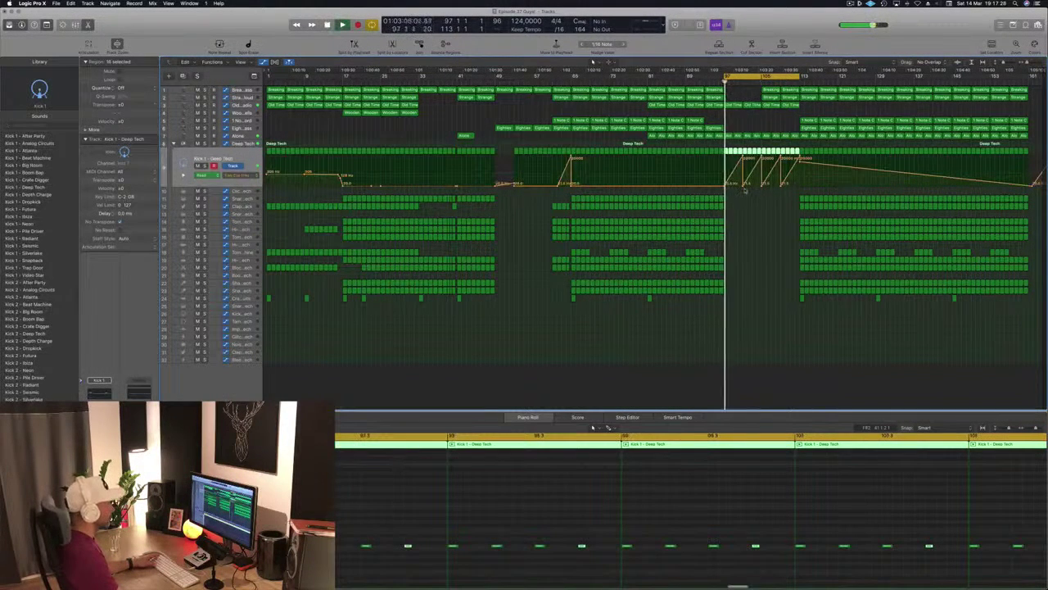
- Remove the repeated low points from the Kick 1 low-cut automation between bars 101 and 113, shaping only a shallow dip near bar 105
{"action": "left_click", "coordinate": [744, 188]}
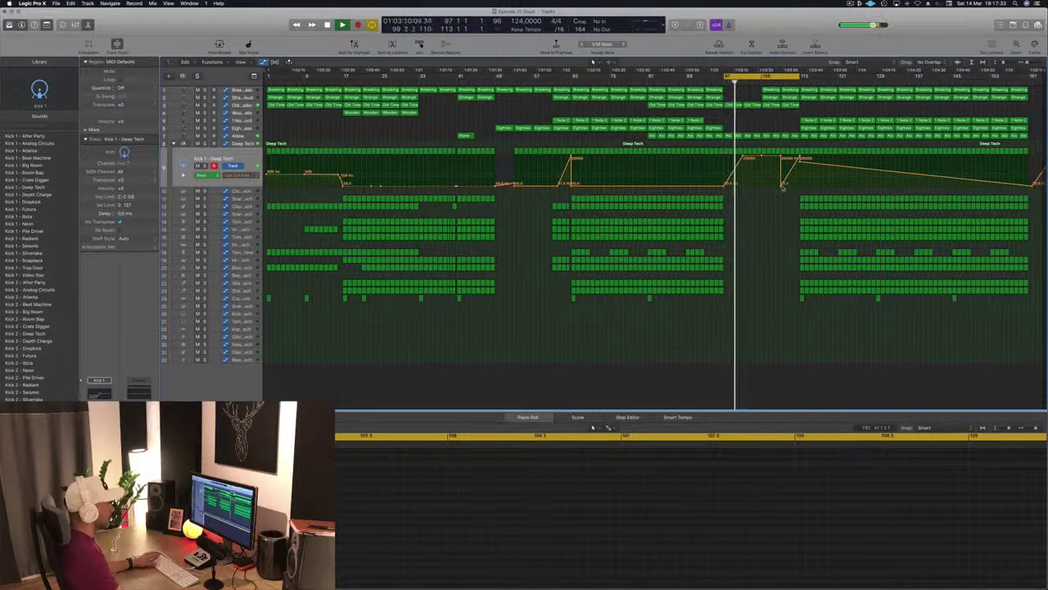
{"action": "left_click", "coordinate": [782, 187]}
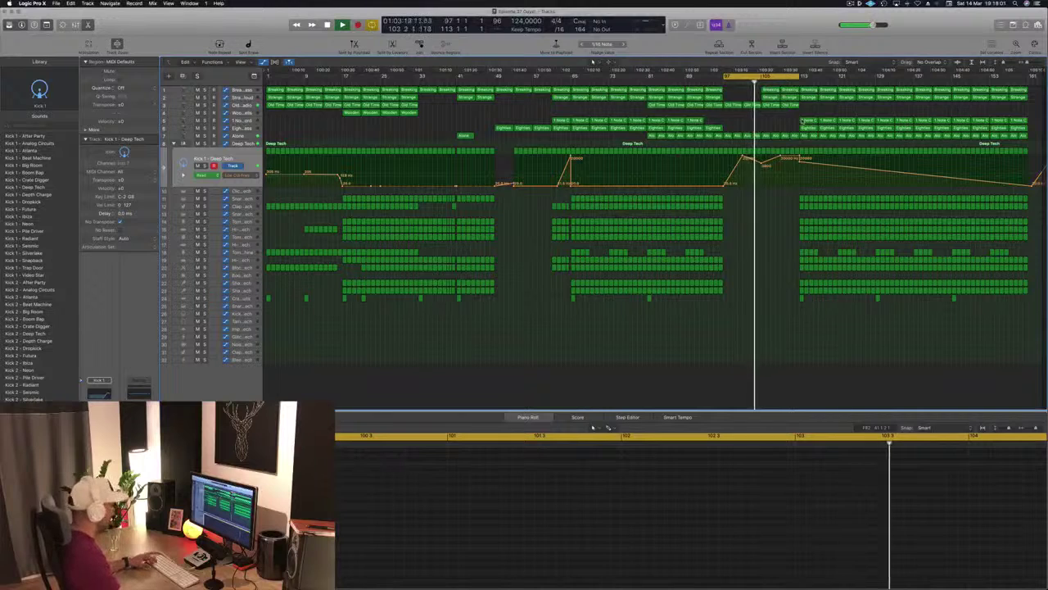
{"action": "left_click", "coordinate": [852, 3]}
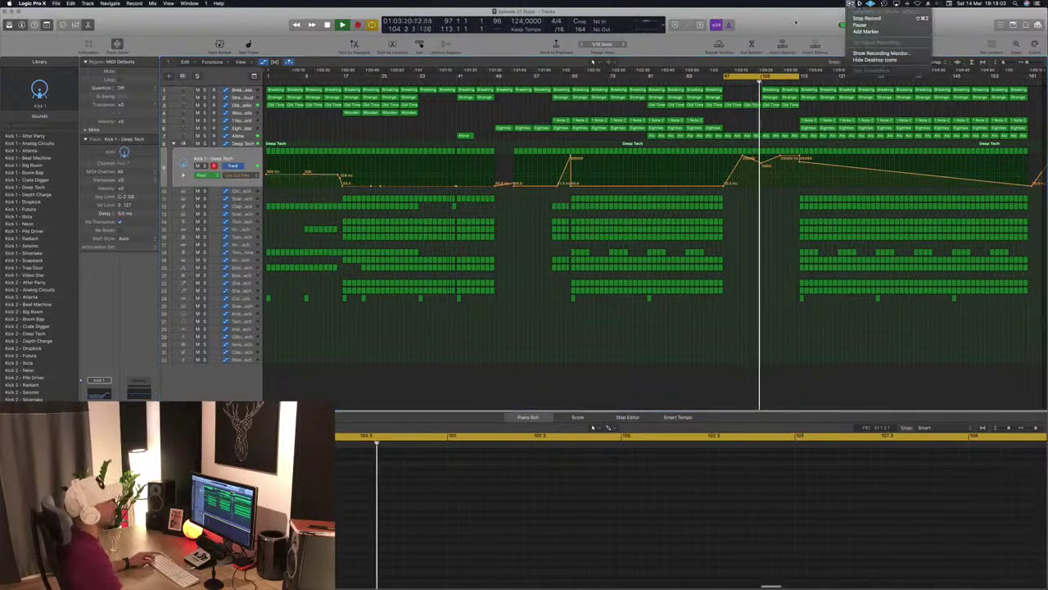
{"action": "left_click", "coordinate": [796, 24]}
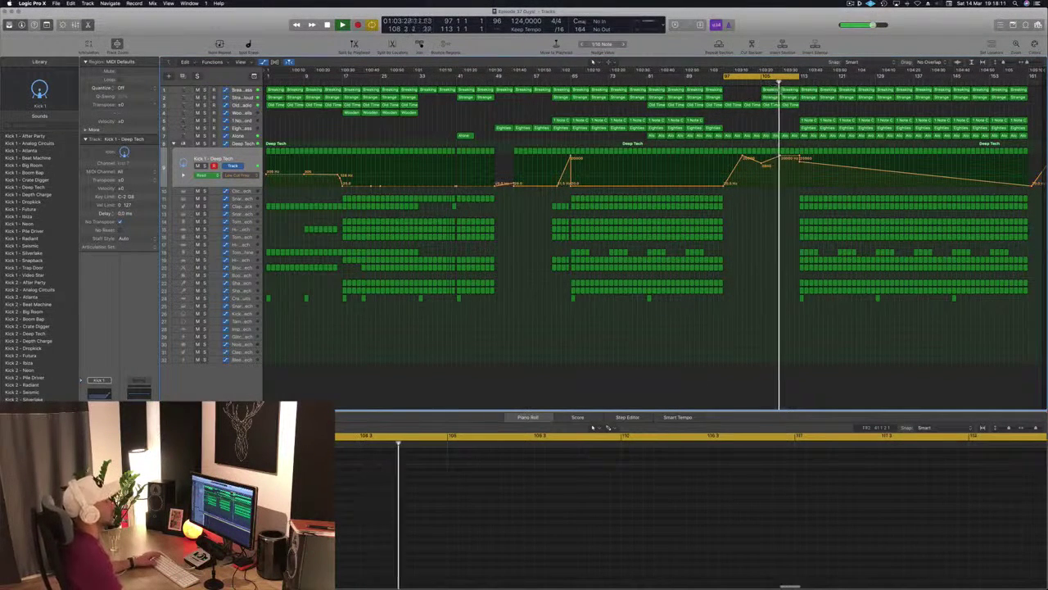
- Delete the 1 Note Chord and Eighties FM Bass regions between bars 113 and 121 and both shaker tracks' regions from bar 113 to 122
{"action": "left_click_drag", "start_coordinate": [794, 117], "coordinate": [829, 129]}
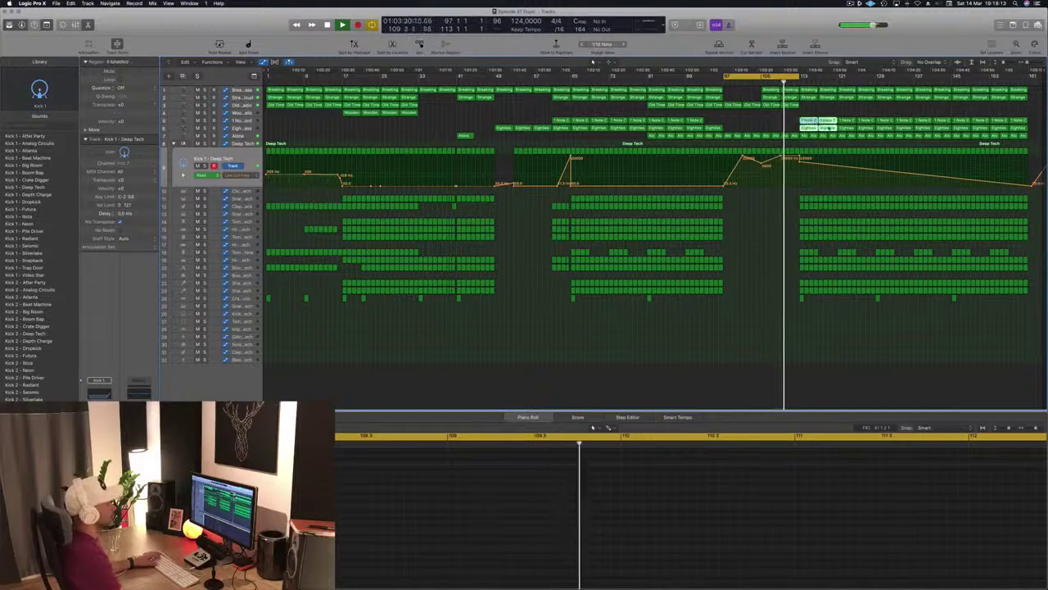
{"action": "key", "text": "Delete"}
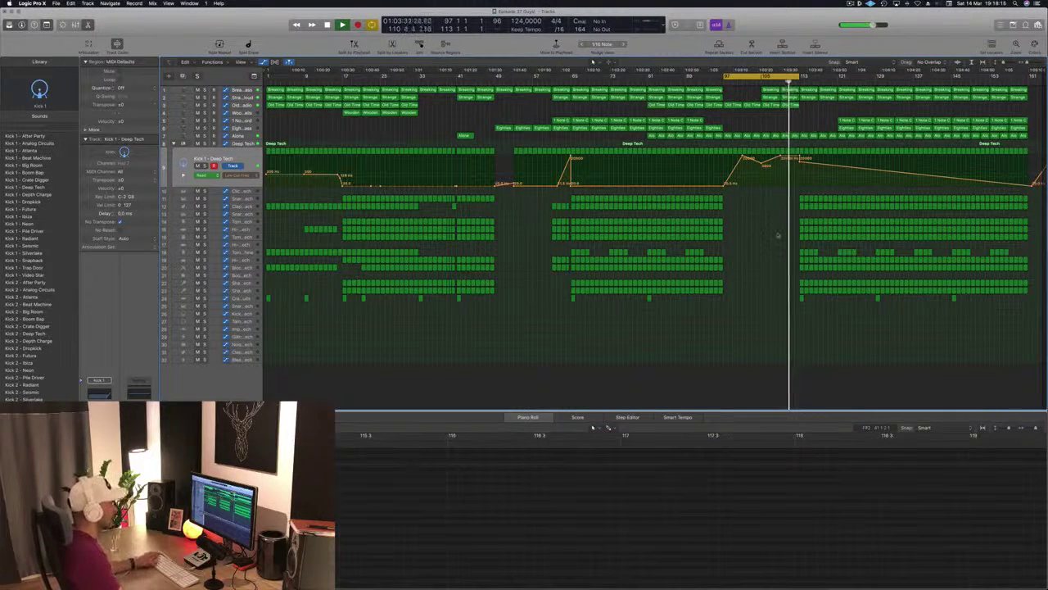
{"action": "left_click", "coordinate": [801, 283]}
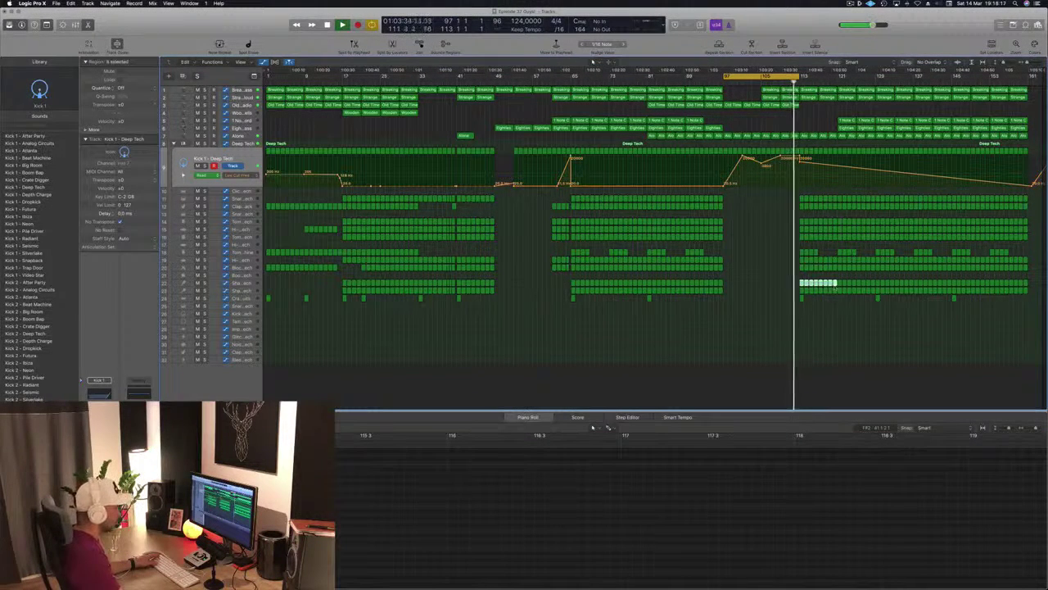
{"action": "left_click_drag", "start_coordinate": [836, 286], "coordinate": [839, 290]}
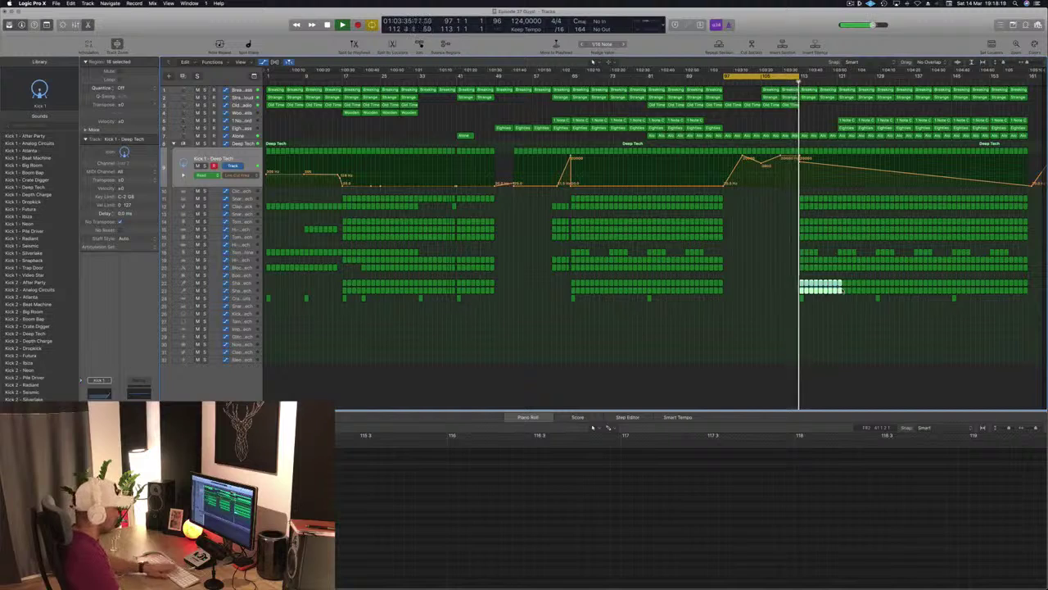
{"action": "key", "text": "Delete"}
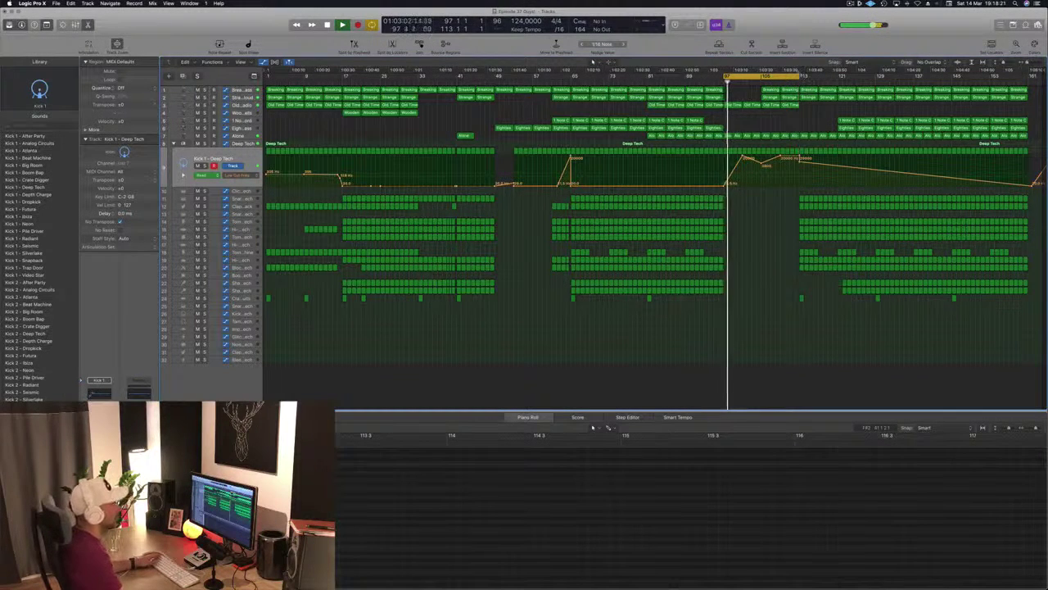
- Extend the cycle range to bar 121 and delete the Clap regions between bars 113 and 121 while replaying the transition
{"action": "left_click_drag", "start_coordinate": [800, 76], "coordinate": [838, 76]}
{"action": "left_click", "coordinate": [791, 82]}
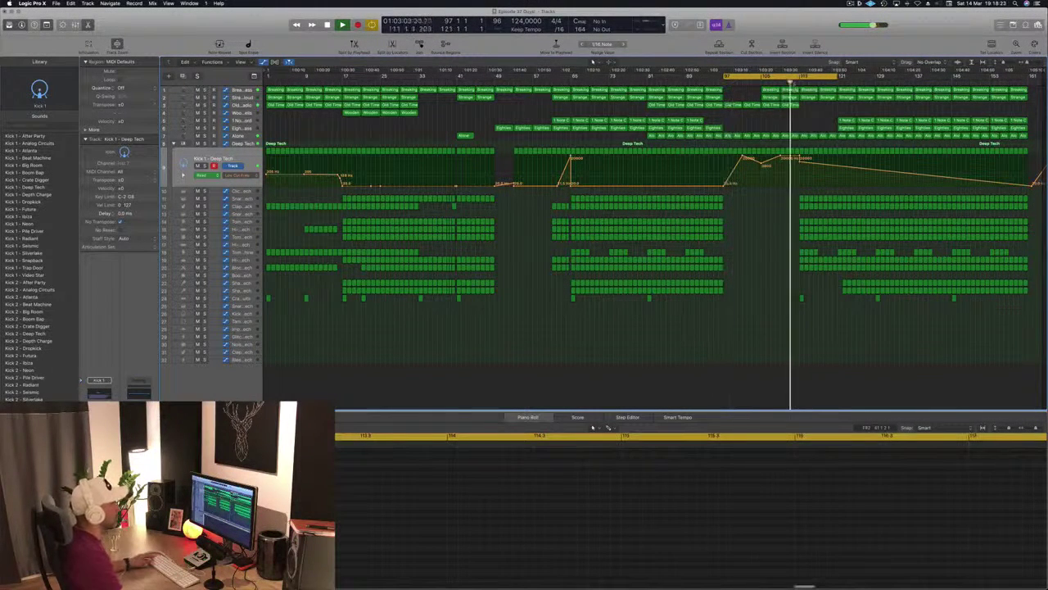
{"action": "key", "text": "super+Right"}
{"action": "key", "text": "super+Right"}
{"action": "key", "text": "super+Right"}
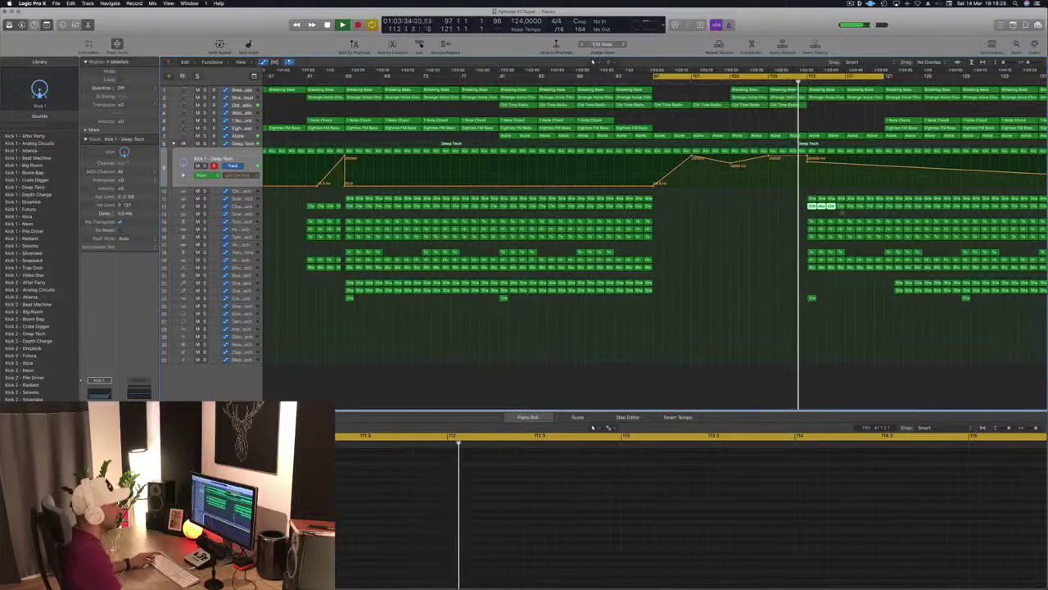
{"action": "left_click_drag", "start_coordinate": [840, 211], "coordinate": [880, 212]}
{"action": "key", "text": "Delete"}
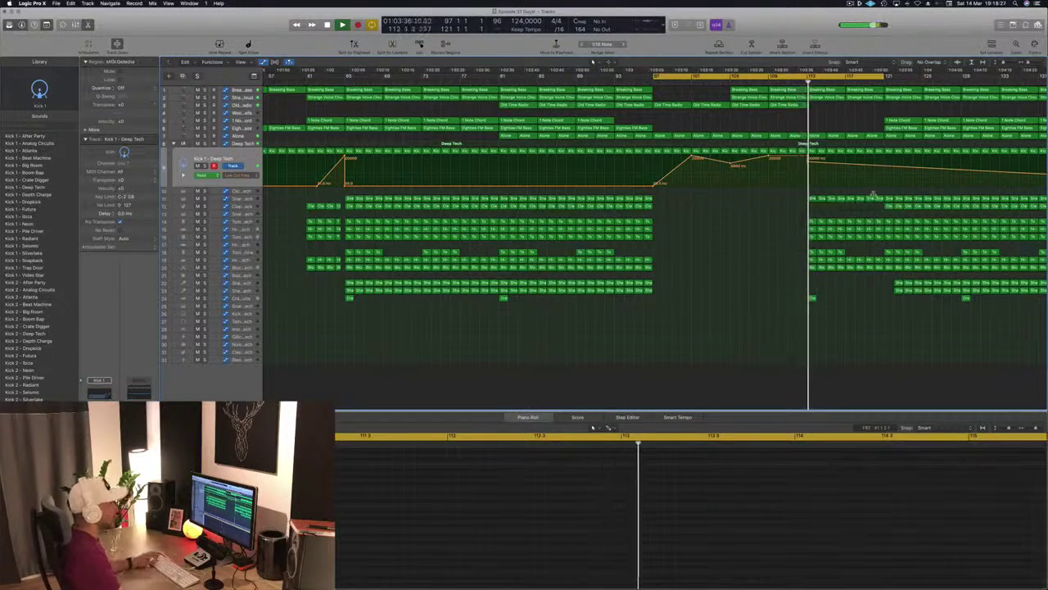
{"action": "key", "text": "super+Left"}
{"action": "key", "text": "super+Left"}
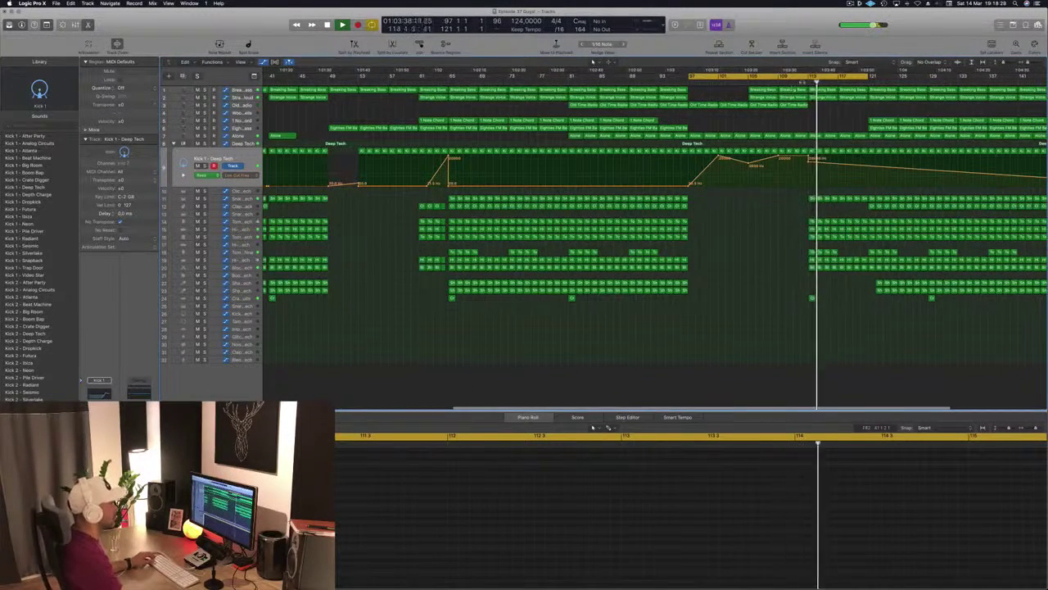
{"action": "left_click", "coordinate": [801, 83]}
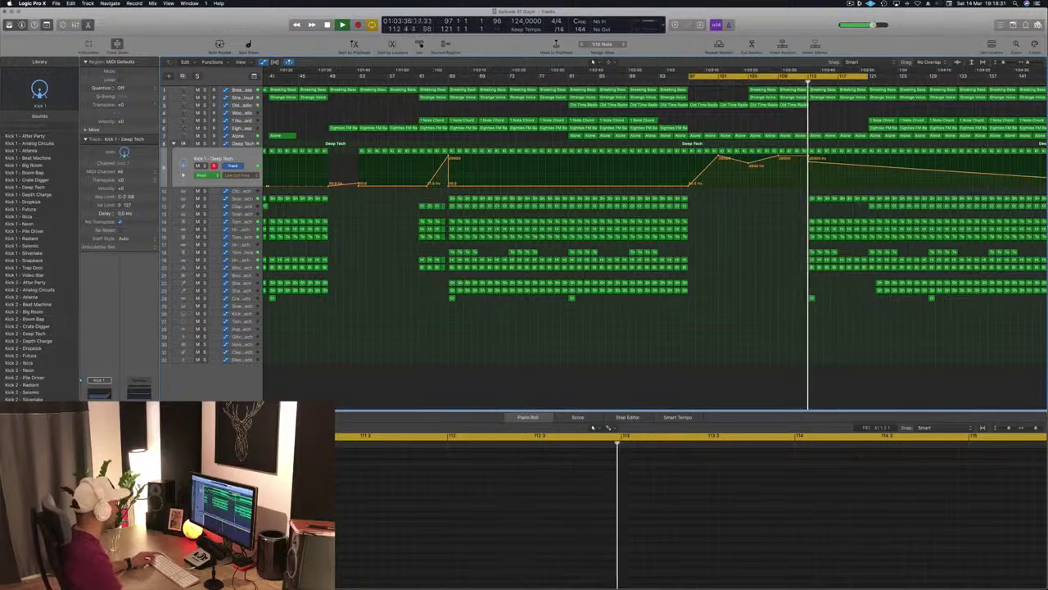
- Shape the Block – Deep Tech low-cut automation to jump up at bar 113 and ramp back down by bar 121
{"action": "left_click", "coordinate": [242, 268]}
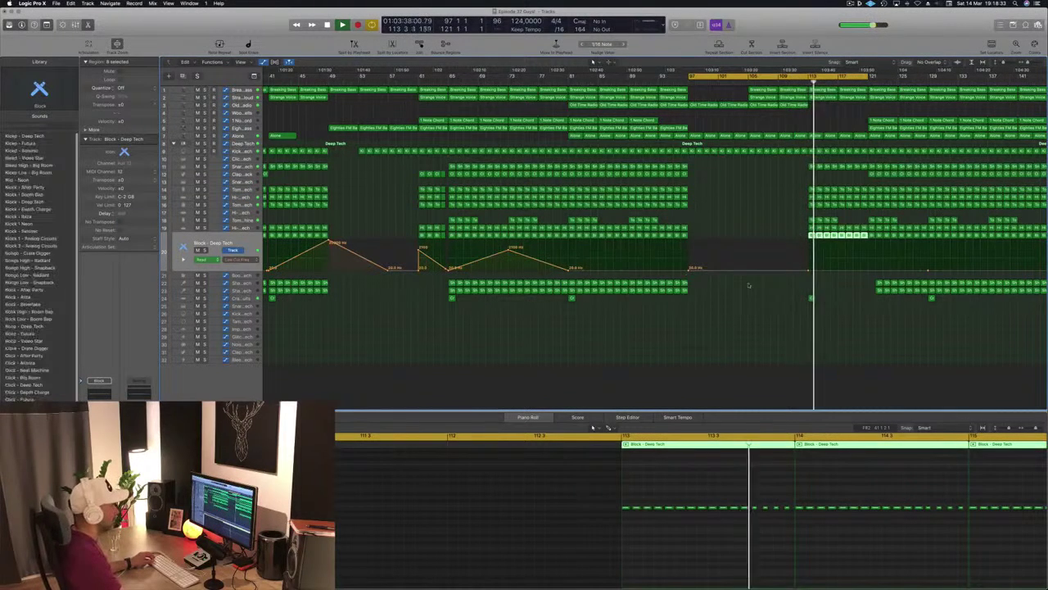
{"action": "left_click", "coordinate": [864, 274]}
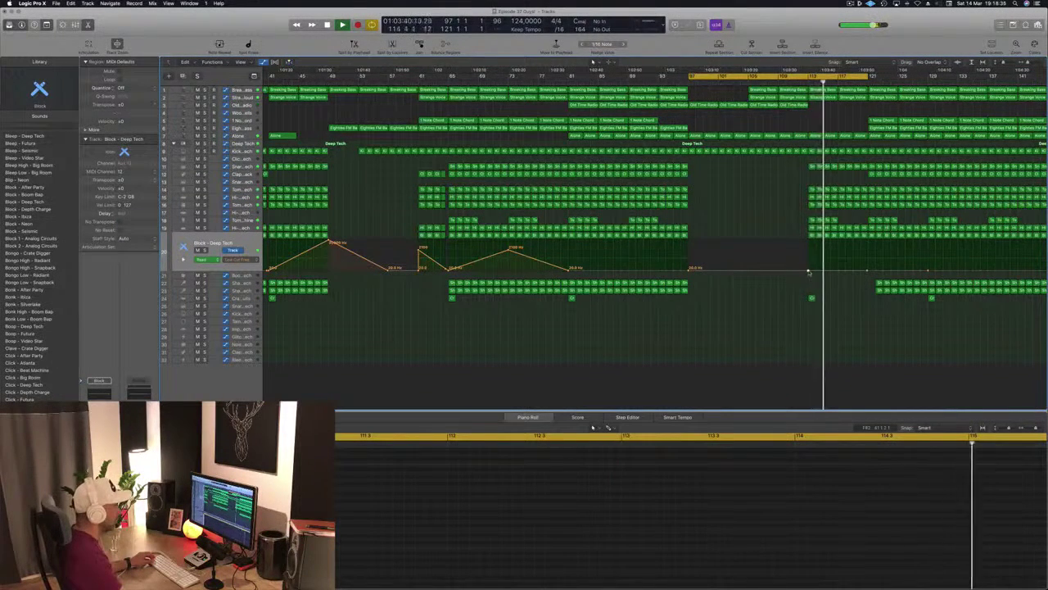
{"action": "left_click_drag", "start_coordinate": [808, 269], "coordinate": [808, 240]}
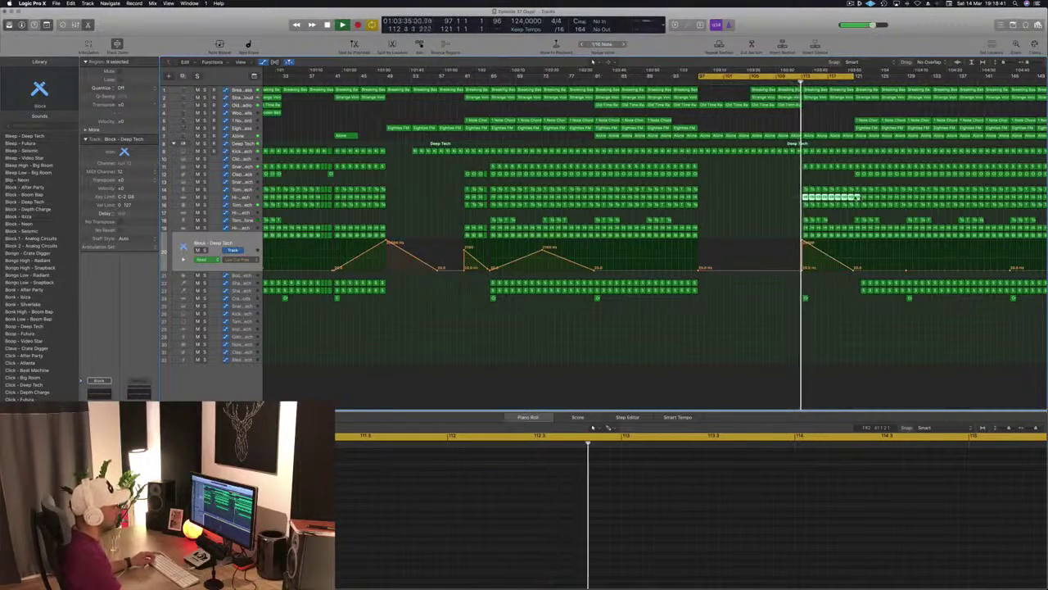
- Delete the hi-hat regions between bars 113 and 121 and copy the four Tom Low – Beat Machine regions from bar 113 to bar 117
{"action": "left_click", "coordinate": [797, 200]}
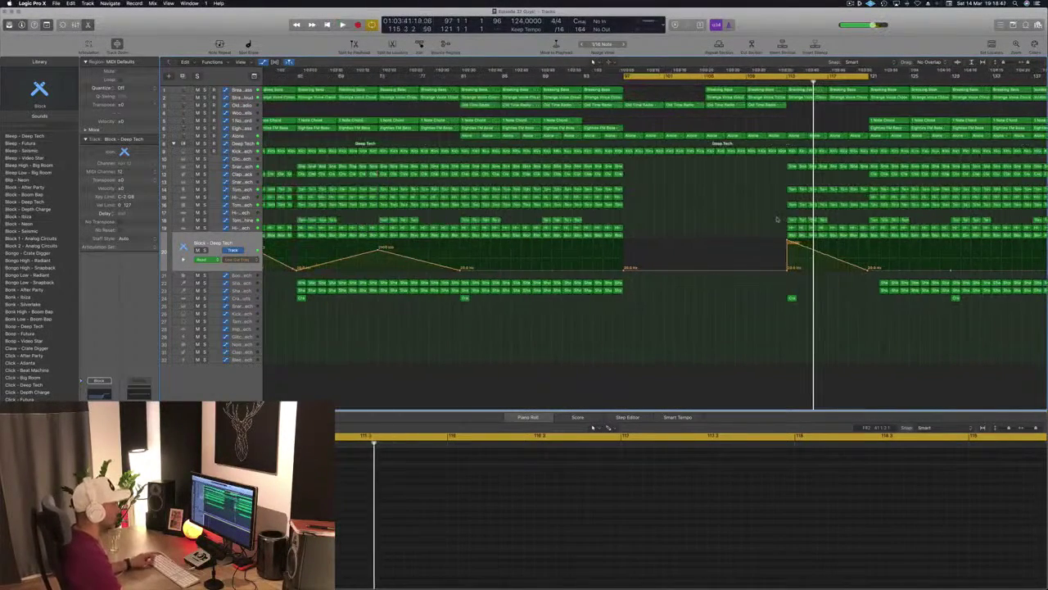
{"action": "left_click_drag", "start_coordinate": [796, 219], "coordinate": [837, 225]}
{"action": "key", "text": "space"}
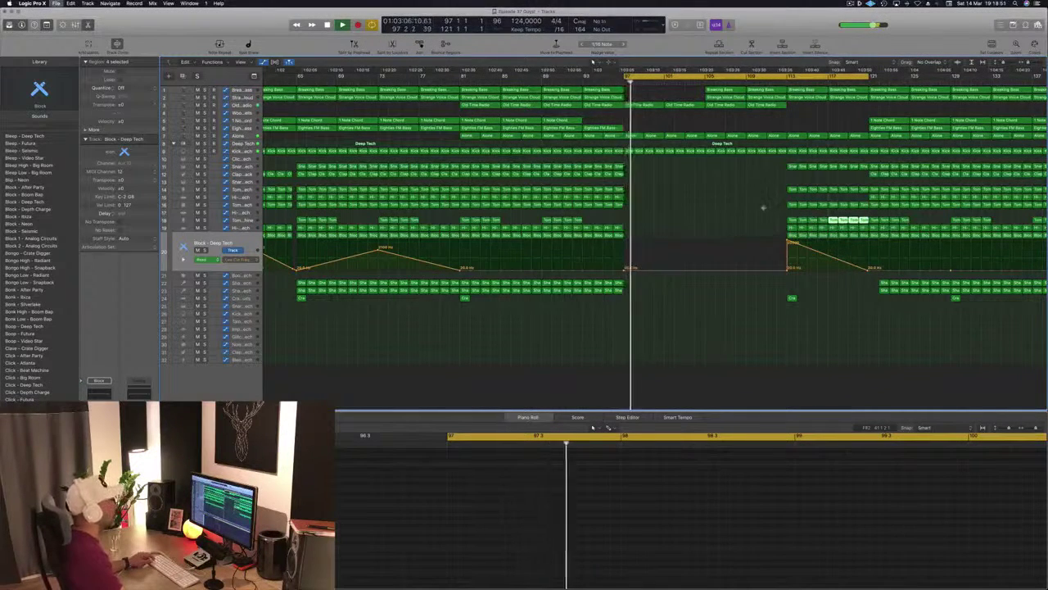
- Copy two Old Time Radio regions into bars 113 to 121
{"action": "key", "text": "super+Left"}
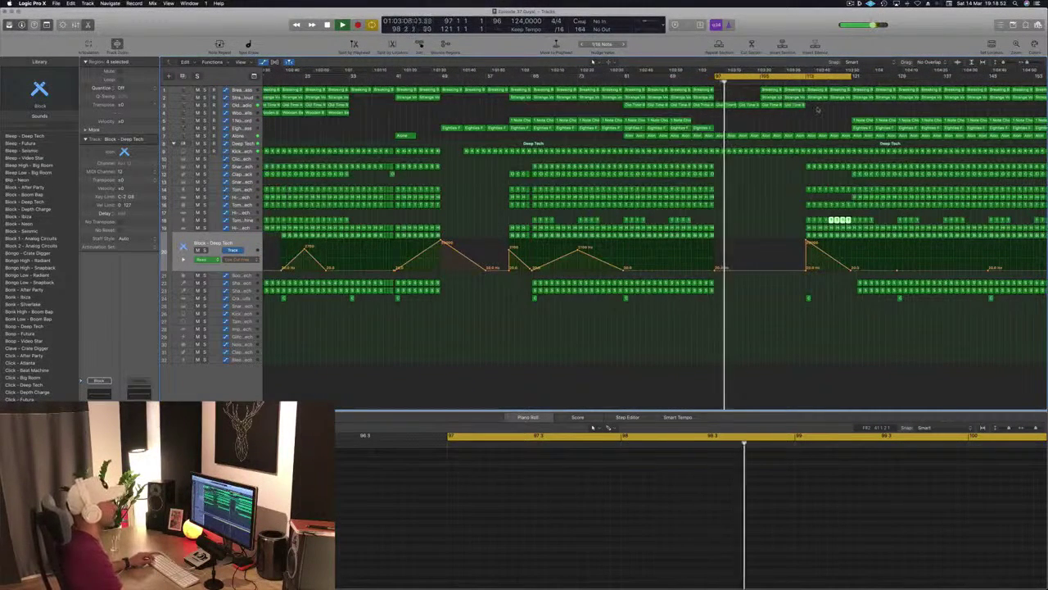
{"action": "mouse_move", "coordinate": [792, 116]}
{"action": "left_mouse_down"}
{"action": "mouse_move", "coordinate": [776, 107]}
{"action": "mouse_move", "coordinate": [789, 121]}
{"action": "left_mouse_up"}
{"action": "key", "text": "super+Left"}
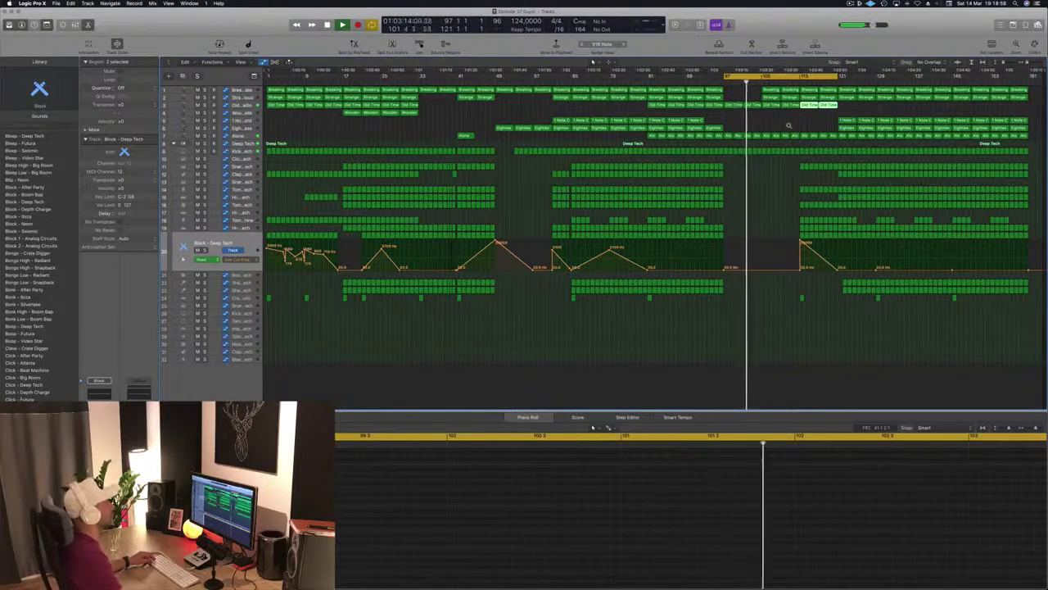
- Restart playback from about bar 81 and save the project
{"action": "left_click", "coordinate": [645, 83]}
{"action": "left_click", "coordinate": [764, 123]}
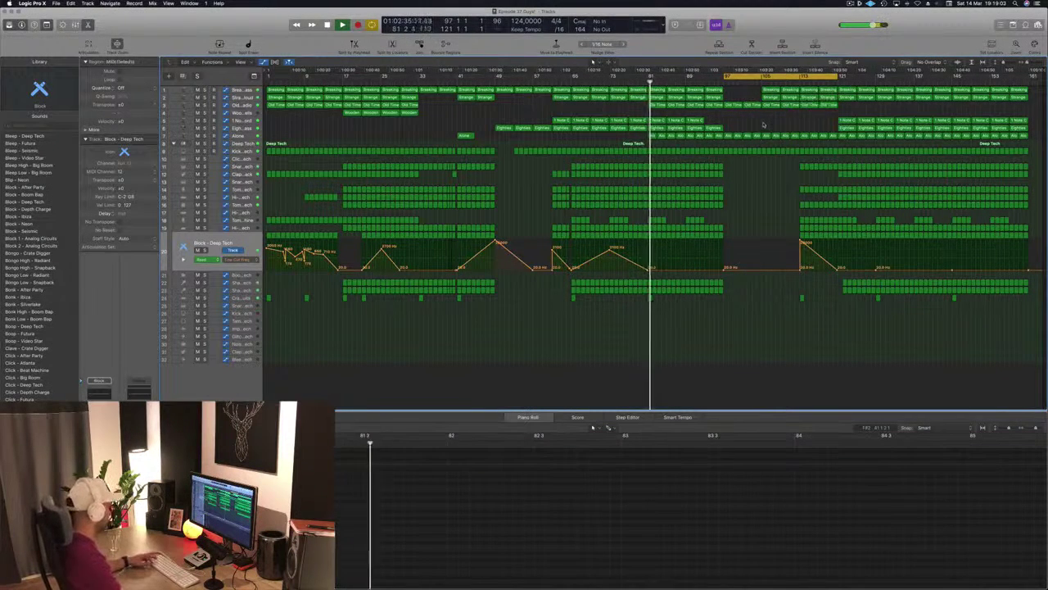
{"action": "key", "text": "super+s"}
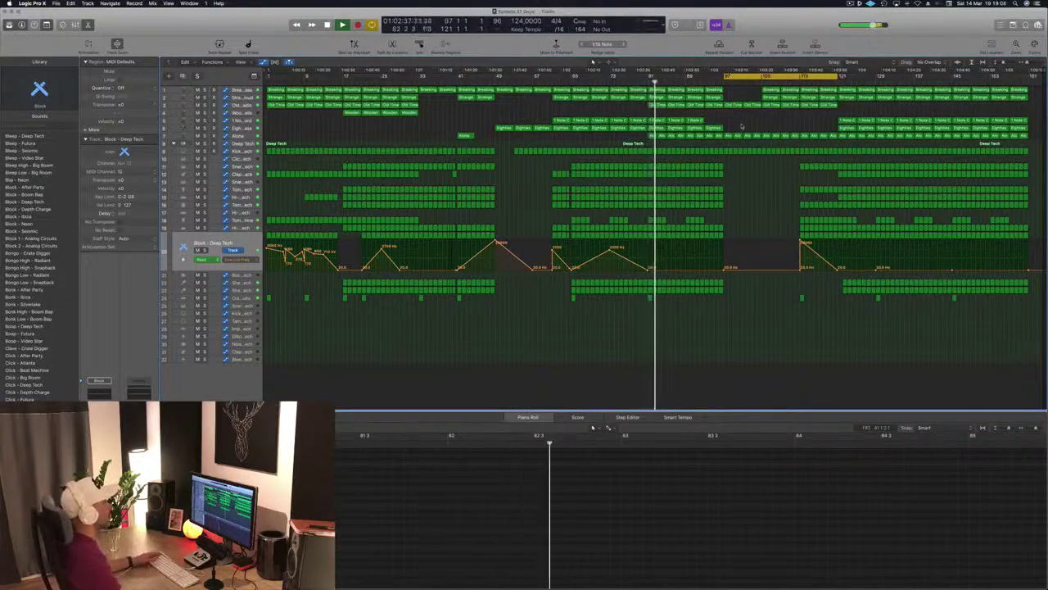
- Delete the two Strange Voice Cloud regions between bars 89 and 97 and replay from just before bar 81
{"action": "left_click_drag", "start_coordinate": [731, 100], "coordinate": [695, 99]}
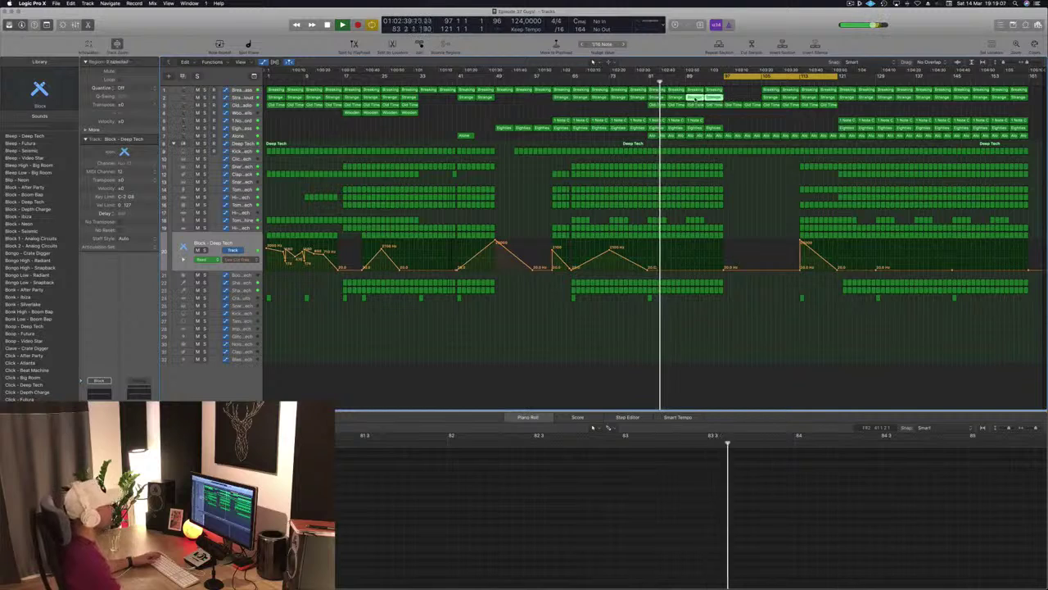
{"action": "key", "text": "Return"}
{"action": "key", "text": "BackSpace"}
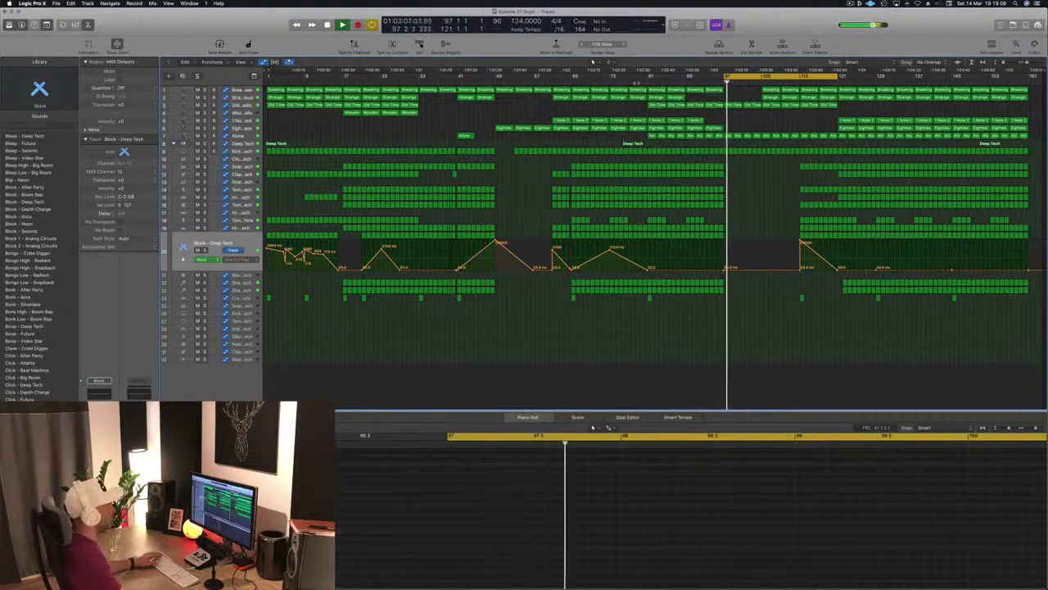
{"action": "left_click", "coordinate": [642, 82]}
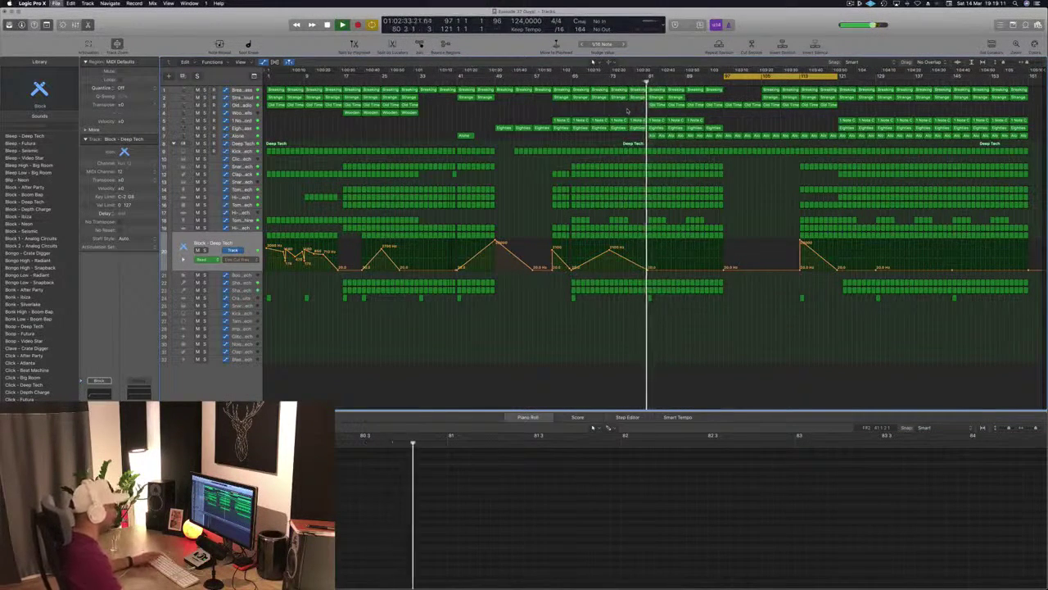
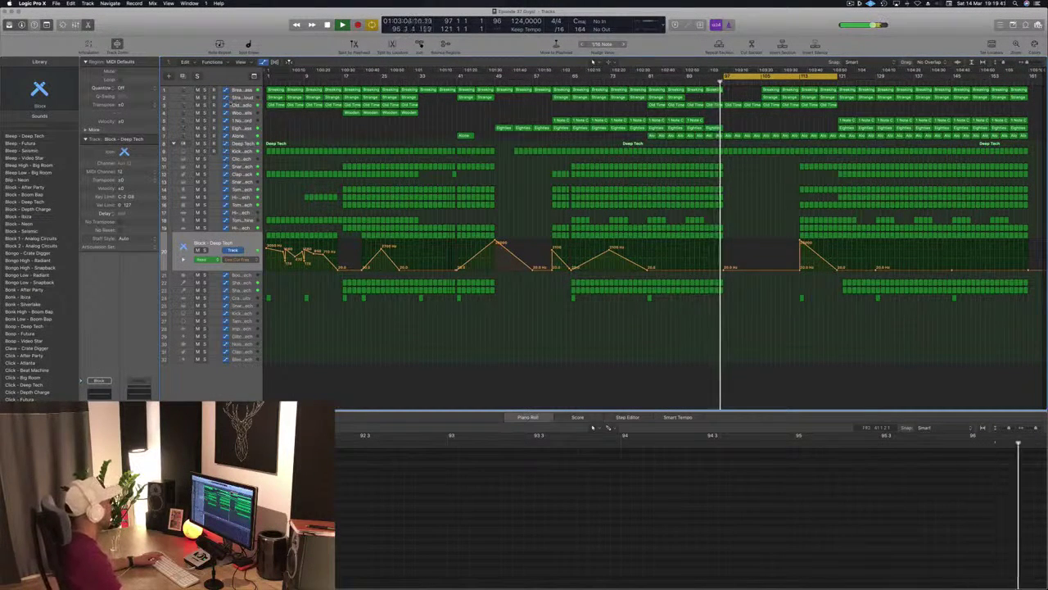
- Hide the track automation and delete the Old Time Radio region between bars 101 and 105
{"action": "left_click", "coordinate": [239, 105]}
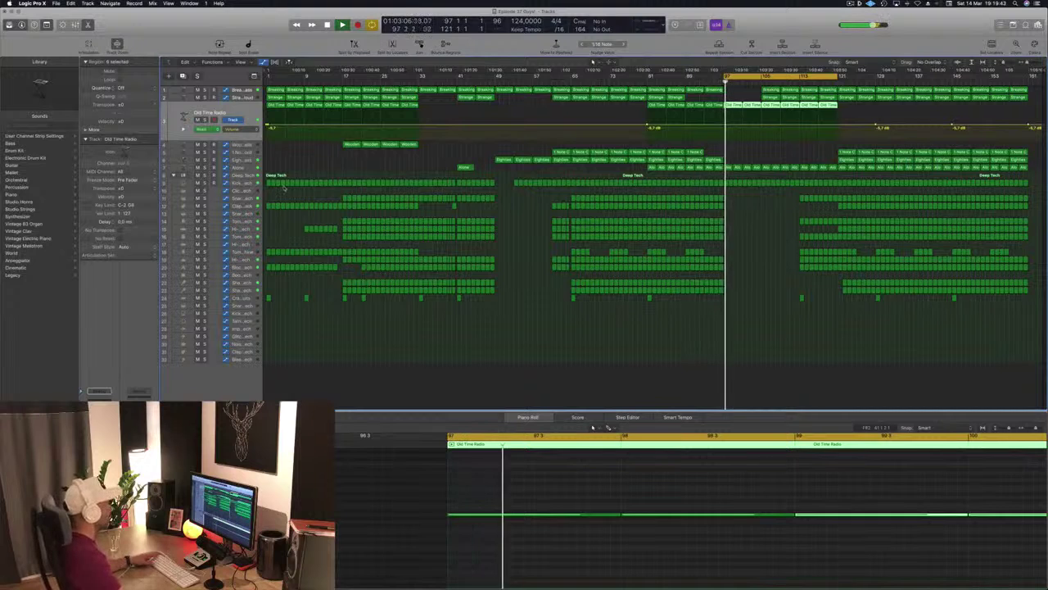
{"action": "key", "text": "a"}
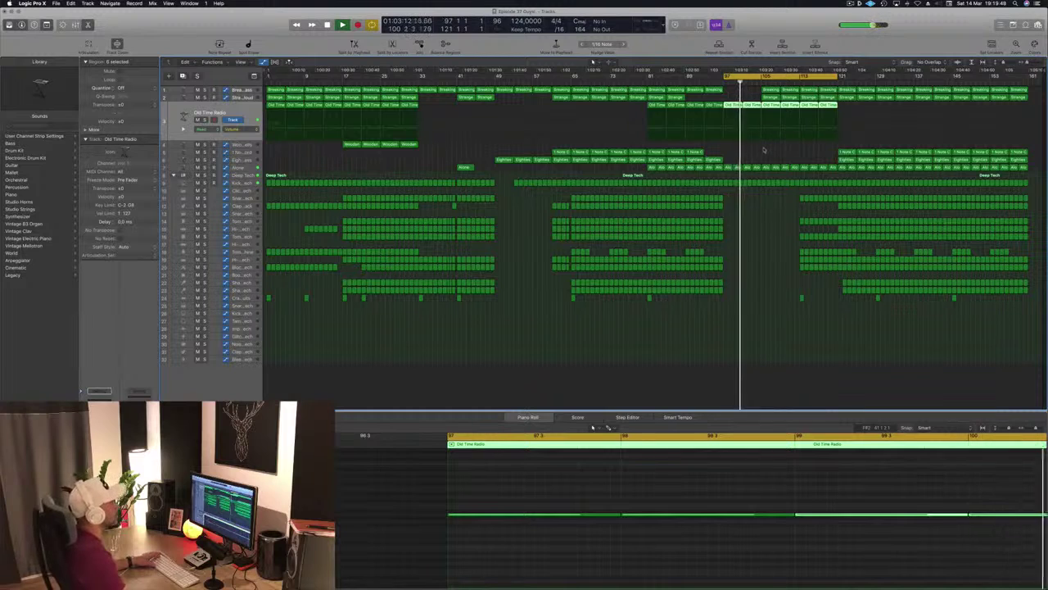
{"action": "left_click", "coordinate": [756, 95]}
{"action": "left_click", "coordinate": [754, 105]}
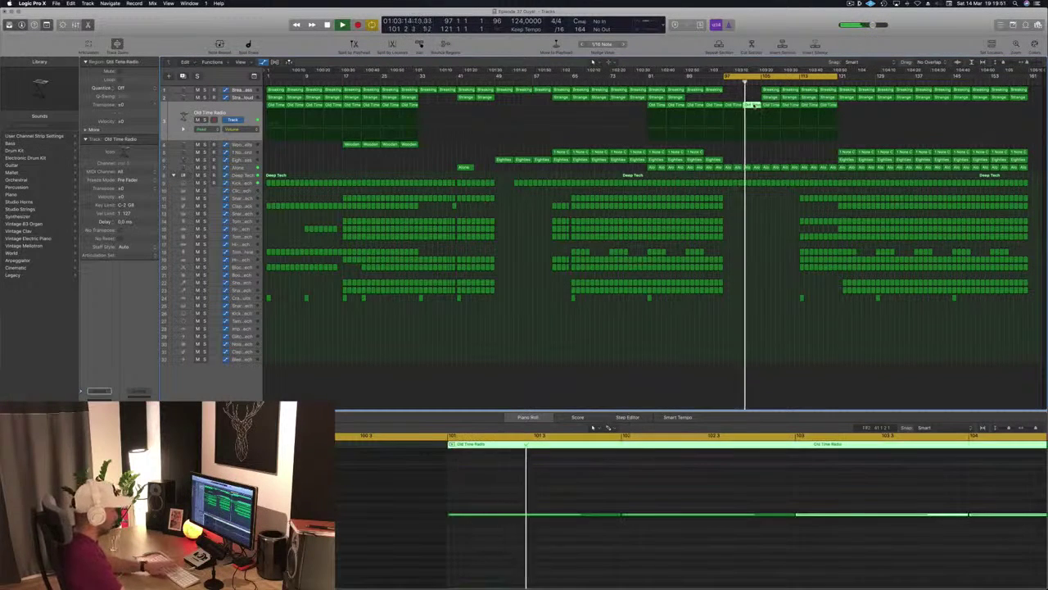
{"action": "key", "text": "Delete"}
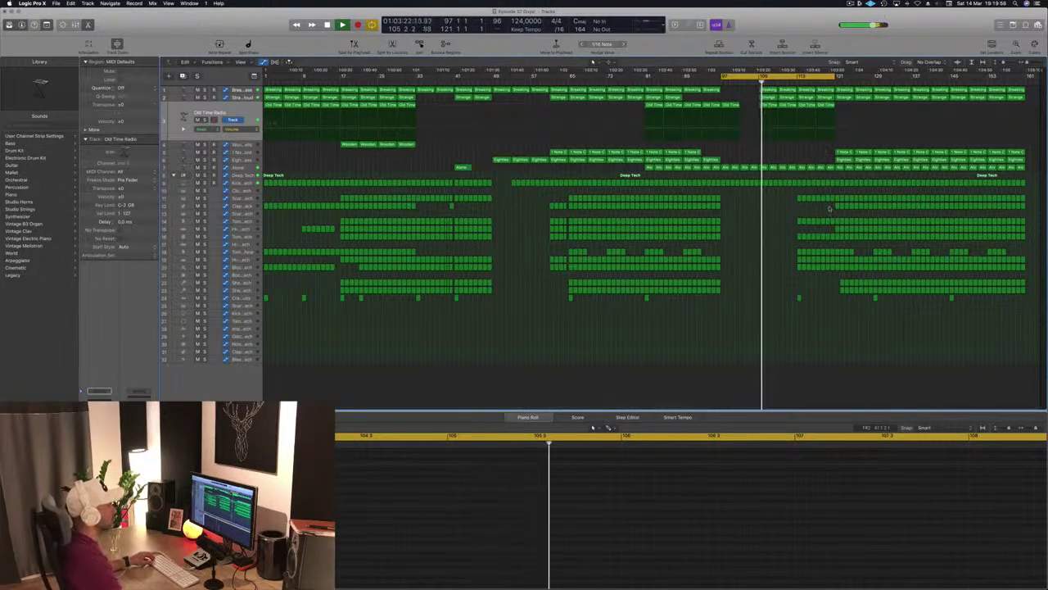
- Delete the Clap and hi-hat regions between bars 121 and 129
{"action": "left_click_drag", "start_coordinate": [831, 210], "coordinate": [861, 209]}
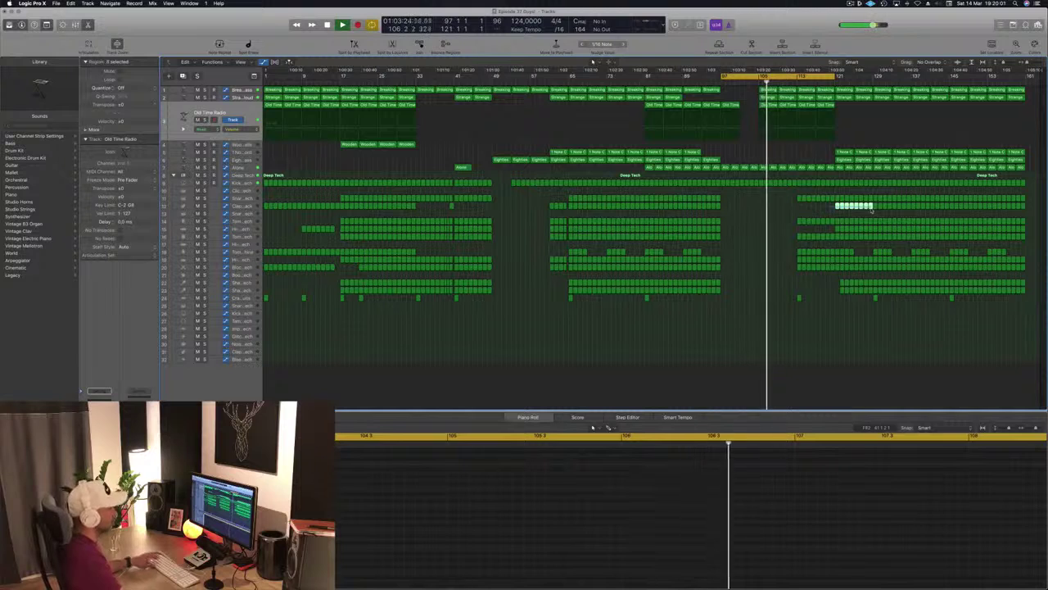
{"action": "key", "text": "Delete"}
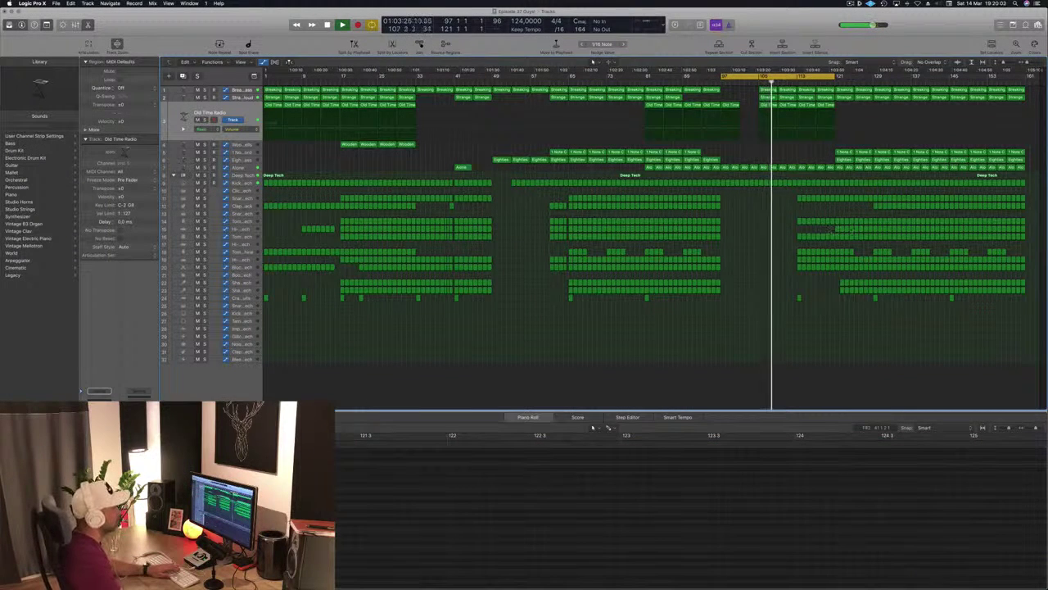
{"action": "key", "text": "Delete"}
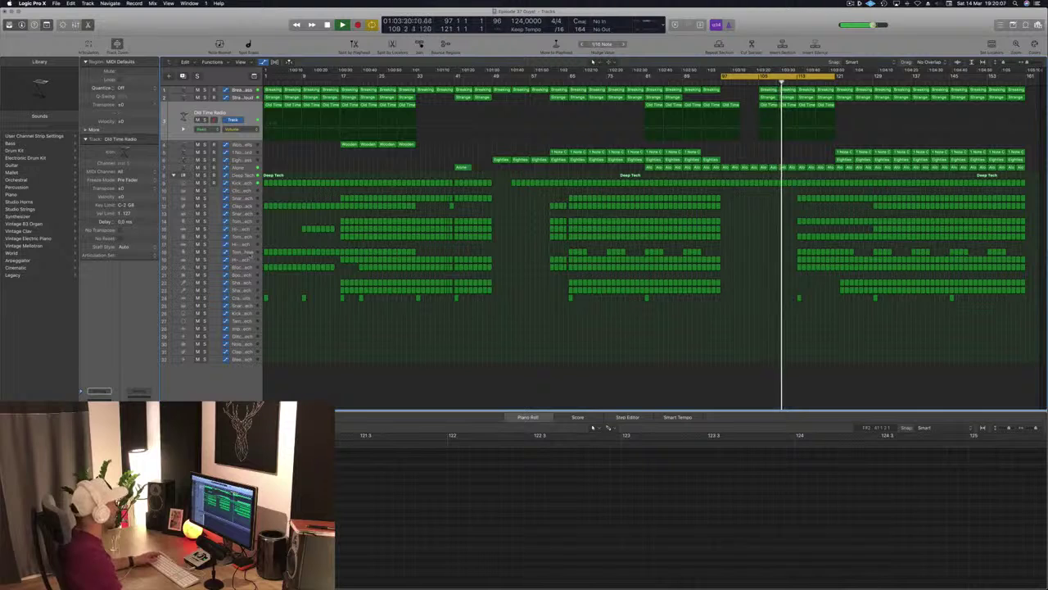
- Delete the Snare 1 regions between bars 113 and 121, keeping the snare from bar 121 onward
{"action": "left_click", "coordinate": [249, 255]}
{"action": "left_click", "coordinate": [764, 244]}
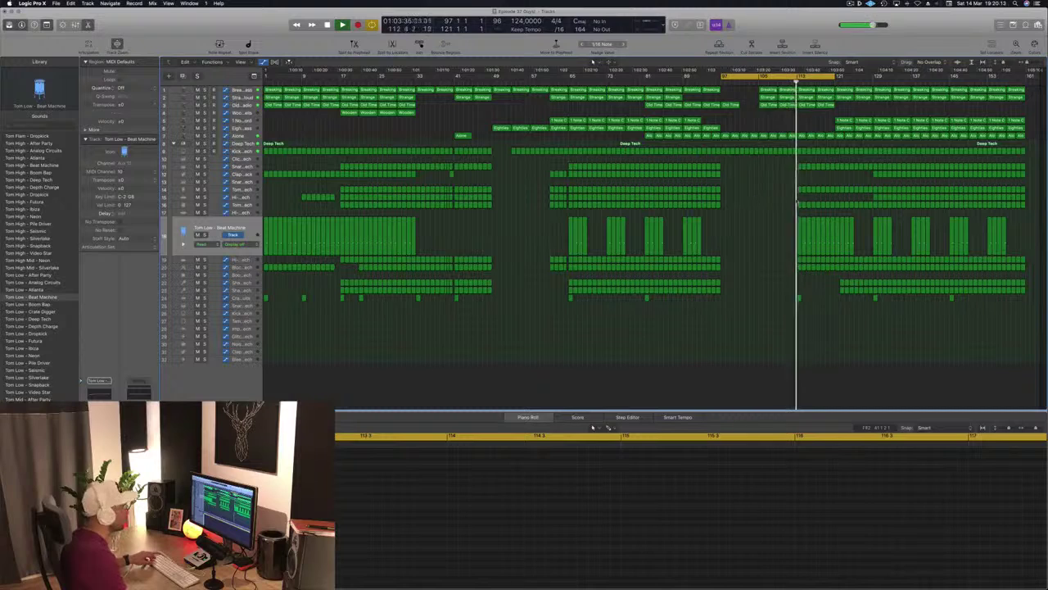
{"action": "key", "text": "super+Right"}
{"action": "key", "text": "super+Right"}
{"action": "key", "text": "super+Right"}
{"action": "key", "text": "super+Right"}
{"action": "key", "text": "super+Right"}
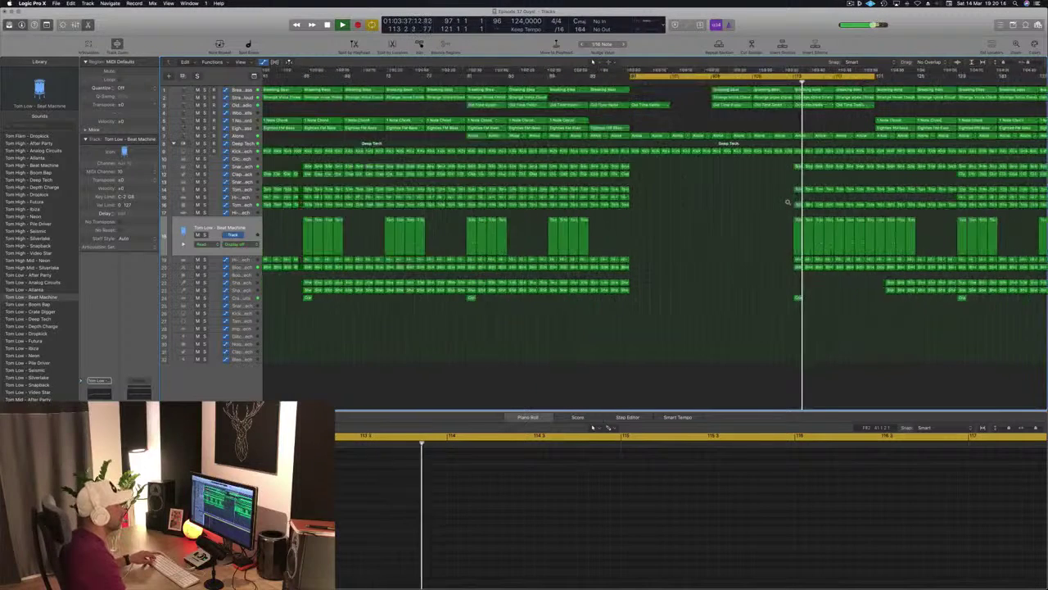
{"action": "key", "text": "super+Left"}
{"action": "key", "text": "super+Left"}
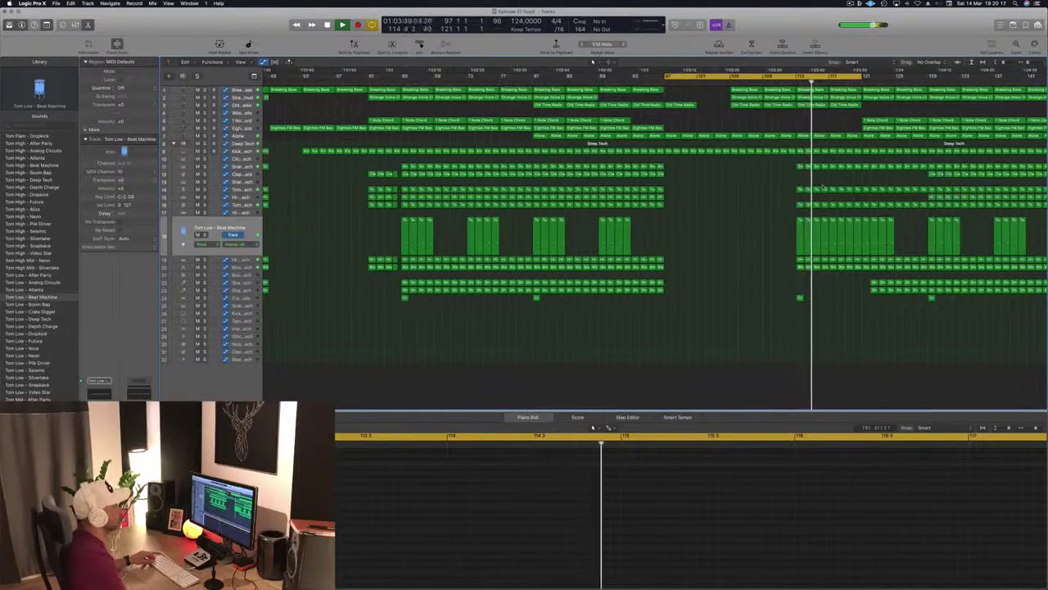
{"action": "key", "text": "super+Right"}
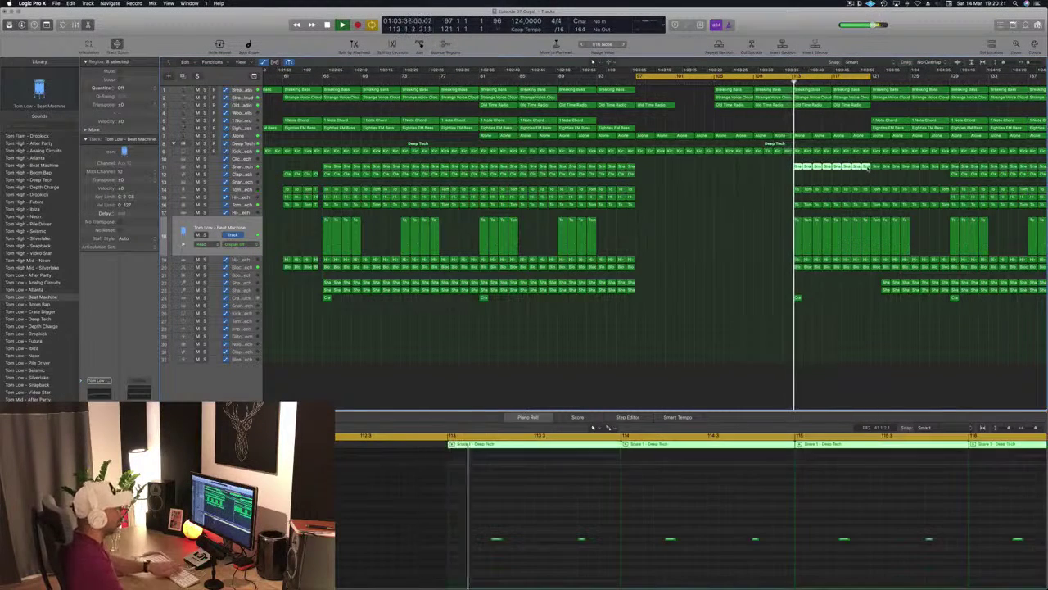
{"action": "key", "text": "Delete"}
{"action": "key", "text": "super+Left"}
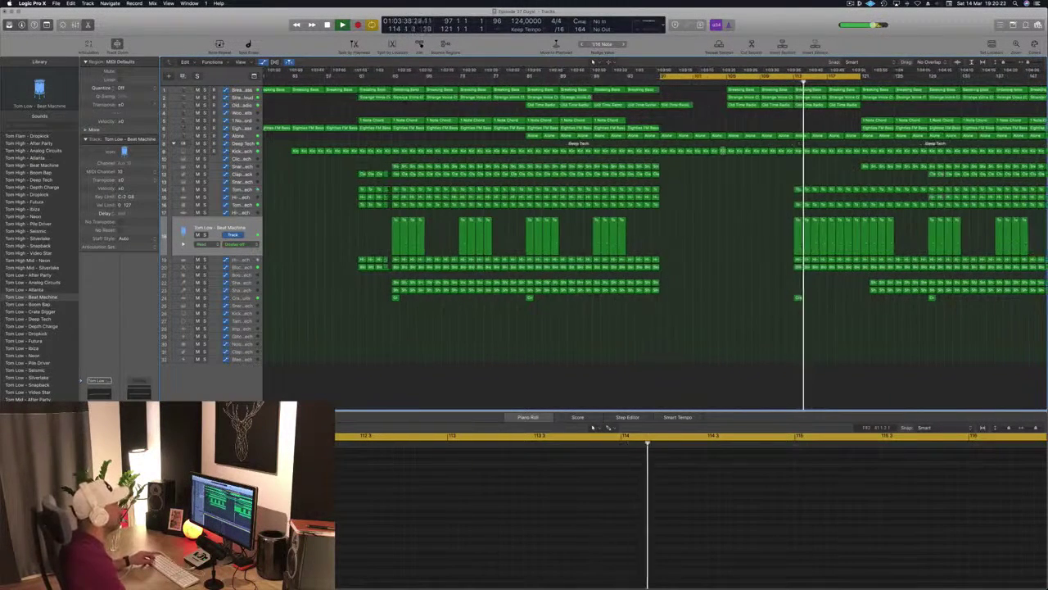
- Reshape the Kick 1 low-cut frequency automation to fall steadily from bar 113 to 20 Hz at bar 121, replaying from about bar 113
{"action": "left_click", "coordinate": [241, 150]}
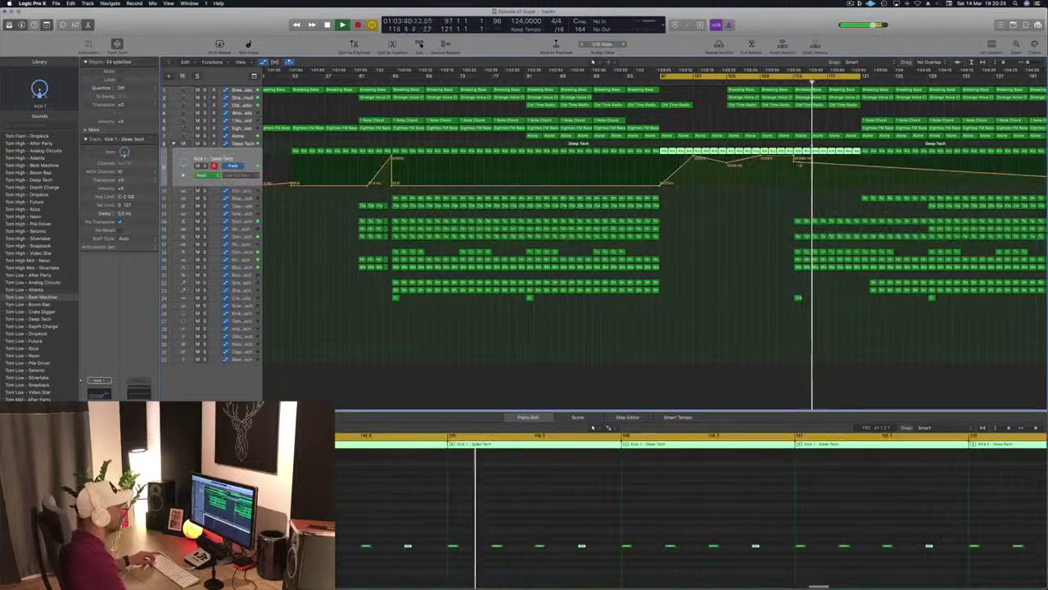
{"action": "left_click_drag", "start_coordinate": [793, 159], "coordinate": [861, 184]}
{"action": "scroll", "coordinate": [869, 190], "scroll_direction": "down", "scroll_amount": 5}
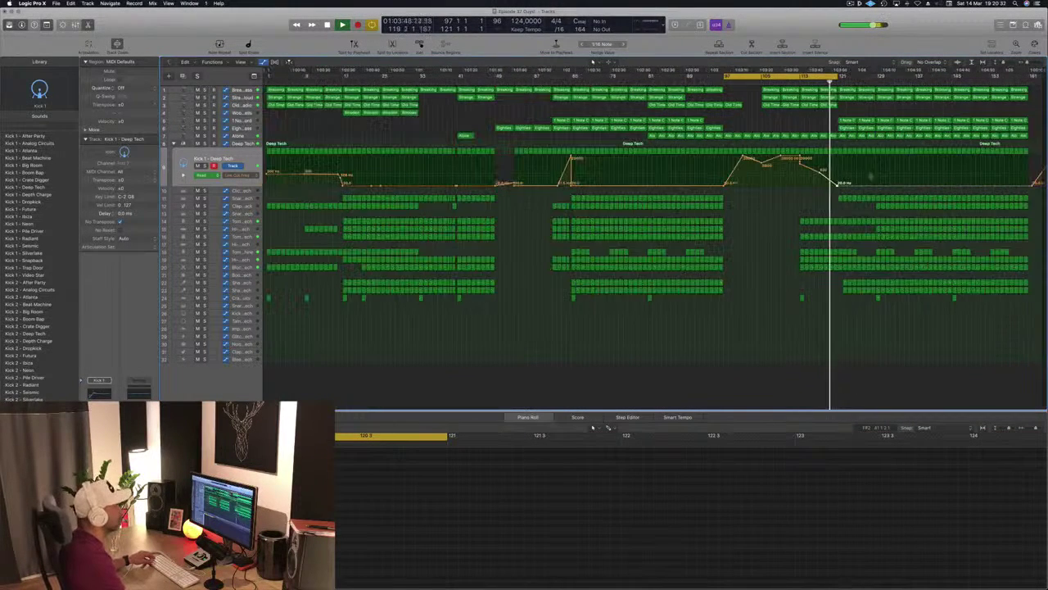
{"action": "left_click", "coordinate": [795, 82]}
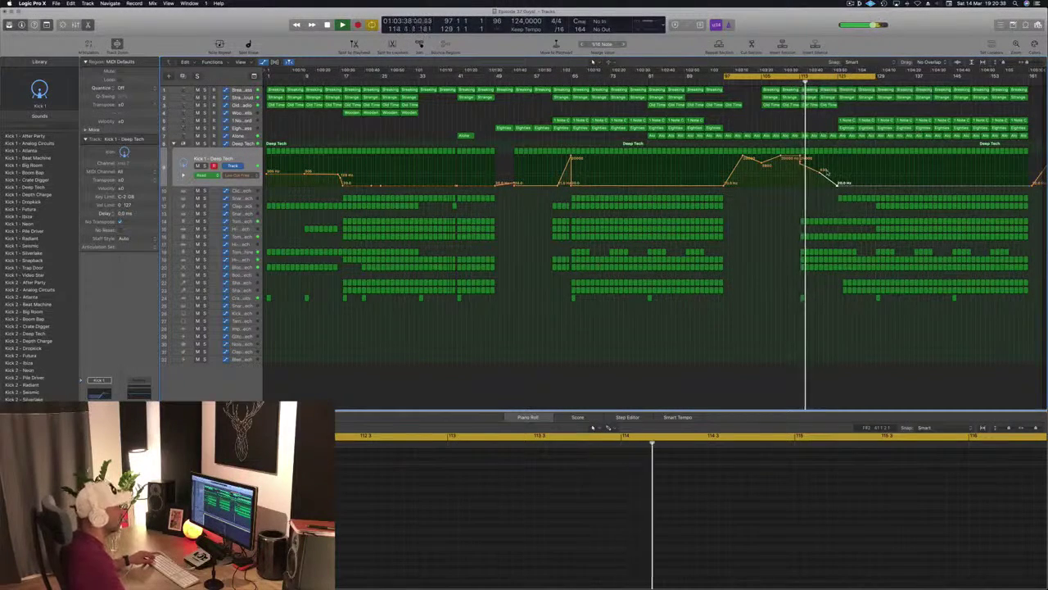
{"action": "scroll", "coordinate": [864, 208], "scroll_direction": "up", "scroll_amount": 5}
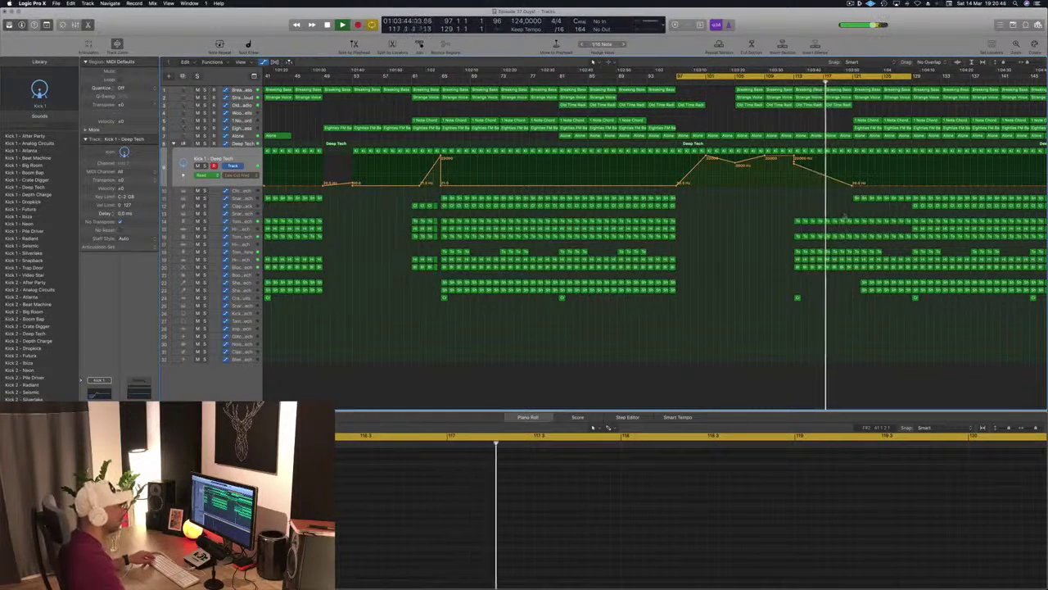
- Raise the Block track's low-cut automation at bar 121 and let the sweep reach its minimum at bar 129
{"action": "key", "text": "super+Left"}
{"action": "key", "text": "super+Right"}
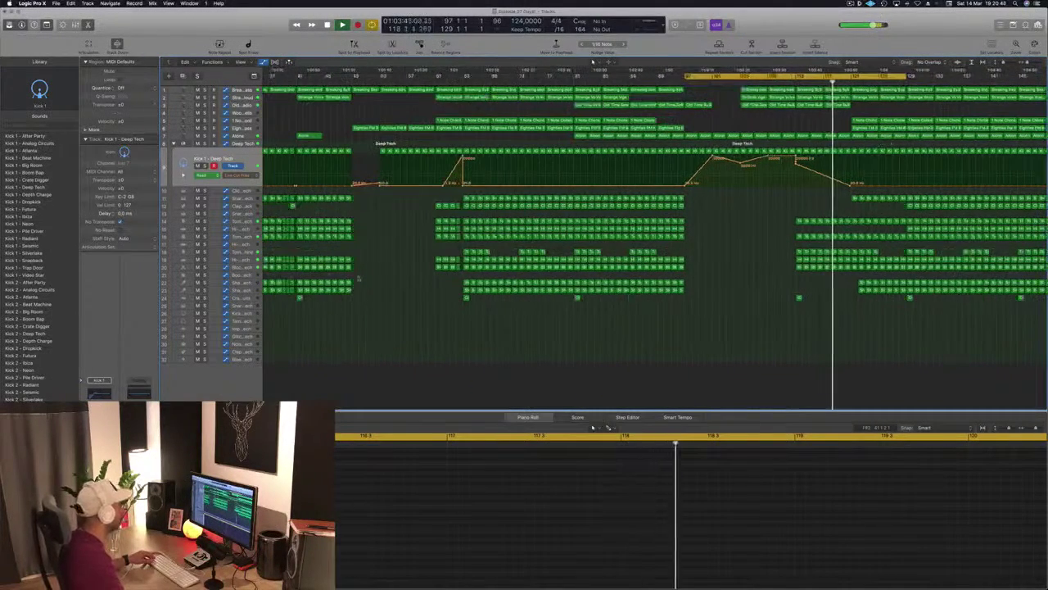
{"action": "left_click", "coordinate": [750, 265]}
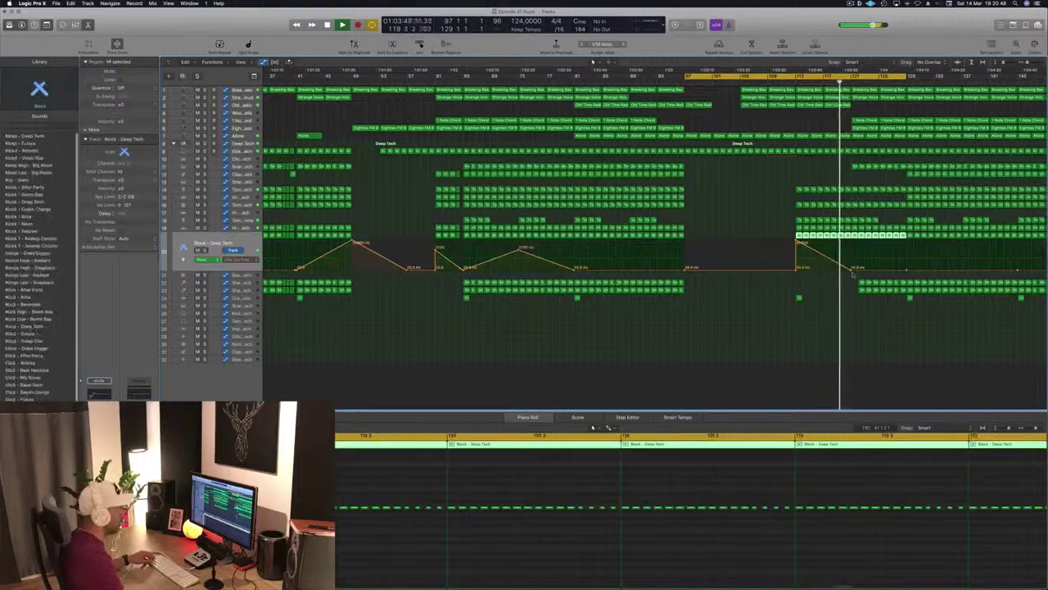
{"action": "left_click_drag", "start_coordinate": [850, 270], "coordinate": [852, 250]}
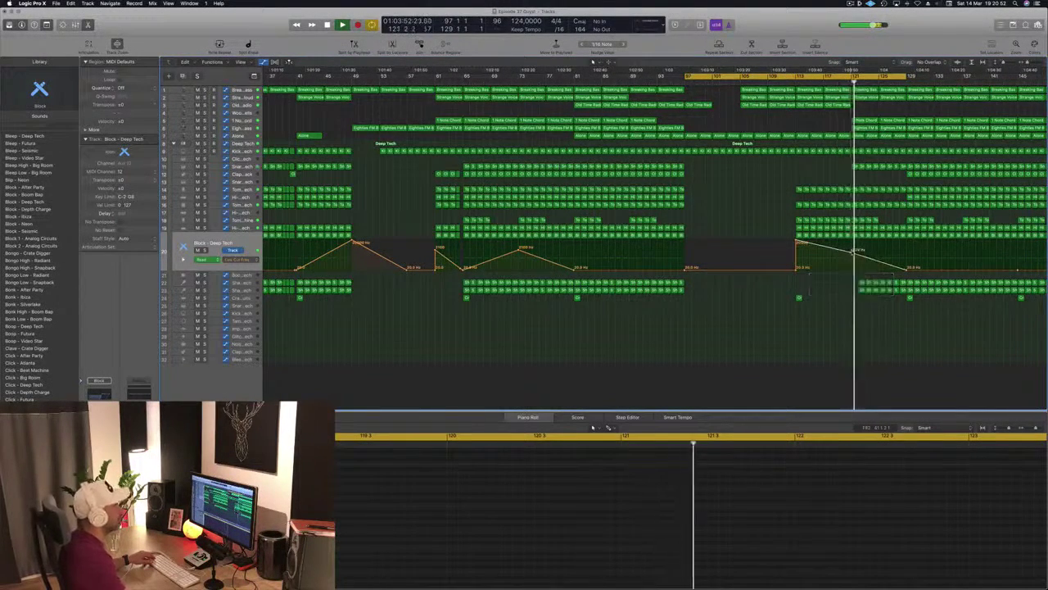
- Delete the 1 Note Chord and Eighties FM Bass regions between bars 121 and 129
{"action": "key", "text": "super+Left"}
{"action": "left_click_drag", "start_coordinate": [837, 120], "coordinate": [868, 129]}
{"action": "key", "text": "Delete"}
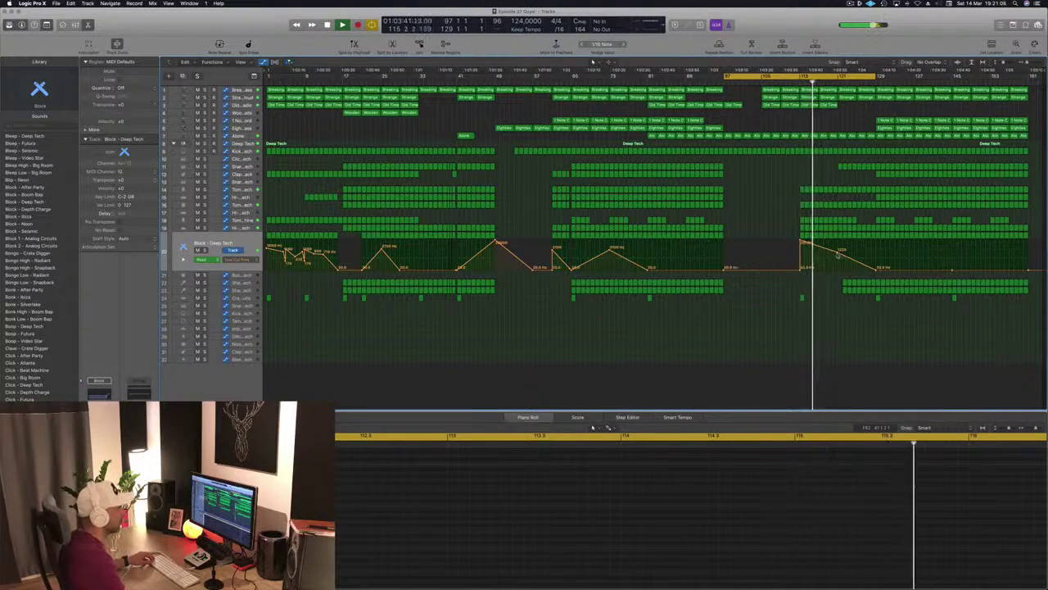
- Hold the Block low-cut automation nearly level from 1220 Hz at bar 121, with a sharp drop at bar 129
{"action": "left_click", "coordinate": [841, 253]}
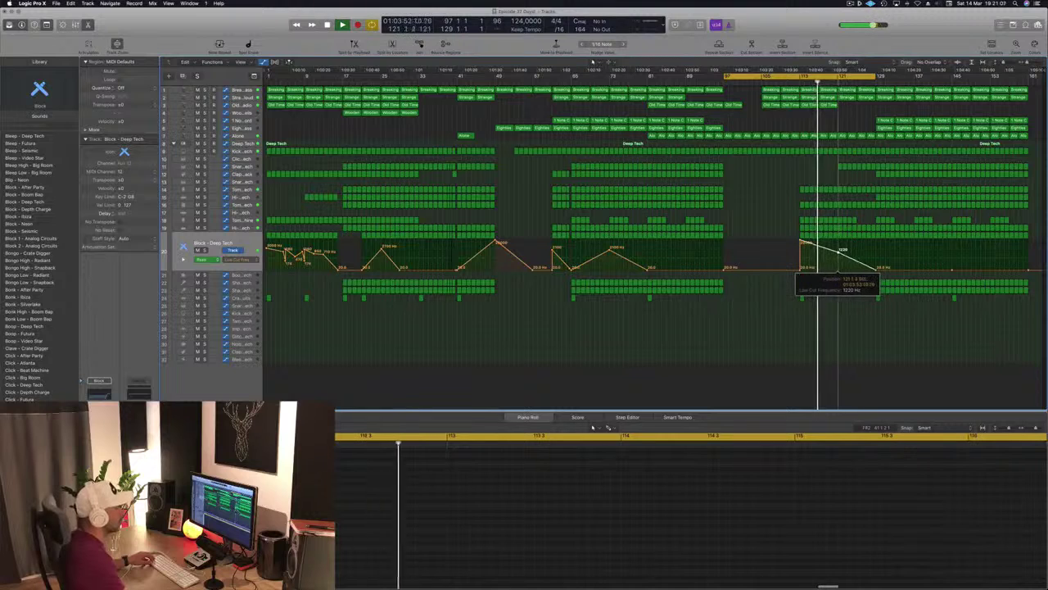
{"action": "left_click_drag", "start_coordinate": [841, 252], "coordinate": [874, 253]}
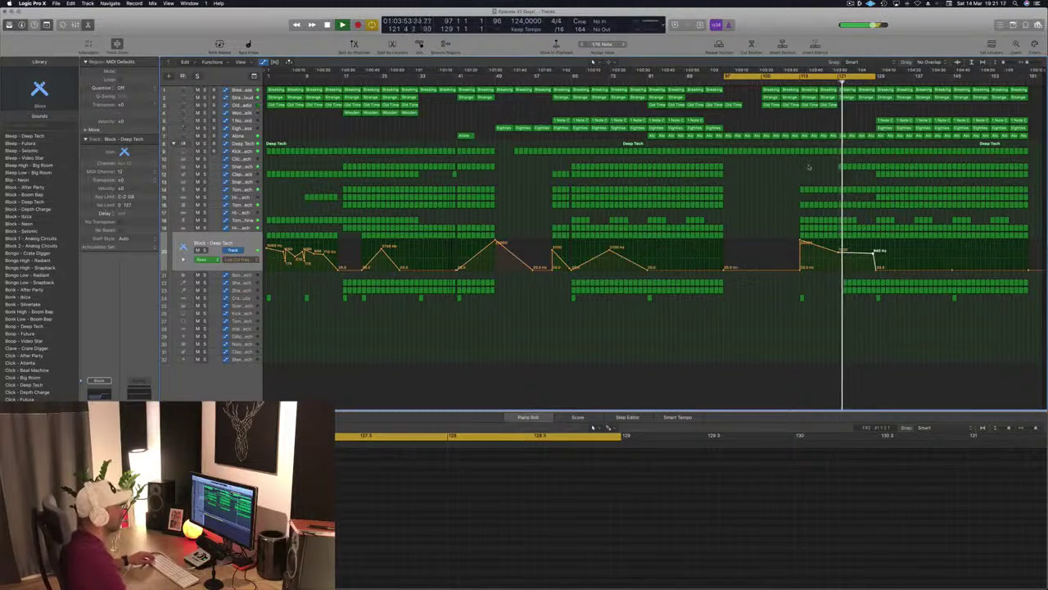
- Fill the missing bar 121 on the two shaker tracks so their regions start exactly at bar 121
{"action": "left_click", "coordinate": [834, 106]}
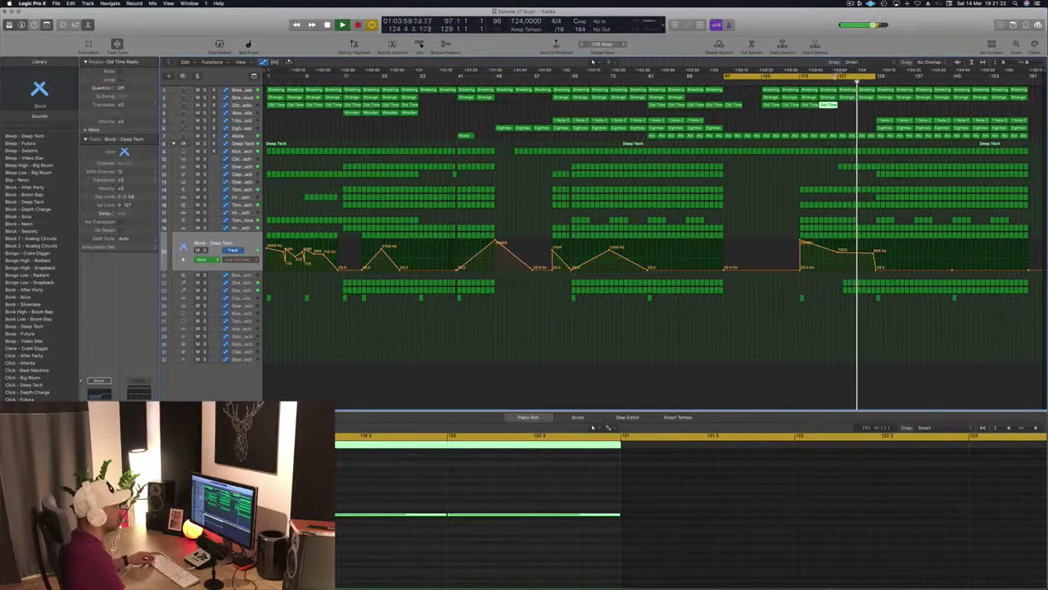
{"action": "key", "text": "super+Right"}
{"action": "key", "text": "super+Right"}
{"action": "key", "text": "super+Right"}
{"action": "key", "text": "super+Right"}
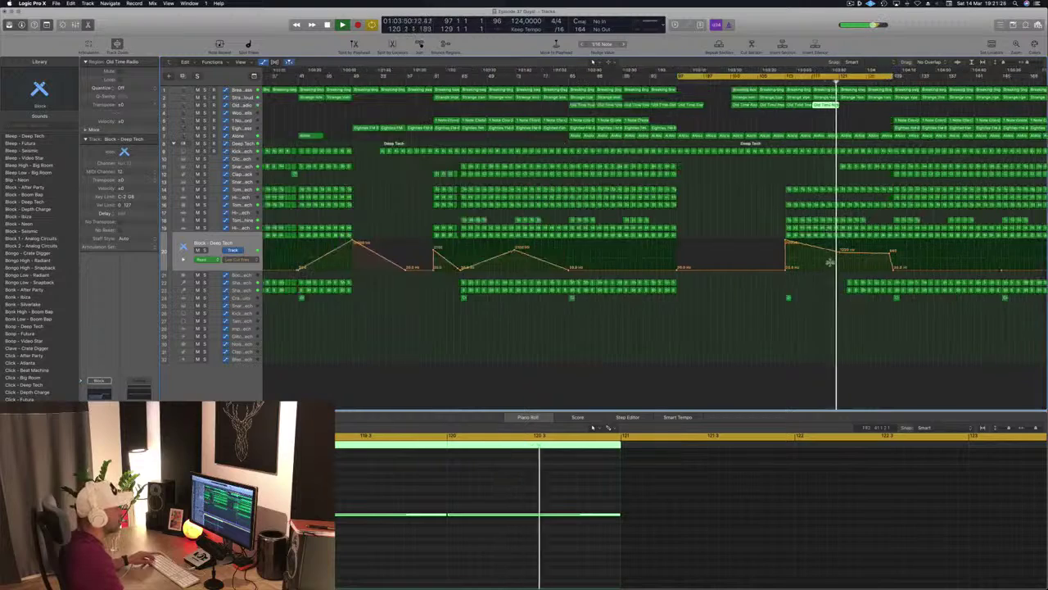
{"action": "mouse_move", "coordinate": [849, 280]}
{"action": "left_mouse_down"}
{"action": "mouse_move", "coordinate": [866, 289]}
{"action": "mouse_move", "coordinate": [841, 289]}
{"action": "left_mouse_up"}
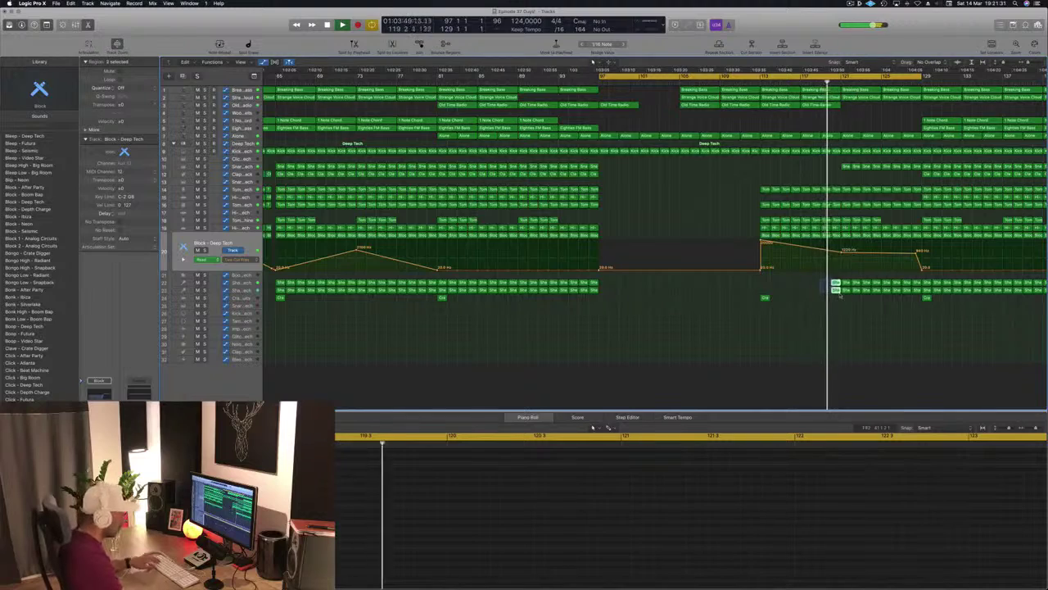
{"action": "left_click", "coordinate": [838, 292]}
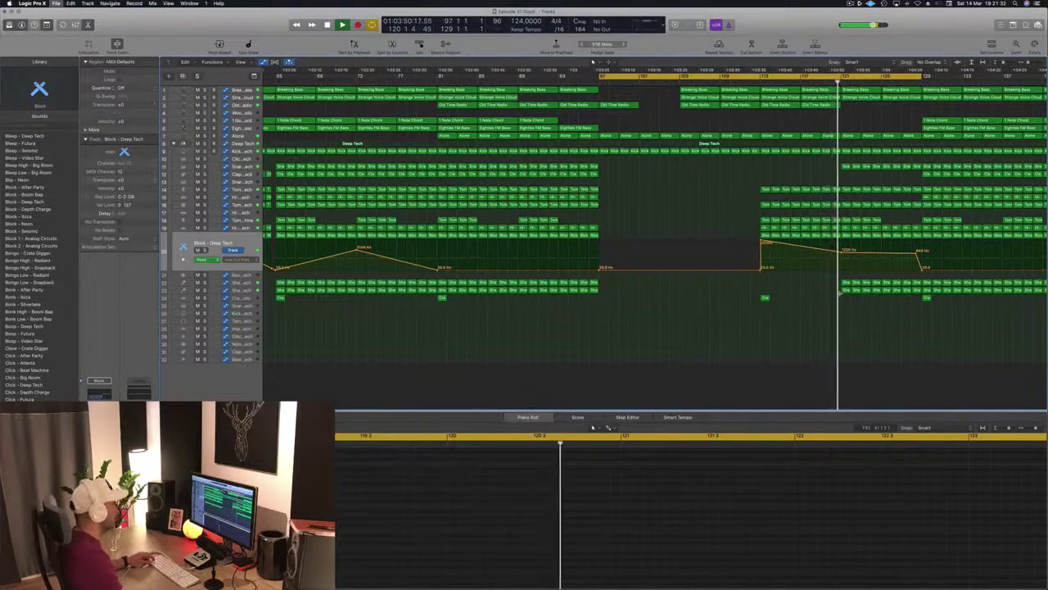
{"action": "key", "text": "super+Left"}
{"action": "key", "text": "super+Left"}
{"action": "key", "text": "super+Left"}
{"action": "key", "text": "super+Left"}
{"action": "key", "text": "super+Left"}
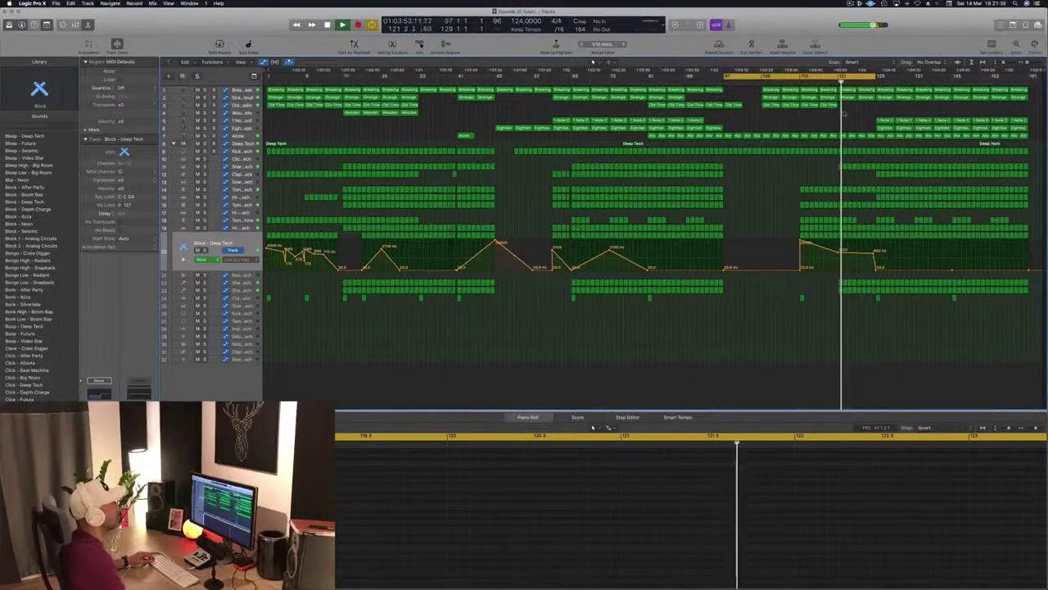
- Reshape the Breaking Bass automation to climb through a point at bar 121 to a peak at bar 129, with a sharp drop there
{"action": "left_click", "coordinate": [249, 89]}
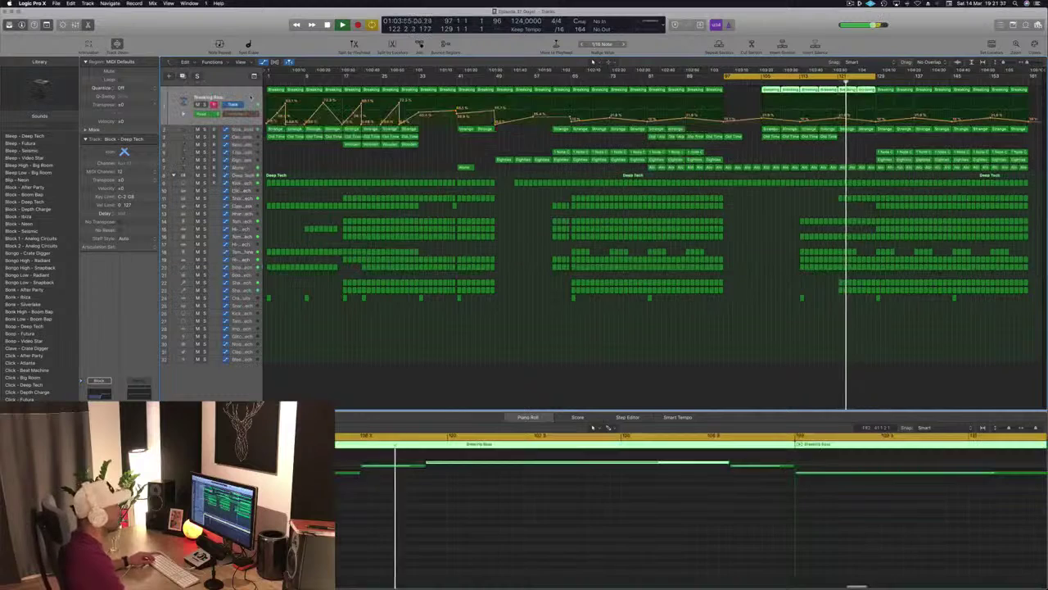
{"action": "left_click", "coordinate": [874, 121]}
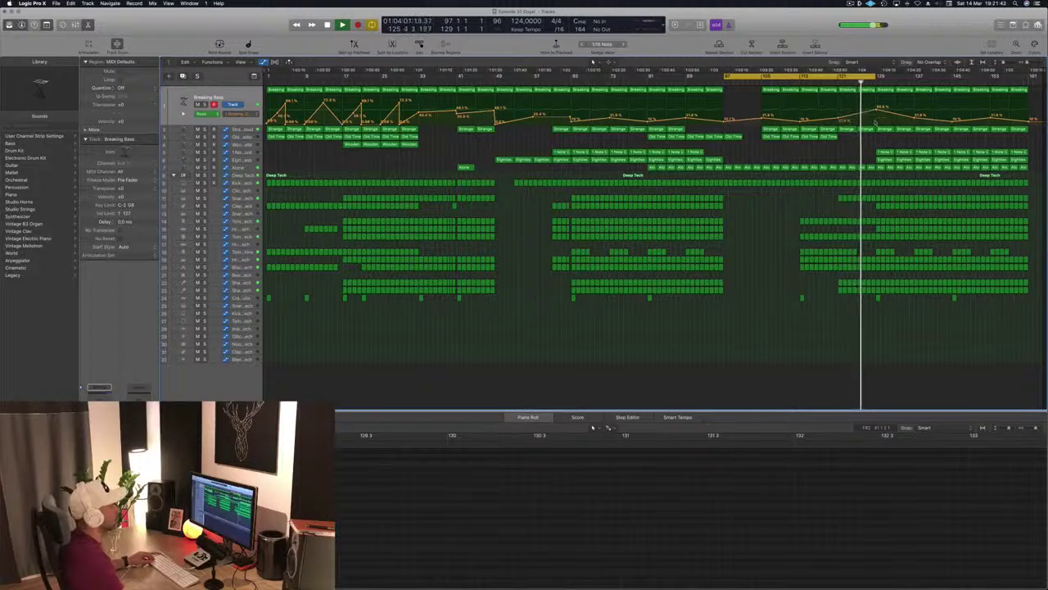
{"action": "left_click_drag", "start_coordinate": [876, 109], "coordinate": [877, 105]}
{"action": "left_click", "coordinate": [877, 106]}
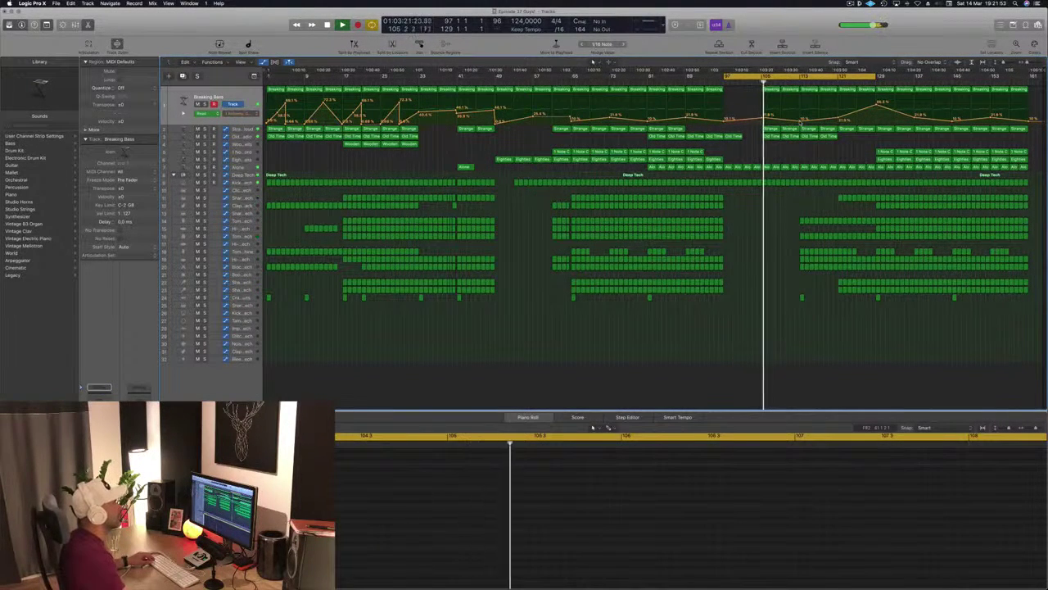
{"action": "left_click", "coordinate": [838, 122]}
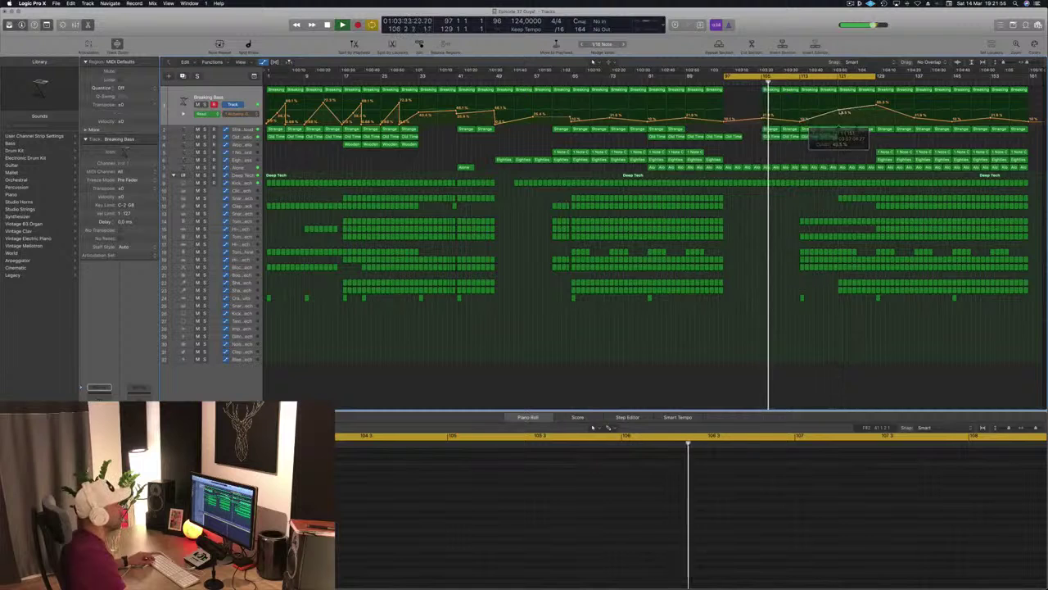
{"action": "left_click_drag", "start_coordinate": [838, 120], "coordinate": [876, 121]}
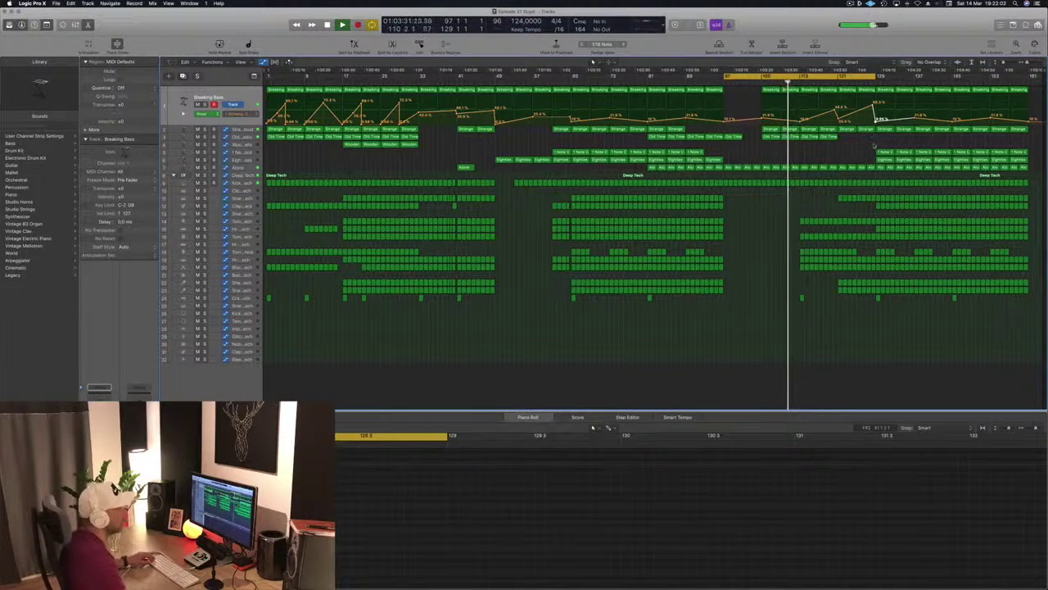
- Delete the 1 Note Chord and Eighties FM Bass regions between bars 129 and 137
{"action": "left_click_drag", "start_coordinate": [874, 146], "coordinate": [926, 161]}
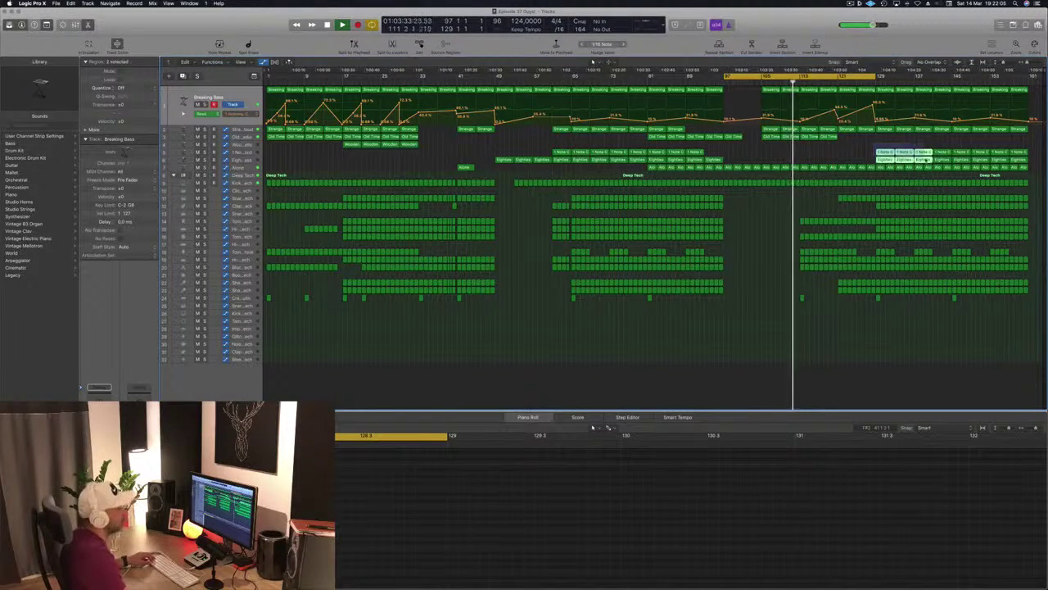
{"action": "key", "text": "Delete"}
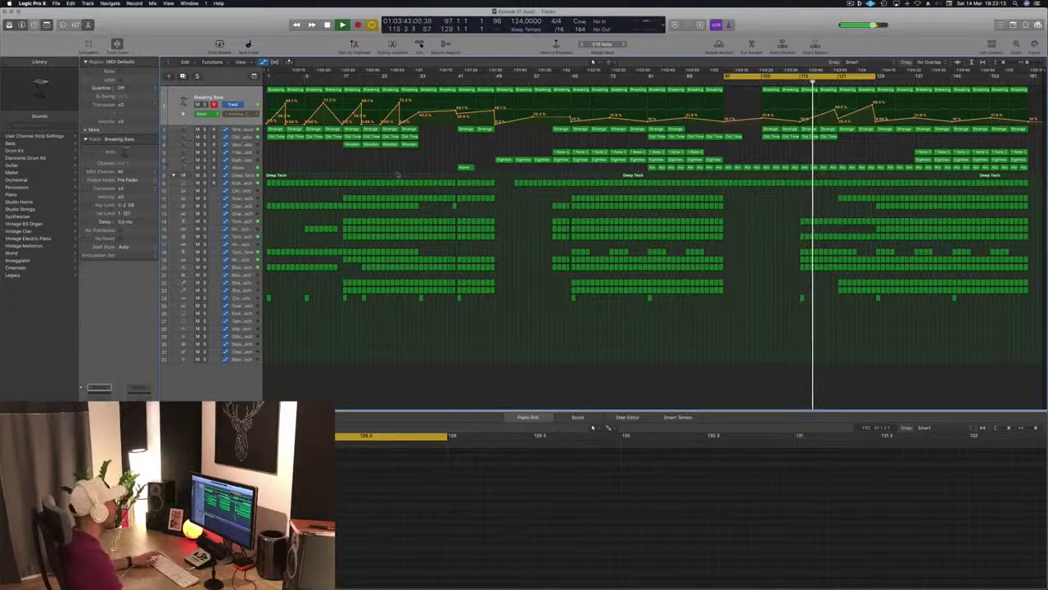
- Show the Deep Tech track's Smart Controls, write Rewind automation with the knob near bar 97, and restart playback
{"action": "left_click", "coordinate": [243, 175]}
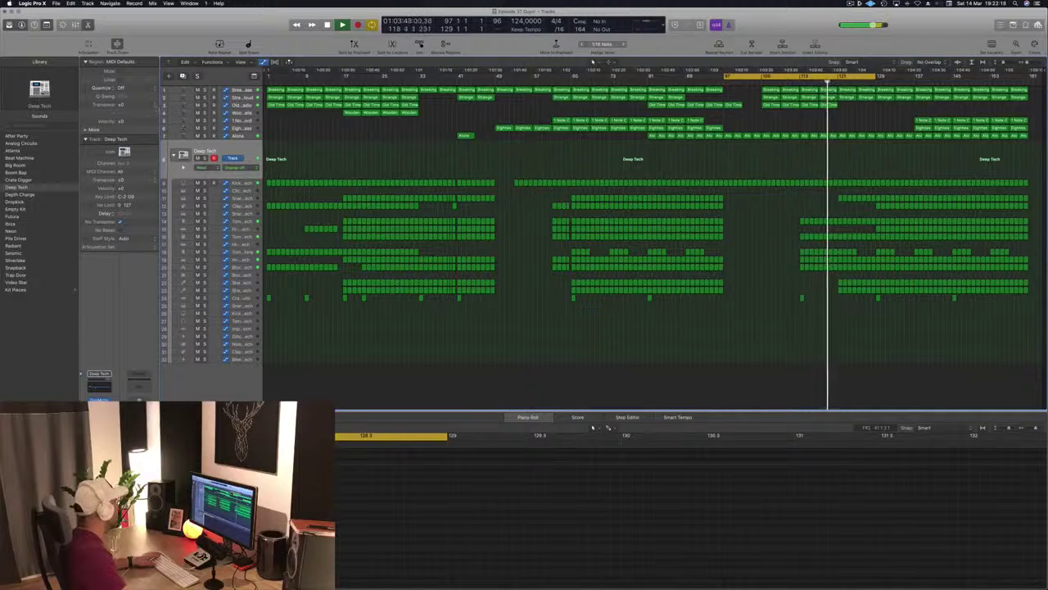
{"action": "left_click", "coordinate": [62, 25]}
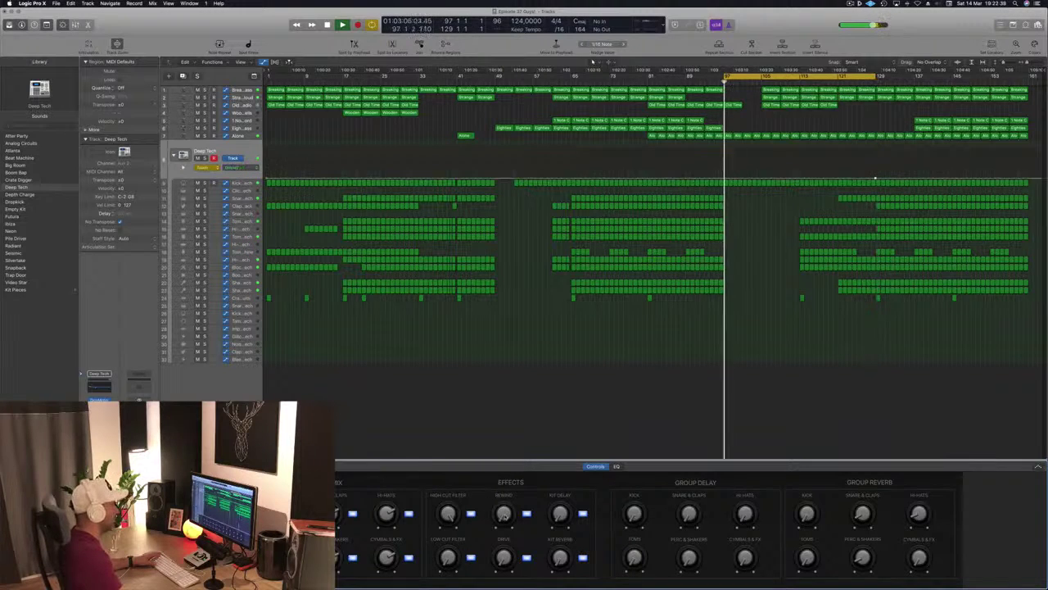
{"action": "left_click_drag", "start_coordinate": [505, 515], "coordinate": [716, 285]}
{"action": "left_click_drag", "start_coordinate": [732, 177], "coordinate": [700, 178]}
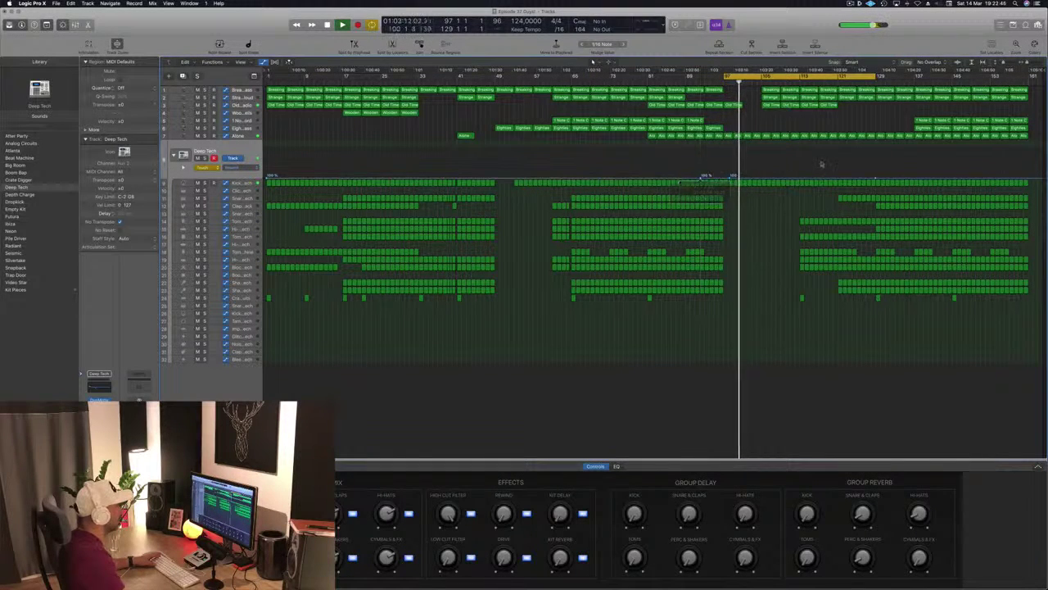
{"action": "key", "text": "space"}
{"action": "key", "text": "space"}
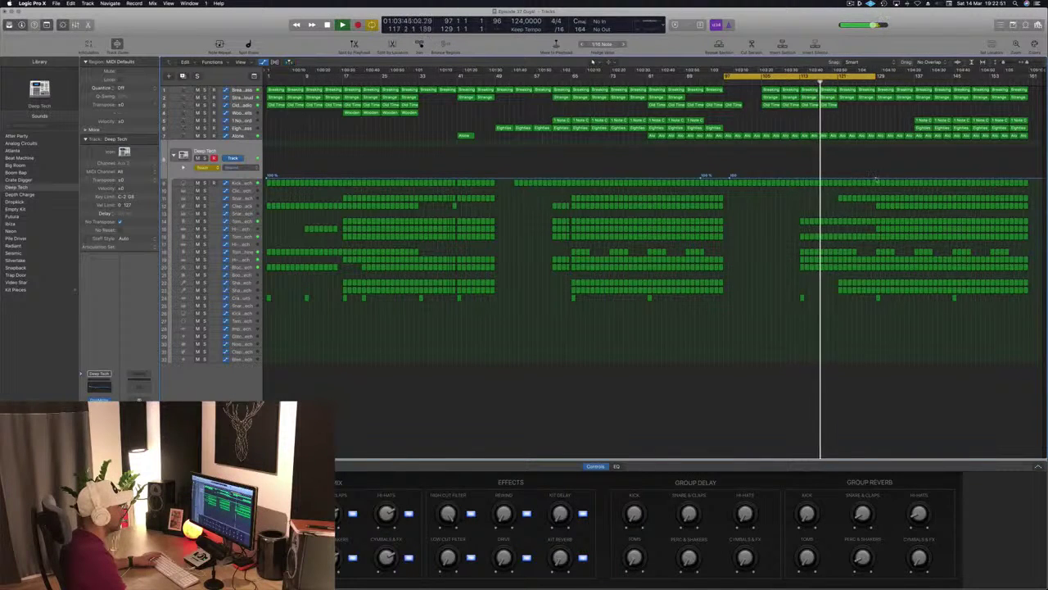
- Shape the Deep Tech track's Rewind automation into a ramp from bar 125 to a peak just before bar 129, dropping sharply there
{"action": "left_click", "coordinate": [877, 174]}
{"action": "left_click_drag", "start_coordinate": [877, 174], "coordinate": [846, 178]}
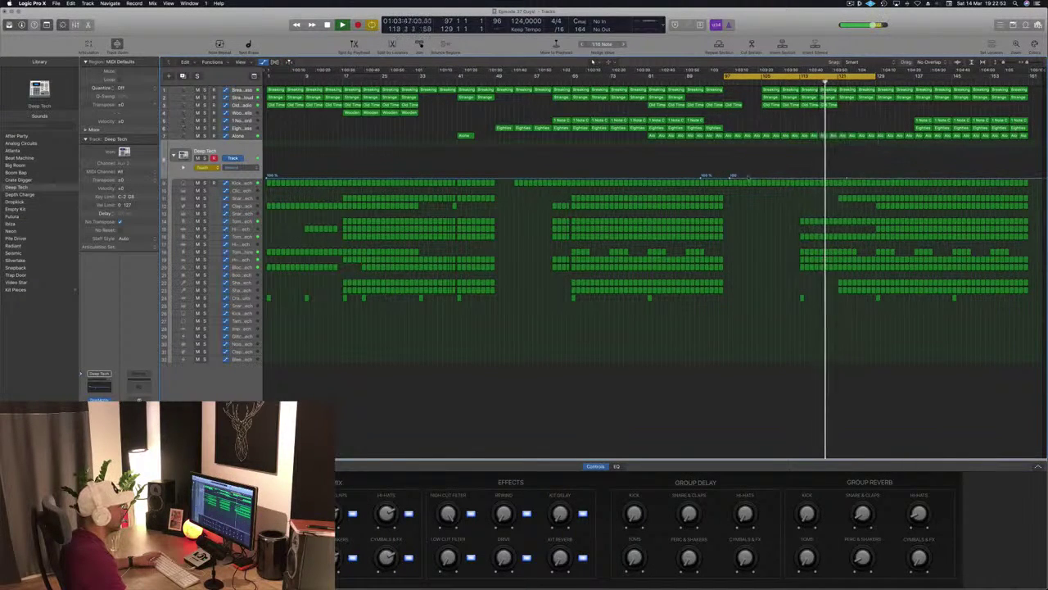
{"action": "key", "text": "super+Right"}
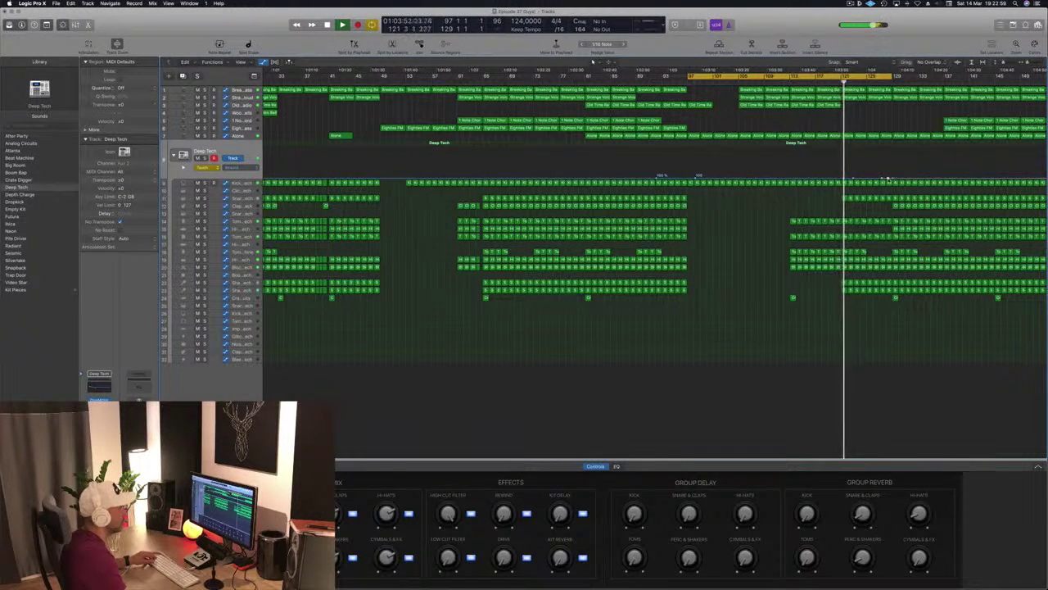
{"action": "left_click_drag", "start_coordinate": [891, 179], "coordinate": [889, 150]}
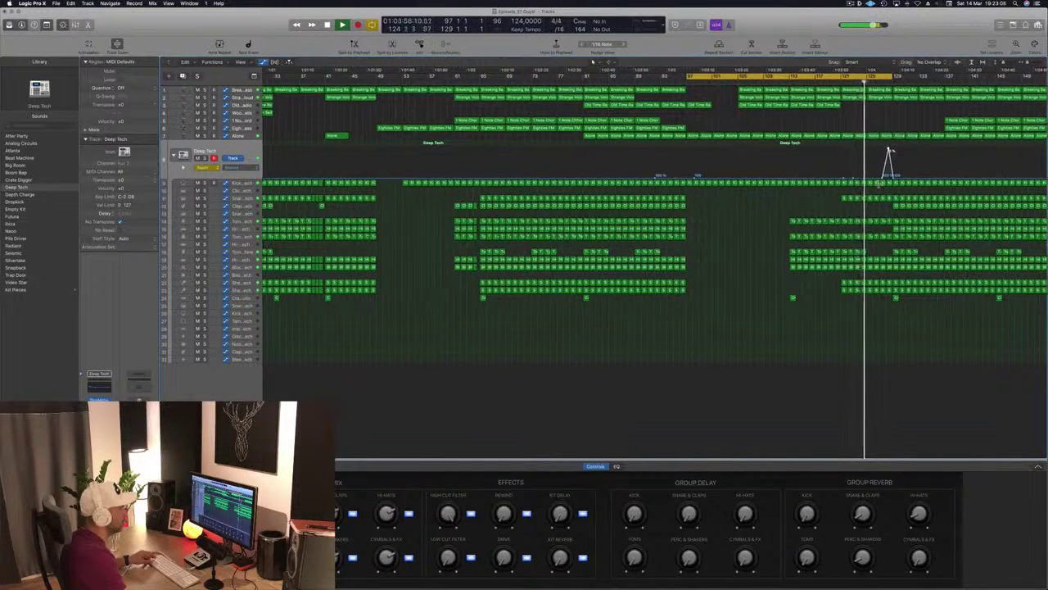
{"action": "key", "text": "super+Right"}
{"action": "key", "text": "super+Right"}
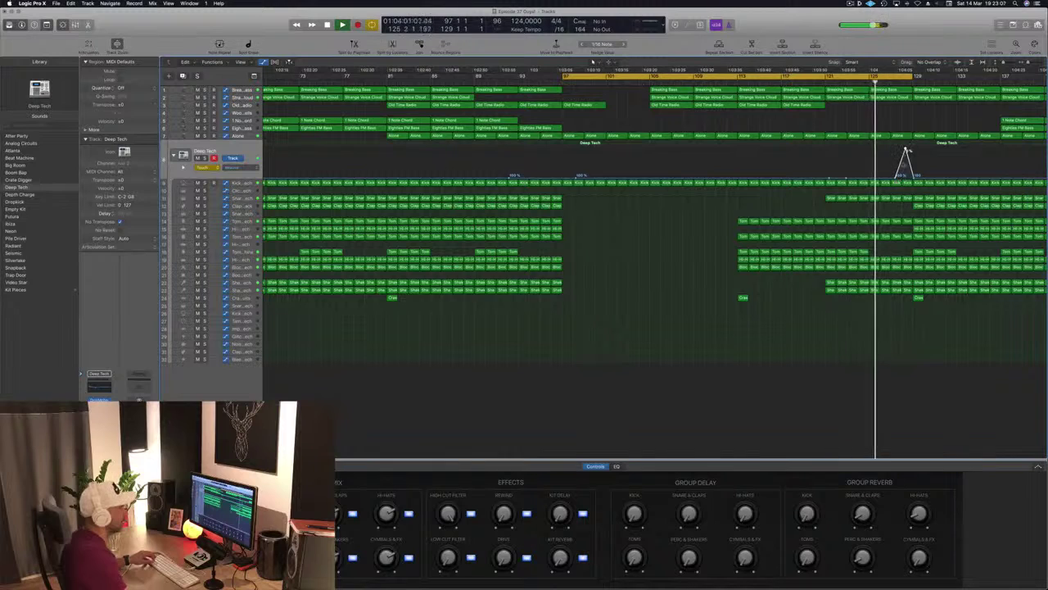
{"action": "left_click_drag", "start_coordinate": [906, 150], "coordinate": [871, 177]}
{"action": "key", "text": "super+Left"}
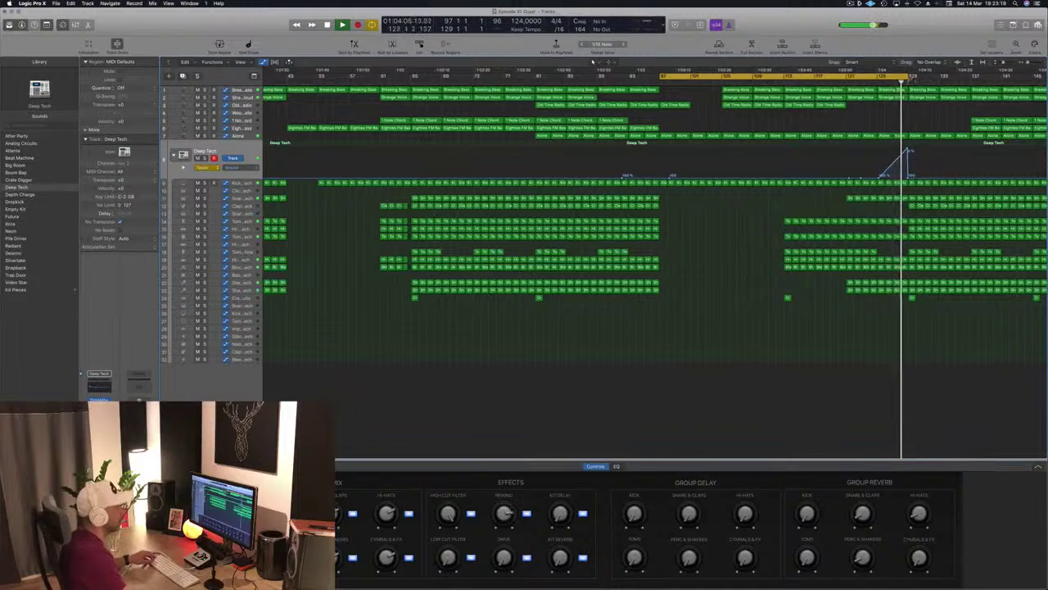
- Audition the rebuild into bar 129 with the cycle range starting at bar 105, and save the project
{"action": "mouse_move", "coordinate": [910, 76]}
{"action": "left_mouse_down"}
{"action": "mouse_move", "coordinate": [946, 76]}
{"action": "mouse_move", "coordinate": [725, 81]}
{"action": "left_mouse_up"}
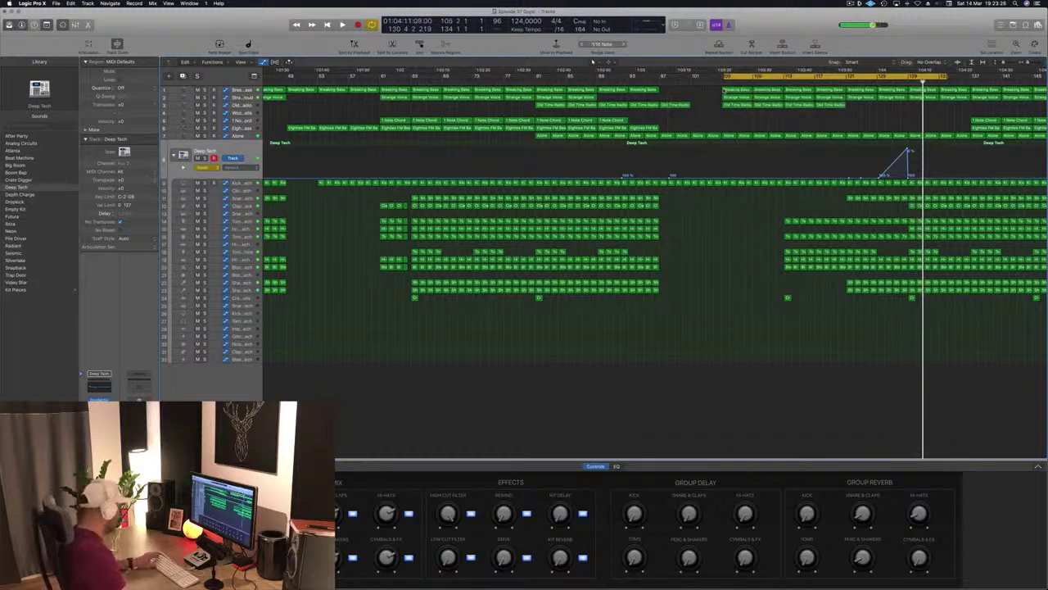
{"action": "key", "text": "space"}
{"action": "key", "text": "super+Left"}
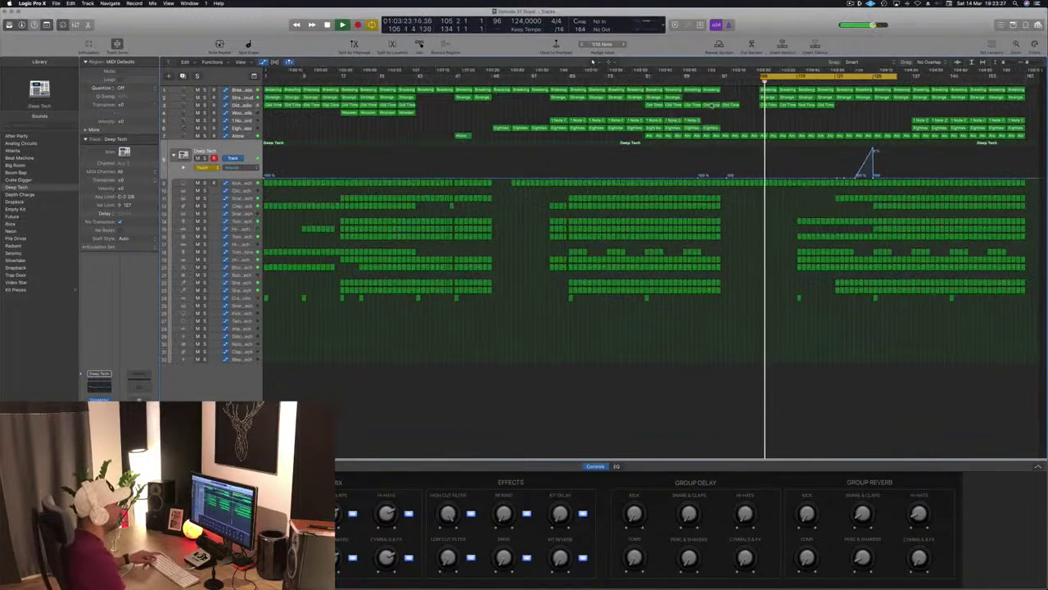
{"action": "left_click", "coordinate": [794, 82]}
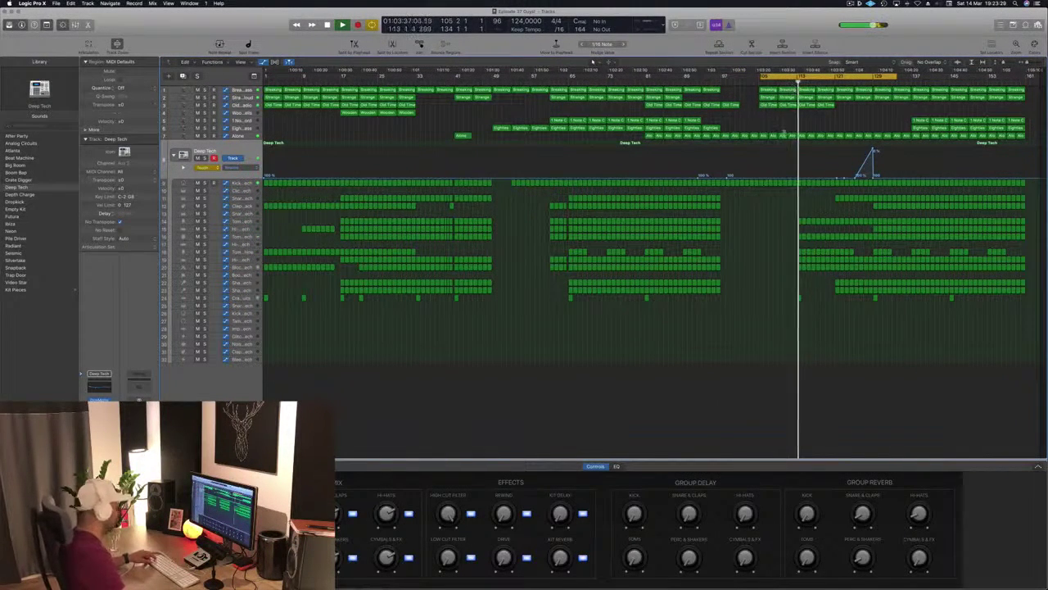
{"action": "key", "text": "super+s"}
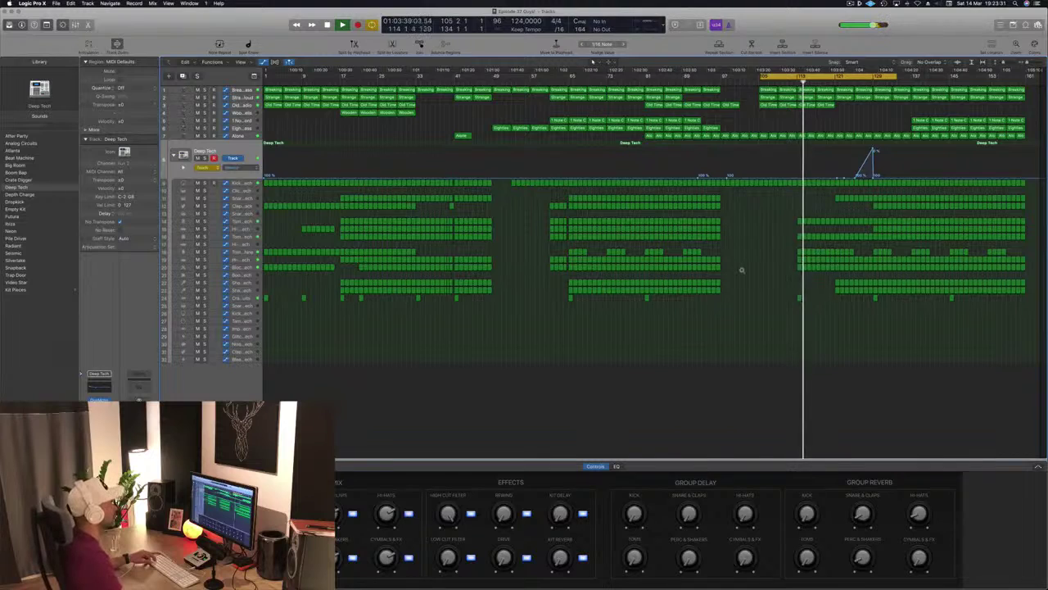
{"action": "key", "text": "super+Down"}
{"action": "key", "text": "super+Down"}
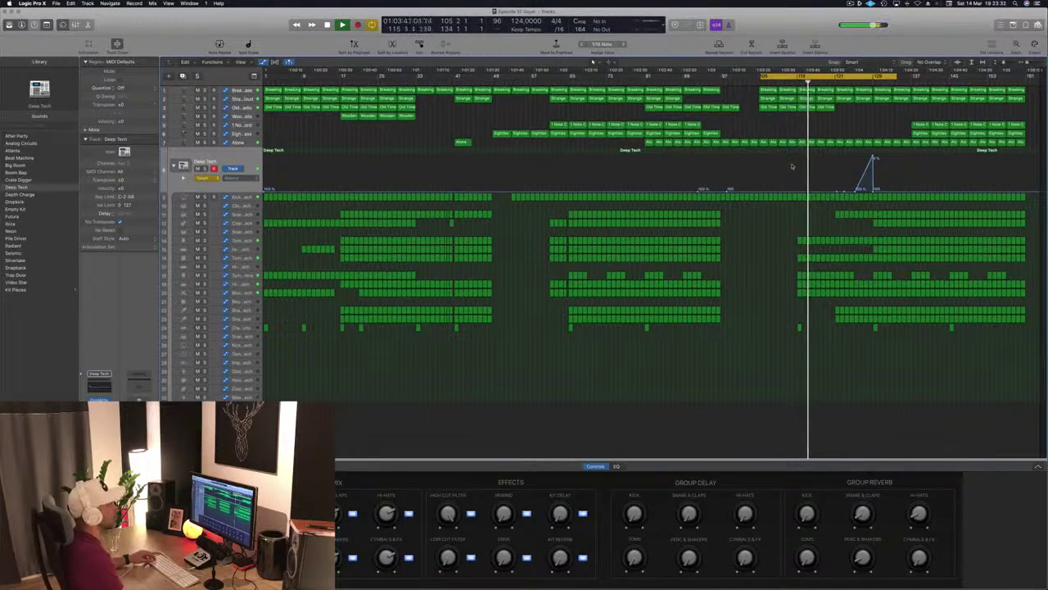
{"action": "left_click", "coordinate": [867, 82]}
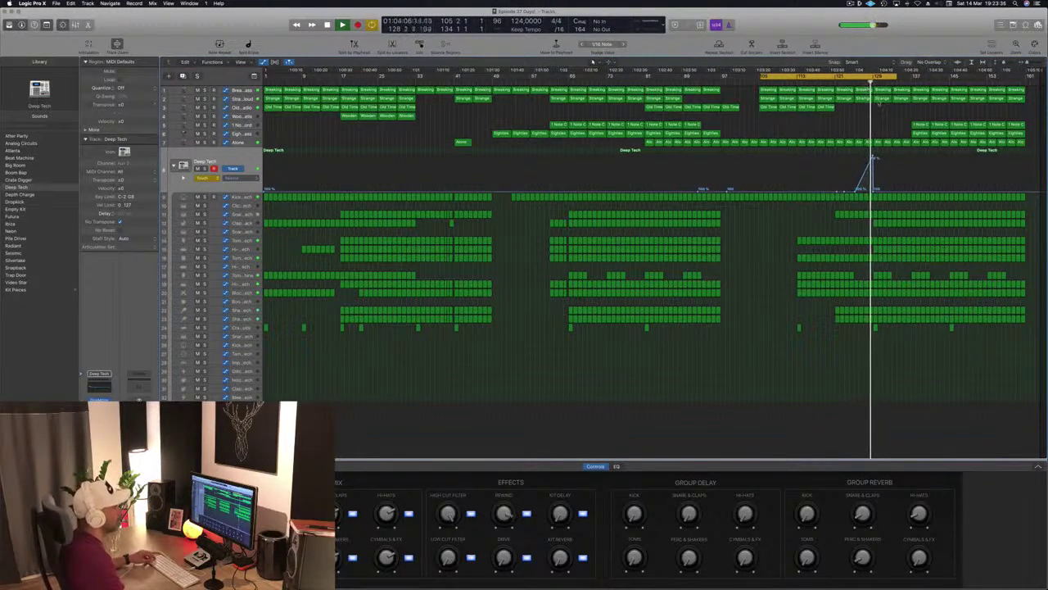
{"action": "scroll", "coordinate": [880, 130], "scroll_direction": "left", "scroll_amount": 1}
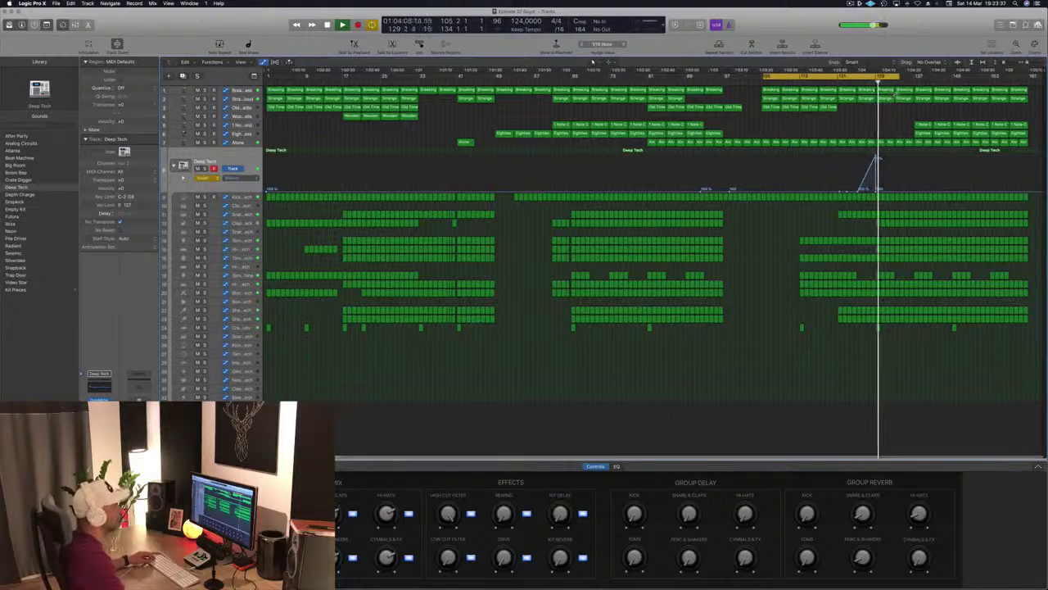
- Play the section from bar 129 and delete the 1 Note Chord and Eighties FM Bass regions between bars 153 and 161
{"action": "left_click_drag", "start_coordinate": [891, 76], "coordinate": [1008, 81]}
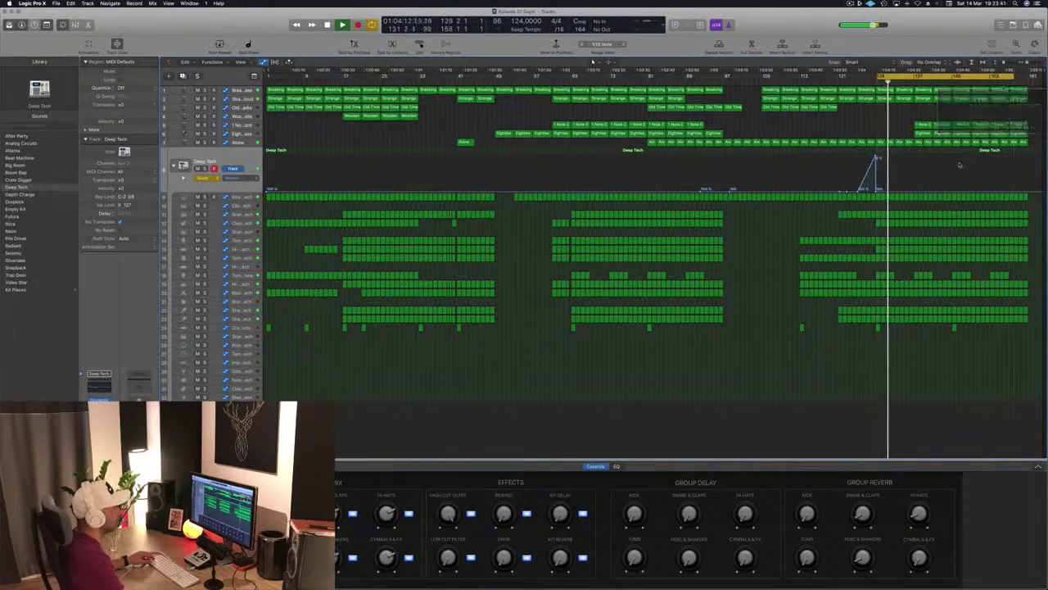
{"action": "left_click_drag", "start_coordinate": [918, 80], "coordinate": [879, 79]}
{"action": "key", "text": "super+Right"}
{"action": "key", "text": "super+Right"}
{"action": "key", "text": "super+Right"}
{"action": "key", "text": "super+Right"}
{"action": "key", "text": "super+Right"}
{"action": "key", "text": "super+Left"}
{"action": "key", "text": "super+Left"}
{"action": "key", "text": "super+Left"}
{"action": "key", "text": "super+Left"}
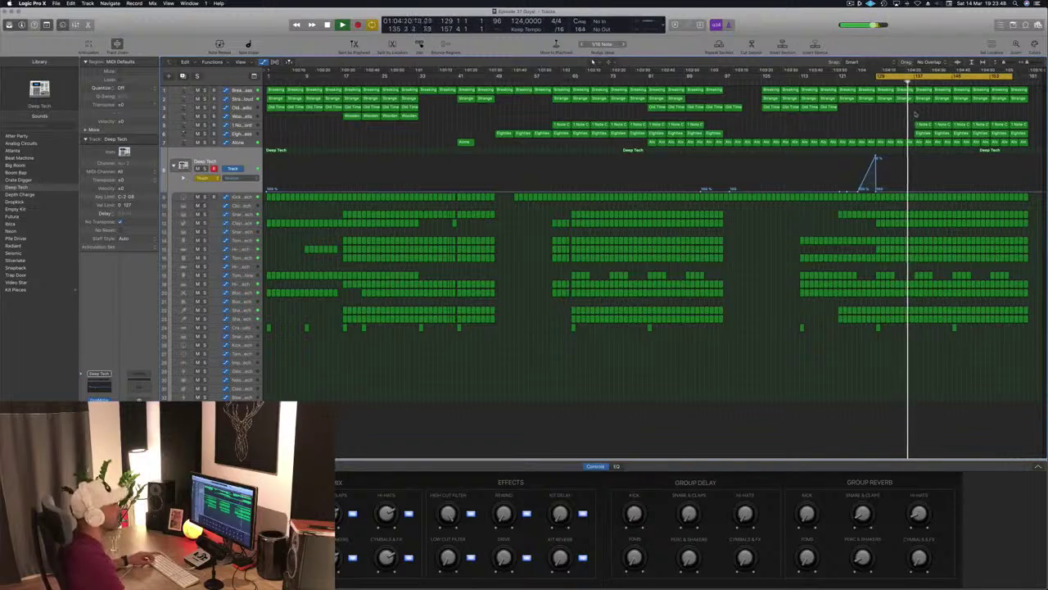
{"action": "key", "text": "super+Right"}
{"action": "key", "text": "super+Right"}
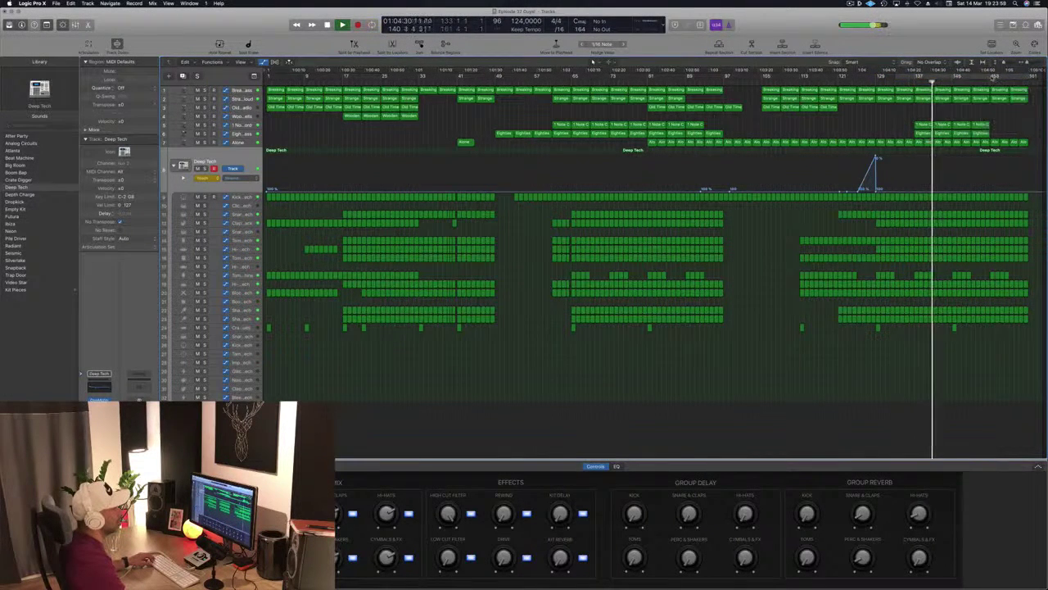
- Set the cycle range to bars 153 to 161 and repeat that section once across all tracks
{"action": "left_click_drag", "start_coordinate": [993, 77], "coordinate": [1026, 80]}
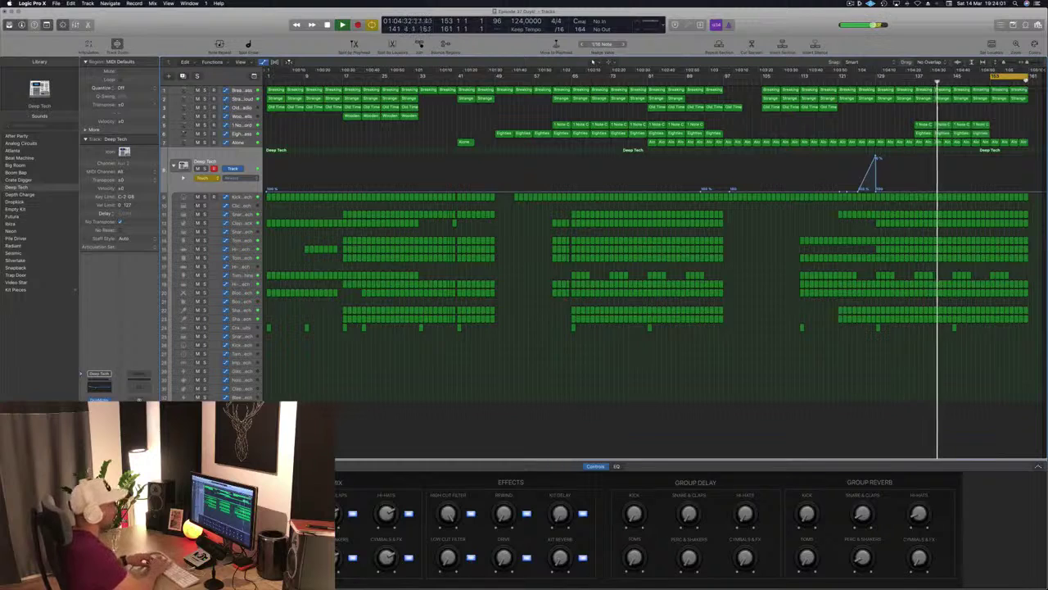
{"action": "key", "text": "ctrl+super+r"}
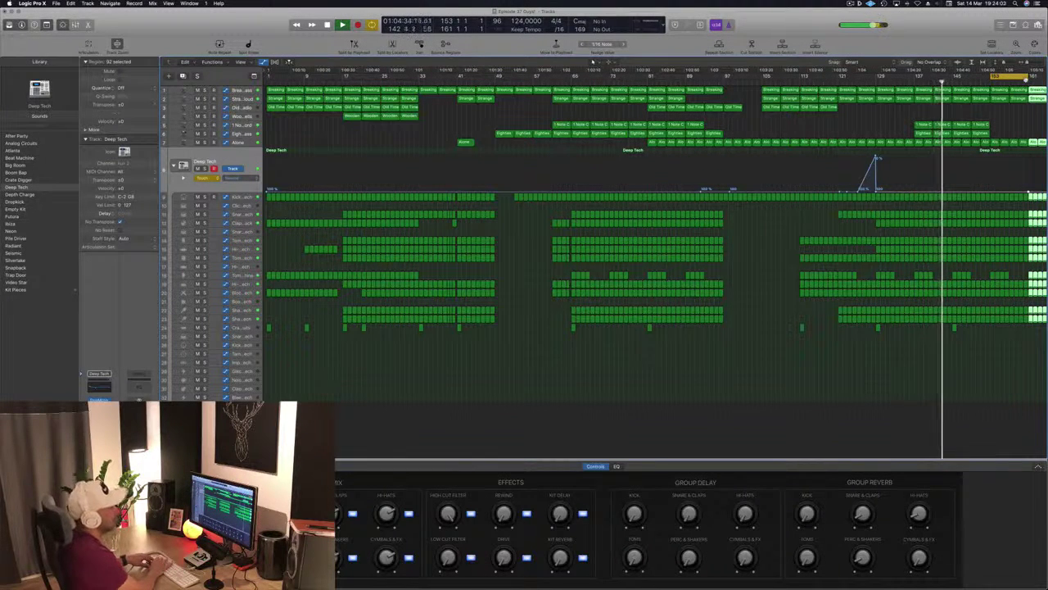
{"action": "scroll", "coordinate": [991, 124], "scroll_direction": "left", "scroll_amount": 2}
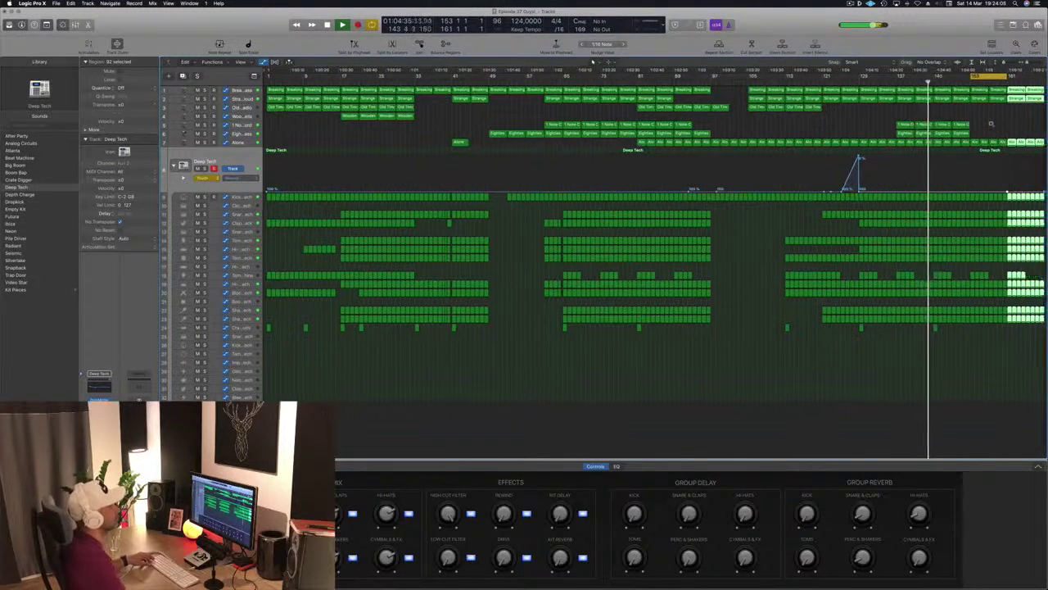
- Extend the cycle range to bars 153 to 169, save, and repeat that section once from bar 169
{"action": "left_click_drag", "start_coordinate": [1007, 77], "coordinate": [1043, 78]}
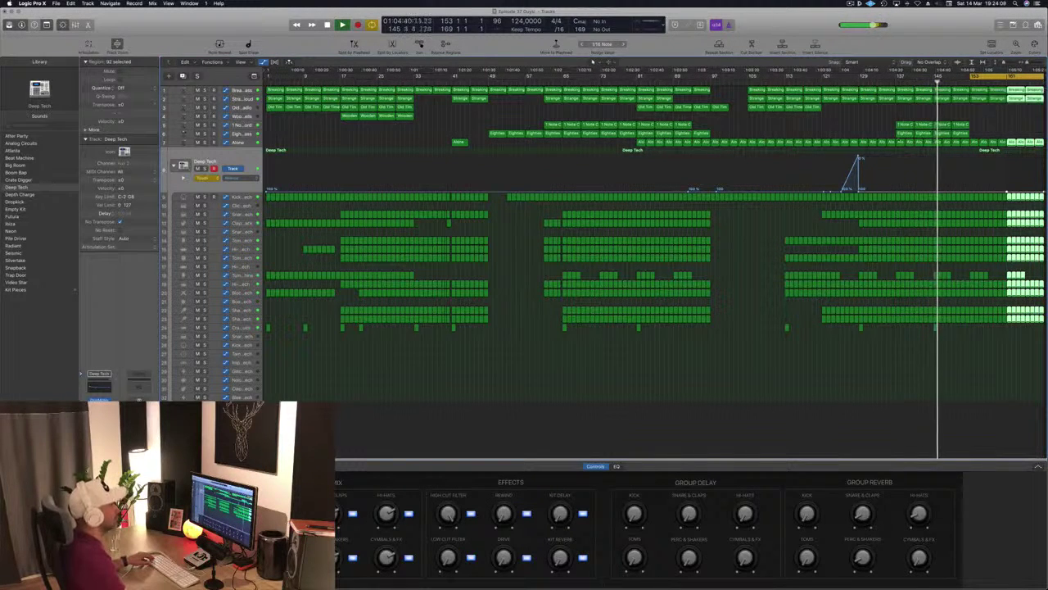
{"action": "left_click", "coordinate": [859, 122]}
{"action": "key", "text": "super+s"}
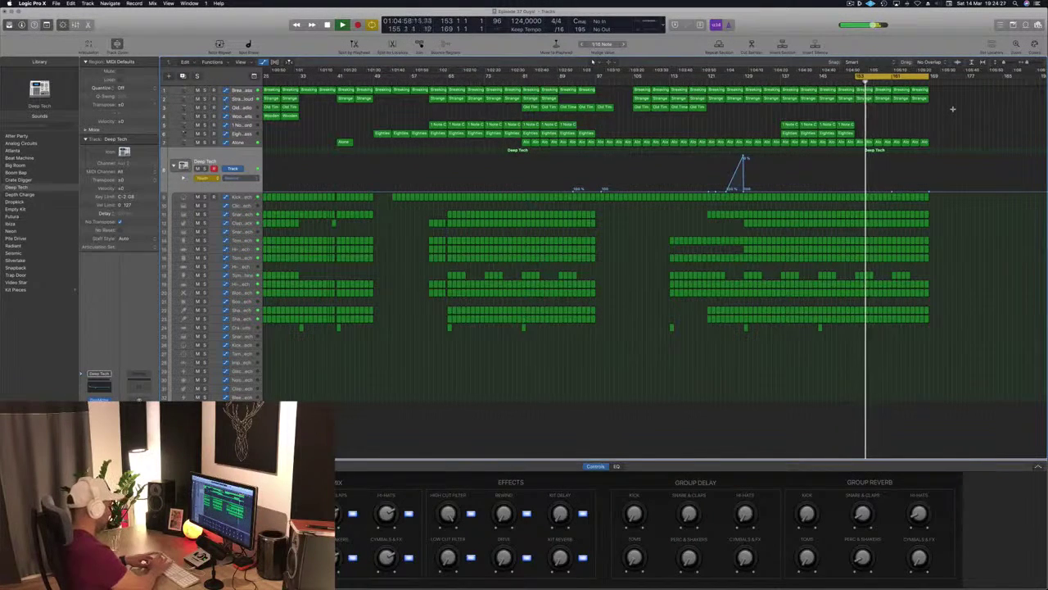
{"action": "key", "text": "super+r"}
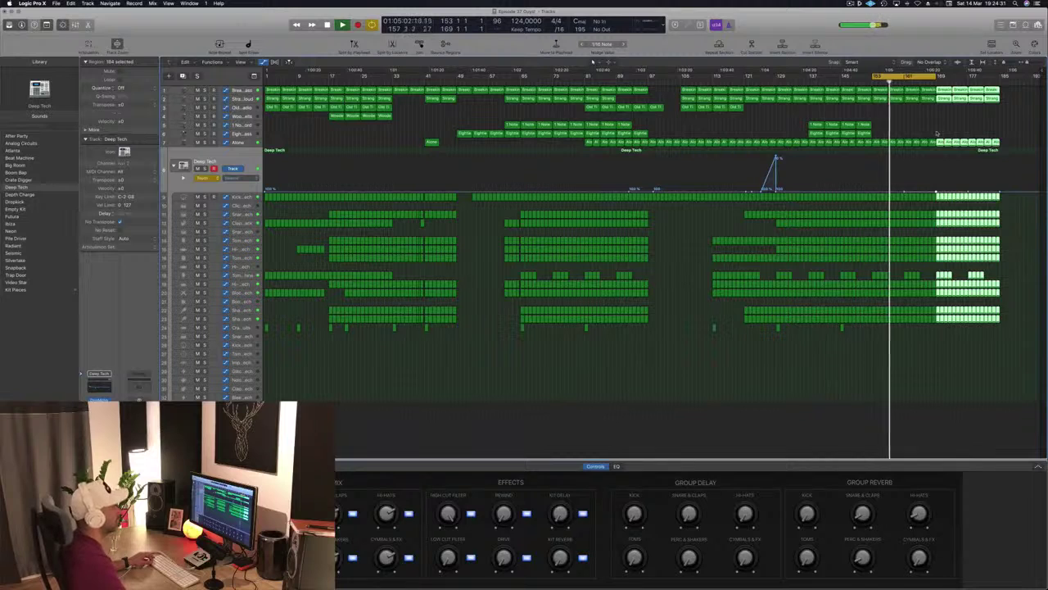
- Delete the Alone regions from bar 169 onward and the Strange Voice Cloud regions between bars 137 and 145
{"action": "left_click", "coordinate": [941, 139]}
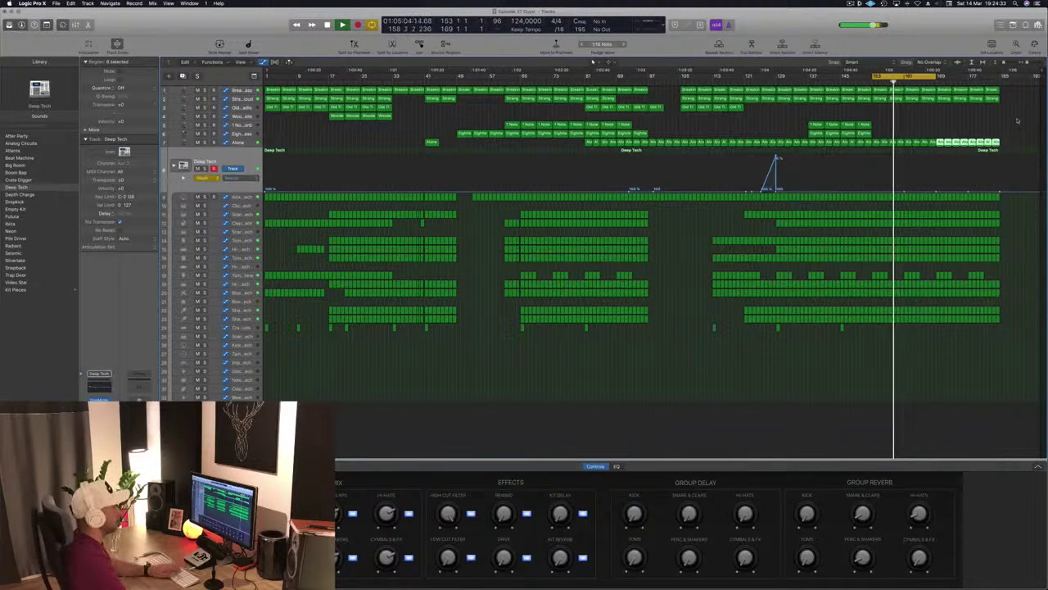
{"action": "key", "text": "Delete"}
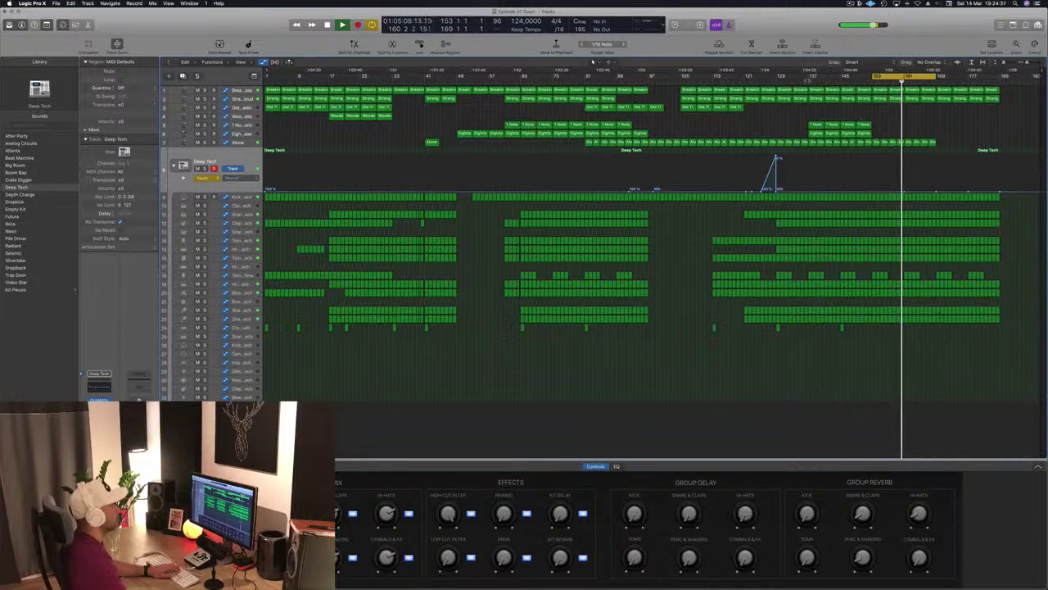
{"action": "left_click", "coordinate": [805, 81]}
{"action": "left_click_drag", "start_coordinate": [817, 106], "coordinate": [833, 103]}
{"action": "key", "text": "Delete"}
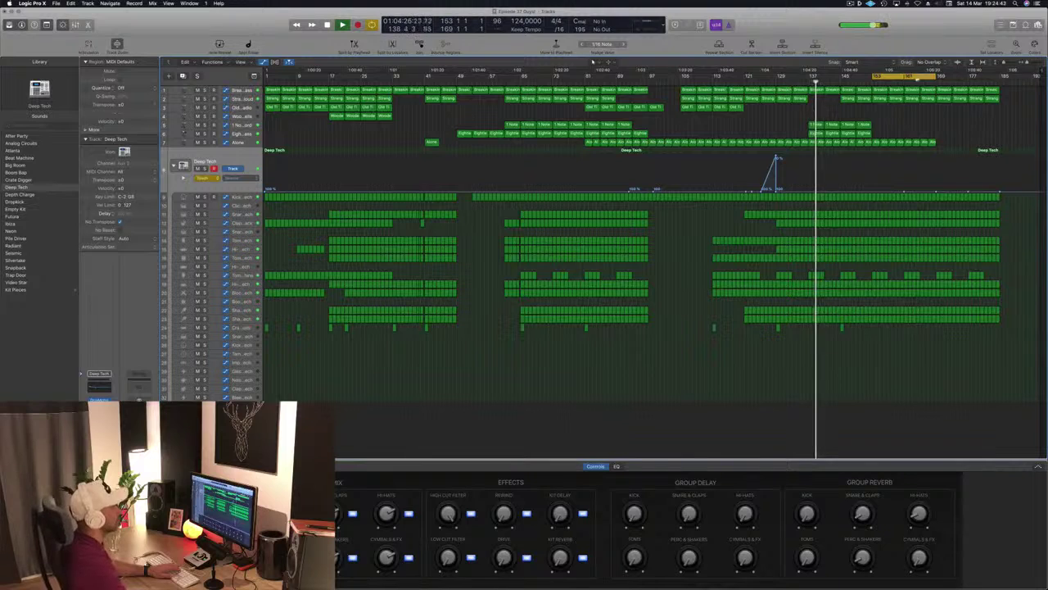
- Raise the Breaking Bass automation point at bar 161 and delete that track's regions from bar 169 to bar 185
{"action": "left_click", "coordinate": [868, 81]}
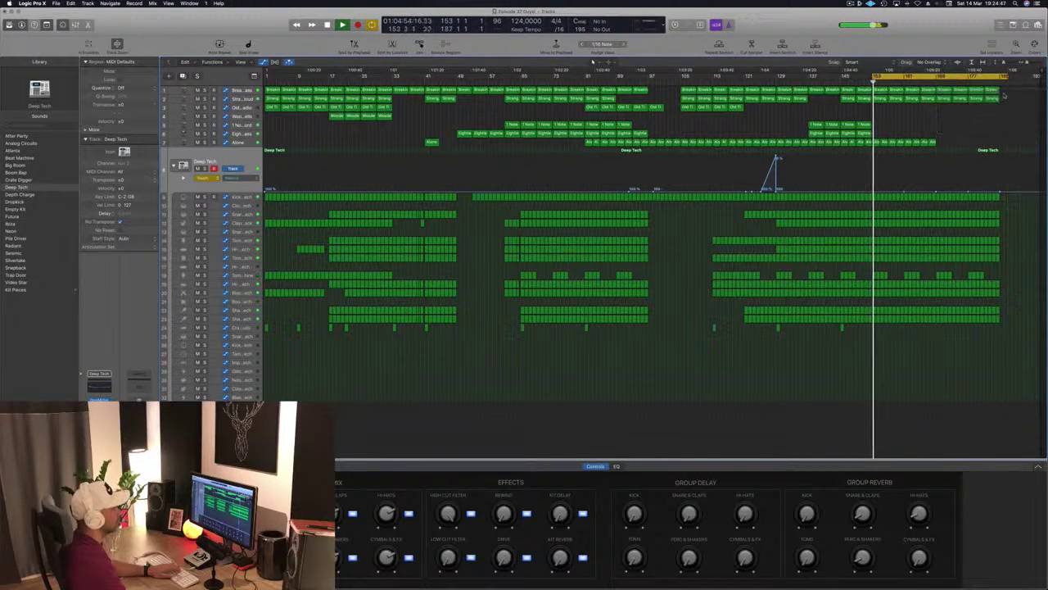
{"action": "left_click", "coordinate": [234, 91]}
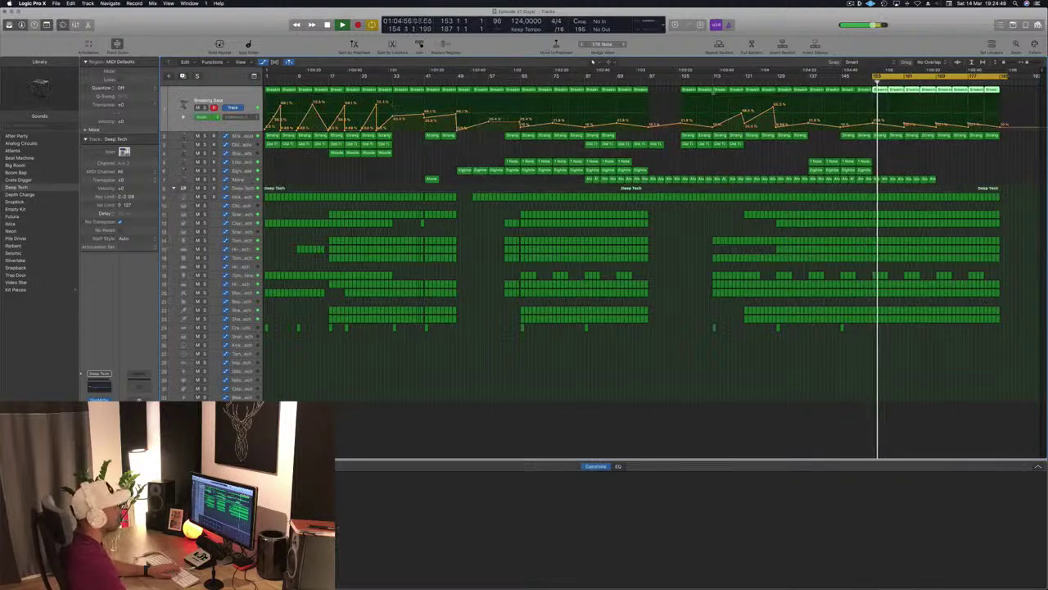
{"action": "left_click", "coordinate": [902, 128]}
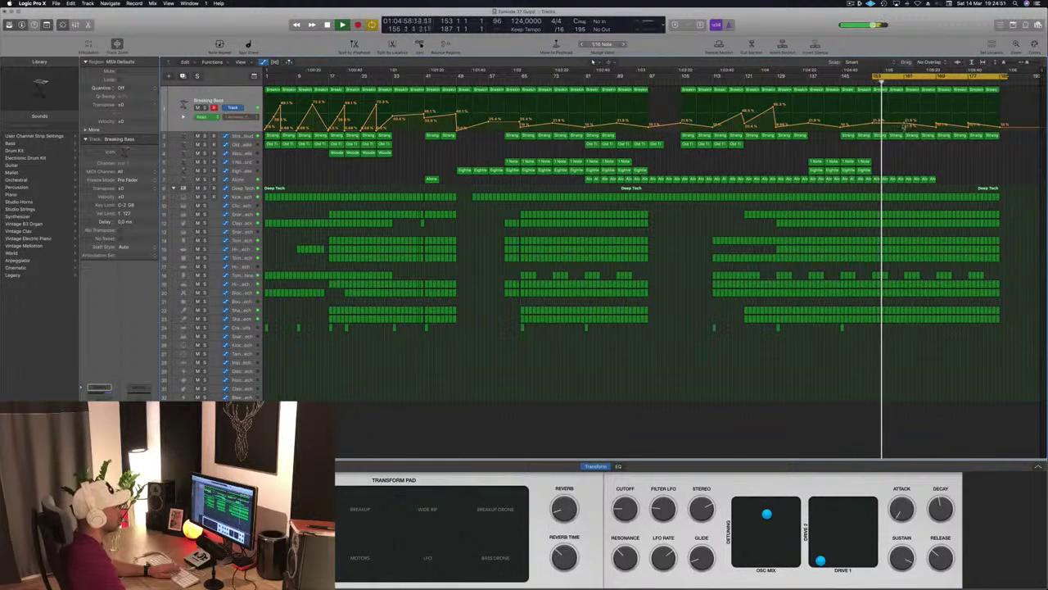
{"action": "left_click_drag", "start_coordinate": [903, 128], "coordinate": [907, 116]}
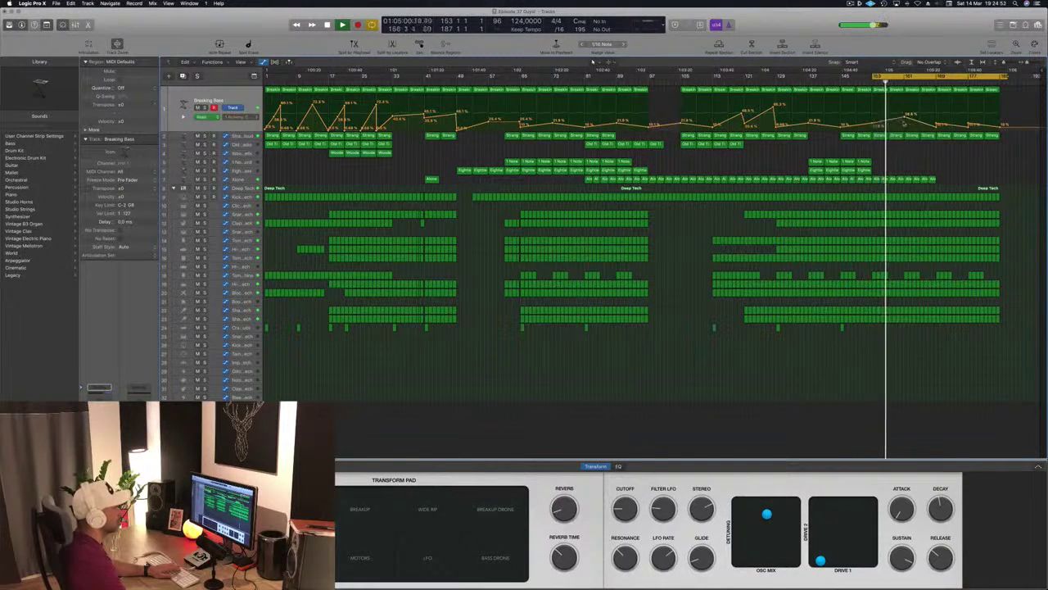
{"action": "left_click_drag", "start_coordinate": [1012, 93], "coordinate": [947, 99]}
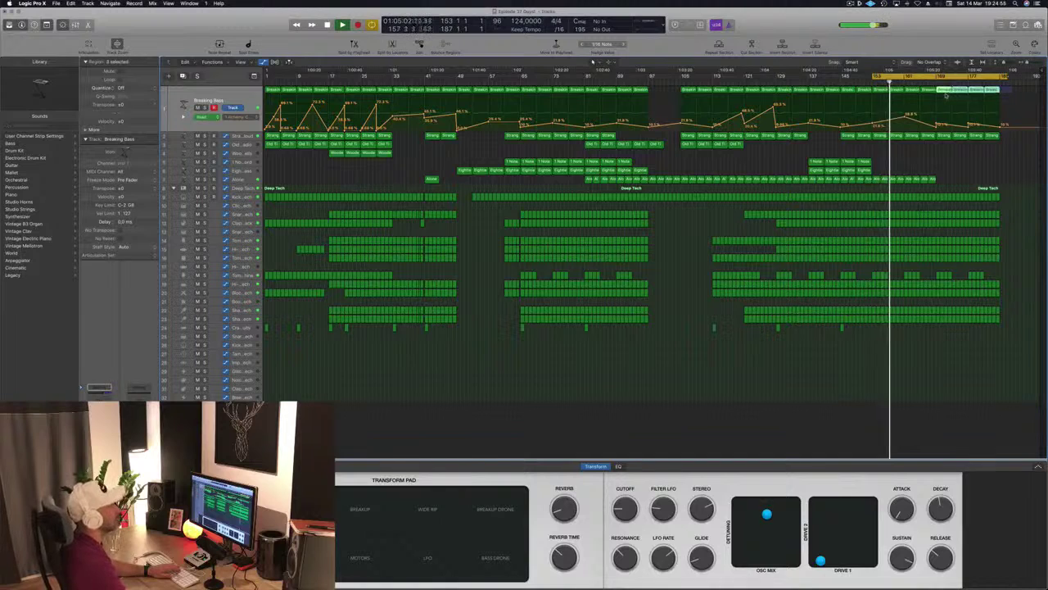
{"action": "key", "text": "Delete"}
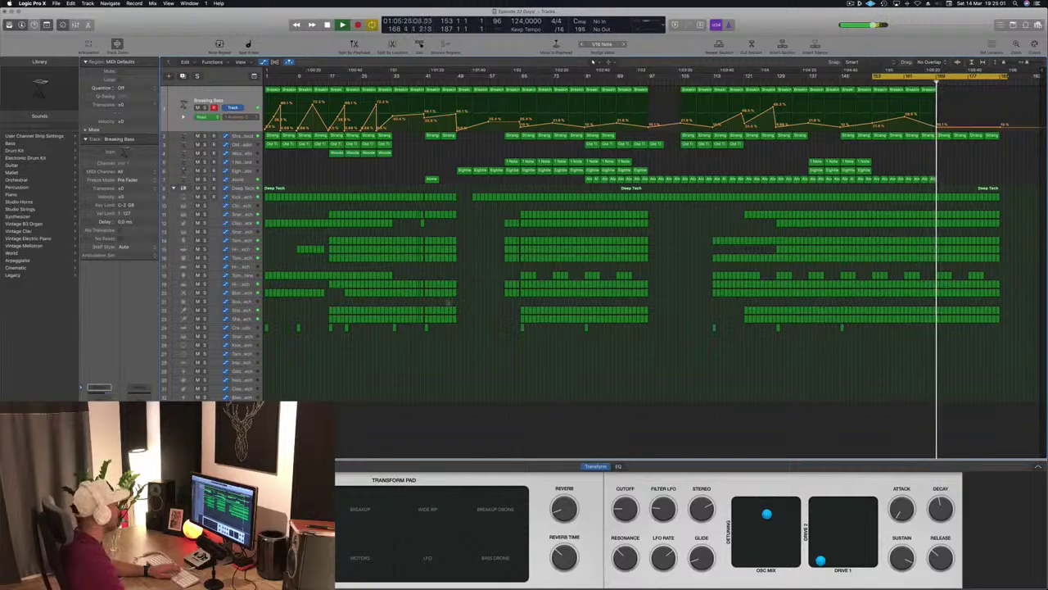
- Raise the Block track's automation to a peak at bar 177 between bars 169 and 185, and delete its regions from bar 177
{"action": "left_click", "coordinate": [243, 293]}
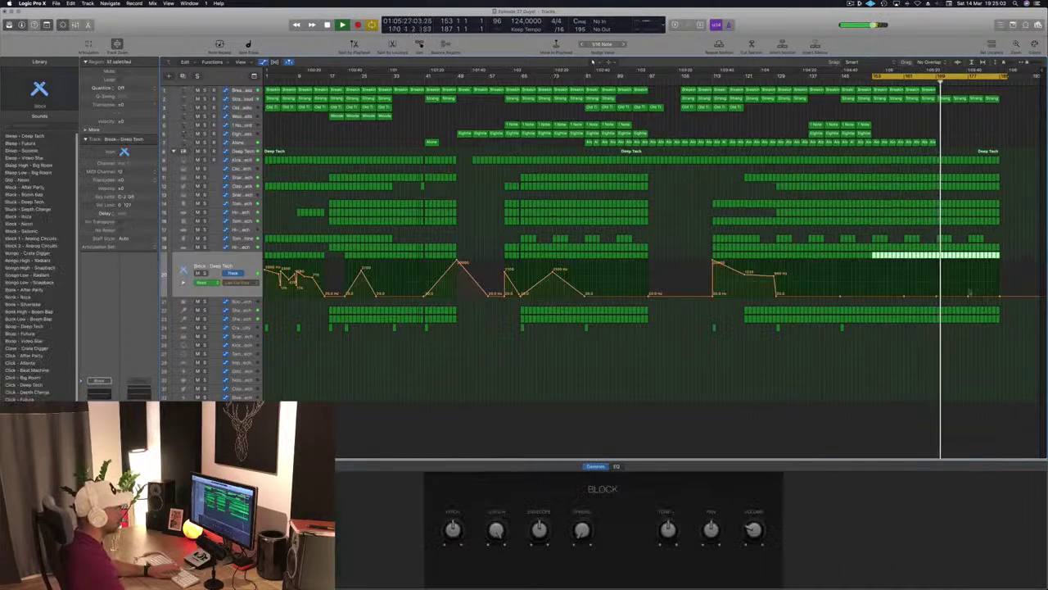
{"action": "left_click_drag", "start_coordinate": [969, 293], "coordinate": [970, 257]}
{"action": "left_click", "coordinate": [969, 296]}
{"action": "key", "text": "Delete"}
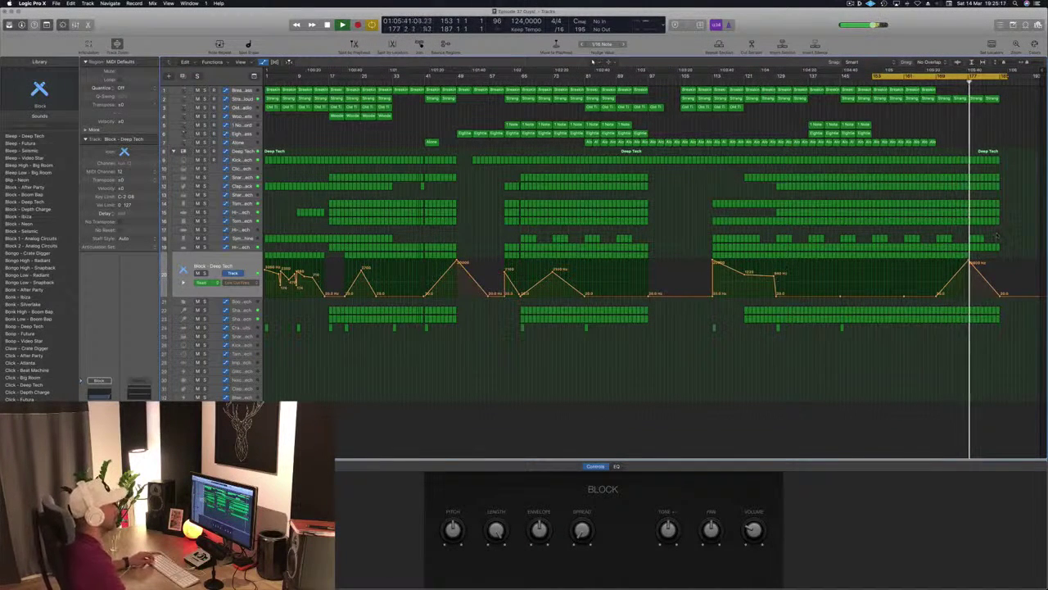
- Copy the crash region from bar 145 to bar 185 and replay the section from bar 153
{"action": "left_click", "coordinate": [842, 328]}
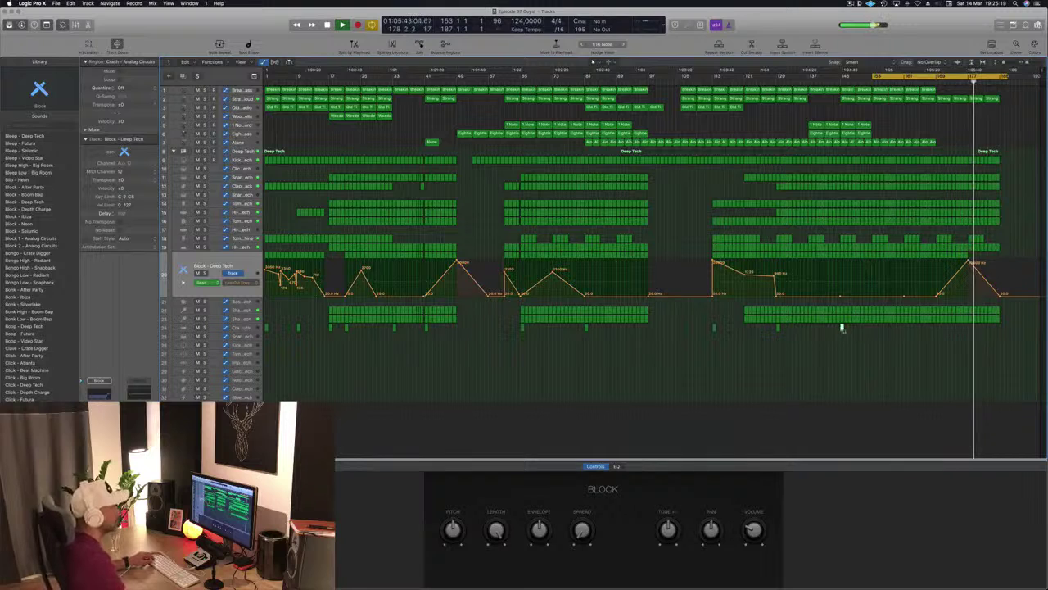
{"action": "left_click_drag", "start_coordinate": [842, 327], "coordinate": [1003, 329]}
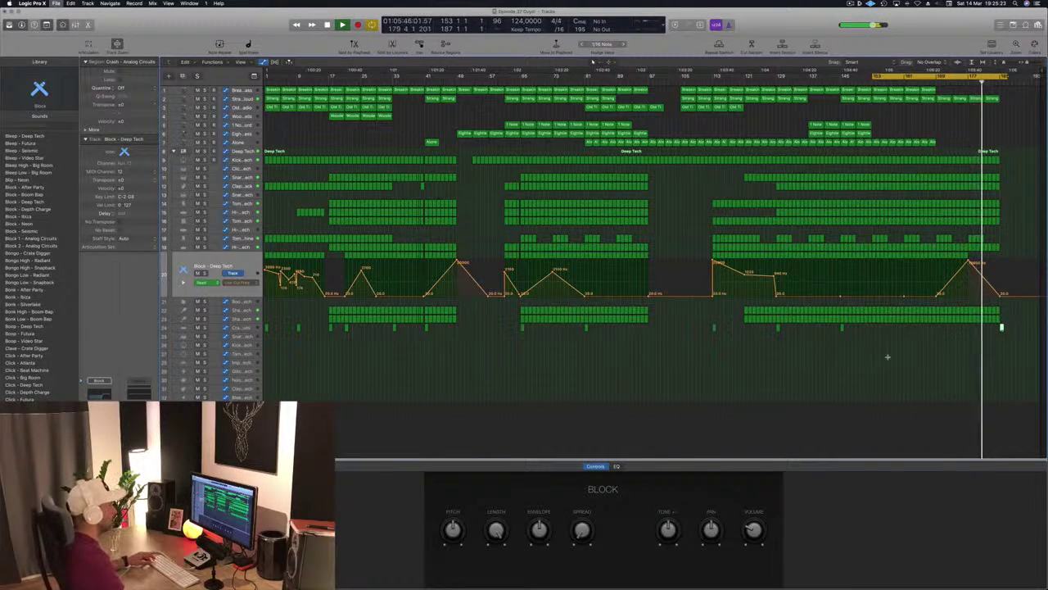
{"action": "left_click", "coordinate": [620, 390]}
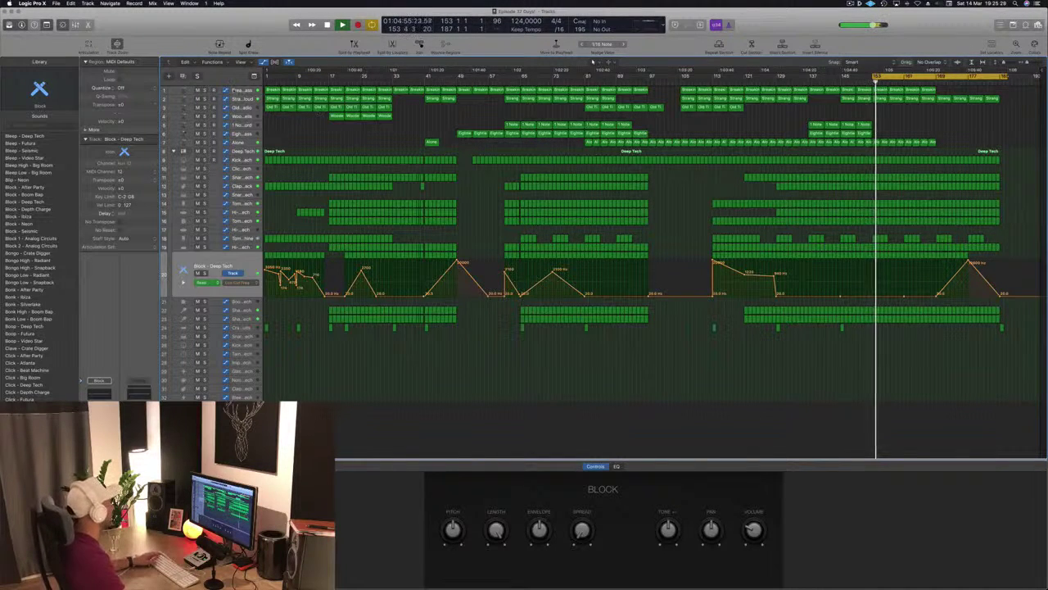
- Check the side-chained compressor on the Breaking Bass track while playback runs from bar 153
{"action": "left_click", "coordinate": [240, 90]}
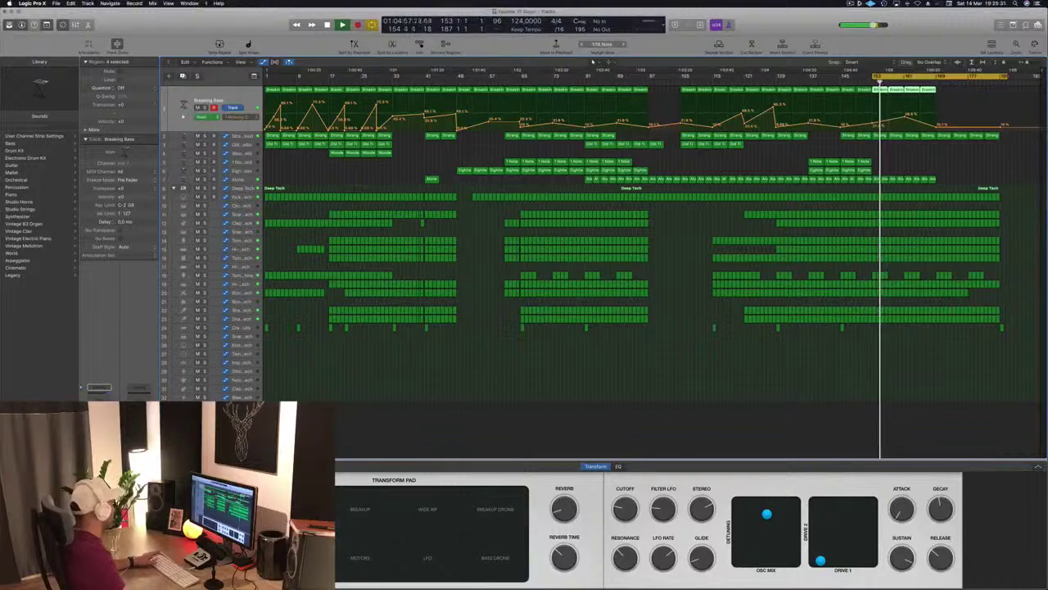
{"action": "left_click", "coordinate": [99, 434]}
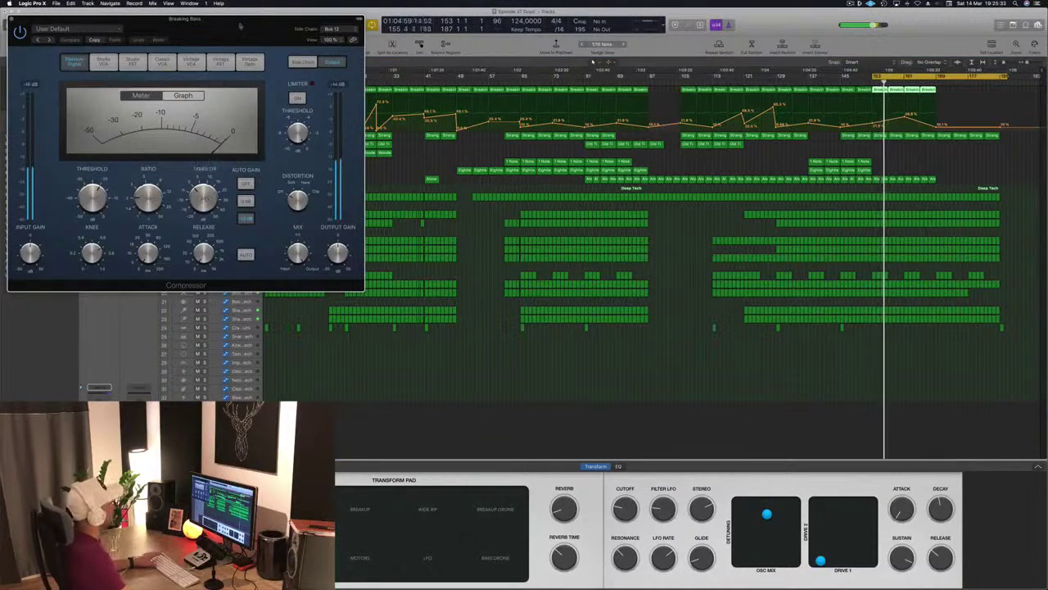
{"action": "left_click_drag", "start_coordinate": [240, 25], "coordinate": [653, 302]}
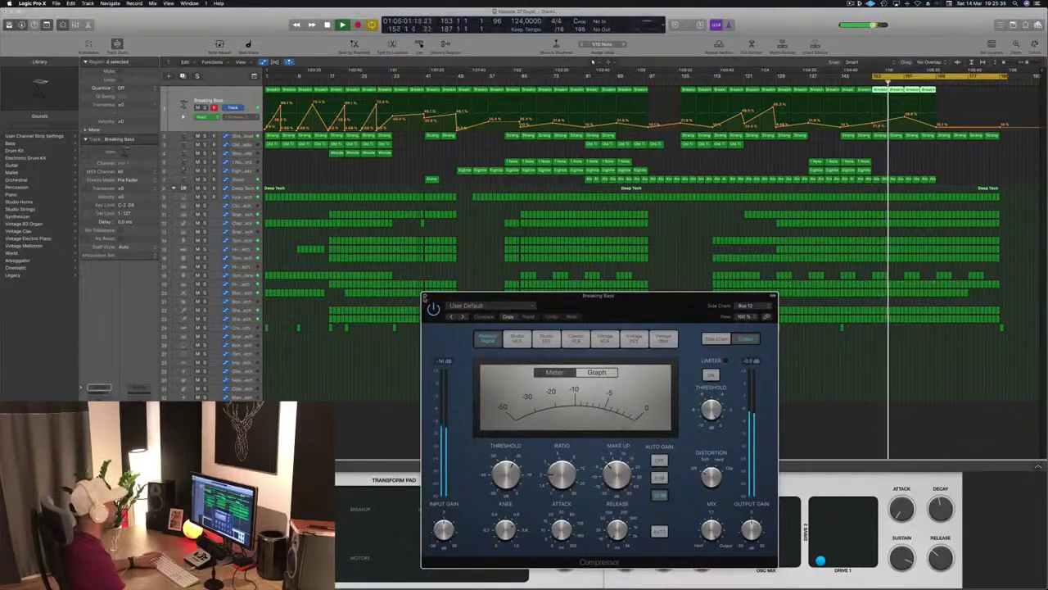
{"action": "left_click", "coordinate": [425, 296]}
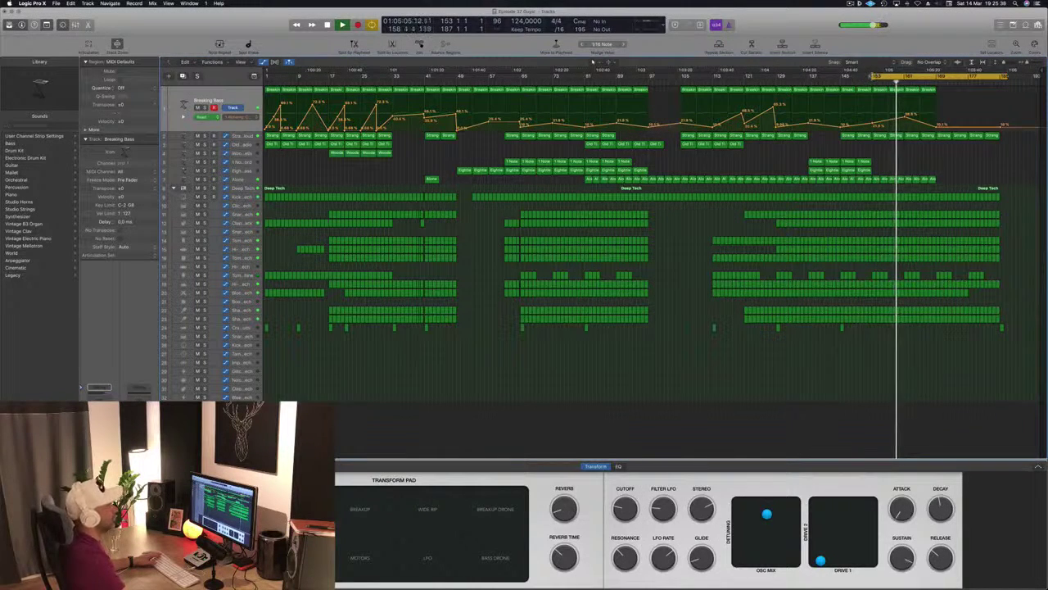
- Extend the cycle range back to bar 1 and play from the start, checking the Strange Voice Cloud, Kick 1 and Wooden Bells tracks
{"action": "left_click_drag", "start_coordinate": [872, 76], "coordinate": [266, 79]}
{"action": "key", "text": "space"}
{"action": "key", "text": "space"}
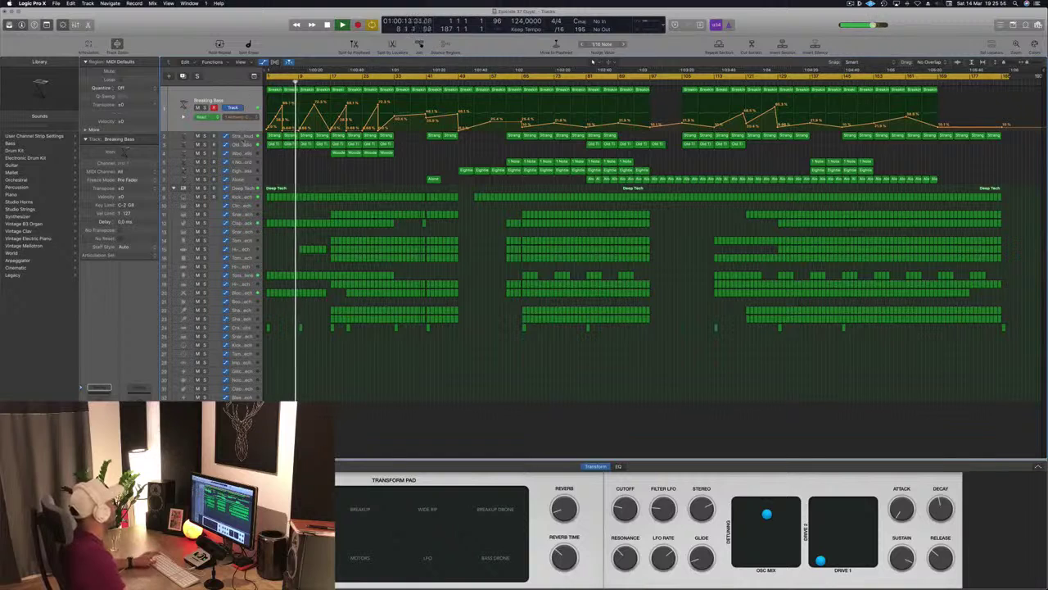
{"action": "left_click", "coordinate": [244, 140]}
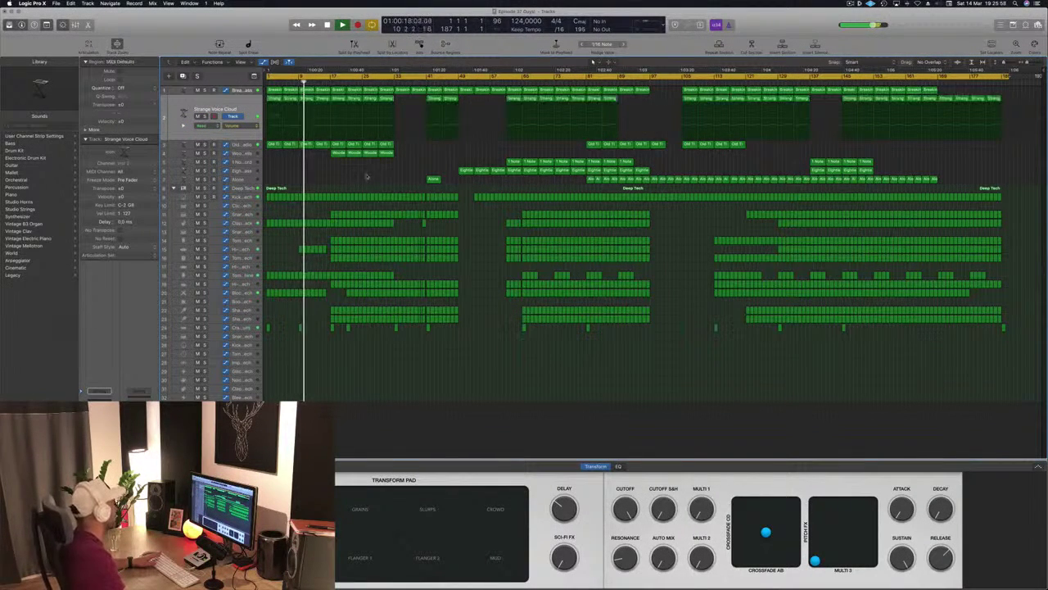
{"action": "left_click", "coordinate": [245, 198]}
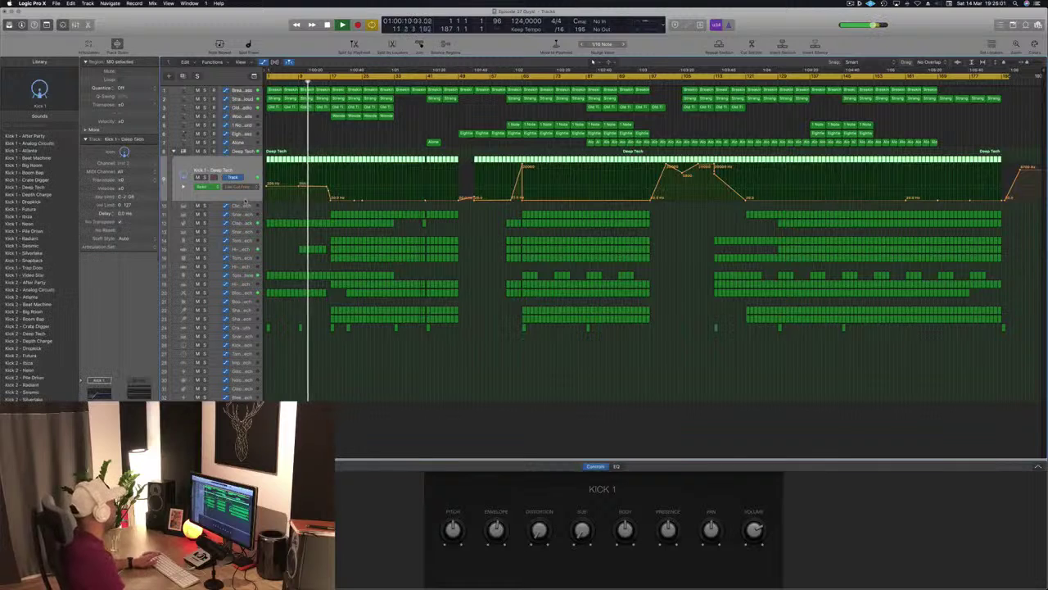
{"action": "key", "text": "shift+period"}
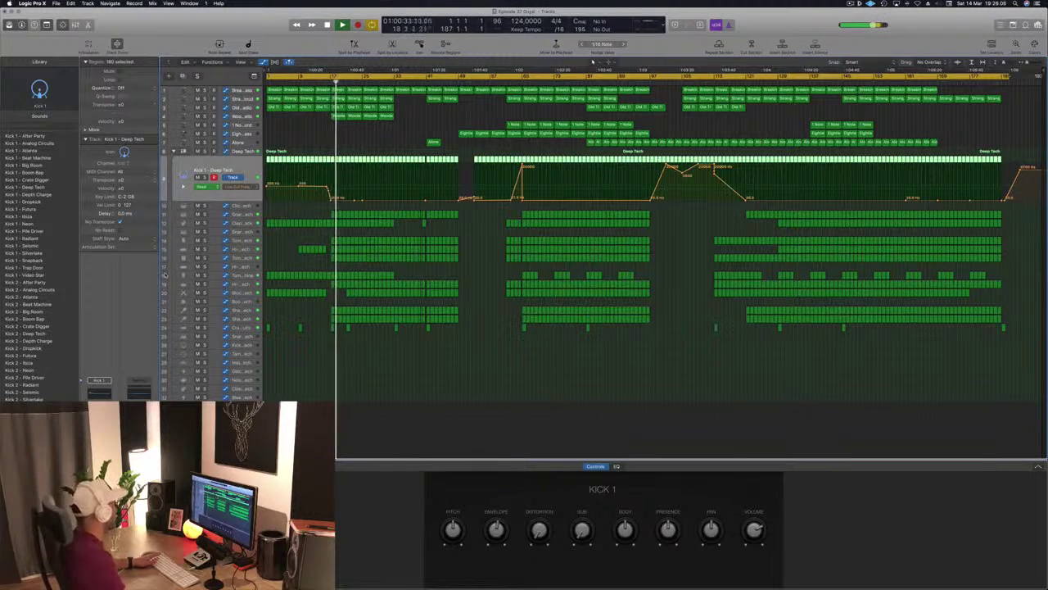
{"action": "left_click", "coordinate": [251, 119]}
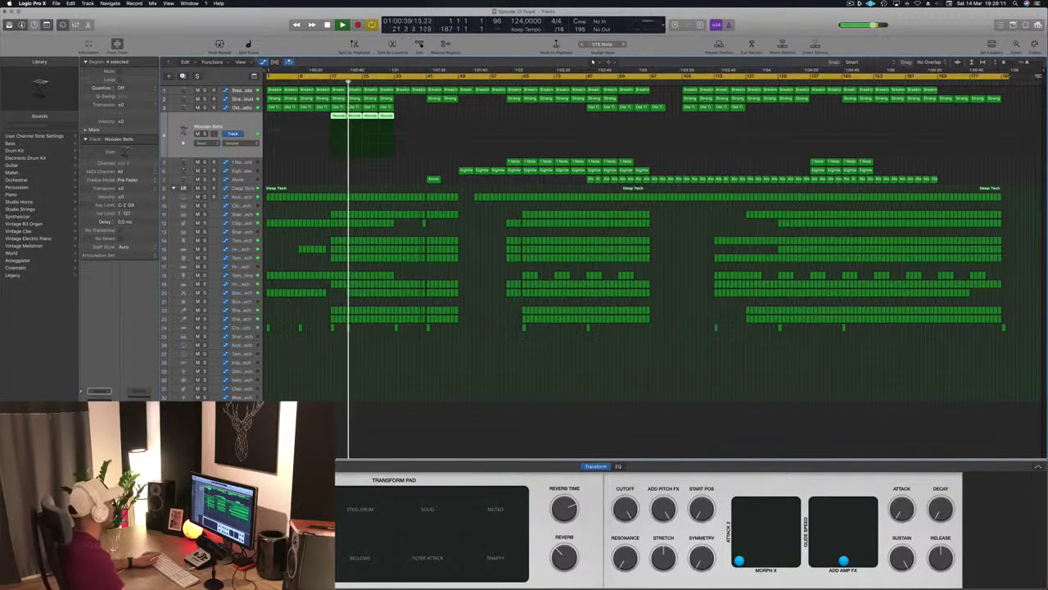
- Add a second compressor to the Breaking Bass track, set it to the Vintage Opto model and adjust its threshold
{"action": "left_click", "coordinate": [249, 91]}
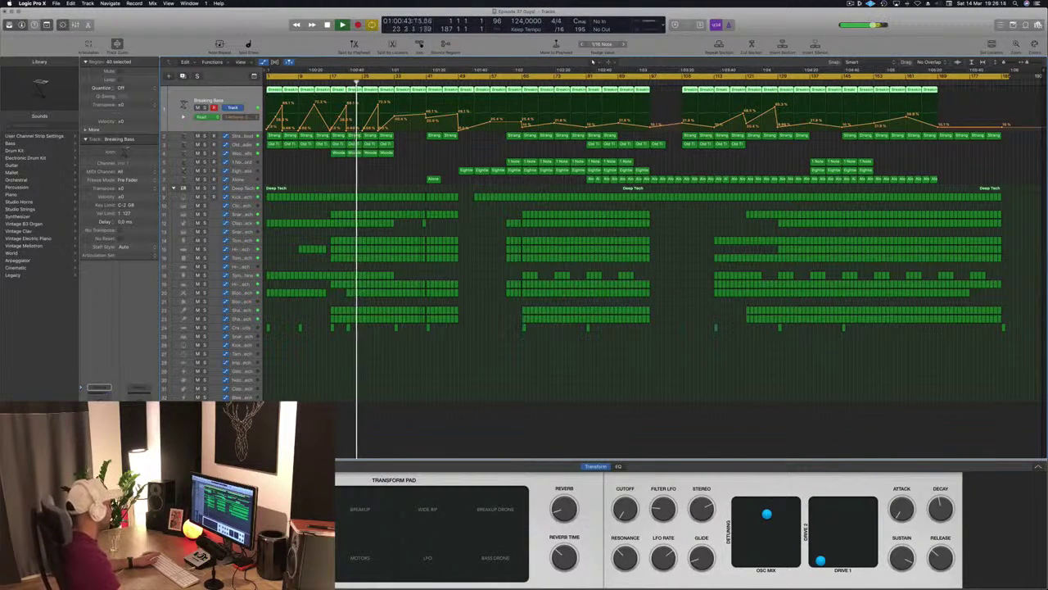
{"action": "key", "text": "v"}
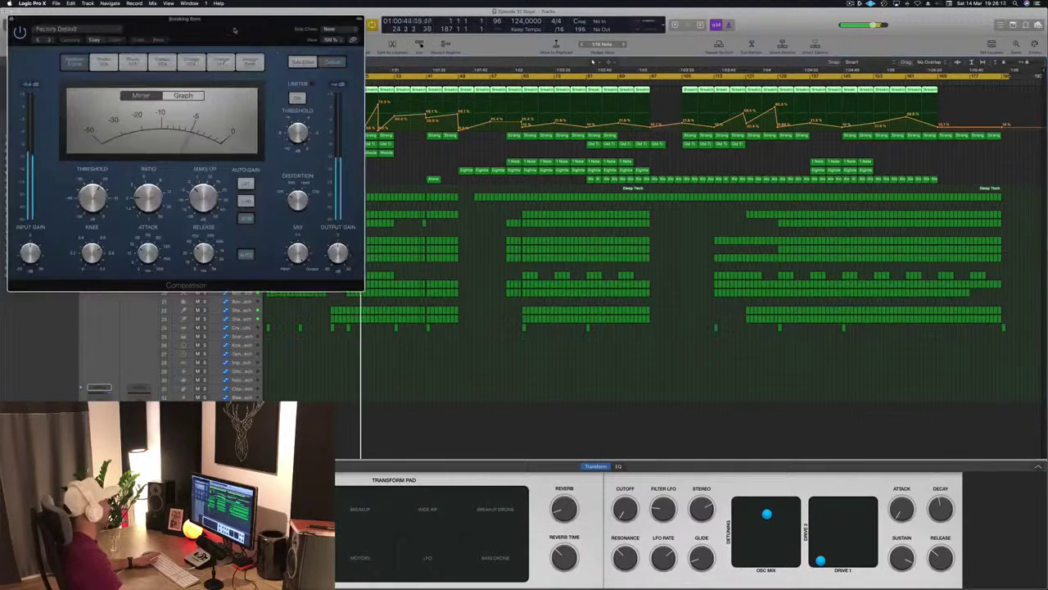
{"action": "left_click_drag", "start_coordinate": [277, 50], "coordinate": [666, 139]}
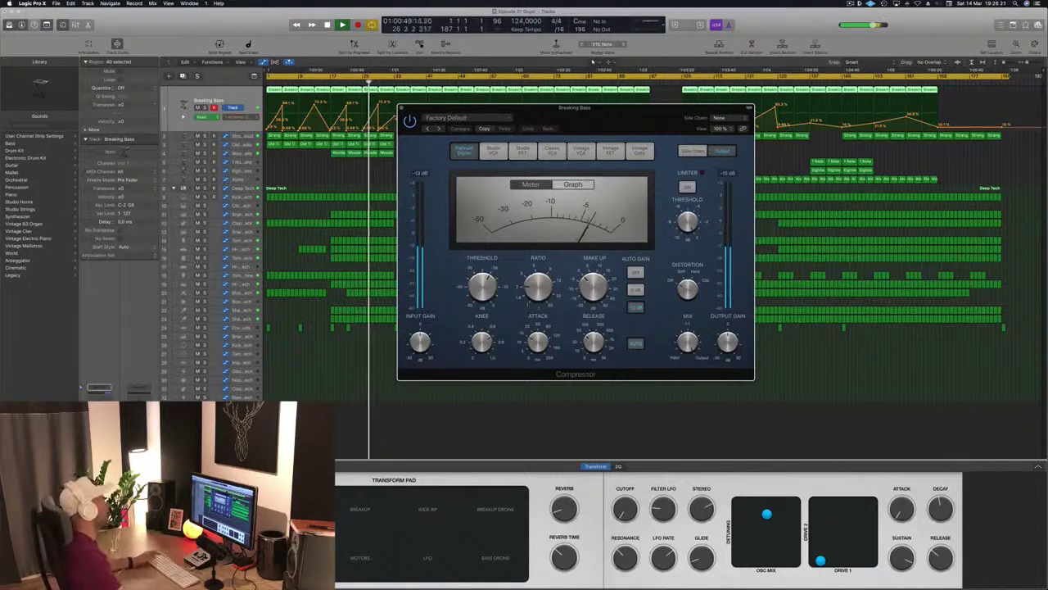
{"action": "left_click", "coordinate": [640, 151]}
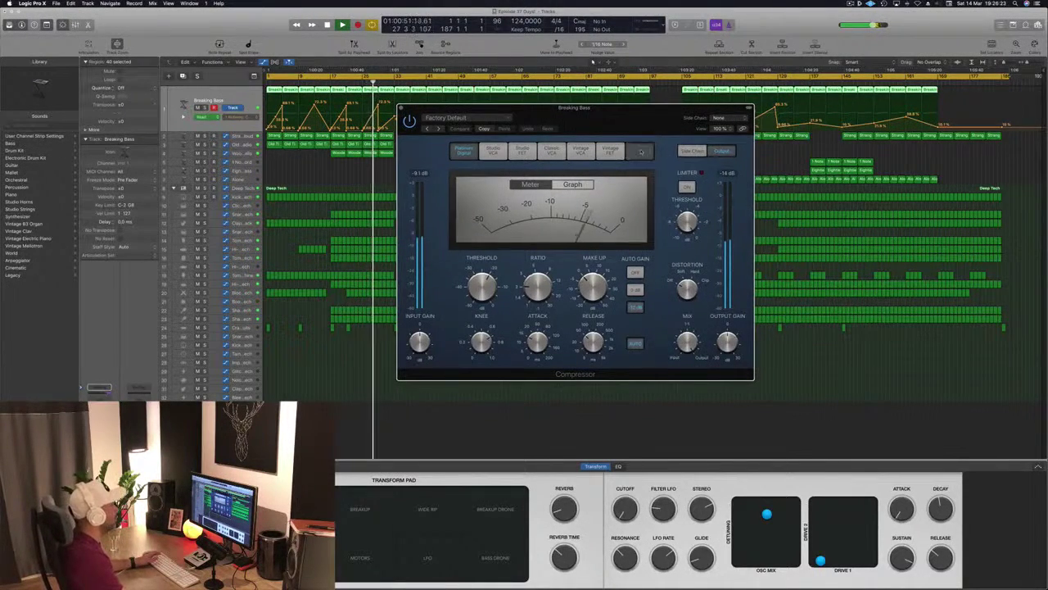
{"action": "mouse_move", "coordinate": [483, 288]}
{"action": "left_mouse_down"}
{"action": "mouse_move", "coordinate": [535, 279]}
{"action": "mouse_move", "coordinate": [482, 289]}
{"action": "left_mouse_up"}
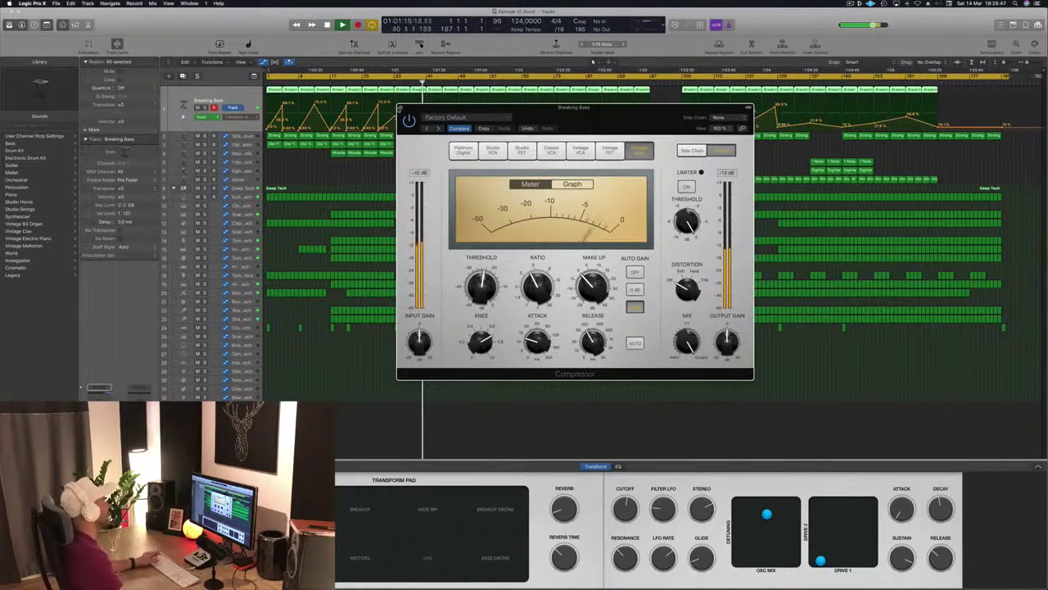
{"action": "left_click", "coordinate": [400, 108]}
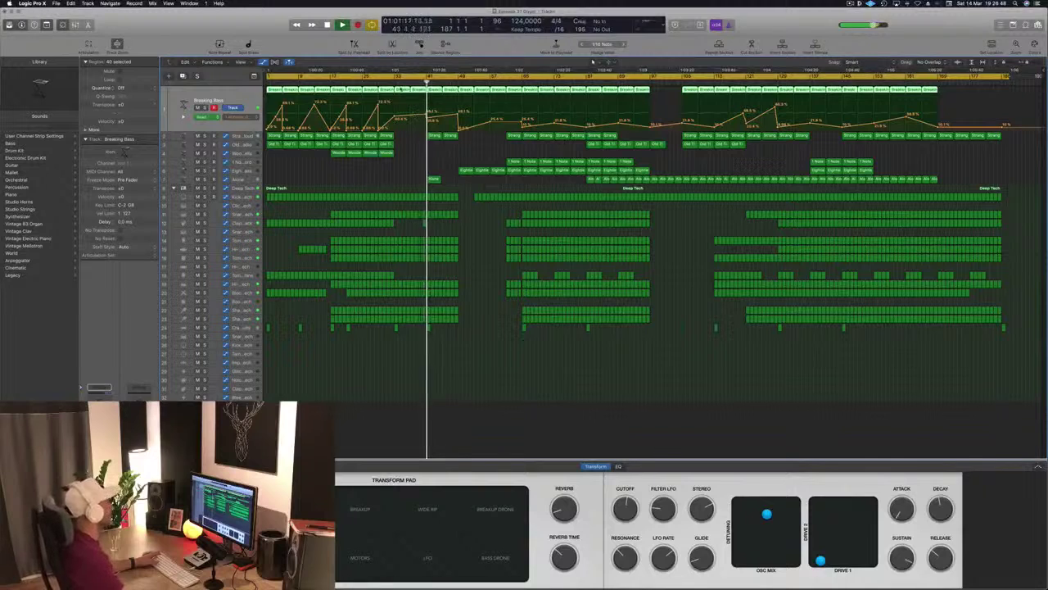
- Replay from bar 33 and lower the Breaking Bass automation point at that bar
{"action": "left_click", "coordinate": [389, 81]}
{"action": "left_click", "coordinate": [397, 117]}
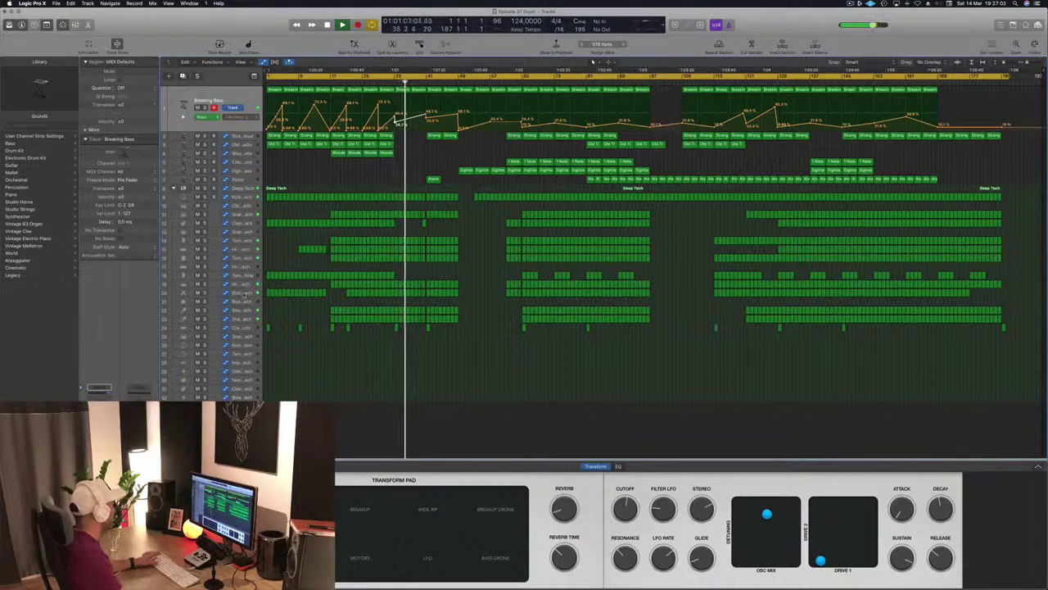
- Add a compressor to the Block track and set its side chain to Bus 12, fed by Kick 1
{"action": "left_click", "coordinate": [245, 293]}
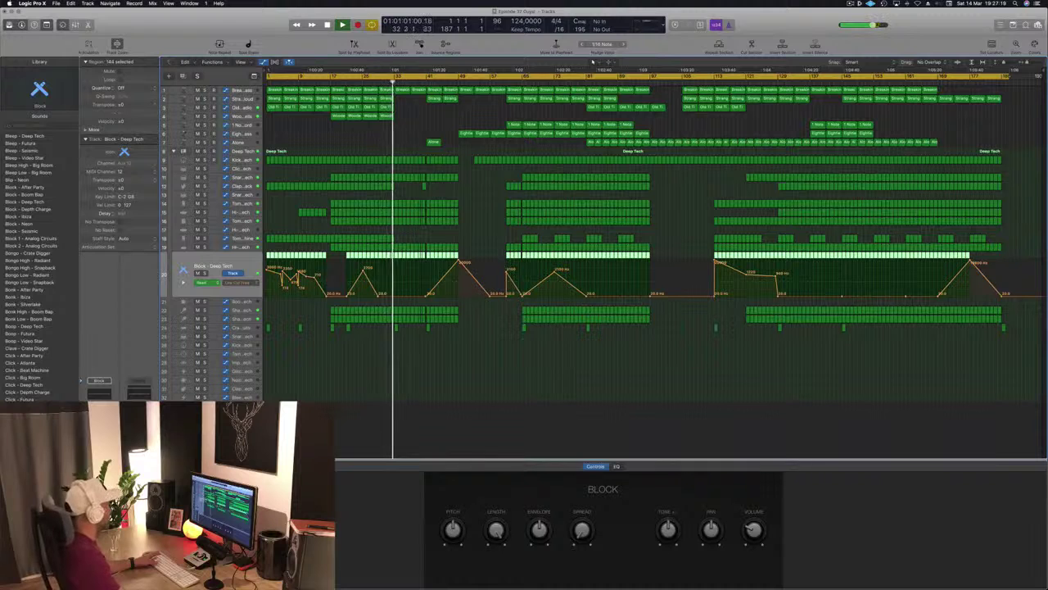
{"action": "left_click", "coordinate": [99, 388]}
{"action": "left_click_drag", "start_coordinate": [272, 28], "coordinate": [601, 170]}
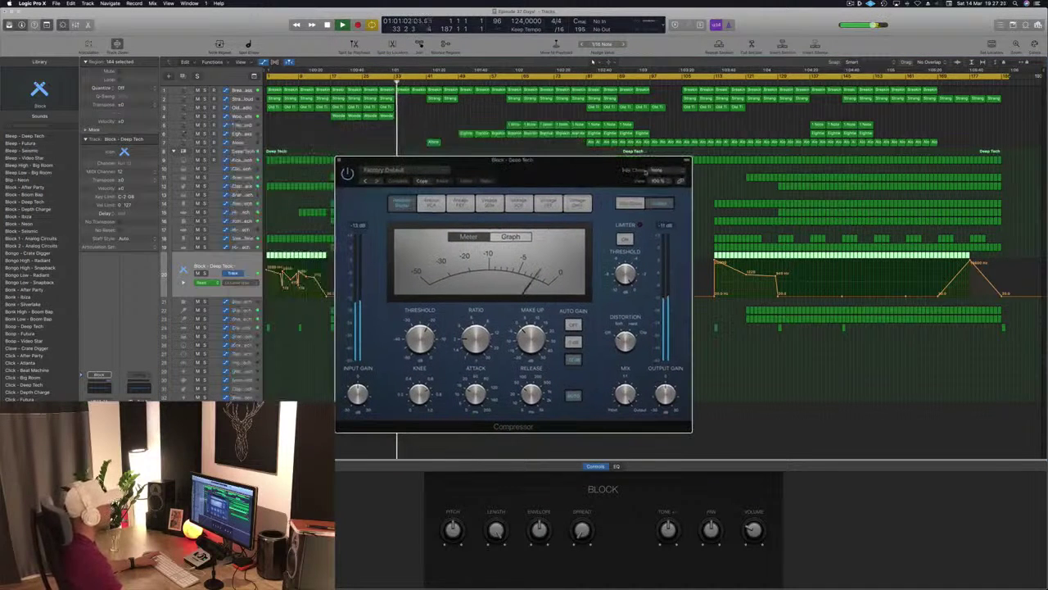
{"action": "left_click", "coordinate": [654, 171]}
{"action": "mouse_move", "coordinate": [661, 194]}
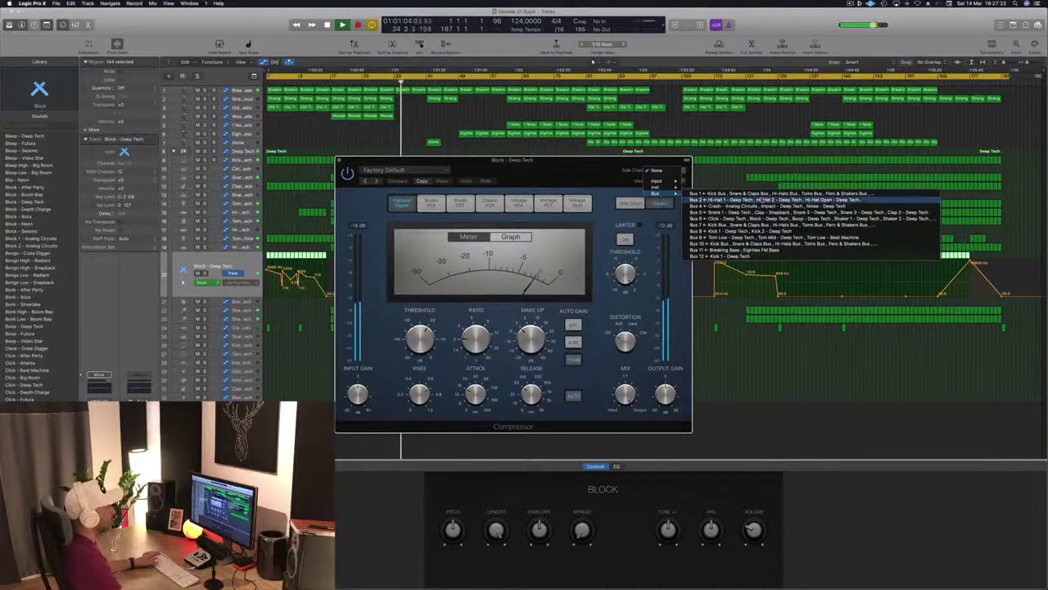
{"action": "left_click", "coordinate": [720, 256]}
- Lower the Block compressor's threshold and adjust its release while the track plays
{"action": "left_click_drag", "start_coordinate": [546, 168], "coordinate": [564, 162]}
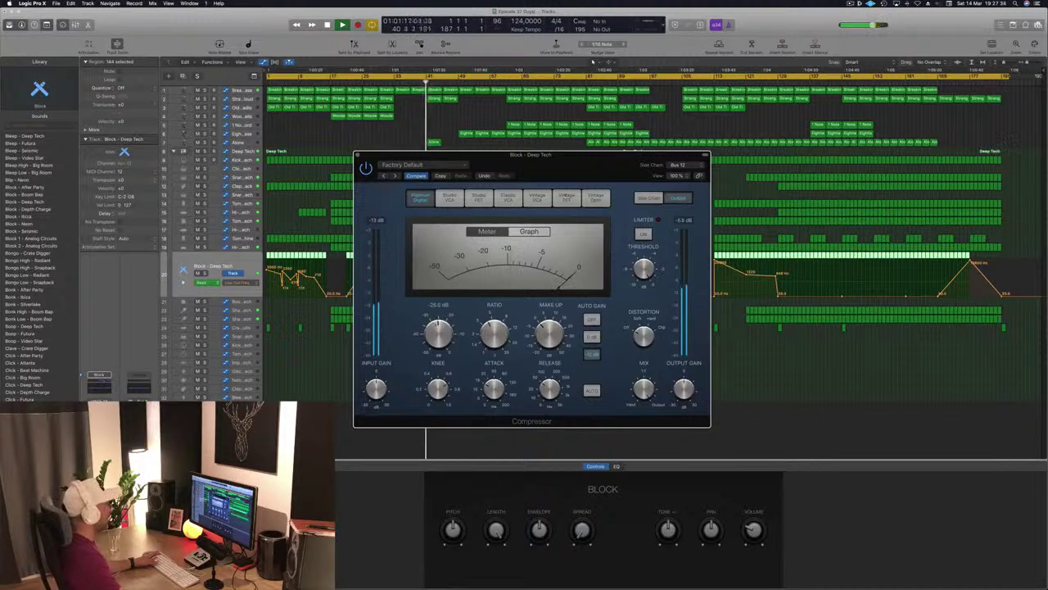
{"action": "mouse_move", "coordinate": [575, 163]}
{"action": "left_mouse_down"}
{"action": "mouse_move", "coordinate": [620, 166]}
{"action": "mouse_move", "coordinate": [590, 161]}
{"action": "left_mouse_up"}
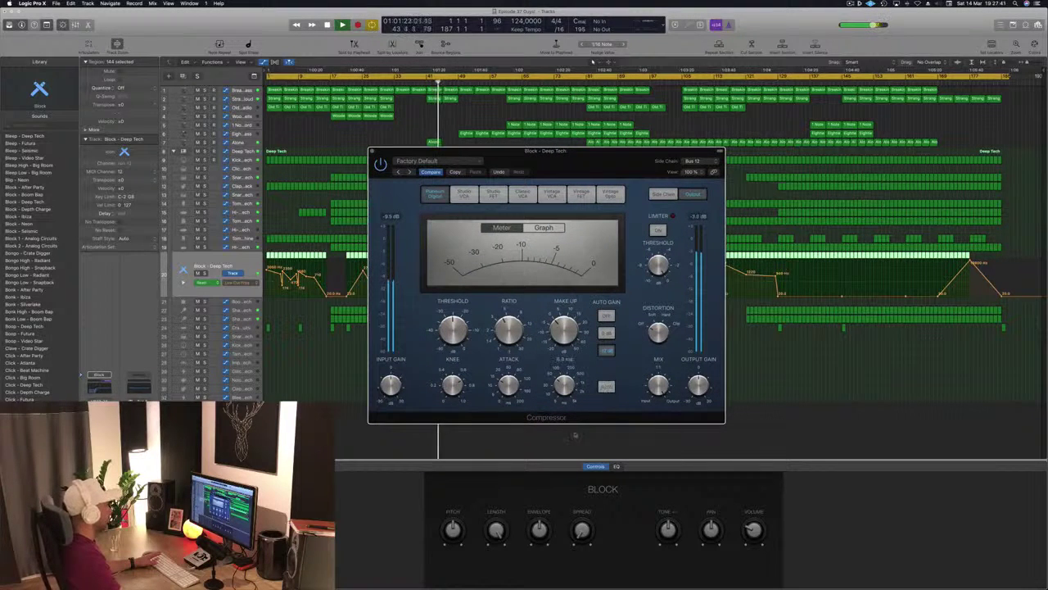
{"action": "left_click_drag", "start_coordinate": [578, 154], "coordinate": [696, 152]}
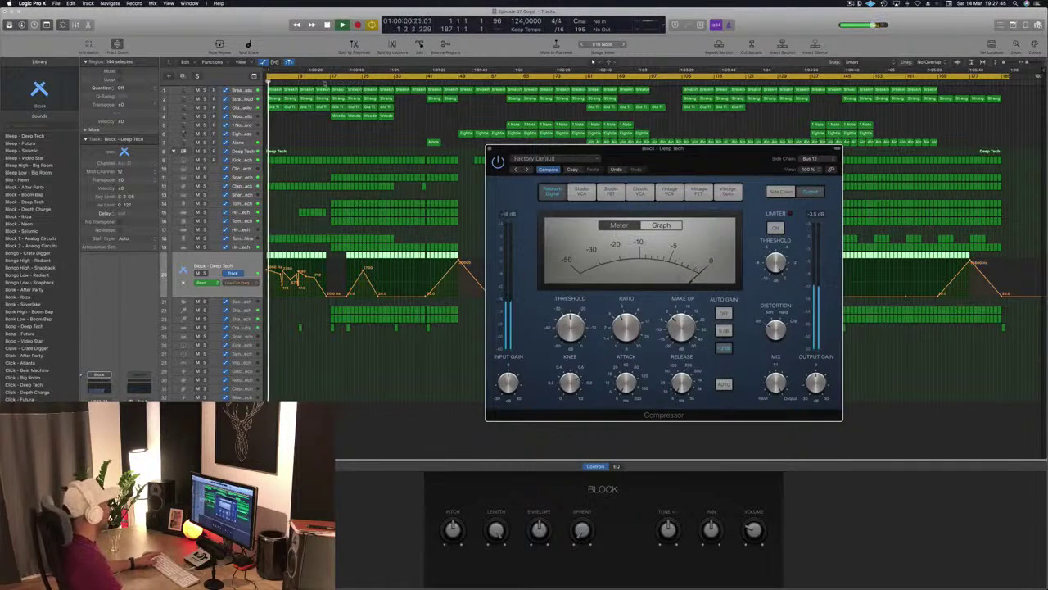
- Replay from bar 17, lower the Block track's low-cut automation peak at bar 25, and close the compressor
{"action": "left_click", "coordinate": [328, 80]}
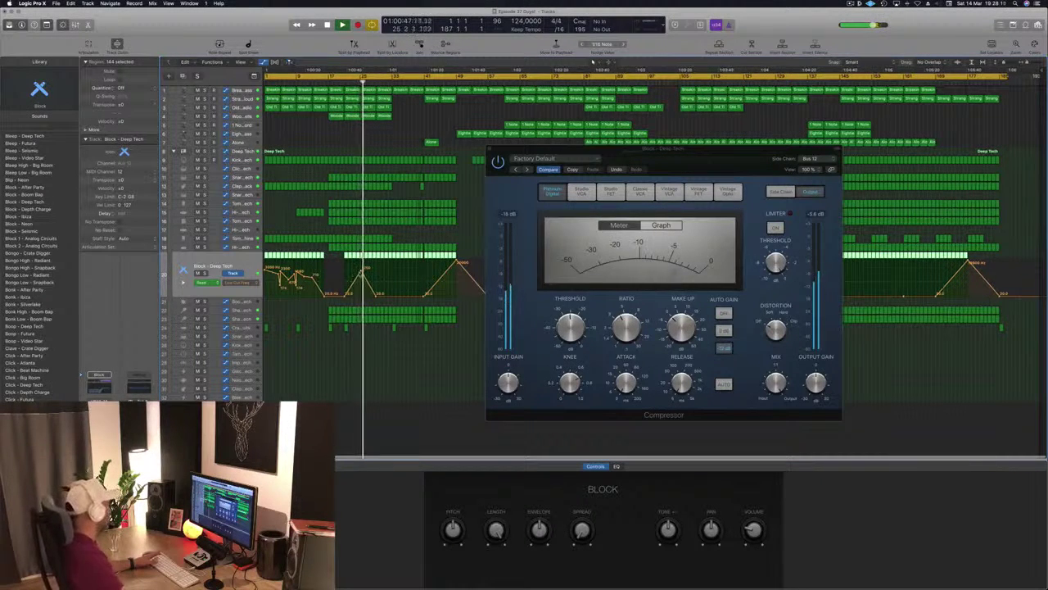
{"action": "left_click", "coordinate": [361, 272]}
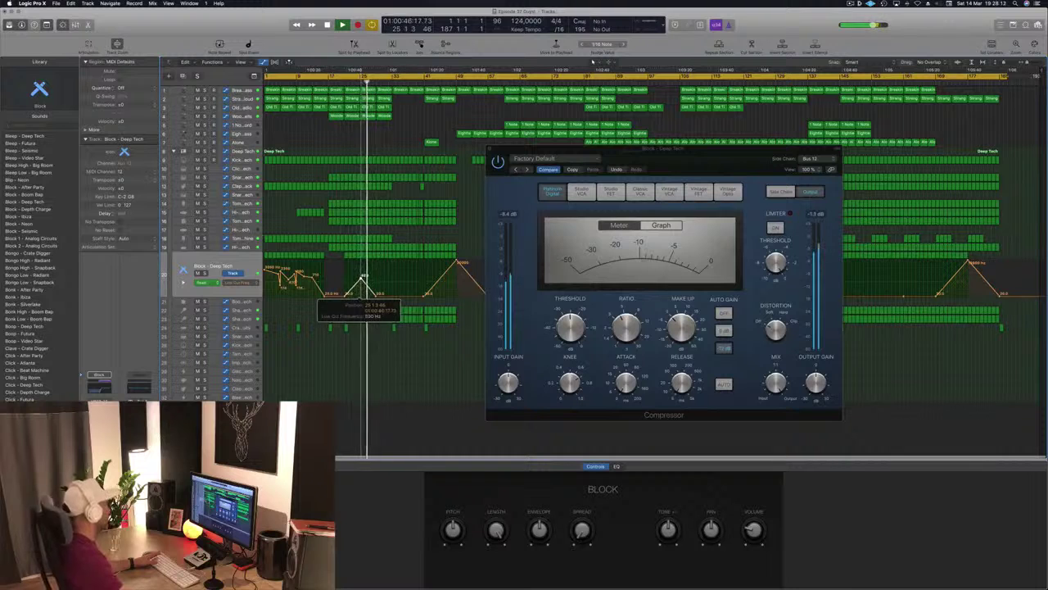
{"action": "left_click_drag", "start_coordinate": [361, 279], "coordinate": [361, 282]}
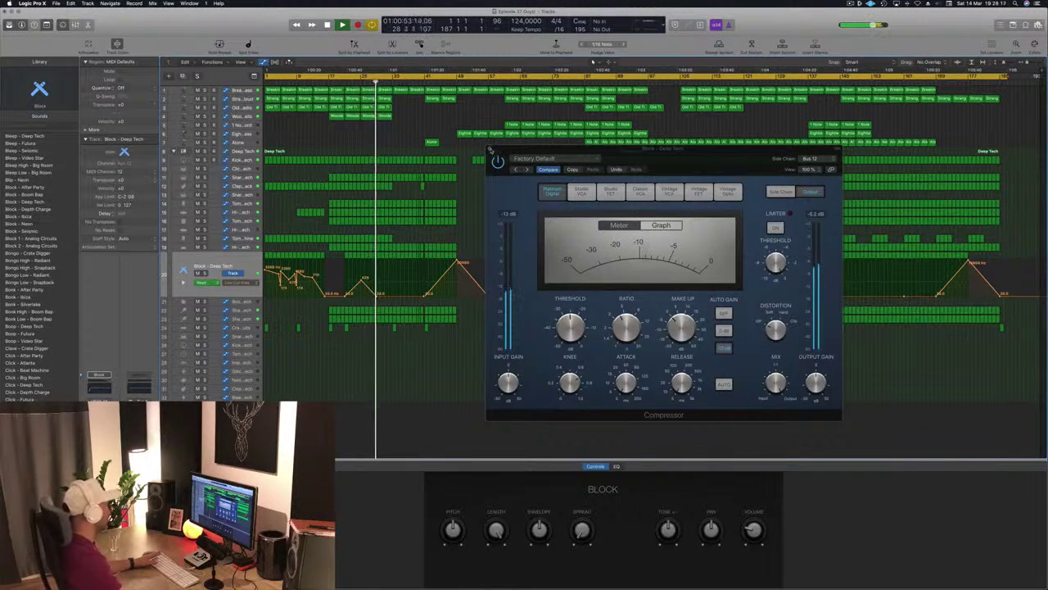
{"action": "left_click", "coordinate": [490, 151]}
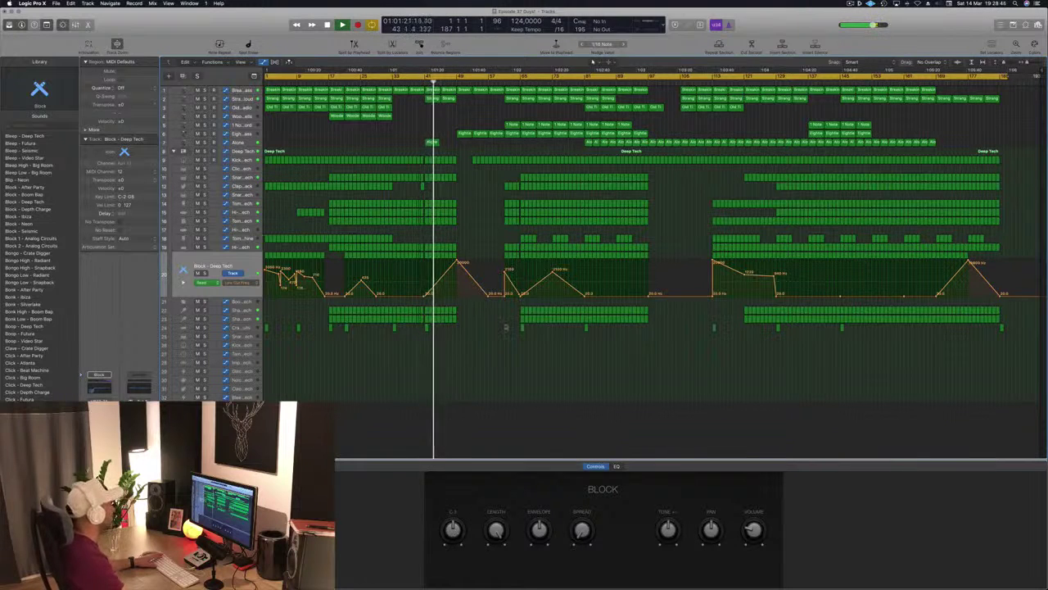
- Record a pitch change on the Block track in Touch mode around bar 23 and return its automation to Read mode
{"action": "left_click", "coordinate": [345, 81]}
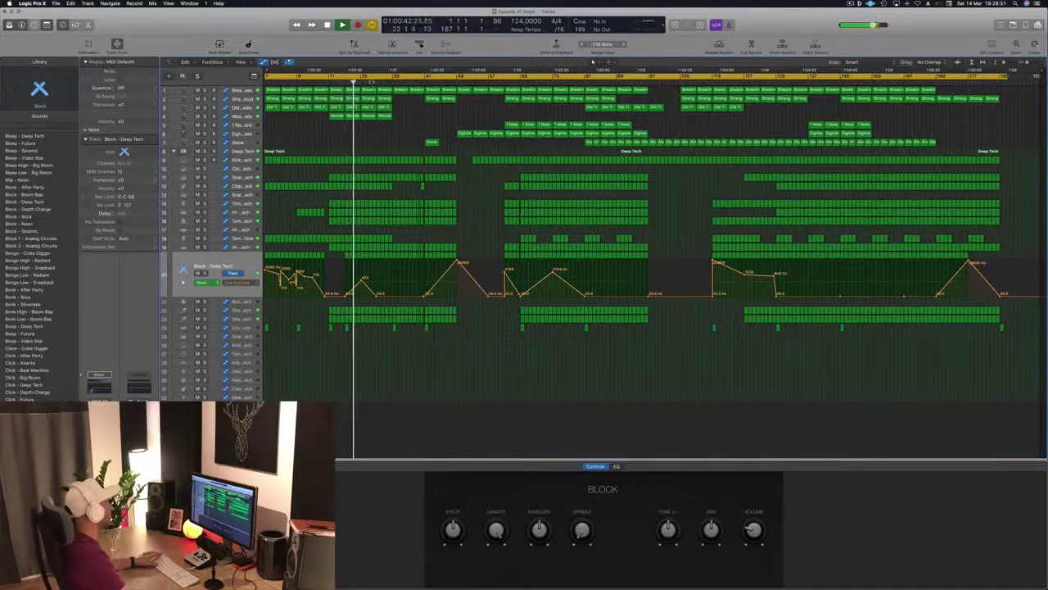
{"action": "left_click", "coordinate": [340, 82]}
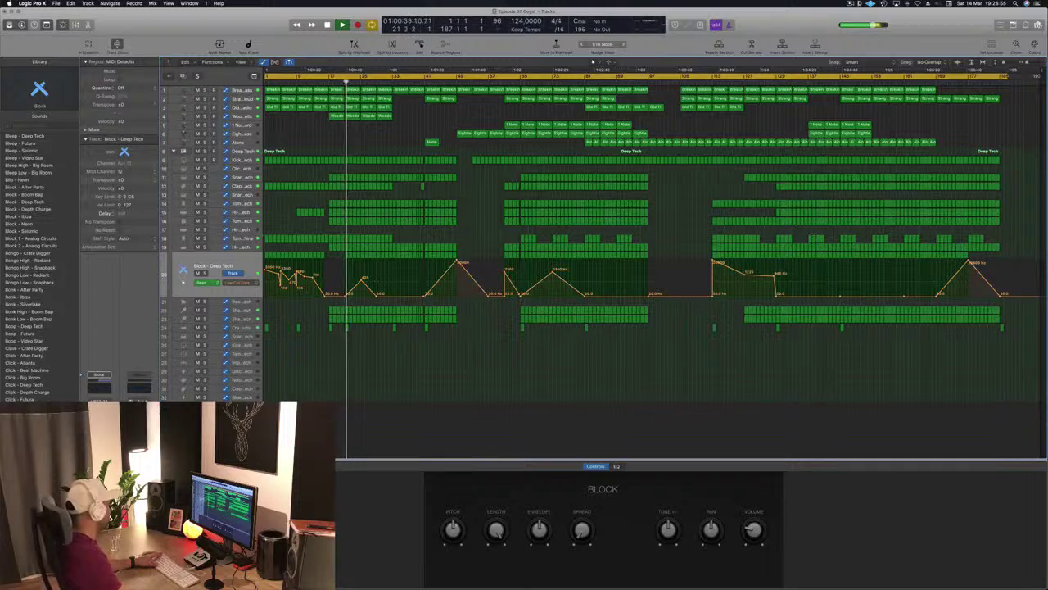
{"action": "left_click", "coordinate": [454, 528]}
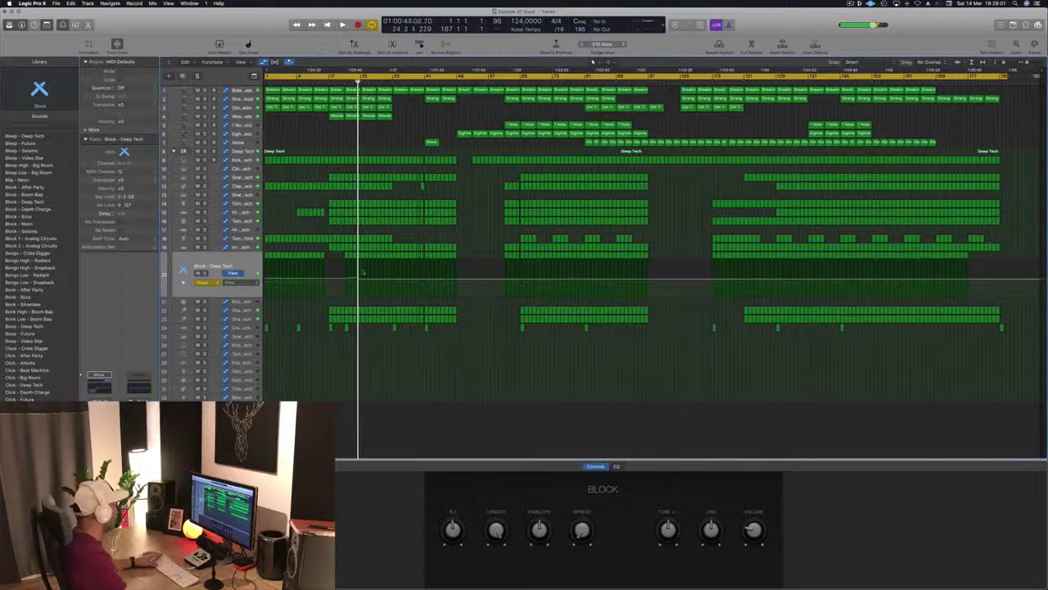
{"action": "key", "text": "space"}
{"action": "left_click", "coordinate": [204, 282]}
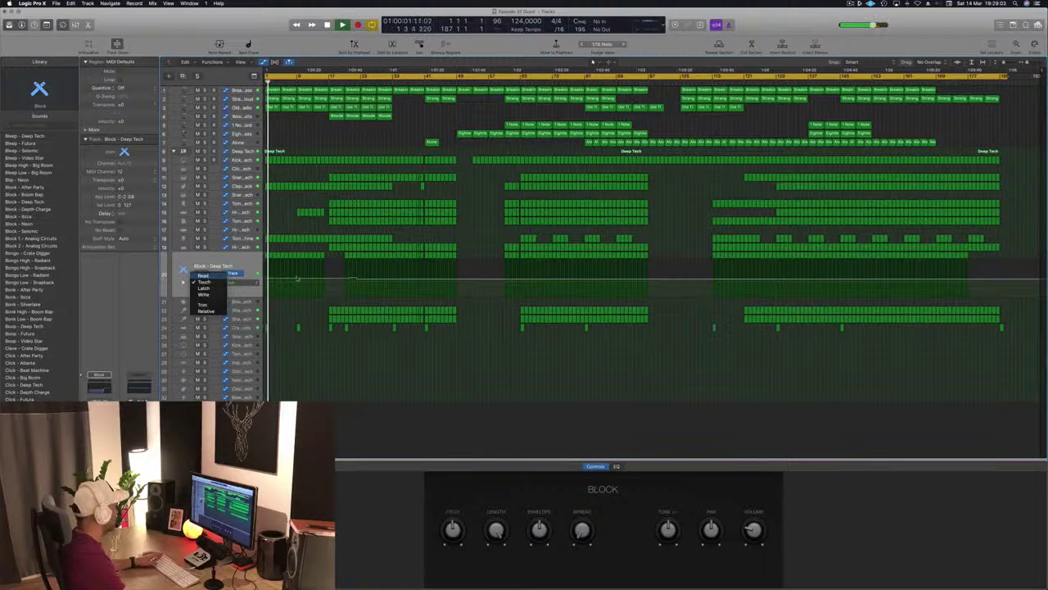
{"action": "left_click", "coordinate": [204, 276]}
- Remove the recorded bump from the Block track's pitch automation between bars 22 and 24 so the line runs flat
{"action": "key", "text": "super+Right"}
{"action": "key", "text": "super+Right"}
{"action": "key", "text": "super+Right"}
{"action": "key", "text": "super+Right"}
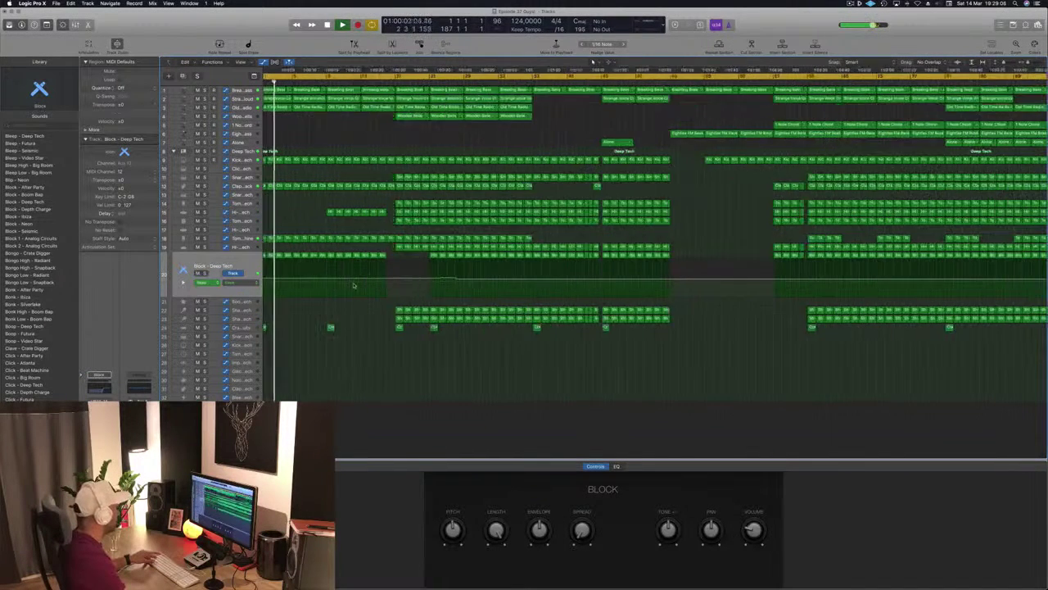
{"action": "key", "text": "super+Right"}
{"action": "key", "text": "super+Right"}
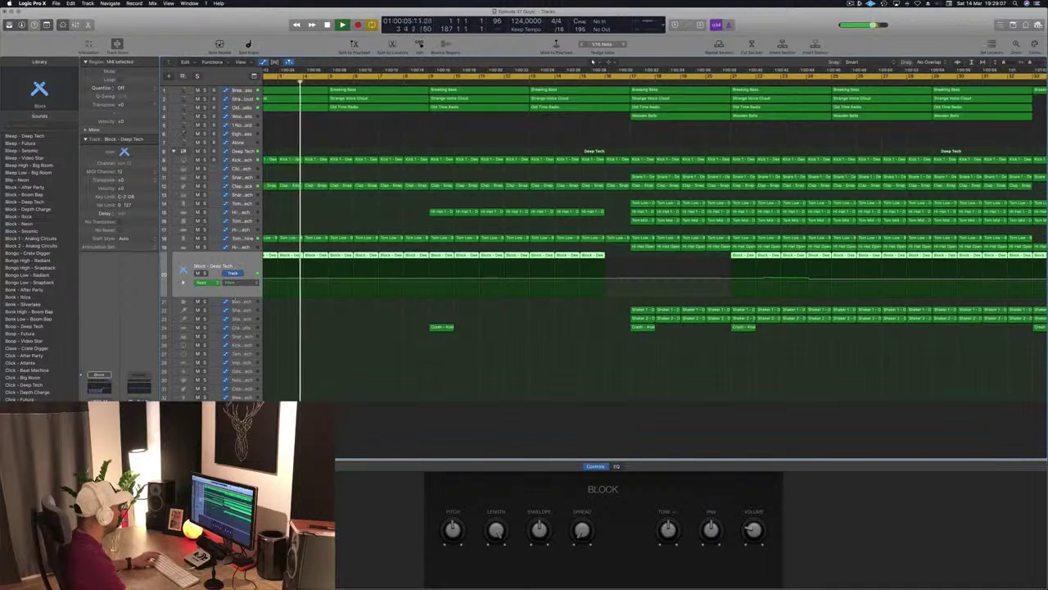
{"action": "key", "text": "ctrl+z"}
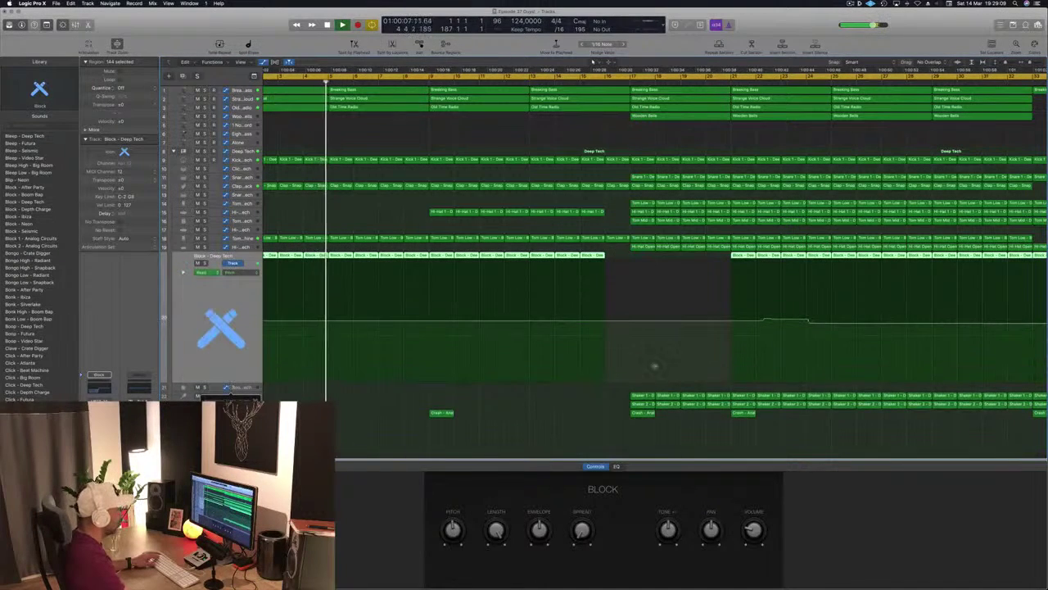
{"action": "left_click_drag", "start_coordinate": [810, 324], "coordinate": [731, 318]}
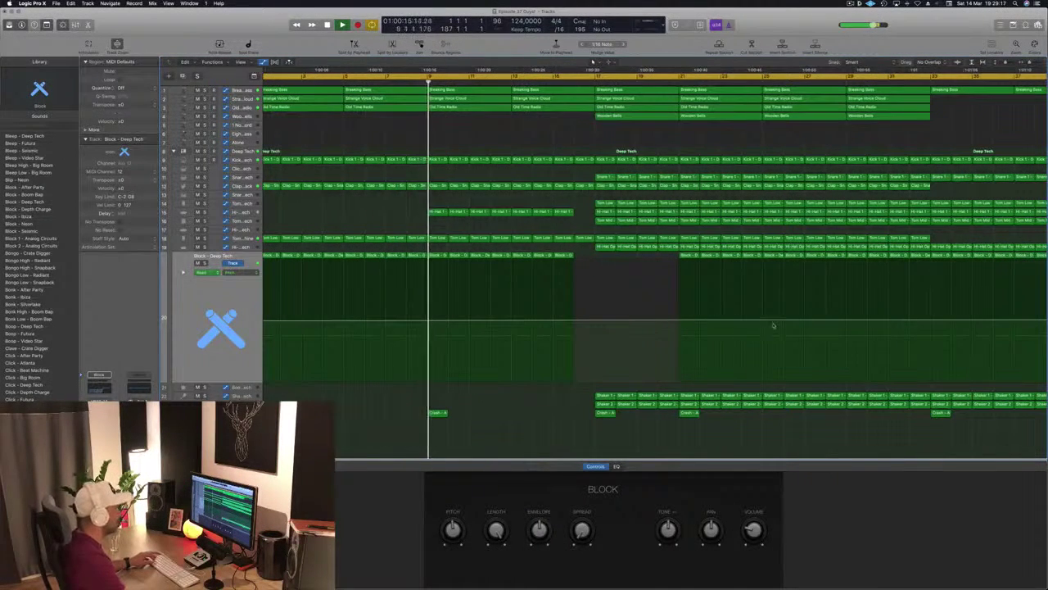
{"action": "key", "text": "super+Left"}
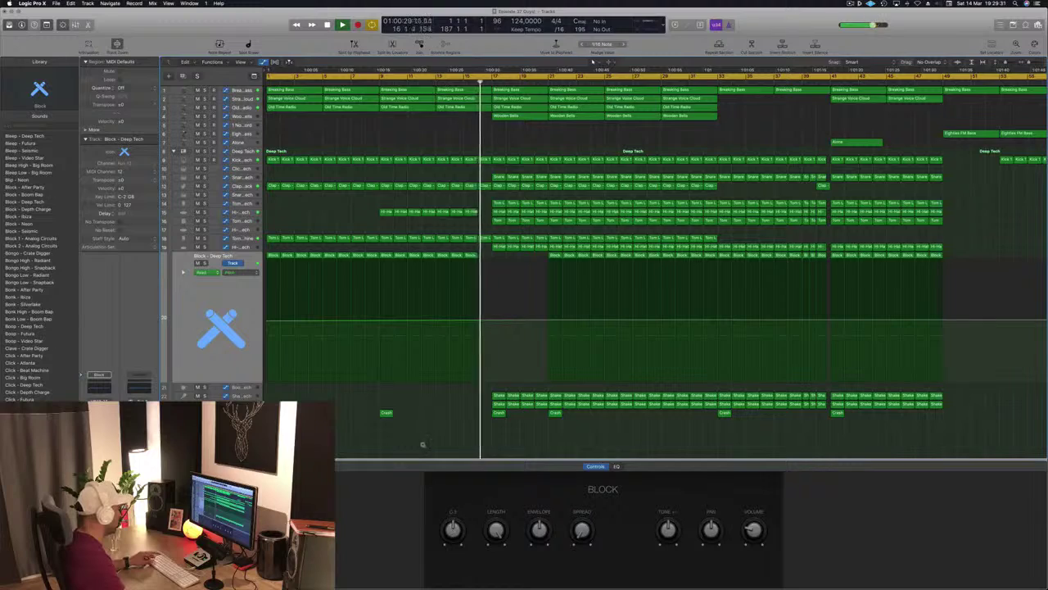
- Shape the Block track's pitch automation to rise from bar 21 to a peak at bar 29 and drop back to its base level
{"action": "scroll", "coordinate": [422, 446], "scroll_direction": "down", "scroll_amount": 5}
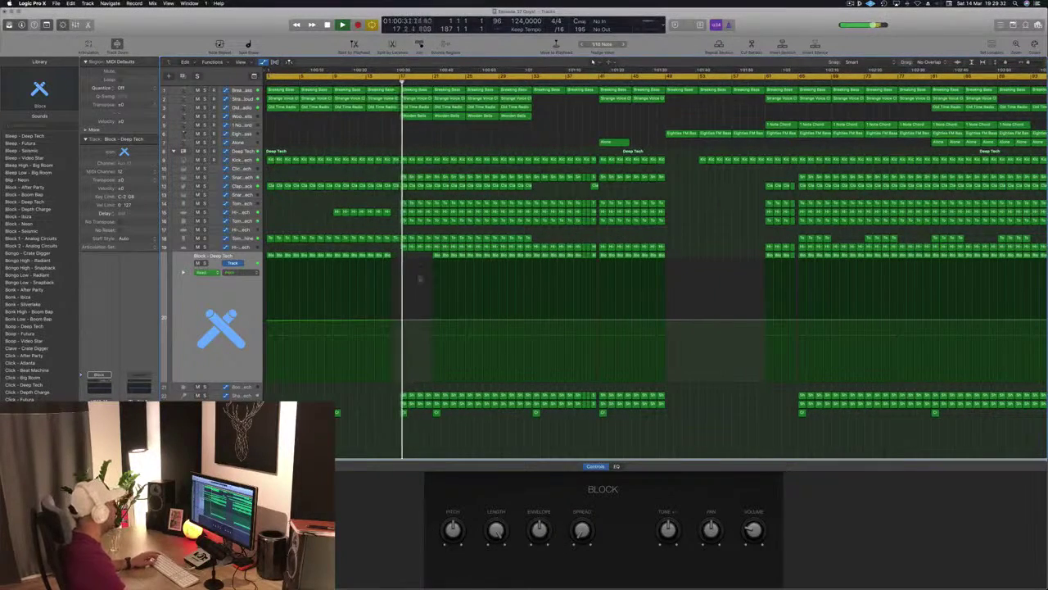
{"action": "scroll", "coordinate": [459, 322], "scroll_direction": "down", "scroll_amount": 3}
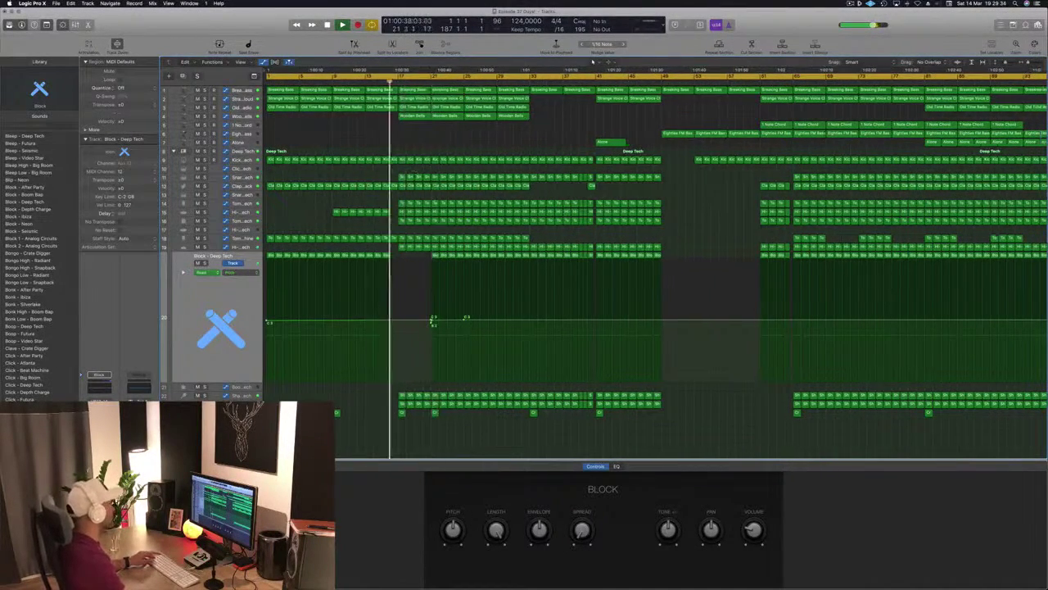
{"action": "scroll", "coordinate": [417, 324], "scroll_direction": "up", "scroll_amount": 2}
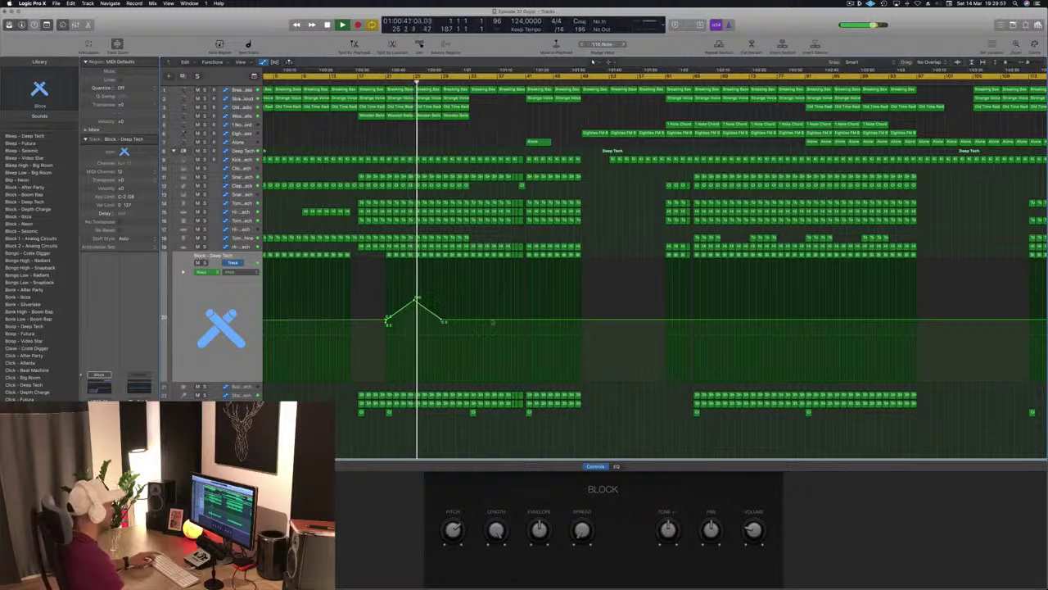
{"action": "left_click", "coordinate": [522, 320]}
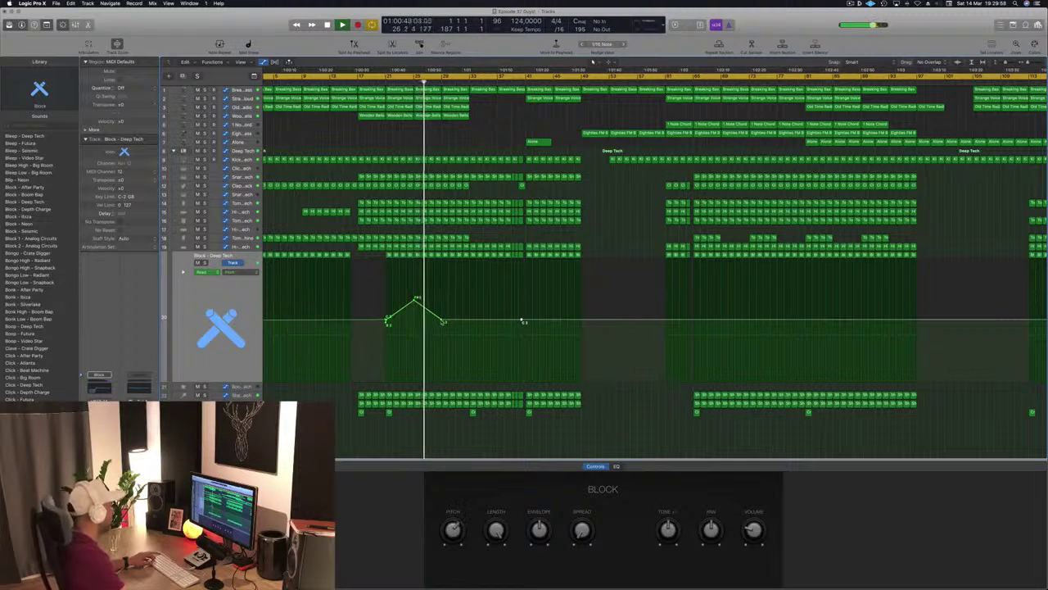
{"action": "left_click_drag", "start_coordinate": [440, 321], "coordinate": [442, 261]}
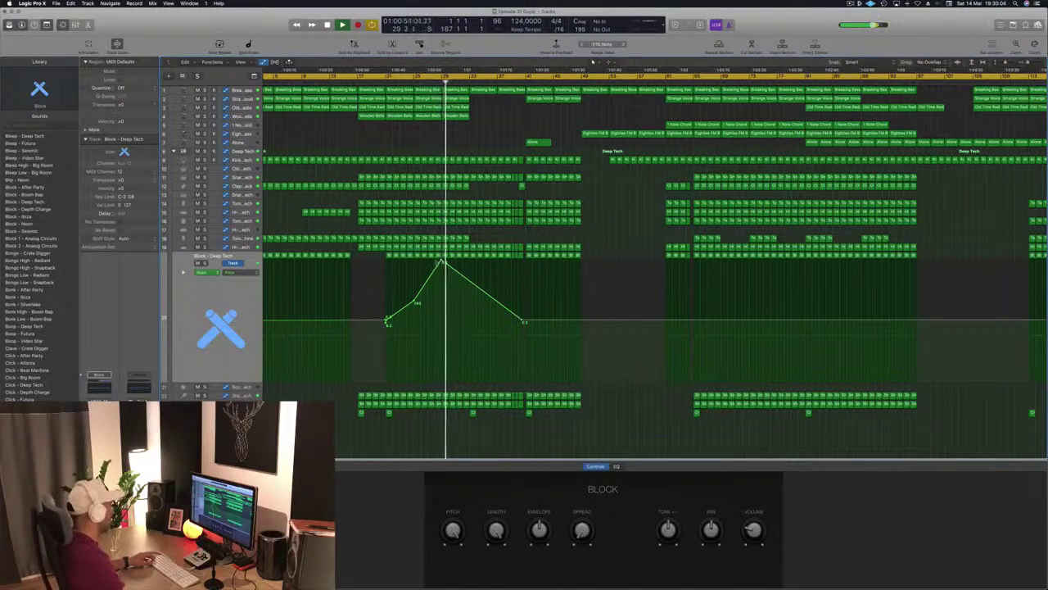
{"action": "left_click_drag", "start_coordinate": [447, 267], "coordinate": [444, 322]}
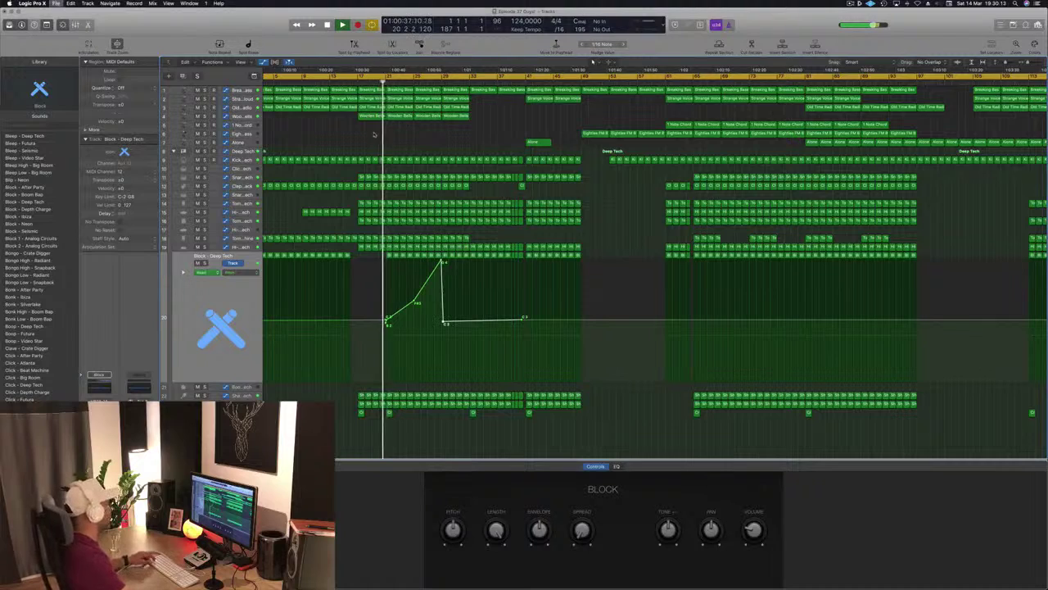
- Turn the Block pitch rise into one straight ramp from bar 21 and align its drop vertically at bar 29
{"action": "key", "text": "super+Left"}
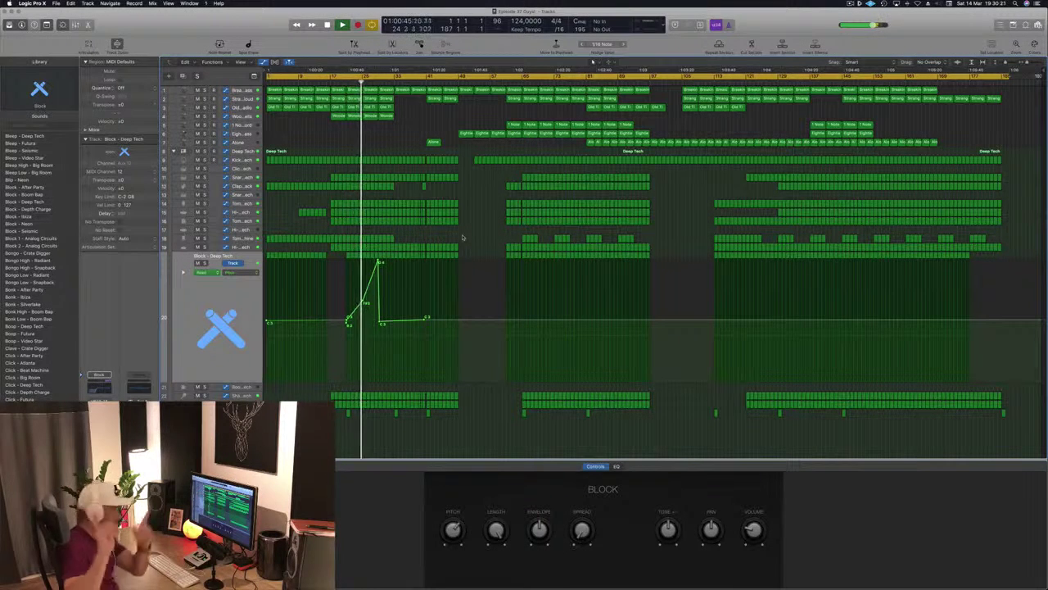
{"action": "scroll", "coordinate": [463, 237], "scroll_direction": "down", "scroll_amount": 1}
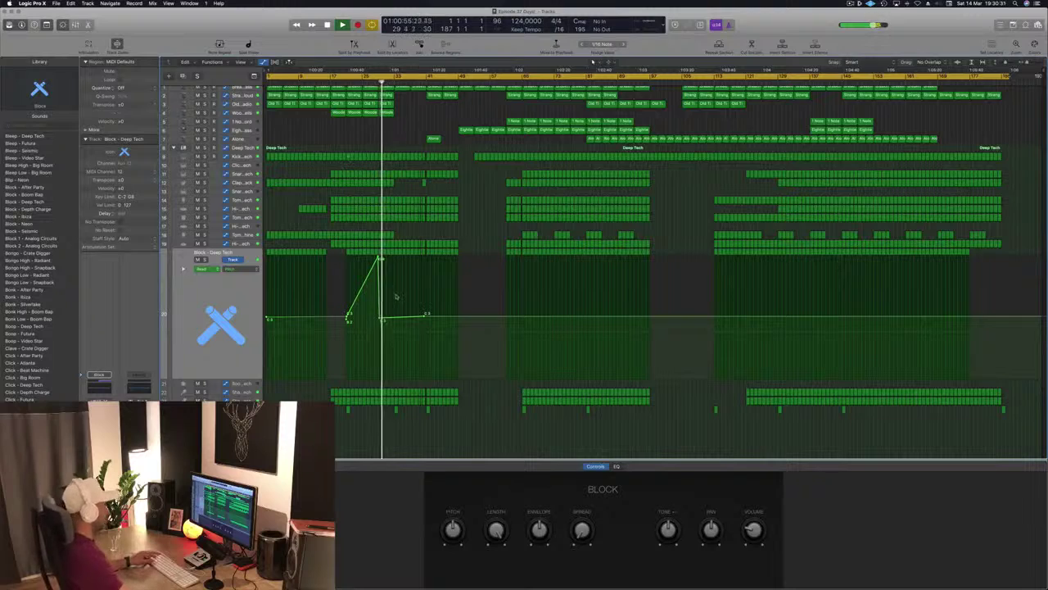
{"action": "key", "text": "super+Right"}
{"action": "key", "text": "super+Right"}
{"action": "key", "text": "super+Right"}
{"action": "key", "text": "super+Right"}
{"action": "key", "text": "super+Right"}
{"action": "key", "text": "super+Right"}
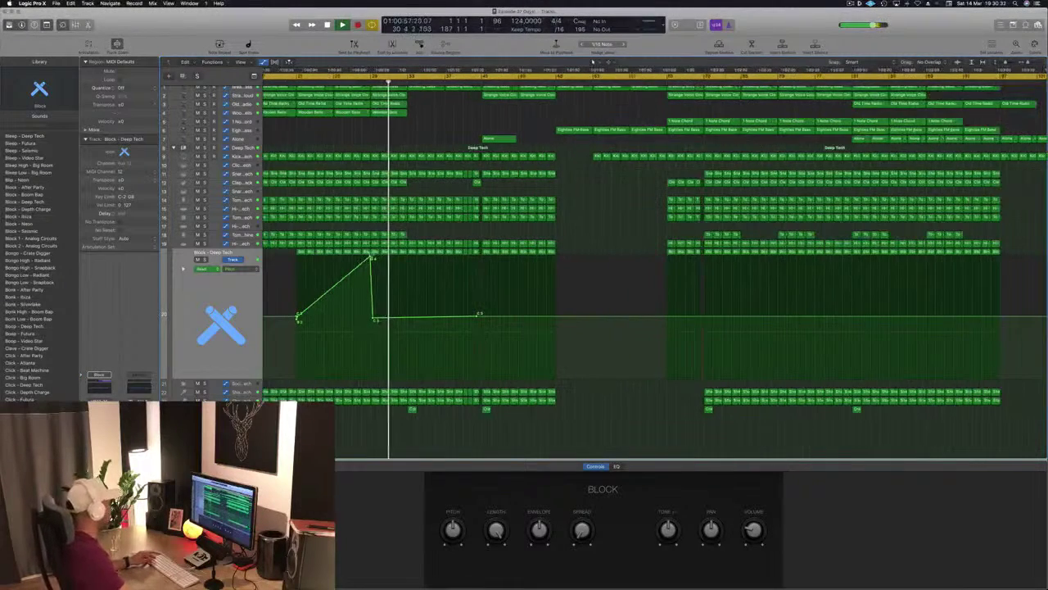
{"action": "left_click_drag", "start_coordinate": [376, 314], "coordinate": [367, 319]}
- Save the project and resume playback from about bar 17 with the cycle range starting at bar 9
{"action": "key", "text": "space"}
{"action": "key", "text": "space"}
{"action": "key", "text": "super+Left"}
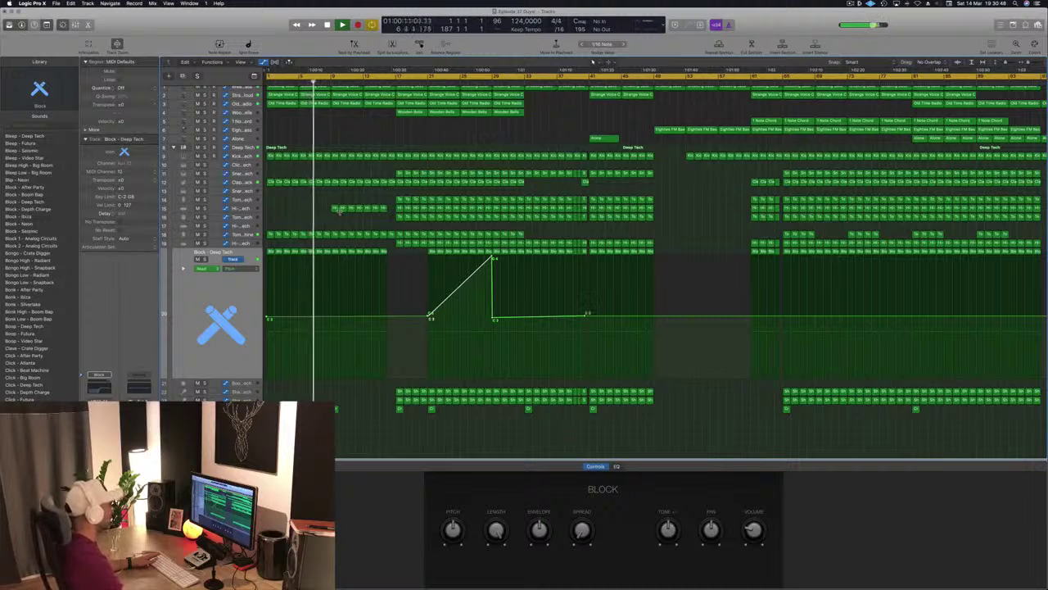
{"action": "key", "text": "super+s"}
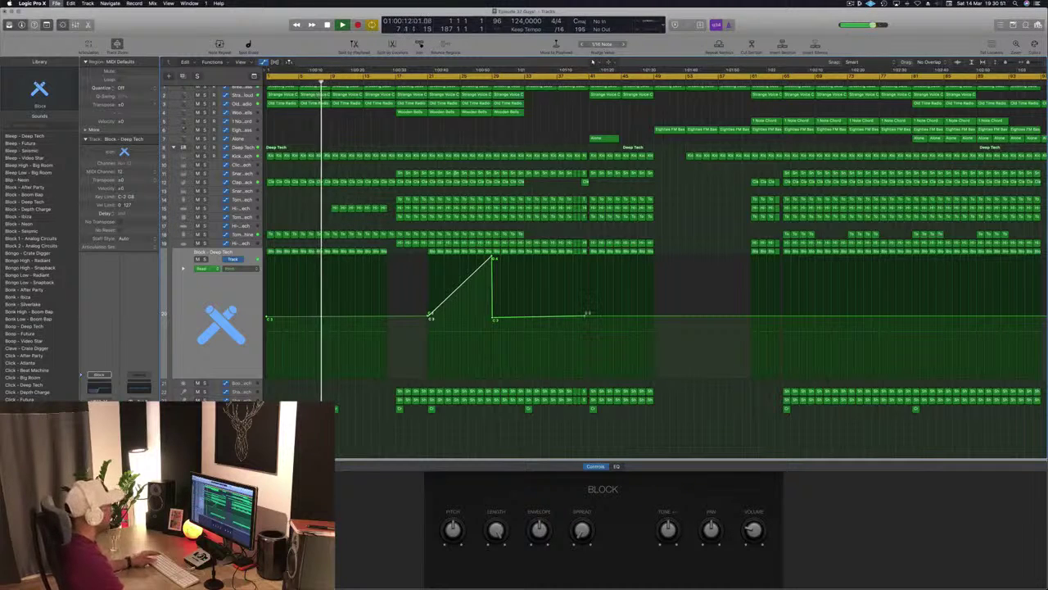
{"action": "key", "text": "z"}
{"action": "left_click", "coordinate": [330, 82]}
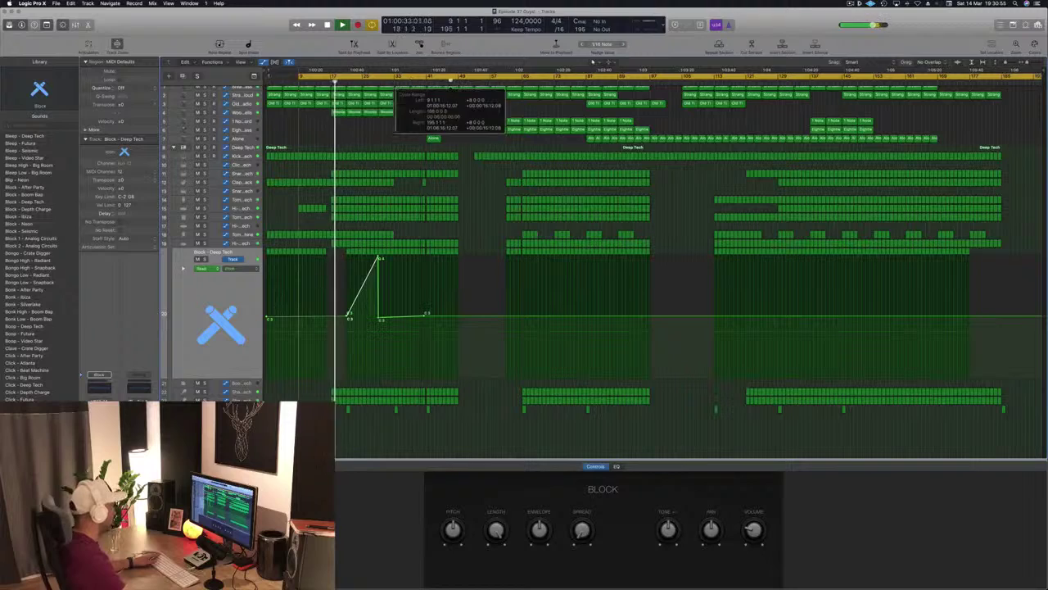
{"action": "scroll", "coordinate": [381, 121], "scroll_direction": "up", "scroll_amount": 2}
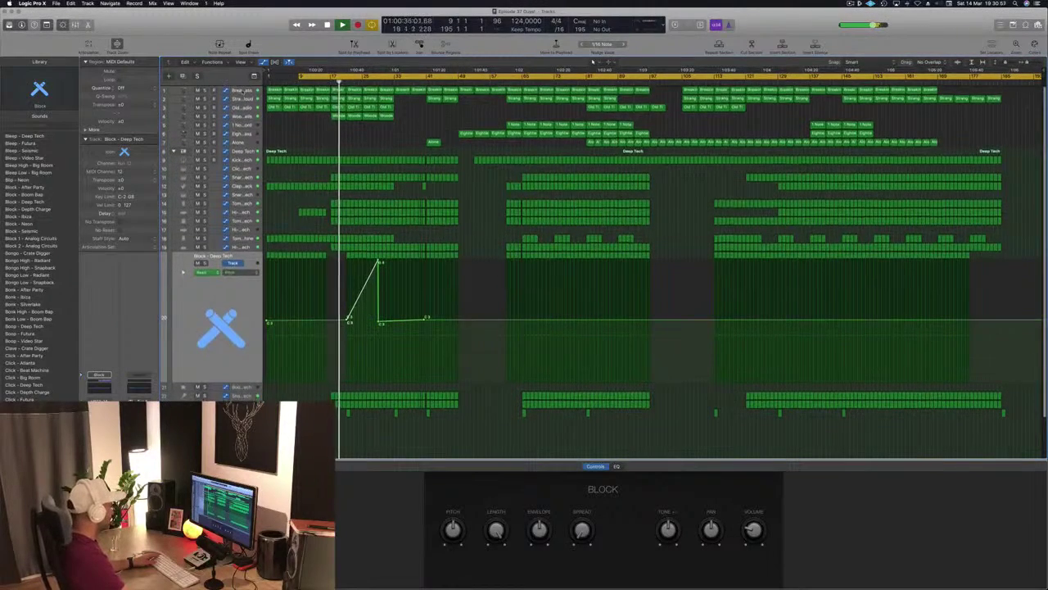
- Look at the Breaking Bass and Kick 1 tracks' automation and briefly solo Kick 1 during playback
{"action": "left_click", "coordinate": [239, 95]}
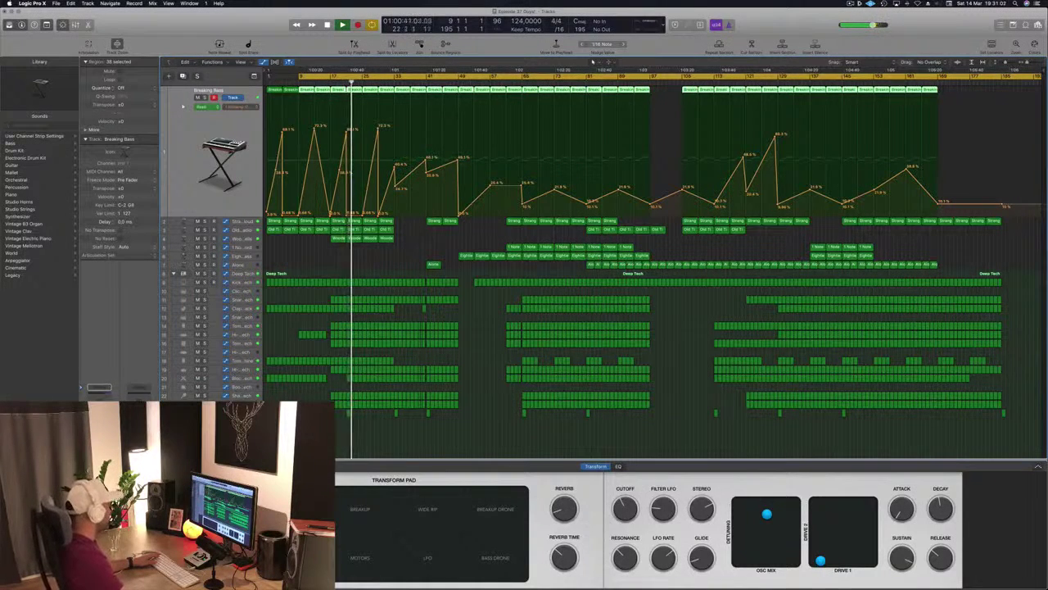
{"action": "left_click", "coordinate": [246, 282]}
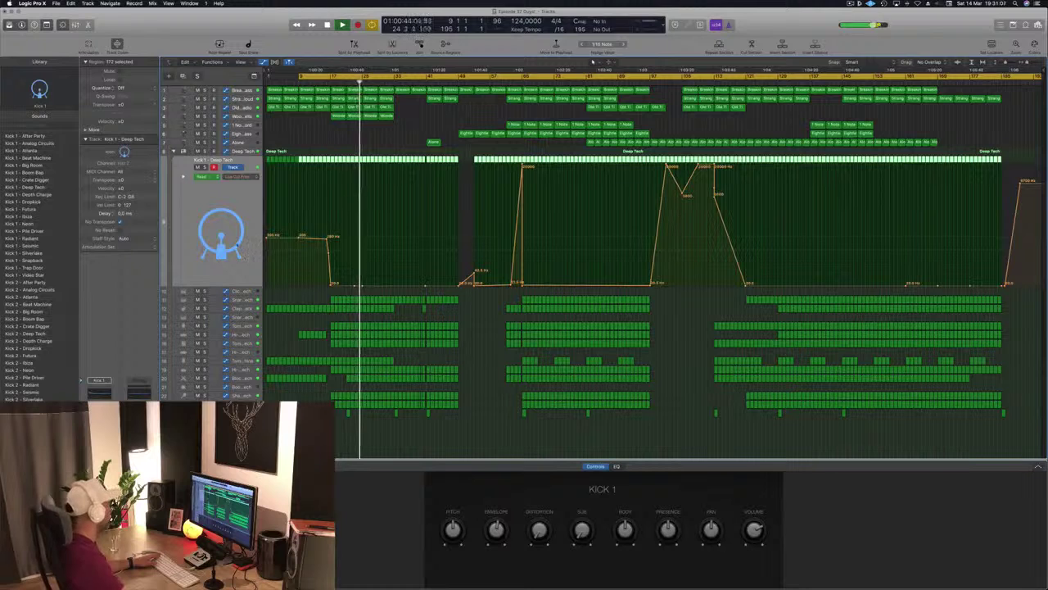
{"action": "key", "text": "s"}
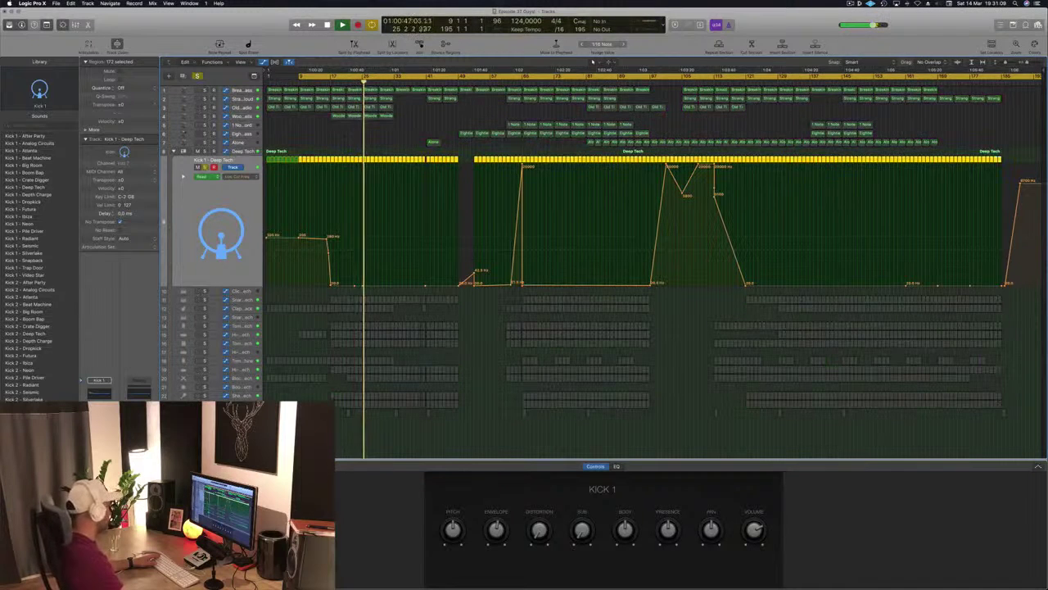
{"action": "key", "text": "s"}
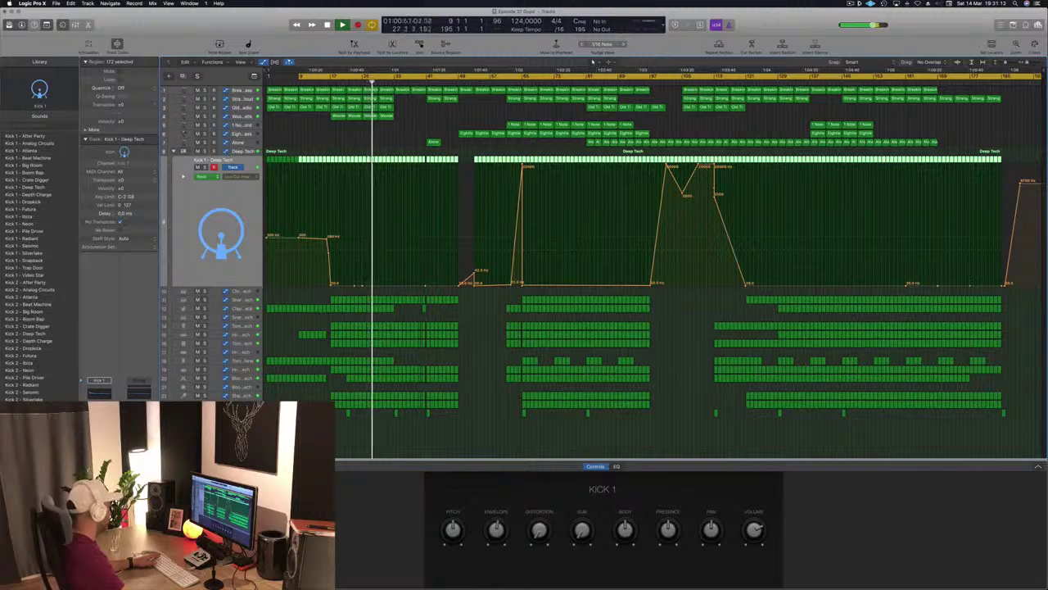
- In the Kick 1 Channel EQ, cut 5.5 dB at 112 Hz, boost the low shelf 11.5 dB at 98 Hz, and close the plug-ins
{"action": "key", "text": "v"}
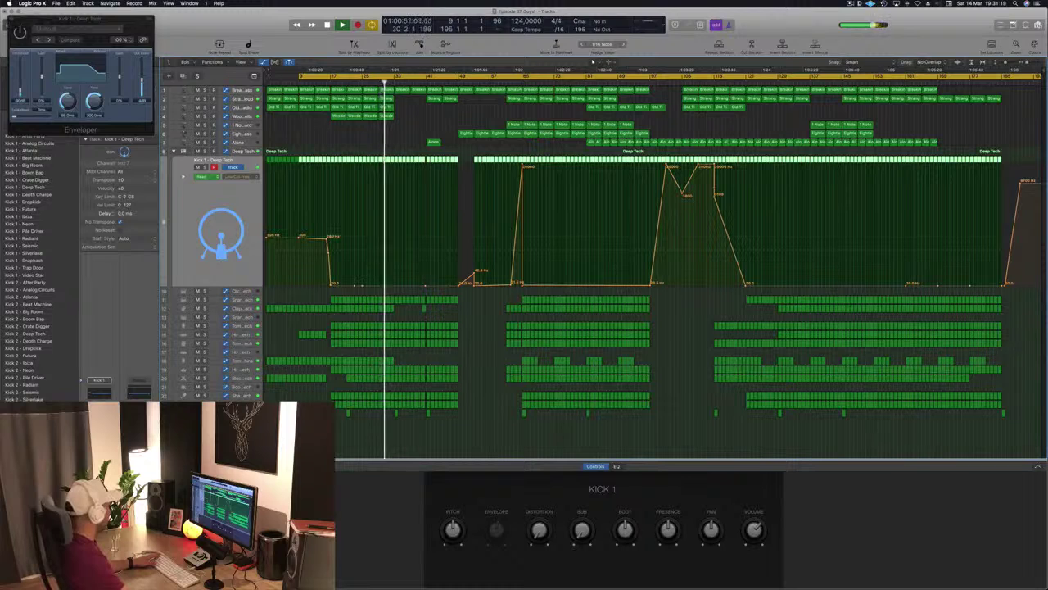
{"action": "left_click", "coordinate": [99, 393]}
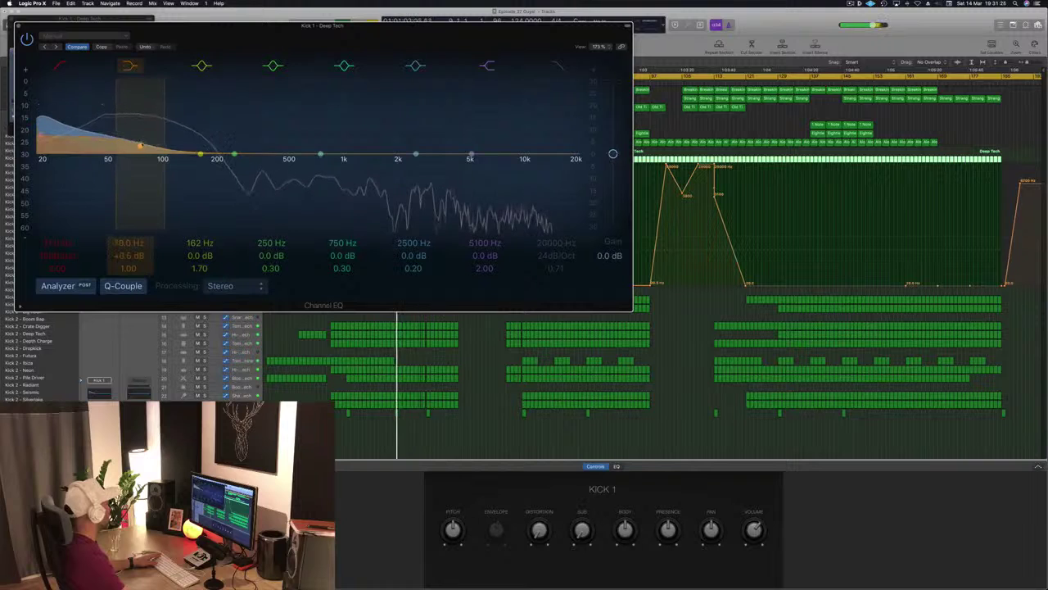
{"action": "left_click_drag", "start_coordinate": [200, 154], "coordinate": [170, 193]}
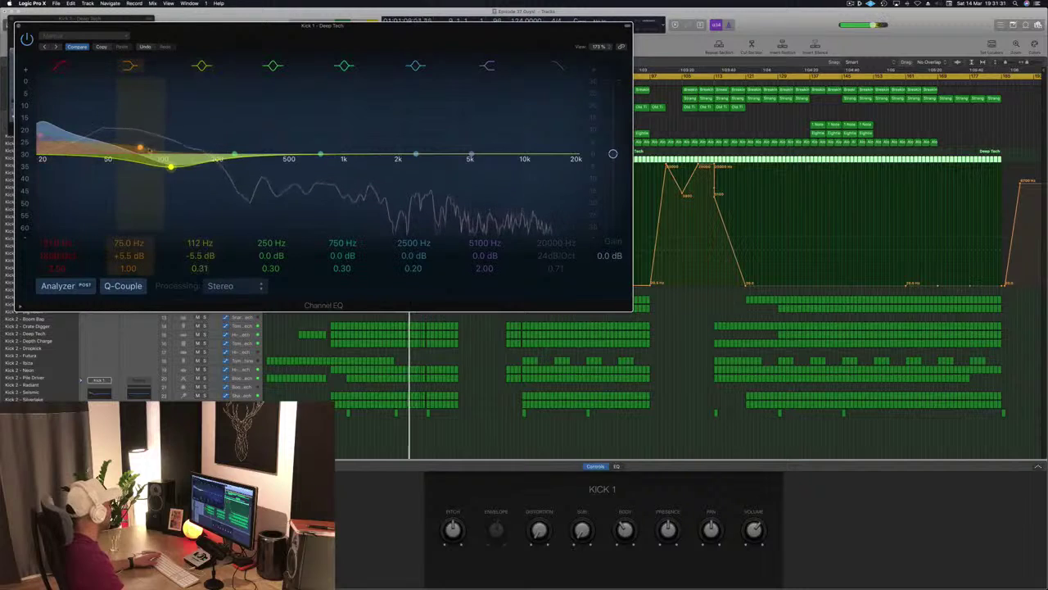
{"action": "mouse_move", "coordinate": [146, 136]}
{"action": "left_mouse_down"}
{"action": "mouse_move", "coordinate": [162, 124]}
{"action": "mouse_move", "coordinate": [153, 133]}
{"action": "left_mouse_up"}
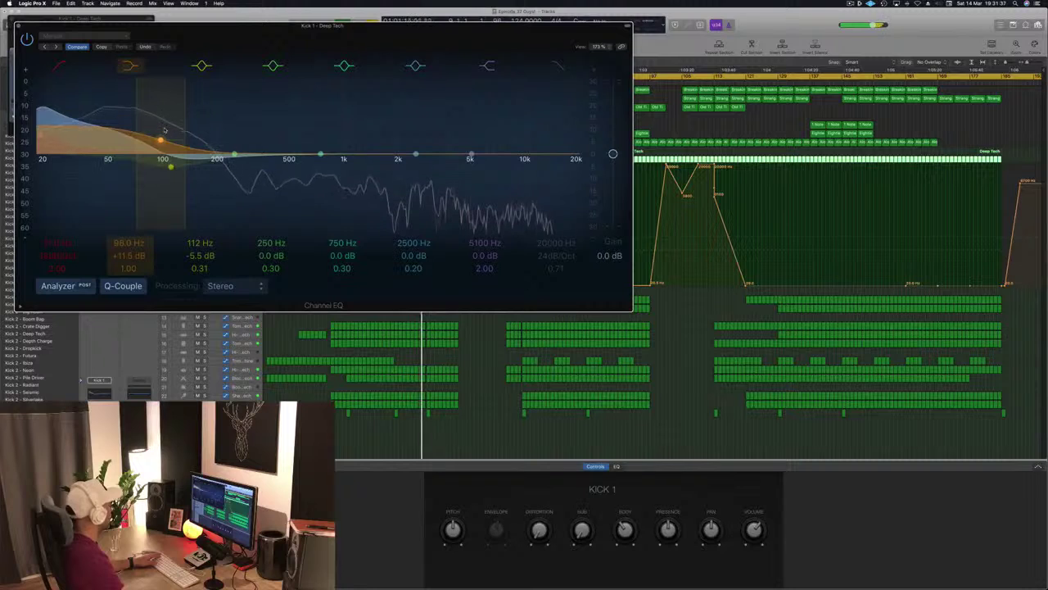
{"action": "left_click", "coordinate": [20, 26]}
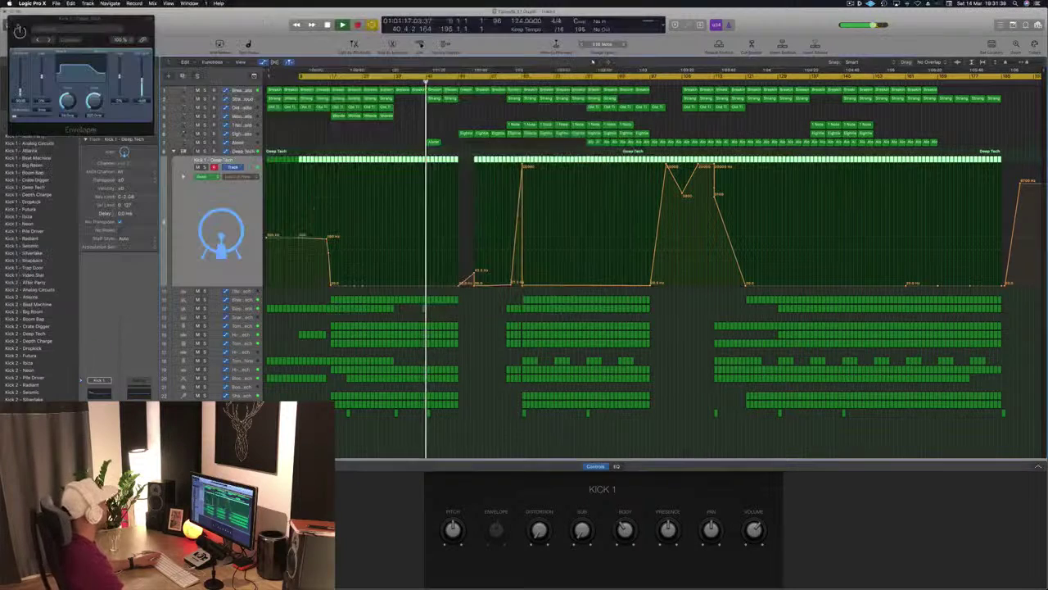
{"action": "left_click_drag", "start_coordinate": [42, 20], "coordinate": [305, 54]}
{"action": "left_click", "coordinate": [273, 53]}
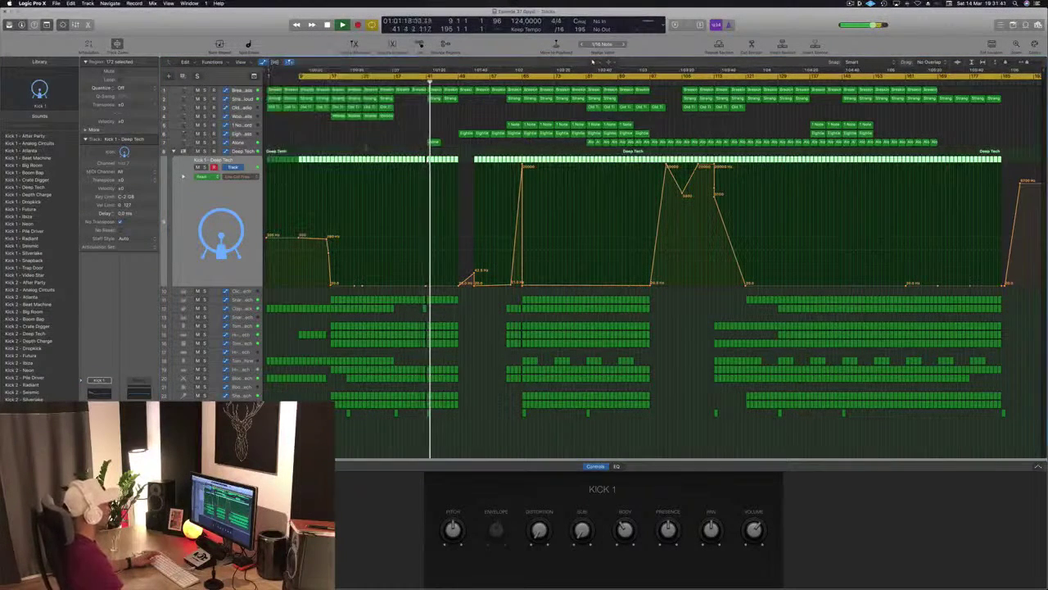
- Deselect the kick regions and toggle the 1 Note Chord track's mute as playback reaches bar 65
{"action": "left_click", "coordinate": [450, 127]}
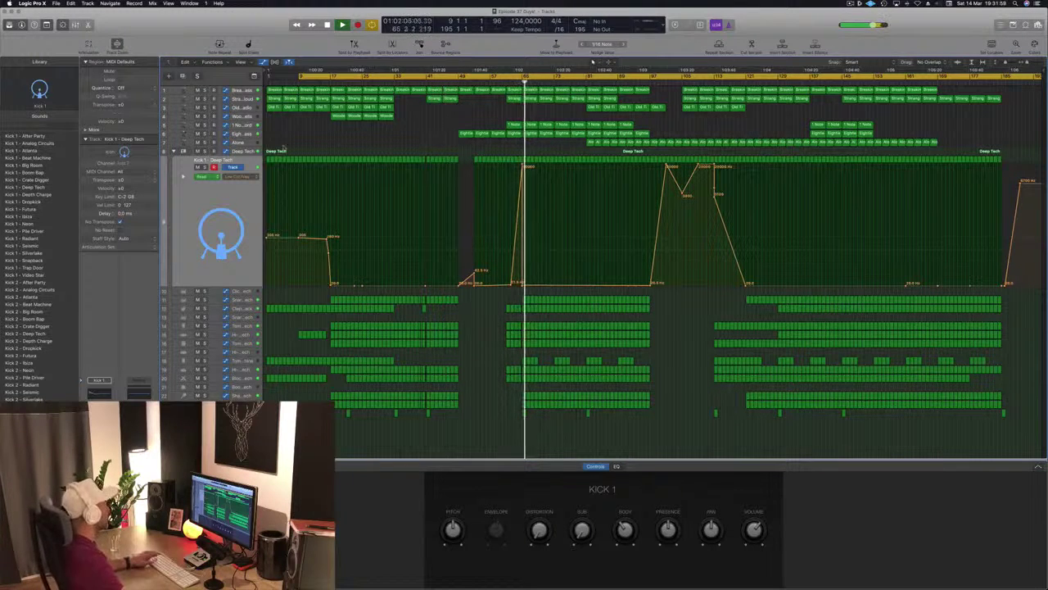
{"action": "left_click", "coordinate": [233, 124]}
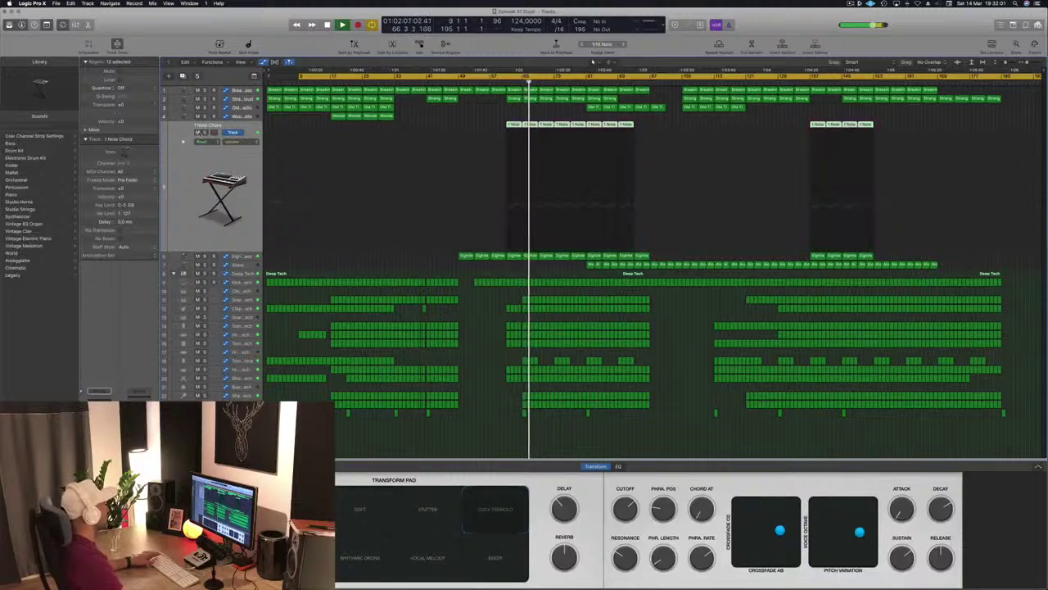
{"action": "left_click", "coordinate": [198, 133]}
- Side-chain the Eighties FM Bass compressor to Bus 12 and adjust its threshold, ratio, attack and release
{"action": "left_click", "coordinate": [251, 257]}
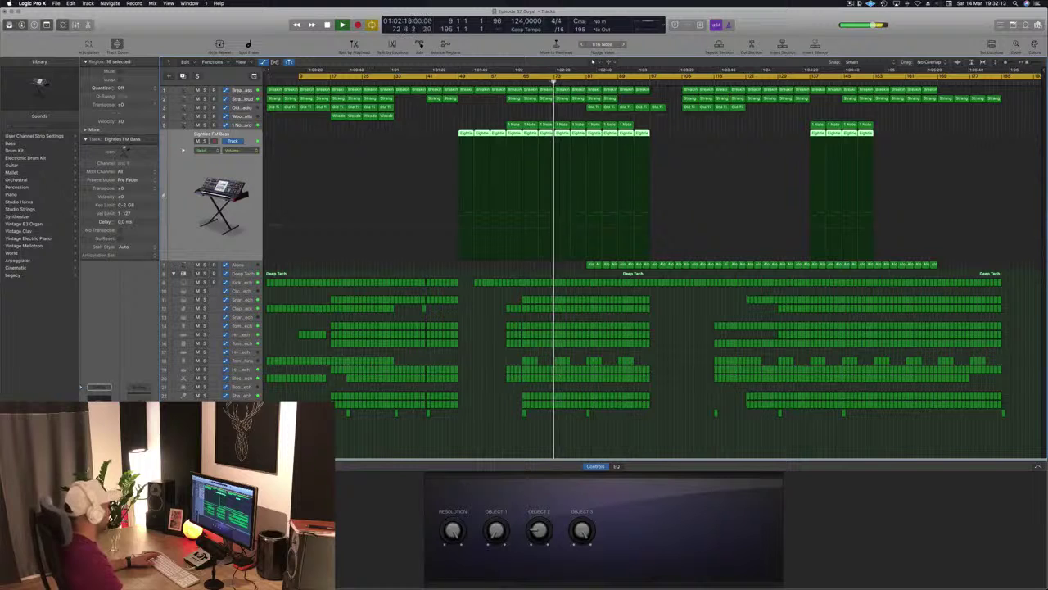
{"action": "left_click", "coordinate": [323, 157]}
{"action": "left_click_drag", "start_coordinate": [195, 29], "coordinate": [489, 74]}
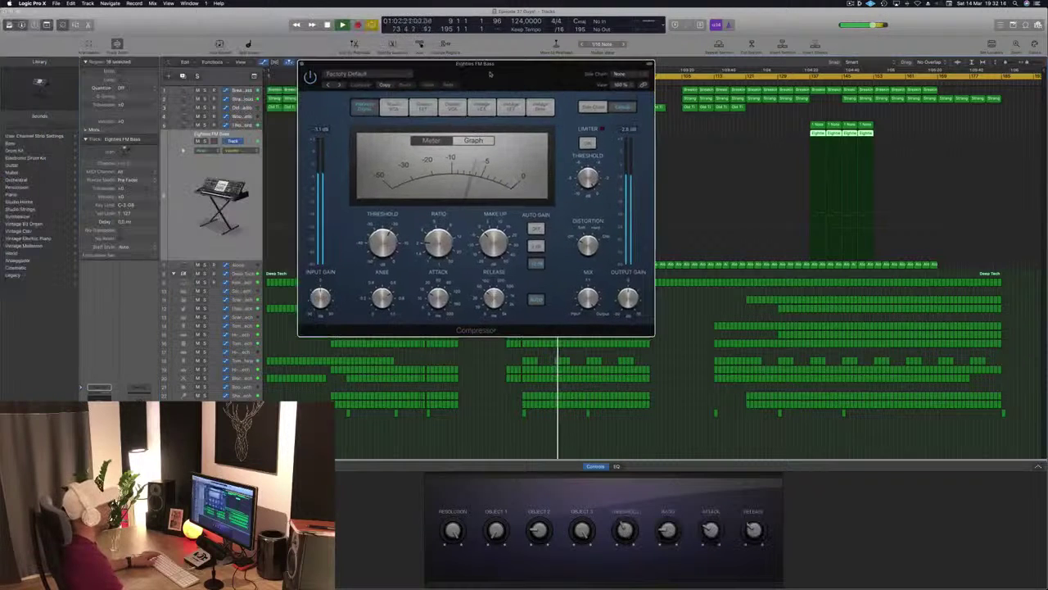
{"action": "left_click", "coordinate": [624, 75]}
{"action": "mouse_move", "coordinate": [630, 98]}
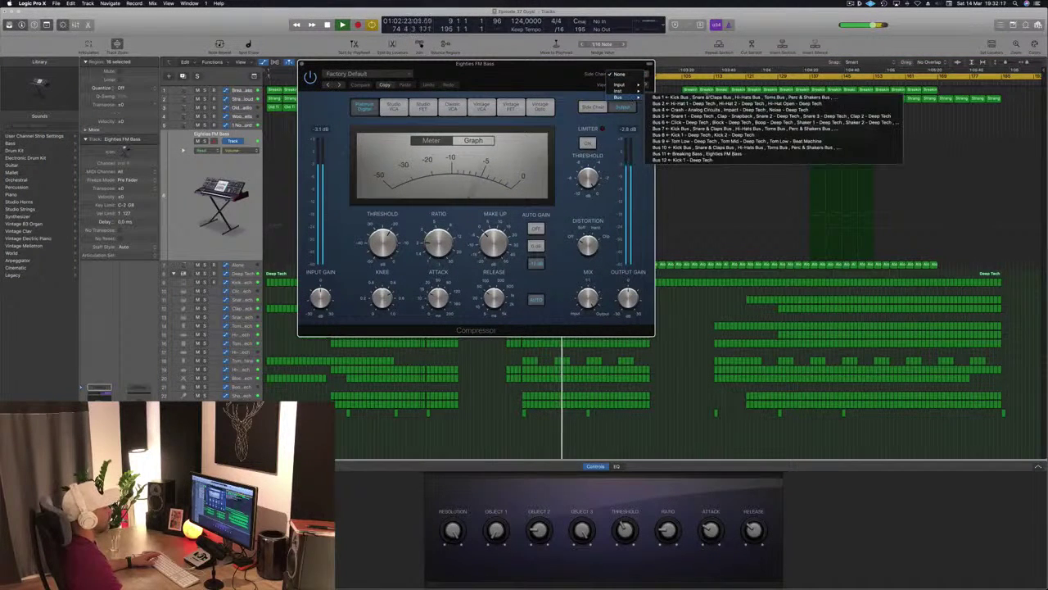
{"action": "left_click", "coordinate": [469, 82]}
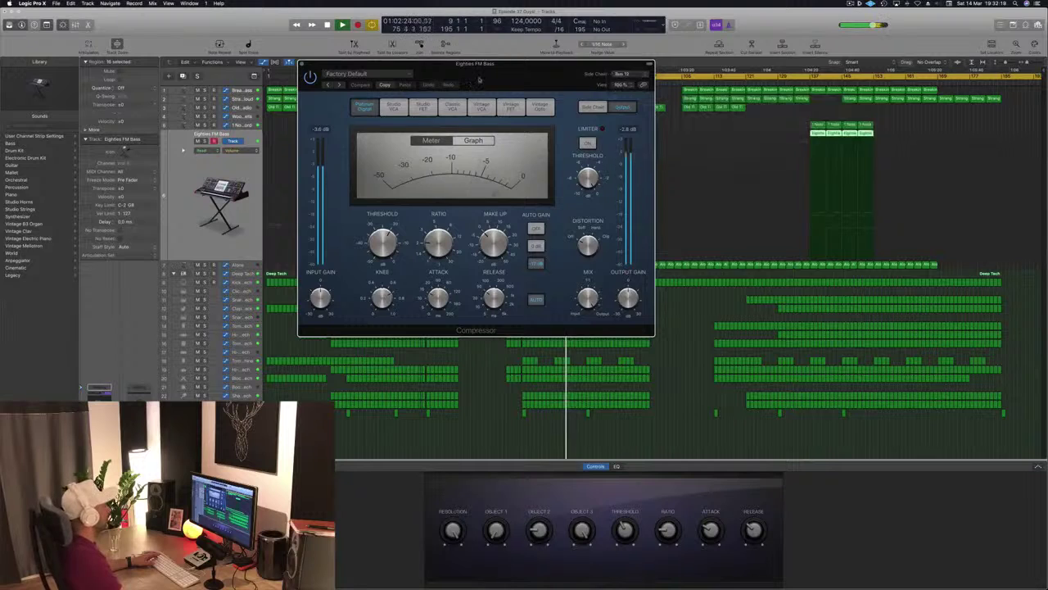
{"action": "left_click_drag", "start_coordinate": [479, 80], "coordinate": [456, 85]}
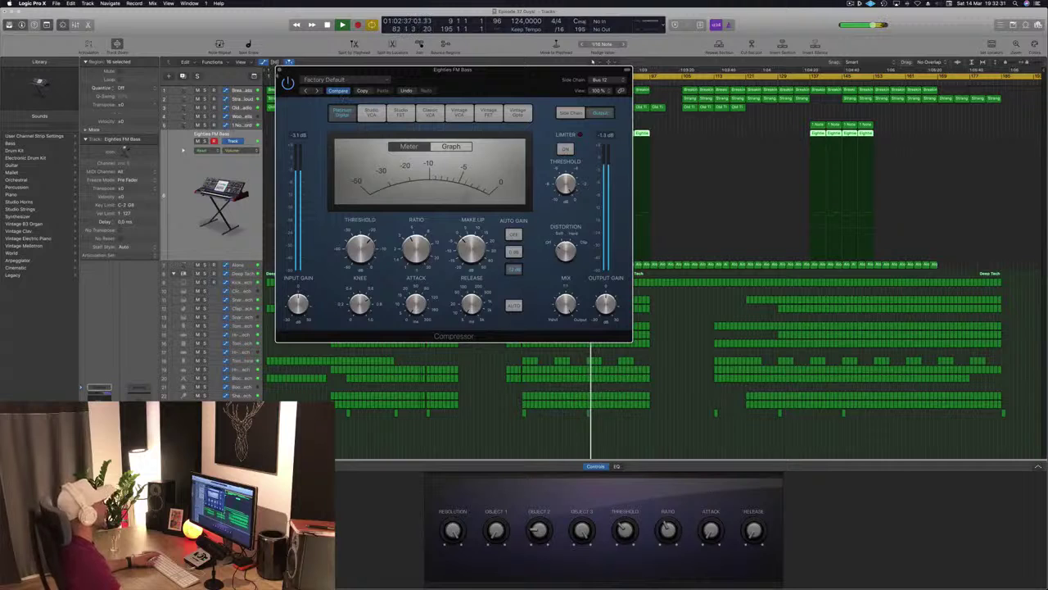
{"action": "left_click", "coordinate": [280, 72]}
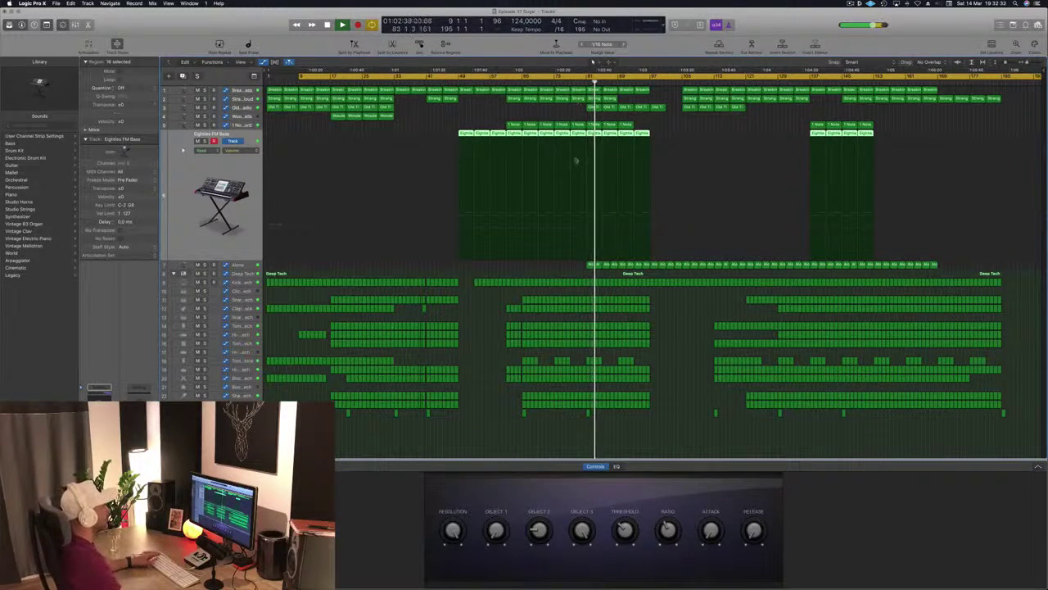
- Replay from about bar 80 with the Alone track selected, then stop and set the cycle range to bars 65 to 97
{"action": "left_click", "coordinate": [582, 83]}
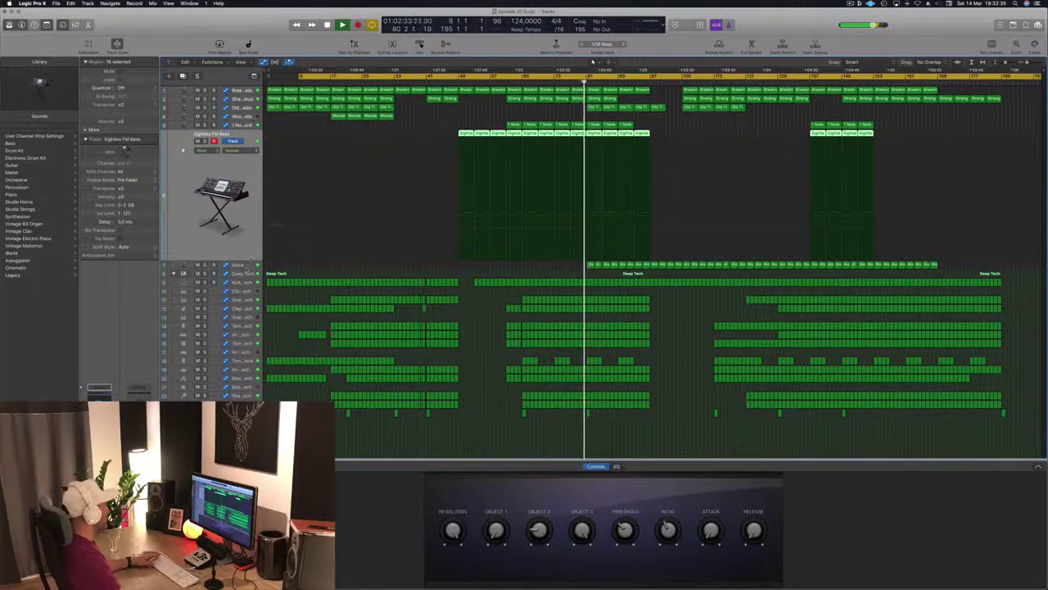
{"action": "left_click", "coordinate": [248, 264]}
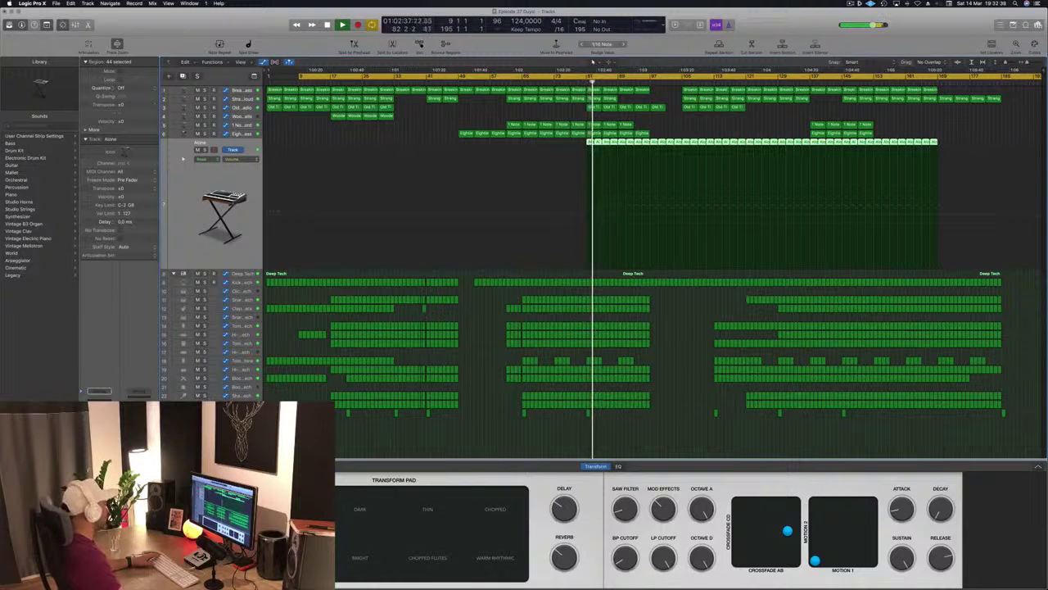
{"action": "key", "text": "space"}
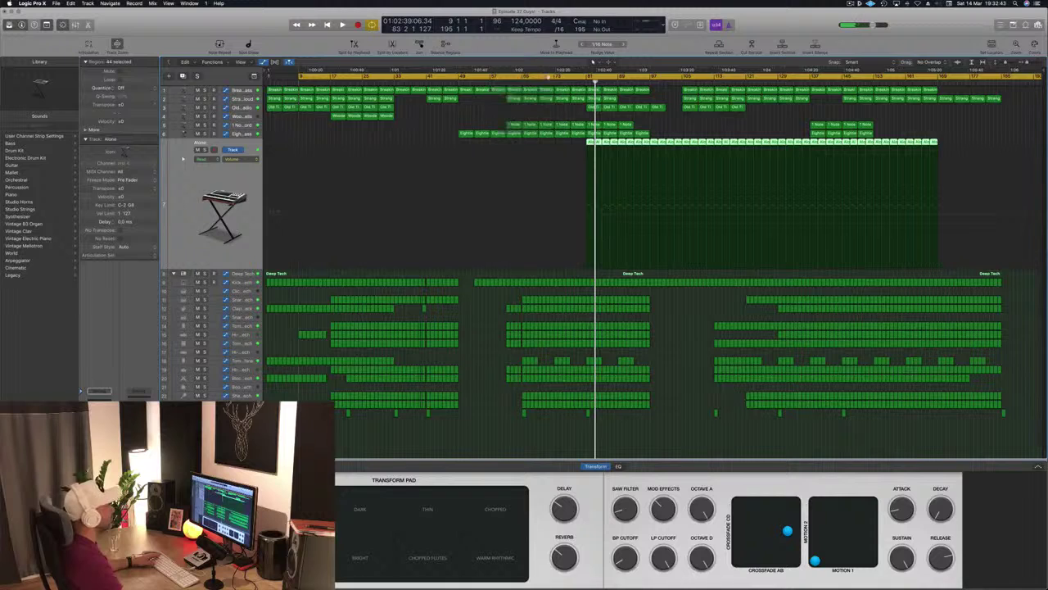
{"action": "key", "text": "c"}
{"action": "left_click_drag", "start_coordinate": [524, 78], "coordinate": [650, 88]}
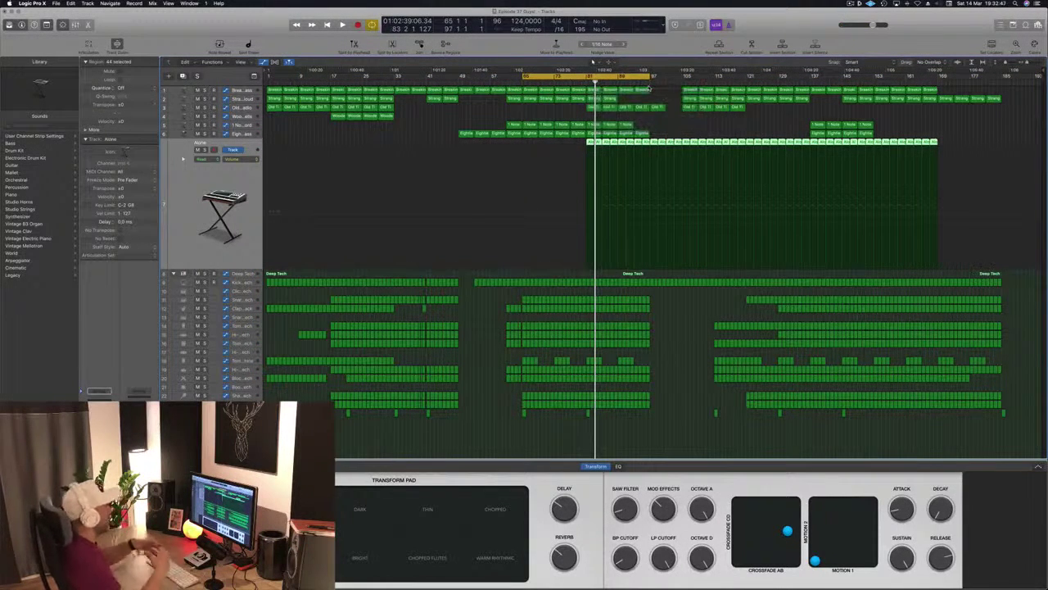
- Deselect the Alone regions, replay briefly from bar 65, and select the Eighties FM Bass track
{"action": "key", "text": "space"}
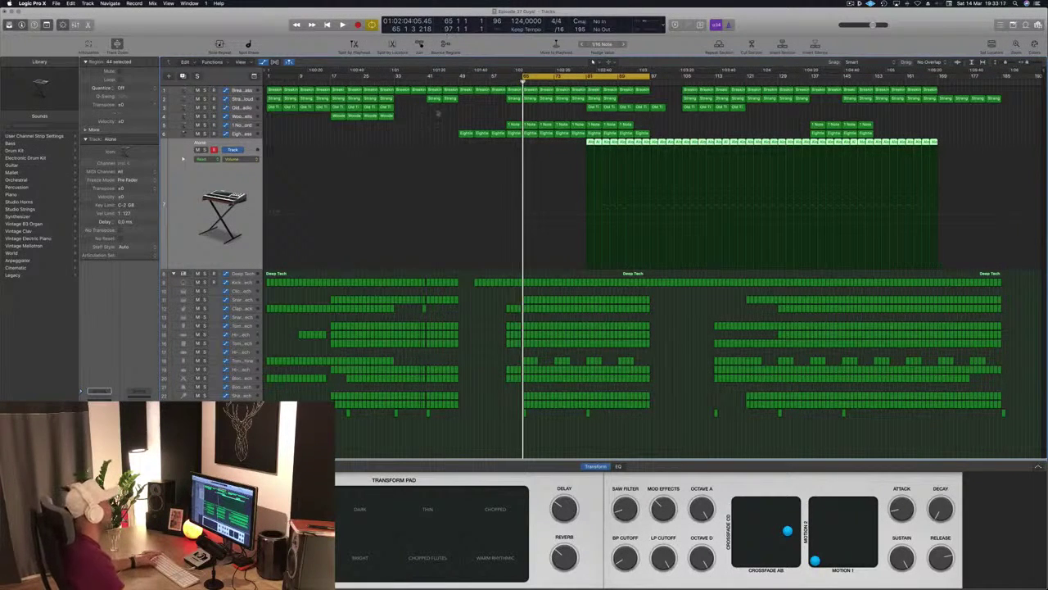
{"action": "left_click", "coordinate": [441, 114]}
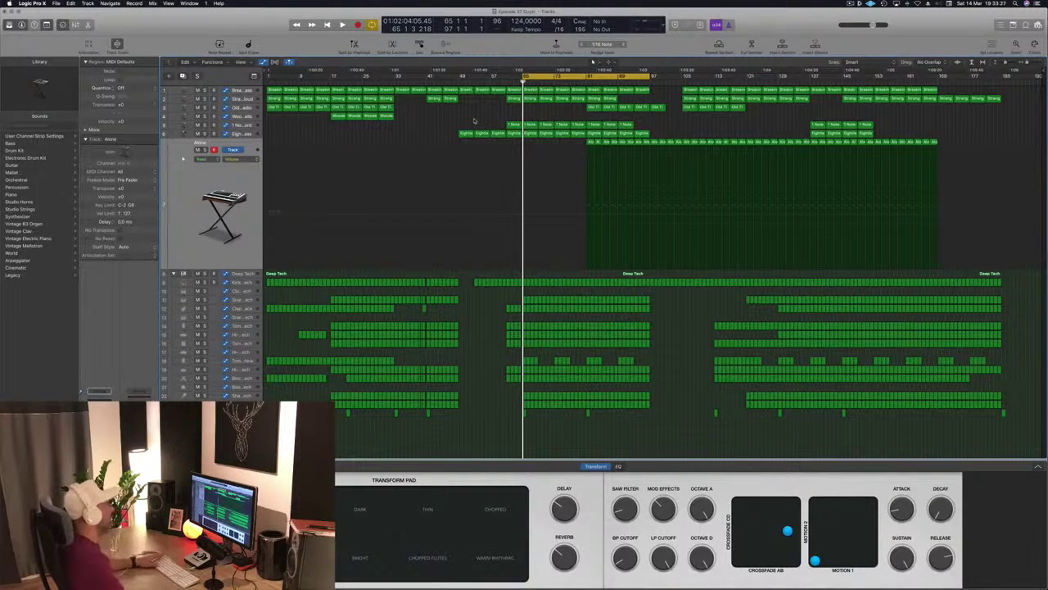
{"action": "key", "text": "space"}
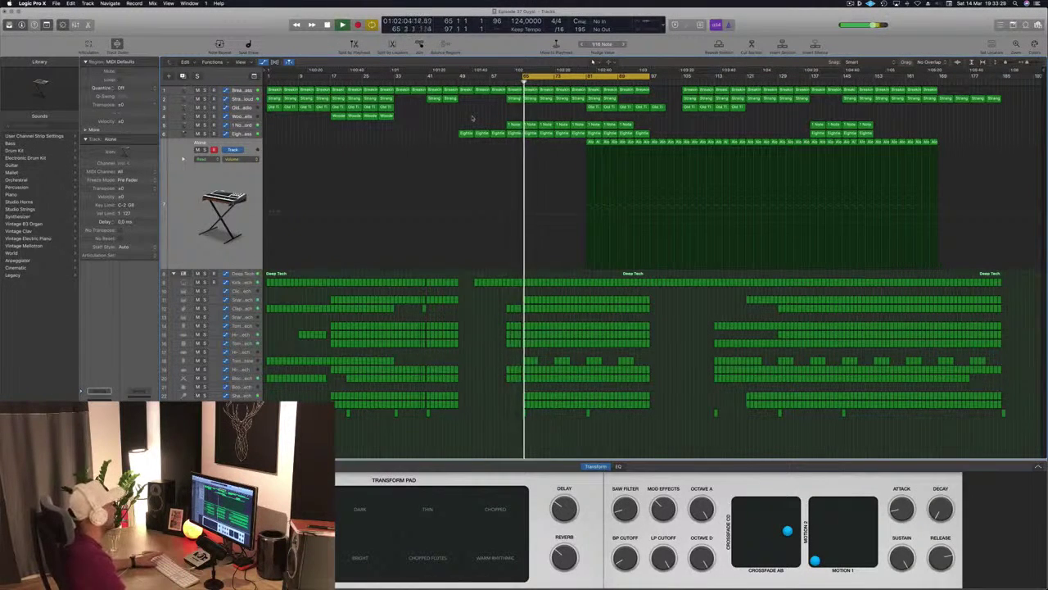
{"action": "key", "text": "space"}
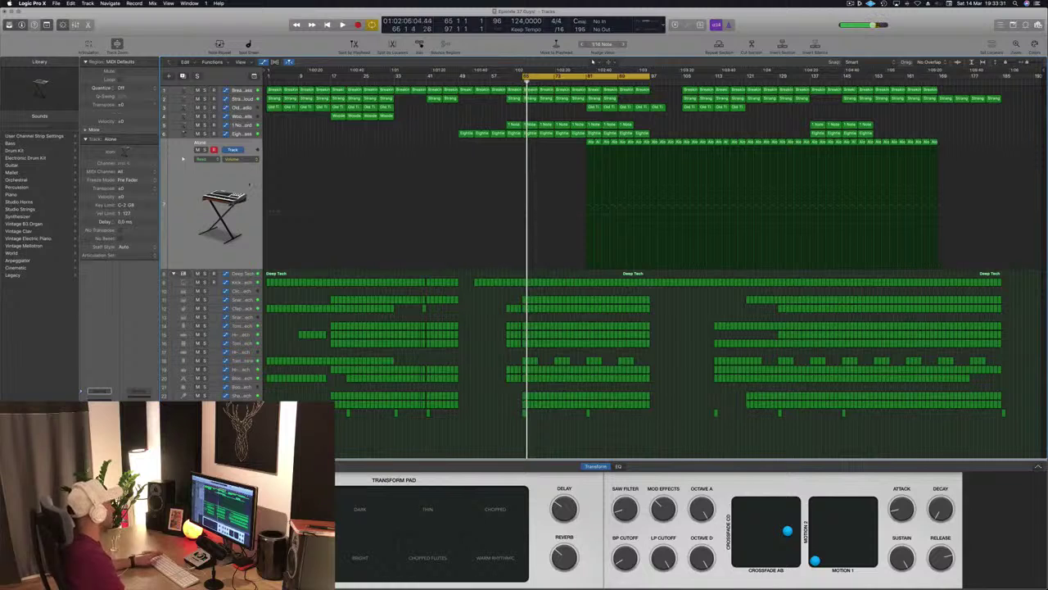
{"action": "left_click", "coordinate": [250, 185]}
{"action": "left_click", "coordinate": [243, 135]}
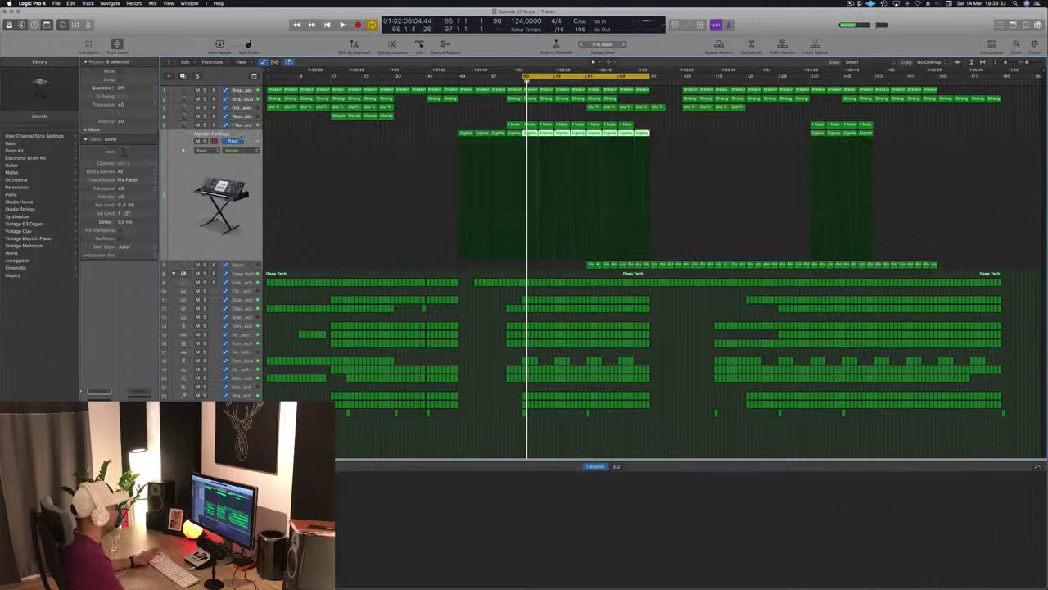
{"action": "key", "text": "space"}
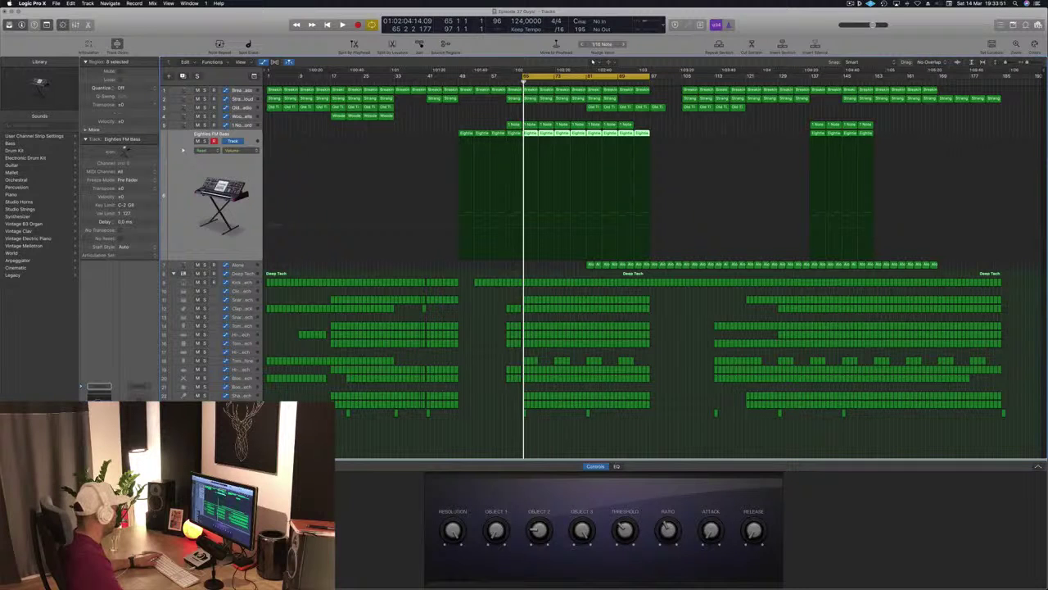
- Show the plug-in windows and load the Generic Synth Hall preset from Synth Reverbs in the aux ChromaVerb
{"action": "key", "text": "v"}
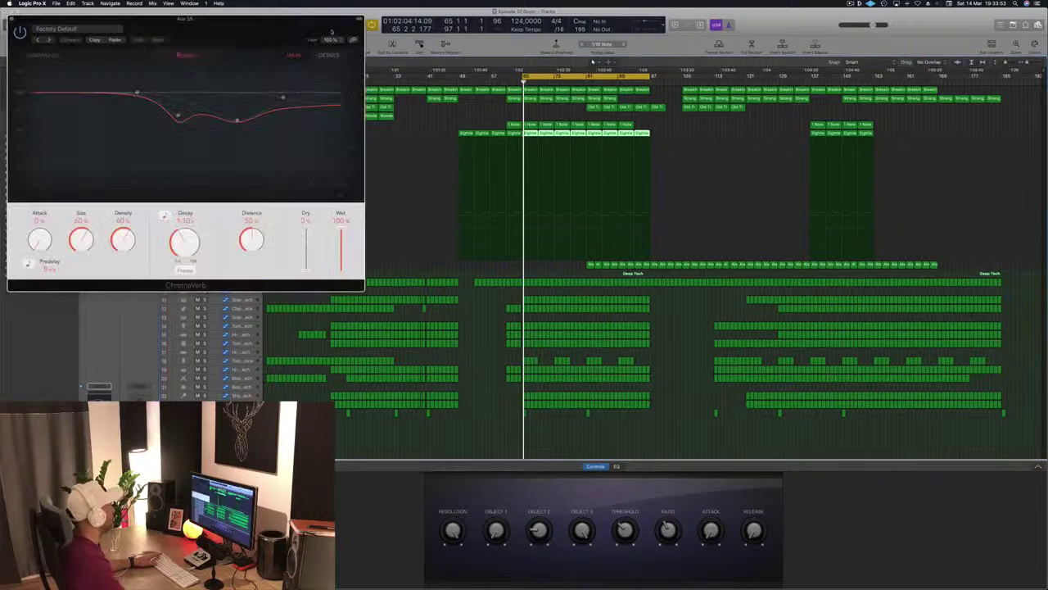
{"action": "key", "text": "v"}
{"action": "left_click", "coordinate": [357, 52]}
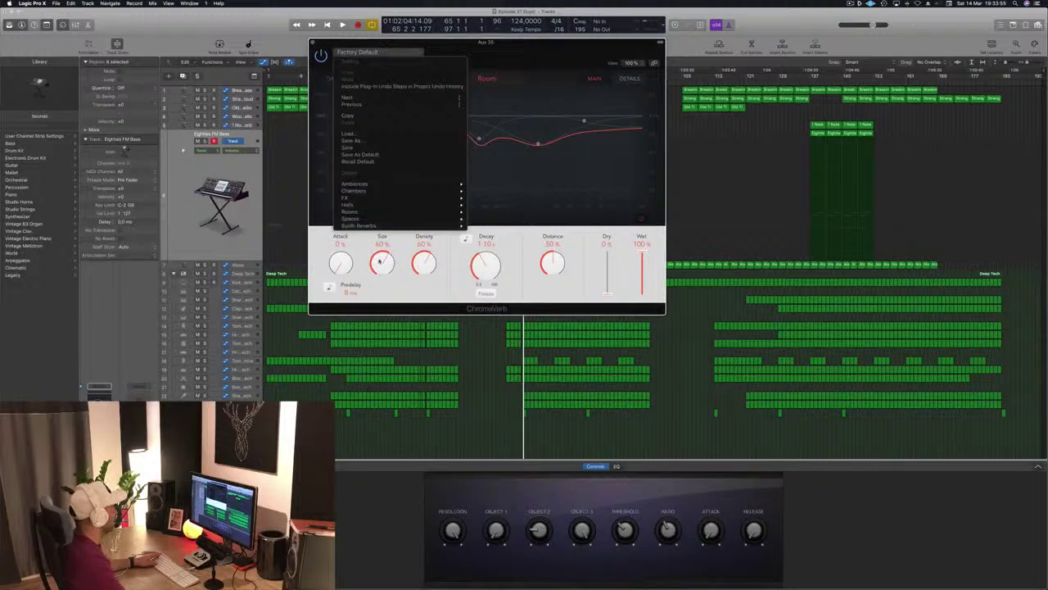
{"action": "mouse_move", "coordinate": [385, 205]}
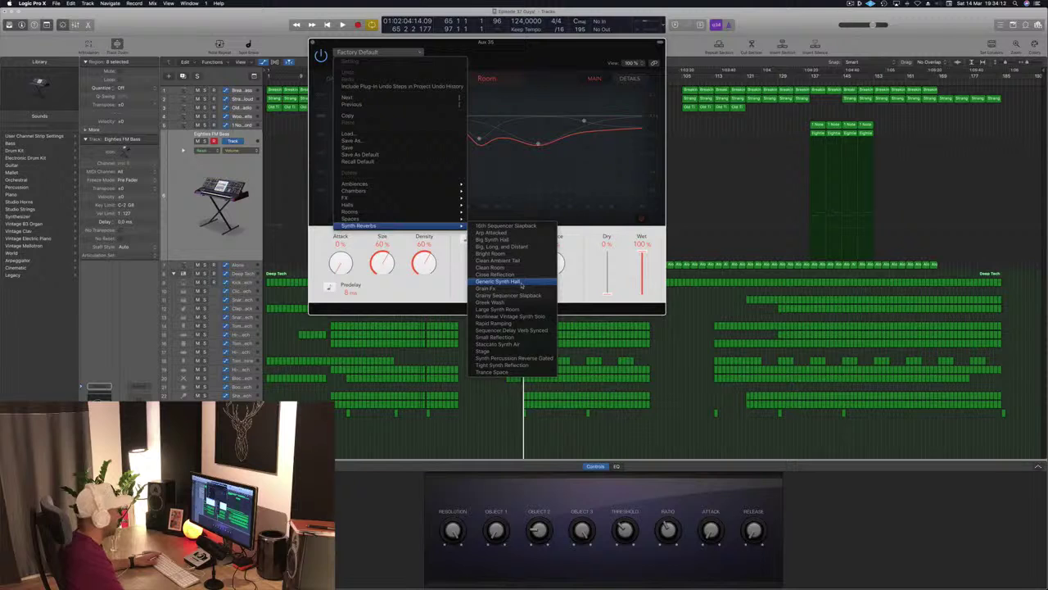
{"action": "left_click", "coordinate": [522, 283]}
{"action": "left_click_drag", "start_coordinate": [487, 43], "coordinate": [861, 74]}
- Audition the aux ChromaVerb's new reverb setting from bar 65, then close its window
{"action": "key", "text": "space"}
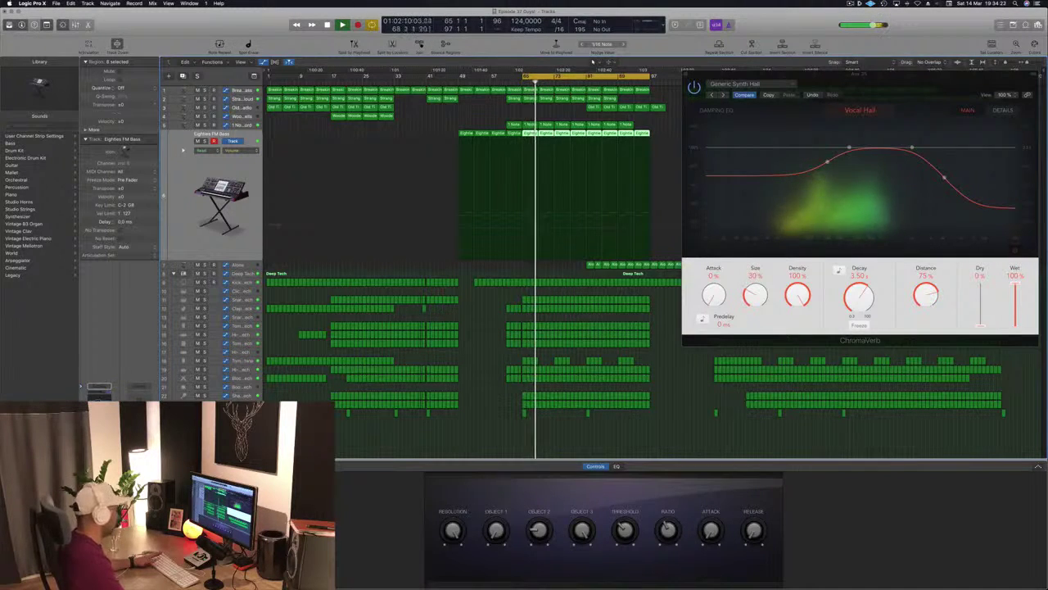
{"action": "key", "text": "space"}
{"action": "left_click_drag", "start_coordinate": [907, 81], "coordinate": [655, 83]}
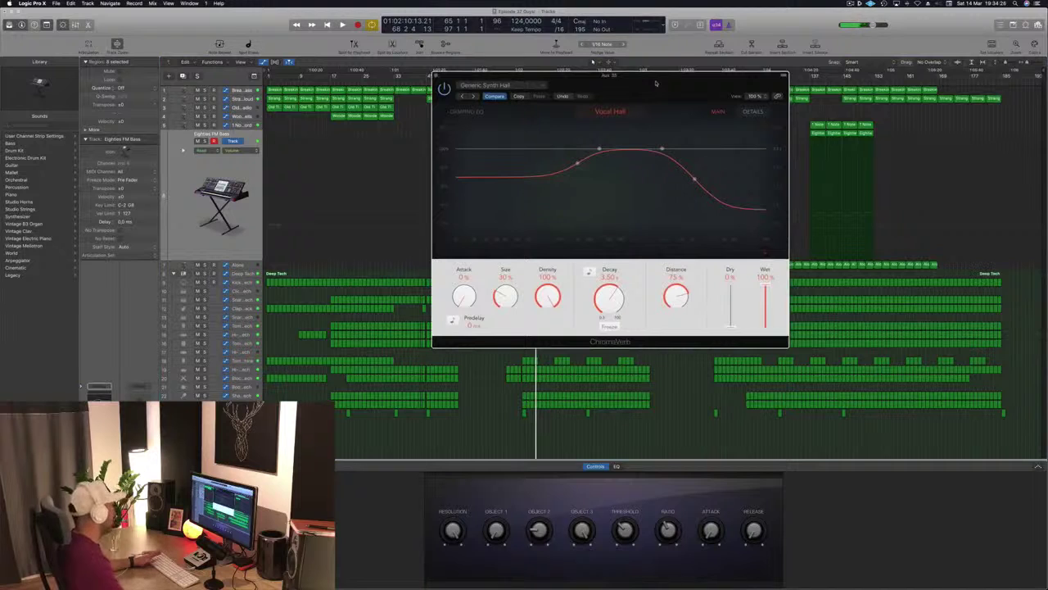
{"action": "key", "text": "space"}
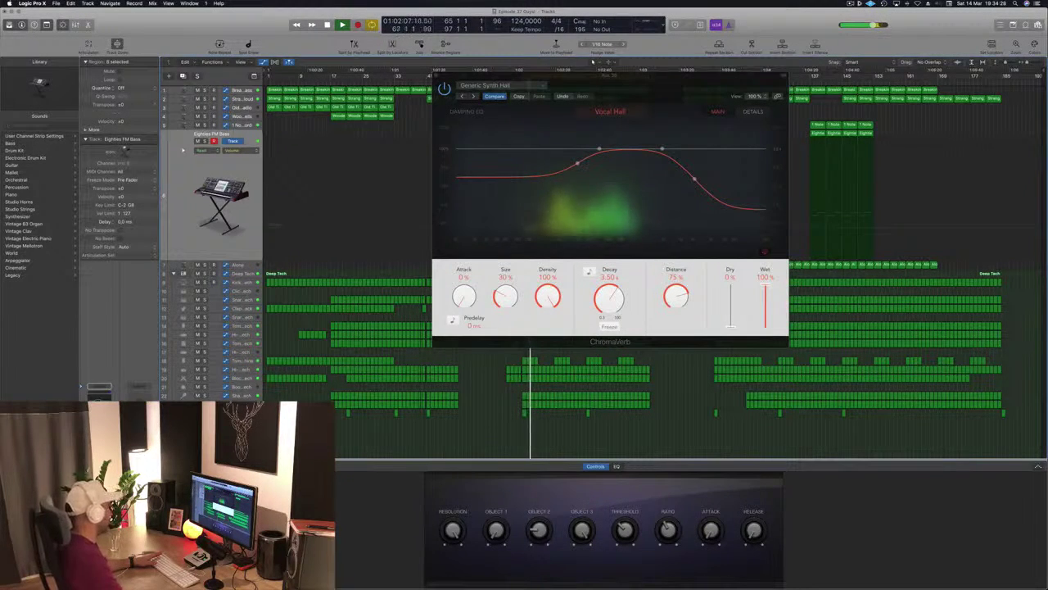
{"action": "left_click_drag", "start_coordinate": [656, 82], "coordinate": [480, 143]}
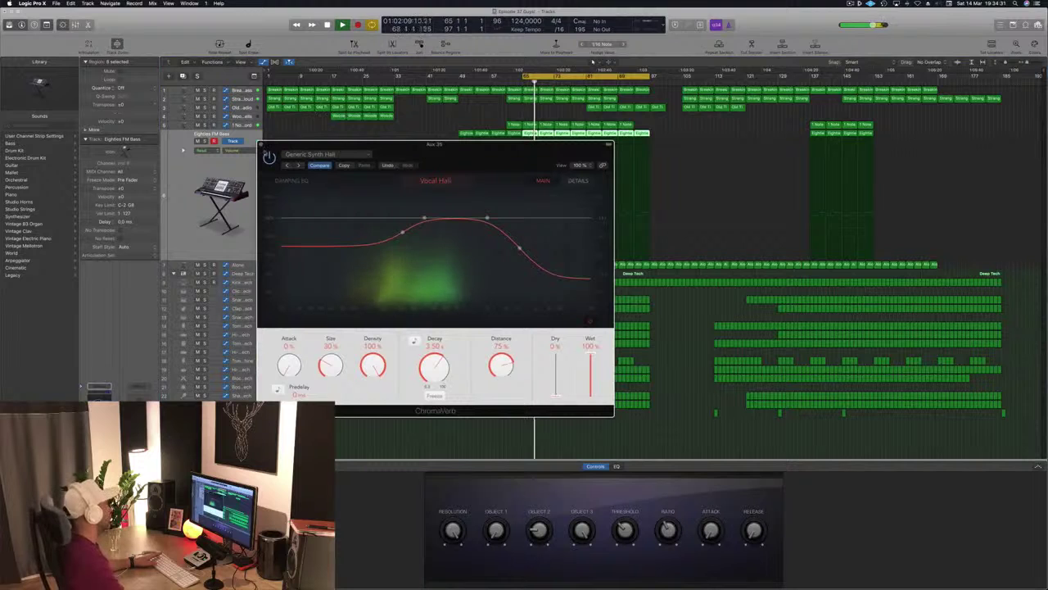
{"action": "left_click", "coordinate": [262, 145]}
- Listen to the Strange Voice Cloud track in solo, unsolo it, and restart the full mix from bar 65
{"action": "left_click", "coordinate": [250, 99]}
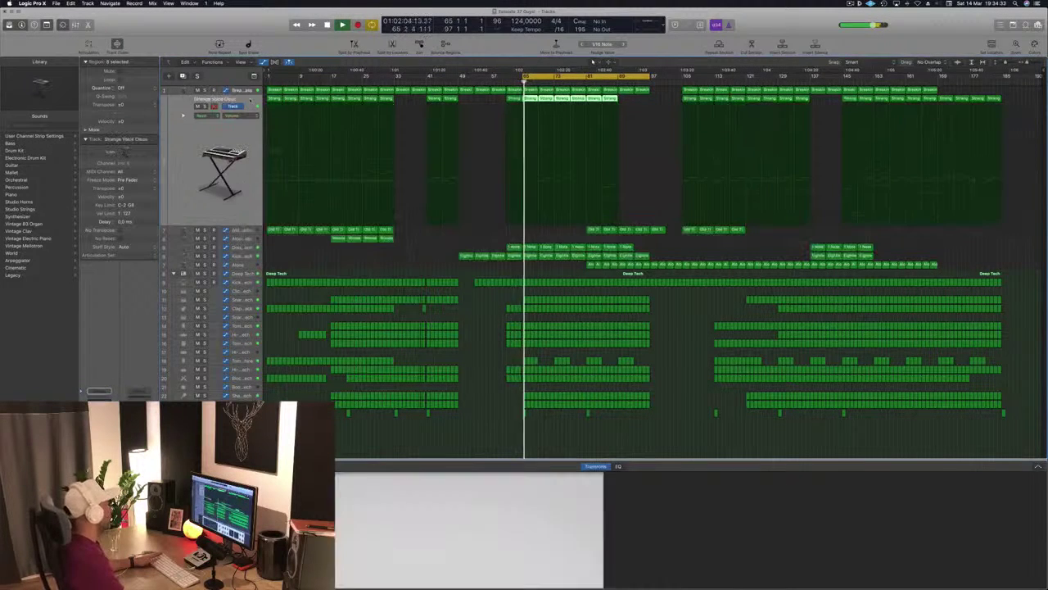
{"action": "key", "text": "s"}
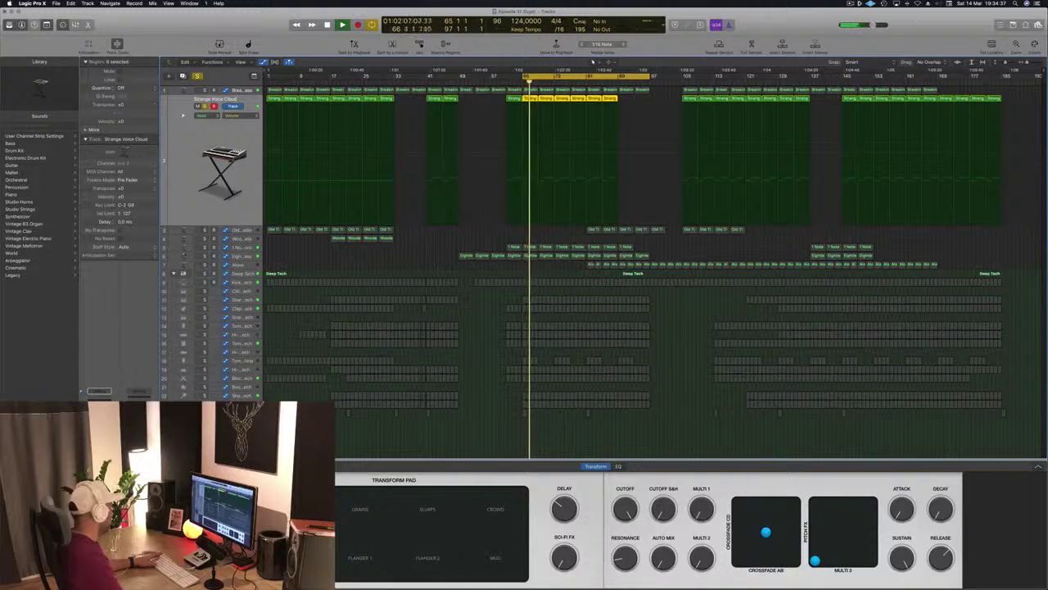
{"action": "mouse_move", "coordinate": [115, 461]}
{"action": "left_click", "coordinate": [155, 397]}
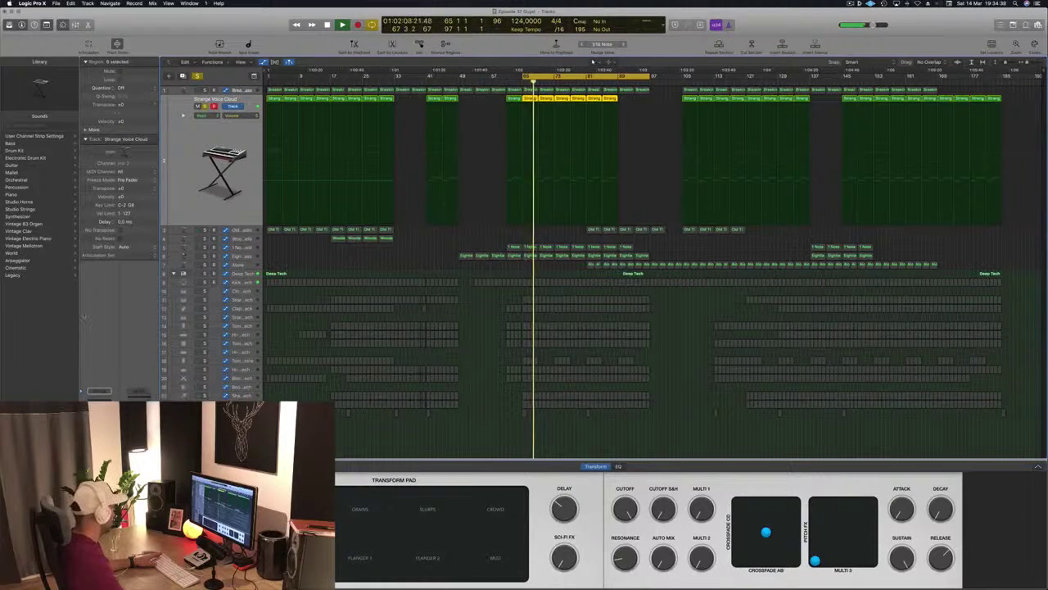
{"action": "key", "text": "Return"}
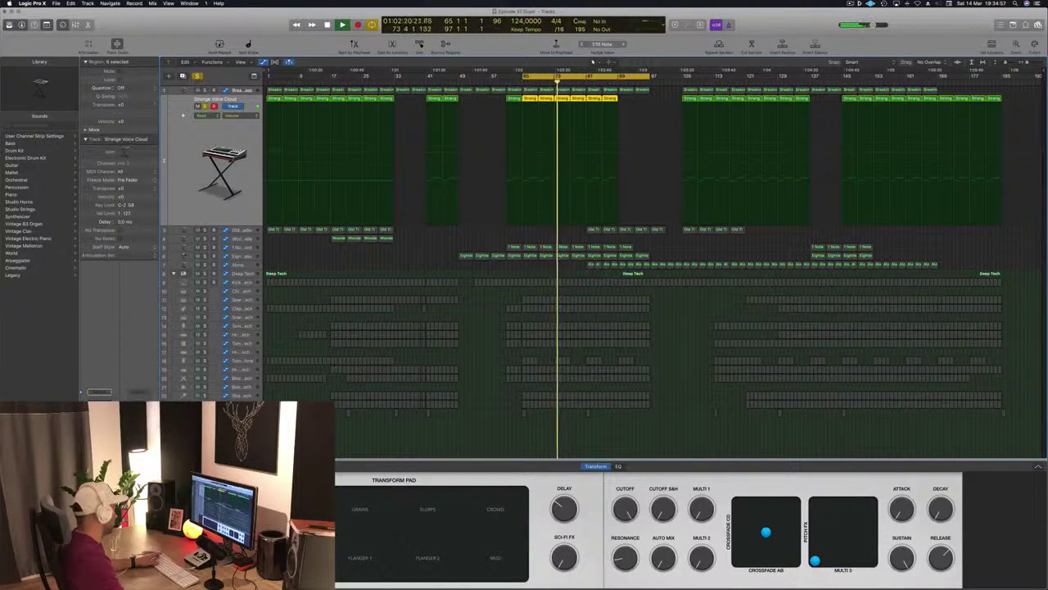
{"action": "key", "text": "ctrl+s"}
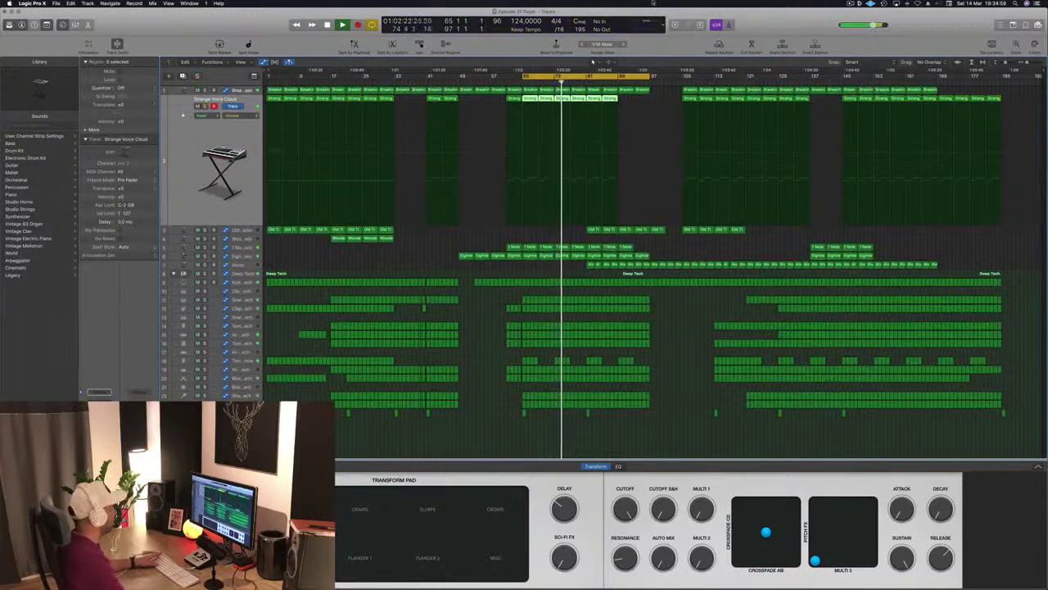
{"action": "key", "text": "space"}
{"action": "key", "text": "space"}
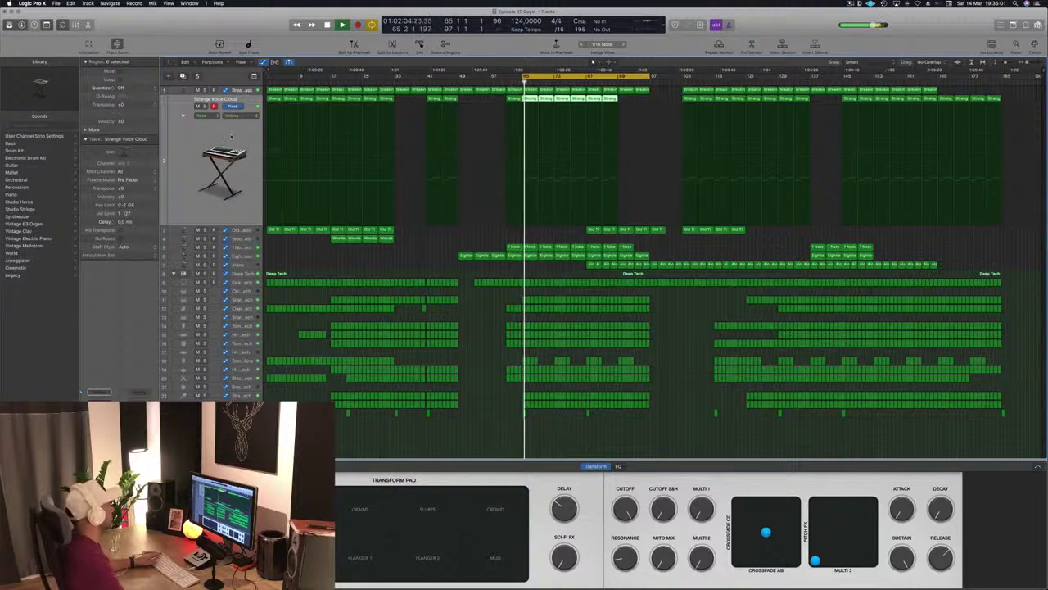
- Audition the 1 Note Chord track in solo, toggle solo on Eighties FM Bass, and stop playback with the Alone track selected
{"action": "left_click", "coordinate": [246, 248]}
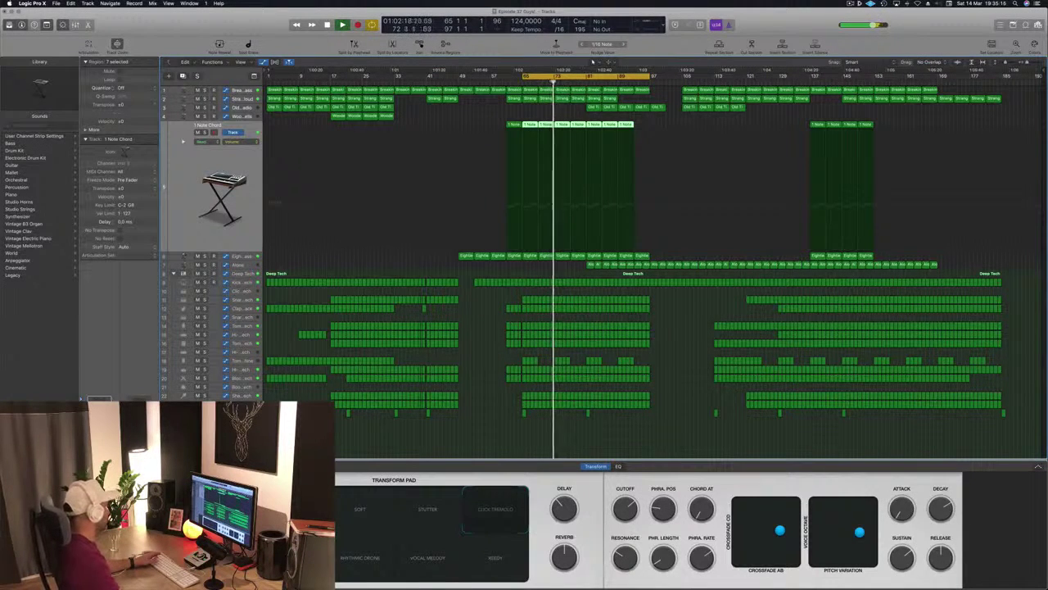
{"action": "key", "text": "s"}
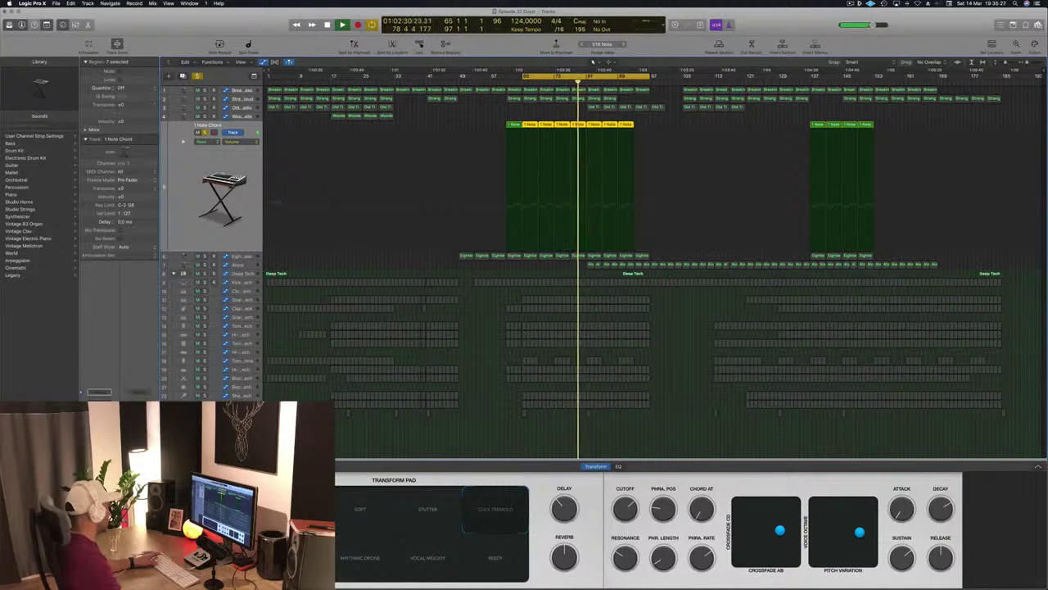
{"action": "key", "text": "ctrl+s"}
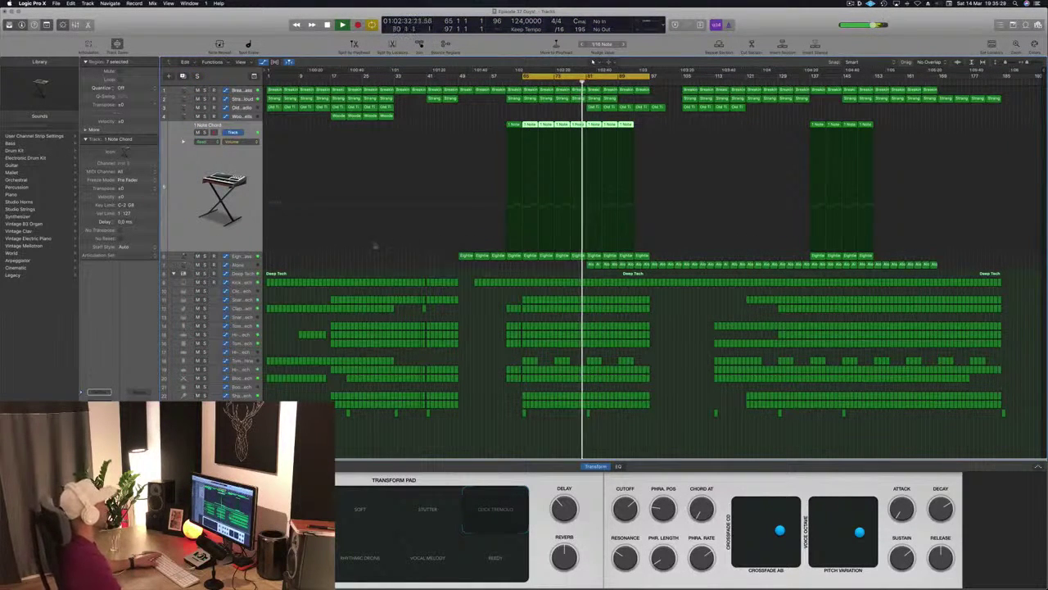
{"action": "key", "text": "Down"}
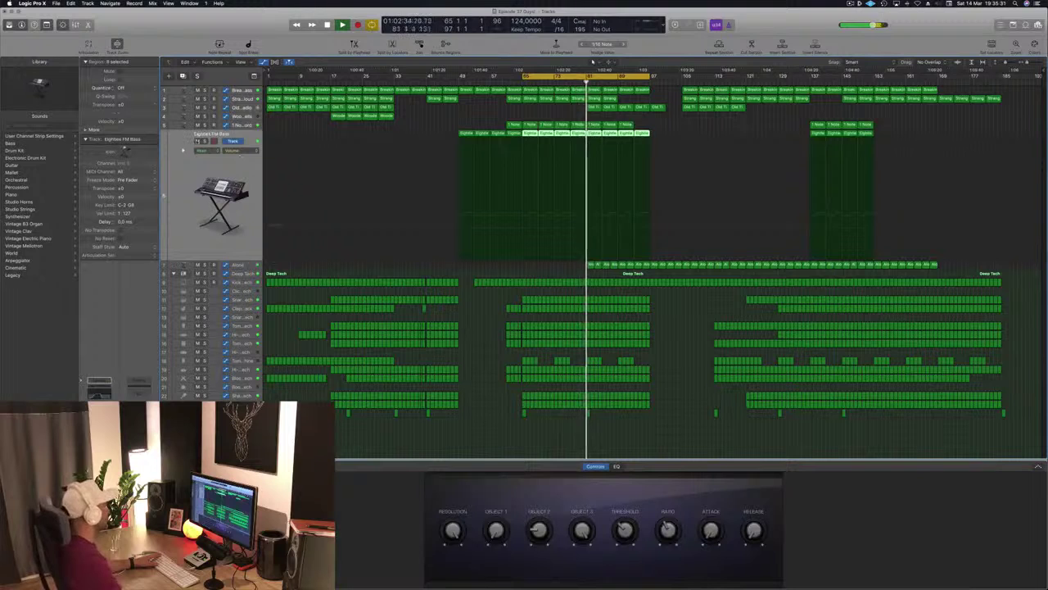
{"action": "key", "text": "ctrl+s"}
{"action": "key", "text": "ctrl+s"}
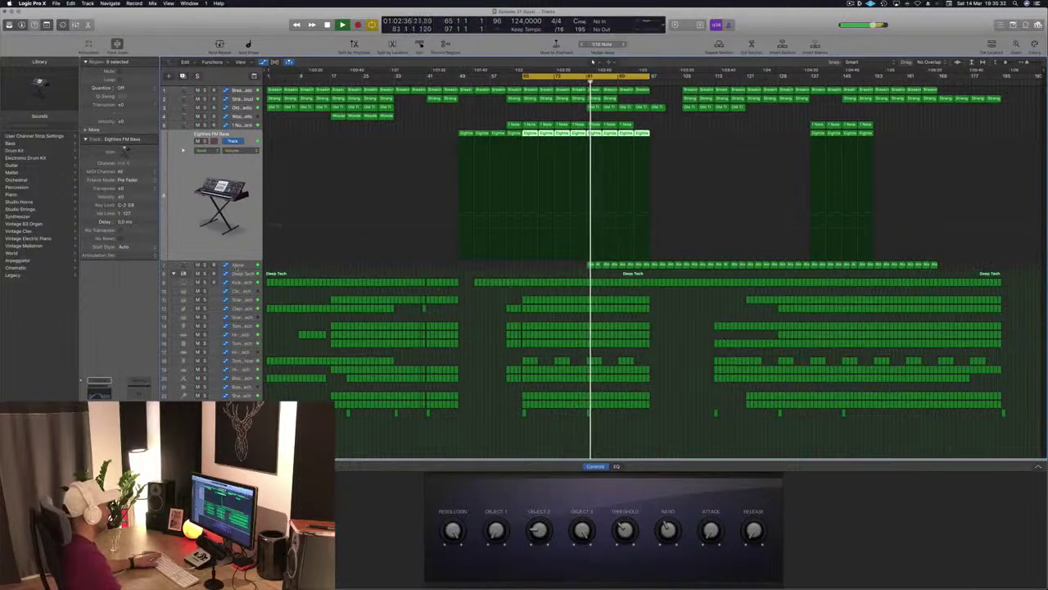
{"action": "key", "text": "Down"}
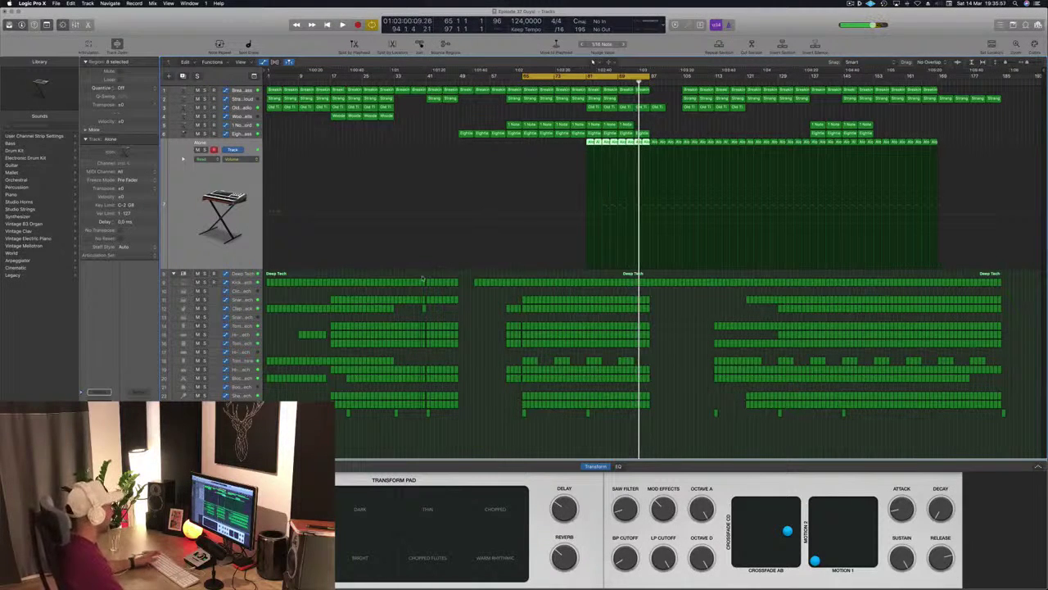
{"action": "key", "text": "space"}
- Select the Block track, replay the section from bar 65, and audition the track in solo before unsoloing it
{"action": "left_click", "coordinate": [244, 379]}
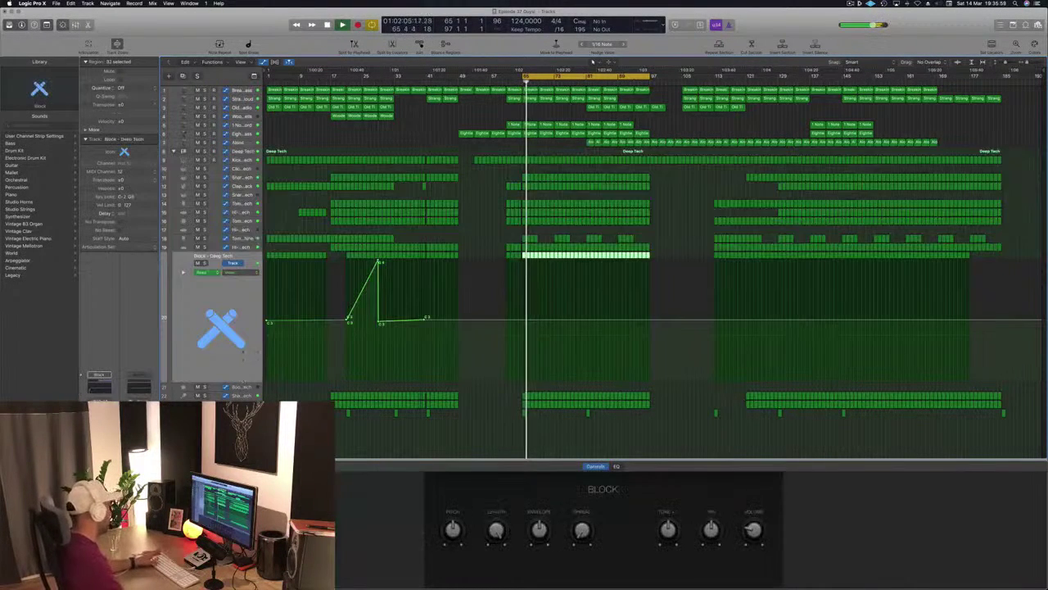
{"action": "key", "text": "space"}
{"action": "key", "text": "space"}
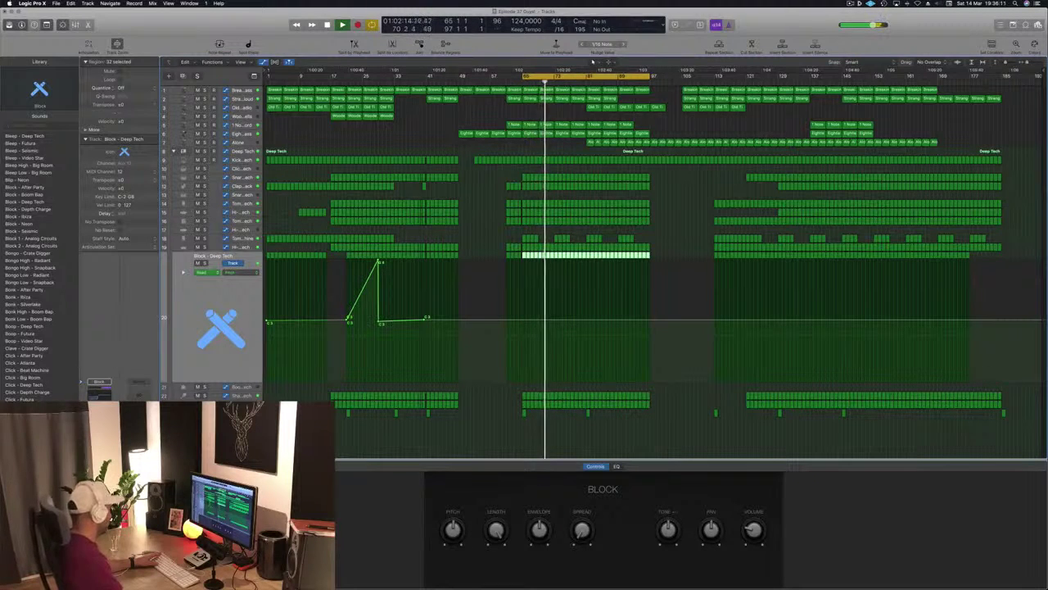
{"action": "key", "text": "space"}
{"action": "key", "text": "space"}
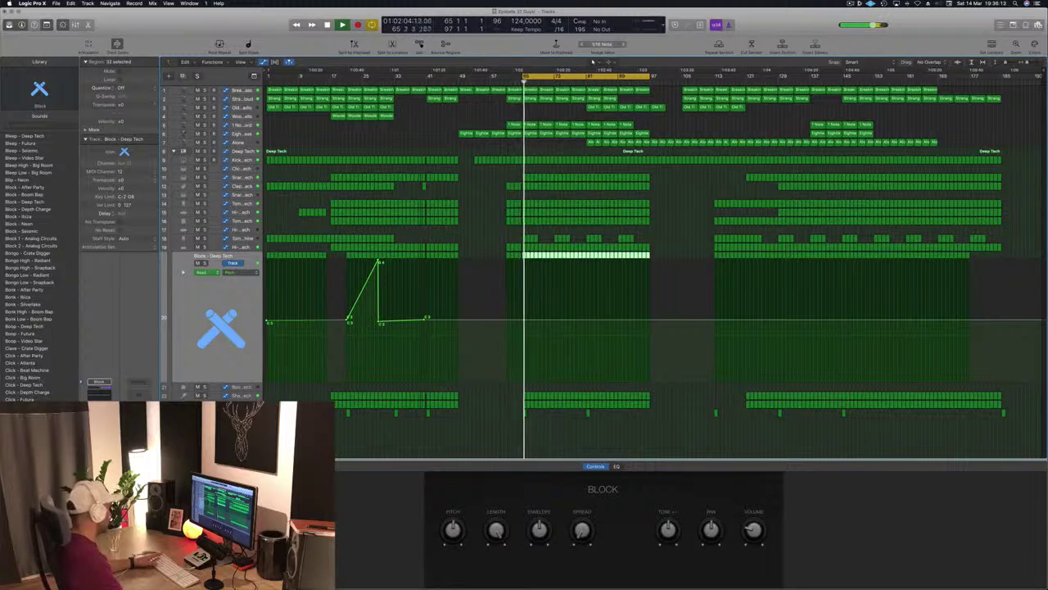
{"action": "key", "text": "s"}
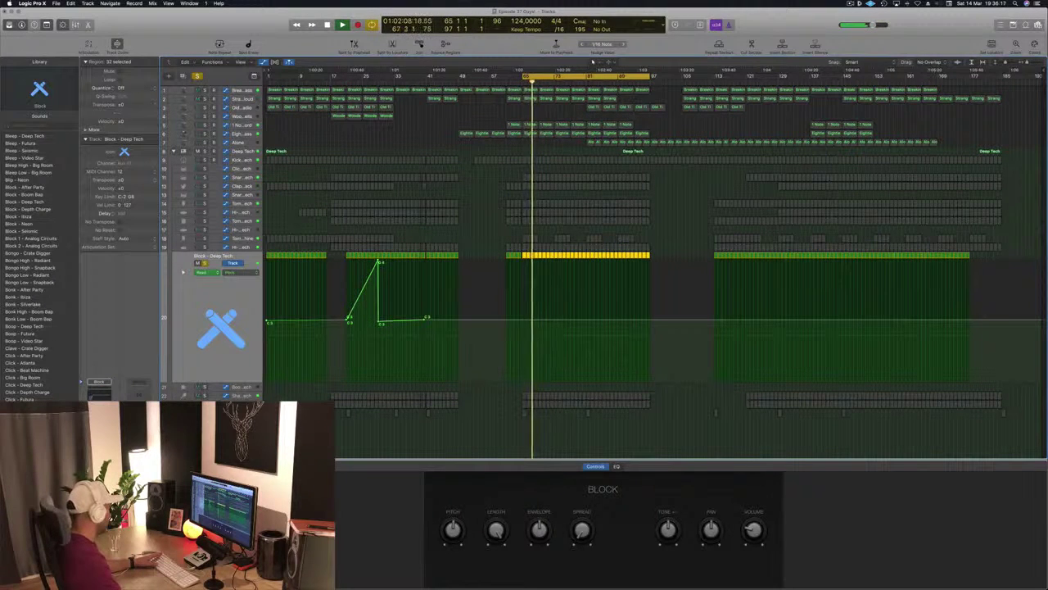
{"action": "key", "text": "s"}
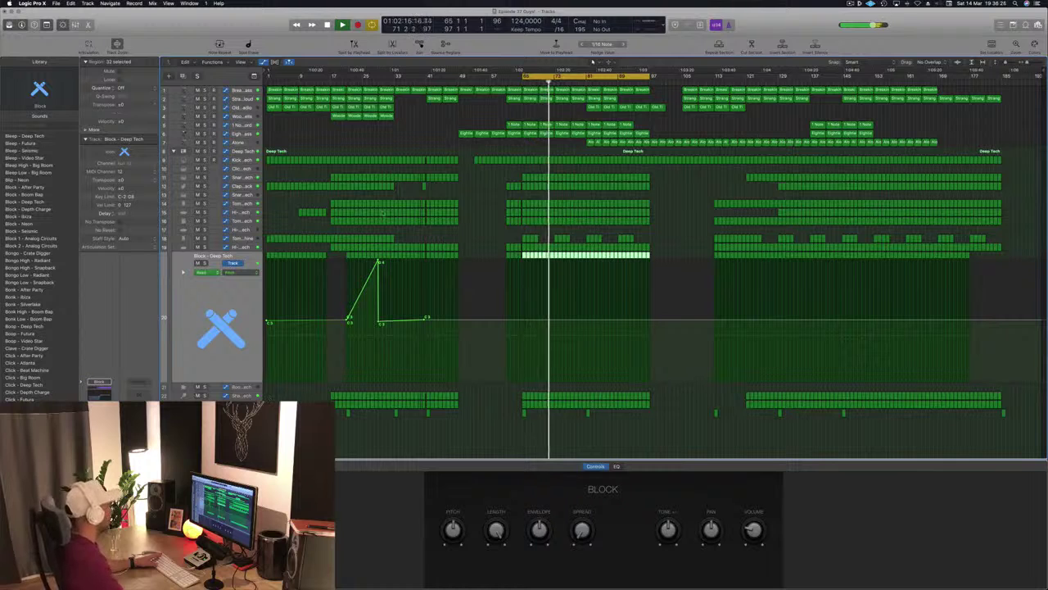
- Listen through the section while selecting the Snare 1 and Tom Low tracks, then deselect their regions
{"action": "left_click", "coordinate": [483, 198]}
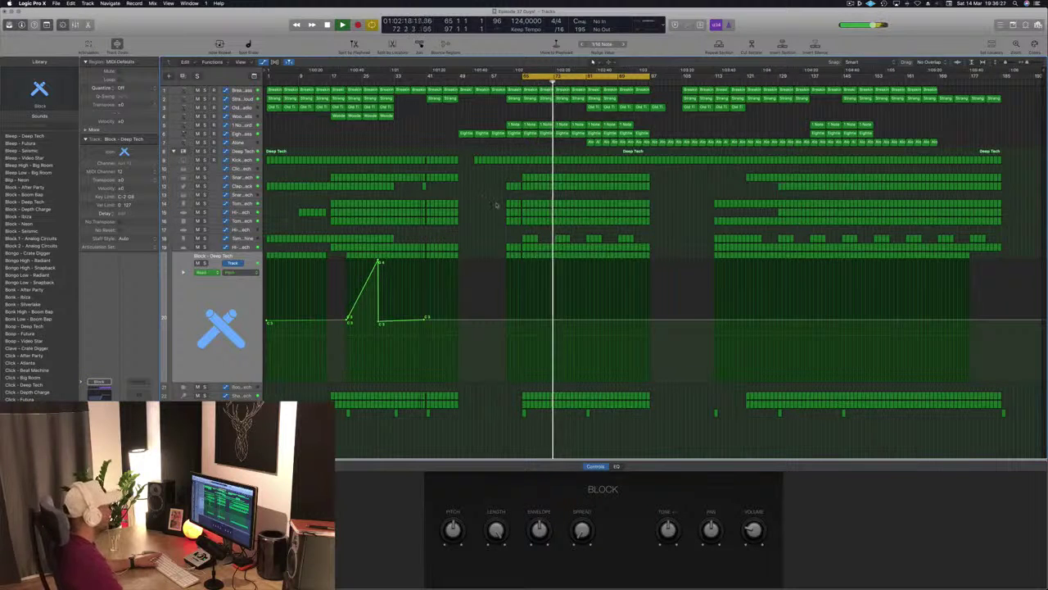
{"action": "left_click", "coordinate": [237, 177]}
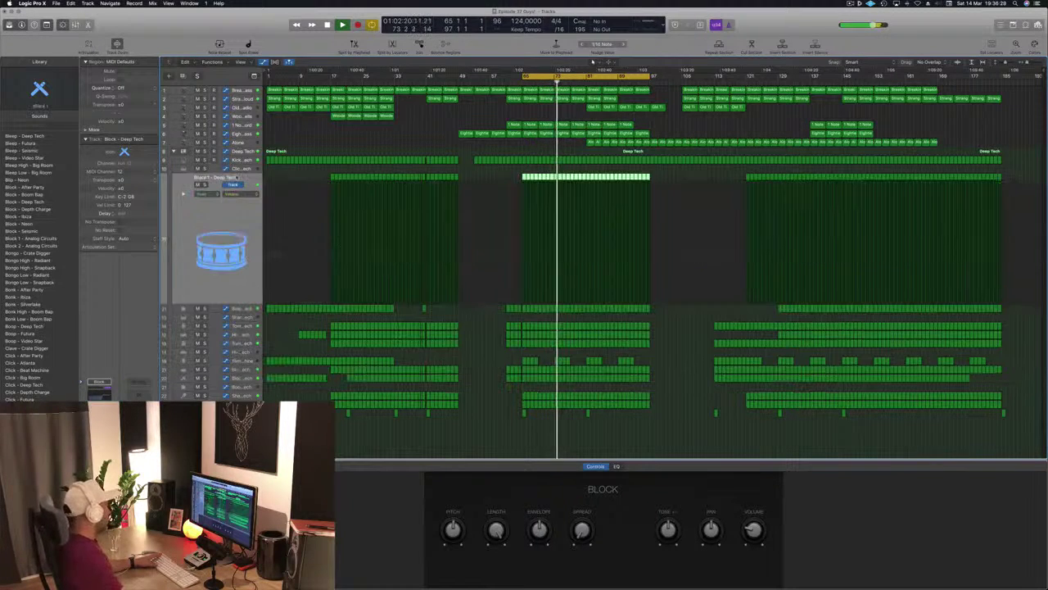
{"action": "key", "text": "space"}
{"action": "key", "text": "space"}
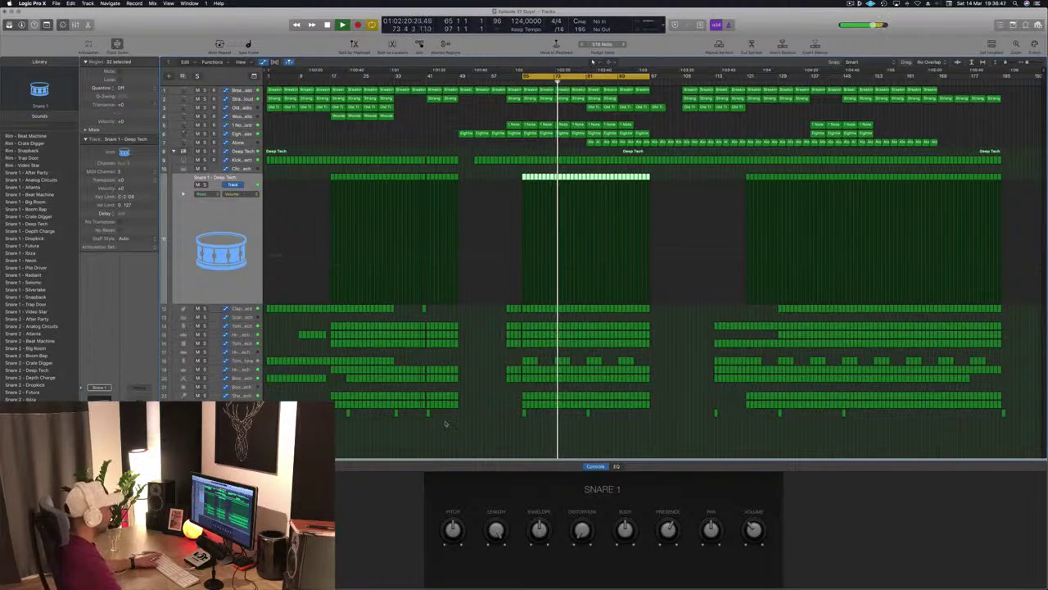
{"action": "left_click", "coordinate": [226, 362]}
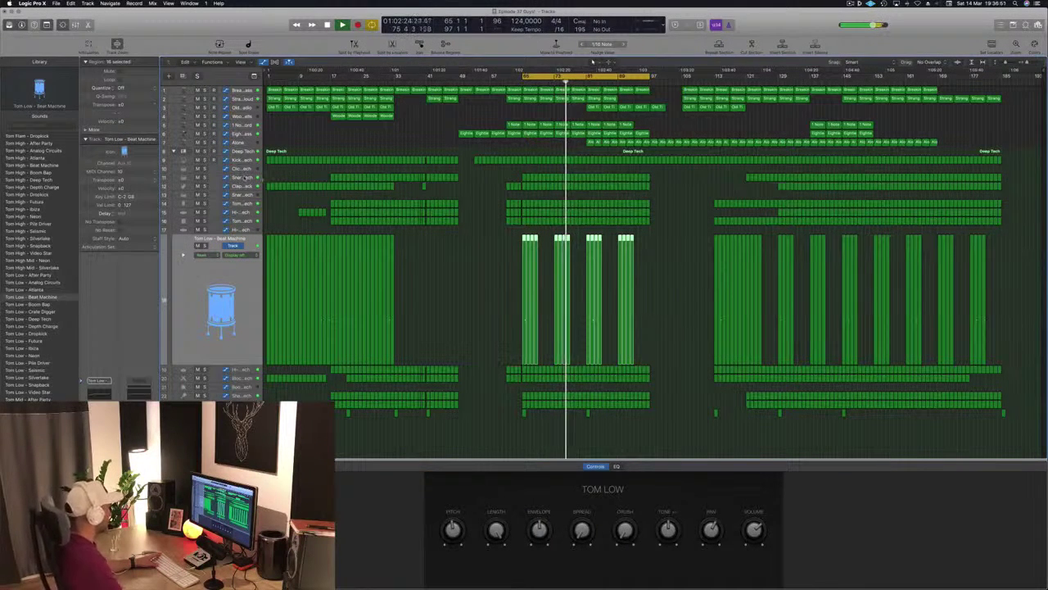
{"action": "left_click", "coordinate": [244, 178]}
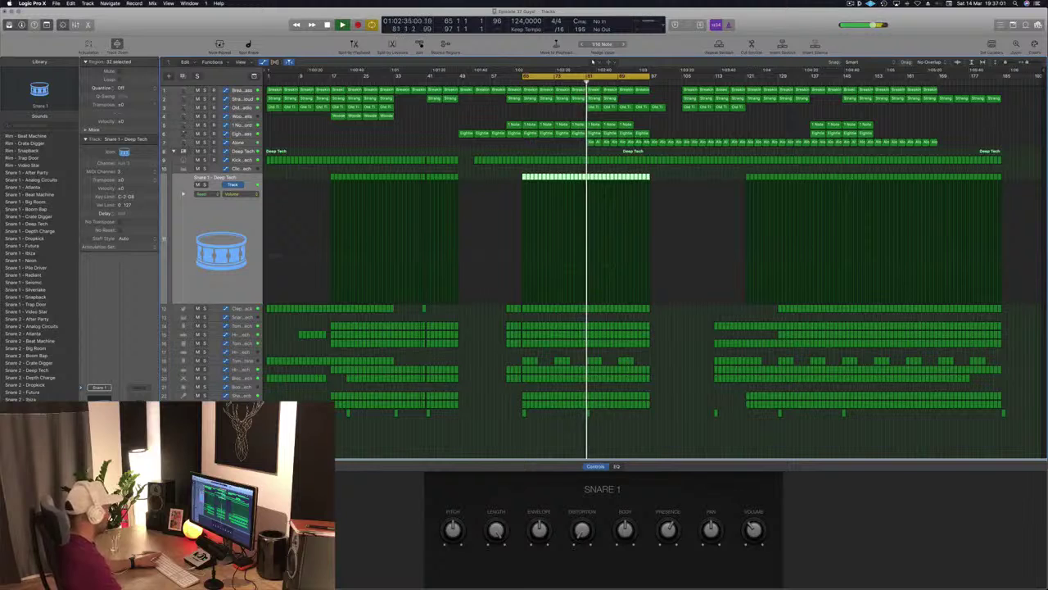
{"action": "left_click", "coordinate": [482, 432]}
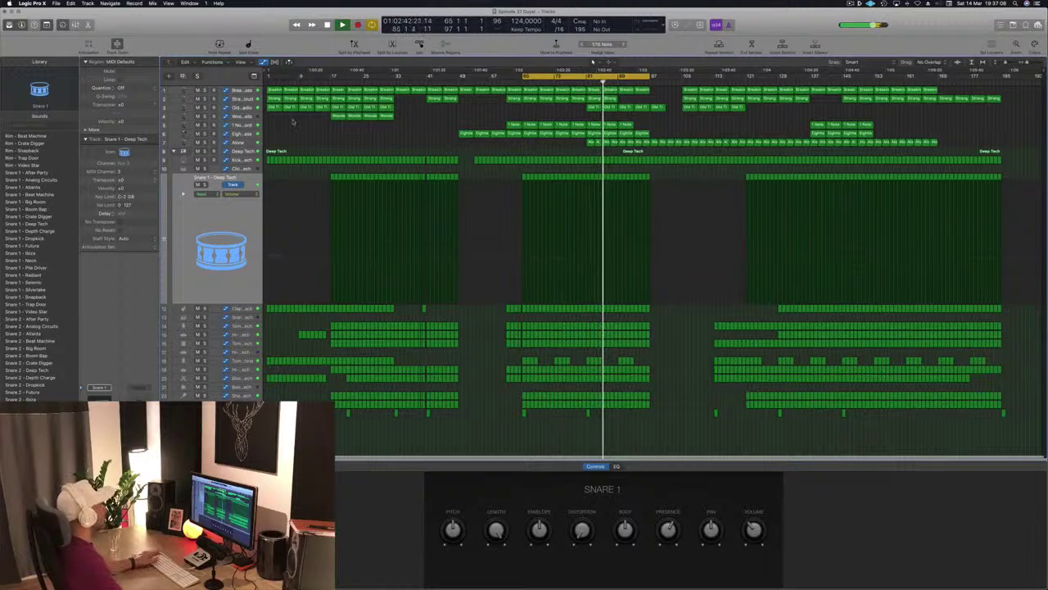
- Select the Old Time Radio track, extend the cycle range's start back to bar 1, and play from there
{"action": "left_click", "coordinate": [238, 108]}
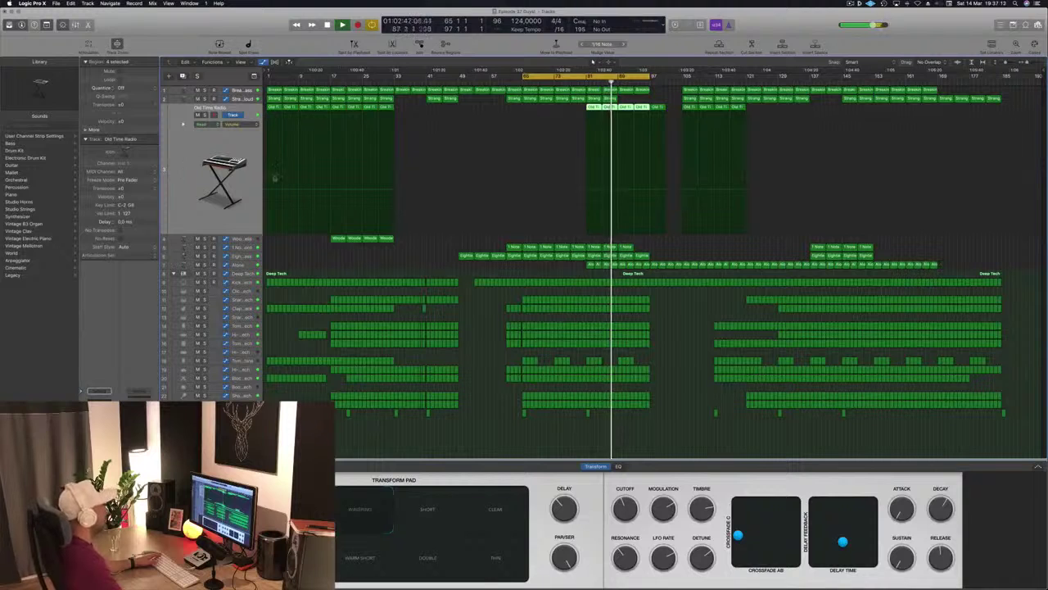
{"action": "key", "text": "space"}
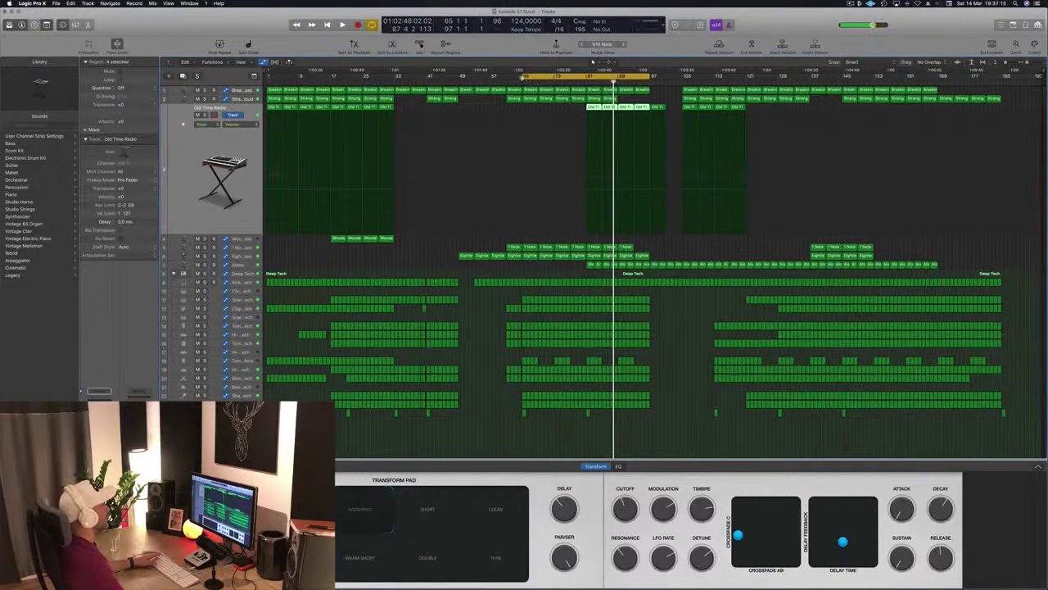
{"action": "left_click_drag", "start_coordinate": [523, 77], "coordinate": [267, 85]}
{"action": "key", "text": "space"}
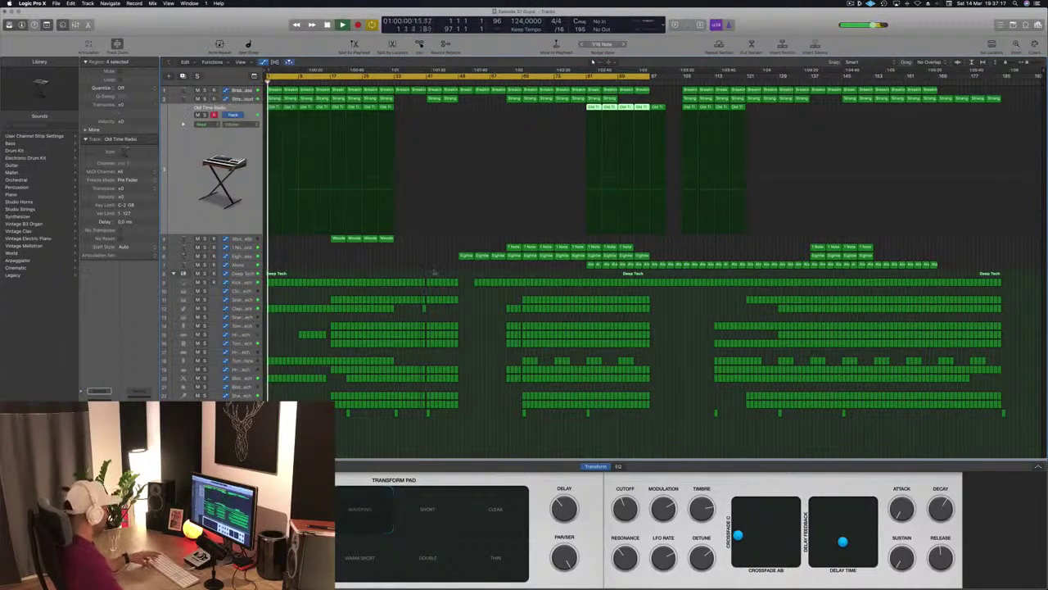